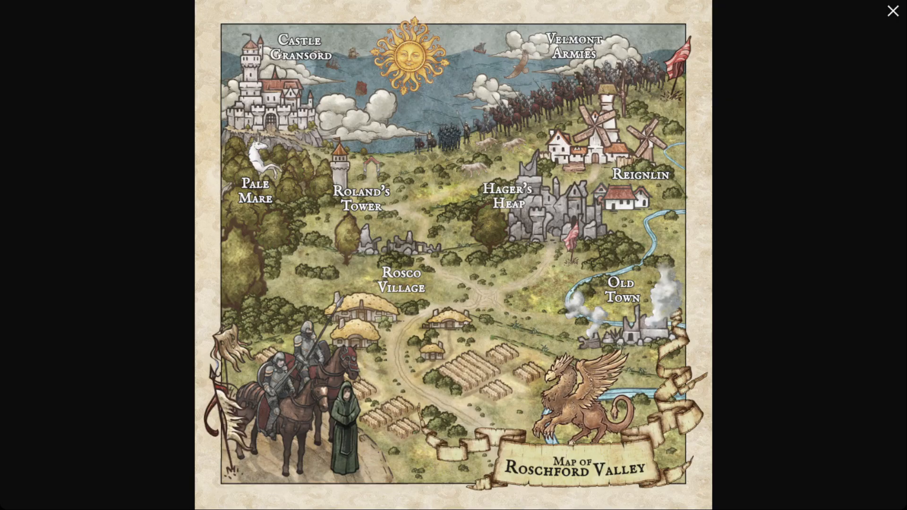
Step: Show the square grid on the map and set it to 20 columns and 20 rows
{"action": "key", "text": "Escape"}
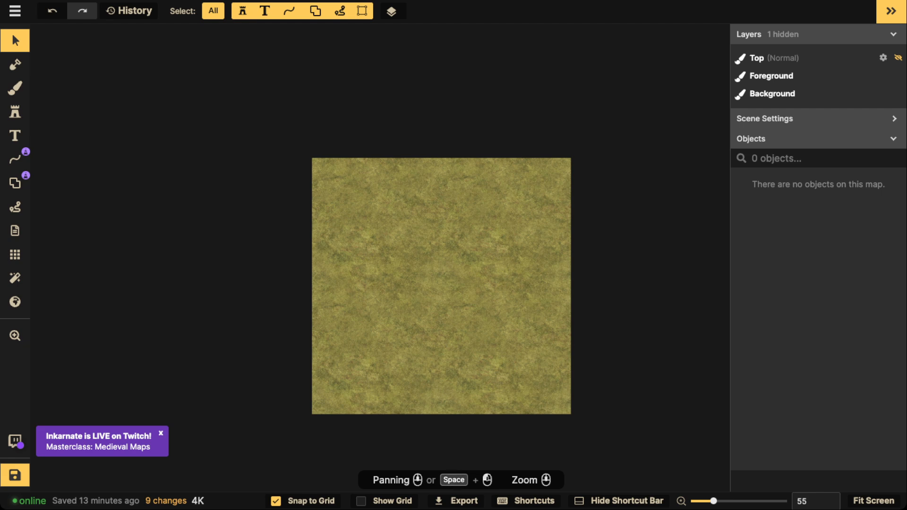
{"action": "left_click", "coordinate": [15, 255]}
{"action": "left_click", "coordinate": [41, 54]}
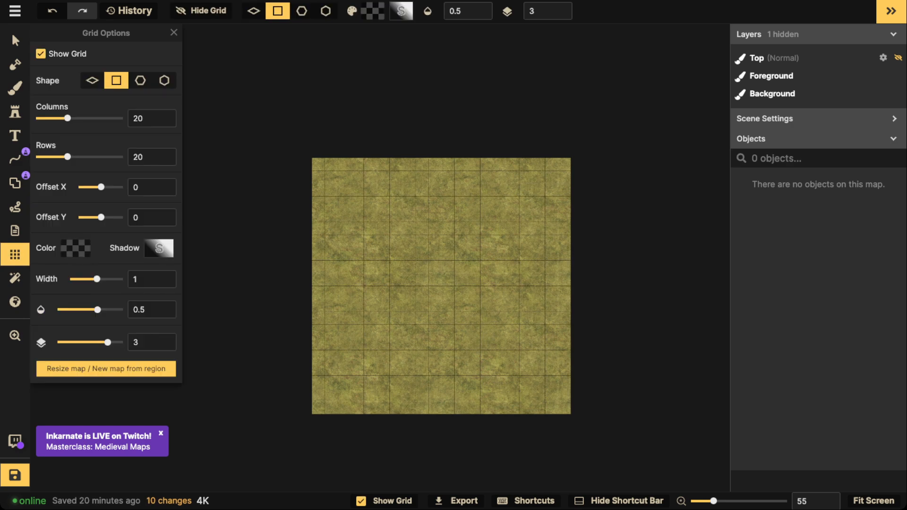
{"action": "left_click", "coordinate": [172, 118]}
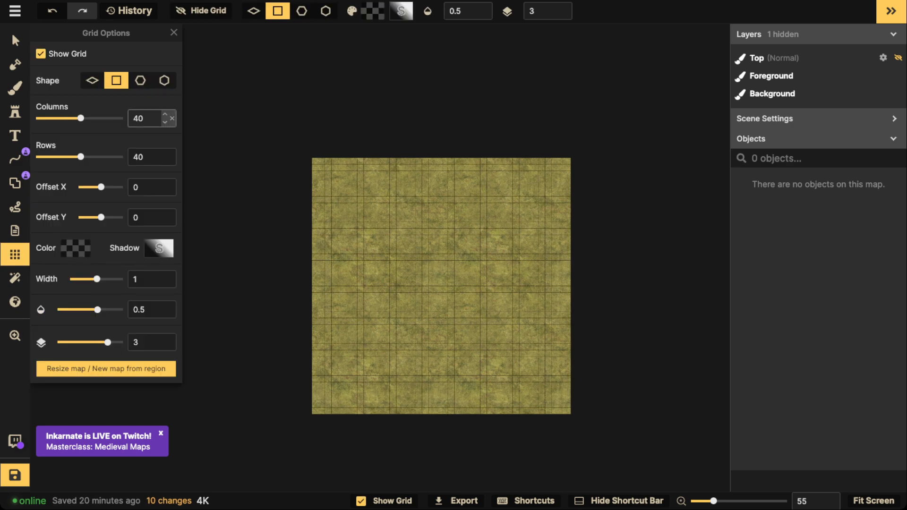
{"action": "double_click", "coordinate": [139, 118]}
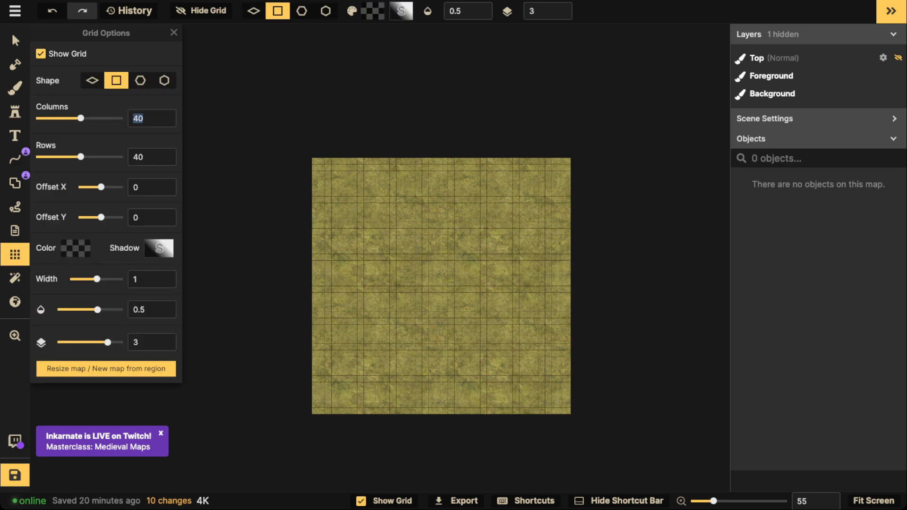
{"action": "type", "text": "20"}
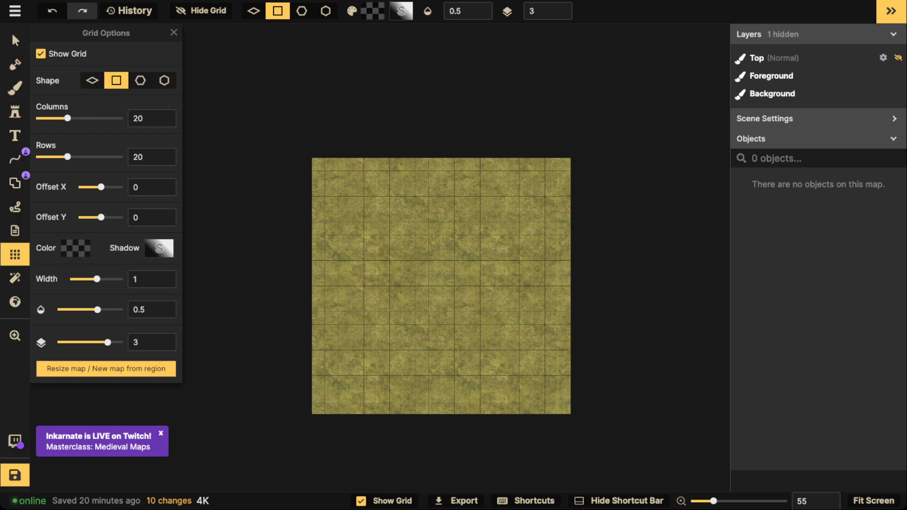
Step: Build a parchment-textured, black-stroked frame by adding a rectangle over the whole map and subtracting an inner rectangle one grid cell inside its edges
{"action": "scroll", "coordinate": [339, 227], "scroll_direction": "up", "scroll_amount": 10}
{"action": "left_click_drag", "start_coordinate": [339, 228], "coordinate": [247, 215]}
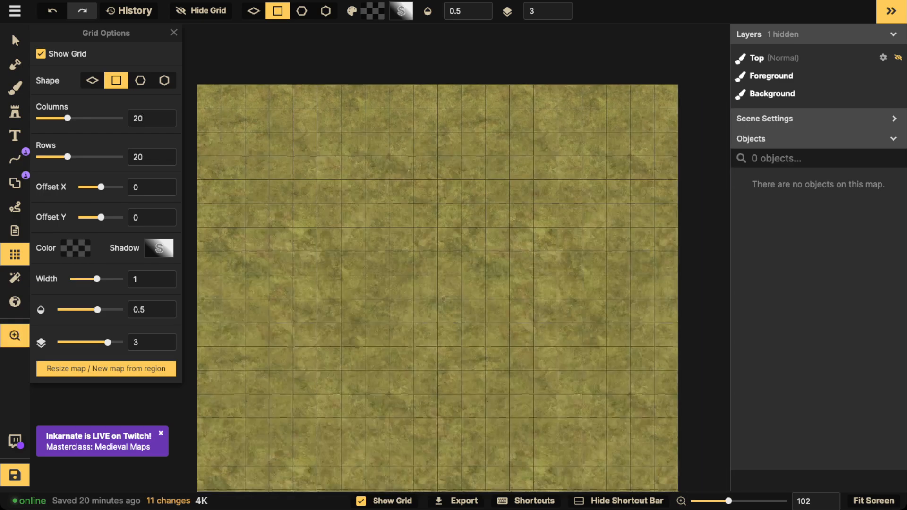
{"action": "scroll", "coordinate": [376, 264], "scroll_direction": "down", "scroll_amount": 3}
{"action": "left_click_drag", "start_coordinate": [376, 264], "coordinate": [440, 224]}
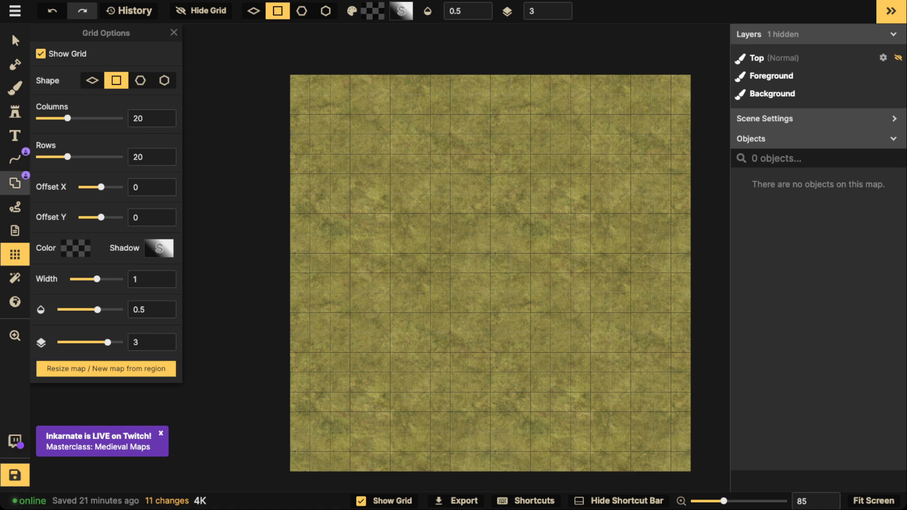
{"action": "left_click", "coordinate": [14, 183]}
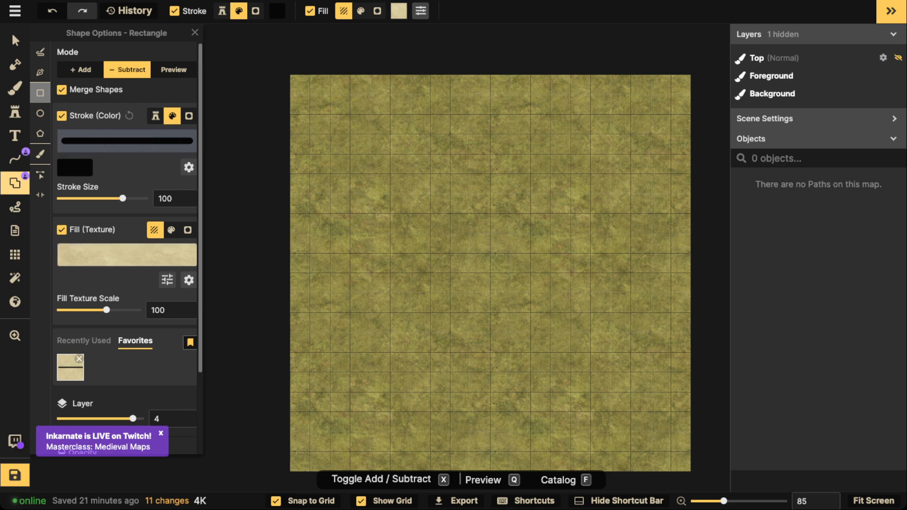
{"action": "scroll", "coordinate": [320, 84], "scroll_direction": "down", "scroll_amount": 2}
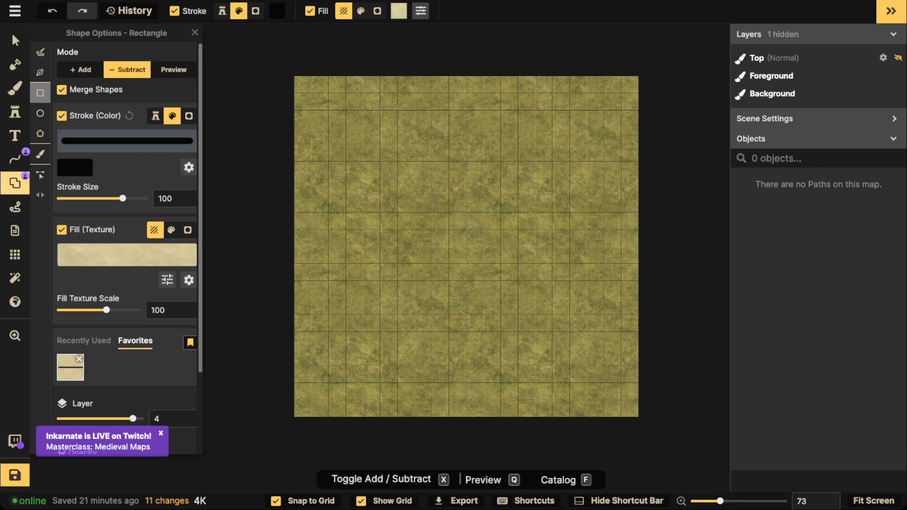
{"action": "left_click_drag", "start_coordinate": [295, 76], "coordinate": [579, 350]}
{"action": "key", "text": "x"}
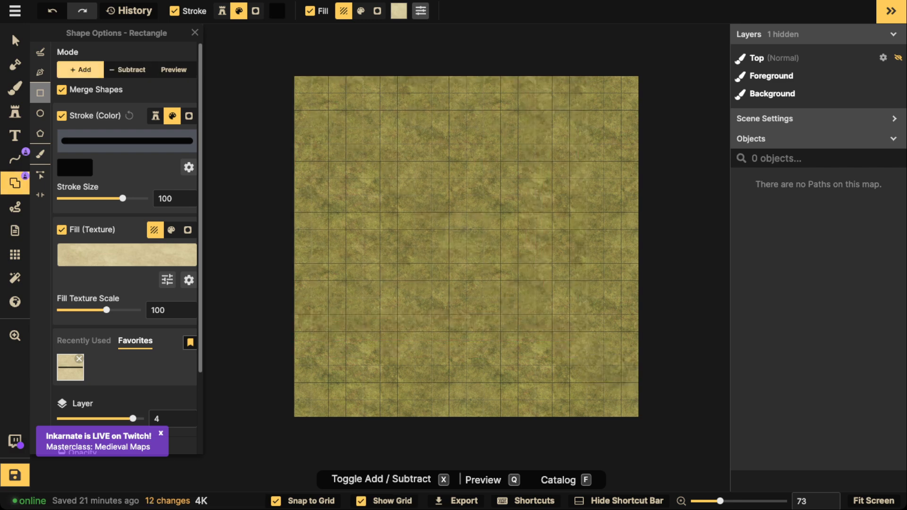
{"action": "left_click_drag", "start_coordinate": [294, 76], "coordinate": [638, 416]}
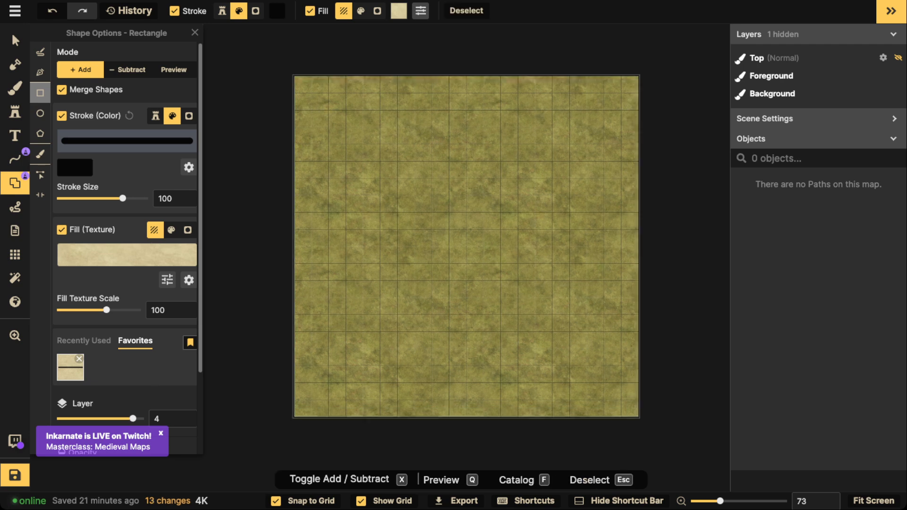
{"action": "key", "text": "x"}
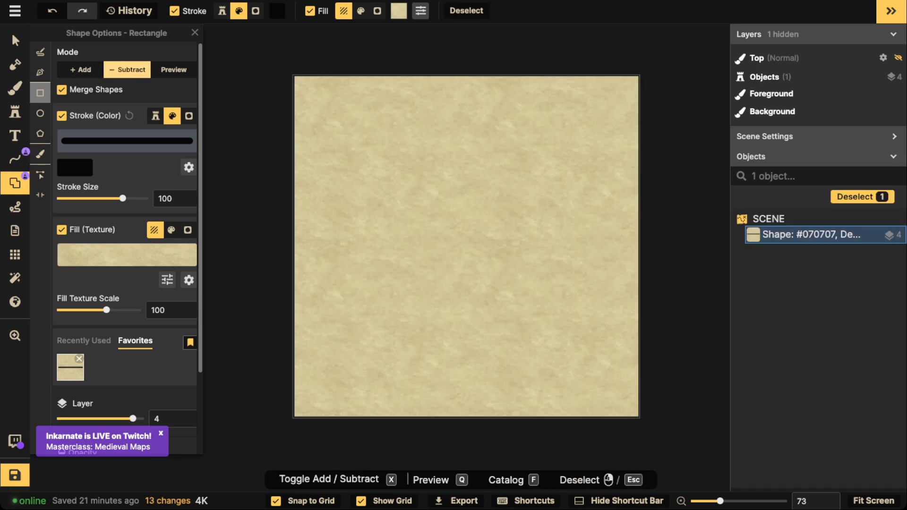
{"action": "left_click_drag", "start_coordinate": [310, 92], "coordinate": [621, 400]}
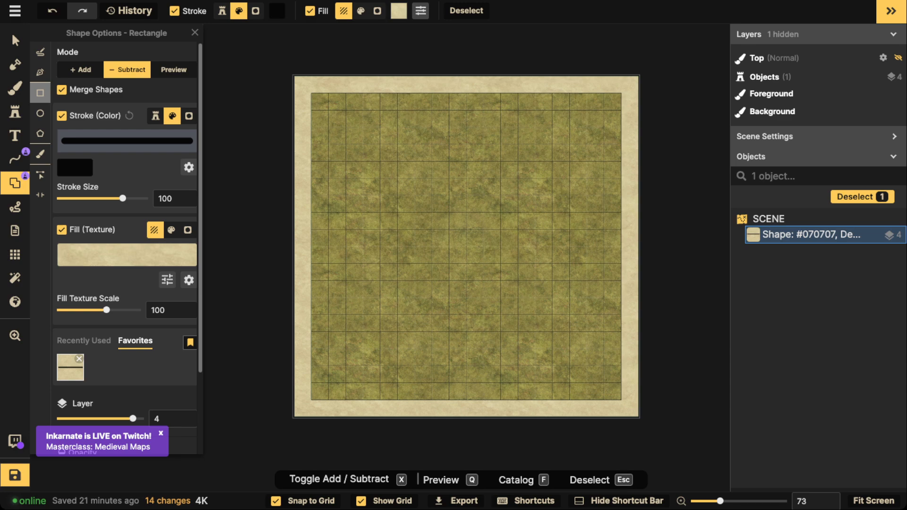
Step: Place a deciduous tree stamp from the Fantasy Regional catalog at scale 500 in the map's upper-left area
{"action": "left_click", "coordinate": [15, 112]}
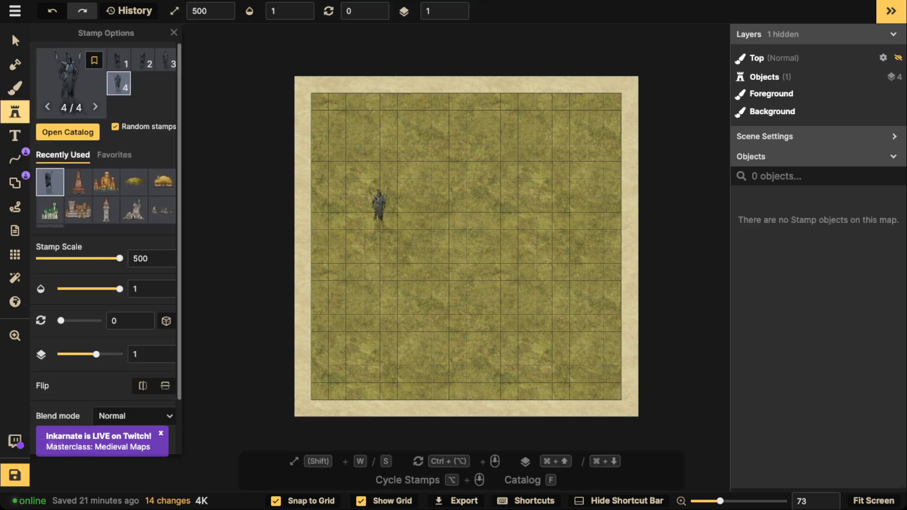
{"action": "key", "text": "f"}
{"action": "scroll", "coordinate": [427, 259], "scroll_direction": "down", "scroll_amount": 5}
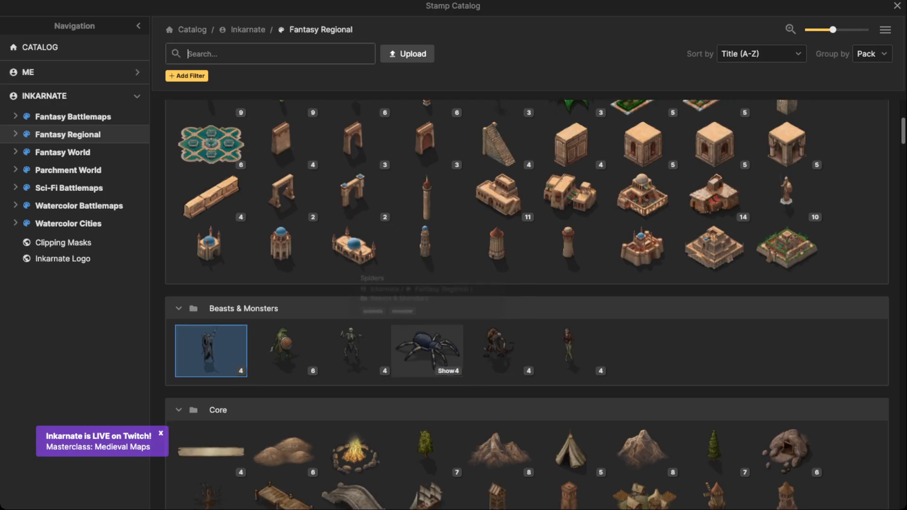
{"action": "scroll", "coordinate": [427, 172], "scroll_direction": "up", "scroll_amount": 3}
{"action": "left_click", "coordinate": [427, 174]}
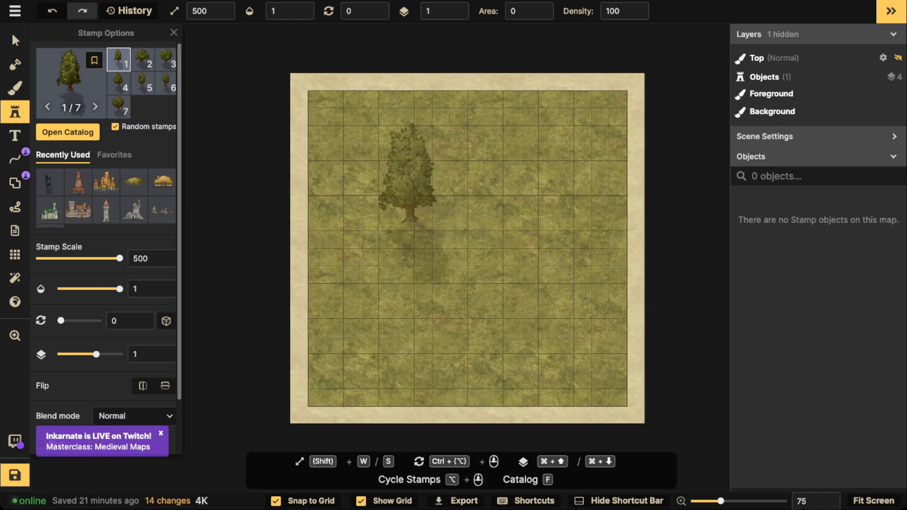
{"action": "left_click", "coordinate": [416, 204]}
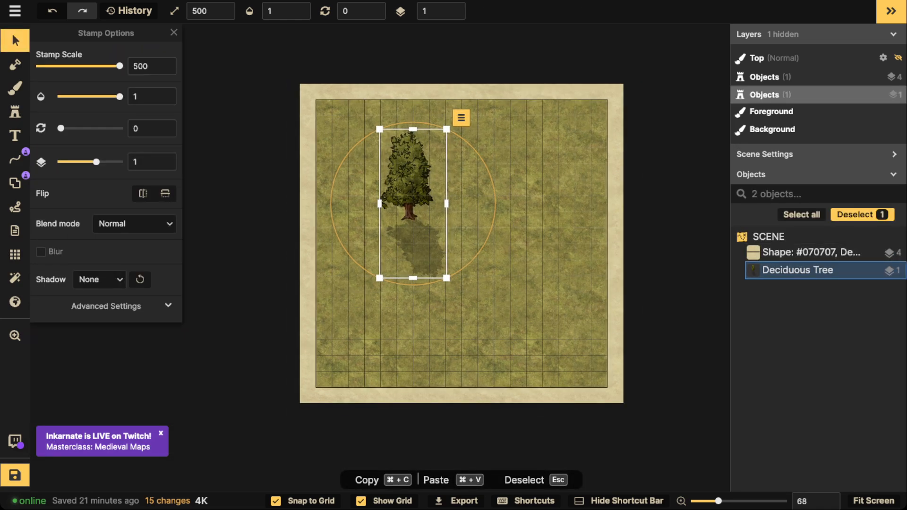
Step: Move the tree to the map's lower-left corner so it overlaps the frame, and set its layer to 4
{"action": "left_click_drag", "start_coordinate": [410, 255], "coordinate": [354, 344]}
{"action": "left_click", "coordinate": [454, 7]}
{"action": "left_click", "coordinate": [453, 7]}
{"action": "left_click", "coordinate": [454, 7]}
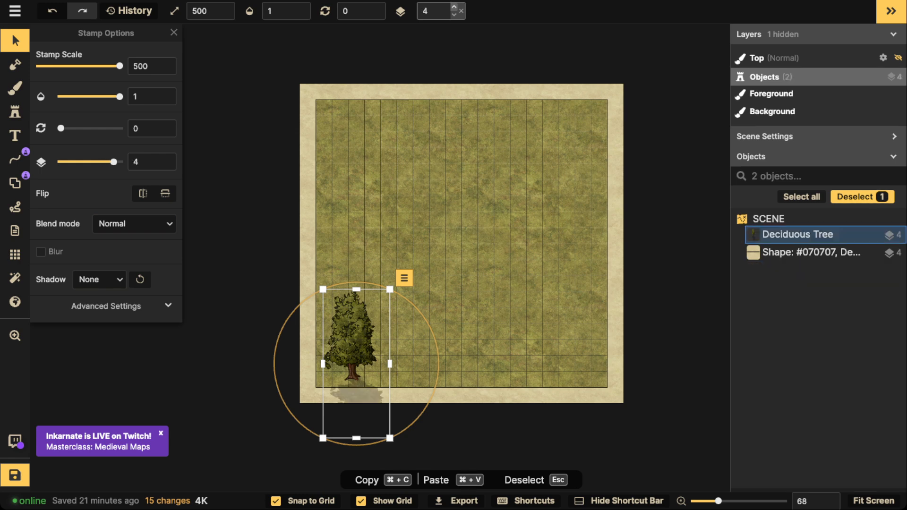
Step: Set the tree's layer to 3 and shift it slightly right and up within the lower-left corner
{"action": "left_click_drag", "start_coordinate": [354, 337], "coordinate": [370, 335]}
{"action": "left_click", "coordinate": [454, 15]}
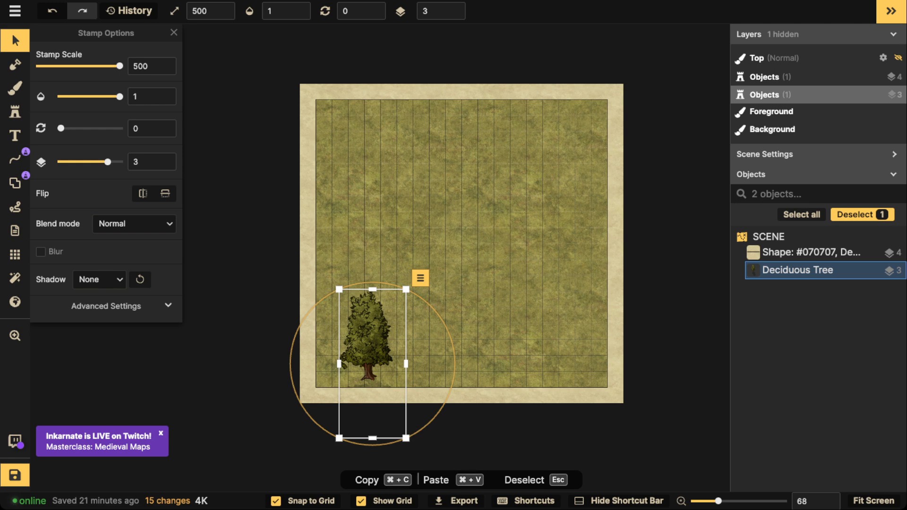
{"action": "left_click_drag", "start_coordinate": [369, 347], "coordinate": [369, 339]}
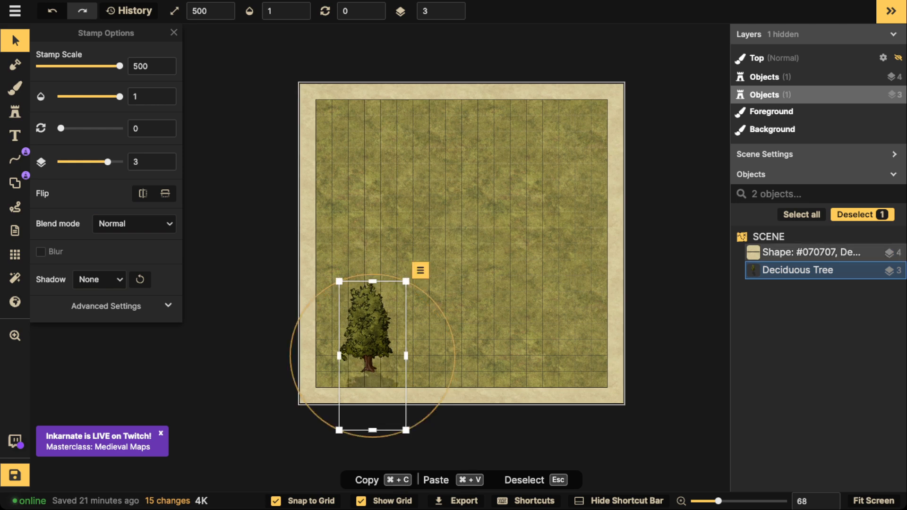
Step: Check the frame and tree selections, and delete the deciduous tree from the map
{"action": "left_click", "coordinate": [370, 396]}
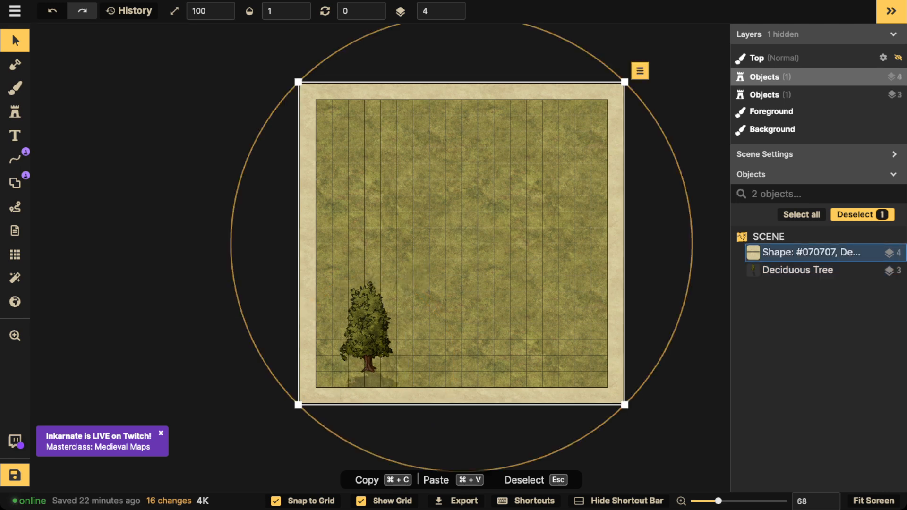
{"action": "left_click", "coordinate": [368, 340]}
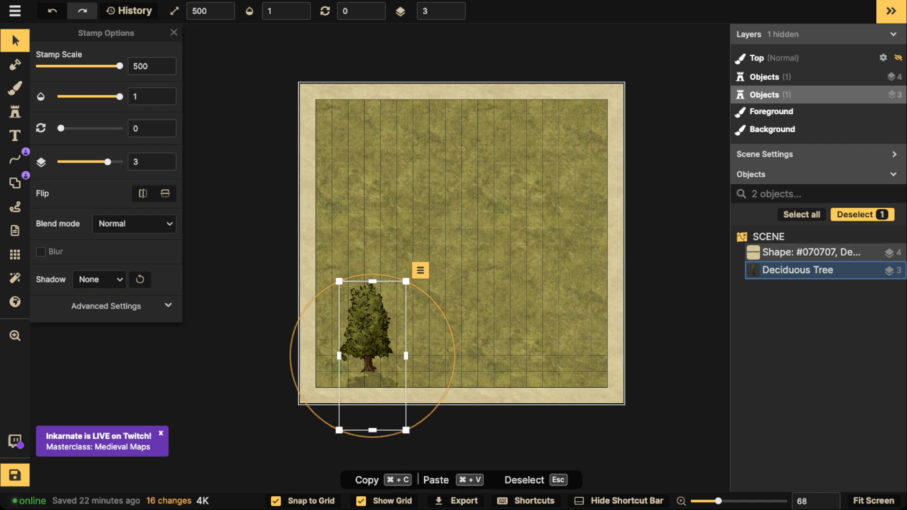
{"action": "key", "text": "Delete"}
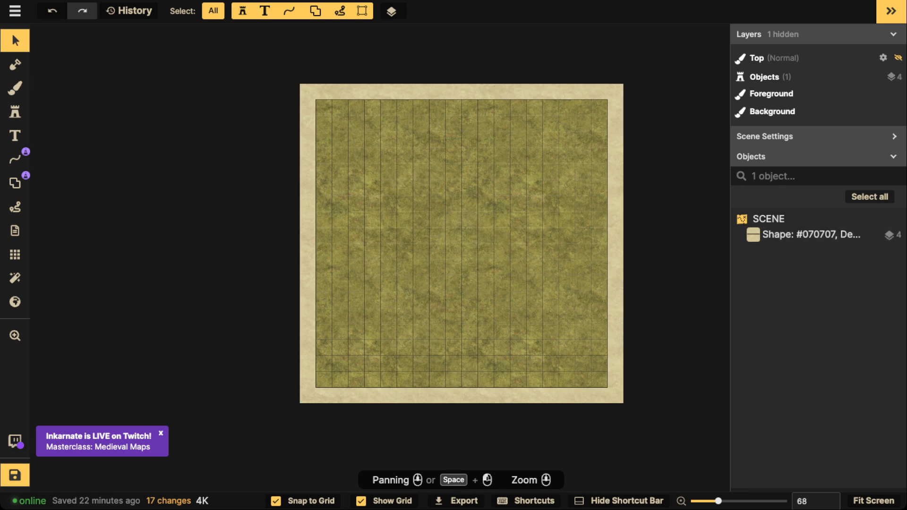
Step: Draw a straight black dotted Pen line, stroke size 302, across the inner map four grid cells above the frame's lower inner edge
{"action": "left_click", "coordinate": [14, 159]}
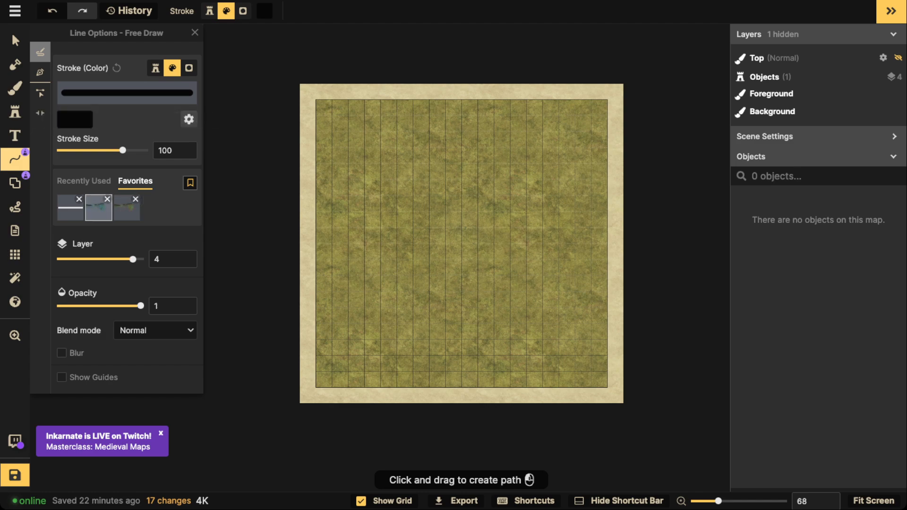
{"action": "left_click", "coordinate": [84, 181]}
{"action": "scroll", "coordinate": [322, 244], "scroll_direction": "up", "scroll_amount": 1}
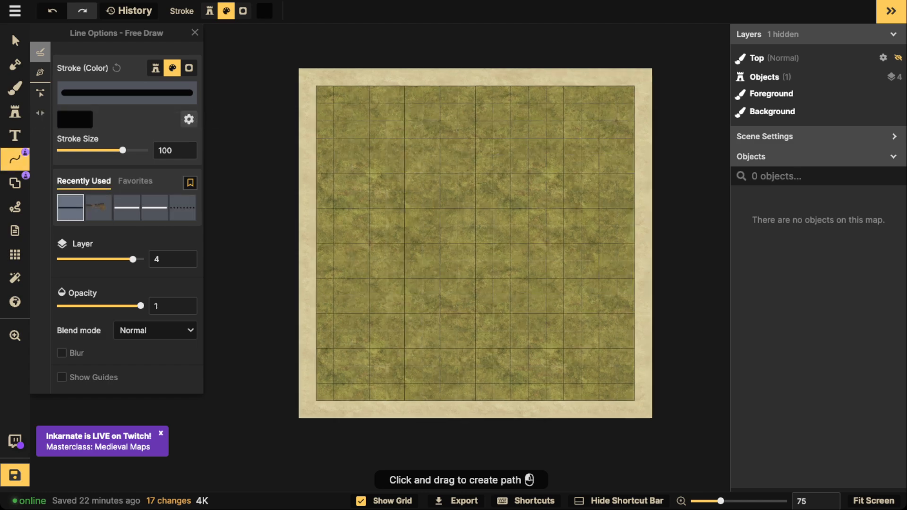
{"action": "left_click", "coordinate": [182, 208]}
{"action": "scroll", "coordinate": [399, 317], "scroll_direction": "up", "scroll_amount": 3}
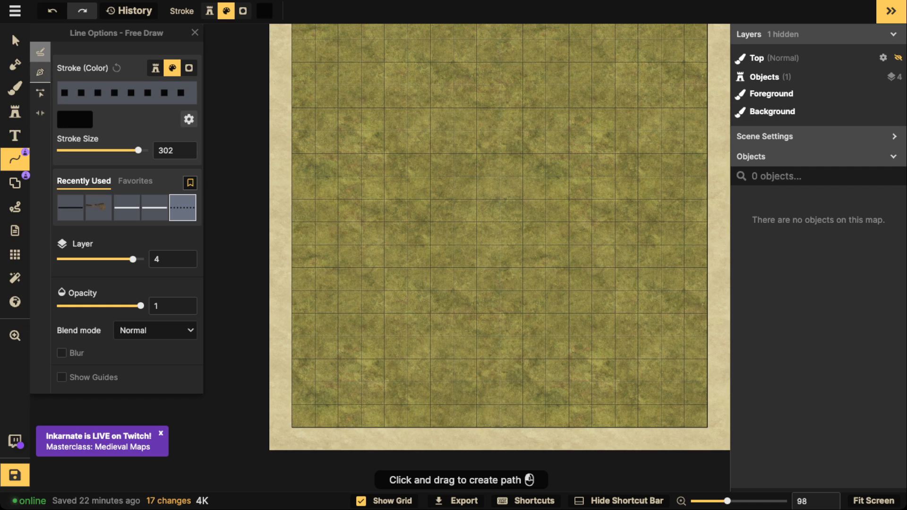
{"action": "left_click", "coordinate": [41, 71]}
{"action": "scroll", "coordinate": [292, 336], "scroll_direction": "down", "scroll_amount": 2}
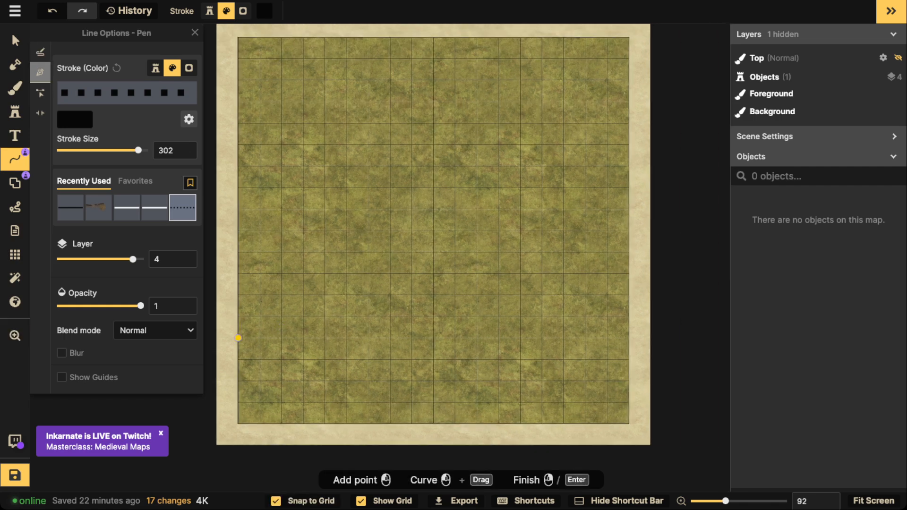
{"action": "left_click", "coordinate": [239, 338]}
{"action": "left_click", "coordinate": [628, 338]}
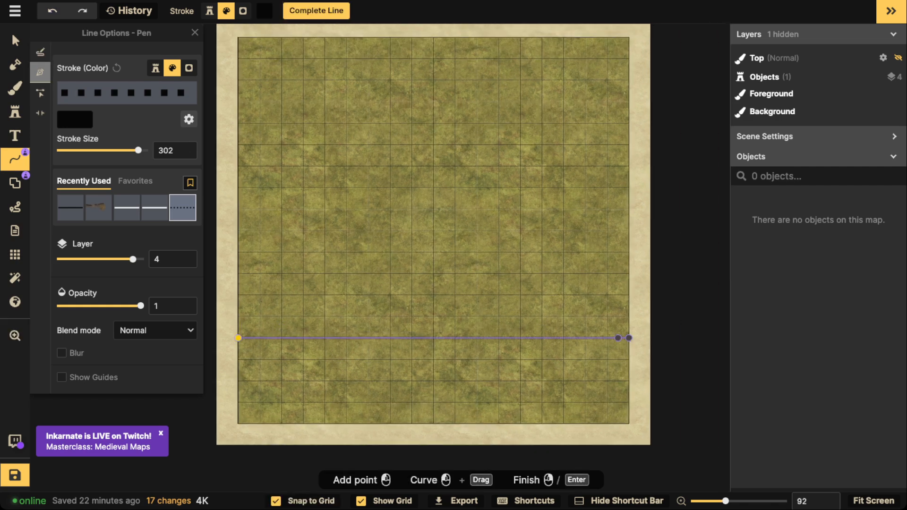
{"action": "right_click", "coordinate": [619, 338]}
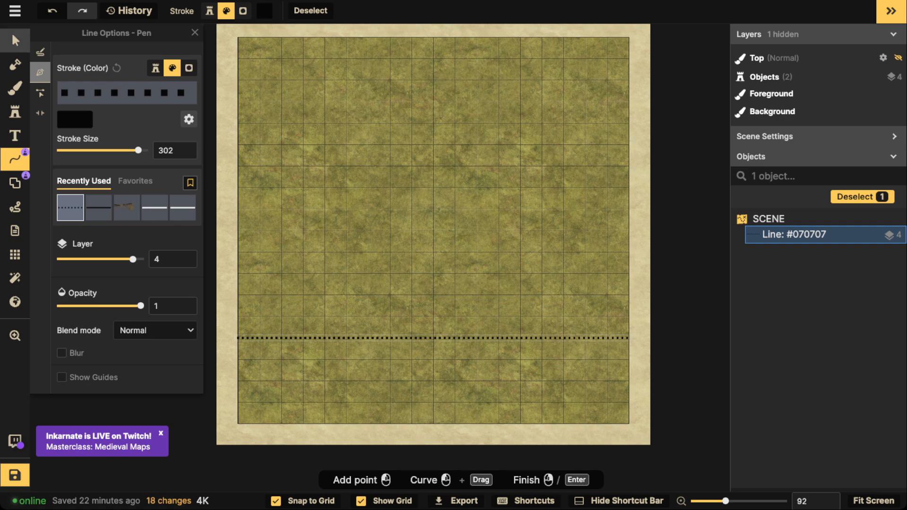
Step: Duplicate the dotted line and place the copy across the map five grid cells below the frame's upper inner edge
{"action": "left_click", "coordinate": [16, 41]}
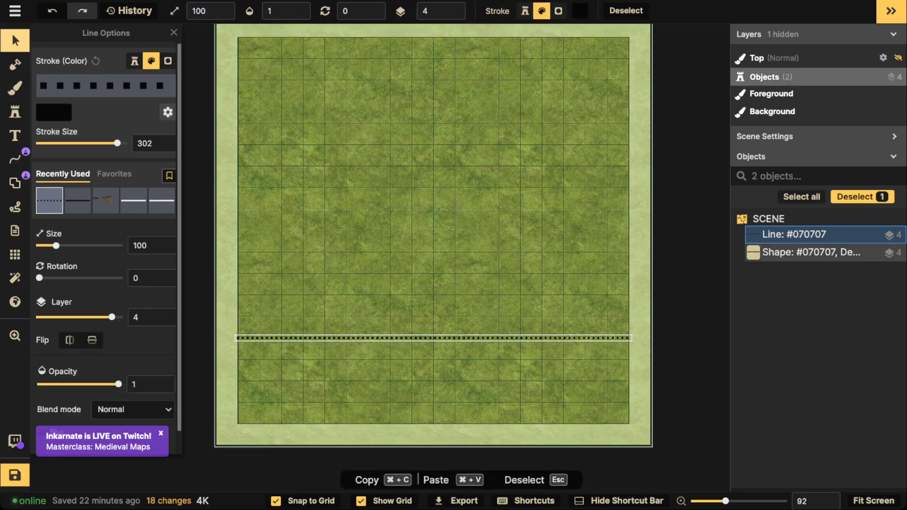
{"action": "key", "text": "super+v"}
{"action": "left_click_drag", "start_coordinate": [411, 187], "coordinate": [433, 145]}
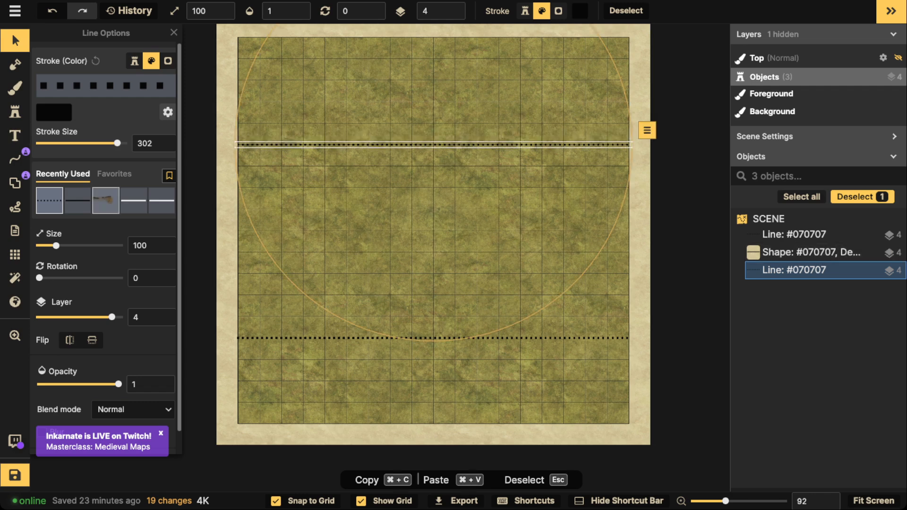
{"action": "key", "text": "Escape"}
Step: Free-draw a white ellipse with stroke size 500, about six by three grid cells, centred below the lower dotted line
{"action": "left_click", "coordinate": [15, 159]}
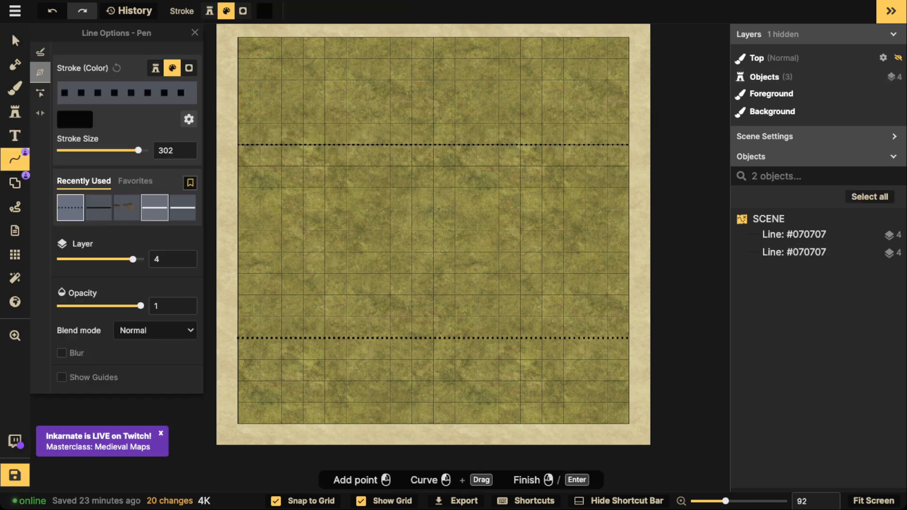
{"action": "left_click", "coordinate": [154, 208]}
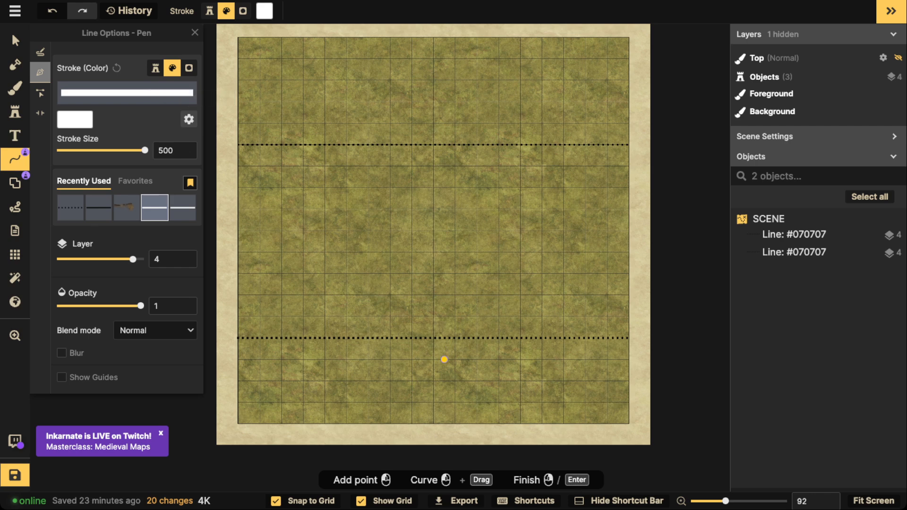
{"action": "left_click", "coordinate": [444, 359]}
{"action": "left_click", "coordinate": [40, 52]}
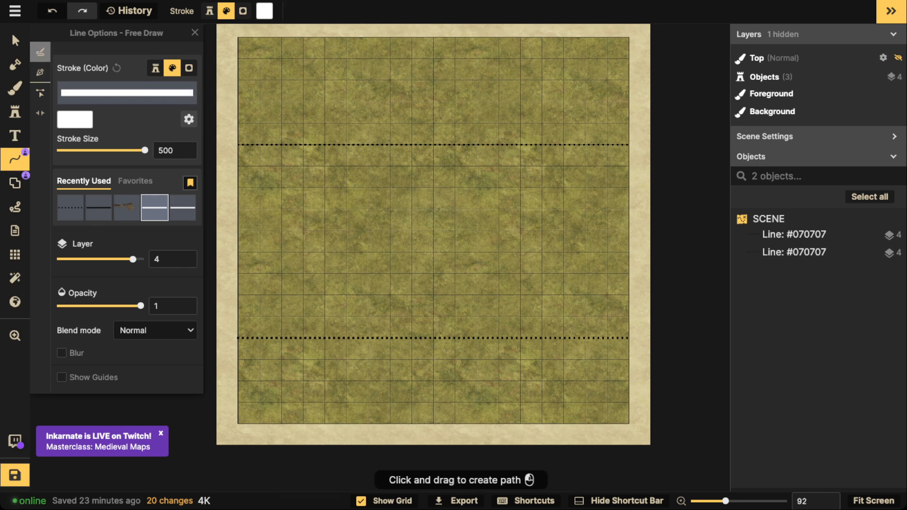
{"action": "mouse_move", "coordinate": [440, 349]}
{"action": "left_mouse_down"}
{"action": "mouse_move", "coordinate": [360, 377]}
{"action": "mouse_move", "coordinate": [420, 347]}
{"action": "left_mouse_up"}
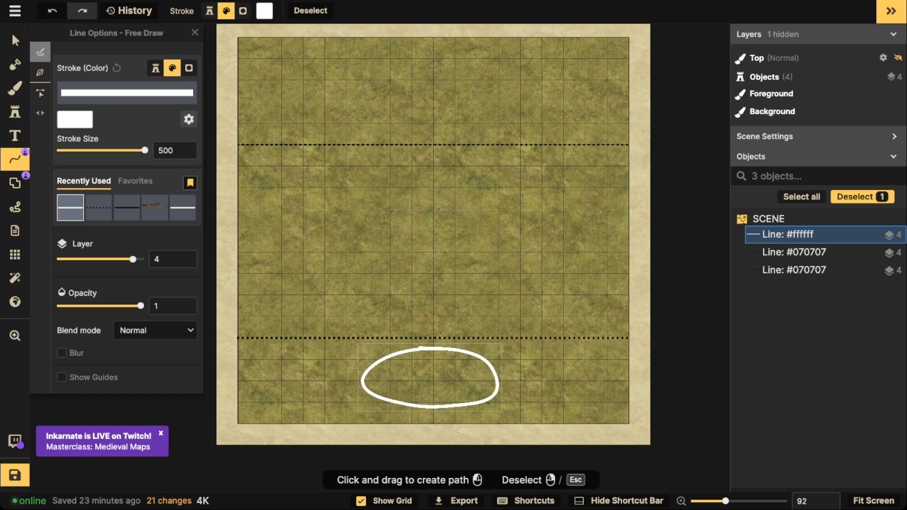
Step: Delete the ellipse in the lower band, then try a larger white one, about ten by seven cells, between the dotted lines and remove it
{"action": "key", "text": "Delete"}
{"action": "mouse_move", "coordinate": [443, 162]}
{"action": "left_mouse_down"}
{"action": "mouse_move", "coordinate": [338, 211]}
{"action": "mouse_move", "coordinate": [389, 307]}
{"action": "mouse_move", "coordinate": [537, 252]}
{"action": "mouse_move", "coordinate": [492, 173]}
{"action": "mouse_move", "coordinate": [418, 165]}
{"action": "left_mouse_up"}
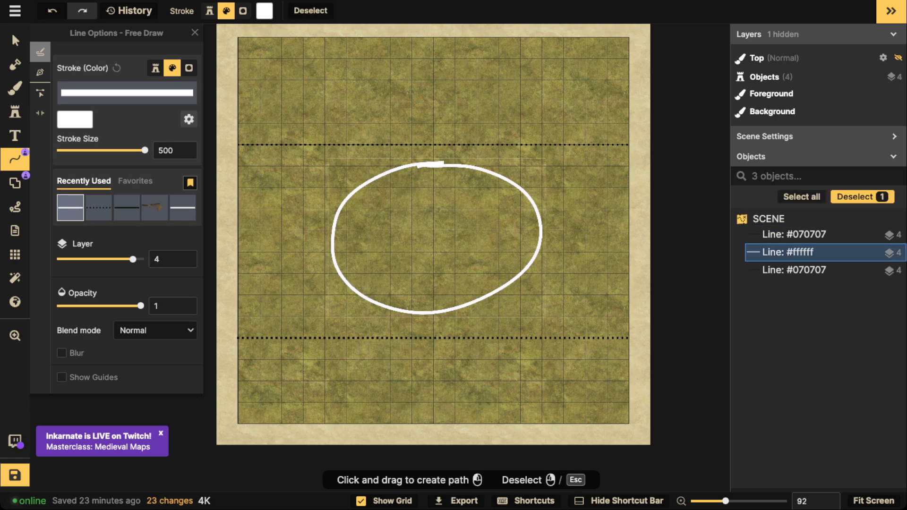
{"action": "key", "text": "Delete"}
Step: Free-draw five white circles in a vertical column, shrinking from just above the lower dotted line to the band above the upper one
{"action": "mouse_move", "coordinate": [418, 297]}
{"action": "left_mouse_down"}
{"action": "mouse_move", "coordinate": [434, 323]}
{"action": "mouse_move", "coordinate": [419, 295]}
{"action": "left_mouse_up"}
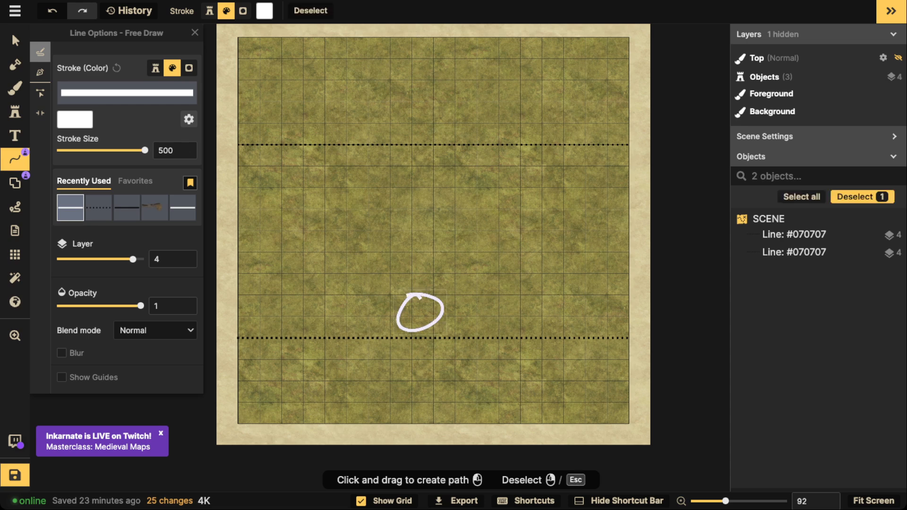
{"action": "key", "text": "Escape"}
{"action": "mouse_move", "coordinate": [418, 233]}
{"action": "left_mouse_down"}
{"action": "mouse_move", "coordinate": [412, 251]}
{"action": "mouse_move", "coordinate": [419, 232]}
{"action": "left_mouse_up"}
{"action": "mouse_move", "coordinate": [420, 192]}
{"action": "left_mouse_down"}
{"action": "mouse_move", "coordinate": [414, 202]}
{"action": "mouse_move", "coordinate": [420, 191]}
{"action": "left_mouse_up"}
{"action": "mouse_move", "coordinate": [420, 150]}
{"action": "left_mouse_down"}
{"action": "mouse_move", "coordinate": [413, 158]}
{"action": "mouse_move", "coordinate": [420, 150]}
{"action": "left_mouse_up"}
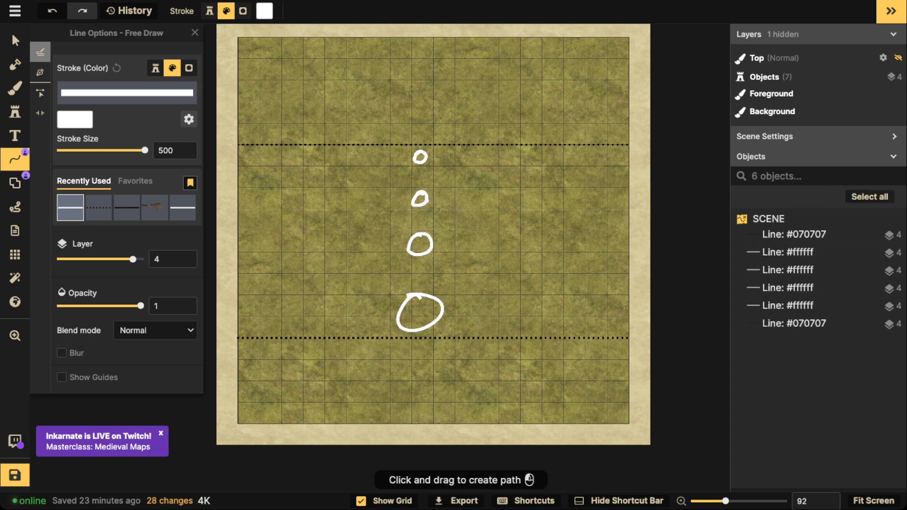
{"action": "mouse_move", "coordinate": [422, 102]}
{"action": "left_mouse_down"}
{"action": "mouse_move", "coordinate": [419, 113]}
{"action": "mouse_move", "coordinate": [422, 103]}
{"action": "left_mouse_up"}
Step: Free-draw a white ellipse about seven by four cells below the lower dotted line, plus a downward and an upward arrow beside the circles
{"action": "mouse_move", "coordinate": [427, 348]}
{"action": "left_mouse_down"}
{"action": "mouse_move", "coordinate": [406, 344]}
{"action": "mouse_move", "coordinate": [454, 418]}
{"action": "mouse_move", "coordinate": [423, 343]}
{"action": "left_mouse_up"}
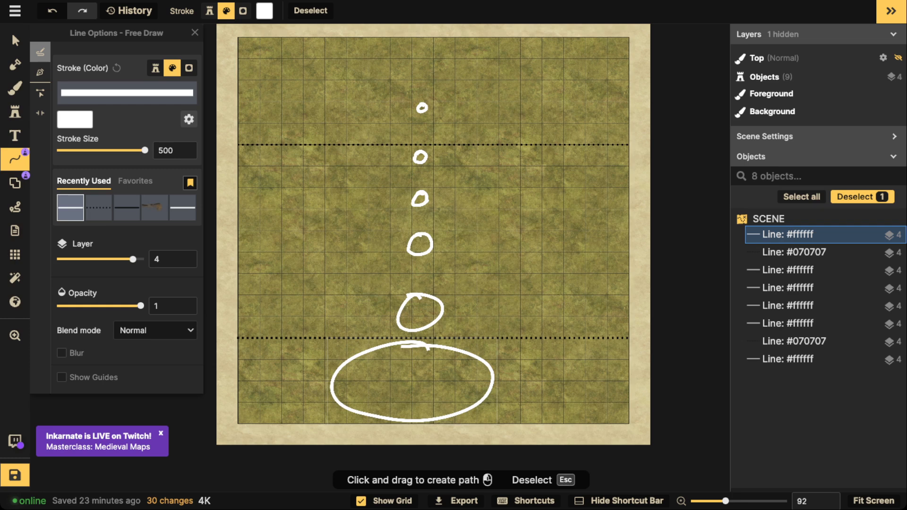
{"action": "mouse_move", "coordinate": [551, 233]}
{"action": "left_mouse_down"}
{"action": "mouse_move", "coordinate": [526, 379]}
{"action": "mouse_move", "coordinate": [550, 381]}
{"action": "mouse_move", "coordinate": [538, 384]}
{"action": "left_mouse_up"}
{"action": "left_click_drag", "start_coordinate": [485, 307], "coordinate": [466, 97]}
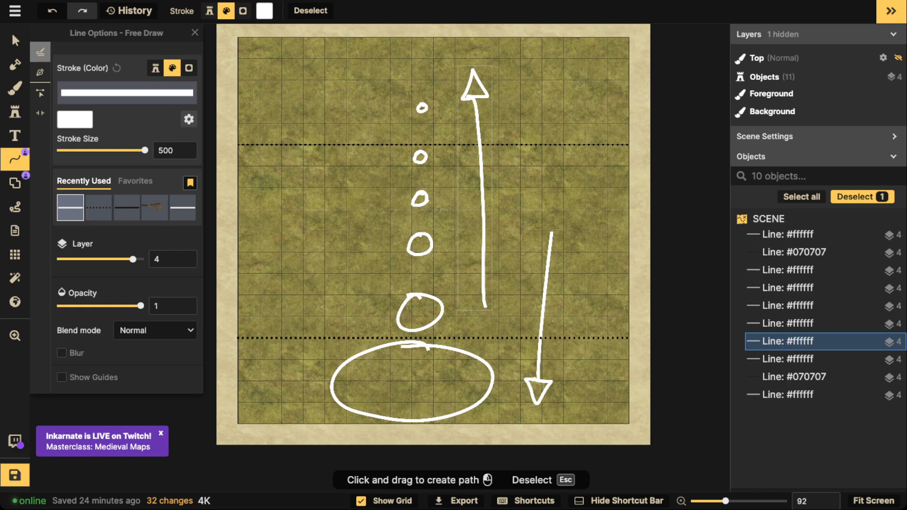
Step: Delete the upward arrow and the four smallest circles from the map
{"action": "key", "text": "v"}
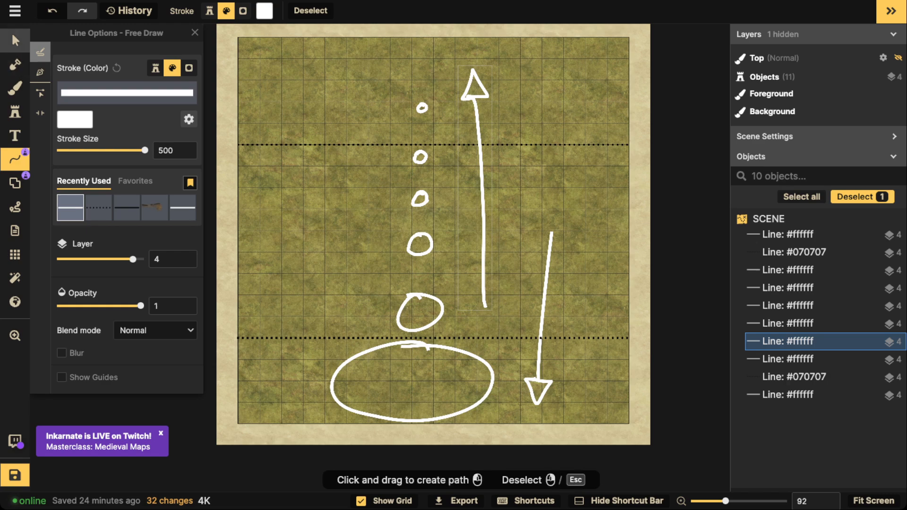
{"action": "key", "text": "Delete"}
{"action": "left_click", "coordinate": [422, 108]}
{"action": "key", "text": "Delete"}
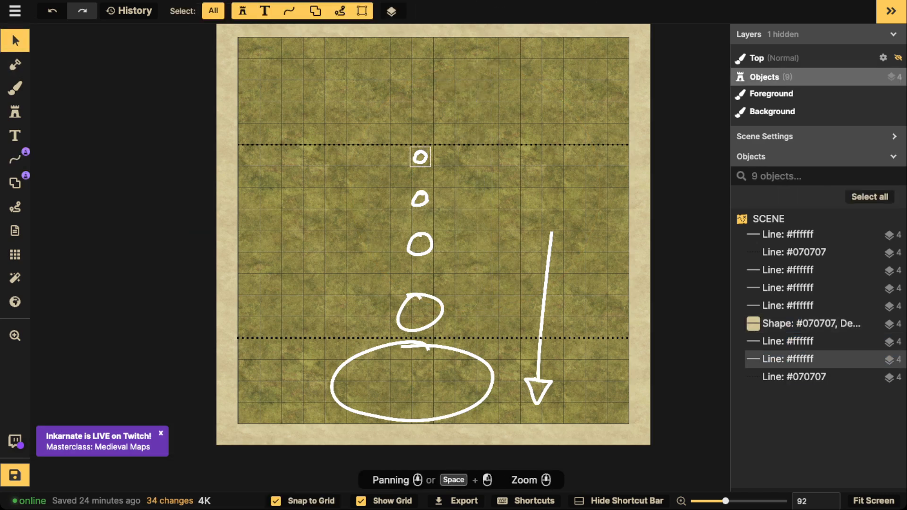
{"action": "left_click", "coordinate": [420, 157]}
{"action": "key", "text": "Delete"}
{"action": "left_click", "coordinate": [420, 199]}
{"action": "key", "text": "Delete"}
{"action": "left_click", "coordinate": [420, 235]}
{"action": "key", "text": "Delete"}
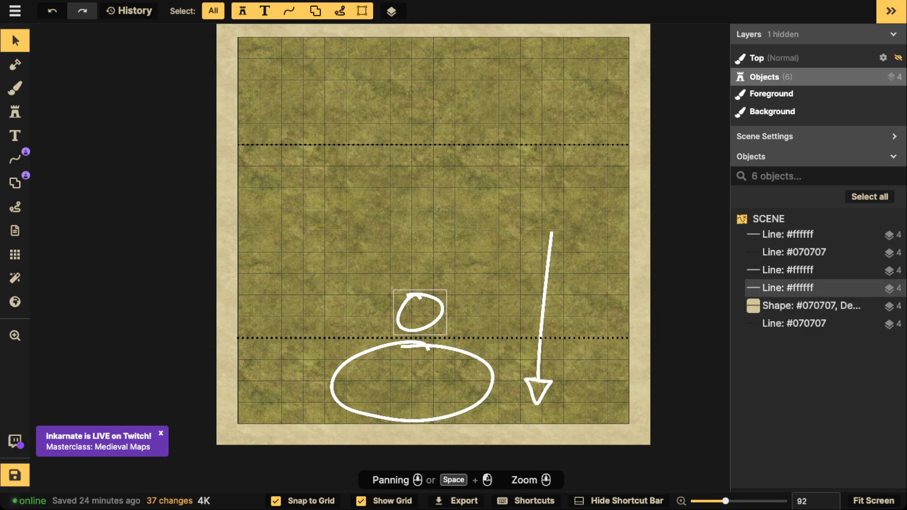
Step: Delete the remaining circle, the large ellipse and the downward arrow
{"action": "left_click", "coordinate": [419, 296]}
{"action": "key", "text": "Delete"}
{"action": "left_click", "coordinate": [418, 346]}
{"action": "key", "text": "Delete"}
{"action": "left_click", "coordinate": [543, 307]}
{"action": "key", "text": "Delete"}
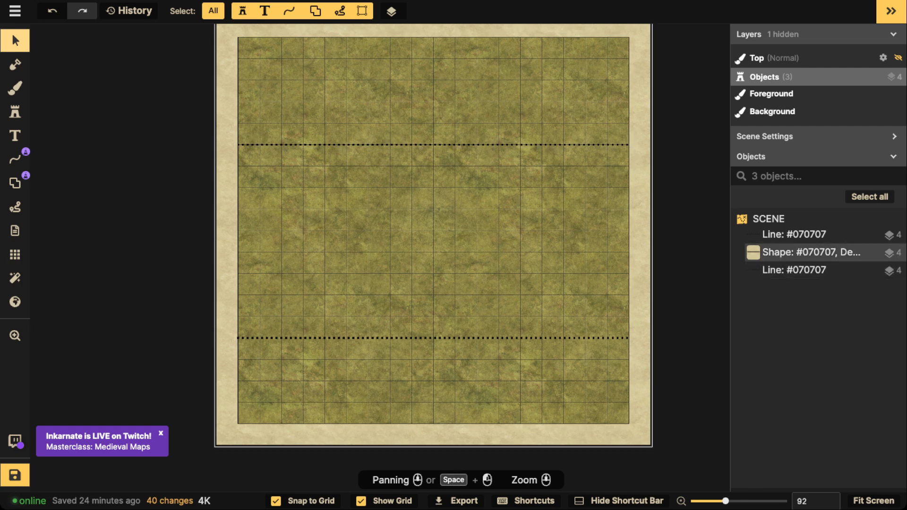
Step: Lock both dotted lines and the frame shape against editing, and clear the selection
{"action": "left_click", "coordinate": [793, 234]}
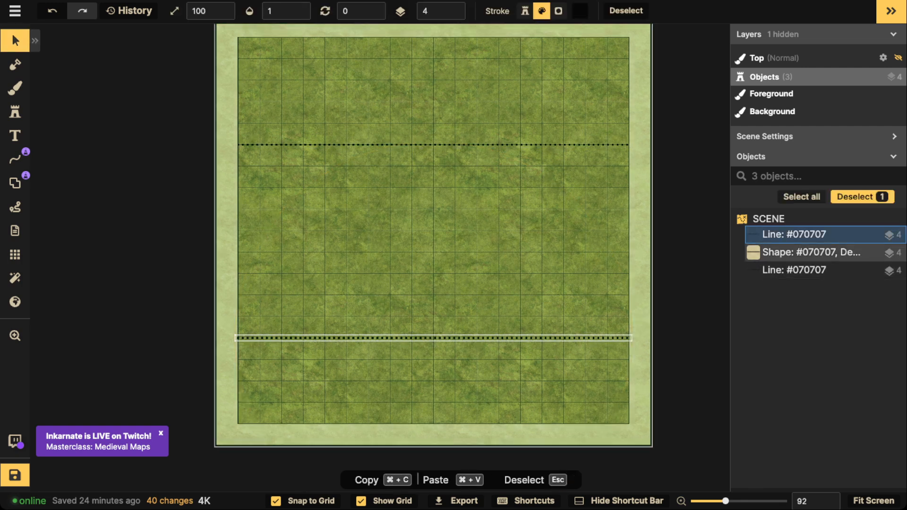
{"action": "left_click", "coordinate": [793, 269], "text": "shift"}
{"action": "key", "text": "l"}
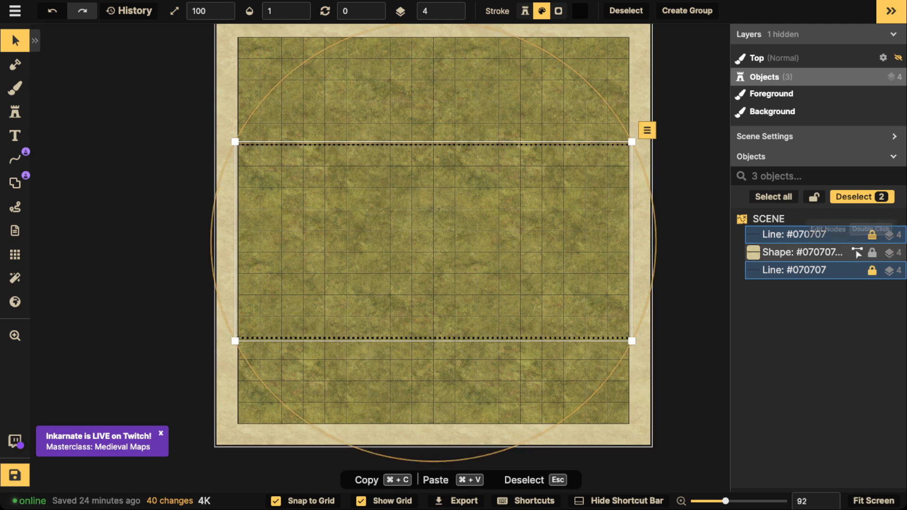
{"action": "left_click", "coordinate": [872, 252]}
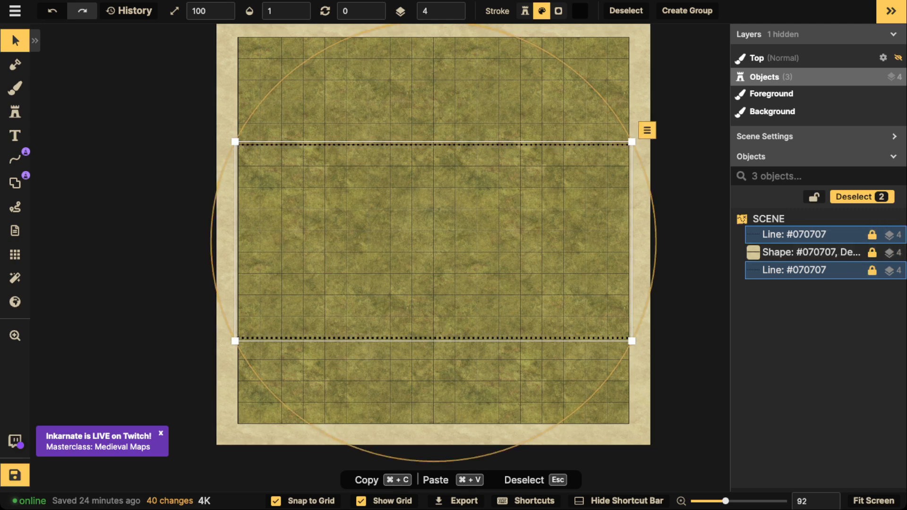
{"action": "key", "text": "Escape"}
{"action": "key", "text": "space"}
{"action": "left_click_drag", "start_coordinate": [433, 236], "coordinate": [439, 263]}
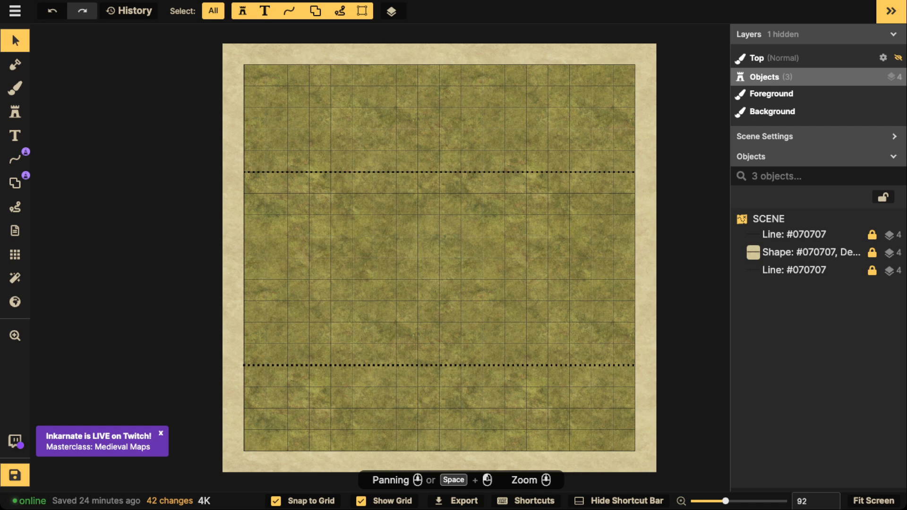
Step: Set the free-draw line to a stamp stroke using the Ridge path from the Fantasy World Terrain pack
{"action": "left_click", "coordinate": [15, 112]}
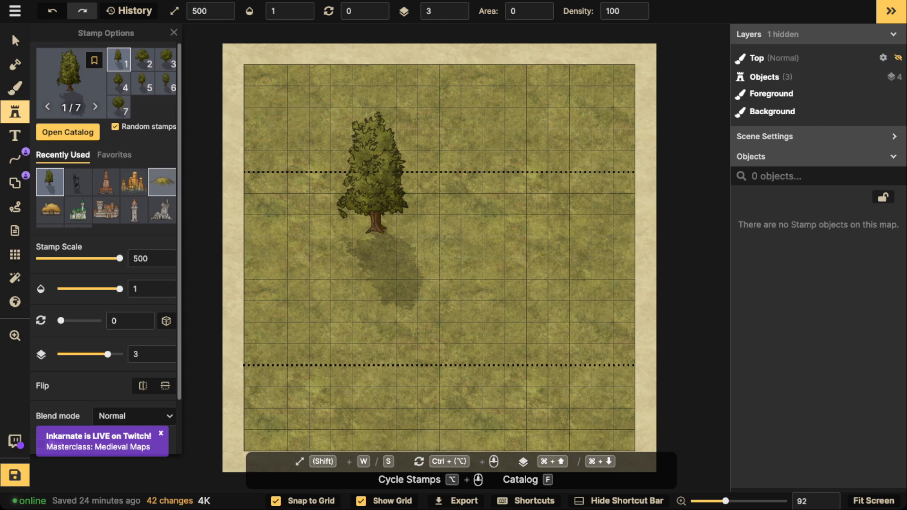
{"action": "left_click", "coordinate": [15, 160]}
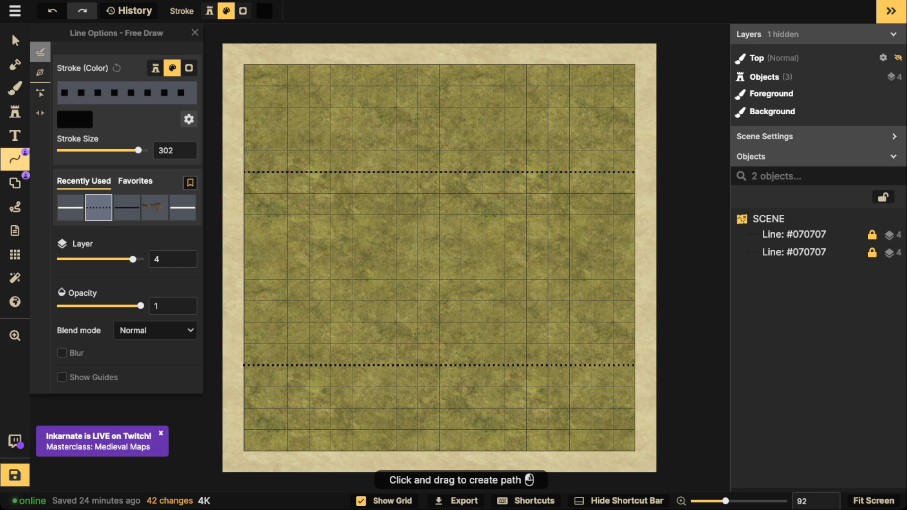
{"action": "left_click", "coordinate": [135, 181]}
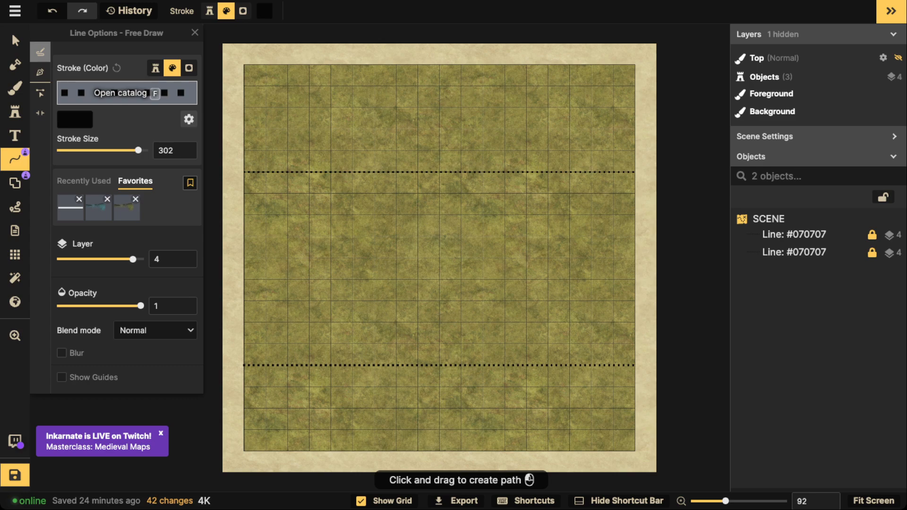
{"action": "left_click", "coordinate": [155, 68]}
{"action": "left_click", "coordinate": [126, 93]}
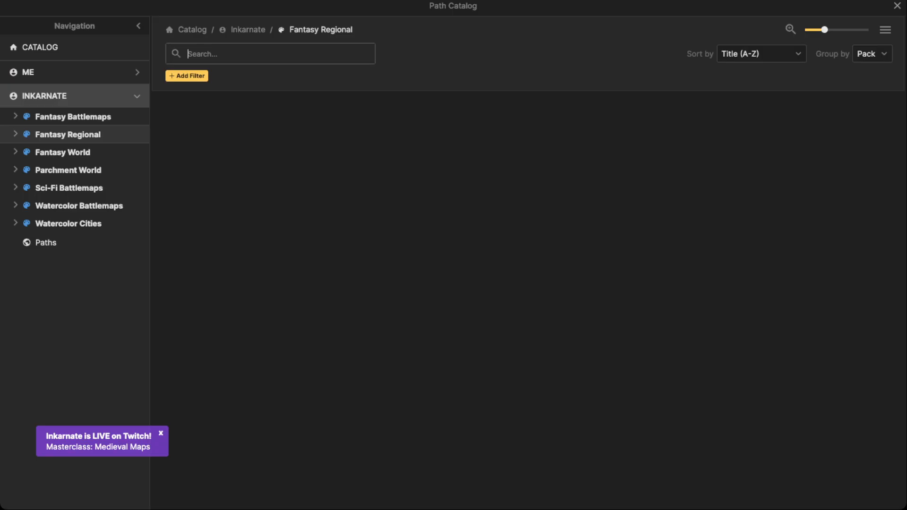
{"action": "left_click", "coordinate": [63, 153]}
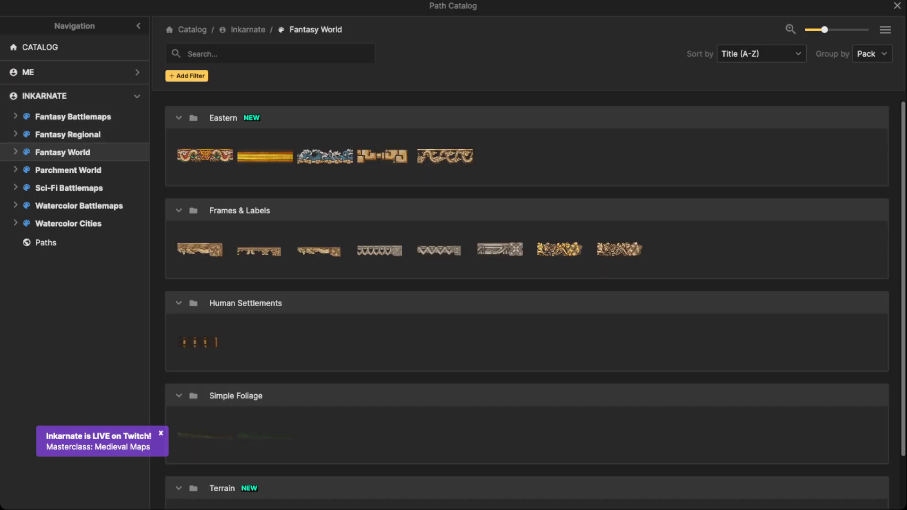
{"action": "scroll", "coordinate": [205, 465], "scroll_direction": "down", "scroll_amount": 2}
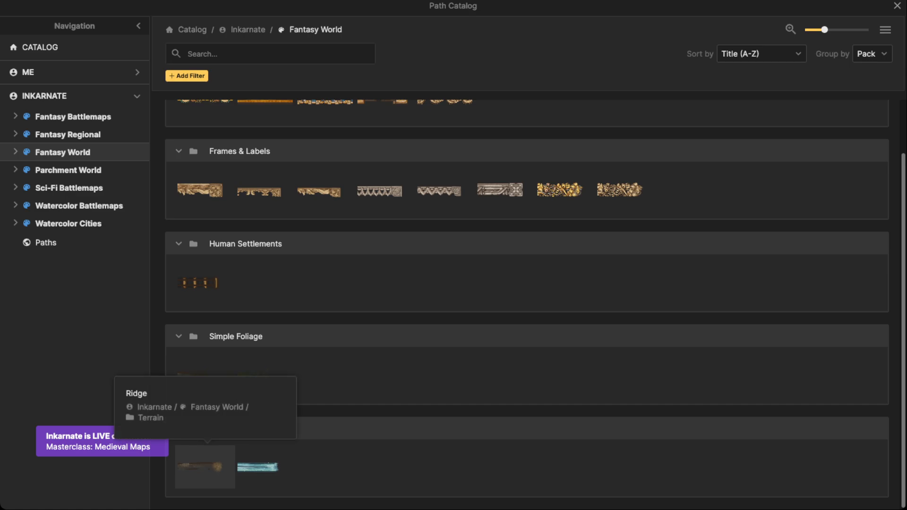
{"action": "left_click", "coordinate": [205, 466]}
Step: Test curved ridgelines between the dotted lines at stamp scale 302 and with the brown favorite at scale 500, deleting each one
{"action": "mouse_move", "coordinate": [251, 212]}
{"action": "left_mouse_down"}
{"action": "mouse_move", "coordinate": [517, 258]}
{"action": "mouse_move", "coordinate": [598, 213]}
{"action": "left_mouse_up"}
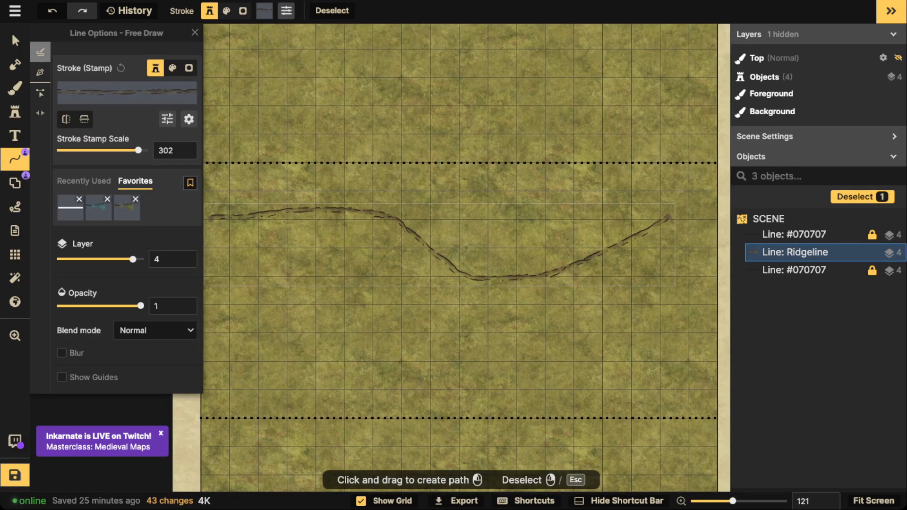
{"action": "key", "text": "Delete"}
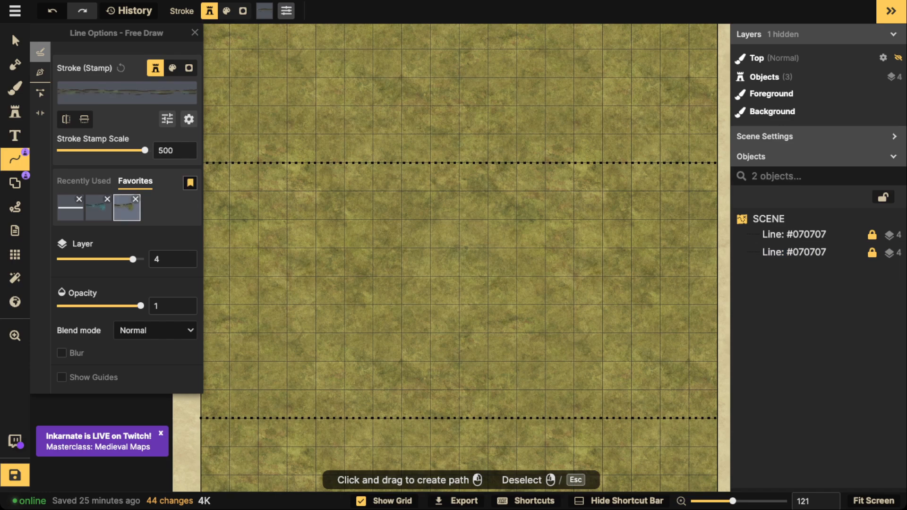
{"action": "left_click_drag", "start_coordinate": [252, 218], "coordinate": [560, 220]}
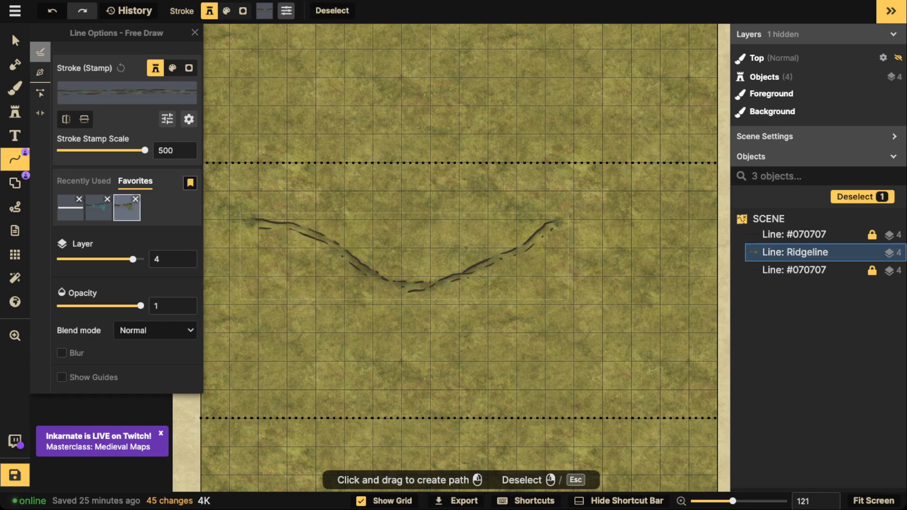
{"action": "key", "text": "Delete"}
Step: Free-draw a wavy ridgeline about fifteen cells long above the upper dotted line, using the blue favorite stroke at stamp scale 500
{"action": "left_click", "coordinate": [98, 208]}
{"action": "scroll", "coordinate": [225, 159], "scroll_direction": "down", "scroll_amount": 2}
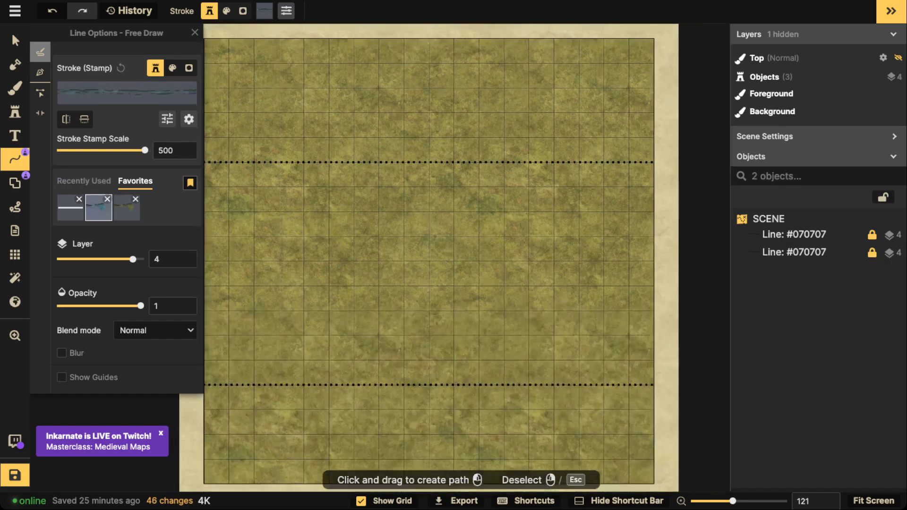
{"action": "scroll", "coordinate": [232, 420], "scroll_direction": "down", "scroll_amount": 2}
{"action": "left_click_drag", "start_coordinate": [248, 169], "coordinate": [591, 184]}
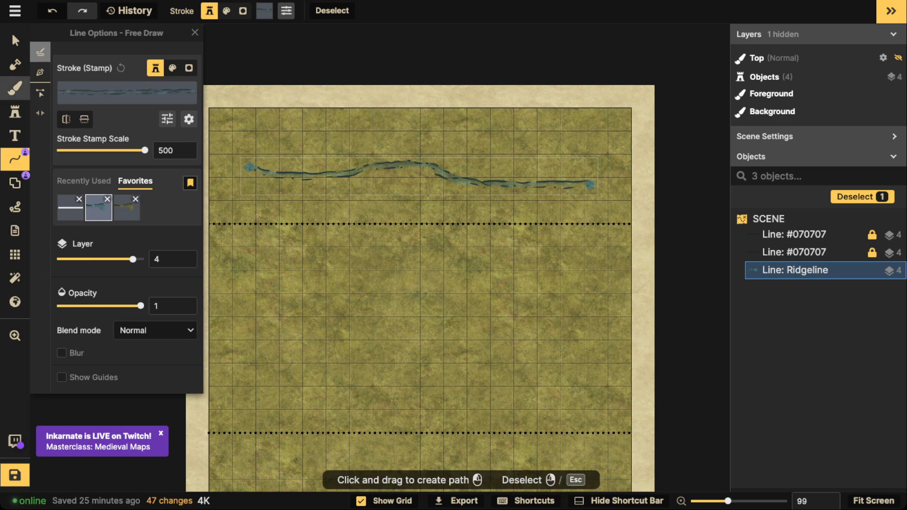
Step: Try painting blue water texture around the ridgeline on the Background layer with brush size 80, and undo it
{"action": "left_click", "coordinate": [15, 88]}
{"action": "mouse_move", "coordinate": [333, 178]}
{"action": "left_mouse_down"}
{"action": "mouse_move", "coordinate": [444, 179]}
{"action": "mouse_move", "coordinate": [326, 173]}
{"action": "mouse_move", "coordinate": [541, 182]}
{"action": "mouse_move", "coordinate": [415, 178]}
{"action": "mouse_move", "coordinate": [396, 182]}
{"action": "mouse_move", "coordinate": [387, 199]}
{"action": "left_mouse_up"}
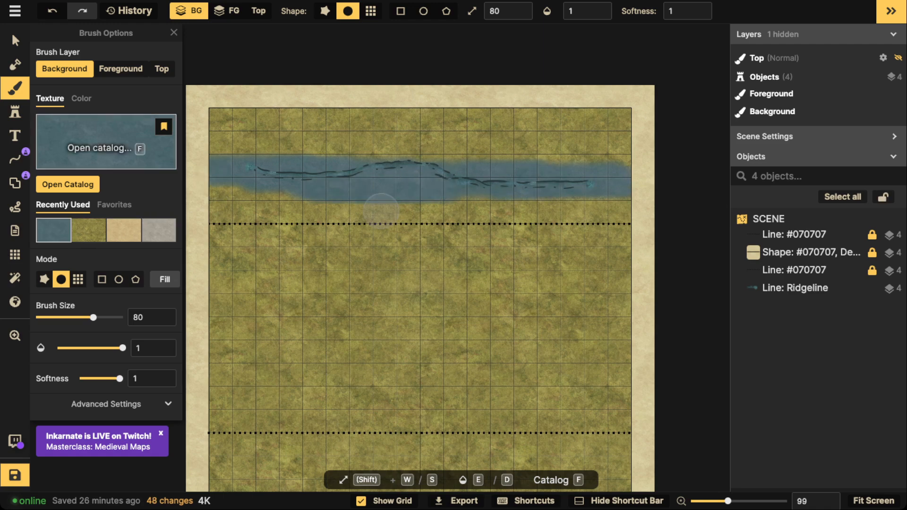
{"action": "key", "text": "ctrl+z"}
Step: Delete the blue ridgeline above the upper dotted line
{"action": "left_click", "coordinate": [15, 40]}
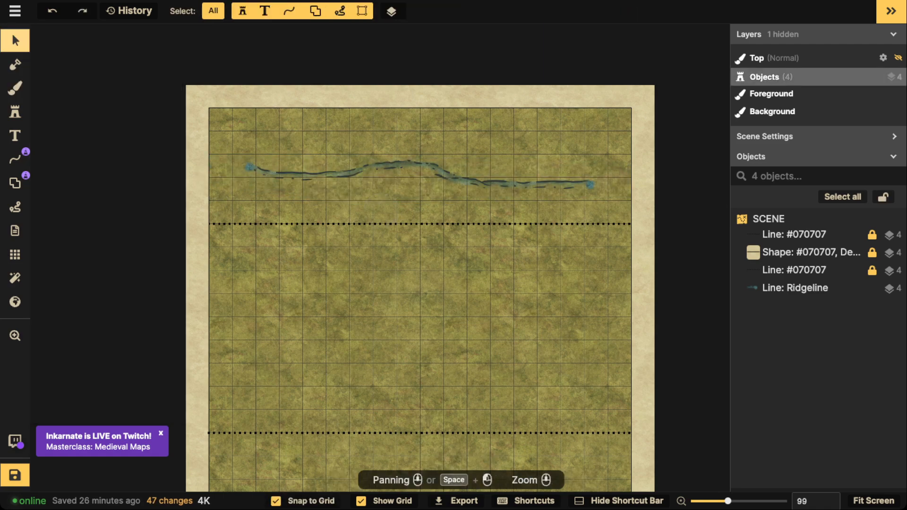
{"action": "left_click", "coordinate": [311, 174]}
{"action": "key", "text": "Delete"}
{"action": "scroll", "coordinate": [310, 165], "scroll_direction": "down", "scroll_amount": 3}
{"action": "left_click_drag", "start_coordinate": [310, 165], "coordinate": [337, 138]}
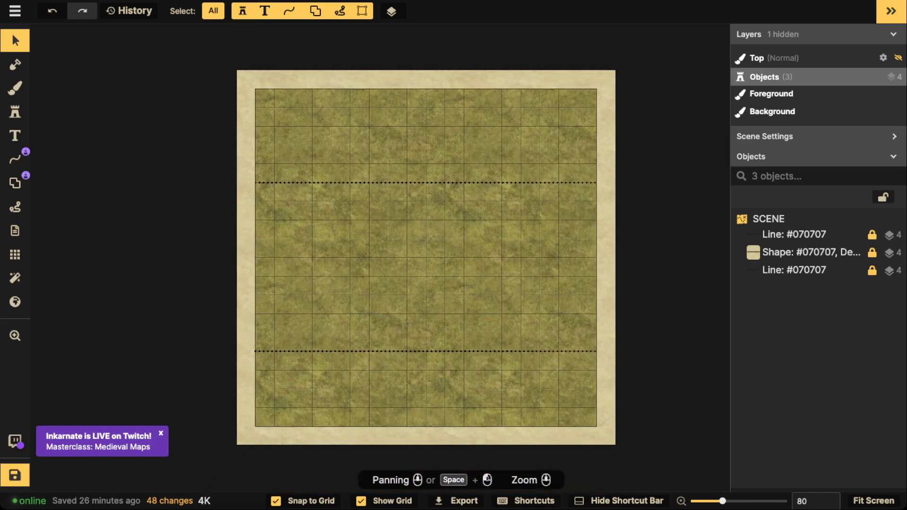
Step: Set the free-draw line to the brown favorite ridgeline stroke on layer 3
{"action": "left_click", "coordinate": [15, 207]}
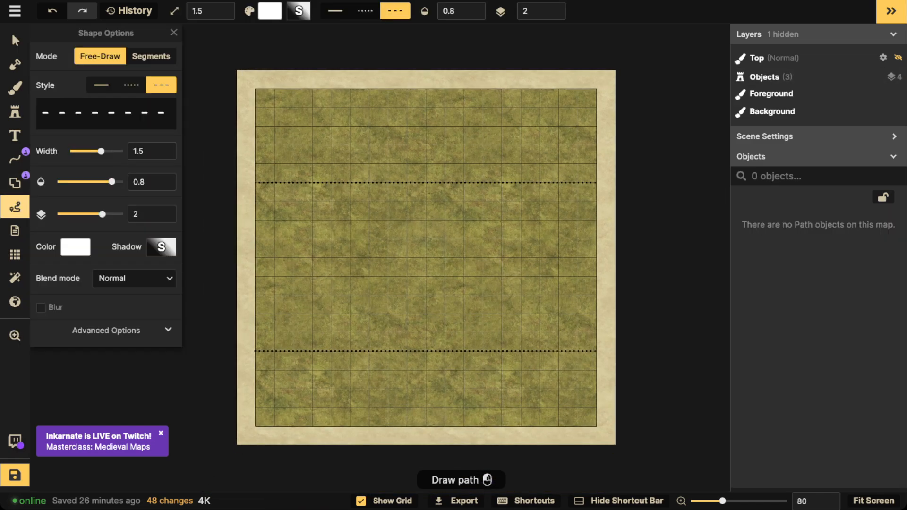
{"action": "left_click", "coordinate": [14, 160]}
{"action": "left_click", "coordinate": [127, 208]}
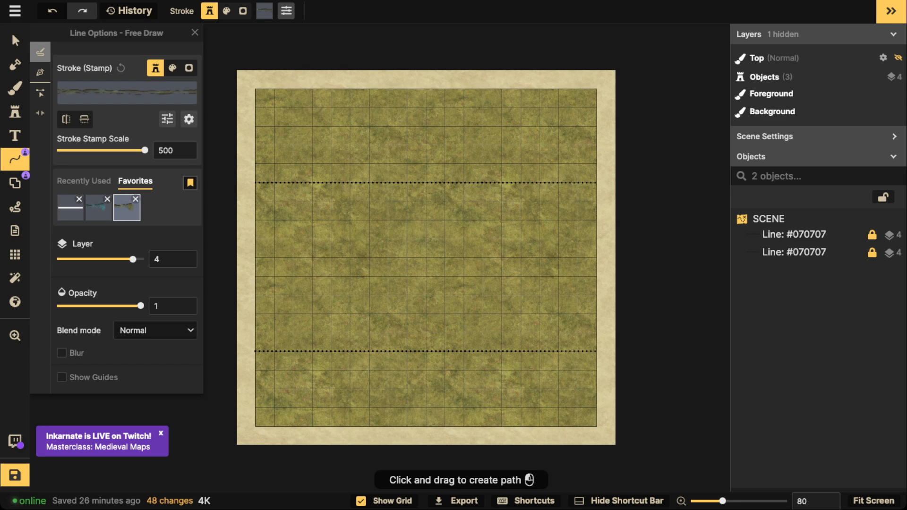
{"action": "left_click", "coordinate": [190, 262]}
Step: Test a ridgeline running from the lower band past the frame's right edge on layers 3 and 5, and delete it
{"action": "mouse_move", "coordinate": [490, 379]}
{"action": "left_mouse_down"}
{"action": "mouse_move", "coordinate": [551, 389]}
{"action": "mouse_move", "coordinate": [692, 345]}
{"action": "left_mouse_up"}
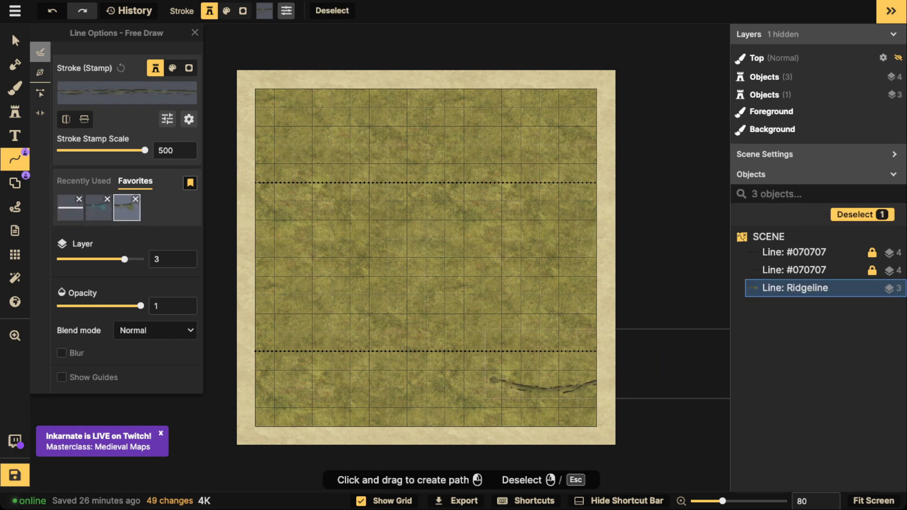
{"action": "left_click", "coordinate": [187, 256]}
{"action": "left_click", "coordinate": [188, 256]}
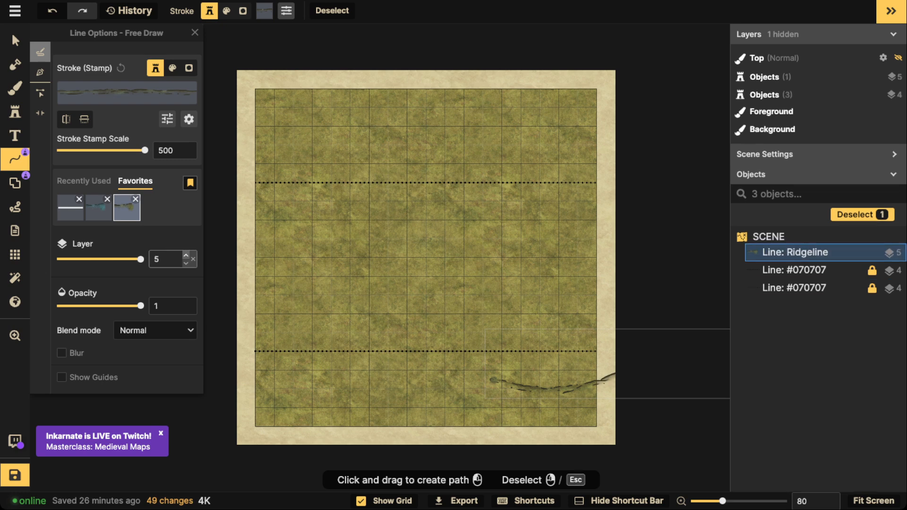
{"action": "left_click", "coordinate": [187, 262]}
{"action": "left_click", "coordinate": [187, 263]}
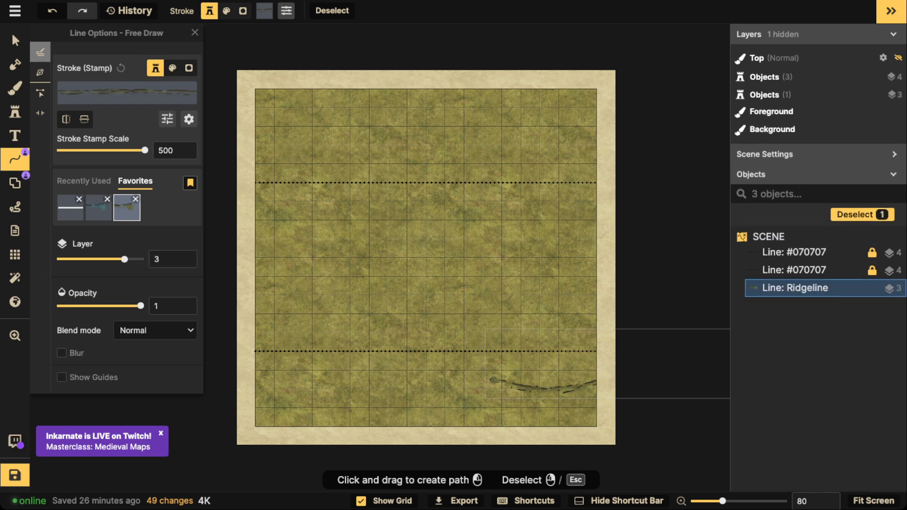
{"action": "key", "text": "Delete"}
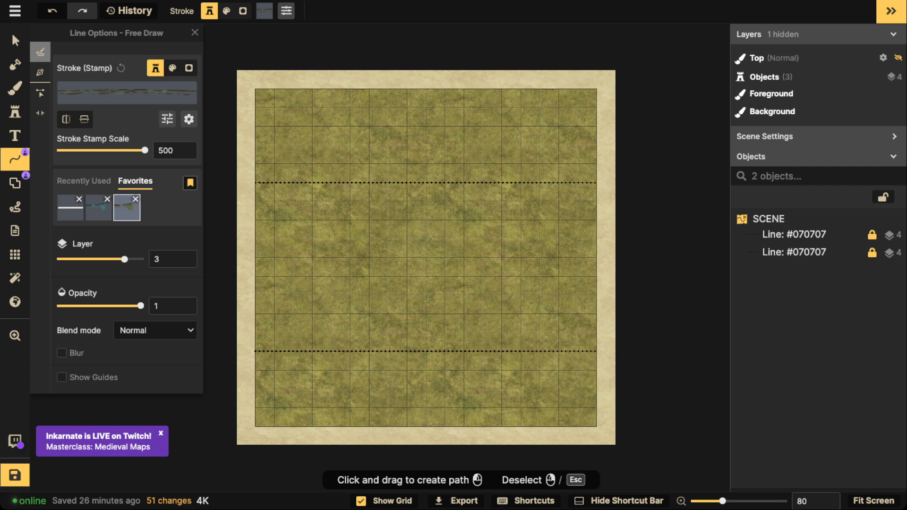
Step: Free-draw a wavy brown ridgeline across the map's full width along the lower dotted line, and flip its stroke stamp horizontally
{"action": "mouse_move", "coordinate": [599, 361]}
{"action": "left_mouse_down"}
{"action": "mouse_move", "coordinate": [513, 337]}
{"action": "mouse_move", "coordinate": [352, 350]}
{"action": "mouse_move", "coordinate": [273, 337]}
{"action": "mouse_move", "coordinate": [244, 349]}
{"action": "left_mouse_up"}
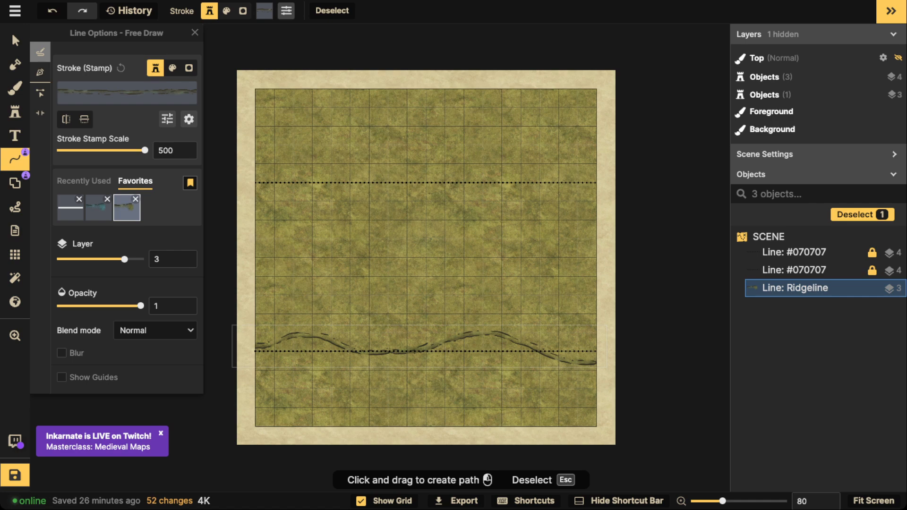
{"action": "left_click", "coordinate": [66, 119]}
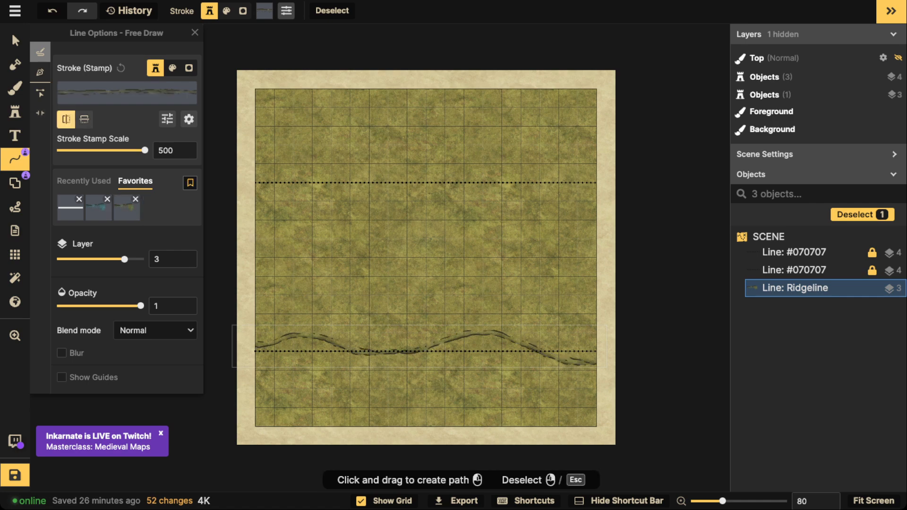
Step: Switch the lower ridgeline's stroke stamp from horizontal to vertical flip, and move the ridgeline slightly up above the lower dotted line
{"action": "left_click", "coordinate": [66, 119]}
{"action": "left_click", "coordinate": [84, 119]}
{"action": "scroll", "coordinate": [323, 311], "scroll_direction": "up", "scroll_amount": 5}
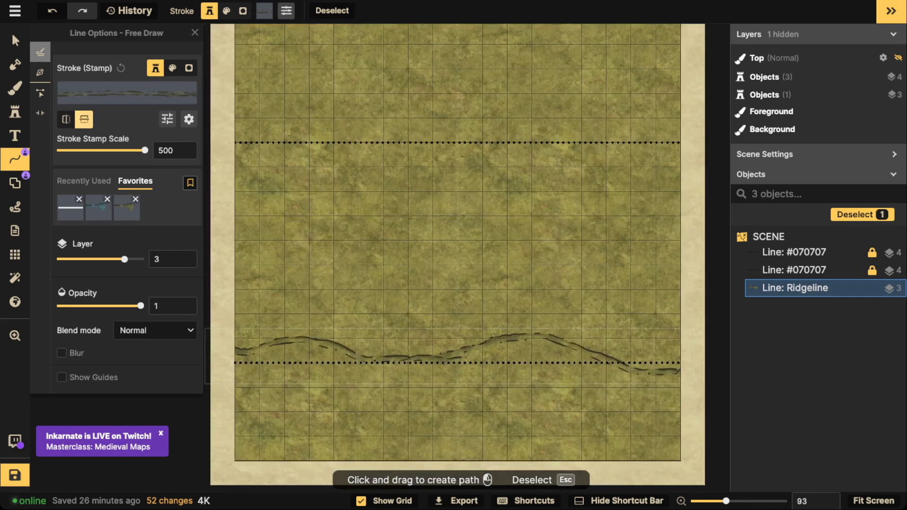
{"action": "scroll", "coordinate": [431, 355], "scroll_direction": "up", "scroll_amount": 3}
{"action": "left_click", "coordinate": [15, 40]}
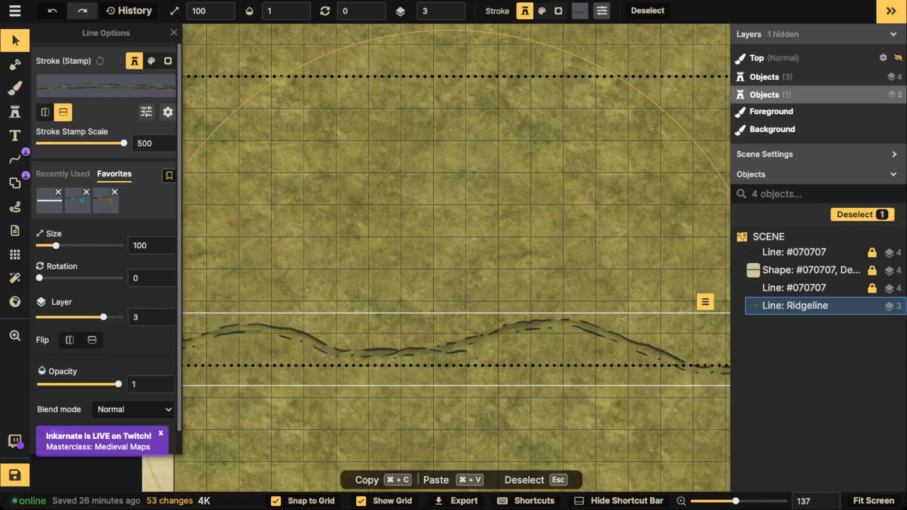
{"action": "left_click_drag", "start_coordinate": [449, 349], "coordinate": [448, 333]}
{"action": "scroll", "coordinate": [496, 321], "scroll_direction": "down", "scroll_amount": 3}
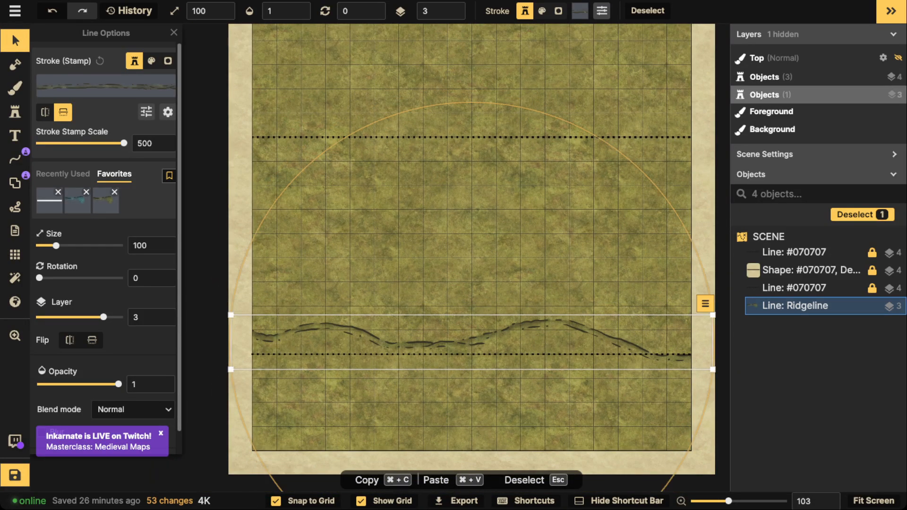
Step: Try two long, wavy ridgelines across the middle band, and undo both
{"action": "left_click", "coordinate": [16, 159]}
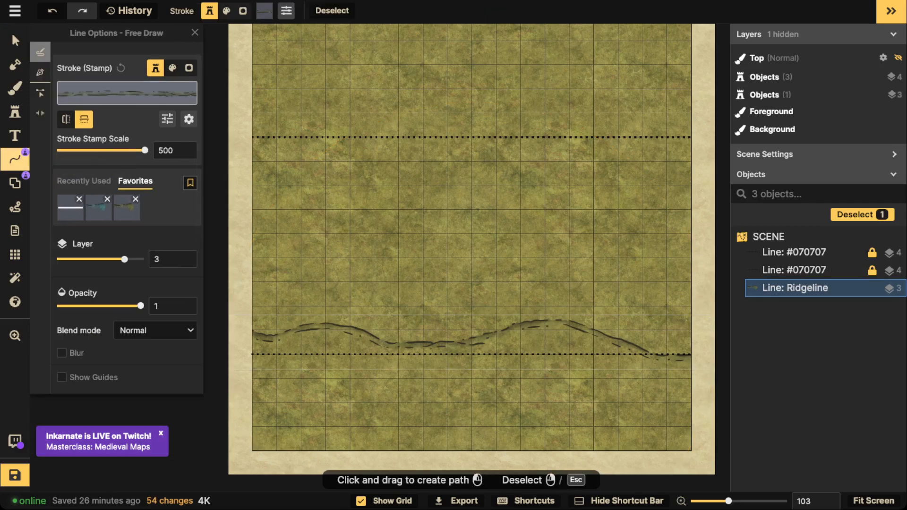
{"action": "mouse_move", "coordinate": [693, 253]}
{"action": "left_mouse_down"}
{"action": "mouse_move", "coordinate": [635, 254]}
{"action": "mouse_move", "coordinate": [499, 296]}
{"action": "mouse_move", "coordinate": [409, 294]}
{"action": "mouse_move", "coordinate": [353, 283]}
{"action": "mouse_move", "coordinate": [255, 213]}
{"action": "left_mouse_up"}
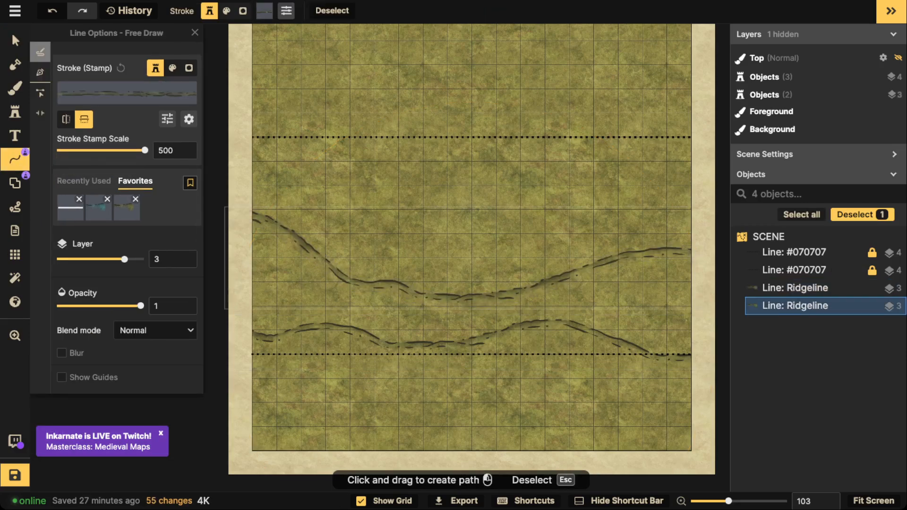
{"action": "key", "text": "Escape"}
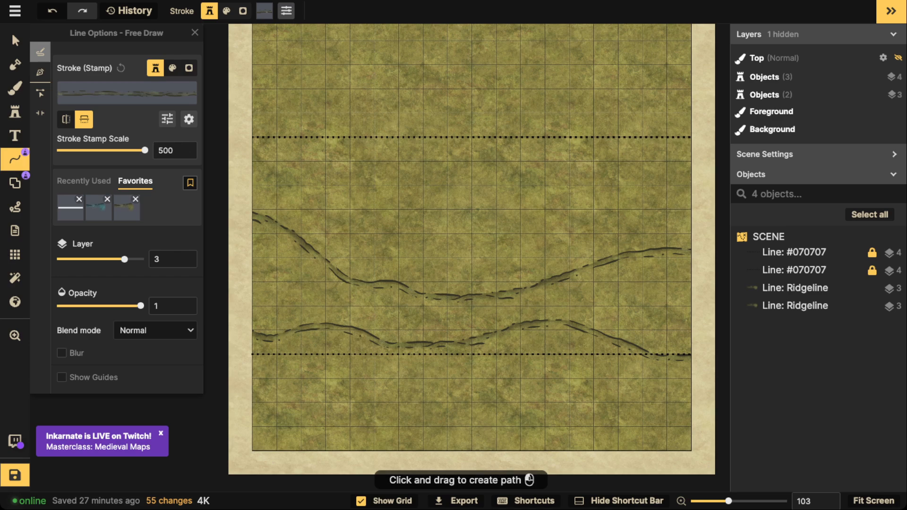
{"action": "mouse_move", "coordinate": [699, 204]}
{"action": "left_mouse_down"}
{"action": "mouse_move", "coordinate": [516, 210]}
{"action": "mouse_move", "coordinate": [421, 254]}
{"action": "mouse_move", "coordinate": [302, 242]}
{"action": "left_mouse_up"}
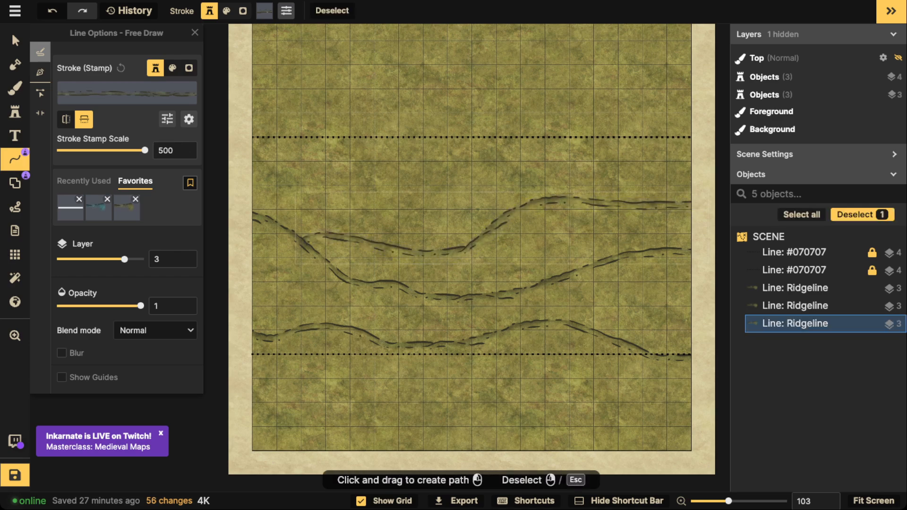
{"action": "key", "text": "ctrl+z"}
{"action": "key", "text": "ctrl+z"}
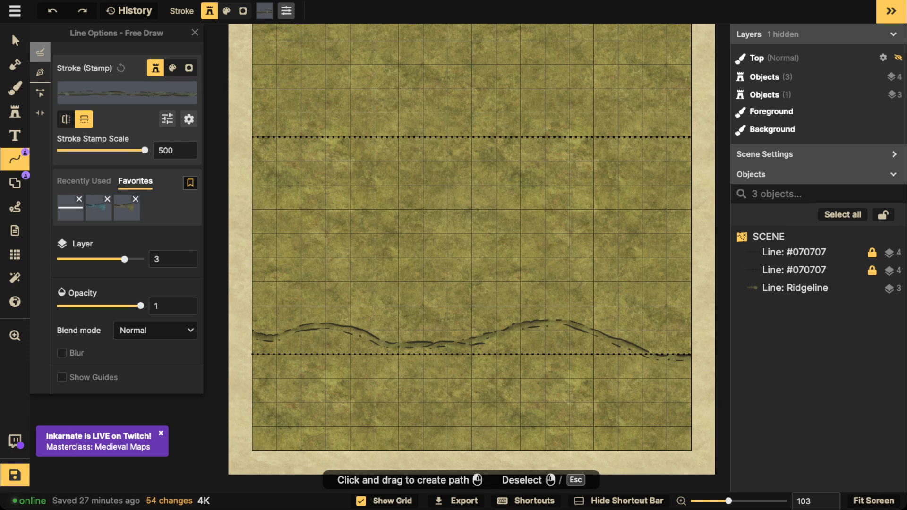
Step: Free-draw two short ridgelines in the middle band, at the left edge and right of centre, removing the second one's vertical stamp flip
{"action": "mouse_move", "coordinate": [388, 285]}
{"action": "left_mouse_down"}
{"action": "mouse_move", "coordinate": [303, 257]}
{"action": "mouse_move", "coordinate": [246, 253]}
{"action": "left_mouse_up"}
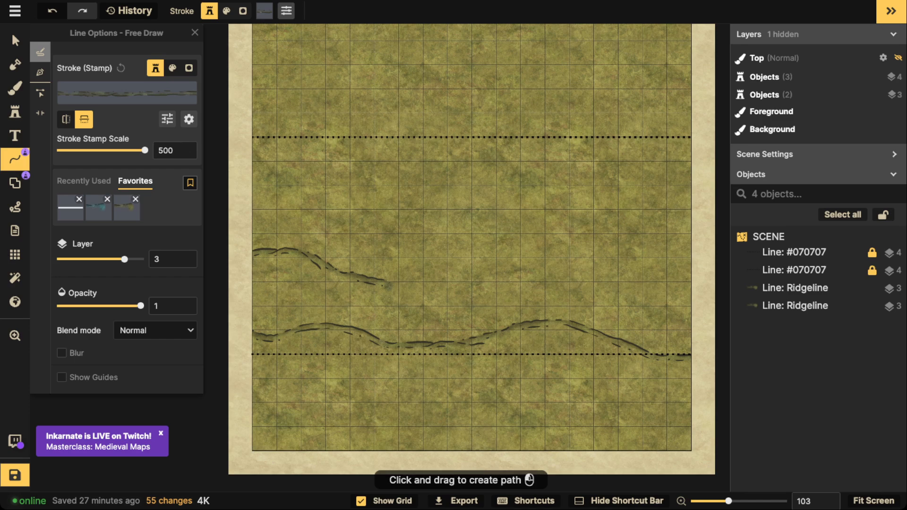
{"action": "mouse_move", "coordinate": [475, 276]}
{"action": "left_mouse_down"}
{"action": "mouse_move", "coordinate": [577, 263]}
{"action": "mouse_move", "coordinate": [631, 286]}
{"action": "left_mouse_up"}
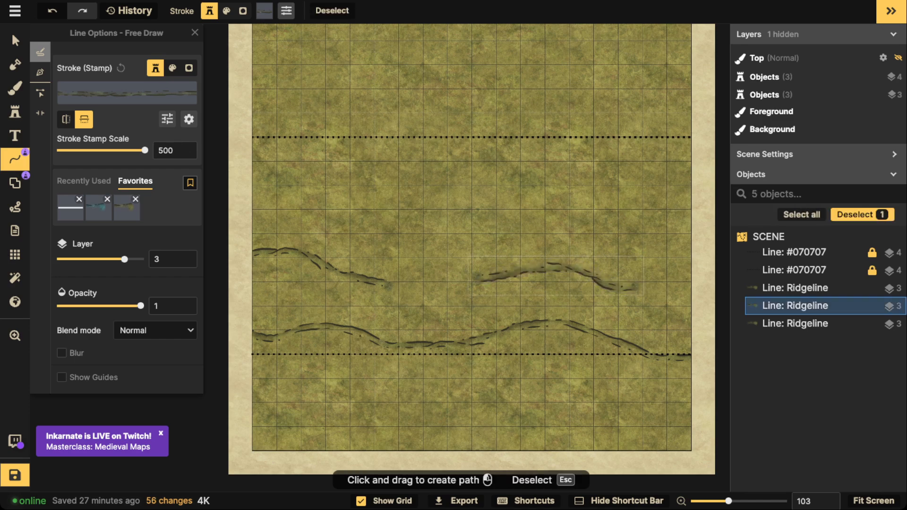
{"action": "left_click", "coordinate": [84, 119]}
{"action": "key", "text": "Escape"}
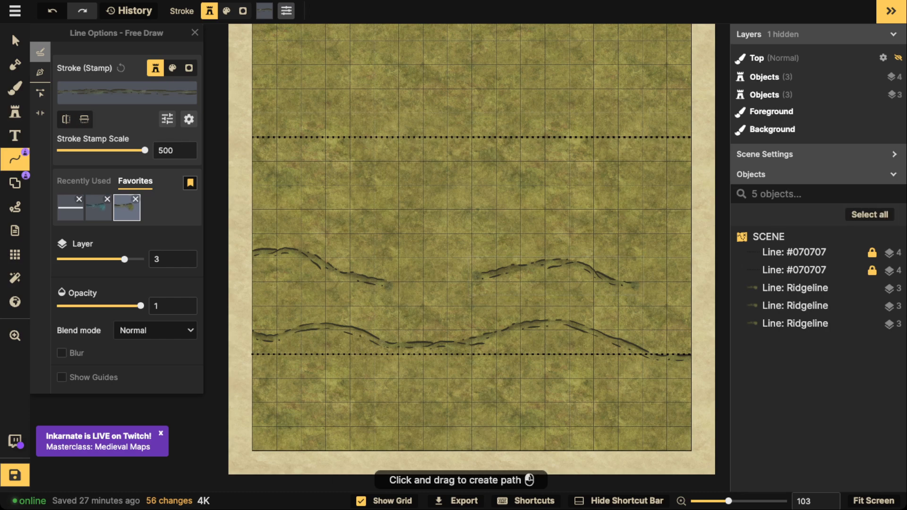
Step: Free-draw a long, vertically flipped ridgeline from the map's right edge above the short ones, rotate it to 356, and move it down
{"action": "left_click", "coordinate": [84, 120]}
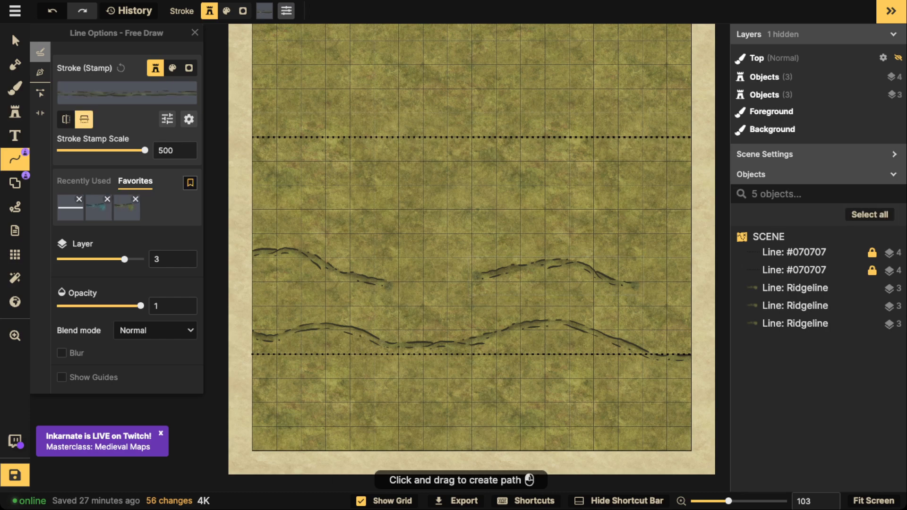
{"action": "mouse_move", "coordinate": [694, 208]}
{"action": "left_mouse_down"}
{"action": "mouse_move", "coordinate": [488, 233]}
{"action": "mouse_move", "coordinate": [411, 228]}
{"action": "mouse_move", "coordinate": [354, 200]}
{"action": "left_mouse_up"}
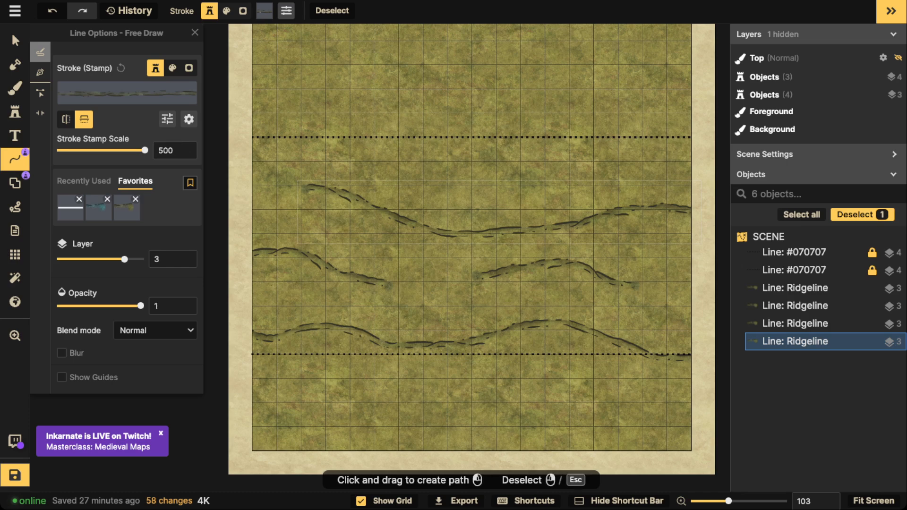
{"action": "left_click", "coordinate": [16, 40]}
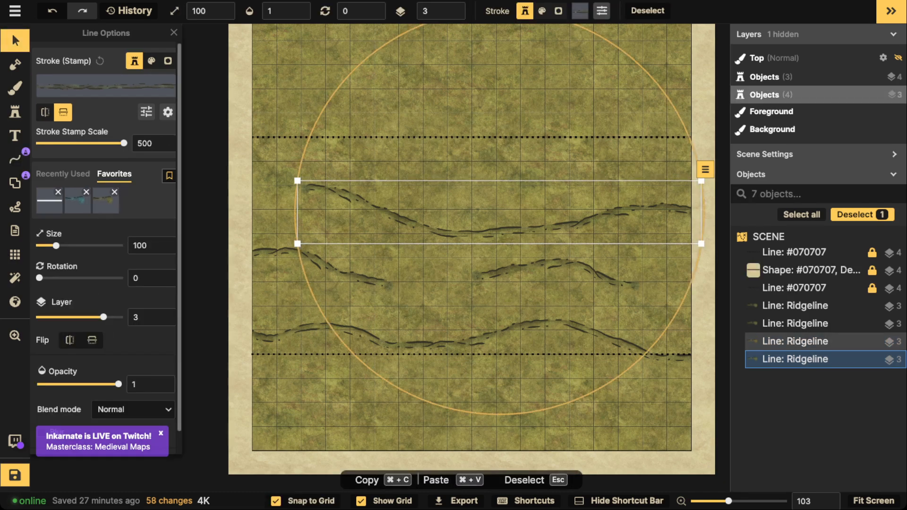
{"action": "left_click_drag", "start_coordinate": [302, 259], "coordinate": [306, 274]}
{"action": "left_click_drag", "start_coordinate": [340, 211], "coordinate": [348, 232]}
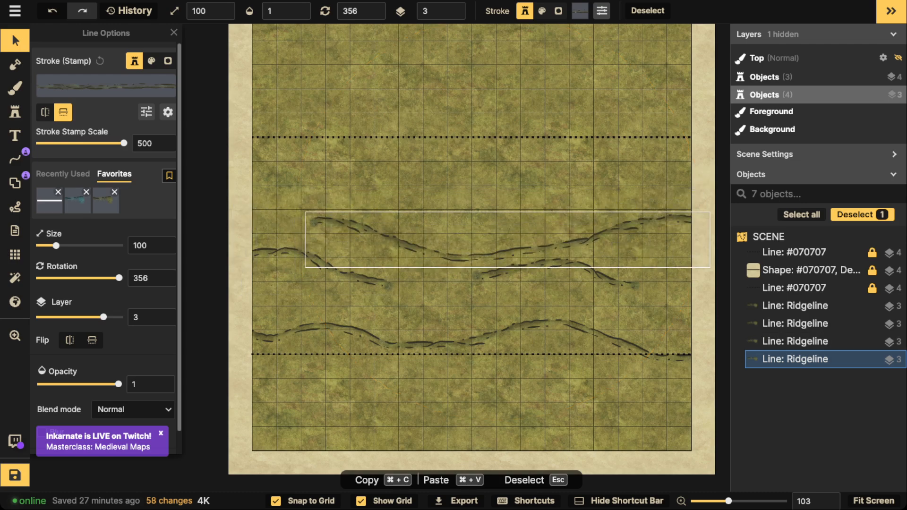
Step: Move the short ridgeline right of centre leftward, beneath the dip of the long middle ridgeline
{"action": "left_click", "coordinate": [558, 277]}
{"action": "left_click_drag", "start_coordinate": [558, 276], "coordinate": [496, 282]}
{"action": "key", "text": "Escape"}
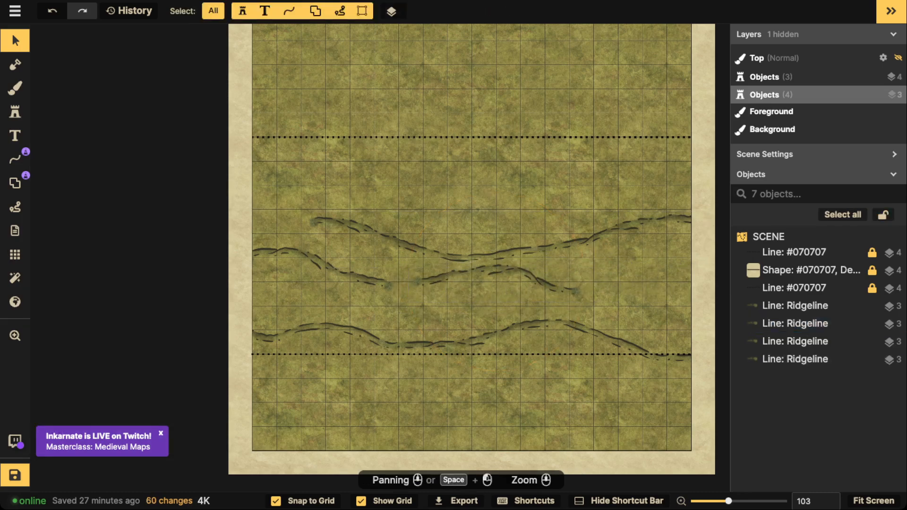
Step: Free-draw a full-width wavy ridgeline along the upper dotted line with its stroke stamp flipped vertically, and nudge it upward
{"action": "left_click", "coordinate": [15, 160]}
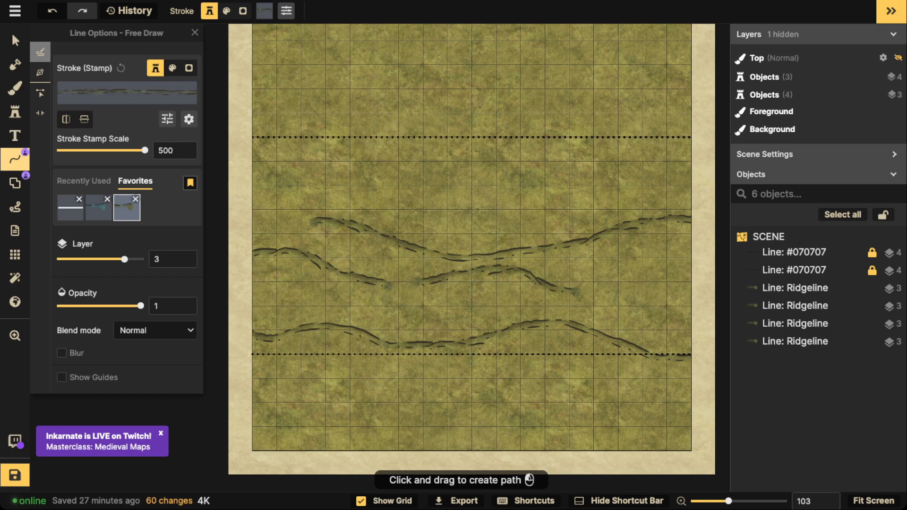
{"action": "mouse_move", "coordinate": [695, 155]}
{"action": "left_mouse_down"}
{"action": "mouse_move", "coordinate": [567, 124]}
{"action": "mouse_move", "coordinate": [466, 150]}
{"action": "mouse_move", "coordinate": [362, 126]}
{"action": "mouse_move", "coordinate": [248, 140]}
{"action": "left_mouse_up"}
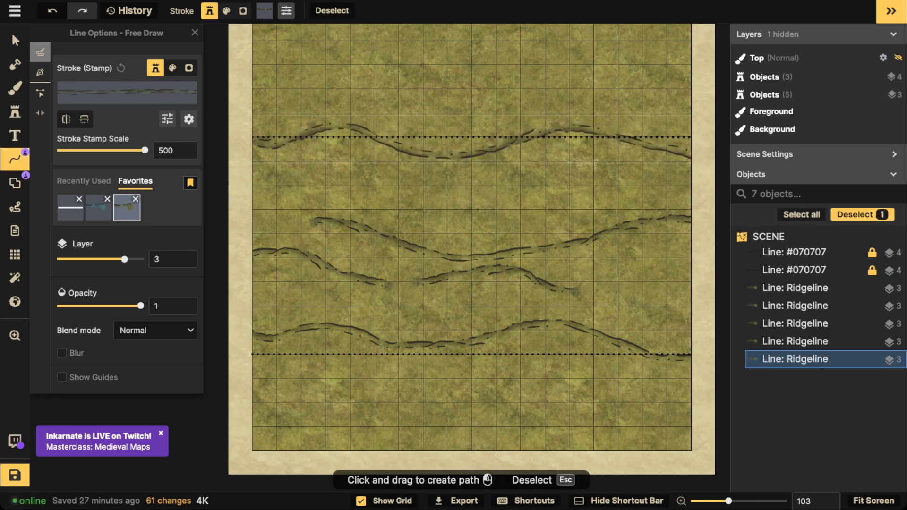
{"action": "left_click", "coordinate": [84, 119]}
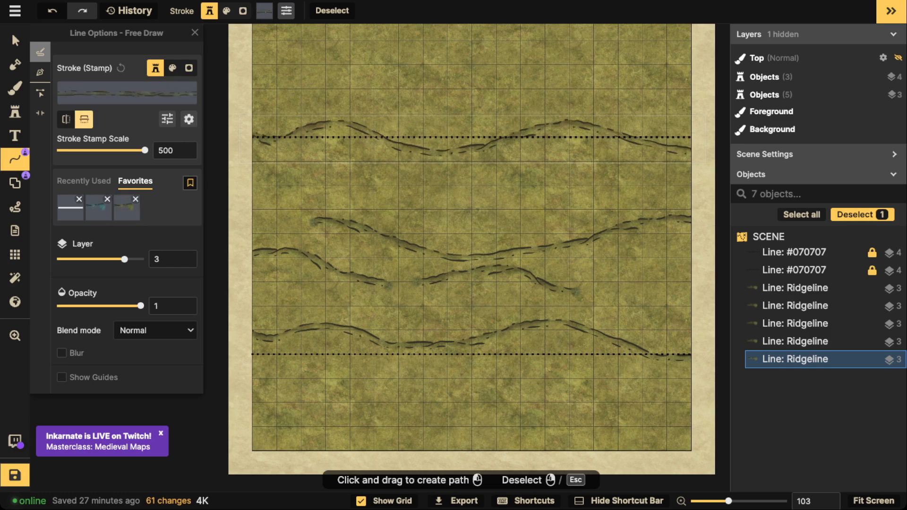
{"action": "left_click", "coordinate": [15, 41]}
{"action": "left_click_drag", "start_coordinate": [349, 125], "coordinate": [349, 123]}
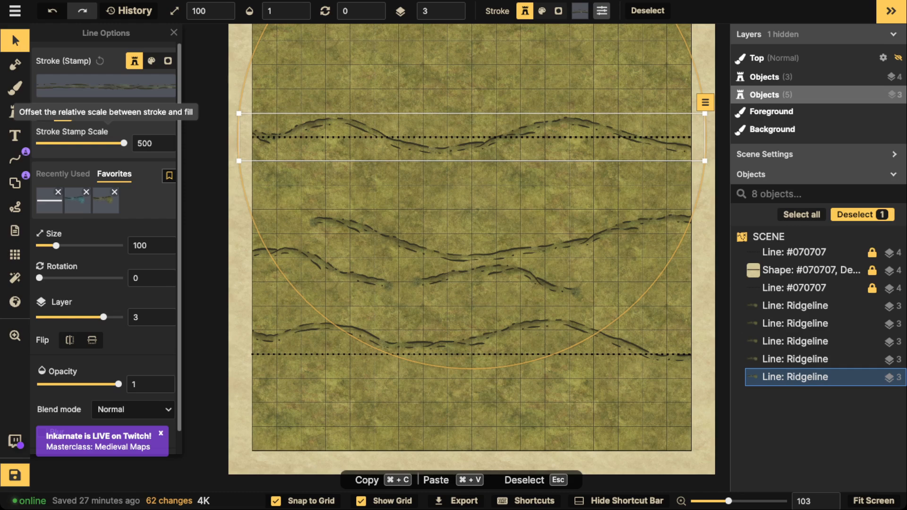
Step: Set the stroke stamp scale to 435 for the four ridgelines above the lowest one
{"action": "left_click", "coordinate": [406, 343]}
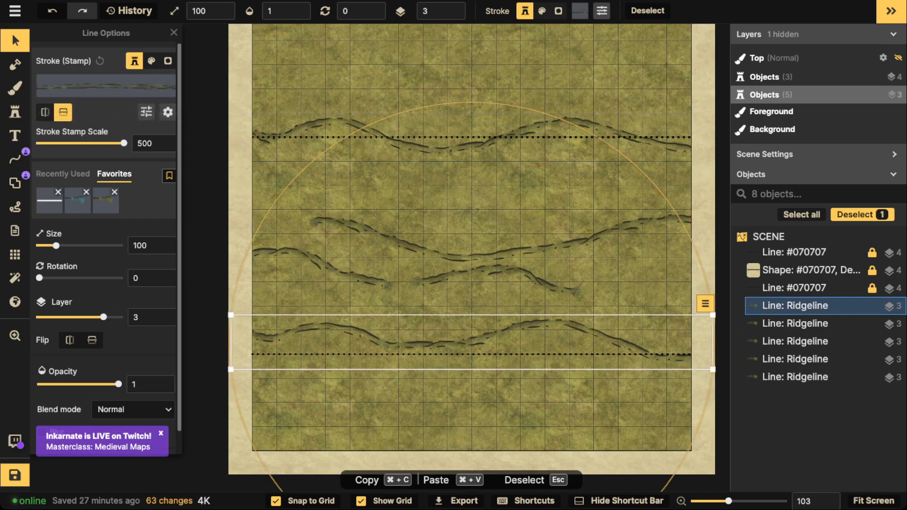
{"action": "left_click", "coordinate": [355, 275]}
{"action": "left_click", "coordinate": [456, 275], "text": "shift"}
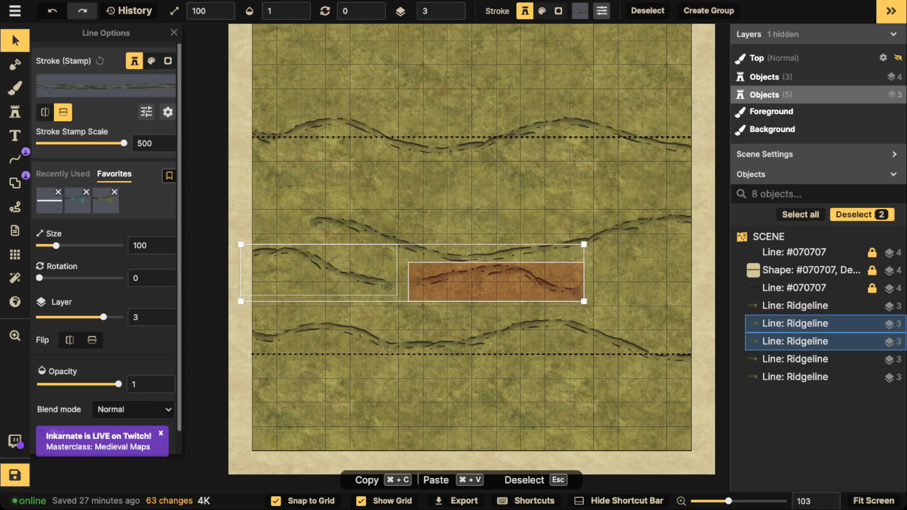
{"action": "left_click", "coordinate": [465, 257], "text": "shift"}
{"action": "left_click", "coordinate": [444, 150], "text": "shift"}
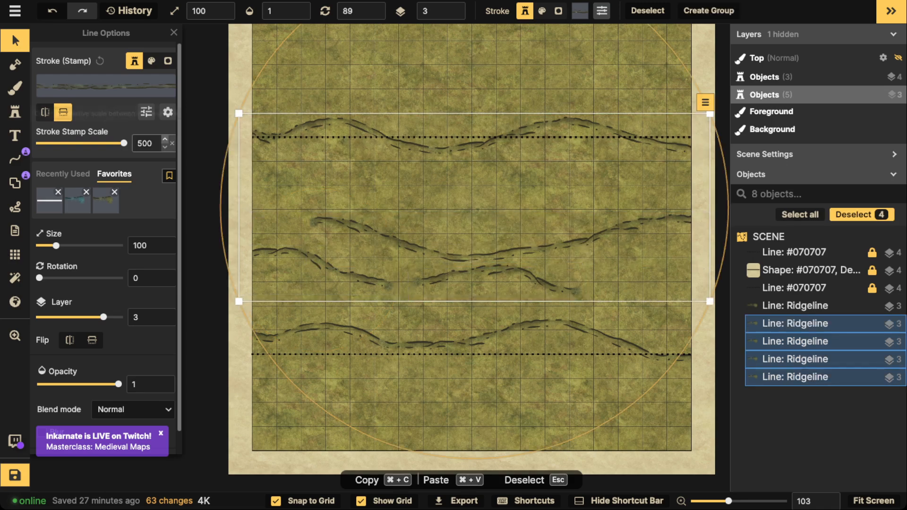
{"action": "left_click", "coordinate": [165, 147]}
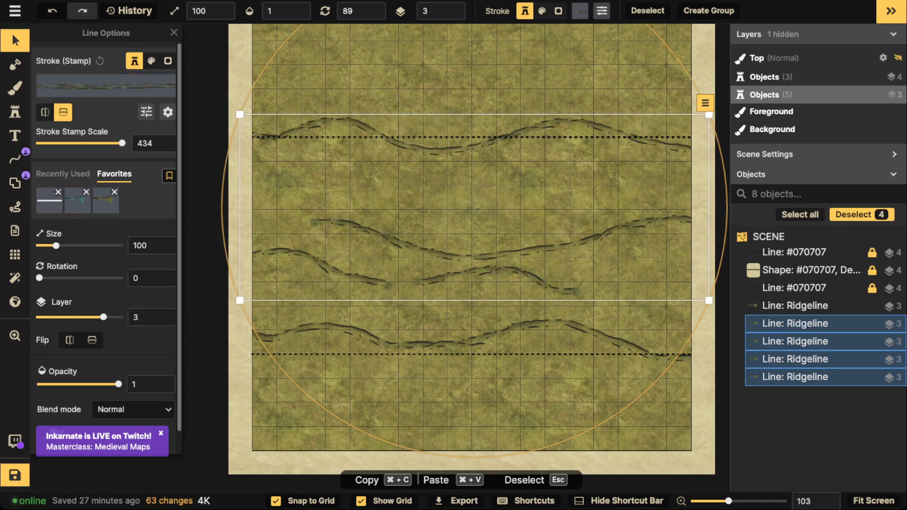
{"action": "left_click", "coordinate": [165, 138]}
{"action": "key", "text": "Escape"}
Step: Set the stroke stamp scale to 376 for the long middle ridgeline and 302 for the topmost ridgeline
{"action": "left_click", "coordinate": [401, 241]}
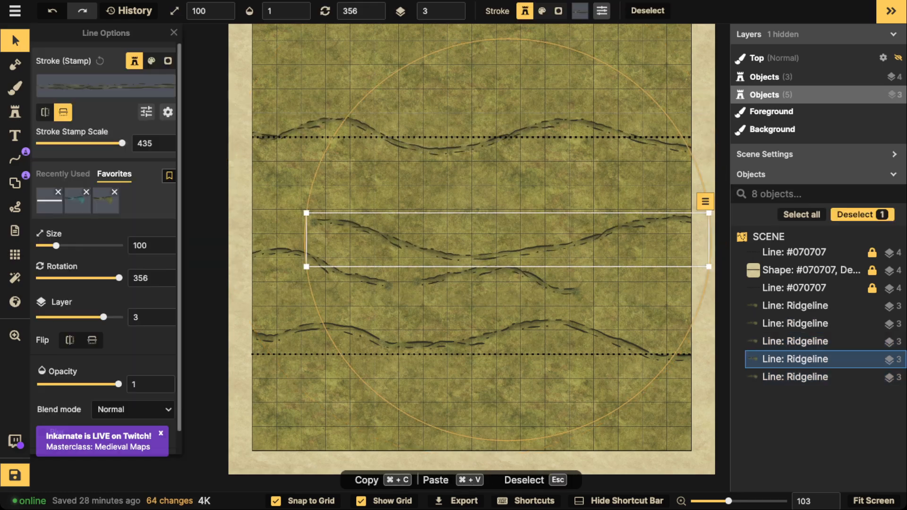
{"action": "left_click", "coordinate": [401, 142], "text": "shift"}
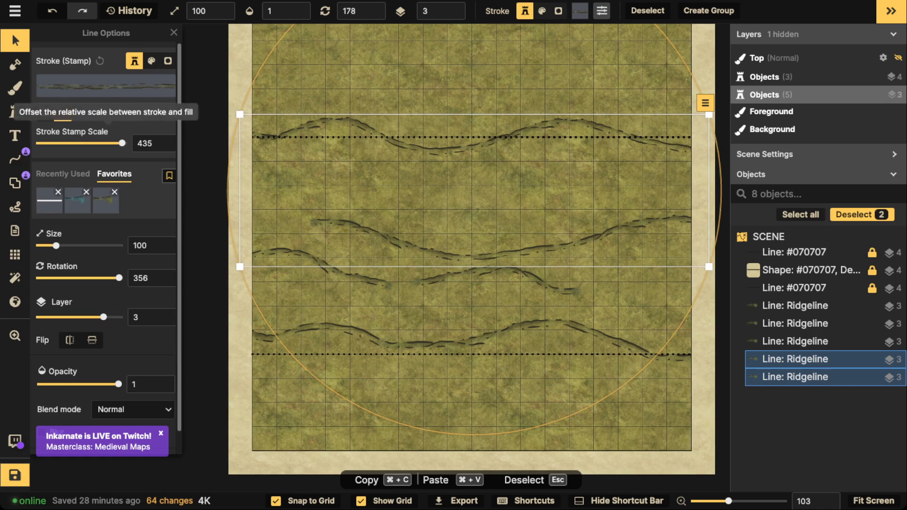
{"action": "mouse_move", "coordinate": [123, 143]}
{"action": "left_mouse_down"}
{"action": "mouse_move", "coordinate": [113, 143]}
{"action": "mouse_move", "coordinate": [120, 143]}
{"action": "left_mouse_up"}
{"action": "key", "text": "Escape"}
{"action": "left_click", "coordinate": [302, 130]}
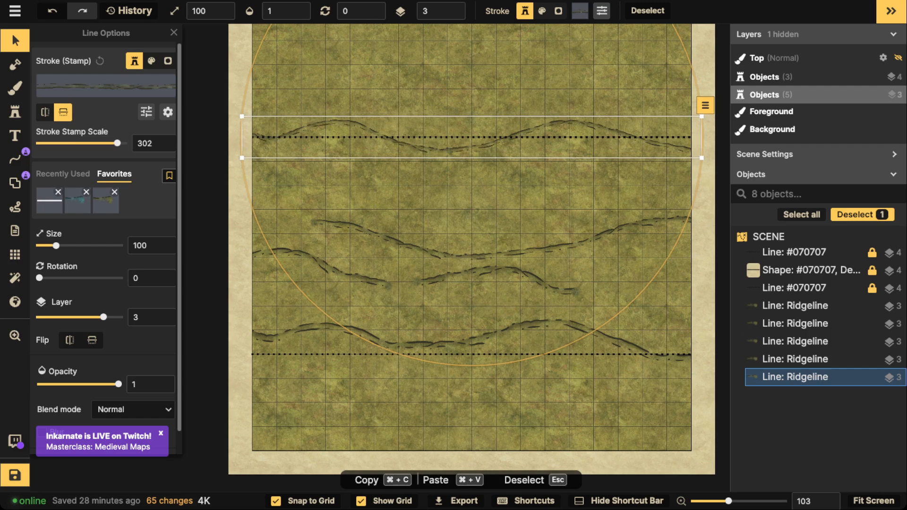
{"action": "key", "text": "Escape"}
Step: Move the long middle ridgeline up and slightly left, and lower the topmost ridgeline to just below the upper dotted line
{"action": "scroll", "coordinate": [516, 205], "scroll_direction": "down", "scroll_amount": 3}
{"action": "left_click_drag", "start_coordinate": [516, 206], "coordinate": [481, 236]}
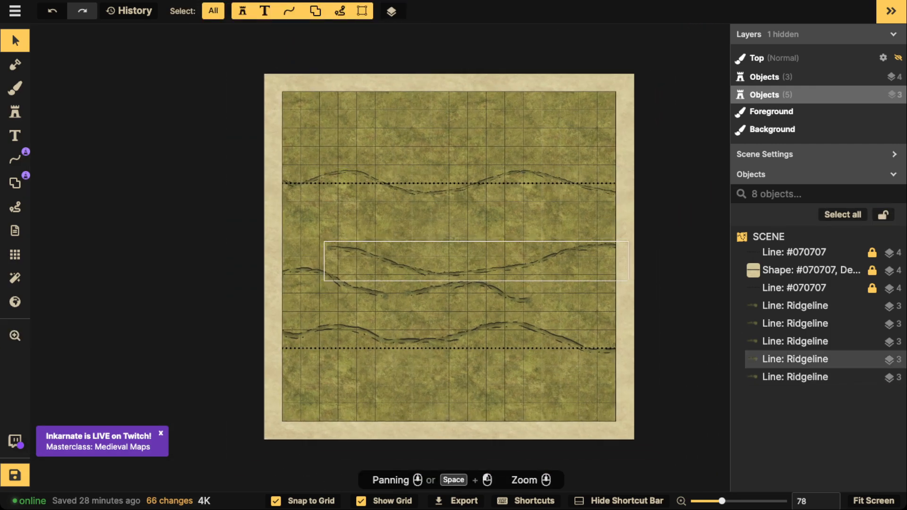
{"action": "left_click", "coordinate": [482, 270]}
{"action": "left_click_drag", "start_coordinate": [482, 271], "coordinate": [472, 262]}
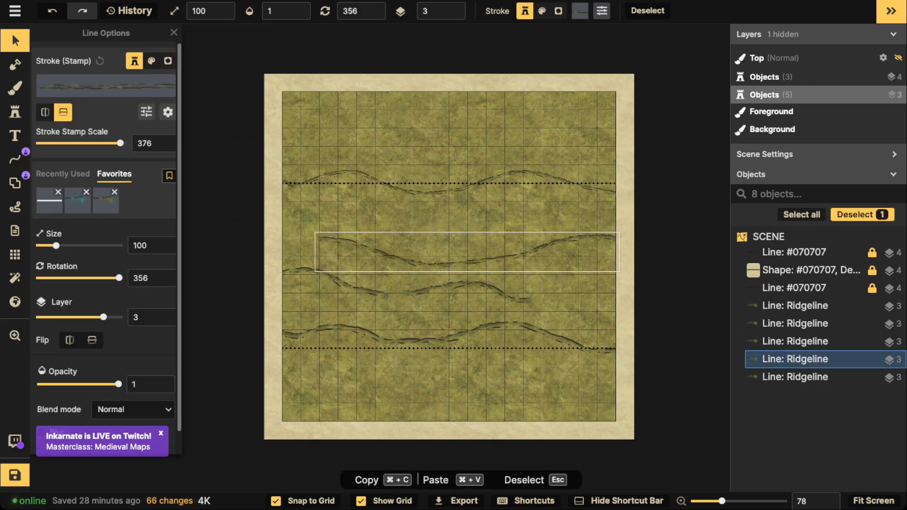
{"action": "key", "text": "Escape"}
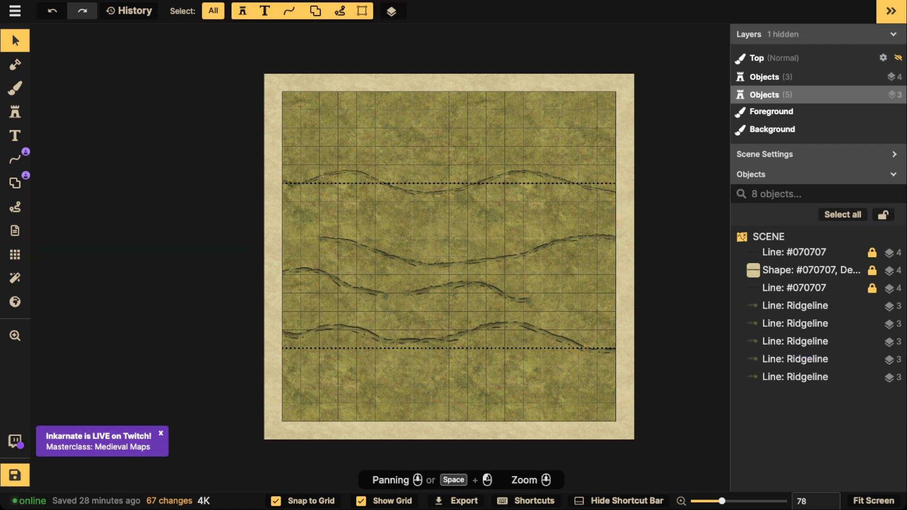
{"action": "left_click_drag", "start_coordinate": [465, 189], "coordinate": [465, 198]}
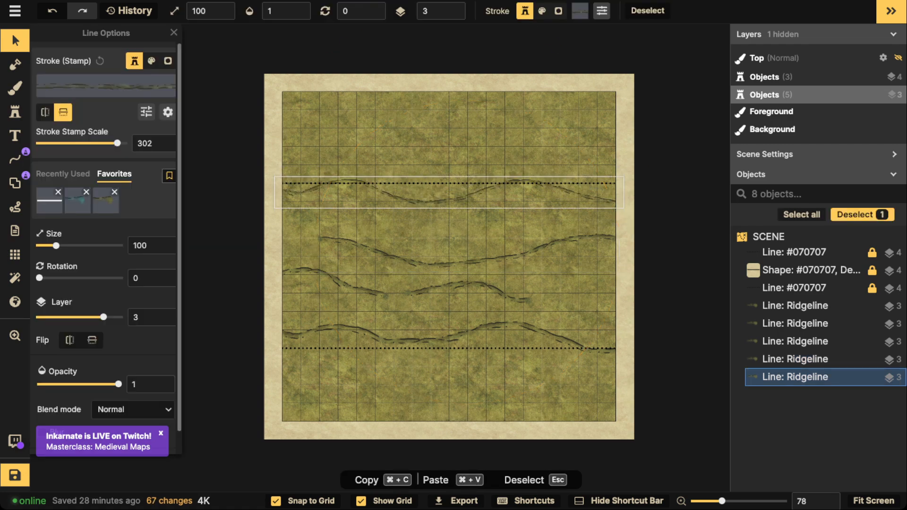
{"action": "key", "text": "Escape"}
{"action": "left_click", "coordinate": [465, 332]}
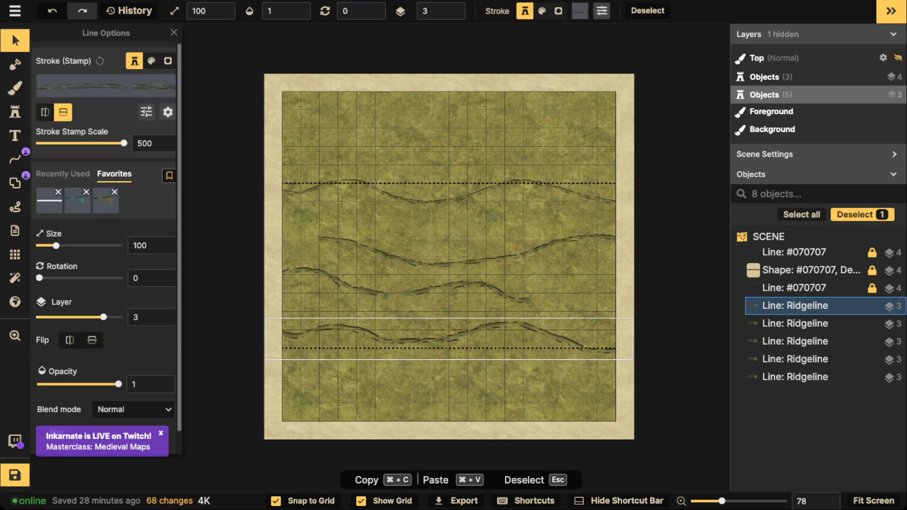
{"action": "left_click", "coordinate": [465, 263]}
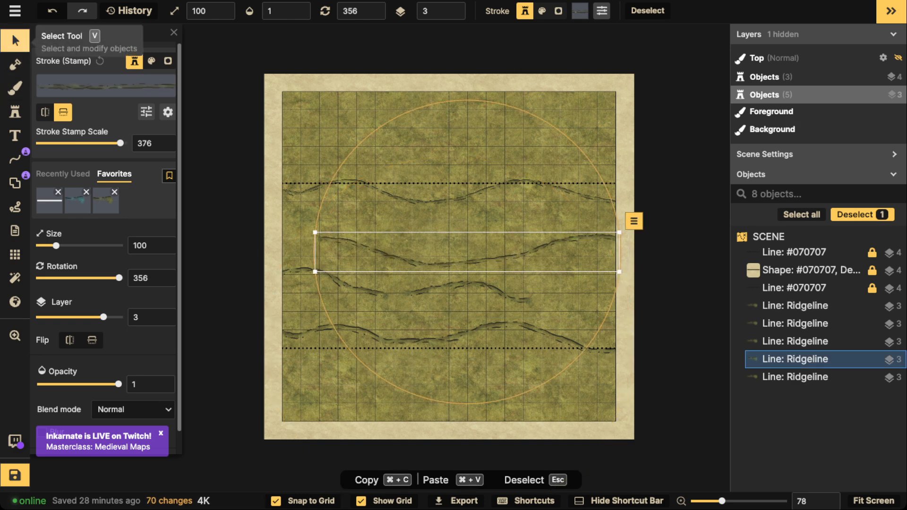
{"action": "left_click", "coordinate": [15, 40]}
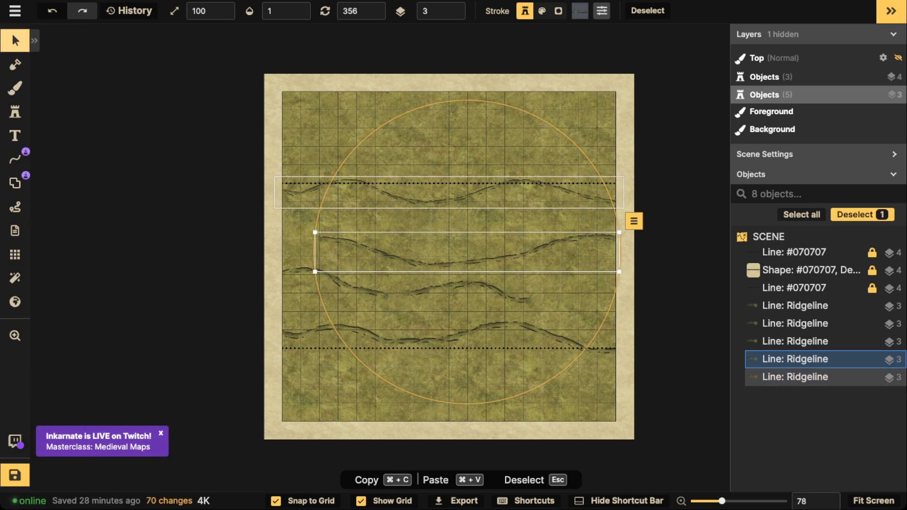
{"action": "scroll", "coordinate": [417, 229], "scroll_direction": "down", "scroll_amount": 3}
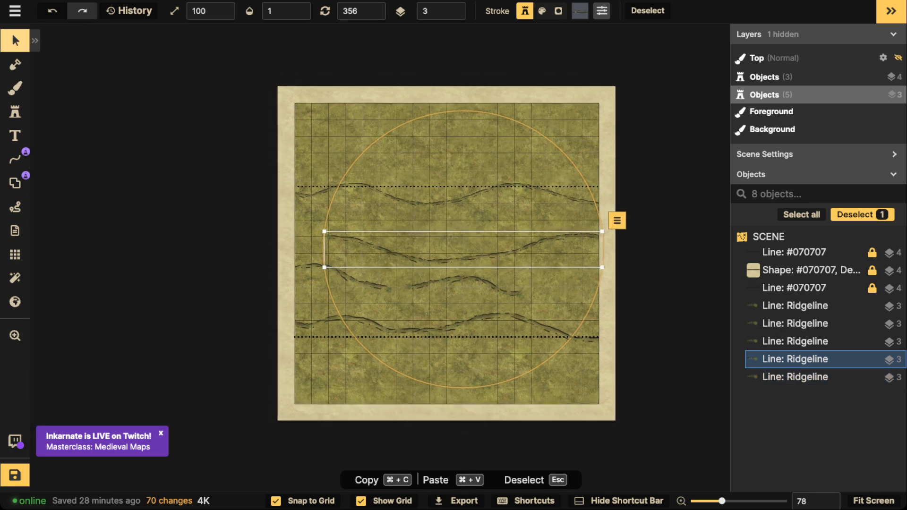
Step: Delete the two locked dotted guide lines from the map, leaving the five ridgelines and the frame
{"action": "key", "text": "space"}
{"action": "left_click_drag", "start_coordinate": [417, 230], "coordinate": [472, 193]}
{"action": "scroll", "coordinate": [425, 213], "scroll_direction": "up", "scroll_amount": 2}
{"action": "scroll", "coordinate": [455, 199], "scroll_direction": "up", "scroll_amount": 5}
{"action": "key", "text": "space"}
{"action": "key", "text": "space"}
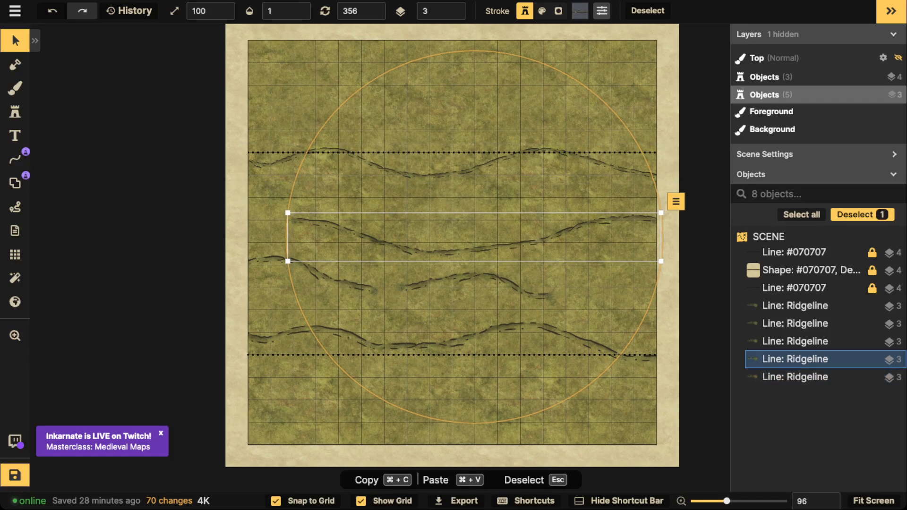
{"action": "left_click", "coordinate": [473, 170]}
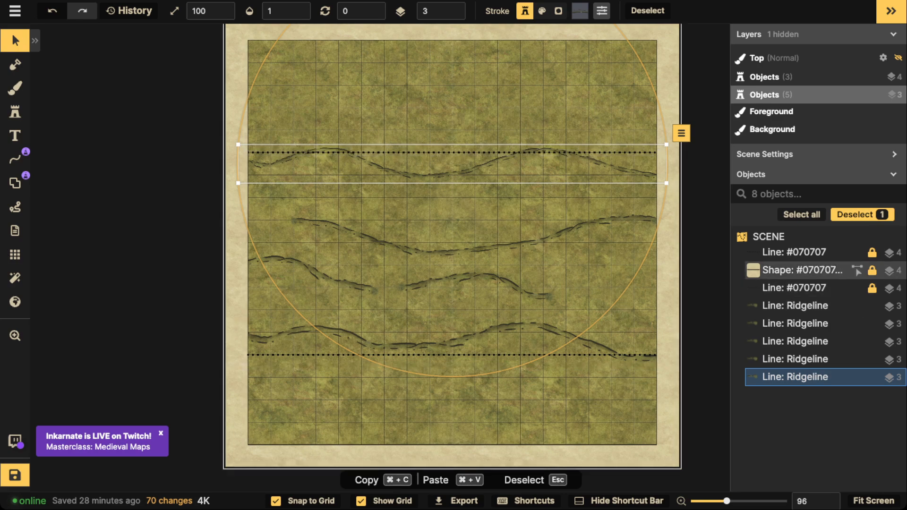
{"action": "left_click", "coordinate": [857, 253]}
{"action": "key", "text": "Delete"}
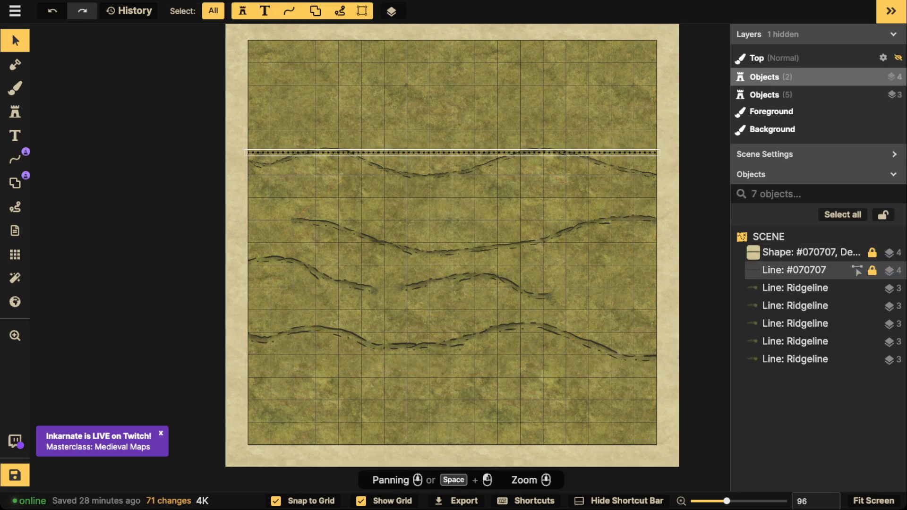
{"action": "left_click", "coordinate": [812, 270]}
{"action": "key", "text": "Delete"}
{"action": "scroll", "coordinate": [363, 164], "scroll_direction": "down", "scroll_amount": 2}
{"action": "left_click_drag", "start_coordinate": [453, 296], "coordinate": [443, 280]}
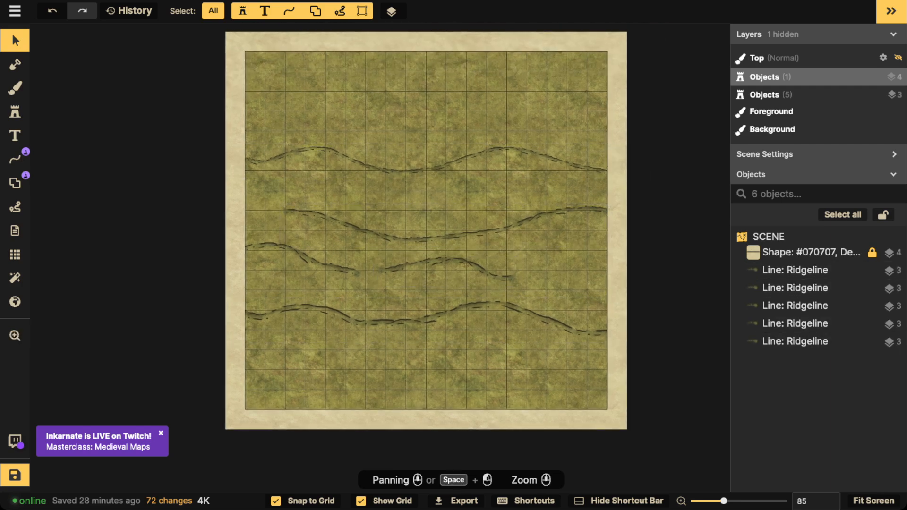
Step: Set up the round background brush with the blue texture at size 40 and softness 0
{"action": "left_click", "coordinate": [15, 87]}
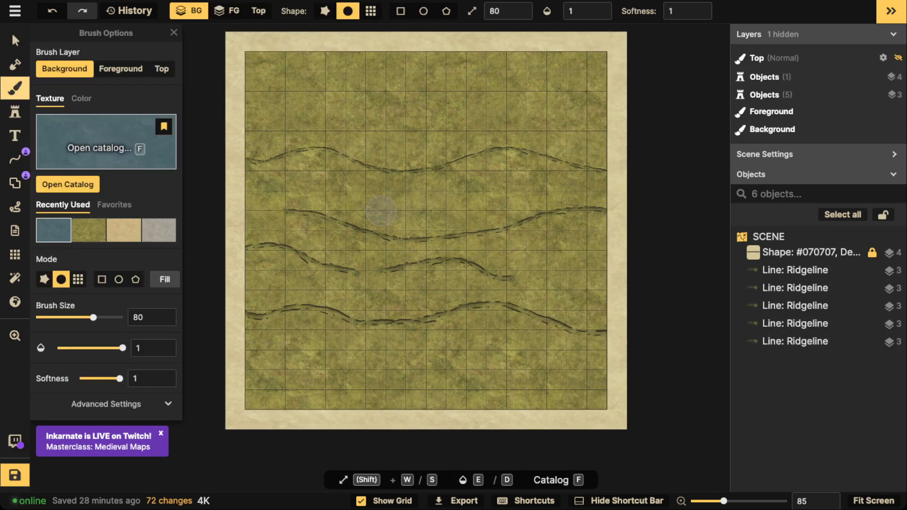
{"action": "scroll", "coordinate": [302, 139], "scroll_direction": "up", "scroll_amount": 1}
{"action": "scroll", "coordinate": [303, 138], "scroll_direction": "up", "scroll_amount": 2}
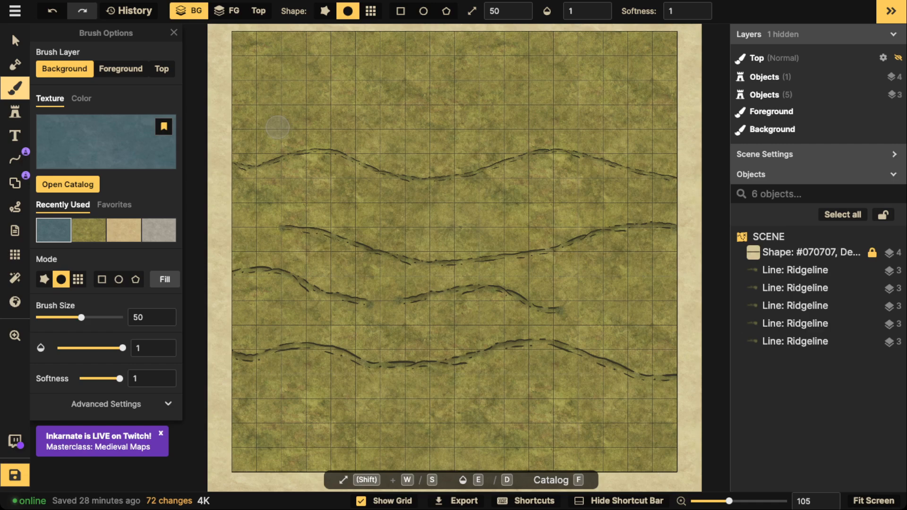
{"action": "scroll", "coordinate": [284, 120], "scroll_direction": "up", "scroll_amount": 3}
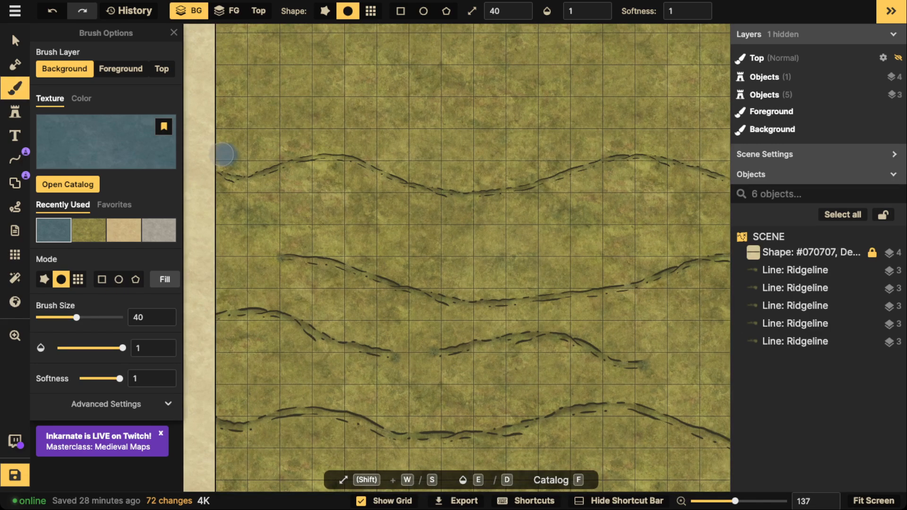
{"action": "left_click", "coordinate": [683, 11]}
{"action": "left_click_drag", "start_coordinate": [738, 54], "coordinate": [617, 53]}
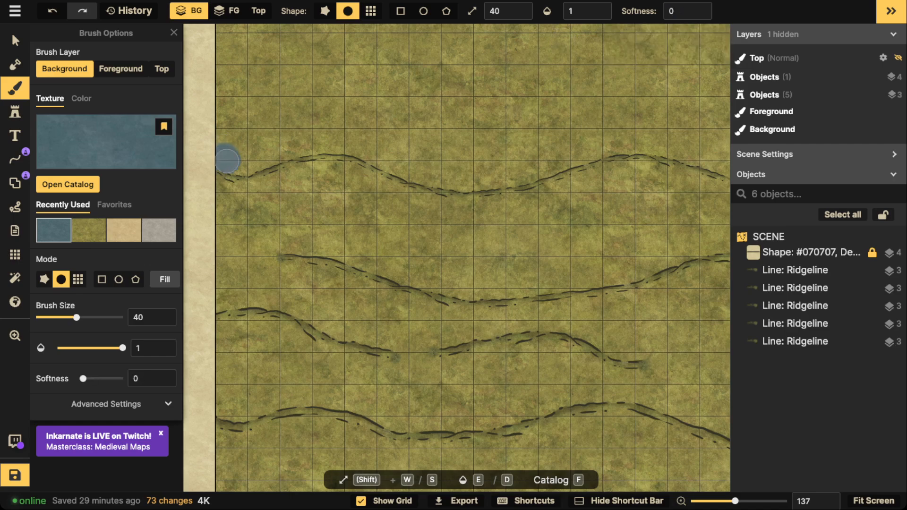
Step: Paint the whole area above the topmost ridgeline with the blue background texture, following the ridgeline's curve from edge to edge
{"action": "mouse_move", "coordinate": [227, 161]}
{"action": "left_mouse_down"}
{"action": "mouse_move", "coordinate": [326, 139]}
{"action": "mouse_move", "coordinate": [312, 143]}
{"action": "mouse_move", "coordinate": [368, 146]}
{"action": "mouse_move", "coordinate": [434, 176]}
{"action": "mouse_move", "coordinate": [511, 172]}
{"action": "mouse_move", "coordinate": [475, 180]}
{"action": "mouse_move", "coordinate": [449, 97]}
{"action": "mouse_move", "coordinate": [471, 205]}
{"action": "mouse_move", "coordinate": [477, 166]}
{"action": "left_mouse_up"}
{"action": "key", "text": "ctrl+z"}
{"action": "left_click_drag", "start_coordinate": [482, 134], "coordinate": [491, 260]}
{"action": "mouse_move", "coordinate": [491, 300]}
{"action": "left_mouse_down"}
{"action": "mouse_move", "coordinate": [481, 307]}
{"action": "mouse_move", "coordinate": [436, 299]}
{"action": "mouse_move", "coordinate": [343, 269]}
{"action": "mouse_move", "coordinate": [257, 290]}
{"action": "mouse_move", "coordinate": [234, 257]}
{"action": "mouse_move", "coordinate": [253, 138]}
{"action": "mouse_move", "coordinate": [711, 137]}
{"action": "mouse_move", "coordinate": [475, 143]}
{"action": "mouse_move", "coordinate": [569, 146]}
{"action": "left_mouse_up"}
{"action": "key", "text": "space"}
{"action": "mouse_move", "coordinate": [487, 144]}
{"action": "left_mouse_down"}
{"action": "mouse_move", "coordinate": [567, 180]}
{"action": "mouse_move", "coordinate": [576, 313]}
{"action": "mouse_move", "coordinate": [399, 280]}
{"action": "mouse_move", "coordinate": [268, 313]}
{"action": "left_mouse_up"}
{"action": "mouse_move", "coordinate": [503, 258]}
{"action": "left_mouse_down"}
{"action": "mouse_move", "coordinate": [477, 278]}
{"action": "mouse_move", "coordinate": [574, 276]}
{"action": "mouse_move", "coordinate": [556, 150]}
{"action": "mouse_move", "coordinate": [425, 172]}
{"action": "mouse_move", "coordinate": [359, 204]}
{"action": "mouse_move", "coordinate": [536, 211]}
{"action": "mouse_move", "coordinate": [557, 239]}
{"action": "mouse_move", "coordinate": [496, 261]}
{"action": "mouse_move", "coordinate": [488, 257]}
{"action": "mouse_move", "coordinate": [685, 231]}
{"action": "left_mouse_up"}
{"action": "key", "text": "space"}
{"action": "mouse_move", "coordinate": [680, 233]}
{"action": "left_mouse_down"}
{"action": "mouse_move", "coordinate": [462, 266]}
{"action": "mouse_move", "coordinate": [387, 260]}
{"action": "mouse_move", "coordinate": [470, 266]}
{"action": "mouse_move", "coordinate": [476, 244]}
{"action": "mouse_move", "coordinate": [234, 250]}
{"action": "mouse_move", "coordinate": [613, 241]}
{"action": "mouse_move", "coordinate": [226, 214]}
{"action": "mouse_move", "coordinate": [428, 222]}
{"action": "mouse_move", "coordinate": [493, 208]}
{"action": "mouse_move", "coordinate": [538, 179]}
{"action": "mouse_move", "coordinate": [501, 156]}
{"action": "mouse_move", "coordinate": [554, 132]}
{"action": "mouse_move", "coordinate": [453, 146]}
{"action": "mouse_move", "coordinate": [333, 194]}
{"action": "mouse_move", "coordinate": [392, 142]}
{"action": "mouse_move", "coordinate": [294, 133]}
{"action": "mouse_move", "coordinate": [211, 151]}
{"action": "mouse_move", "coordinate": [352, 123]}
{"action": "mouse_move", "coordinate": [443, 135]}
{"action": "mouse_move", "coordinate": [442, 184]}
{"action": "mouse_move", "coordinate": [421, 172]}
{"action": "left_mouse_up"}
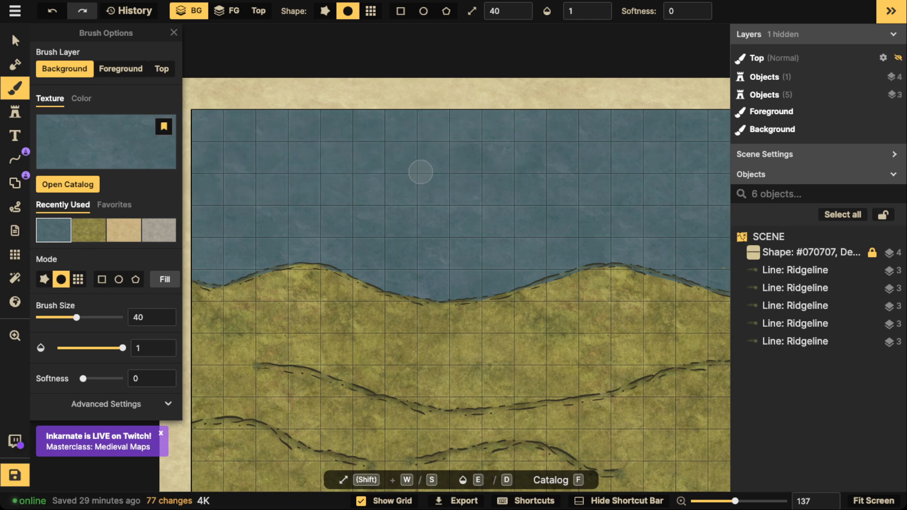
{"action": "key", "text": "space"}
{"action": "left_click_drag", "start_coordinate": [525, 183], "coordinate": [334, 207]}
{"action": "left_click_drag", "start_coordinate": [478, 186], "coordinate": [429, 188]}
{"action": "key", "text": "space"}
{"action": "left_click_drag", "start_coordinate": [368, 244], "coordinate": [459, 214]}
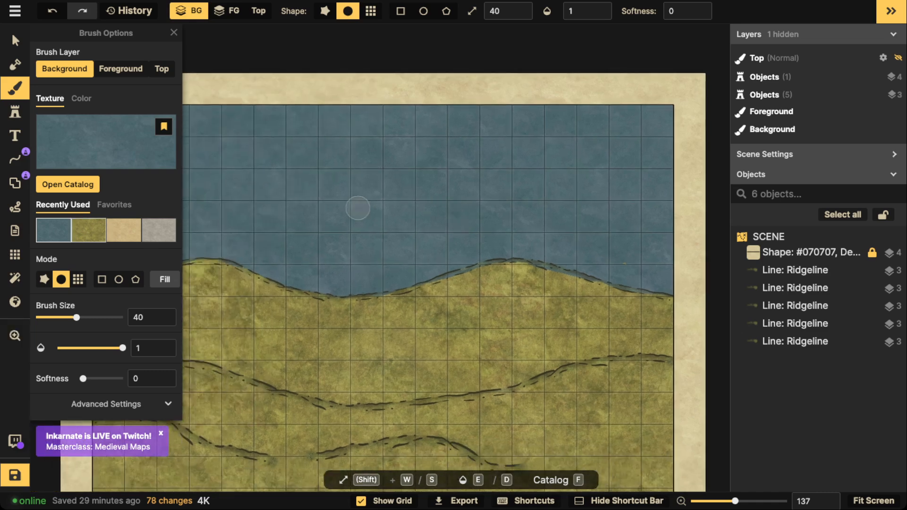
Step: Repaint the green grass texture along the underside of the topmost ridgeline's crests and left end to cover blue overspill
{"action": "key", "text": "2"}
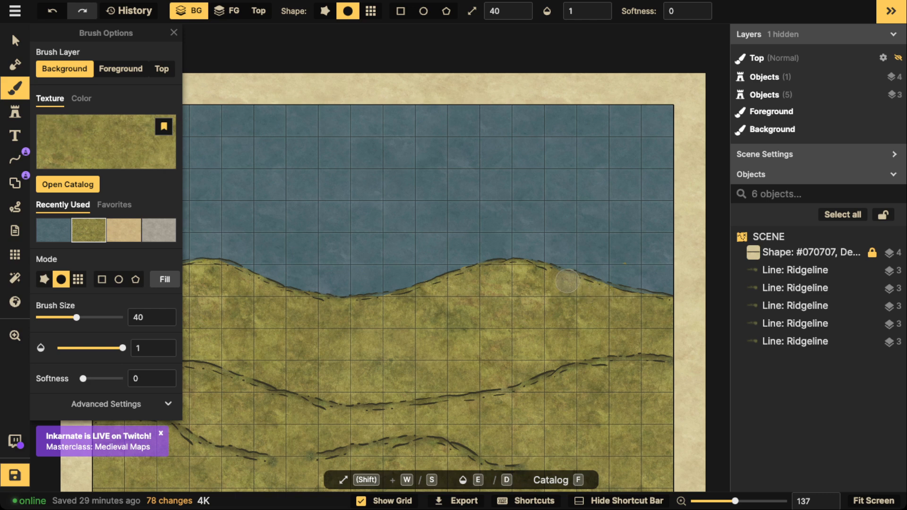
{"action": "mouse_move", "coordinate": [549, 277]}
{"action": "left_mouse_down"}
{"action": "mouse_move", "coordinate": [640, 311]}
{"action": "mouse_move", "coordinate": [651, 290]}
{"action": "left_mouse_up"}
{"action": "key", "text": "space"}
{"action": "left_click_drag", "start_coordinate": [435, 278], "coordinate": [565, 275]}
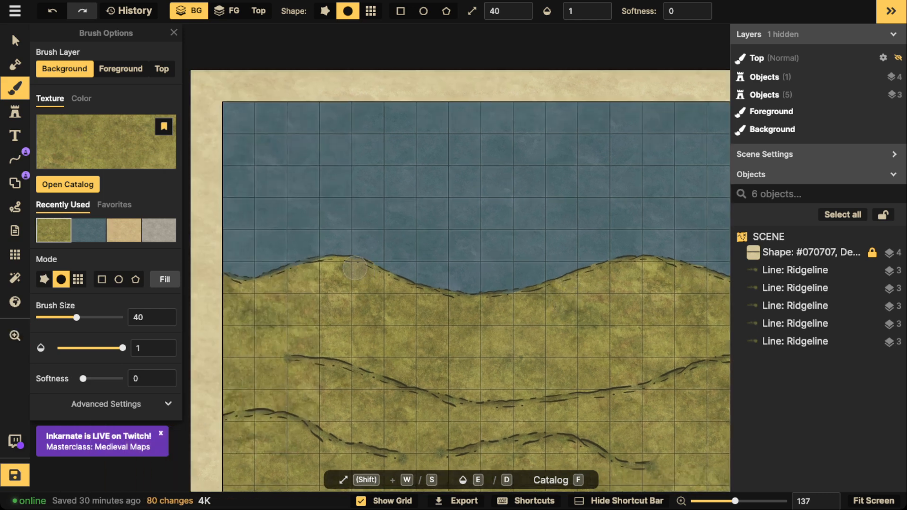
{"action": "mouse_move", "coordinate": [354, 268]}
{"action": "left_mouse_down"}
{"action": "mouse_move", "coordinate": [327, 263]}
{"action": "mouse_move", "coordinate": [294, 280]}
{"action": "left_mouse_up"}
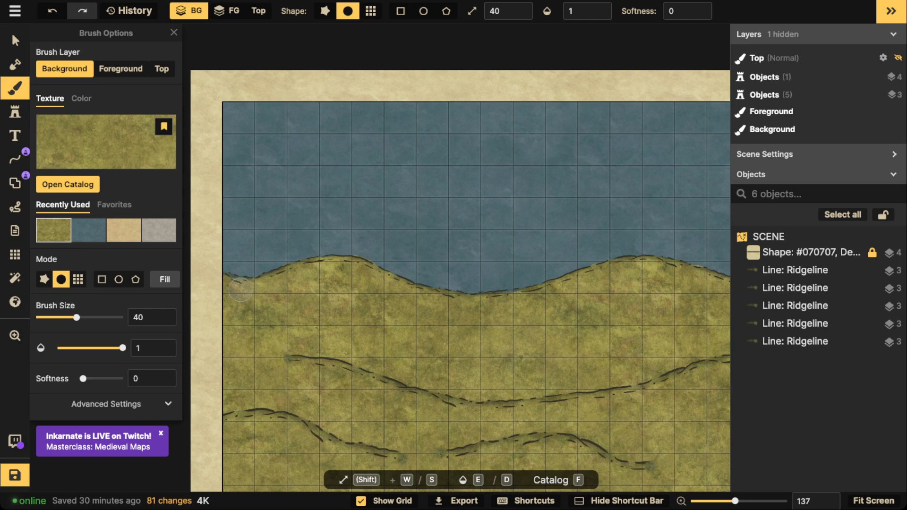
{"action": "left_click_drag", "start_coordinate": [241, 290], "coordinate": [233, 288]}
Step: Touch up the boundary along the topmost ridgeline, using blue above the left crest and right end and grass below the central dip
{"action": "left_click", "coordinate": [381, 211], "text": "alt"}
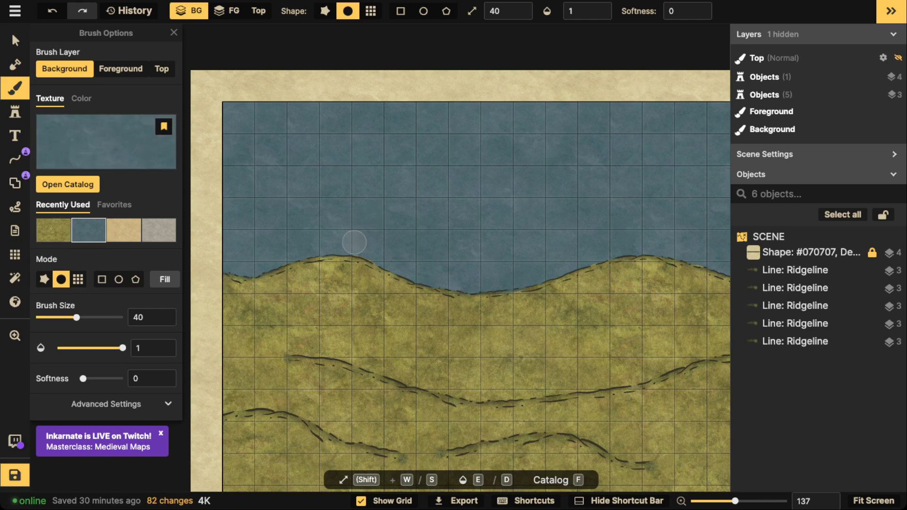
{"action": "left_click_drag", "start_coordinate": [354, 242], "coordinate": [359, 244]}
{"action": "key", "text": "space"}
{"action": "left_click_drag", "start_coordinate": [577, 234], "coordinate": [417, 217]}
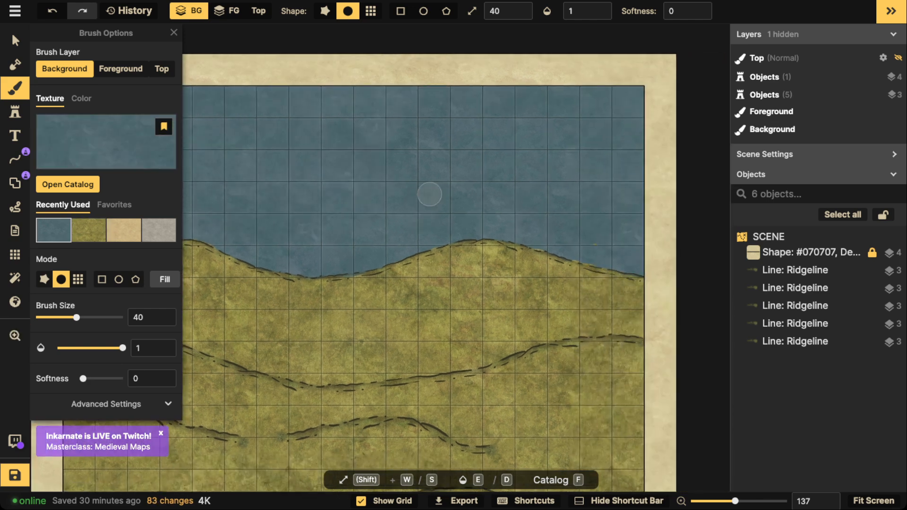
{"action": "key", "text": "x"}
{"action": "left_click_drag", "start_coordinate": [351, 286], "coordinate": [367, 273]}
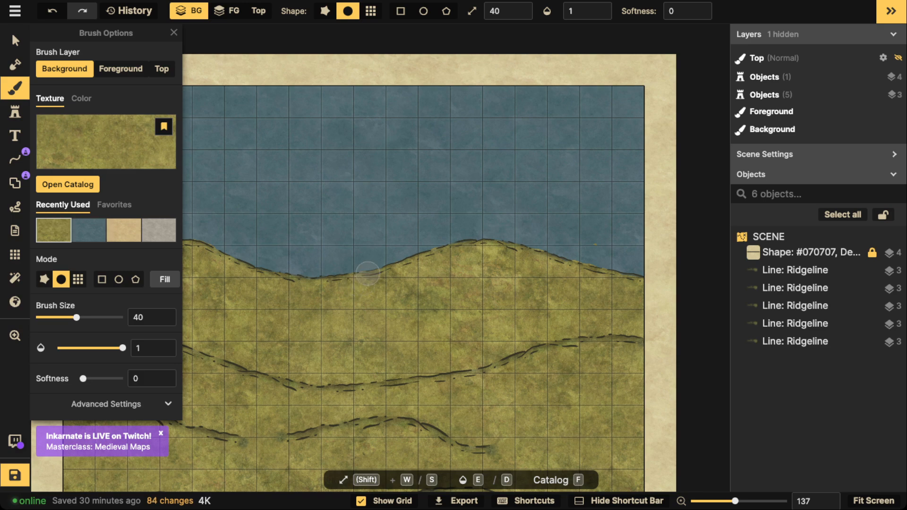
{"action": "key", "text": "x"}
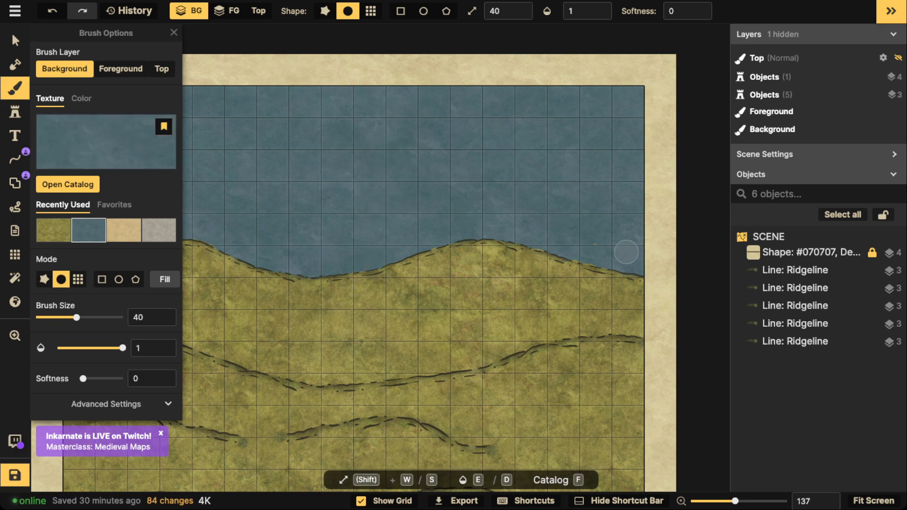
{"action": "mouse_move", "coordinate": [627, 253]}
{"action": "left_mouse_down"}
{"action": "mouse_move", "coordinate": [593, 236]}
{"action": "mouse_move", "coordinate": [614, 211]}
{"action": "left_mouse_up"}
{"action": "key", "text": "space"}
{"action": "left_click_drag", "start_coordinate": [316, 206], "coordinate": [514, 172]}
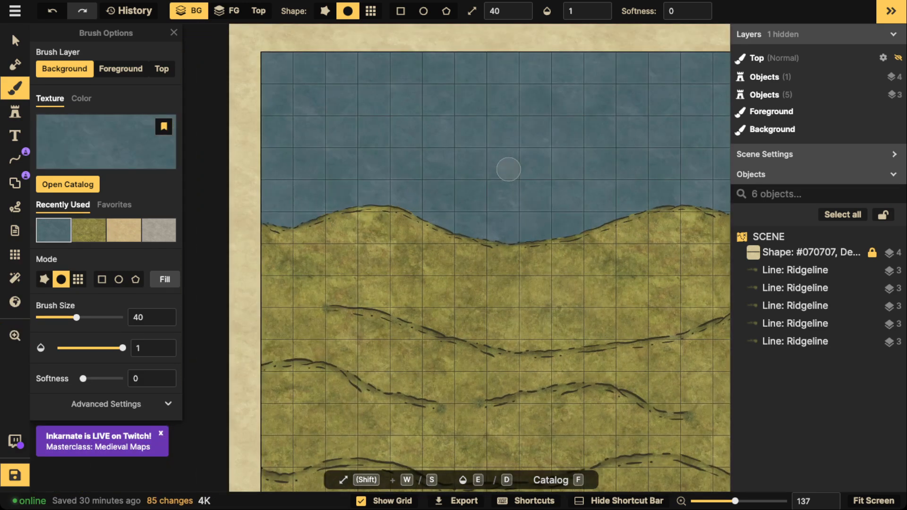
Step: Load the blue ridgeline stamp from the favorites for free-drawing lines
{"action": "left_click", "coordinate": [15, 40]}
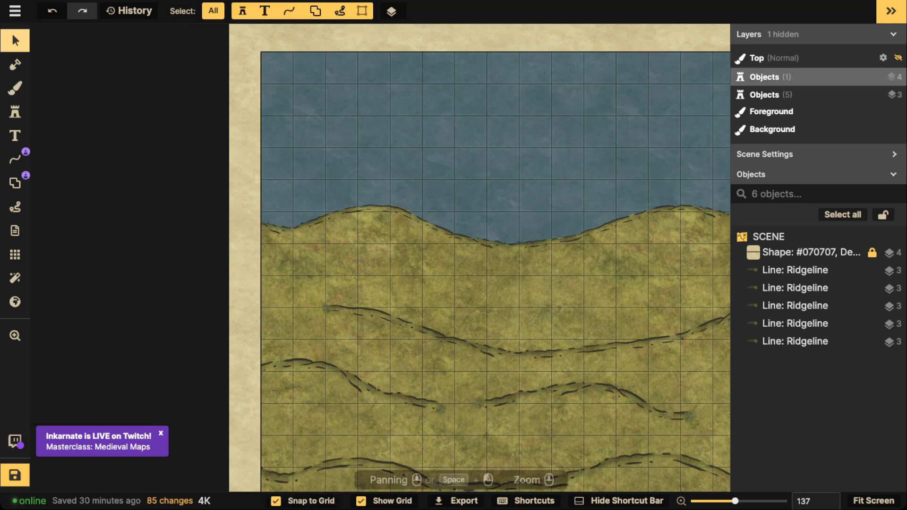
{"action": "scroll", "coordinate": [464, 348], "scroll_direction": "down", "scroll_amount": 3}
{"action": "scroll", "coordinate": [463, 331], "scroll_direction": "down", "scroll_amount": 5}
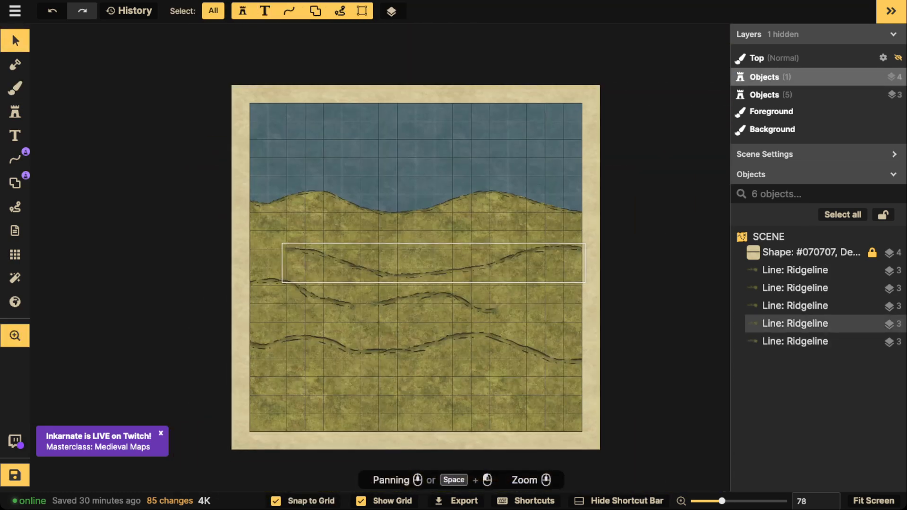
{"action": "left_click", "coordinate": [15, 159]}
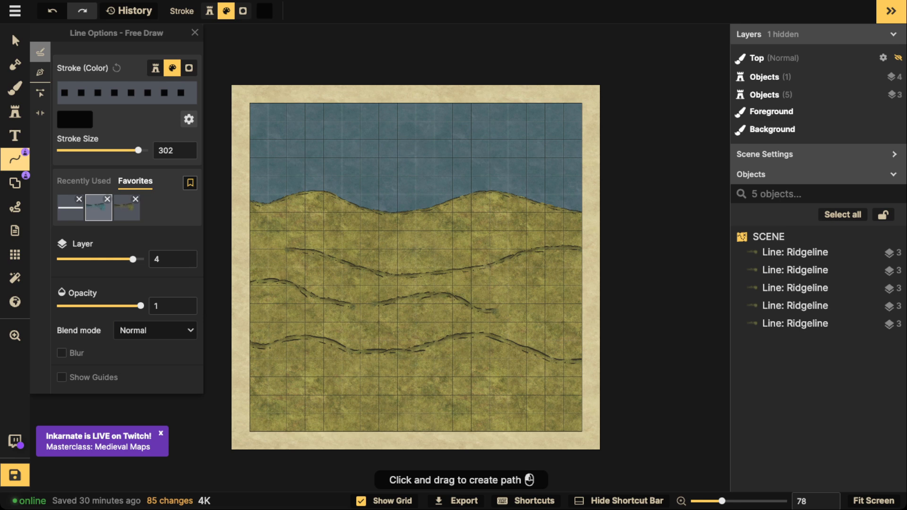
{"action": "left_click", "coordinate": [98, 207]}
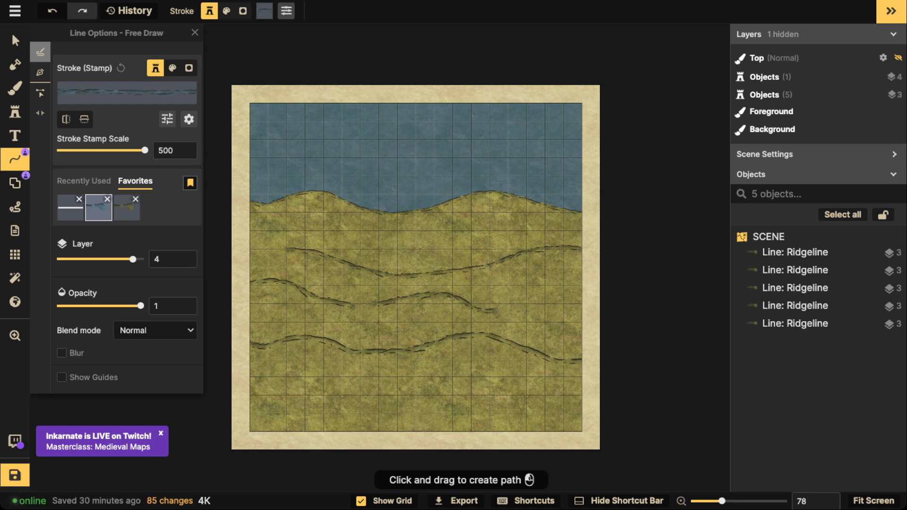
{"action": "scroll", "coordinate": [396, 162], "scroll_direction": "up", "scroll_amount": 3}
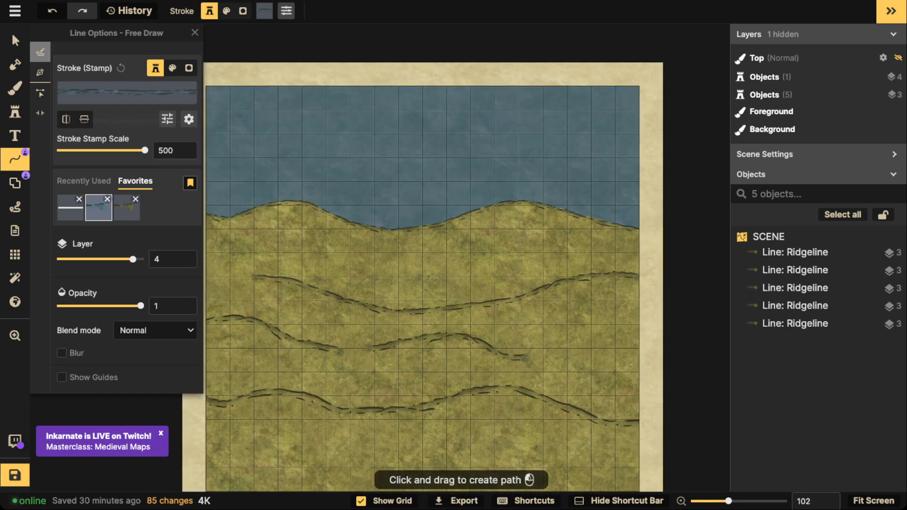
Step: Free-draw a trial ridgeline in the blue area, tune the stroke stamp scale to 288, and delete the trial line
{"action": "left_click", "coordinate": [124, 150]}
{"action": "left_click_drag", "start_coordinate": [456, 159], "coordinate": [533, 139]}
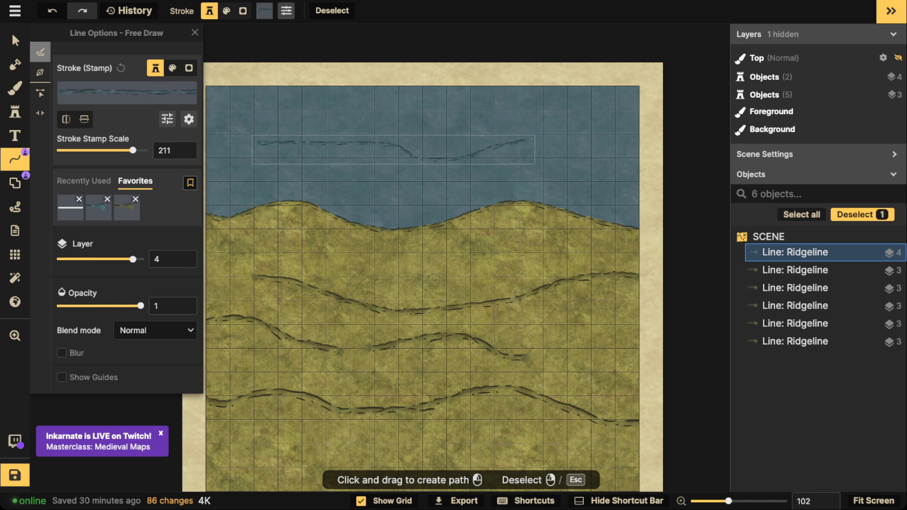
{"action": "left_click_drag", "start_coordinate": [135, 150], "coordinate": [138, 150]}
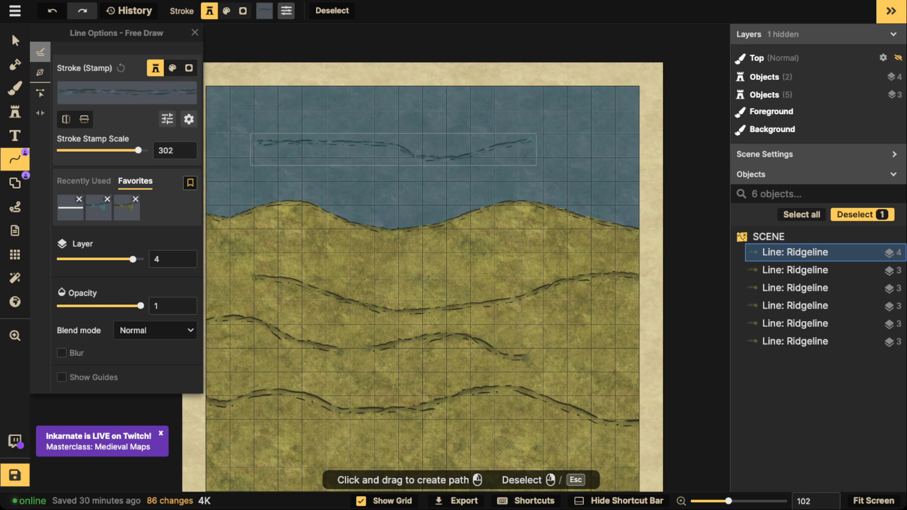
{"action": "key", "text": "Delete"}
Step: Free-draw two short blue ridgelines with the stamp flipped vertically, one at the blue area's lower right edge and one over the central dip
{"action": "key", "text": "space"}
{"action": "left_click_drag", "start_coordinate": [401, 236], "coordinate": [466, 262]}
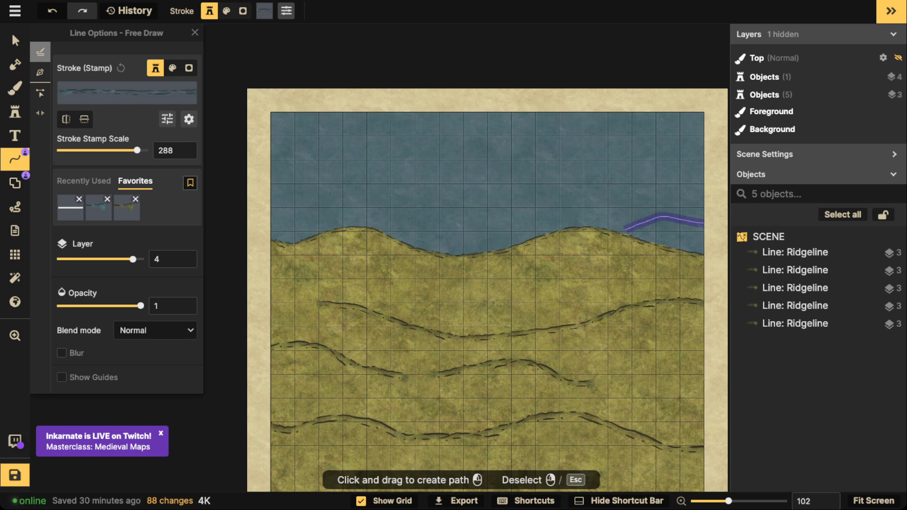
{"action": "left_click_drag", "start_coordinate": [625, 230], "coordinate": [616, 233]}
{"action": "key", "text": "ctrl+z"}
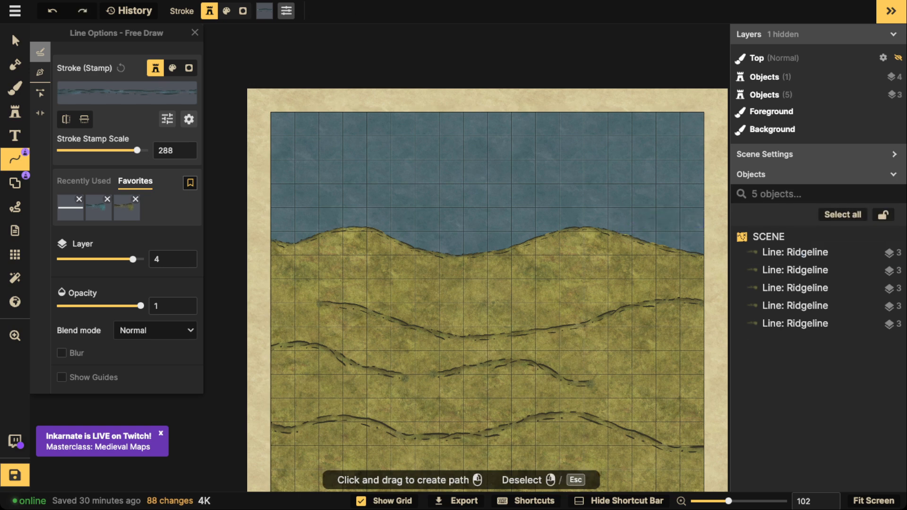
{"action": "left_click", "coordinate": [84, 120]}
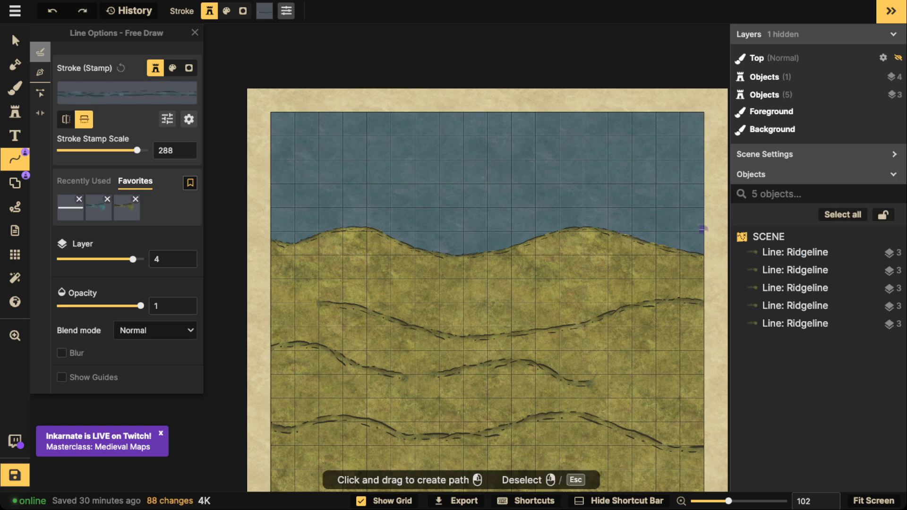
{"action": "left_click_drag", "start_coordinate": [707, 229], "coordinate": [707, 229]}
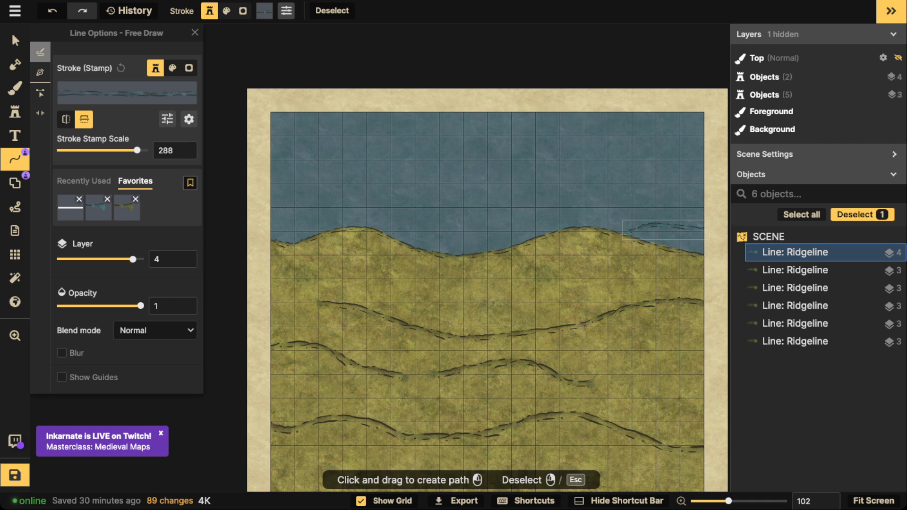
{"action": "left_click_drag", "start_coordinate": [520, 243], "coordinate": [450, 236]}
{"action": "left_click_drag", "start_coordinate": [396, 232], "coordinate": [395, 231]}
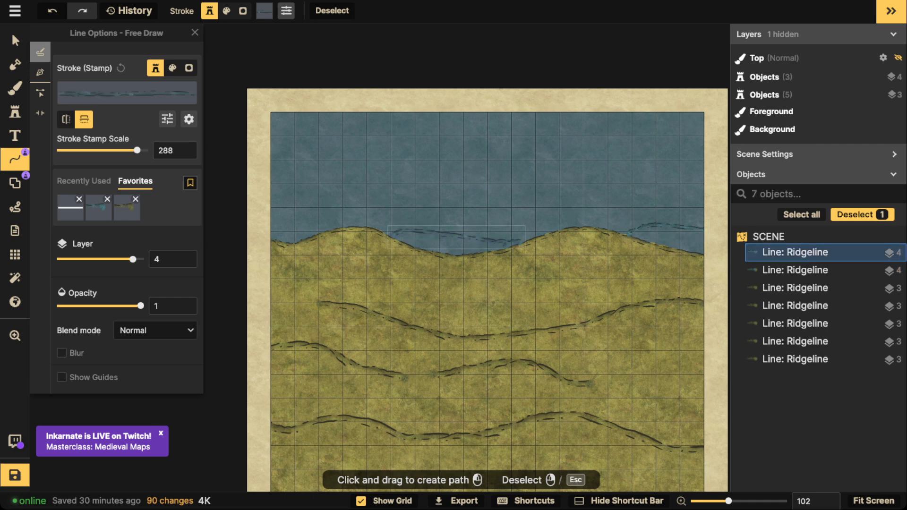
{"action": "key", "text": "Escape"}
Step: Free-draw two full-width wavy blue ridgelines above the short ones, the upper one flatter than the lower
{"action": "mouse_move", "coordinate": [688, 207]}
{"action": "left_mouse_down"}
{"action": "mouse_move", "coordinate": [582, 217]}
{"action": "mouse_move", "coordinate": [417, 215]}
{"action": "mouse_move", "coordinate": [360, 203]}
{"action": "mouse_move", "coordinate": [282, 212]}
{"action": "left_mouse_up"}
{"action": "key", "text": "Escape"}
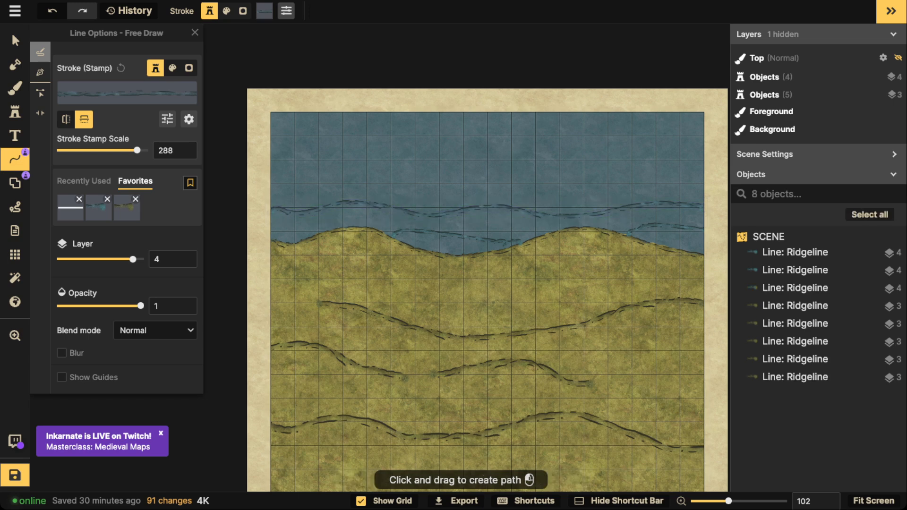
{"action": "left_click_drag", "start_coordinate": [676, 192], "coordinate": [596, 197]}
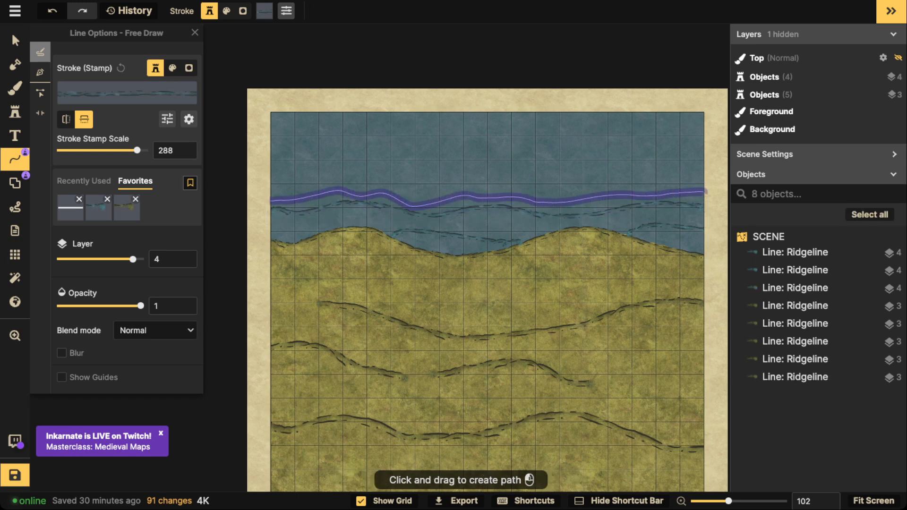
{"action": "left_click_drag", "start_coordinate": [271, 199], "coordinate": [272, 199]}
{"action": "key", "text": "ctrl+z"}
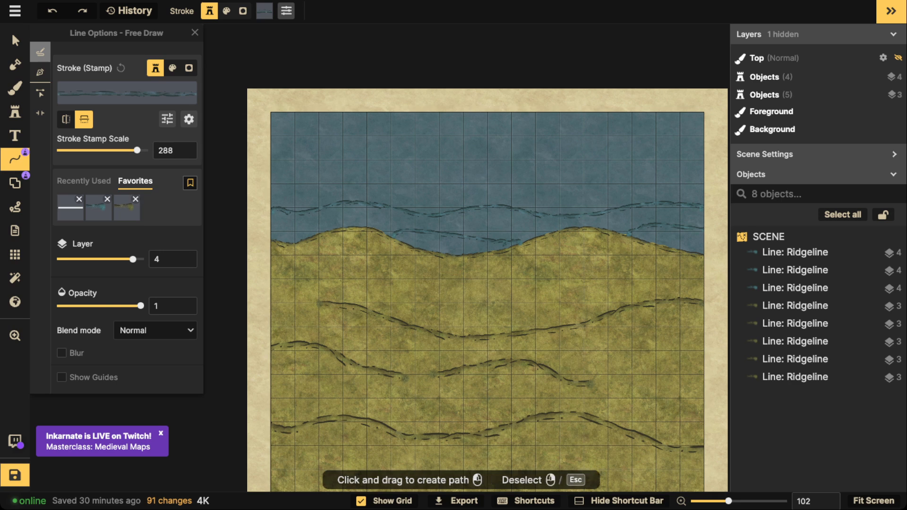
{"action": "left_click_drag", "start_coordinate": [657, 191], "coordinate": [570, 193]}
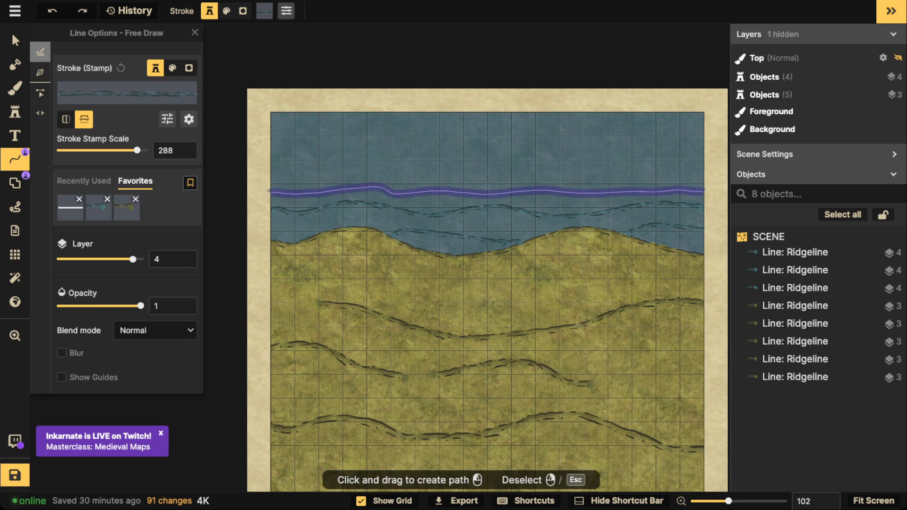
{"action": "left_click_drag", "start_coordinate": [269, 191], "coordinate": [269, 191]}
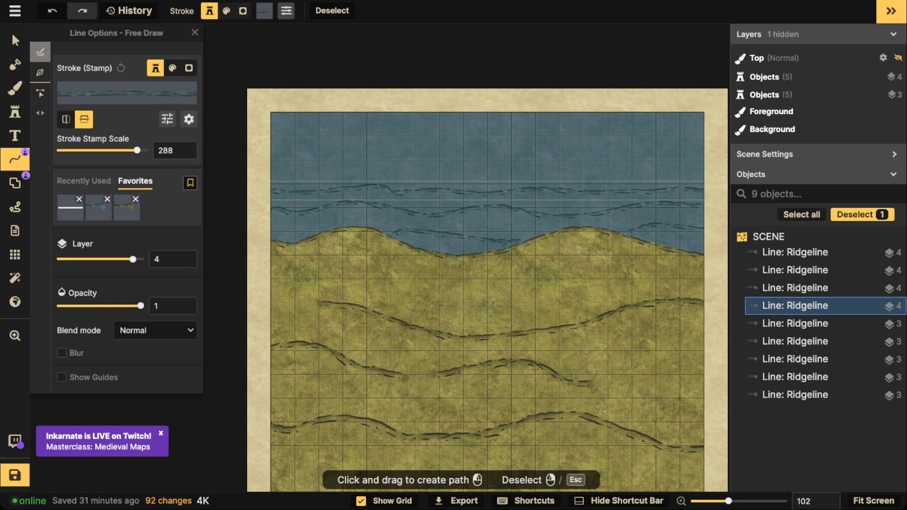
Step: Set the uppermost blue ridgeline's stroke stamp scale to 185 and delete the short ridgeline over the central dip
{"action": "left_click_drag", "start_coordinate": [137, 151], "coordinate": [131, 150]}
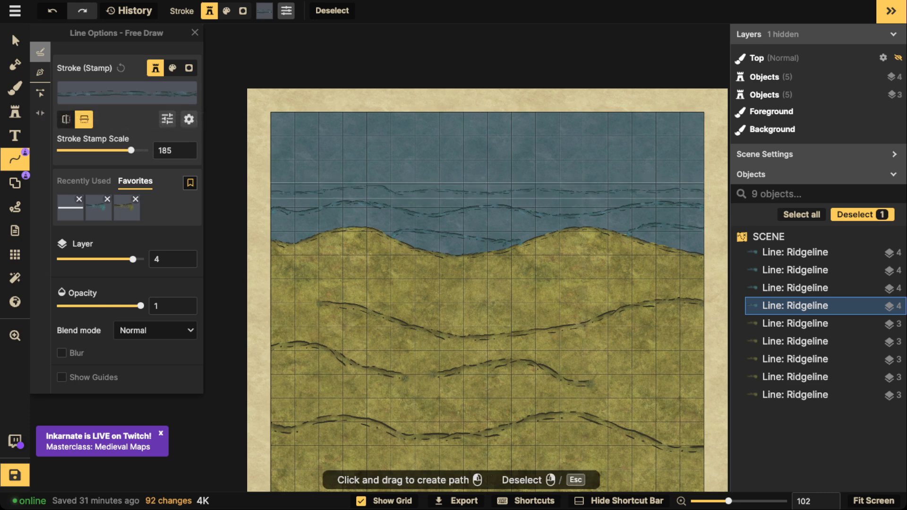
{"action": "left_click", "coordinate": [15, 41]}
{"action": "left_click", "coordinate": [456, 236]}
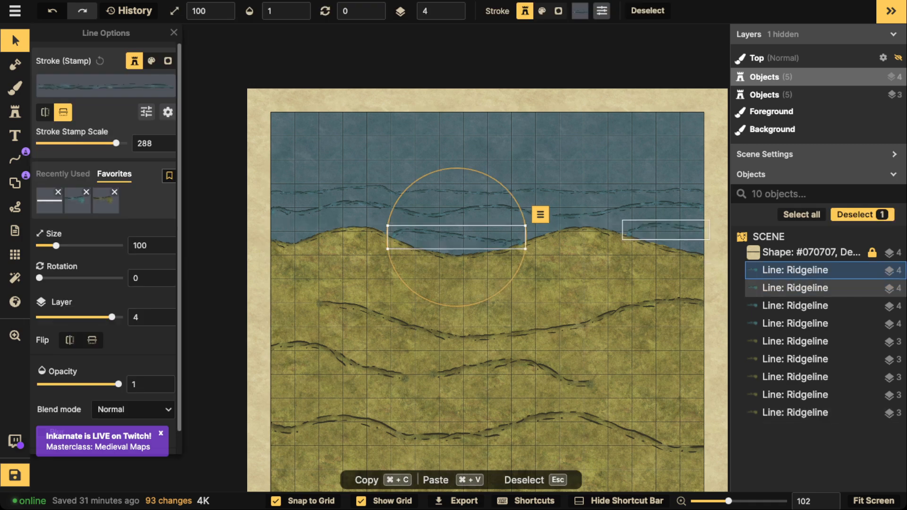
{"action": "key", "text": "Delete"}
Step: Free-draw a short arched blue ridgeline over the central dip, move it slightly down and right, and put it on layer 0
{"action": "left_click", "coordinate": [15, 159]}
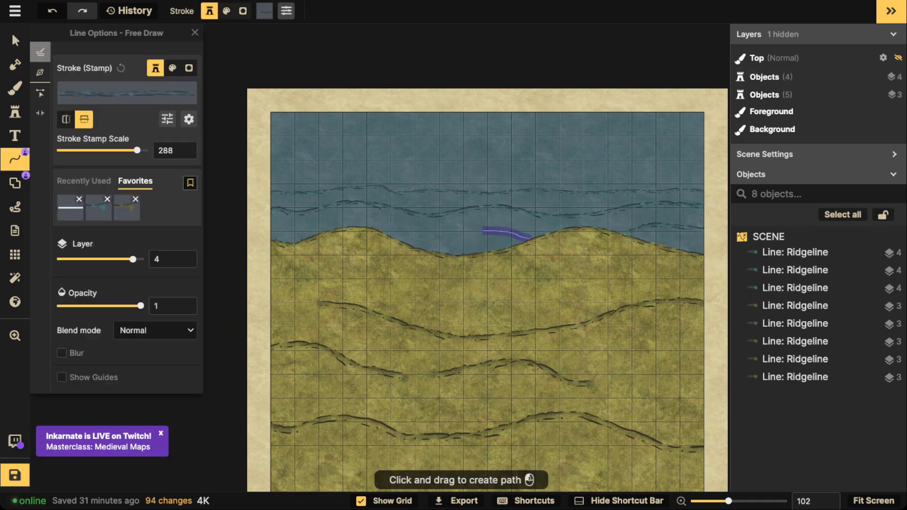
{"action": "left_click_drag", "start_coordinate": [530, 238], "coordinate": [532, 238]}
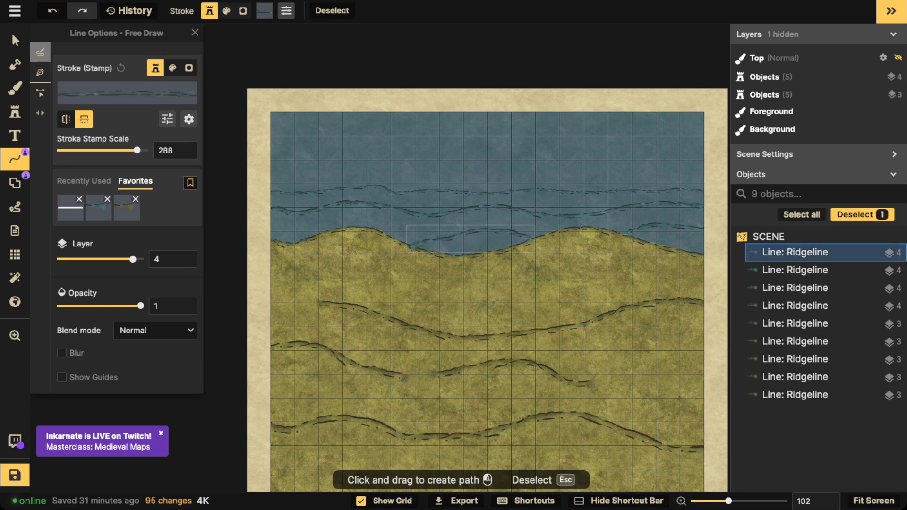
{"action": "left_click", "coordinate": [15, 41]}
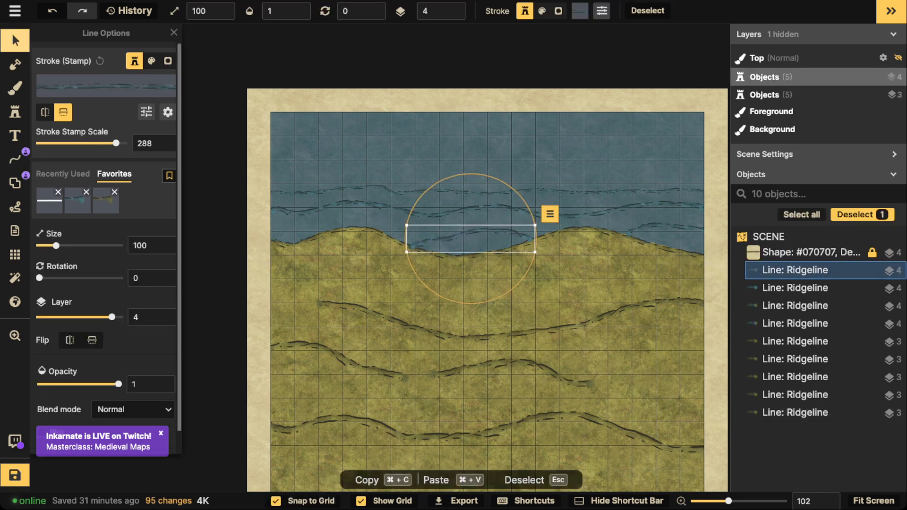
{"action": "left_click", "coordinate": [454, 14]}
{"action": "left_click", "coordinate": [455, 15]}
{"action": "left_click", "coordinate": [455, 14]}
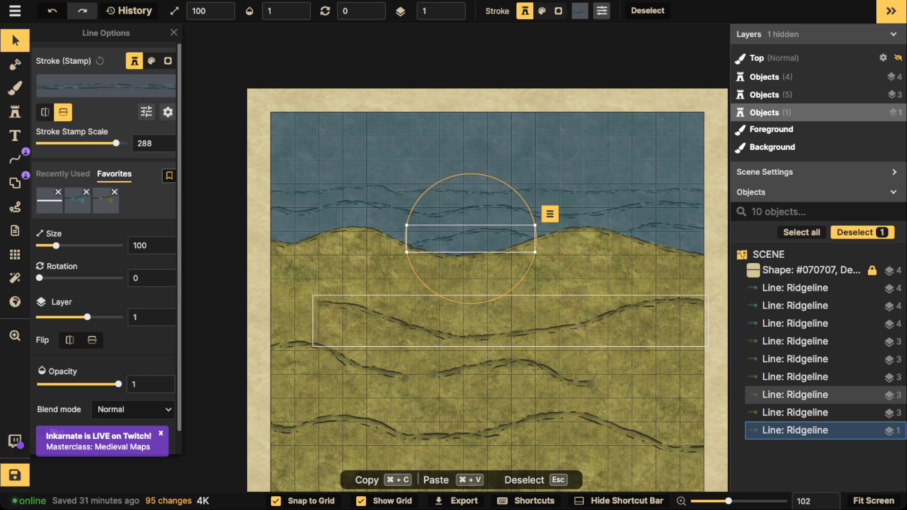
{"action": "mouse_move", "coordinate": [472, 239]}
{"action": "left_mouse_down"}
{"action": "mouse_move", "coordinate": [477, 231]}
{"action": "mouse_move", "coordinate": [477, 243]}
{"action": "left_mouse_up"}
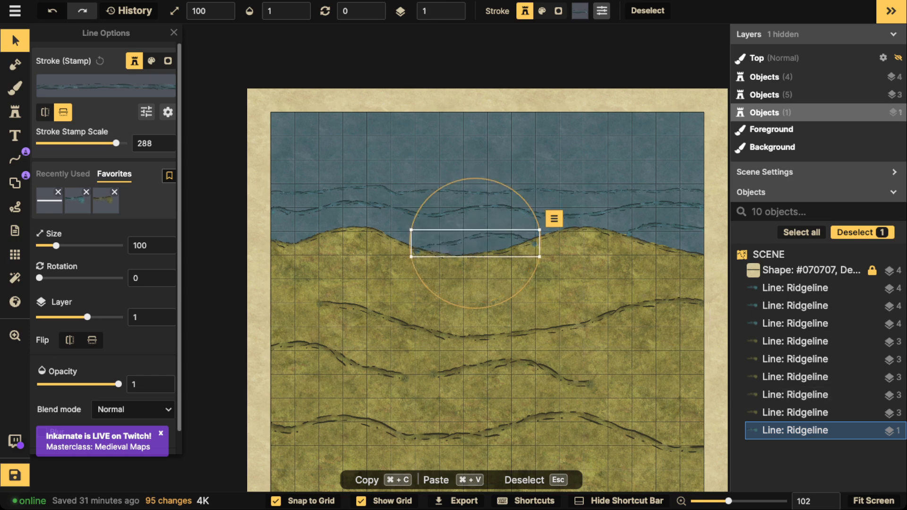
{"action": "left_click", "coordinate": [454, 15]}
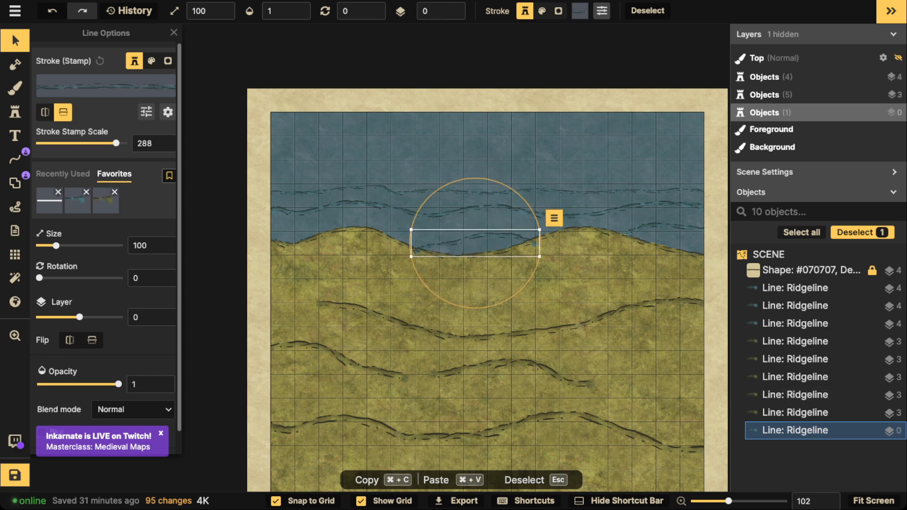
Step: Nudge the short arched ridgeline upward in small increments until it rises above the dip in the green hills, and deselect it
{"action": "key", "text": "Up"}
{"action": "key", "text": "Up"}
{"action": "key", "text": "Up"}
{"action": "key", "text": "Up"}
{"action": "key", "text": "Up"}
{"action": "key", "text": "Up"}
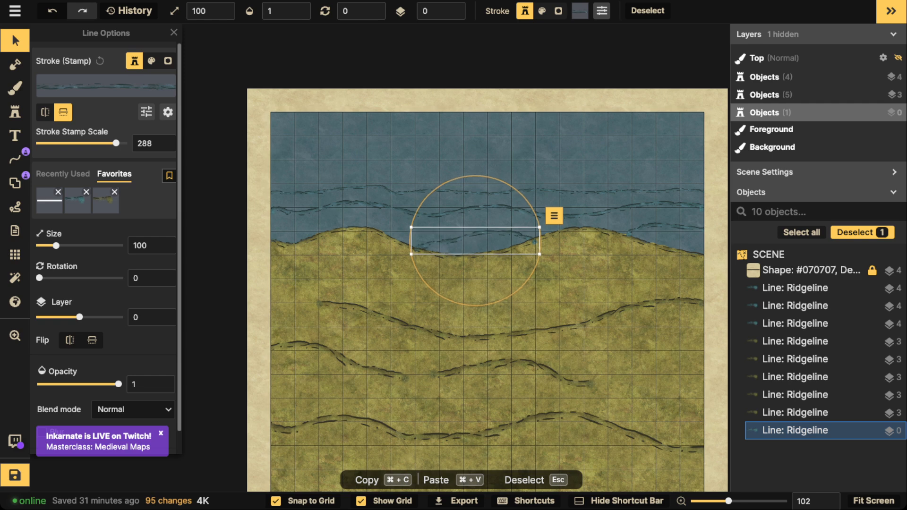
{"action": "key", "text": "Up"}
{"action": "key", "text": "Up"}
{"action": "key", "text": "Up"}
{"action": "key", "text": "Up"}
{"action": "key", "text": "Up"}
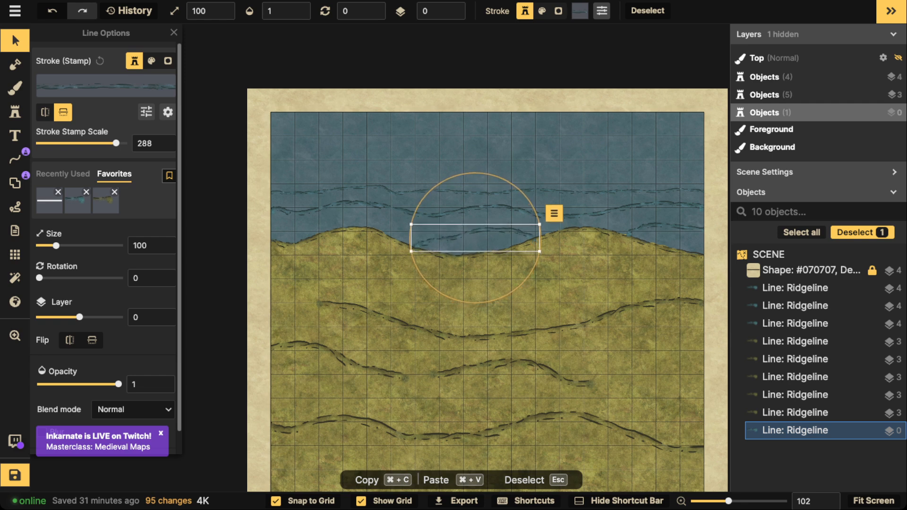
{"action": "key", "text": "Up"}
{"action": "key", "text": "Up"}
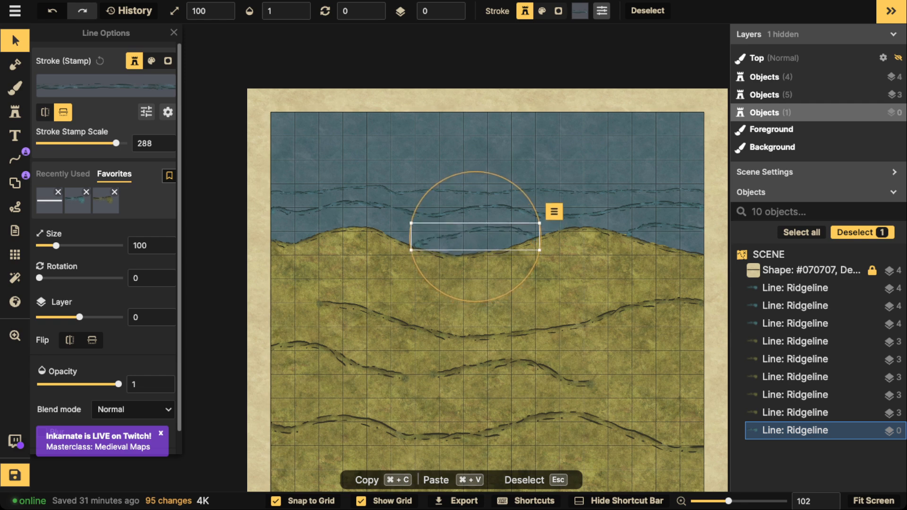
{"action": "key", "text": "Escape"}
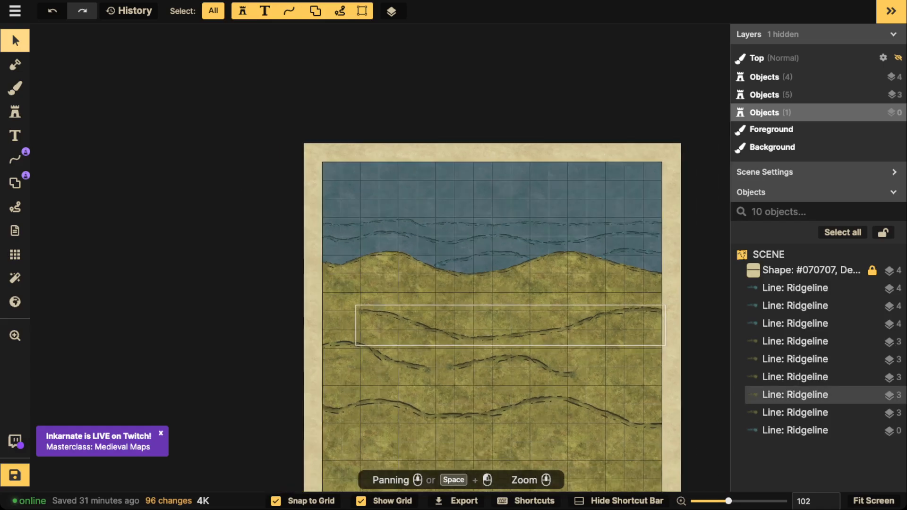
Step: Hide the map grid
{"action": "left_click_drag", "start_coordinate": [496, 337], "coordinate": [408, 180]}
{"action": "left_click", "coordinate": [15, 255]}
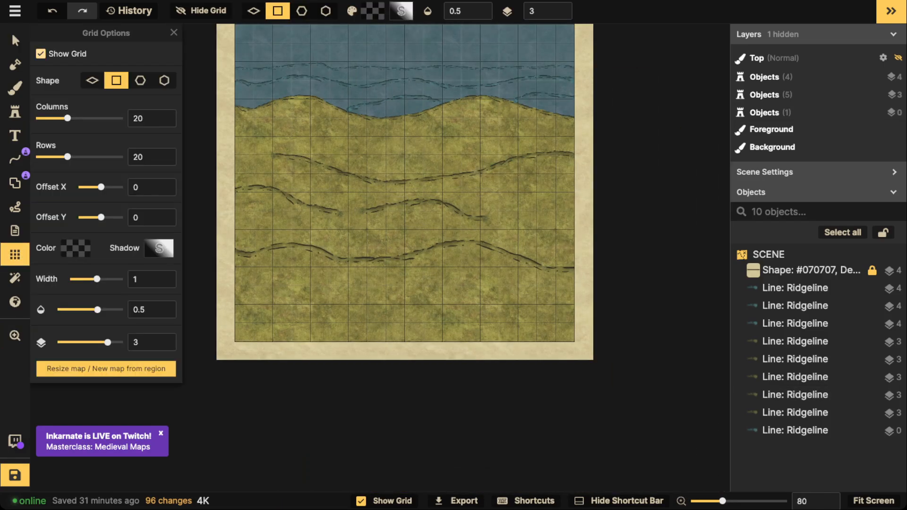
{"action": "left_click", "coordinate": [41, 54]}
Step: Move the long sagging ridgeline in the upper green area slightly right and down
{"action": "left_click", "coordinate": [15, 41]}
{"action": "scroll", "coordinate": [257, 126], "scroll_direction": "down", "scroll_amount": 3}
{"action": "left_click_drag", "start_coordinate": [257, 125], "coordinate": [313, 210]}
{"action": "left_click", "coordinate": [359, 246]}
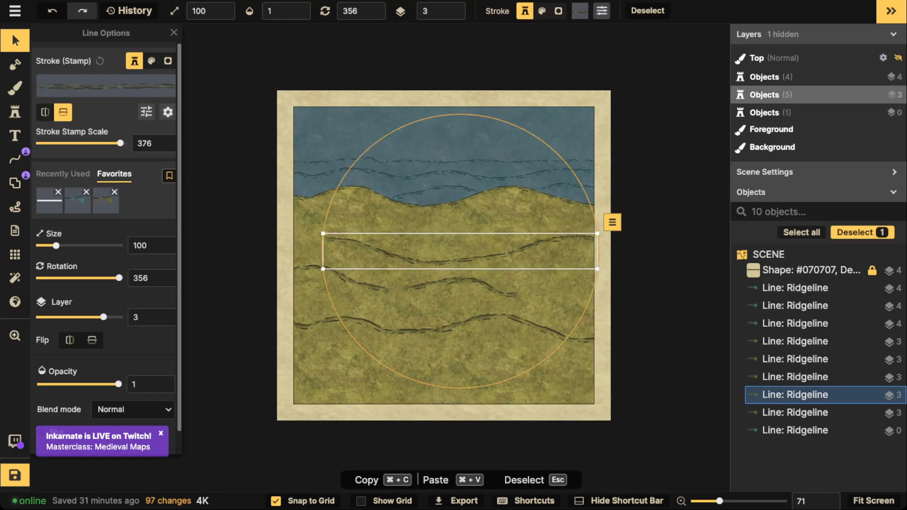
{"action": "left_click_drag", "start_coordinate": [359, 246], "coordinate": [359, 247]}
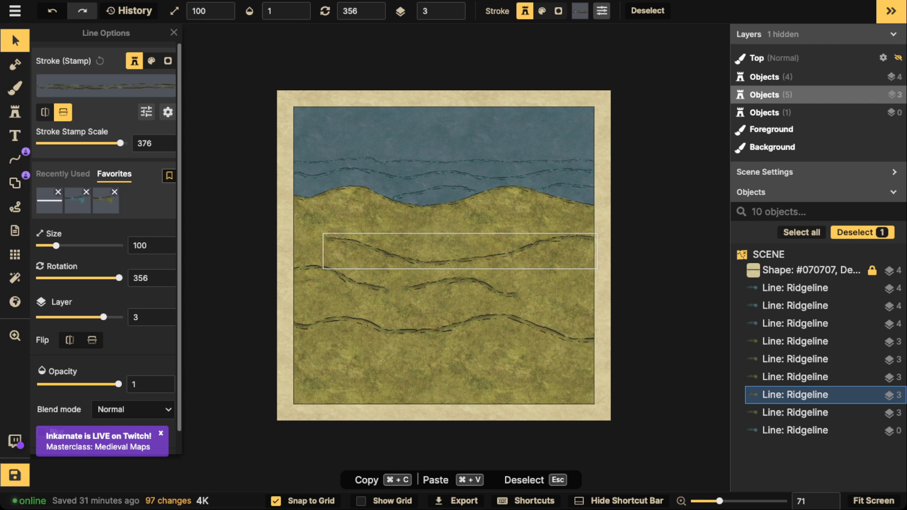
{"action": "left_click_drag", "start_coordinate": [359, 248], "coordinate": [384, 256]}
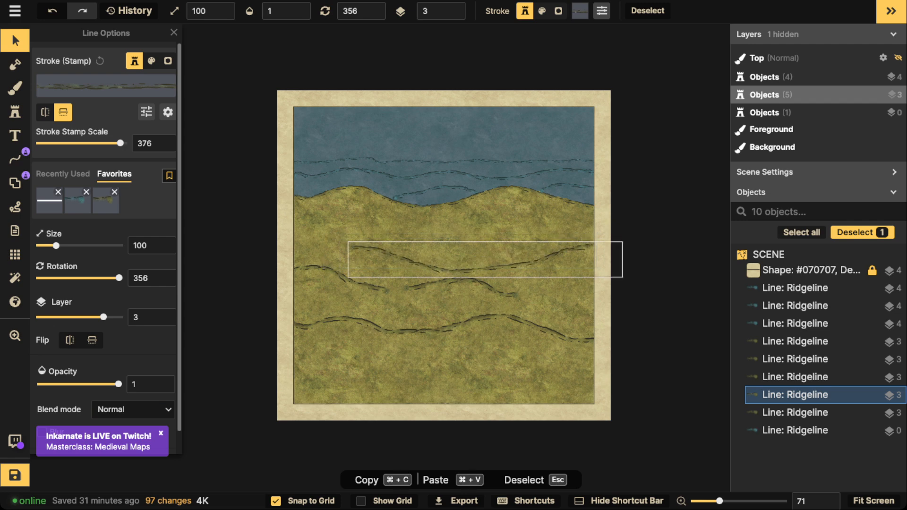
Step: Shift the short ridgeline at the map's left edge further left and the short arched one in the middle slightly right
{"action": "left_click", "coordinate": [341, 279]}
{"action": "left_click_drag", "start_coordinate": [341, 278], "coordinate": [328, 280]}
{"action": "left_click", "coordinate": [461, 281]}
{"action": "left_click", "coordinate": [794, 359]}
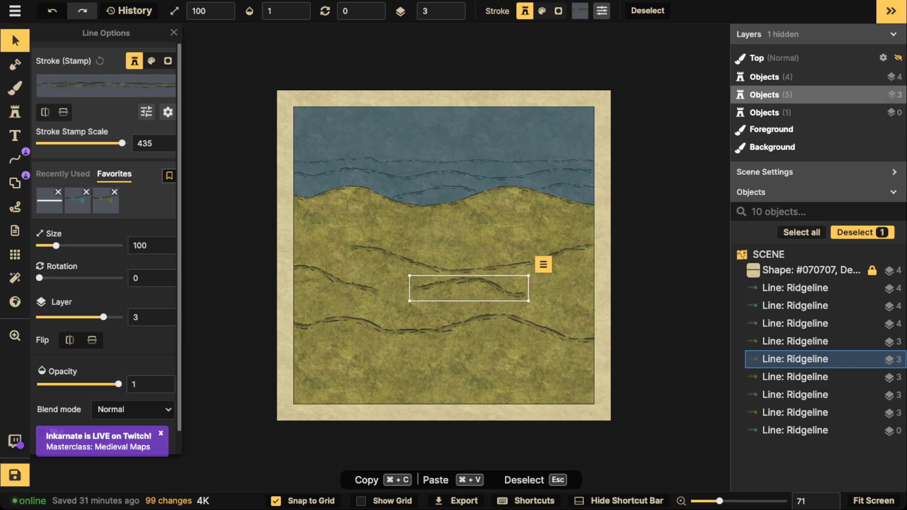
{"action": "left_click", "coordinate": [795, 341]}
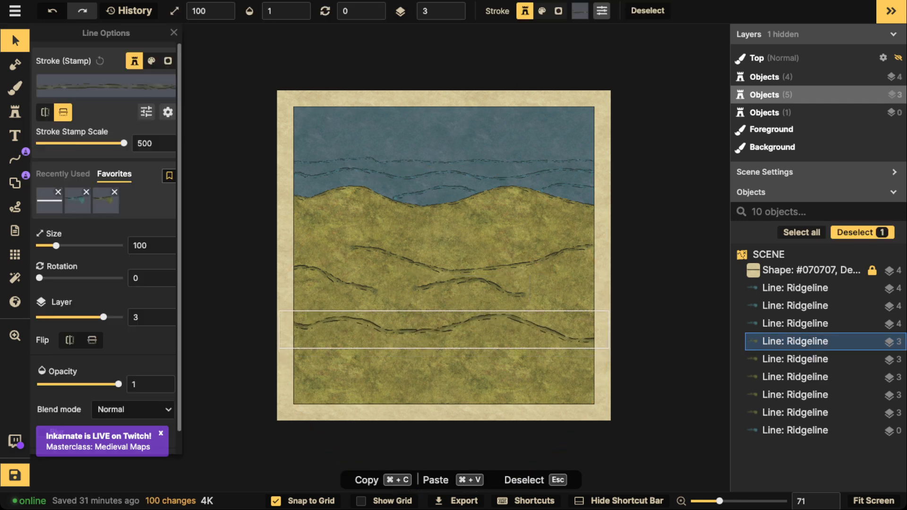
Step: Deselect the ridgeline and save the map changes
{"action": "key", "text": "Escape"}
{"action": "scroll", "coordinate": [372, 293], "scroll_direction": "down", "scroll_amount": 1}
{"action": "left_click_drag", "start_coordinate": [421, 284], "coordinate": [424, 250]}
{"action": "scroll", "coordinate": [392, 201], "scroll_direction": "up", "scroll_amount": 2}
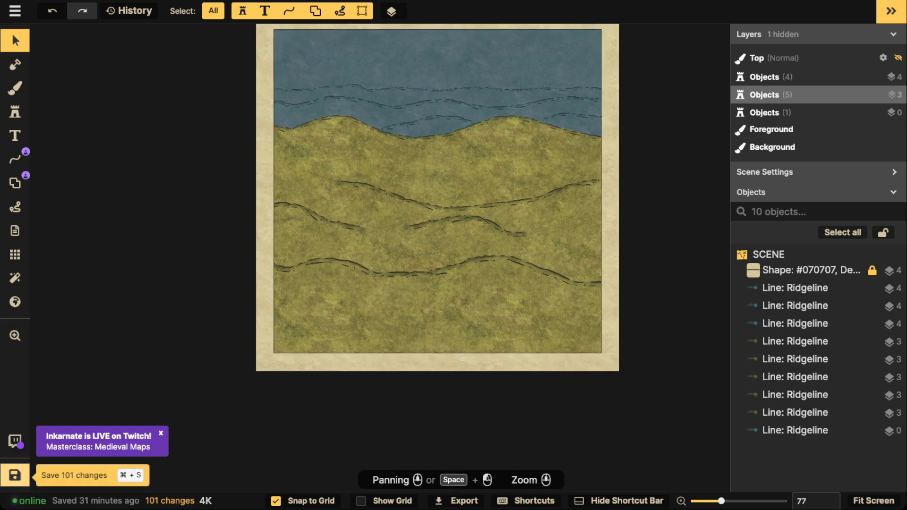
{"action": "left_click", "coordinate": [14, 475]}
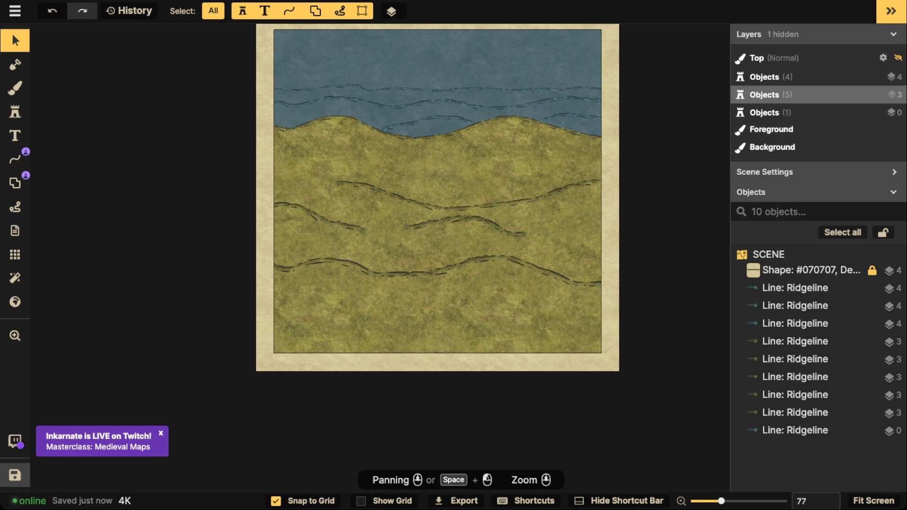
Step: Load the white color line from the favorites for free-drawing
{"action": "left_click", "coordinate": [15, 160]}
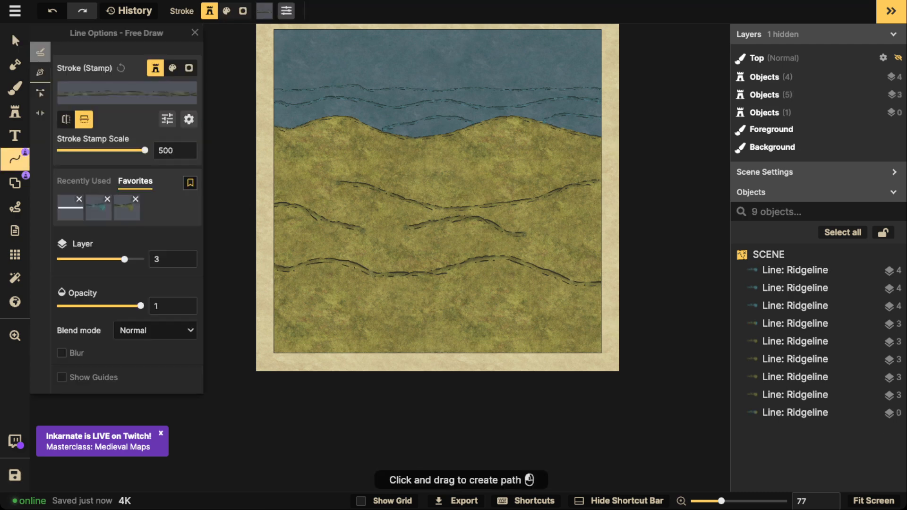
{"action": "left_click", "coordinate": [70, 209]}
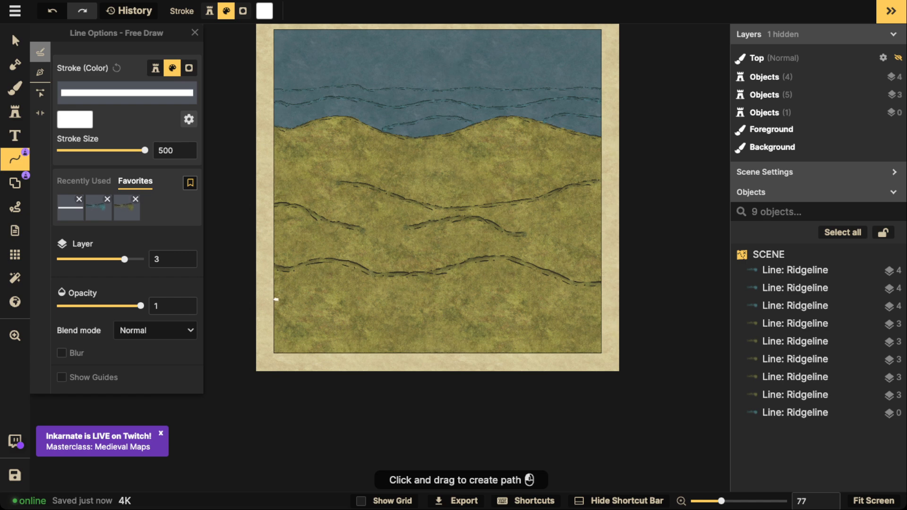
Step: Free-draw a trial continuous winding white road from the lower left edge to the right hill crest, and delete it
{"action": "mouse_move", "coordinate": [276, 299]}
{"action": "left_mouse_down"}
{"action": "mouse_move", "coordinate": [378, 340]}
{"action": "mouse_move", "coordinate": [429, 320]}
{"action": "mouse_move", "coordinate": [448, 295]}
{"action": "mouse_move", "coordinate": [441, 272]}
{"action": "mouse_move", "coordinate": [390, 264]}
{"action": "mouse_move", "coordinate": [372, 253]}
{"action": "mouse_move", "coordinate": [365, 233]}
{"action": "mouse_move", "coordinate": [495, 201]}
{"action": "mouse_move", "coordinate": [498, 191]}
{"action": "mouse_move", "coordinate": [442, 163]}
{"action": "mouse_move", "coordinate": [444, 153]}
{"action": "mouse_move", "coordinate": [511, 123]}
{"action": "left_mouse_up"}
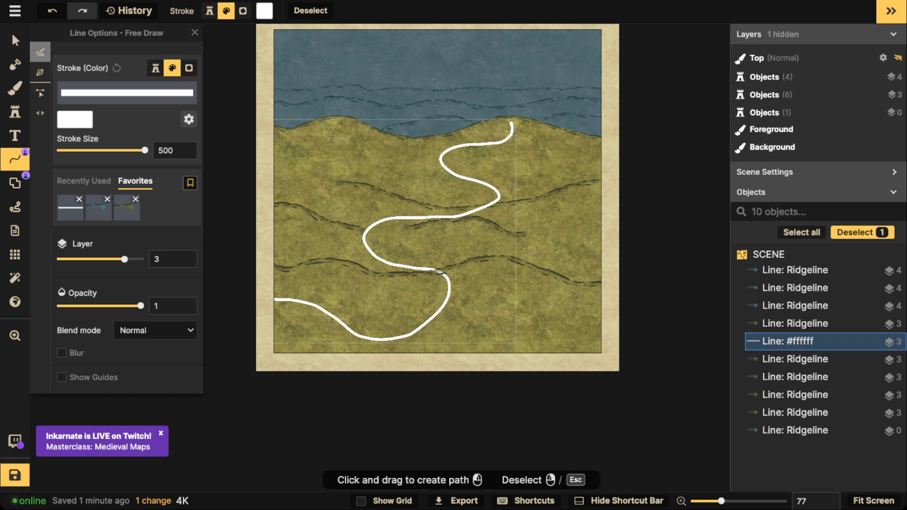
{"action": "left_click", "coordinate": [15, 40]}
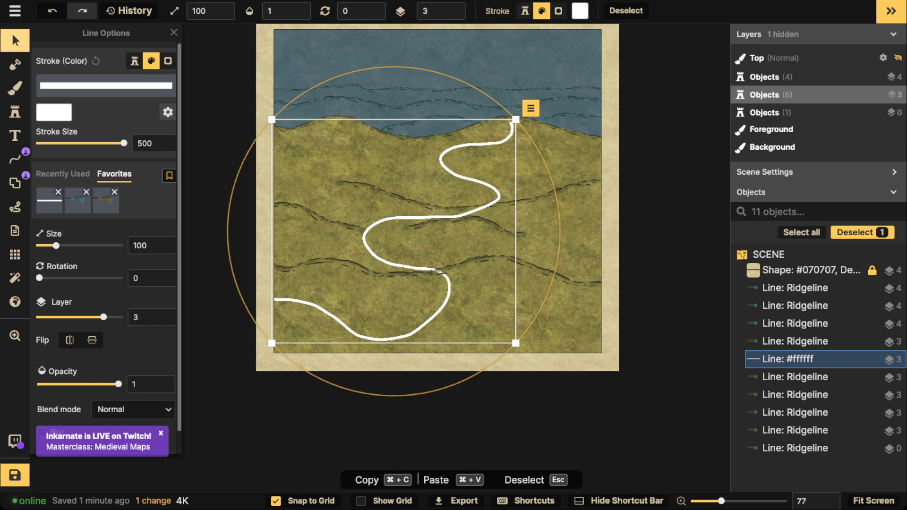
{"action": "key", "text": "Delete"}
{"action": "left_click", "coordinate": [15, 206]}
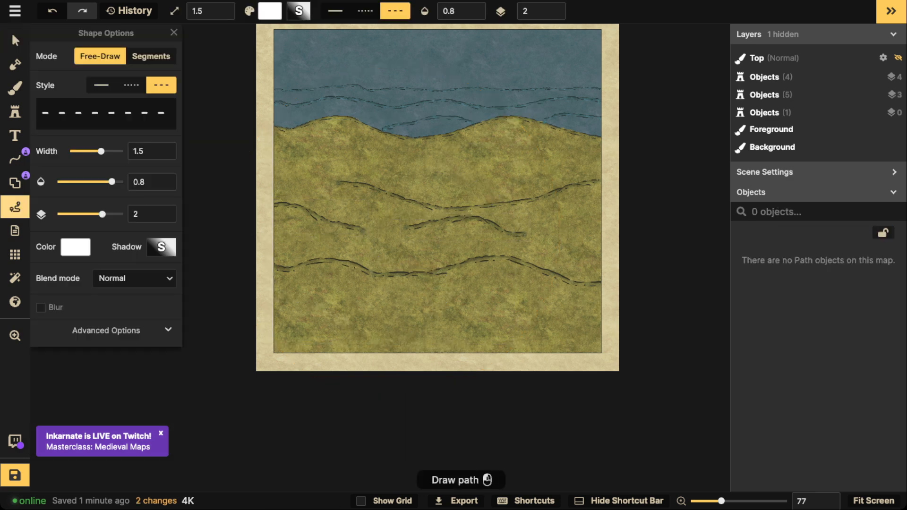
Step: Free-draw a winding white road in four separate segments broken at the ridgelines, from the lower left edge to the right hill crest
{"action": "left_click", "coordinate": [15, 159]}
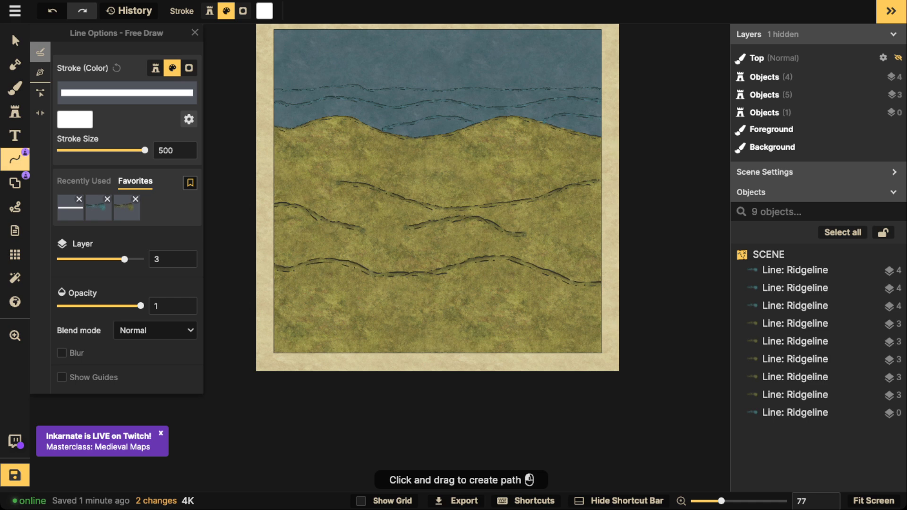
{"action": "mouse_move", "coordinate": [274, 296]}
{"action": "left_mouse_down"}
{"action": "mouse_move", "coordinate": [312, 302]}
{"action": "mouse_move", "coordinate": [347, 325]}
{"action": "mouse_move", "coordinate": [395, 325]}
{"action": "mouse_move", "coordinate": [431, 303]}
{"action": "mouse_move", "coordinate": [406, 273]}
{"action": "left_mouse_up"}
{"action": "key", "text": "Escape"}
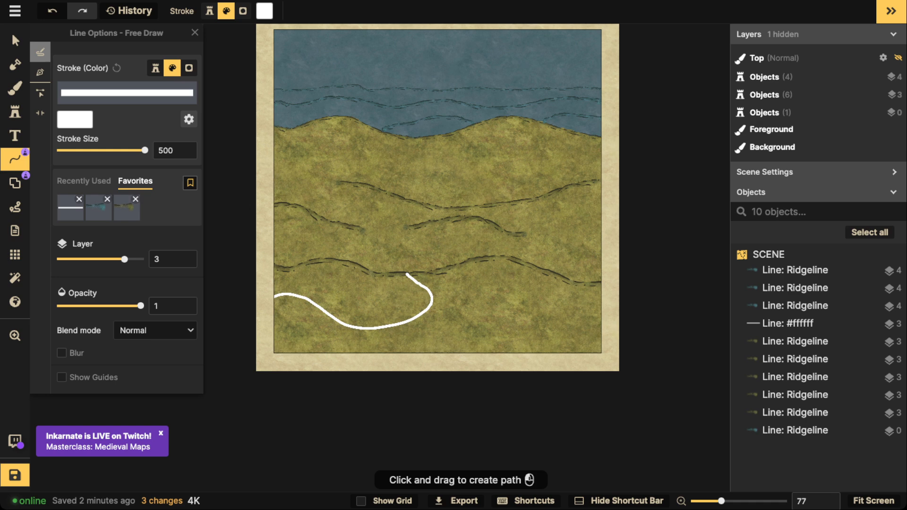
{"action": "mouse_move", "coordinate": [394, 272]}
{"action": "left_mouse_down"}
{"action": "mouse_move", "coordinate": [390, 253]}
{"action": "mouse_move", "coordinate": [441, 238]}
{"action": "mouse_move", "coordinate": [451, 224]}
{"action": "mouse_move", "coordinate": [436, 207]}
{"action": "left_mouse_up"}
{"action": "key", "text": "Escape"}
{"action": "key", "text": "Escape"}
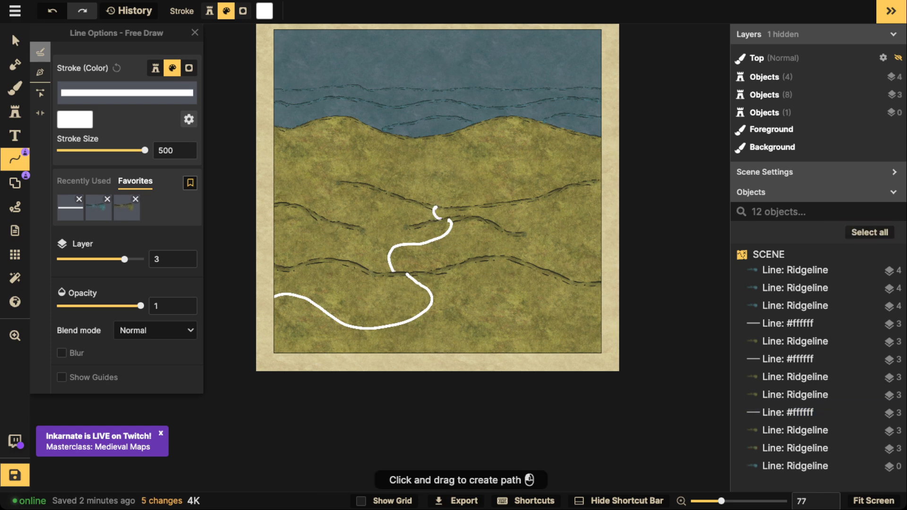
{"action": "mouse_move", "coordinate": [455, 207]}
{"action": "left_mouse_down"}
{"action": "mouse_move", "coordinate": [518, 183]}
{"action": "mouse_move", "coordinate": [520, 175]}
{"action": "mouse_move", "coordinate": [476, 152]}
{"action": "mouse_move", "coordinate": [508, 124]}
{"action": "left_mouse_up"}
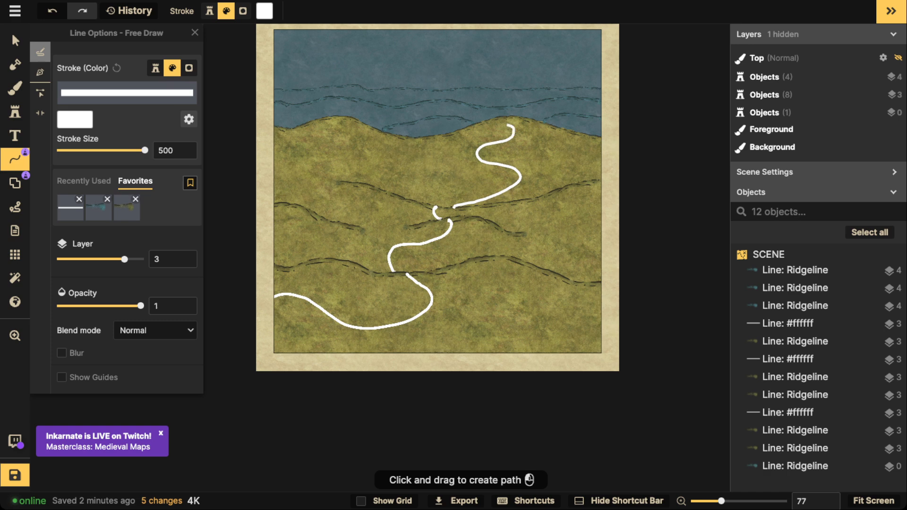
{"action": "key", "text": "Escape"}
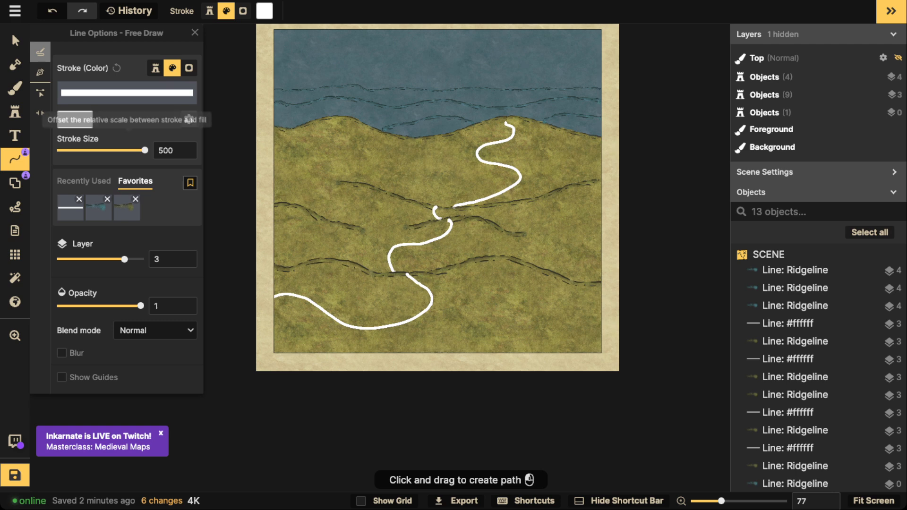
Step: Place an Elven Temple stamp from the Fantasy World catalog at the central dip on the green horizon
{"action": "left_click", "coordinate": [15, 111]}
{"action": "left_click", "coordinate": [69, 78]}
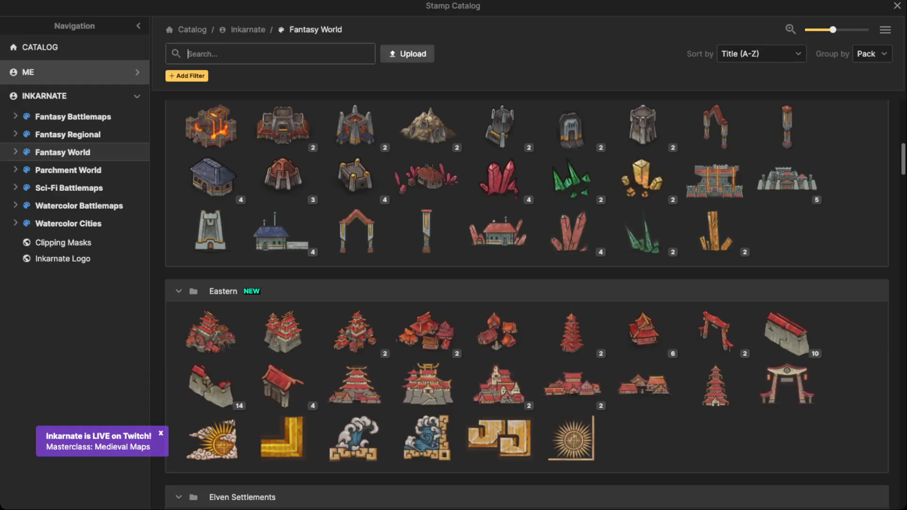
{"action": "scroll", "coordinate": [427, 439], "scroll_direction": "down", "scroll_amount": 10}
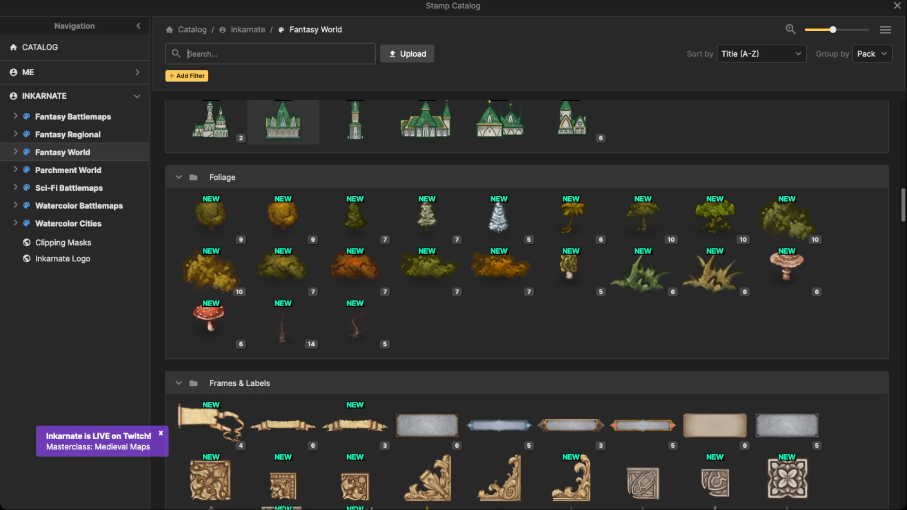
{"action": "left_click", "coordinate": [283, 121]}
{"action": "left_click", "coordinate": [419, 125]}
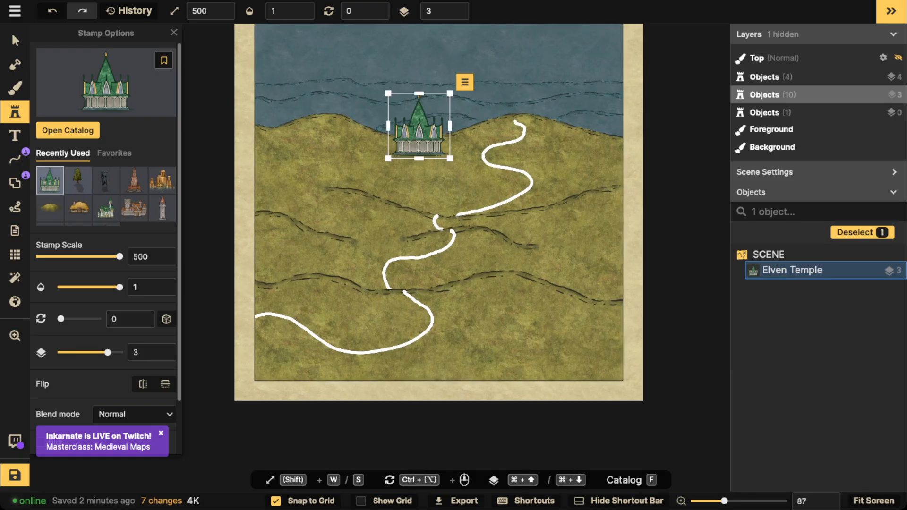
Step: Place an Elven Town stamp from the Elven Settlements pack on the hill left of the temple
{"action": "left_click", "coordinate": [94, 81]}
{"action": "scroll", "coordinate": [425, 212], "scroll_direction": "up", "scroll_amount": 5}
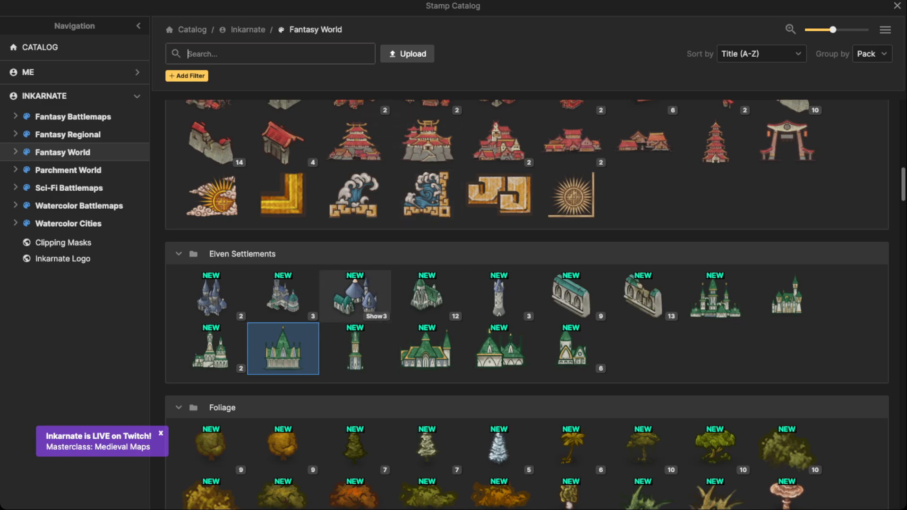
{"action": "left_click", "coordinate": [354, 295]}
{"action": "left_click", "coordinate": [327, 152]}
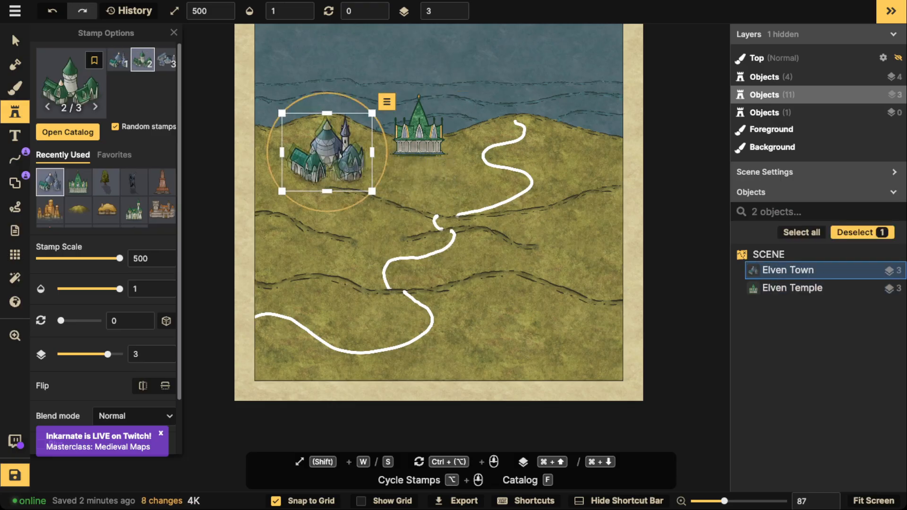
Step: Delete the Elven Town and Elven Temple stamps from the map
{"action": "left_click", "coordinate": [15, 40]}
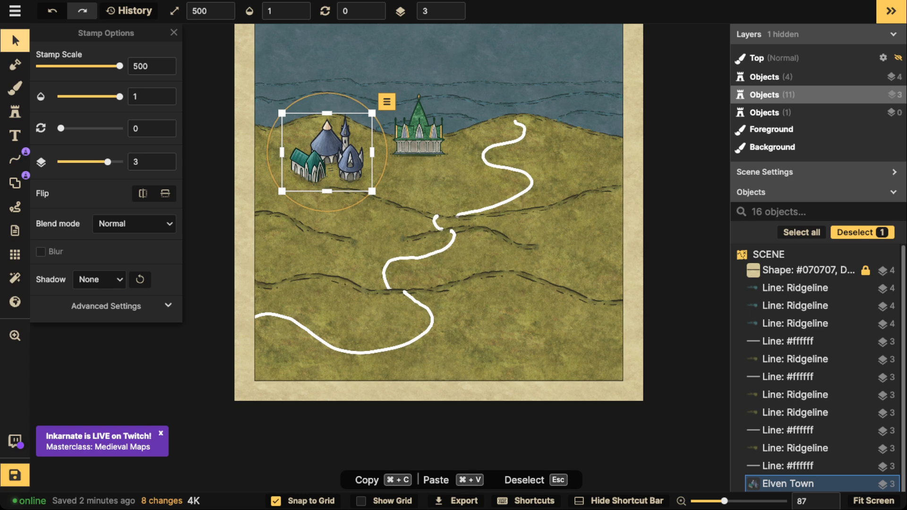
{"action": "key", "text": "Delete"}
{"action": "left_click", "coordinate": [419, 130]}
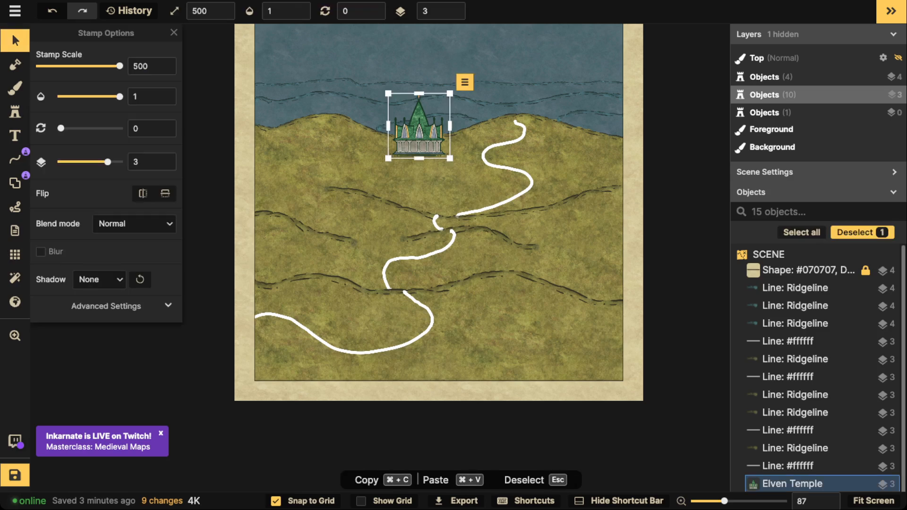
{"action": "key", "text": "Delete"}
Step: Search the Fantasy World stamp catalog for "city" and examine the matching settlement stamps with all assets expanded
{"action": "left_click", "coordinate": [16, 111]}
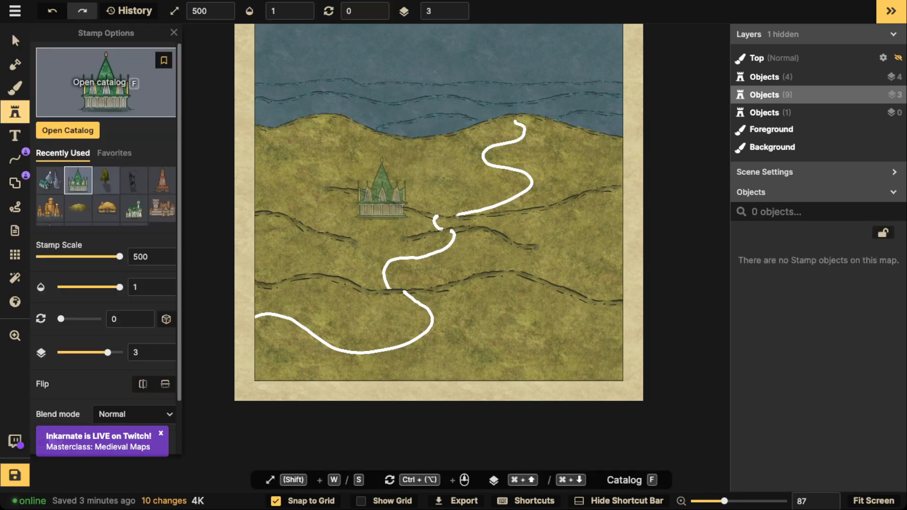
{"action": "scroll", "coordinate": [507, 81], "scroll_direction": "up", "scroll_amount": 5}
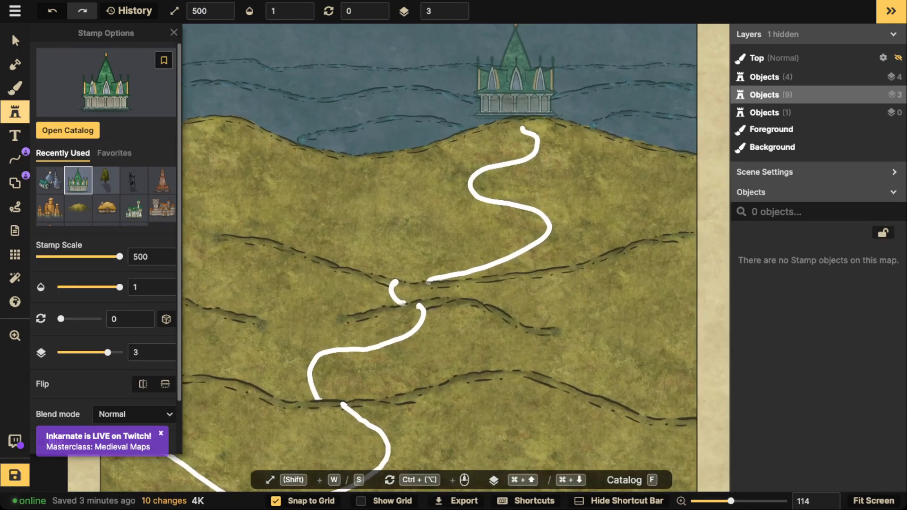
{"action": "scroll", "coordinate": [534, 70], "scroll_direction": "up", "scroll_amount": 3}
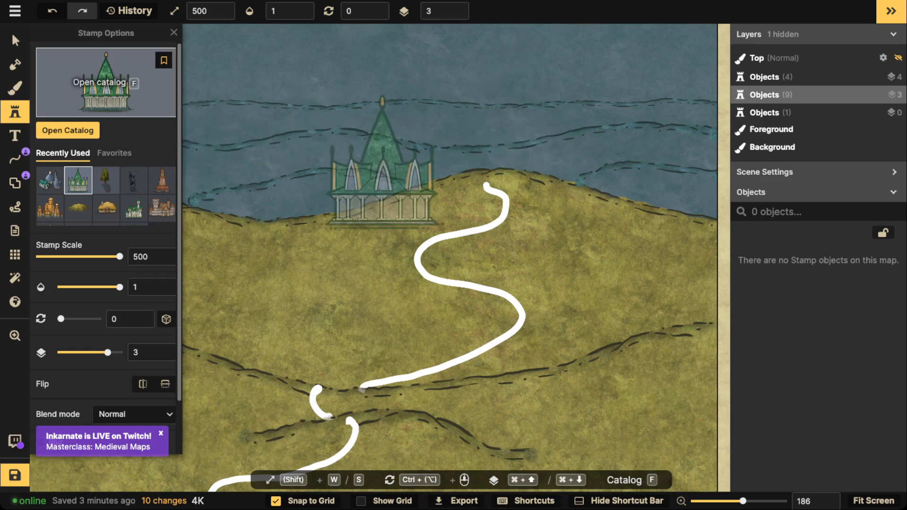
{"action": "left_click", "coordinate": [106, 81]}
{"action": "scroll", "coordinate": [355, 296], "scroll_direction": "down", "scroll_amount": 1}
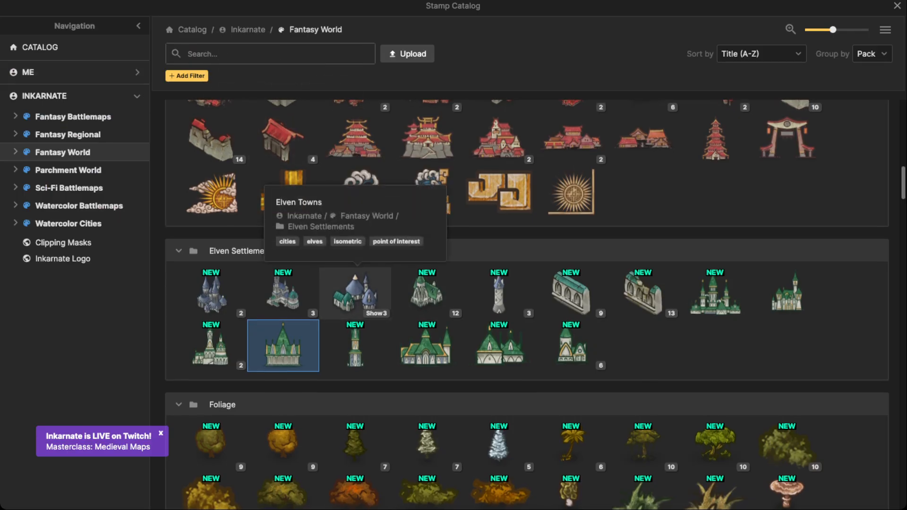
{"action": "scroll", "coordinate": [392, 283], "scroll_direction": "down", "scroll_amount": 1}
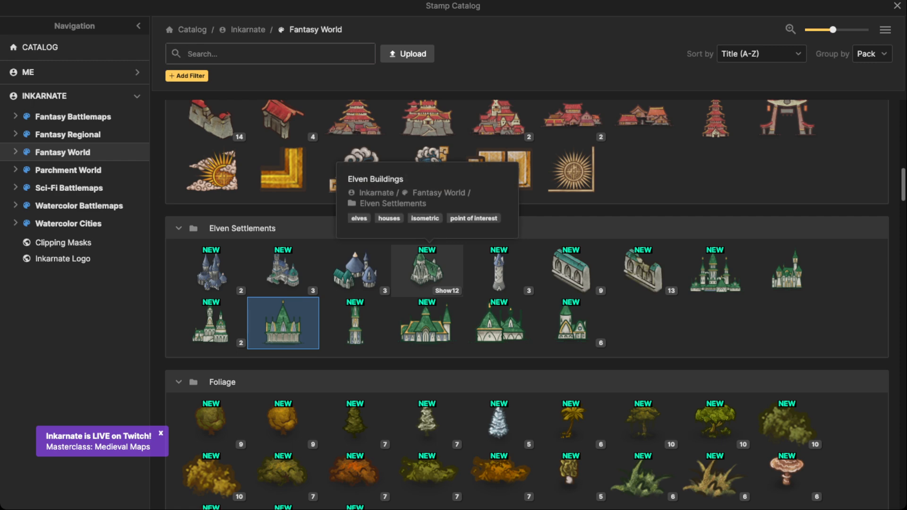
{"action": "scroll", "coordinate": [427, 269], "scroll_direction": "down", "scroll_amount": 1}
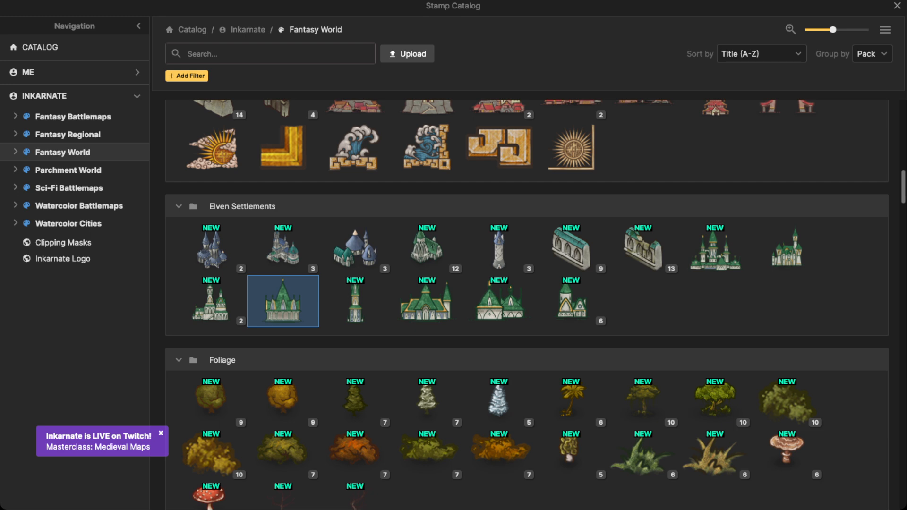
{"action": "type", "text": "city"}
{"action": "key", "text": "Return"}
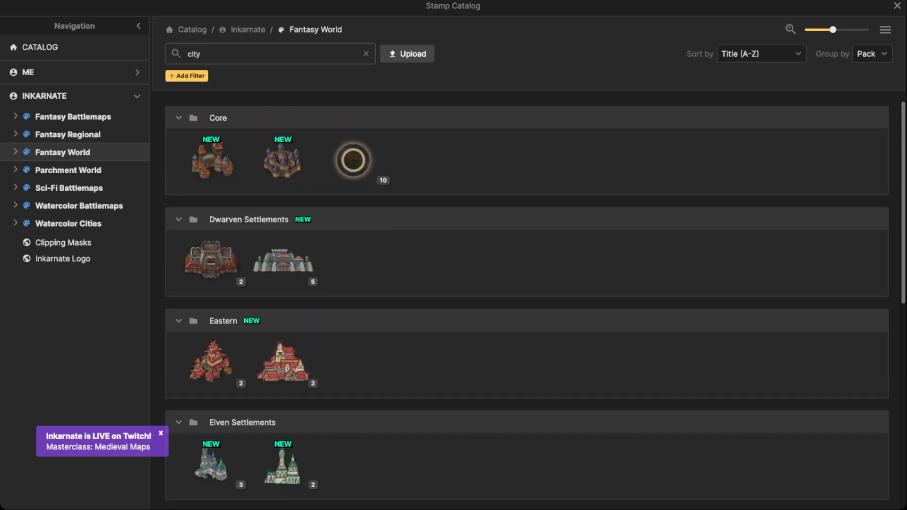
{"action": "scroll", "coordinate": [527, 302], "scroll_direction": "down", "scroll_amount": 3}
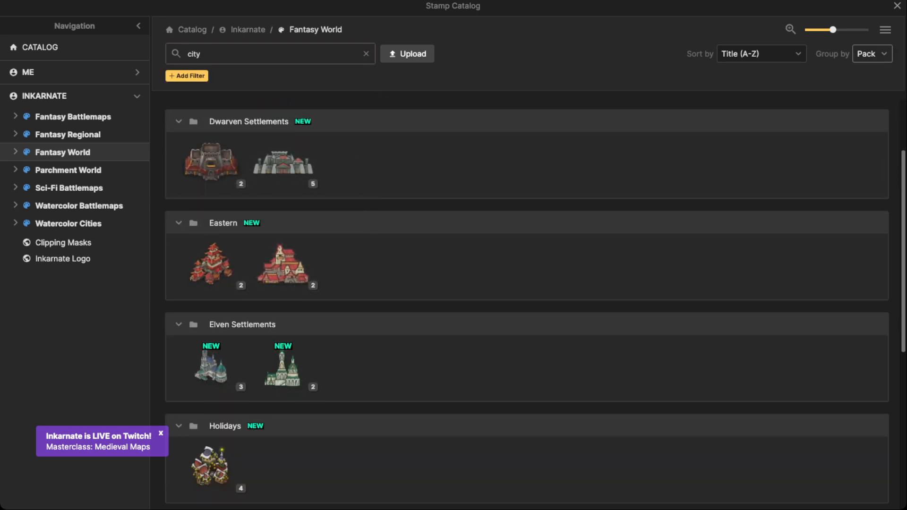
{"action": "left_click", "coordinate": [885, 29]}
{"action": "left_click", "coordinate": [838, 68]}
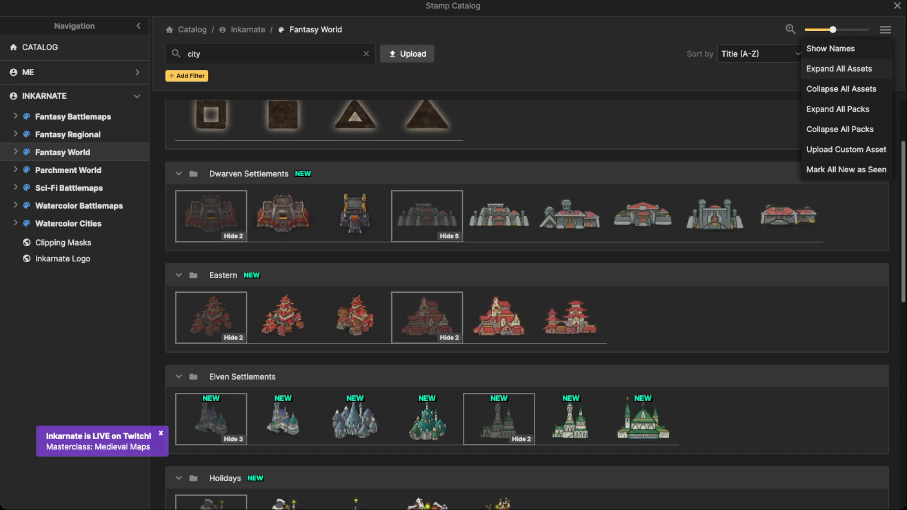
{"action": "scroll", "coordinate": [527, 302], "scroll_direction": "down", "scroll_amount": 10}
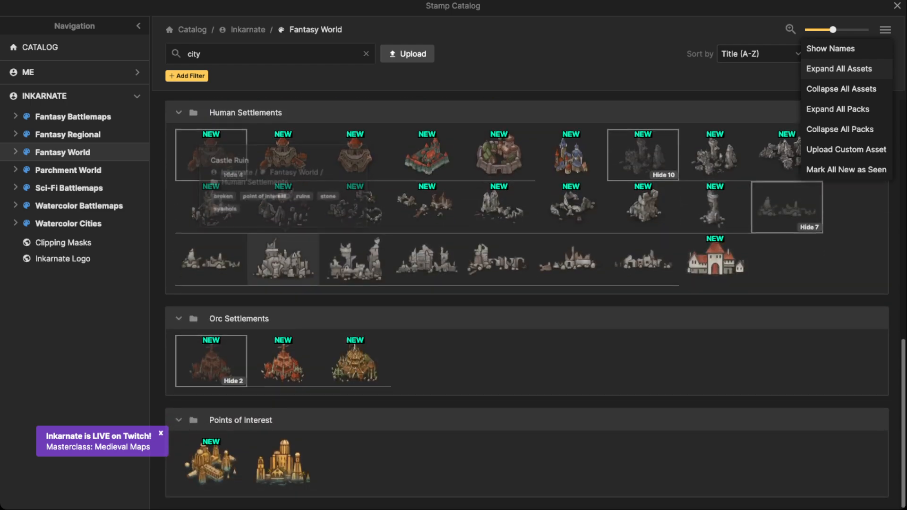
{"action": "scroll", "coordinate": [527, 302], "scroll_direction": "up", "scroll_amount": 6}
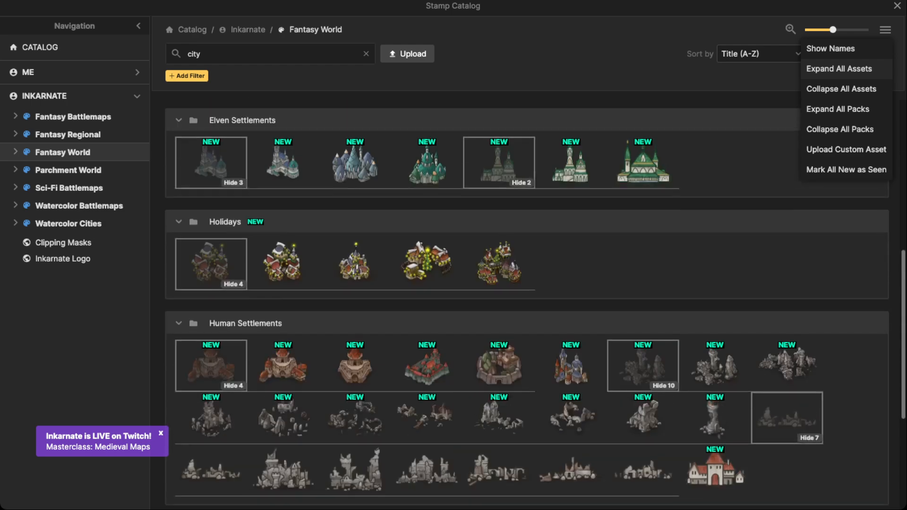
{"action": "scroll", "coordinate": [527, 302], "scroll_direction": "up", "scroll_amount": 3}
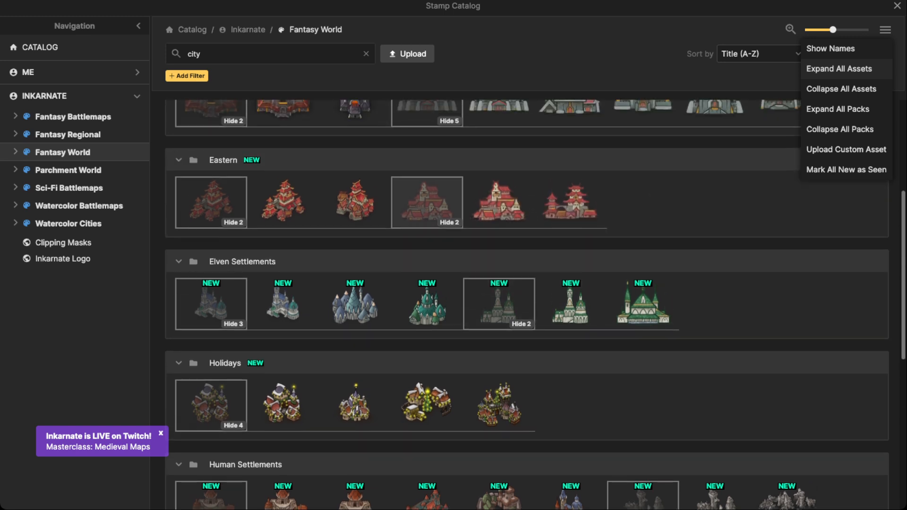
{"action": "scroll", "coordinate": [427, 212], "scroll_direction": "up", "scroll_amount": 8}
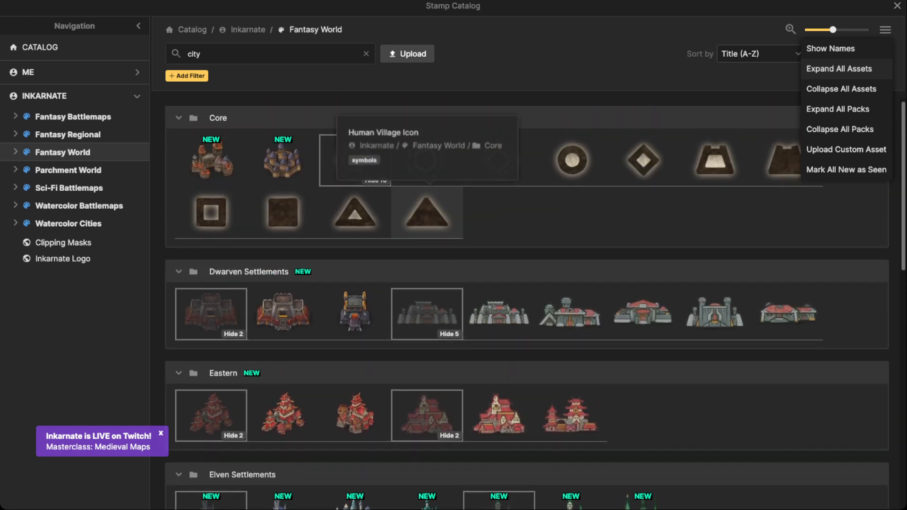
{"action": "scroll", "coordinate": [426, 213], "scroll_direction": "down", "scroll_amount": 7}
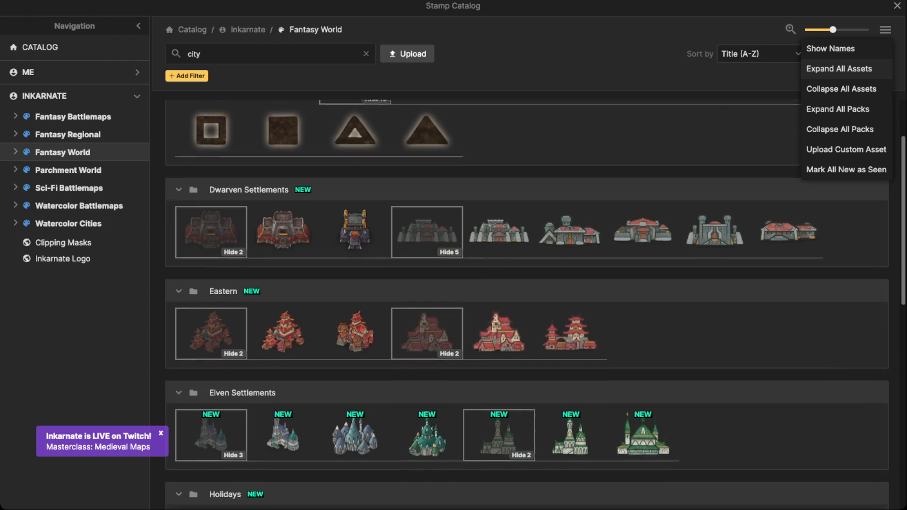
{"action": "scroll", "coordinate": [427, 259], "scroll_direction": "down", "scroll_amount": 13}
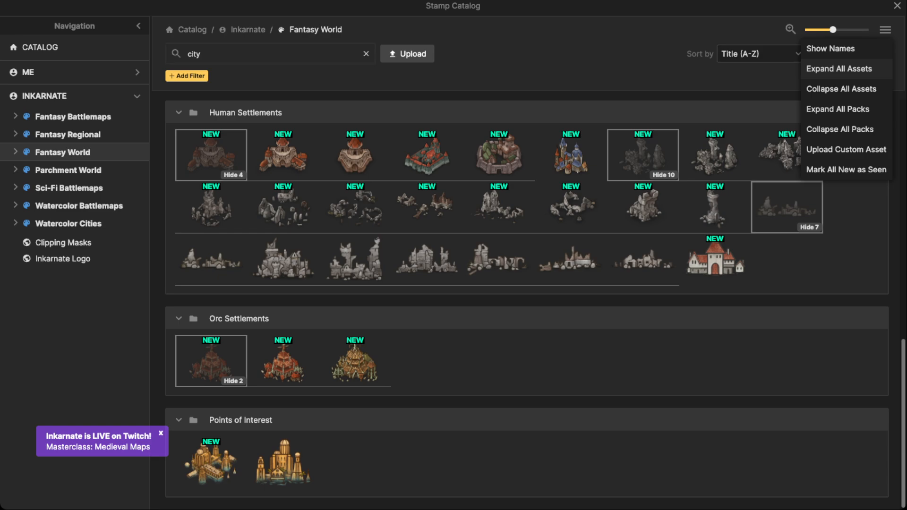
Step: Pick the teal-roofed, flat-icon Human Castle stamp from the Human Settlements pack in the unfiltered catalog with all assets expanded
{"action": "left_click", "coordinate": [366, 54]}
{"action": "scroll", "coordinate": [427, 259], "scroll_direction": "down", "scroll_amount": 4}
{"action": "left_click", "coordinate": [885, 30]}
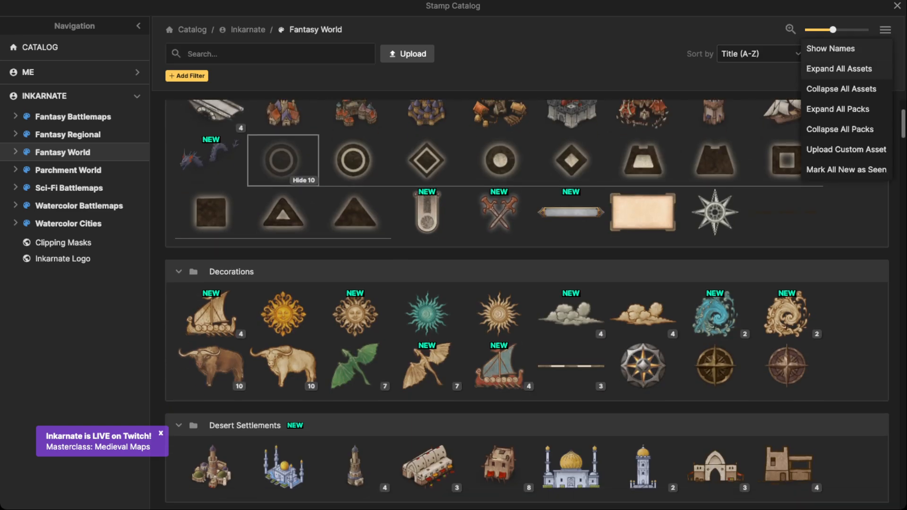
{"action": "left_click", "coordinate": [839, 68]}
{"action": "scroll", "coordinate": [499, 304], "scroll_direction": "down", "scroll_amount": 10}
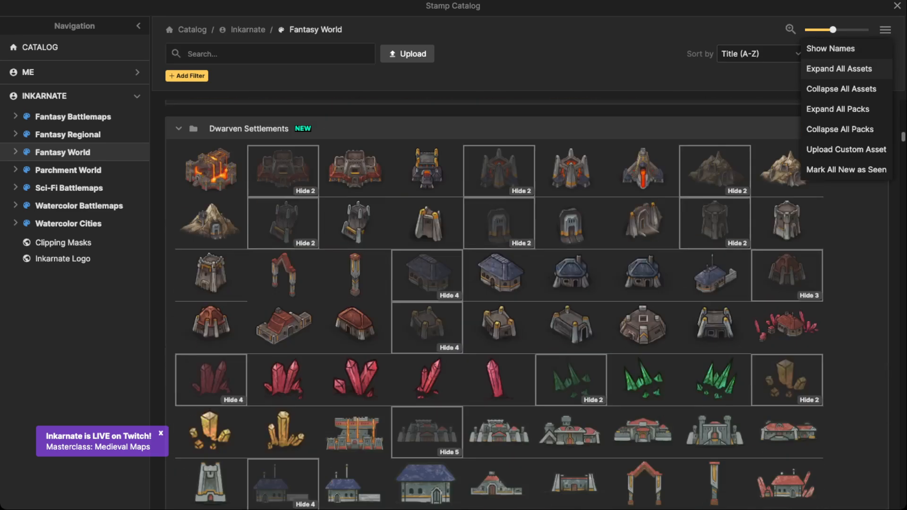
{"action": "scroll", "coordinate": [428, 236], "scroll_direction": "down", "scroll_amount": 15}
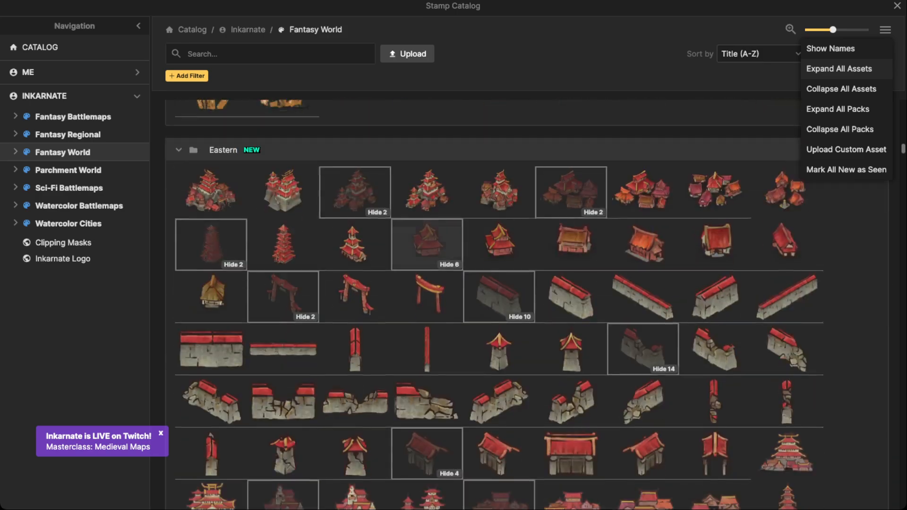
{"action": "scroll", "coordinate": [427, 257], "scroll_direction": "down", "scroll_amount": 15}
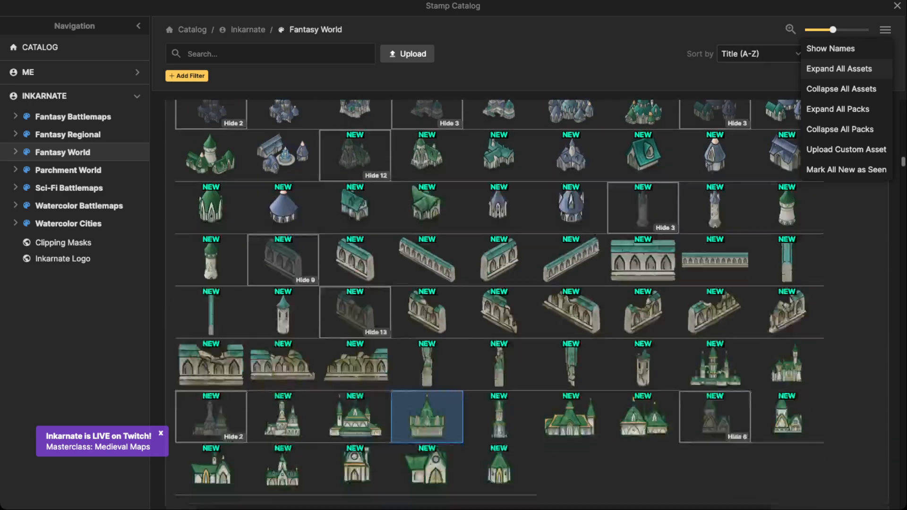
{"action": "scroll", "coordinate": [426, 260], "scroll_direction": "down", "scroll_amount": 15}
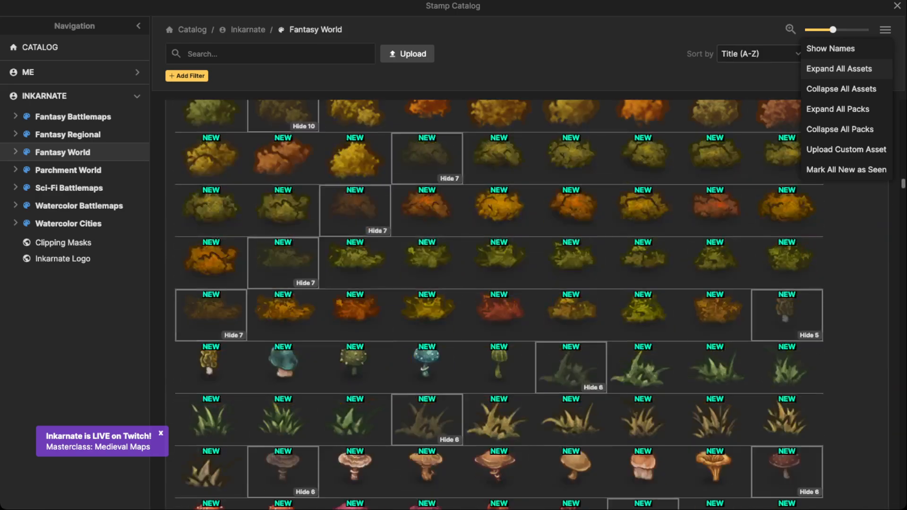
{"action": "scroll", "coordinate": [526, 305], "scroll_direction": "down", "scroll_amount": 15}
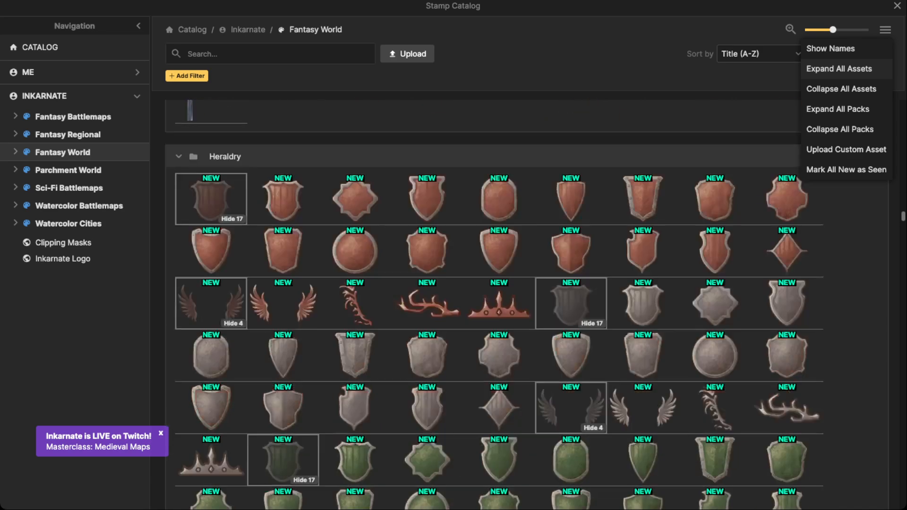
{"action": "scroll", "coordinate": [526, 305], "scroll_direction": "down", "scroll_amount": 15}
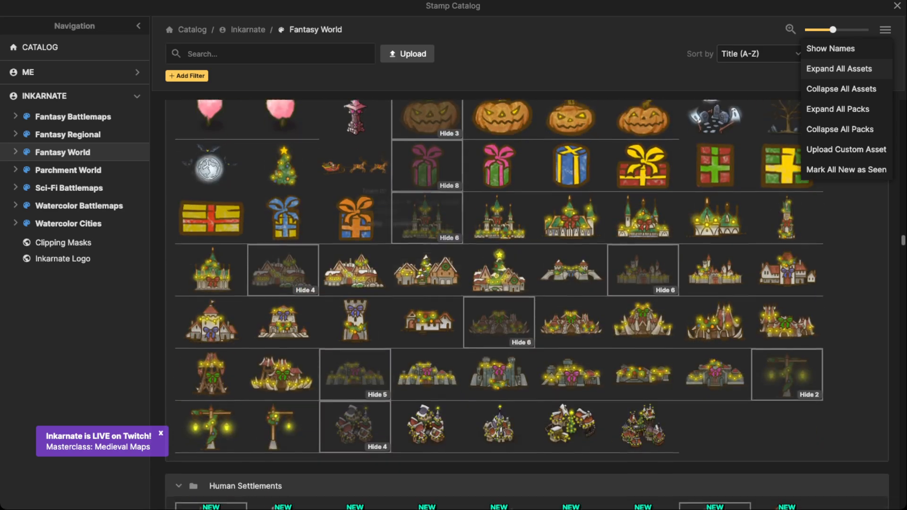
{"action": "scroll", "coordinate": [526, 305], "scroll_direction": "down", "scroll_amount": 2}
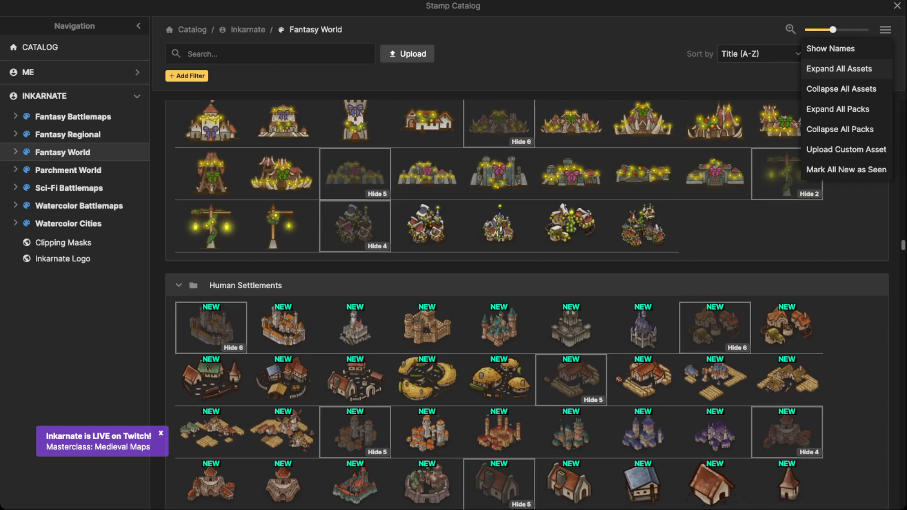
{"action": "scroll", "coordinate": [526, 305], "scroll_direction": "down", "scroll_amount": 2}
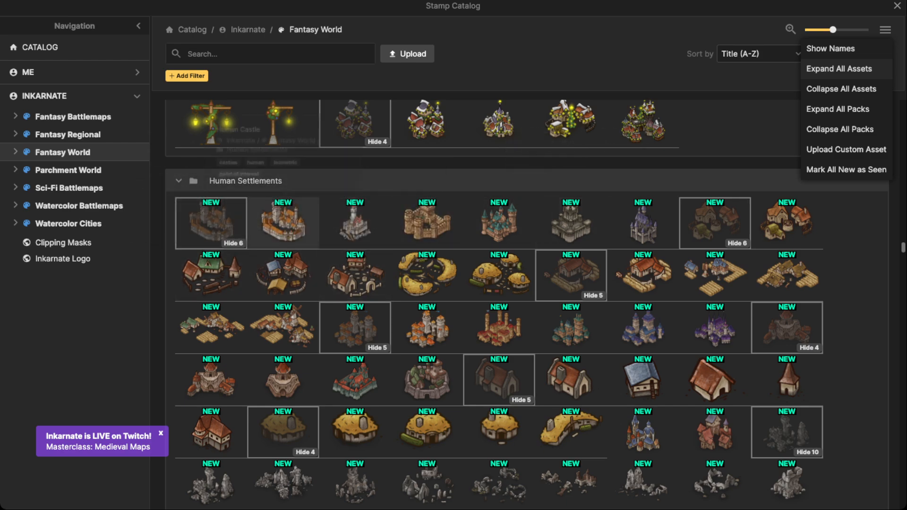
{"action": "scroll", "coordinate": [427, 328], "scroll_direction": "down", "scroll_amount": 4}
{"action": "scroll", "coordinate": [499, 304], "scroll_direction": "down", "scroll_amount": 10}
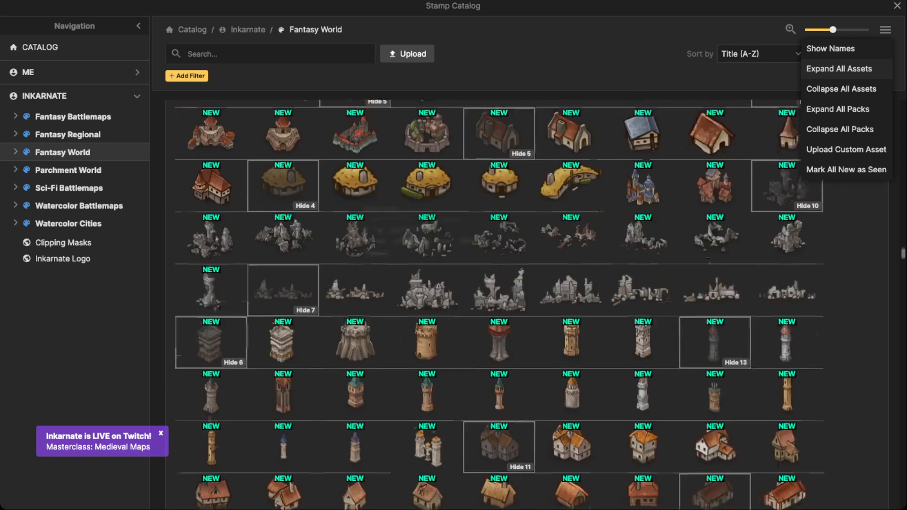
{"action": "scroll", "coordinate": [570, 264], "scroll_direction": "down", "scroll_amount": 7}
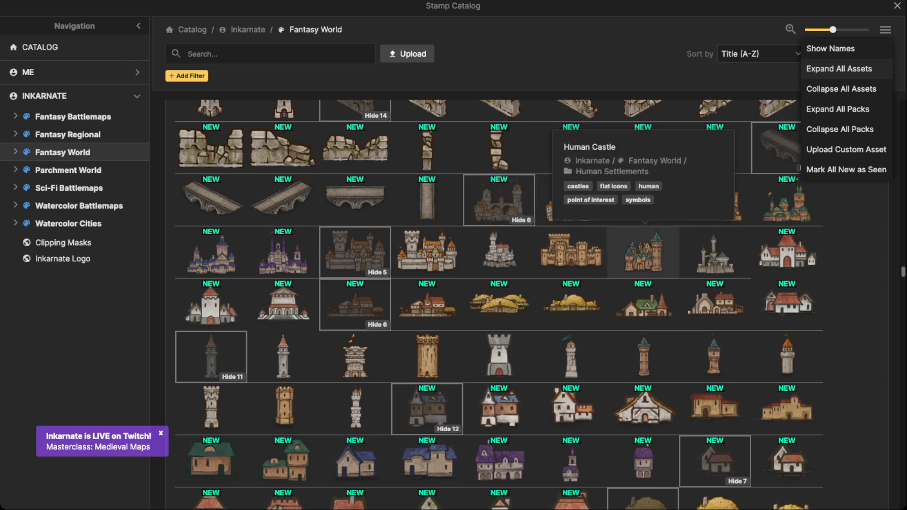
{"action": "left_click", "coordinate": [643, 251]}
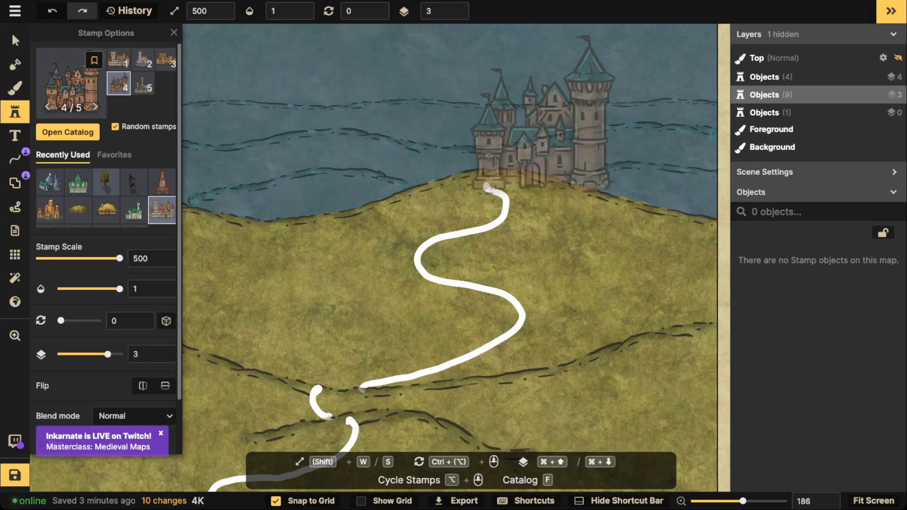
Step: Reduce the stamp scale to 220 and place the Human Castle on the right hill crest at the end of the road
{"action": "key", "text": "s"}
{"action": "key", "text": "s"}
{"action": "key", "text": "s"}
{"action": "key", "text": "s"}
{"action": "key", "text": "s"}
{"action": "key", "text": "s"}
{"action": "key", "text": "s"}
{"action": "key", "text": "s"}
{"action": "key", "text": "s"}
{"action": "key", "text": "s"}
{"action": "key", "text": "s"}
{"action": "key", "text": "s"}
{"action": "key", "text": "s"}
{"action": "key", "text": "s"}
{"action": "key", "text": "s"}
{"action": "key", "text": "s"}
{"action": "key", "text": "s"}
{"action": "key", "text": "s"}
{"action": "key", "text": "s"}
{"action": "key", "text": "s"}
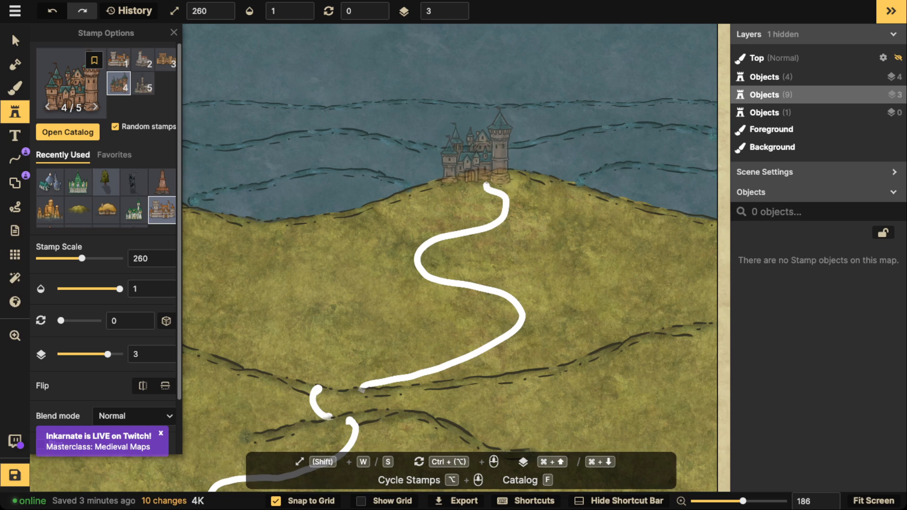
{"action": "left_click", "coordinate": [497, 152]}
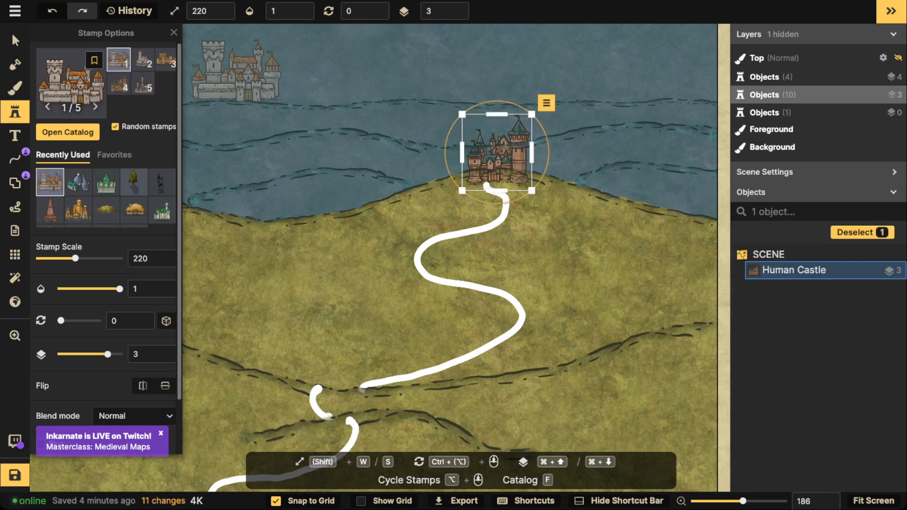
Step: Move the Human Castle to layer 4 and set its scale to 200
{"action": "left_click", "coordinate": [16, 41]}
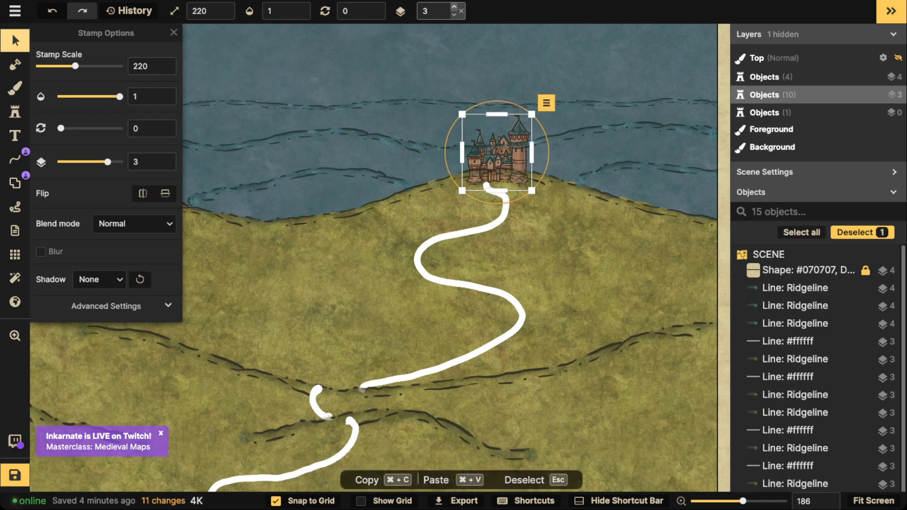
{"action": "left_click", "coordinate": [454, 7]}
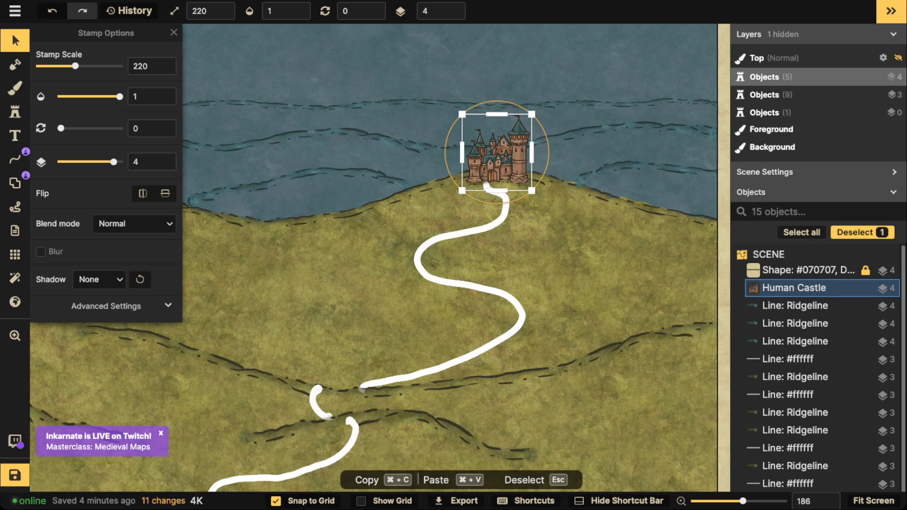
{"action": "key", "text": "["}
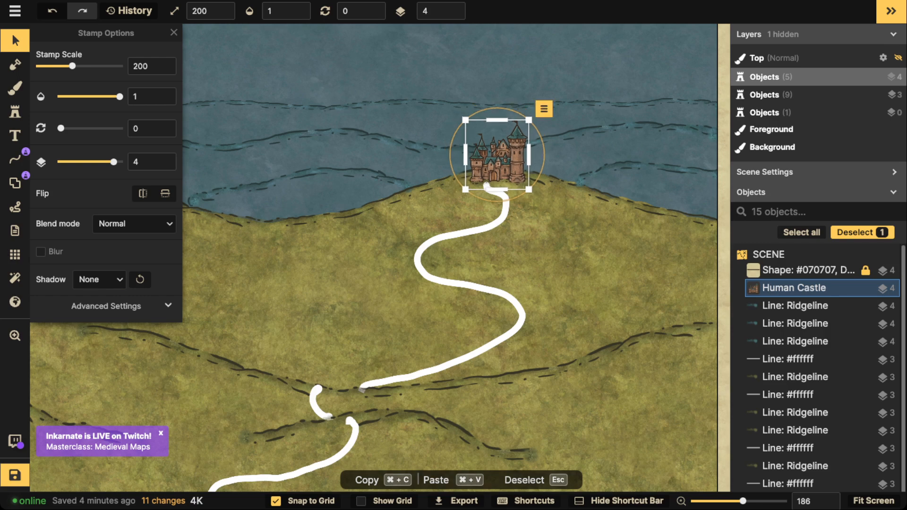
Step: Nudge the Human Castle slightly upward so its base sits along the hill crest above the road's end
{"action": "left_click_drag", "start_coordinate": [497, 158], "coordinate": [497, 159]}
{"action": "key", "text": "Up"}
{"action": "key", "text": "Up"}
{"action": "key", "text": "Up"}
{"action": "key", "text": "Up"}
{"action": "key", "text": "Up"}
{"action": "key", "text": "Up"}
{"action": "key", "text": "Up"}
{"action": "key", "text": "Up"}
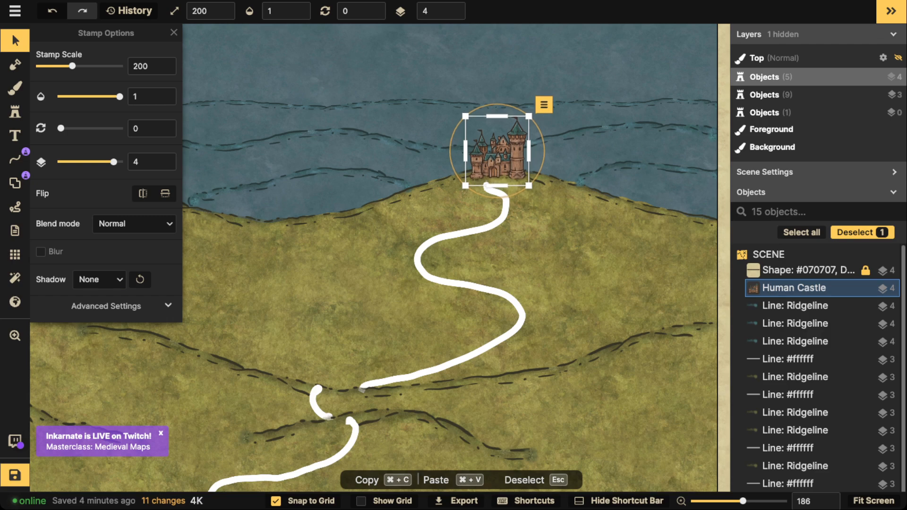
Step: Turn off grid snapping and shift the Human Castle slightly left along the hill crest above the road's end
{"action": "left_click", "coordinate": [303, 501]}
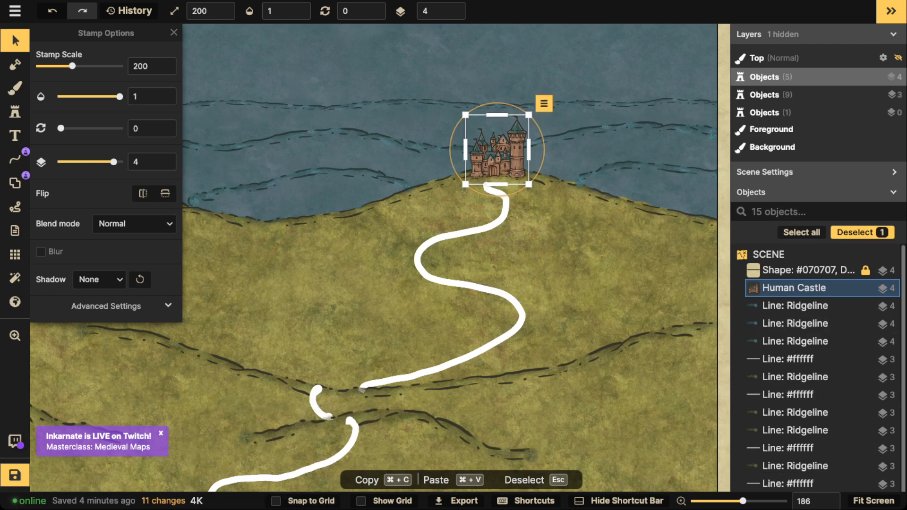
{"action": "left_click_drag", "start_coordinate": [497, 158], "coordinate": [490, 158]}
{"action": "scroll", "coordinate": [489, 150], "scroll_direction": "down", "scroll_amount": 3}
{"action": "scroll", "coordinate": [488, 149], "scroll_direction": "up", "scroll_amount": 6}
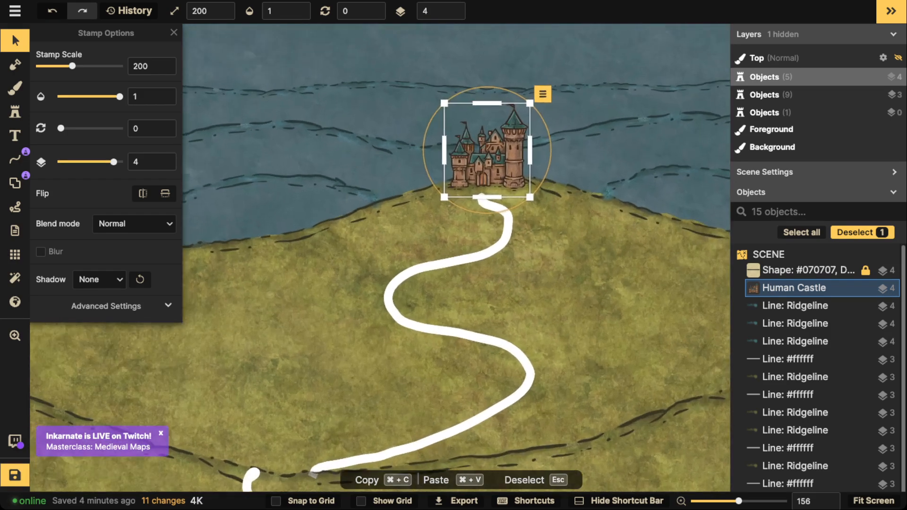
{"action": "scroll", "coordinate": [486, 149], "scroll_direction": "up", "scroll_amount": 1}
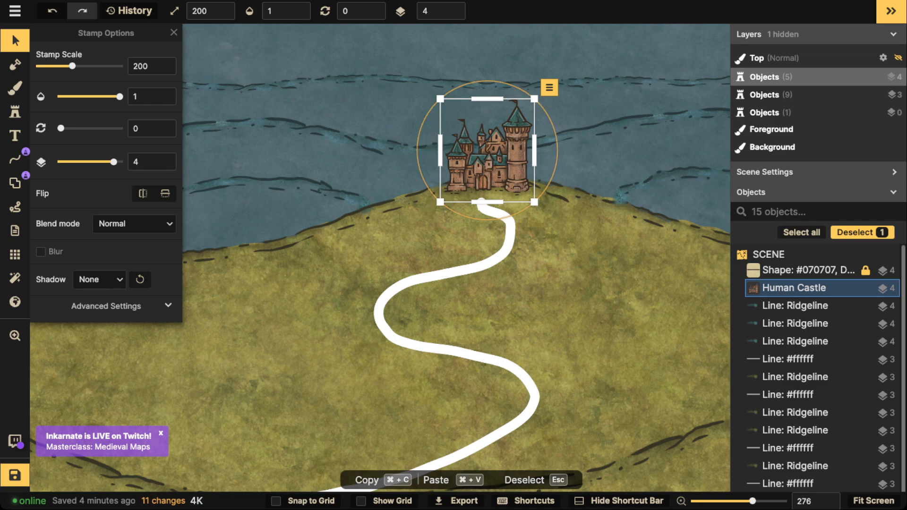
{"action": "scroll", "coordinate": [429, 137], "scroll_direction": "down", "scroll_amount": 5}
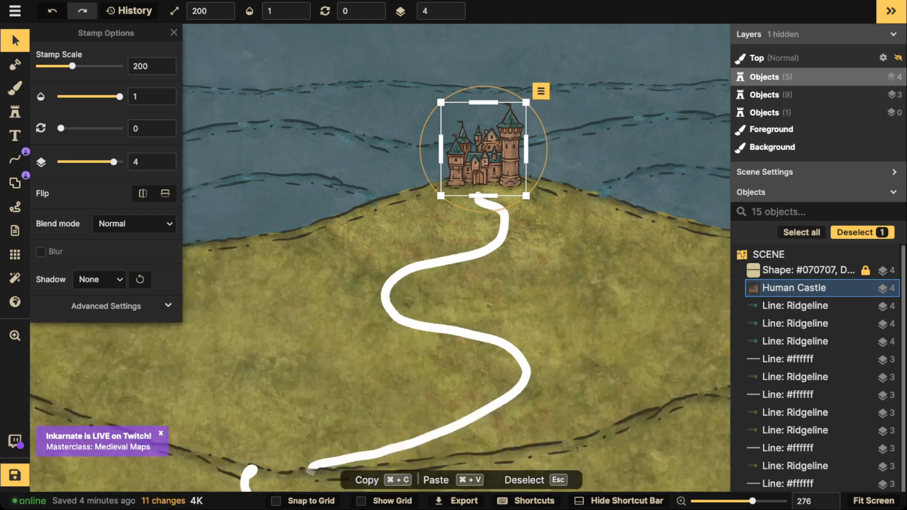
{"action": "left_click_drag", "start_coordinate": [454, 144], "coordinate": [518, 159]}
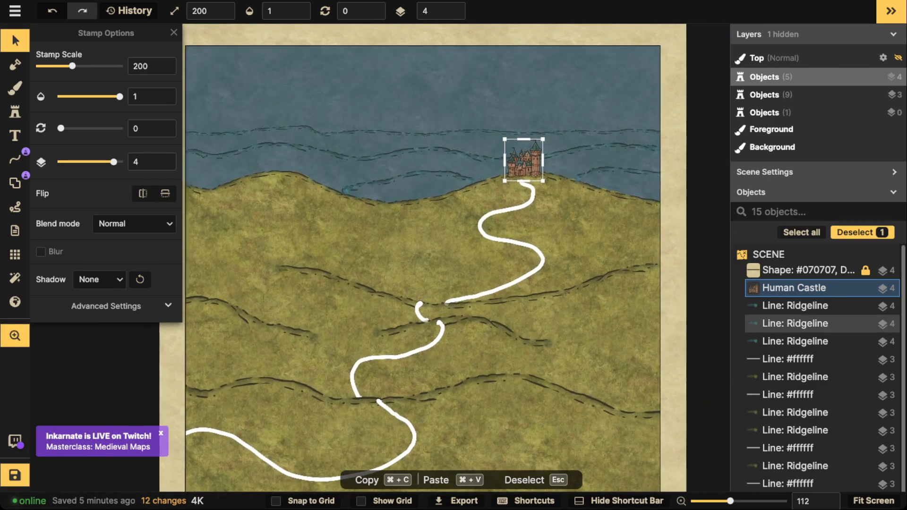
Step: Reduce the Human Castle's scale to 180 and nudge it so its base stays on the hill crest
{"action": "scroll", "coordinate": [519, 160], "scroll_direction": "up", "scroll_amount": 4}
{"action": "scroll", "coordinate": [517, 169], "scroll_direction": "up", "scroll_amount": 3}
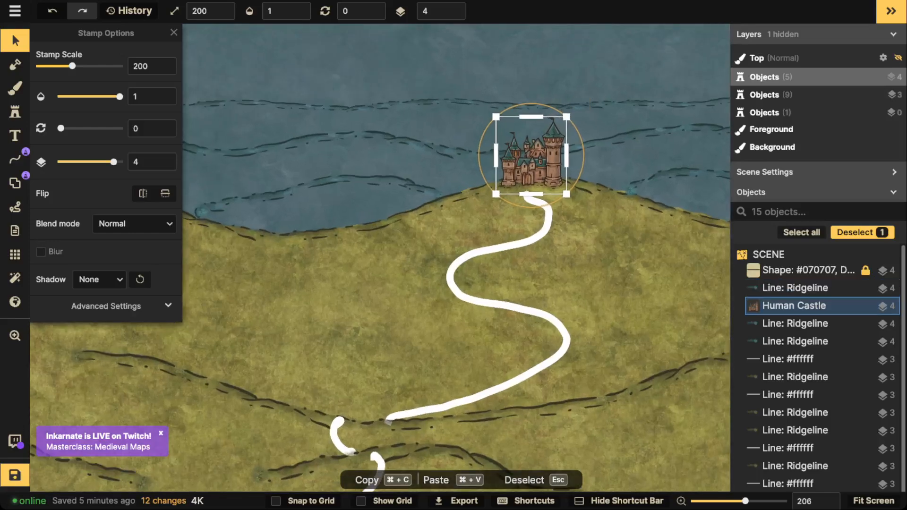
{"action": "key", "text": "["}
{"action": "key", "text": "["}
{"action": "left_click_drag", "start_coordinate": [531, 163], "coordinate": [529, 165]}
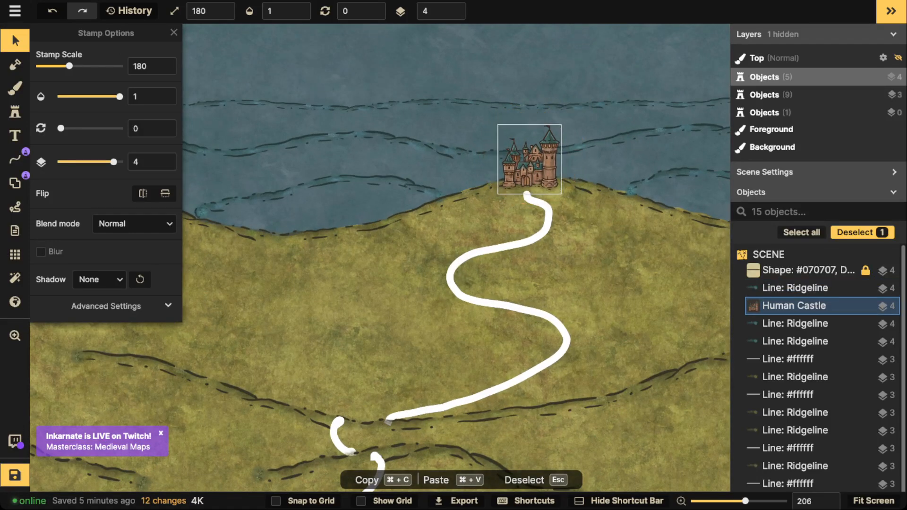
{"action": "key", "text": "Escape"}
{"action": "scroll", "coordinate": [562, 109], "scroll_direction": "down", "scroll_amount": 4}
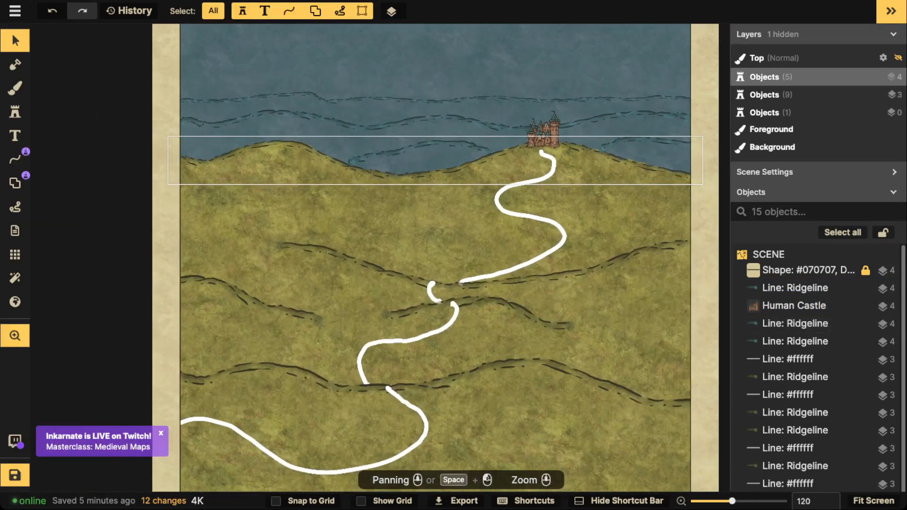
{"action": "left_click", "coordinate": [543, 132]}
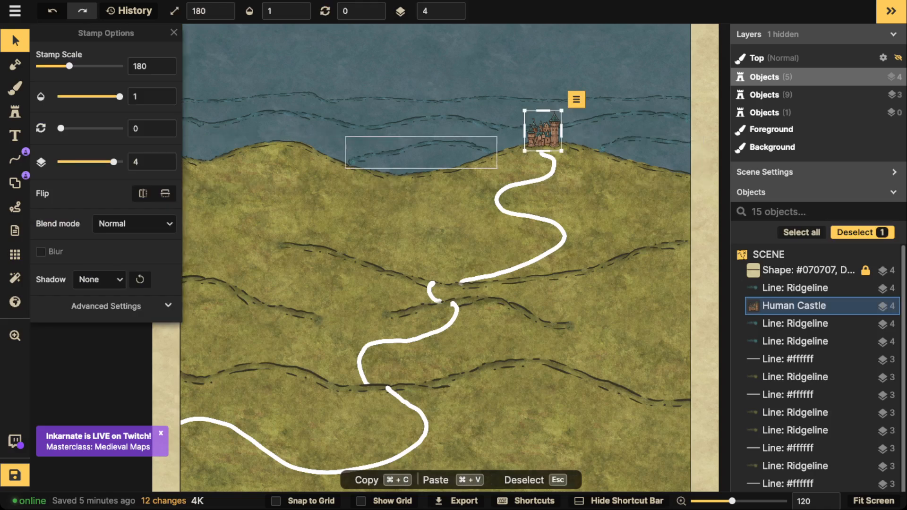
{"action": "key", "text": "Escape"}
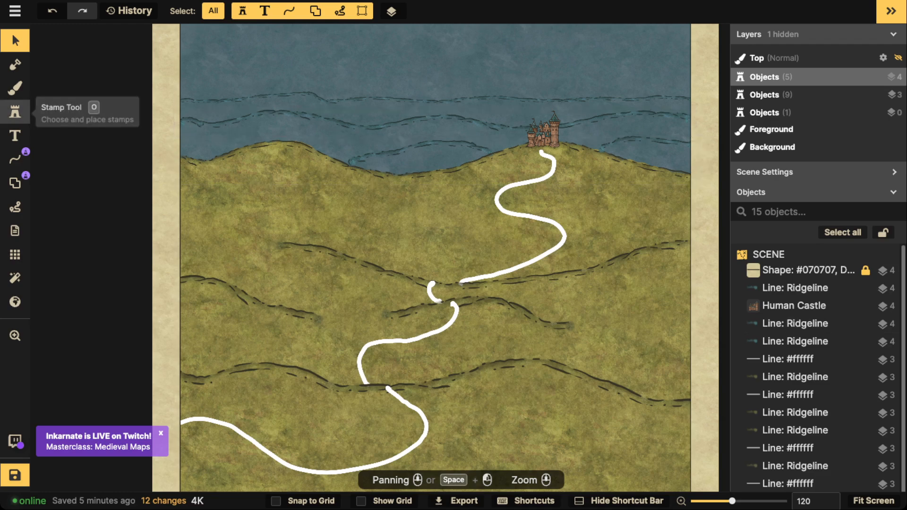
Step: Search the Fantasy World stamp catalog for "tree"
{"action": "left_click", "coordinate": [15, 112]}
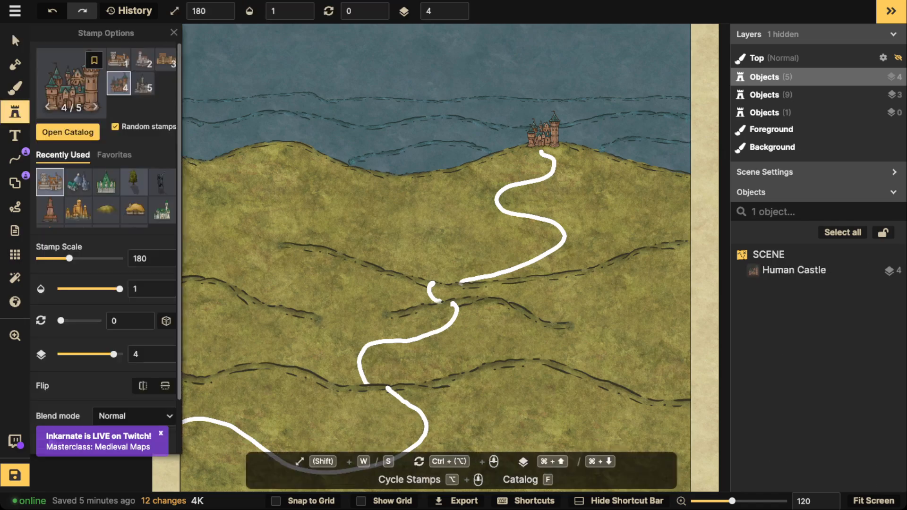
{"action": "left_click", "coordinate": [69, 78]}
{"action": "scroll", "coordinate": [355, 272], "scroll_direction": "up", "scroll_amount": 20}
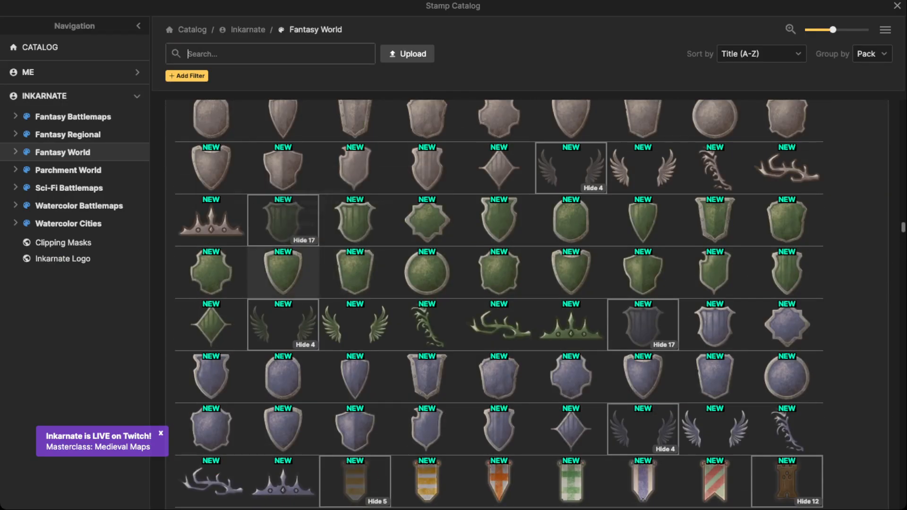
{"action": "scroll", "coordinate": [283, 222], "scroll_direction": "up", "scroll_amount": 5}
{"action": "scroll", "coordinate": [526, 304], "scroll_direction": "up", "scroll_amount": 5}
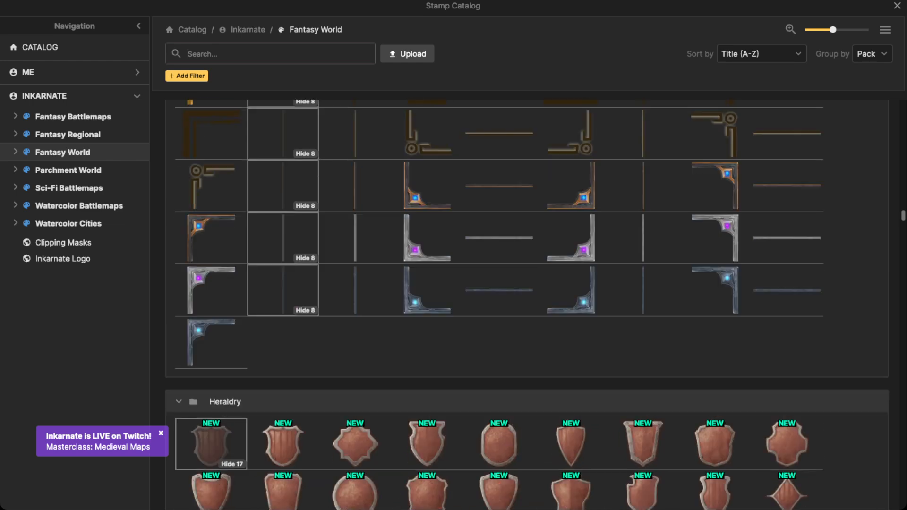
{"action": "left_click", "coordinate": [212, 53]}
{"action": "type", "text": "tree"}
{"action": "key", "text": "Return"}
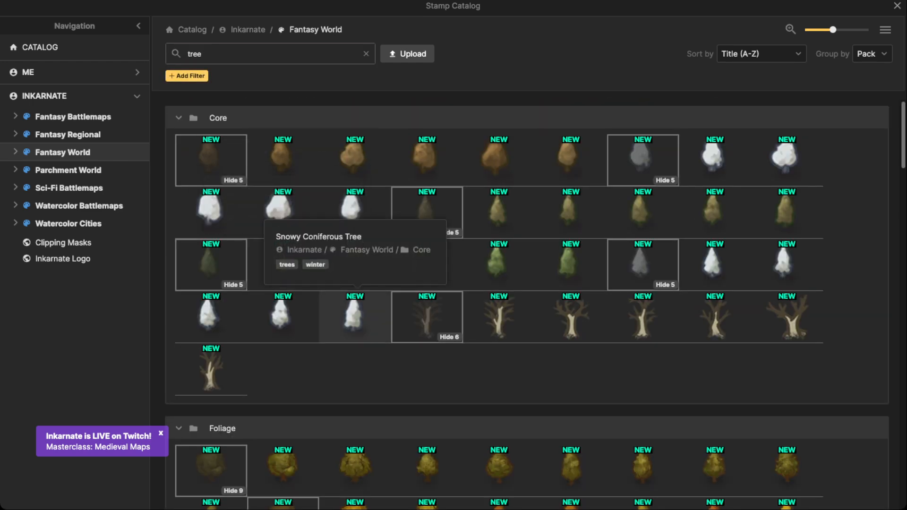
Step: Pick the Green Coniferous Tree stamp from the Core pack in the search results
{"action": "scroll", "coordinate": [331, 265], "scroll_direction": "down", "scroll_amount": 2}
{"action": "scroll", "coordinate": [427, 366], "scroll_direction": "down", "scroll_amount": 8}
{"action": "scroll", "coordinate": [355, 222], "scroll_direction": "up", "scroll_amount": 5}
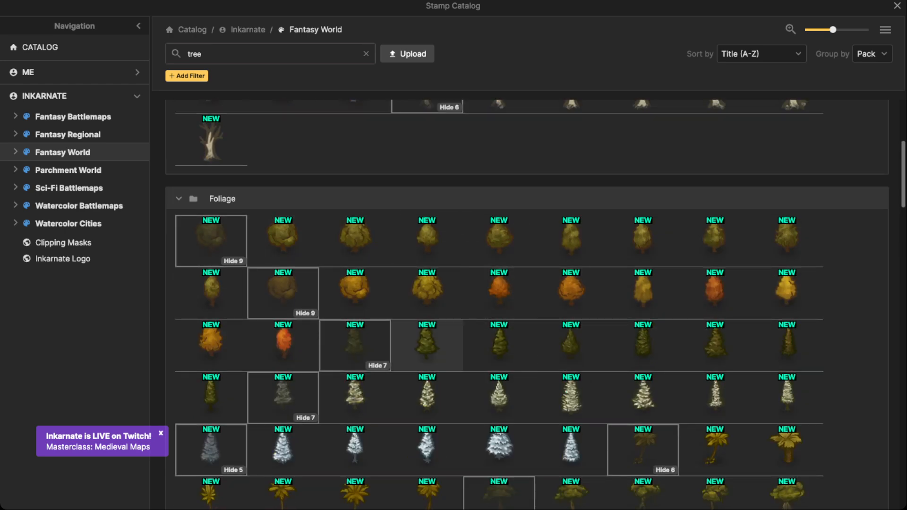
{"action": "scroll", "coordinate": [283, 160], "scroll_direction": "up", "scroll_amount": 5}
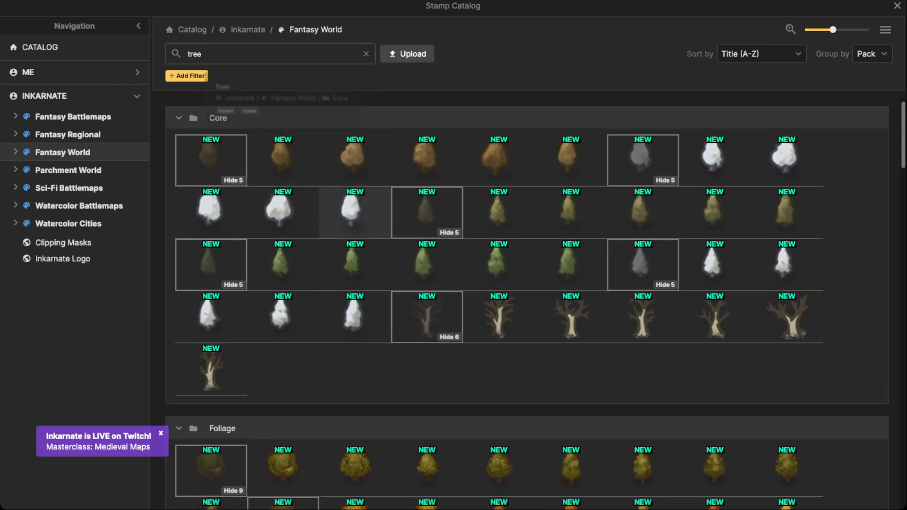
{"action": "left_click", "coordinate": [426, 265]}
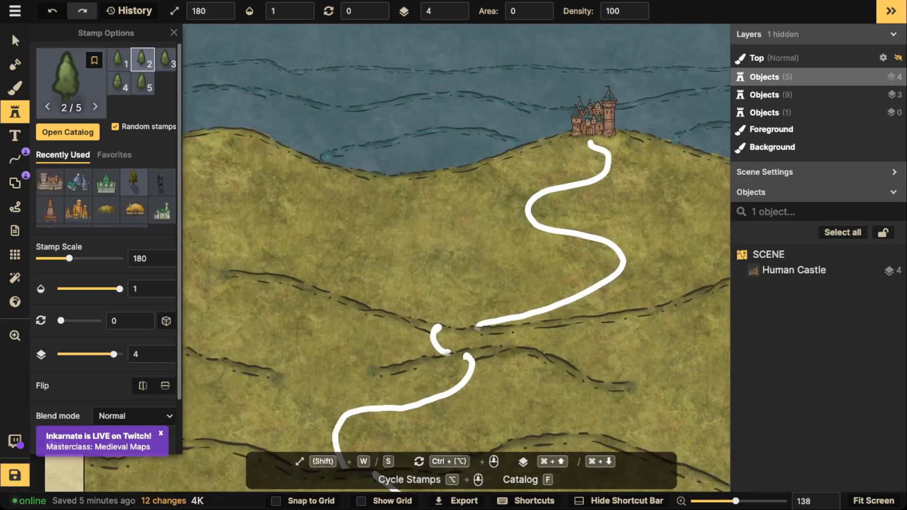
Step: Place a single Green Coniferous Tree on the slope to the left of the castle
{"action": "key", "text": "space"}
{"action": "left_click_drag", "start_coordinate": [538, 119], "coordinate": [315, 137]}
{"action": "scroll", "coordinate": [383, 137], "scroll_direction": "up", "scroll_amount": 5}
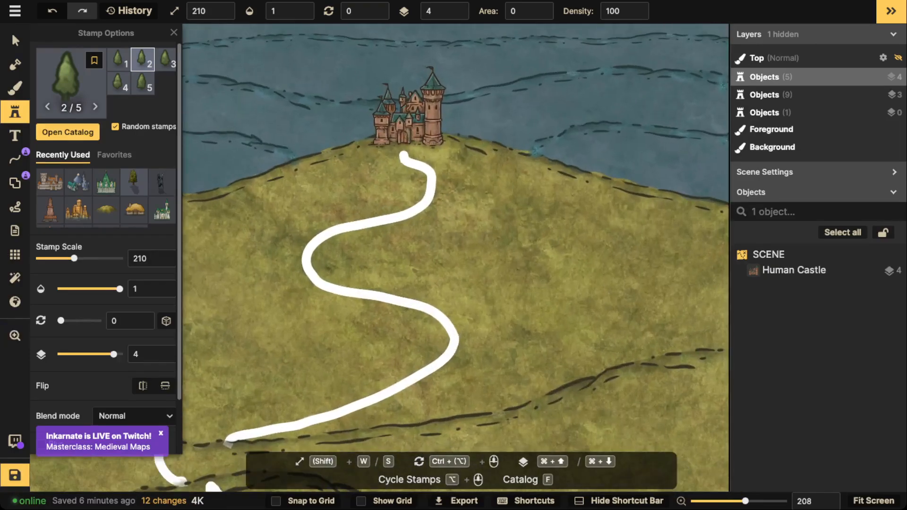
{"action": "left_click", "coordinate": [325, 156]}
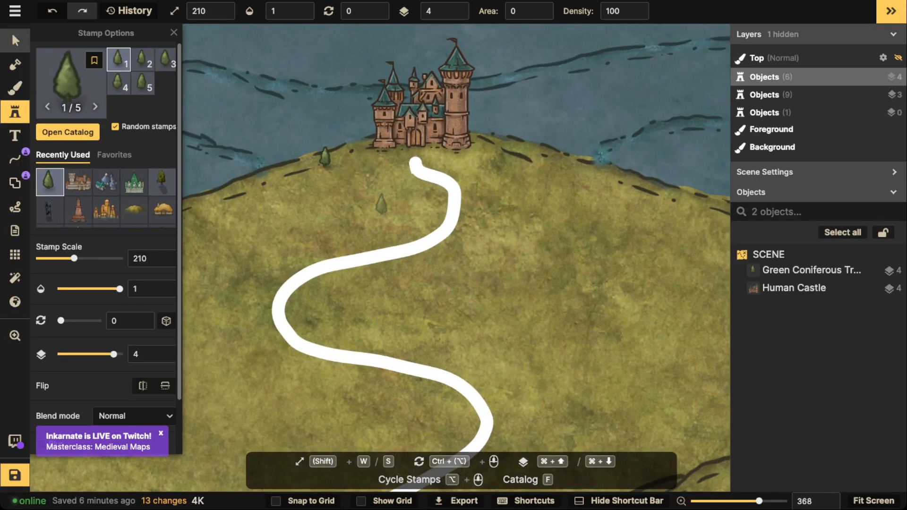
Step: Select the single placed tree and move it slightly along the ridgeline toward the castle
{"action": "left_click", "coordinate": [16, 40]}
{"action": "left_click", "coordinate": [421, 104]}
{"action": "key", "text": "Escape"}
{"action": "left_click", "coordinate": [325, 160]}
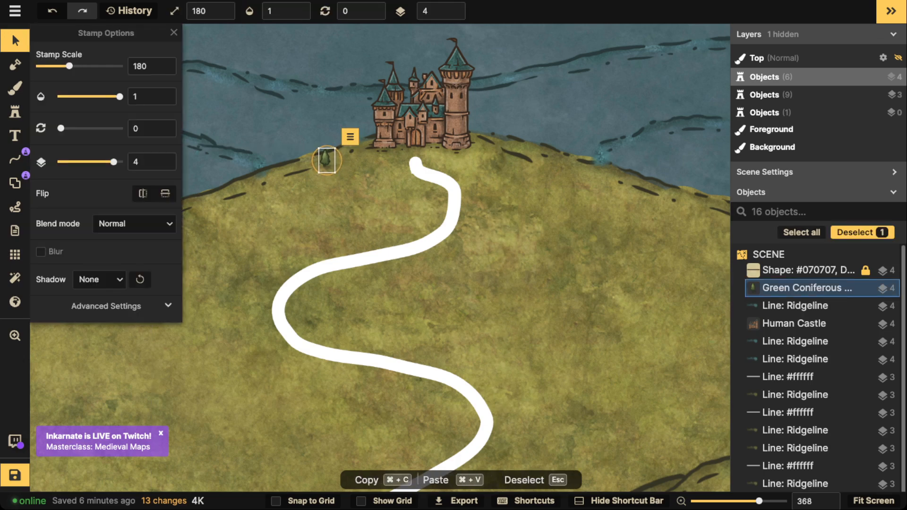
{"action": "left_click_drag", "start_coordinate": [326, 160], "coordinate": [565, 226]}
{"action": "scroll", "coordinate": [304, 177], "scroll_direction": "up", "scroll_amount": 5}
{"action": "scroll", "coordinate": [565, 226], "scroll_direction": "down", "scroll_amount": 5}
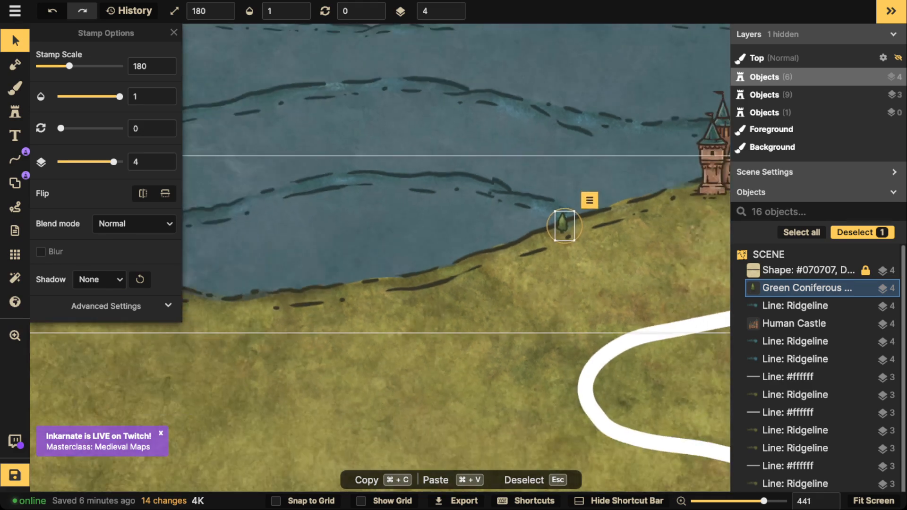
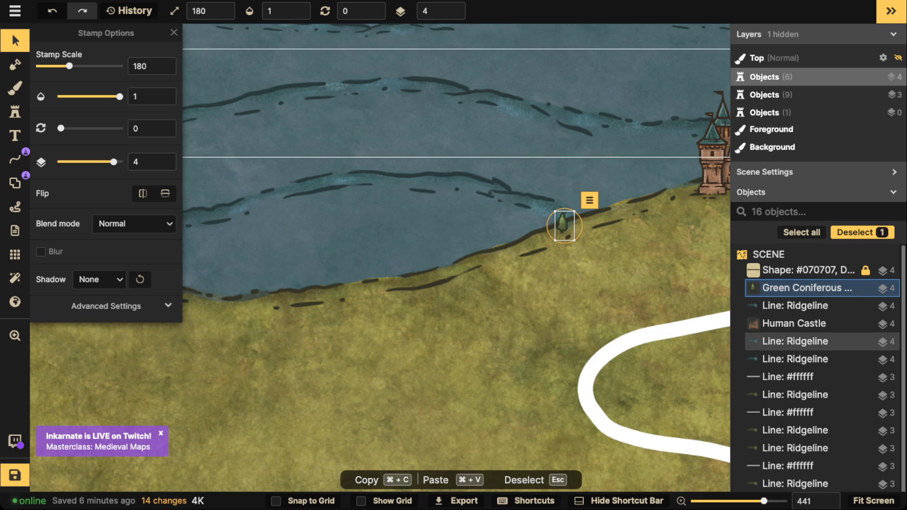
{"action": "left_click_drag", "start_coordinate": [564, 225], "coordinate": [577, 224]}
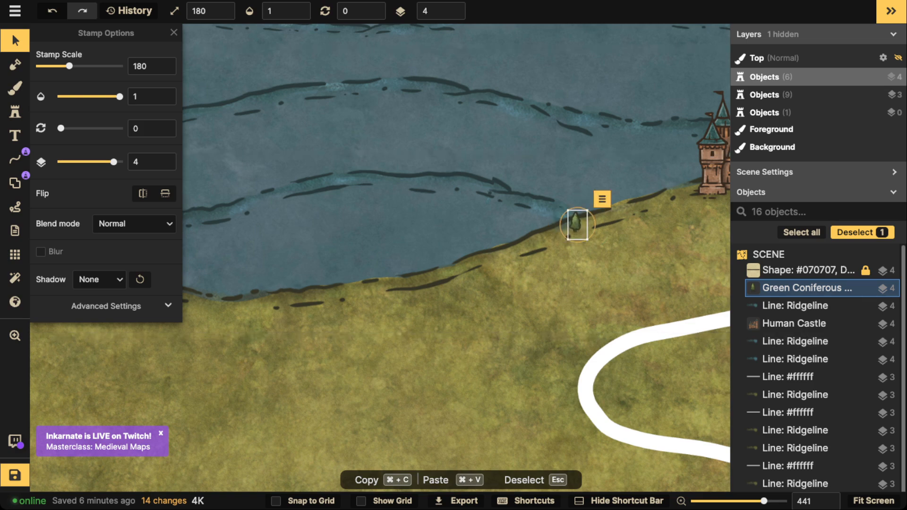
Step: Compare the single tree with the castle's size, and delete the tree from the slope
{"action": "scroll", "coordinate": [510, 206], "scroll_direction": "down", "scroll_amount": 8}
{"action": "key", "text": "space"}
{"action": "left_click_drag", "start_coordinate": [510, 207], "coordinate": [408, 196]}
{"action": "scroll", "coordinate": [409, 196], "scroll_direction": "up", "scroll_amount": 2}
{"action": "key", "text": "space"}
{"action": "scroll", "coordinate": [408, 196], "scroll_direction": "down", "scroll_amount": 2}
{"action": "scroll", "coordinate": [408, 195], "scroll_direction": "up", "scroll_amount": 2}
{"action": "scroll", "coordinate": [409, 203], "scroll_direction": "up", "scroll_amount": 3}
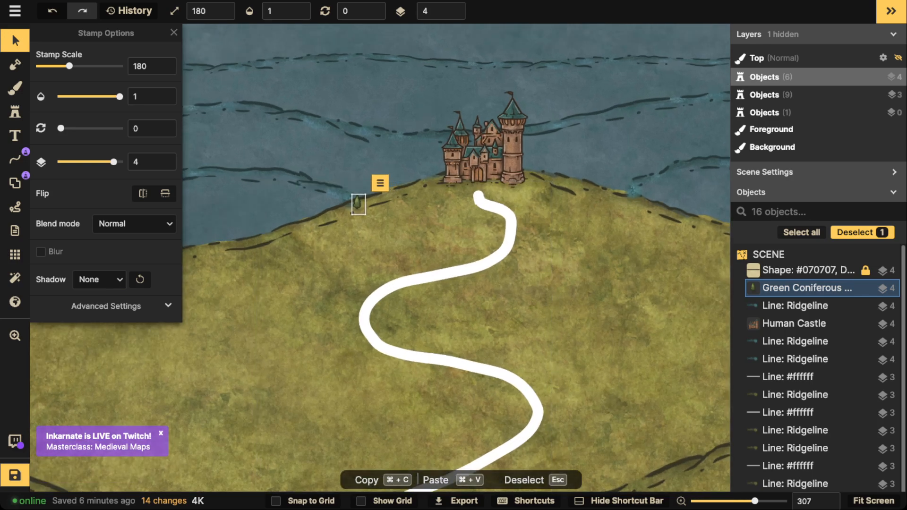
{"action": "key", "text": "Delete"}
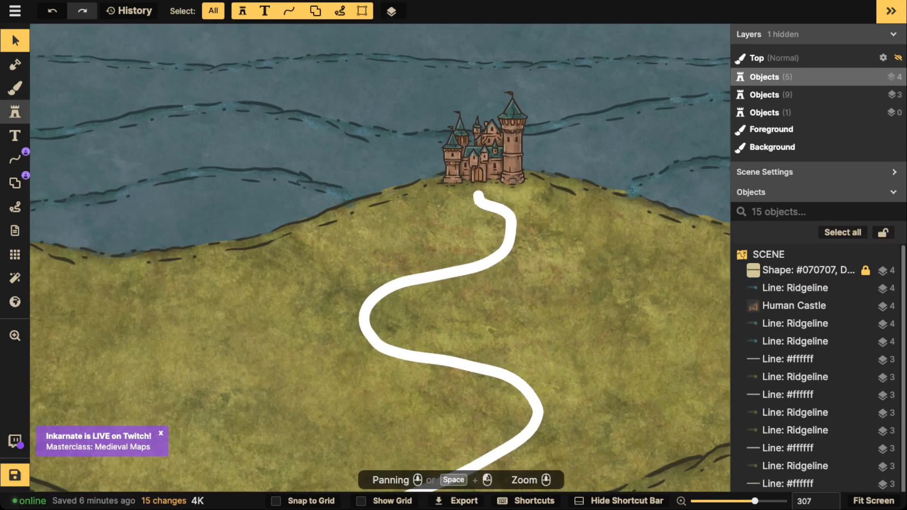
Step: Paint a dense Green Coniferous Tree forest at scale 180 on layer 4 down the slope left of the castle
{"action": "left_click", "coordinate": [15, 112]}
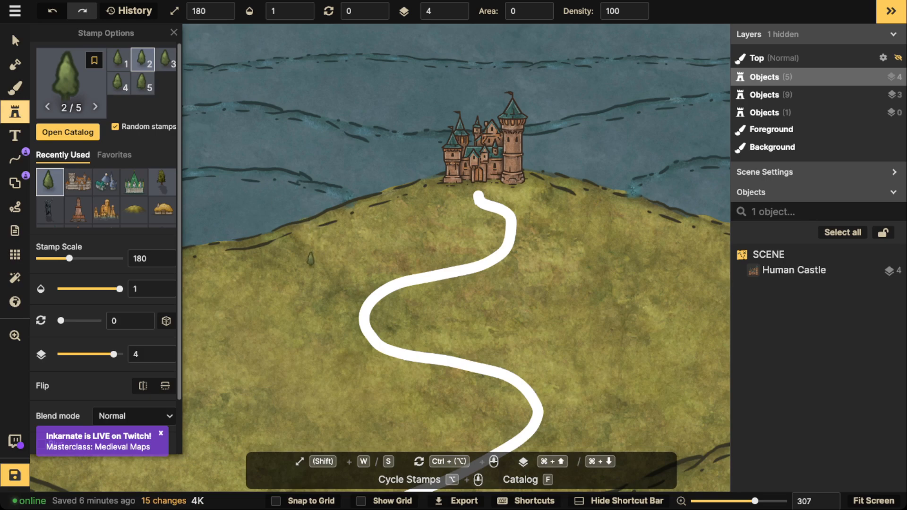
{"action": "mouse_move", "coordinate": [311, 259]}
{"action": "left_mouse_down"}
{"action": "mouse_move", "coordinate": [366, 259]}
{"action": "mouse_move", "coordinate": [315, 258]}
{"action": "mouse_move", "coordinate": [367, 272]}
{"action": "mouse_move", "coordinate": [321, 279]}
{"action": "mouse_move", "coordinate": [352, 282]}
{"action": "mouse_move", "coordinate": [324, 292]}
{"action": "mouse_move", "coordinate": [360, 285]}
{"action": "left_mouse_up"}
{"action": "key", "text": "super+z"}
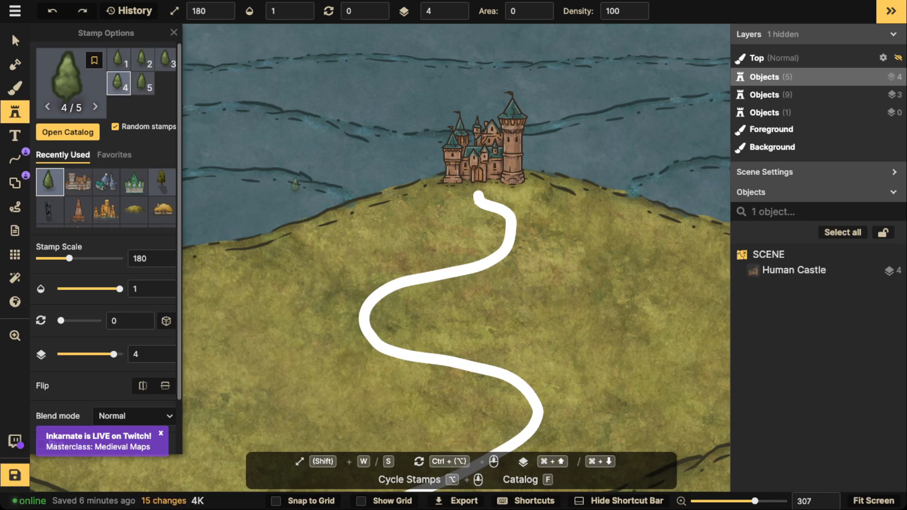
{"action": "mouse_move", "coordinate": [339, 204]}
{"action": "left_mouse_down"}
{"action": "mouse_move", "coordinate": [383, 192]}
{"action": "mouse_move", "coordinate": [358, 204]}
{"action": "mouse_move", "coordinate": [405, 215]}
{"action": "mouse_move", "coordinate": [311, 218]}
{"action": "mouse_move", "coordinate": [370, 229]}
{"action": "mouse_move", "coordinate": [399, 204]}
{"action": "mouse_move", "coordinate": [421, 215]}
{"action": "mouse_move", "coordinate": [344, 241]}
{"action": "mouse_move", "coordinate": [381, 244]}
{"action": "mouse_move", "coordinate": [376, 254]}
{"action": "mouse_move", "coordinate": [397, 257]}
{"action": "mouse_move", "coordinate": [318, 258]}
{"action": "mouse_move", "coordinate": [341, 269]}
{"action": "mouse_move", "coordinate": [336, 275]}
{"action": "mouse_move", "coordinate": [308, 270]}
{"action": "left_mouse_up"}
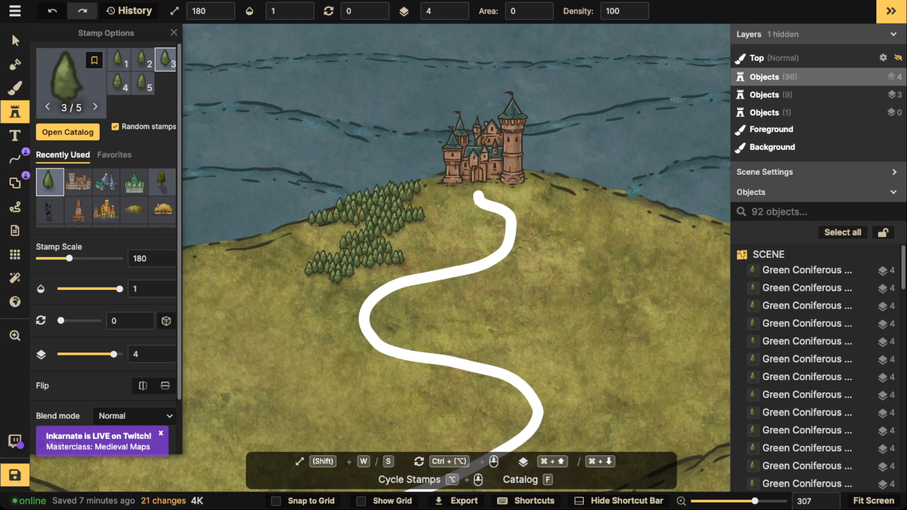
{"action": "left_click_drag", "start_coordinate": [403, 202], "coordinate": [362, 205]}
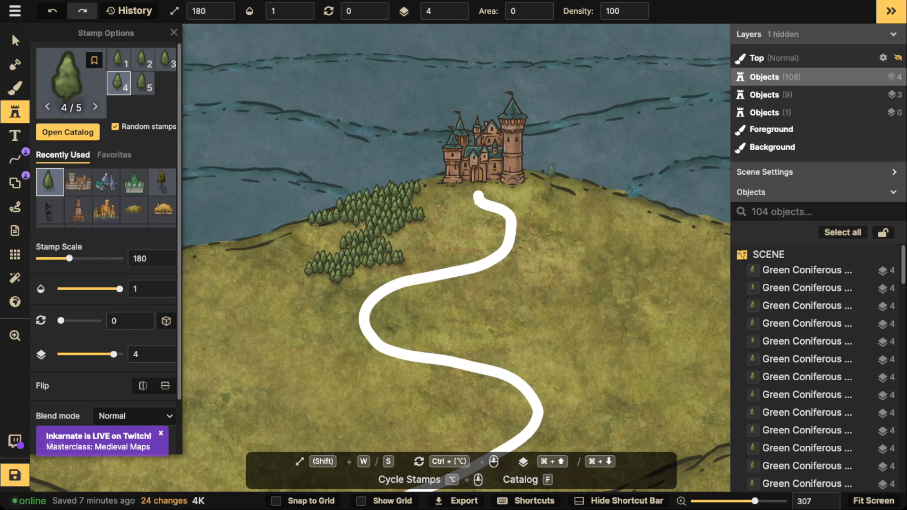
Step: Paint one tree cluster on the slope right of the castle and another farther left along the hill crest
{"action": "mouse_move", "coordinate": [615, 190]}
{"action": "left_mouse_down"}
{"action": "mouse_move", "coordinate": [578, 190]}
{"action": "mouse_move", "coordinate": [630, 194]}
{"action": "mouse_move", "coordinate": [617, 205]}
{"action": "mouse_move", "coordinate": [632, 211]}
{"action": "mouse_move", "coordinate": [653, 206]}
{"action": "mouse_move", "coordinate": [596, 209]}
{"action": "mouse_move", "coordinate": [622, 222]}
{"action": "left_mouse_up"}
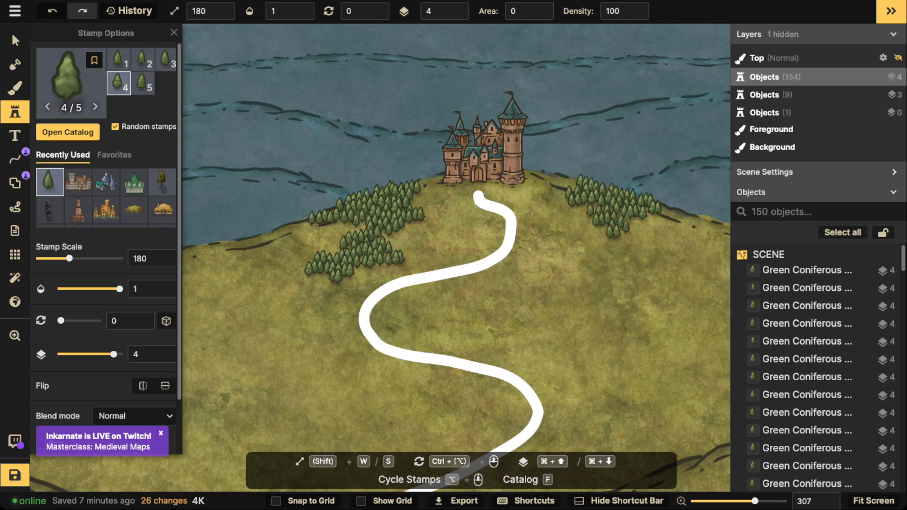
{"action": "left_click_drag", "start_coordinate": [240, 240], "coordinate": [274, 237]}
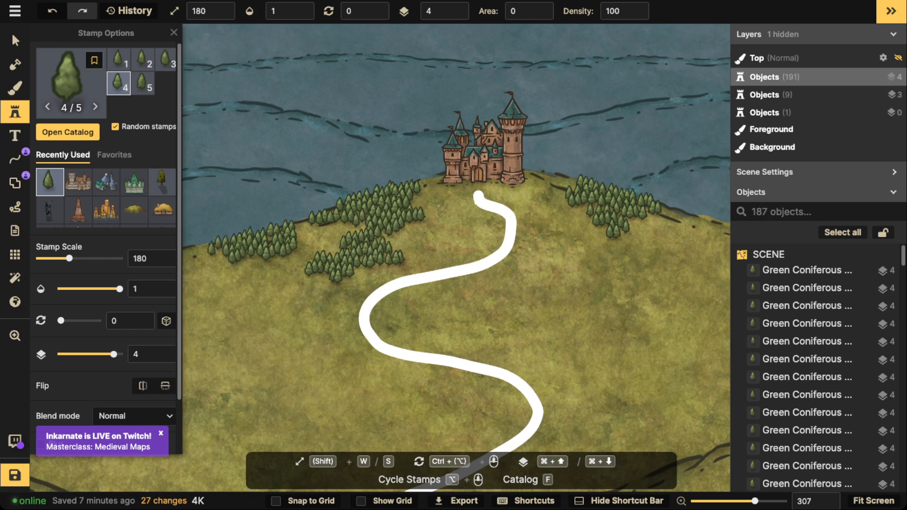
{"action": "left_click", "coordinate": [479, 235]}
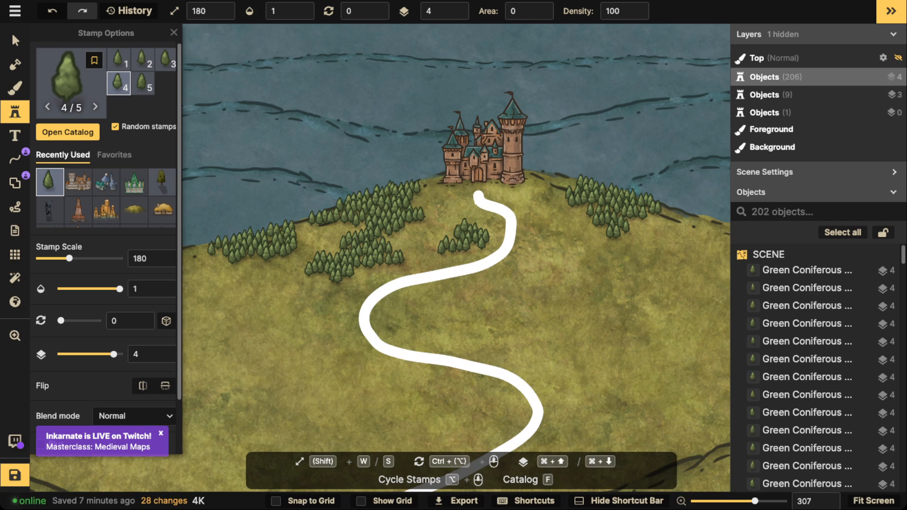
{"action": "key", "text": "super+z"}
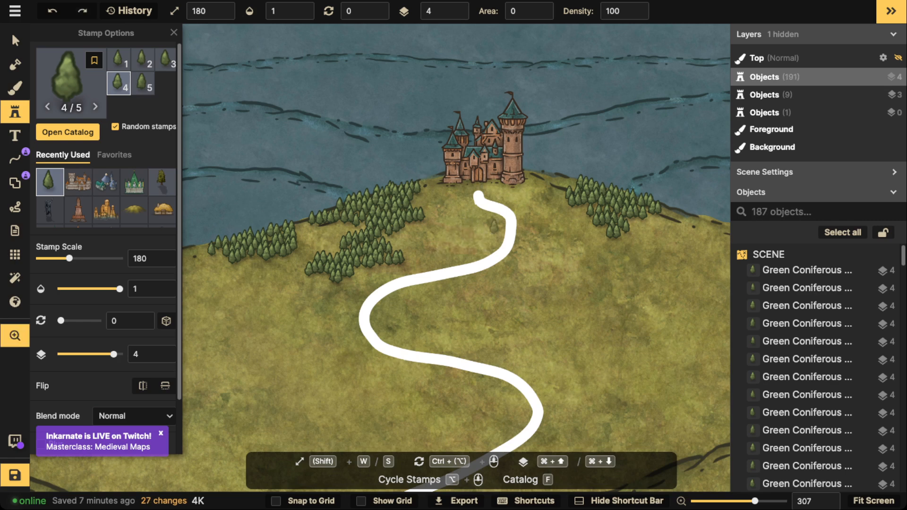
Step: Add small groups of trees just right of the castle and farther down the right side of the crest
{"action": "scroll", "coordinate": [471, 233], "scroll_direction": "right", "scroll_amount": 5}
{"action": "mouse_move", "coordinate": [396, 173]}
{"action": "left_mouse_down"}
{"action": "mouse_move", "coordinate": [407, 177]}
{"action": "mouse_move", "coordinate": [399, 182]}
{"action": "left_mouse_up"}
{"action": "left_click_drag", "start_coordinate": [495, 277], "coordinate": [592, 284]}
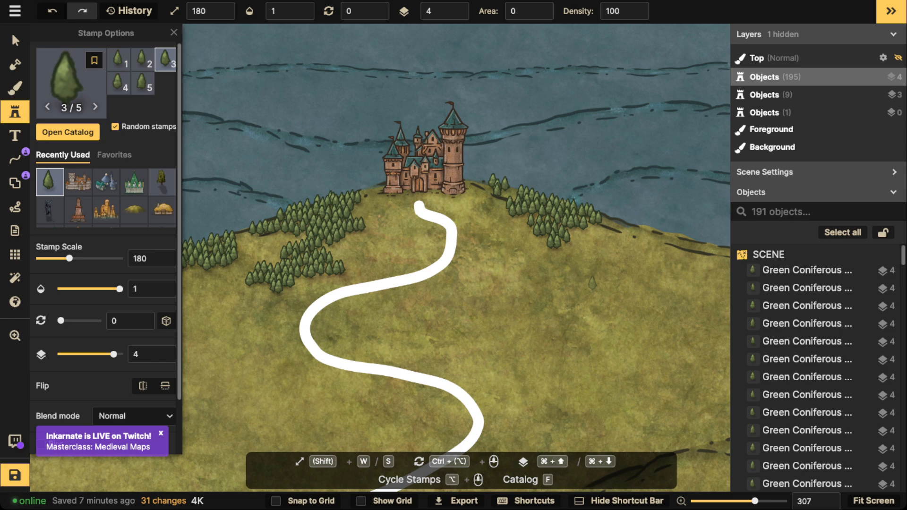
{"action": "left_click_drag", "start_coordinate": [625, 226], "coordinate": [632, 232]}
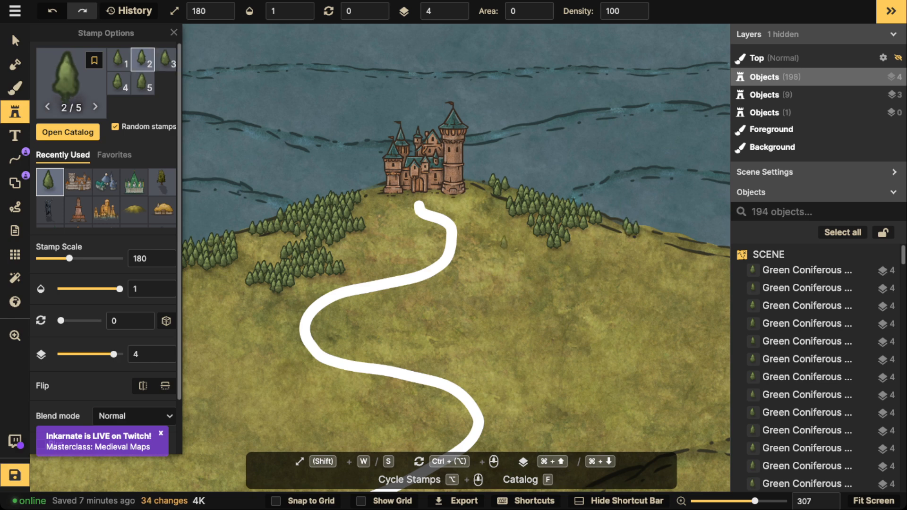
Step: Add small pairs of coniferous trees on the open slope on both sides of the road below the castle
{"action": "mouse_move", "coordinate": [504, 243]}
{"action": "left_mouse_down"}
{"action": "mouse_move", "coordinate": [580, 259]}
{"action": "mouse_move", "coordinate": [590, 253]}
{"action": "left_mouse_up"}
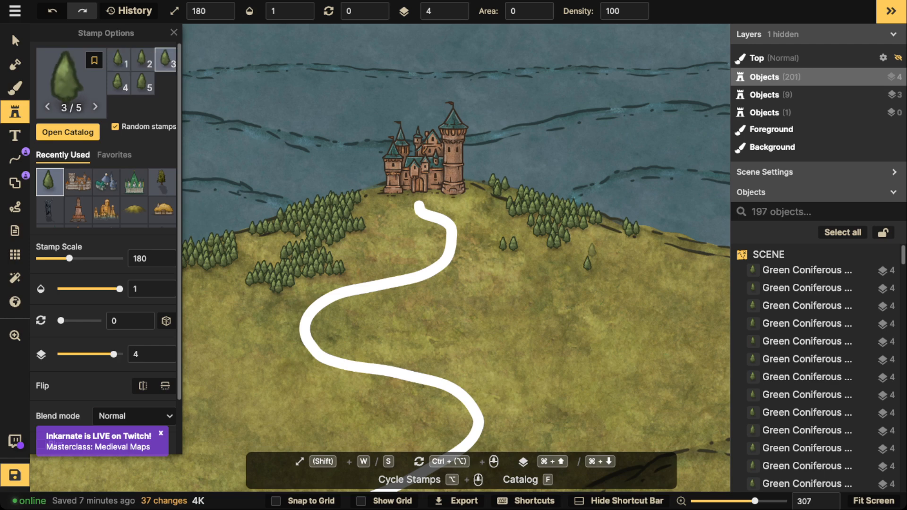
{"action": "left_click", "coordinate": [588, 264]}
{"action": "mouse_move", "coordinate": [378, 235]}
{"action": "left_mouse_down"}
{"action": "mouse_move", "coordinate": [459, 227]}
{"action": "mouse_move", "coordinate": [460, 236]}
{"action": "left_mouse_up"}
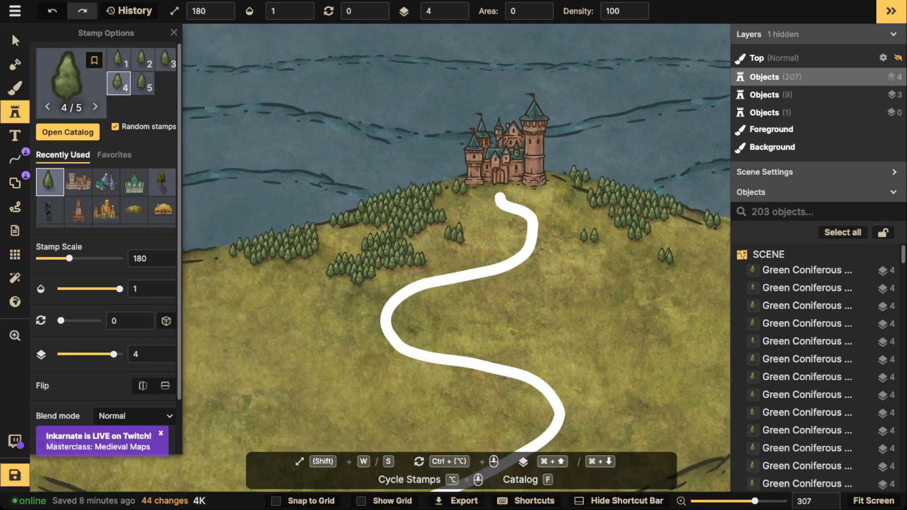
Step: Add small groups of coniferous trees below and beyond the edges of the forest on the slope left of the castle
{"action": "left_click_drag", "start_coordinate": [263, 273], "coordinate": [268, 272]}
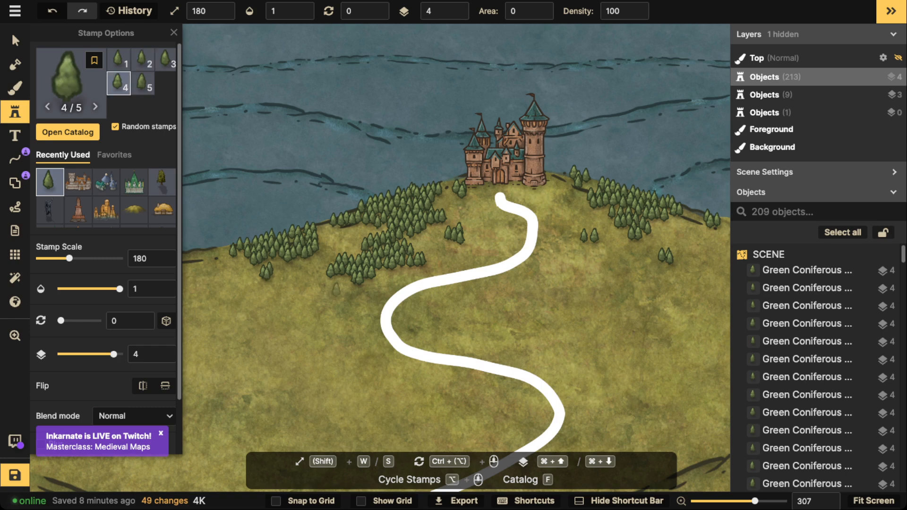
{"action": "left_click", "coordinate": [337, 293]}
{"action": "left_click", "coordinate": [216, 266]}
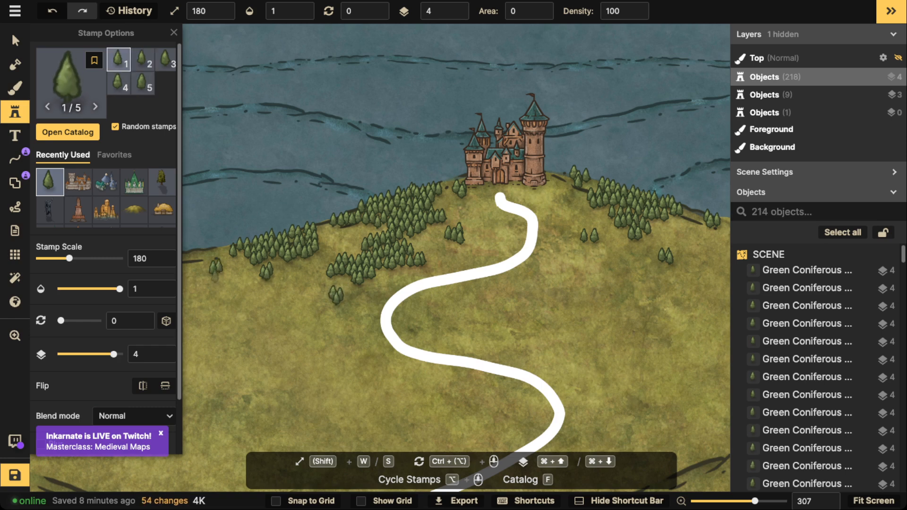
{"action": "left_click", "coordinate": [215, 277]}
Step: Scatter single coniferous trees around the far left forest, along its crest and in the gap toward the castle's forest
{"action": "key", "text": "space"}
{"action": "left_click_drag", "start_coordinate": [216, 271], "coordinate": [312, 264]}
{"action": "left_click", "coordinate": [272, 254]}
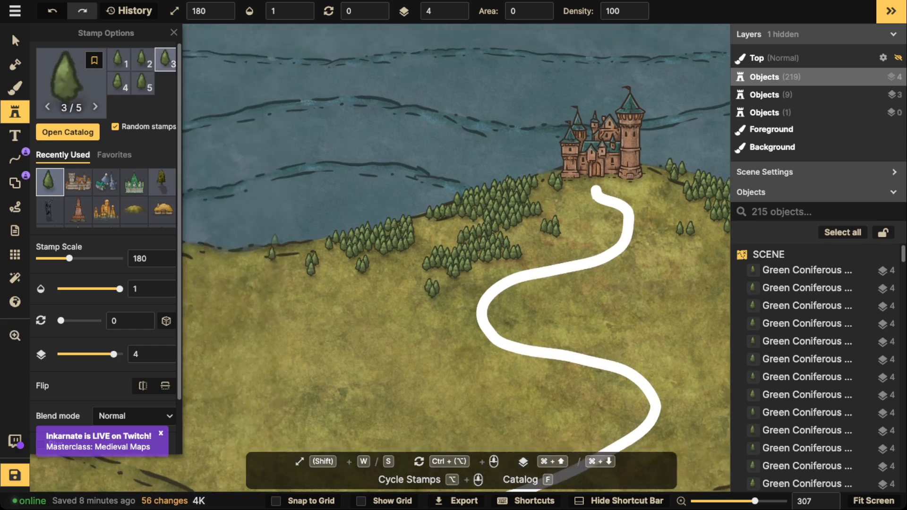
{"action": "left_click", "coordinate": [303, 241]}
{"action": "left_click", "coordinate": [343, 275]}
{"action": "left_click", "coordinate": [411, 258]}
{"action": "left_click", "coordinate": [392, 283]}
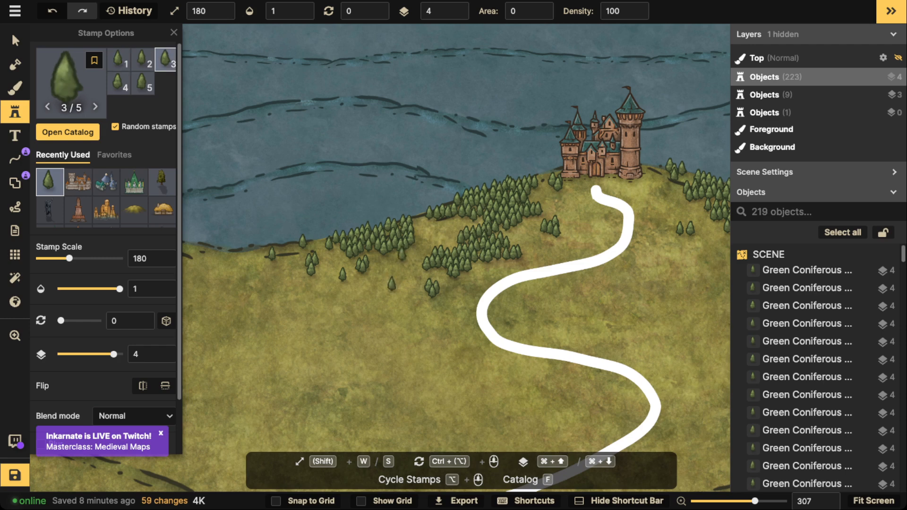
{"action": "left_click", "coordinate": [462, 214]}
{"action": "left_click", "coordinate": [456, 224]}
{"action": "left_click", "coordinate": [422, 214]}
Step: Scatter single coniferous trees around the forest right of the castle and beside both of the castle's side walls
{"action": "key", "text": "space"}
{"action": "left_click_drag", "start_coordinate": [605, 242], "coordinate": [459, 242]}
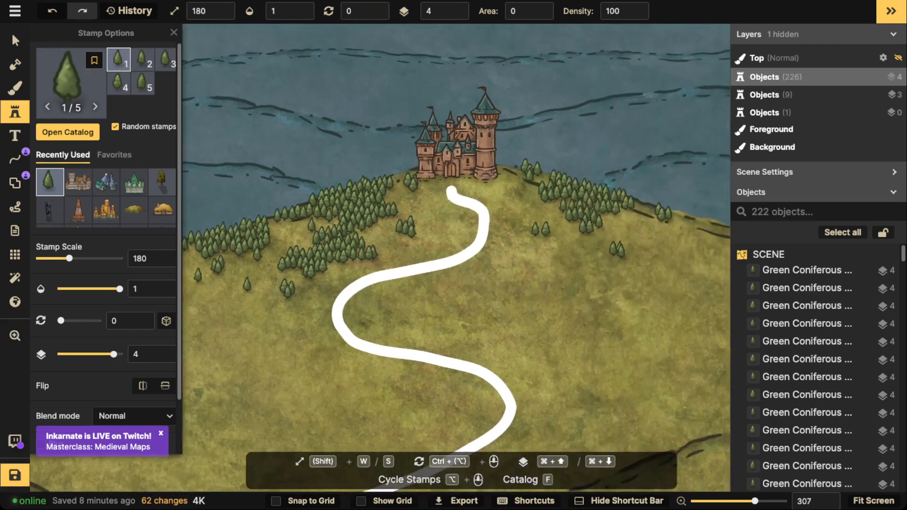
{"action": "left_click", "coordinate": [566, 241]}
{"action": "left_click", "coordinate": [631, 224]}
{"action": "left_click", "coordinate": [652, 230]}
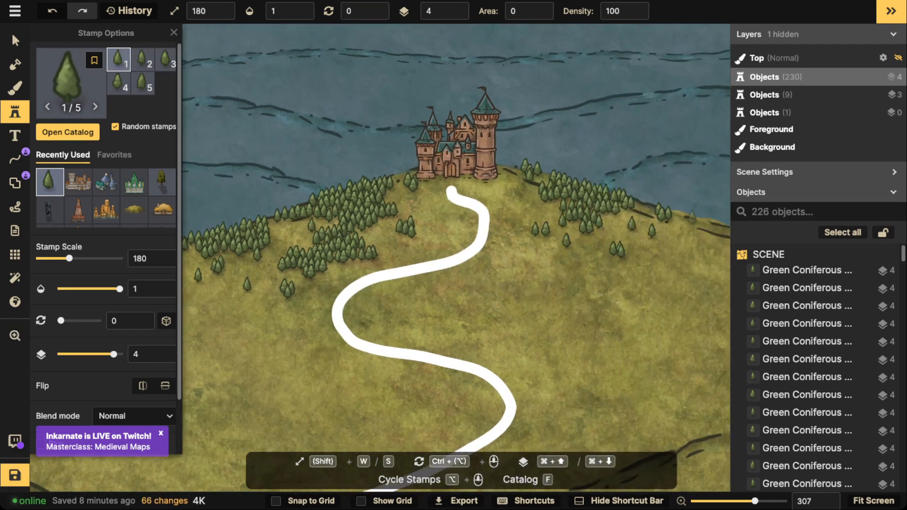
{"action": "left_click", "coordinate": [692, 218]}
{"action": "left_click", "coordinate": [519, 181]}
{"action": "left_click", "coordinate": [509, 168]}
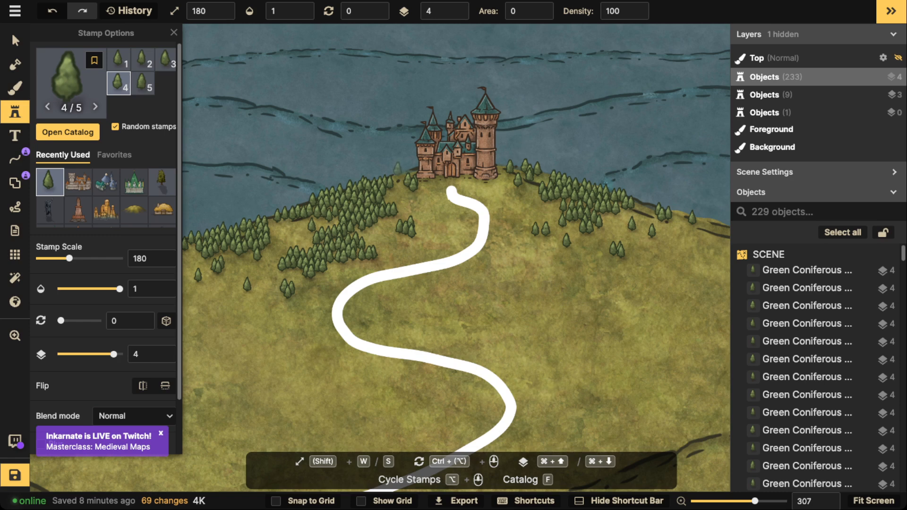
{"action": "left_click", "coordinate": [398, 170]}
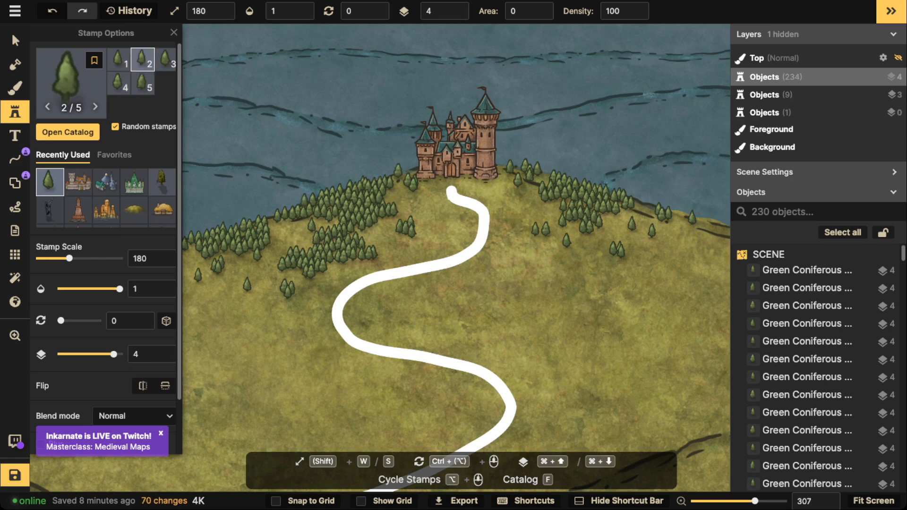
{"action": "left_click", "coordinate": [380, 204]}
Step: Choose the orange Sequoia stamp from the catalog's tree results and place one above the forest left of the castle
{"action": "left_click", "coordinate": [71, 83]}
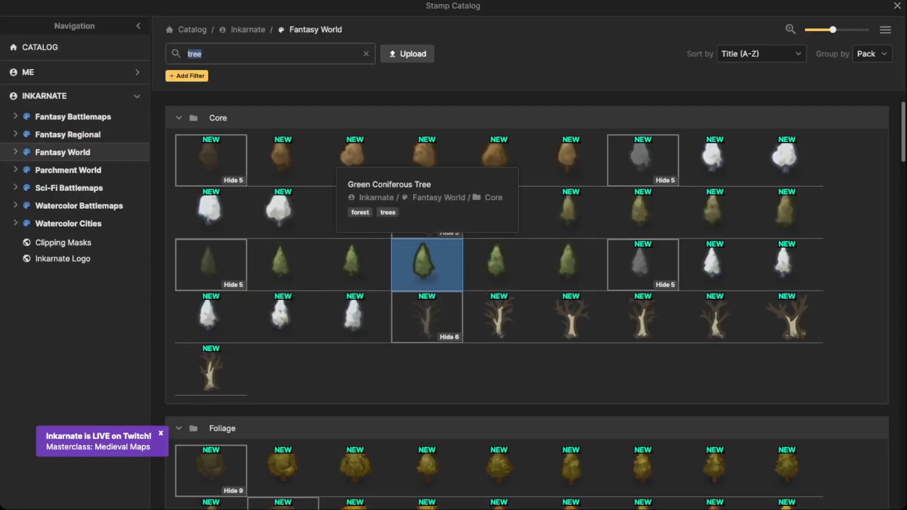
{"action": "scroll", "coordinate": [355, 378], "scroll_direction": "down", "scroll_amount": 2}
{"action": "scroll", "coordinate": [354, 378], "scroll_direction": "down", "scroll_amount": 15}
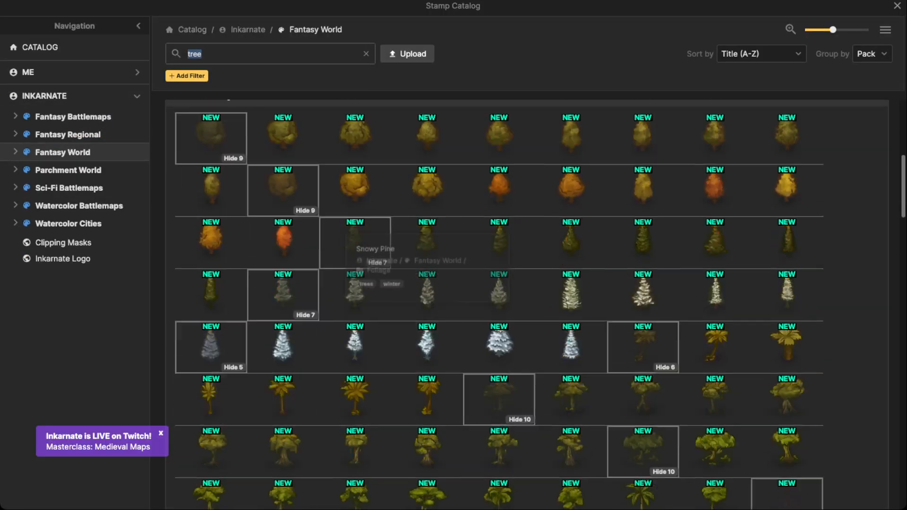
{"action": "scroll", "coordinate": [499, 333], "scroll_direction": "down", "scroll_amount": 12}
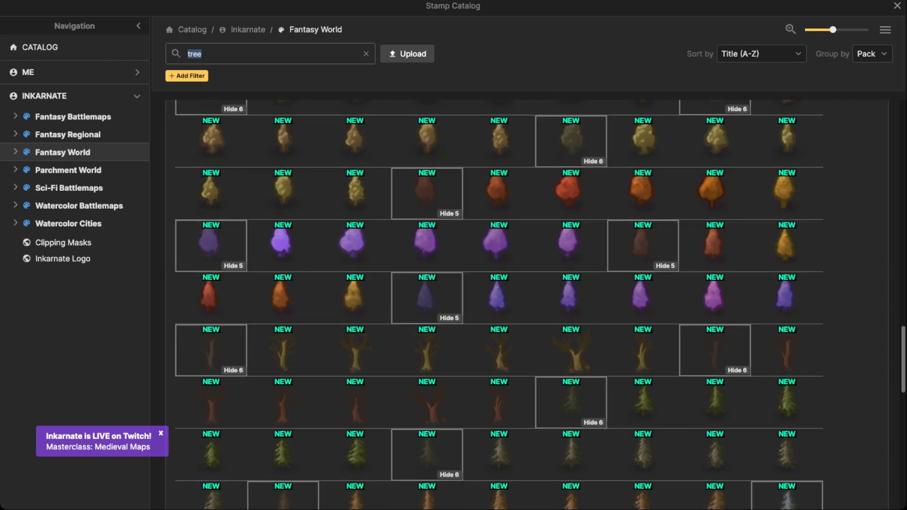
{"action": "scroll", "coordinate": [499, 333], "scroll_direction": "down", "scroll_amount": 6}
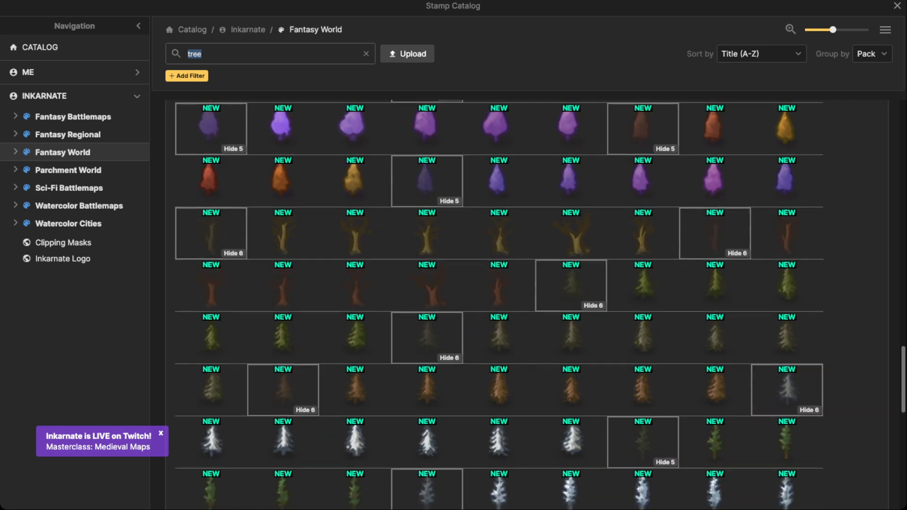
{"action": "left_click", "coordinate": [426, 354]}
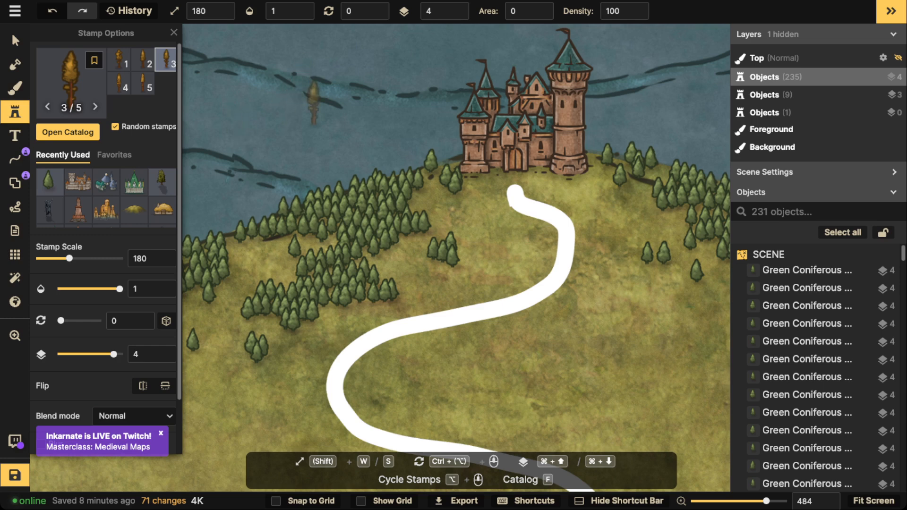
{"action": "left_click", "coordinate": [292, 137]}
Step: Set the sequoia's hue to 28 and move it onto the crest of the forest left of the castle
{"action": "left_click", "coordinate": [15, 41]}
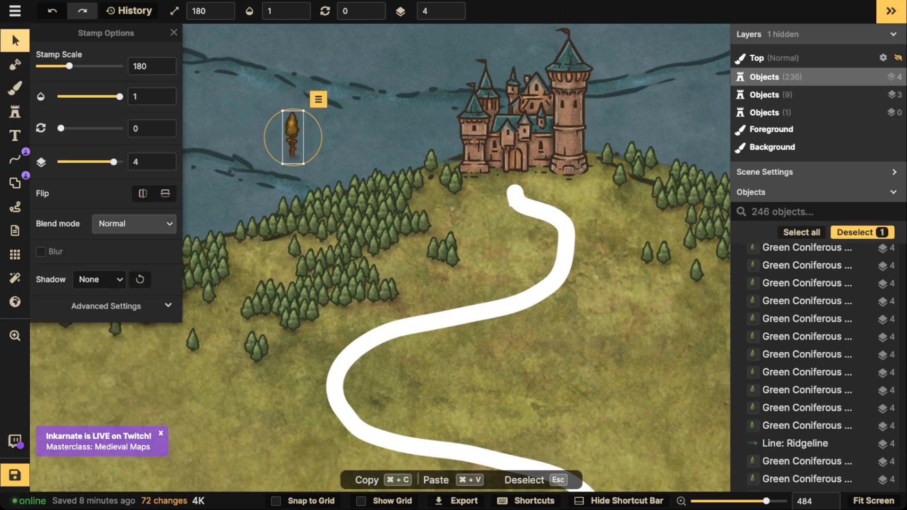
{"action": "left_click", "coordinate": [106, 306]}
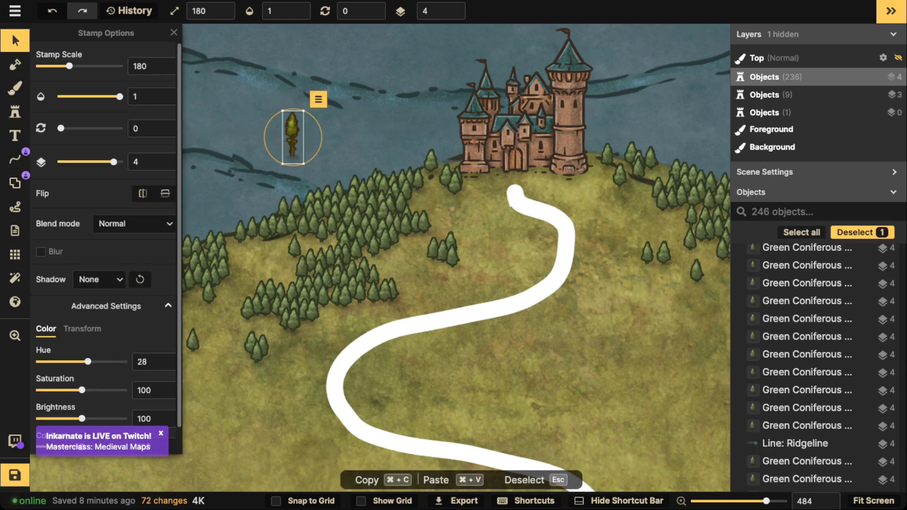
{"action": "left_click_drag", "start_coordinate": [293, 137], "coordinate": [345, 171]}
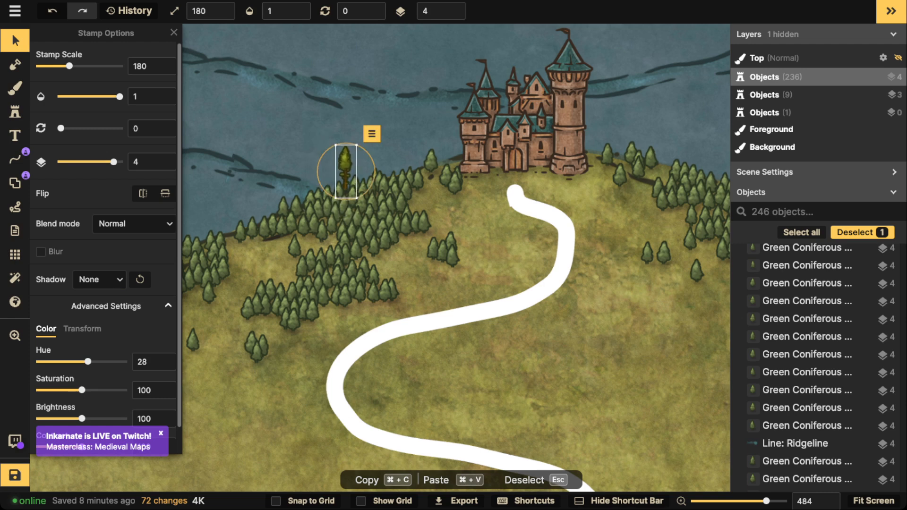
Step: Place green-tinted sequoias along the crest of the castle's left forest and in a cluster above the far left forest
{"action": "left_click", "coordinate": [15, 112]}
{"action": "left_click", "coordinate": [321, 176]}
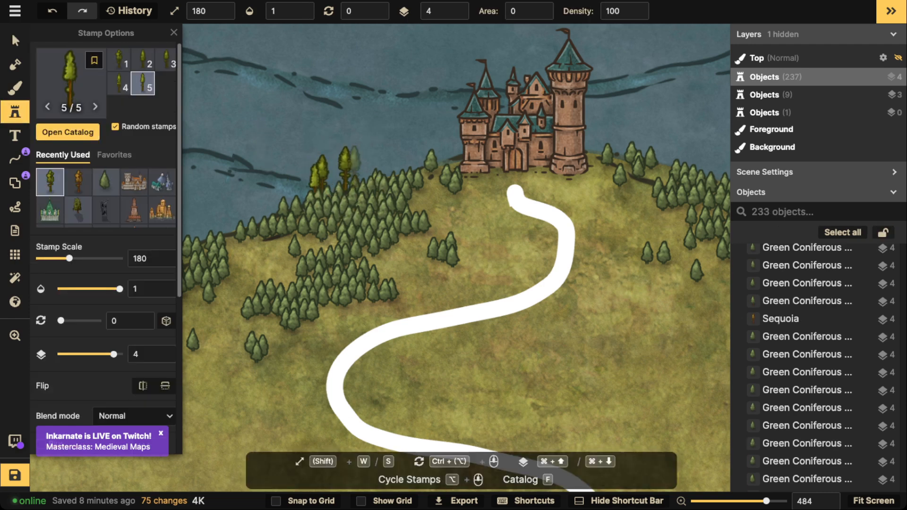
{"action": "left_click", "coordinate": [372, 169]}
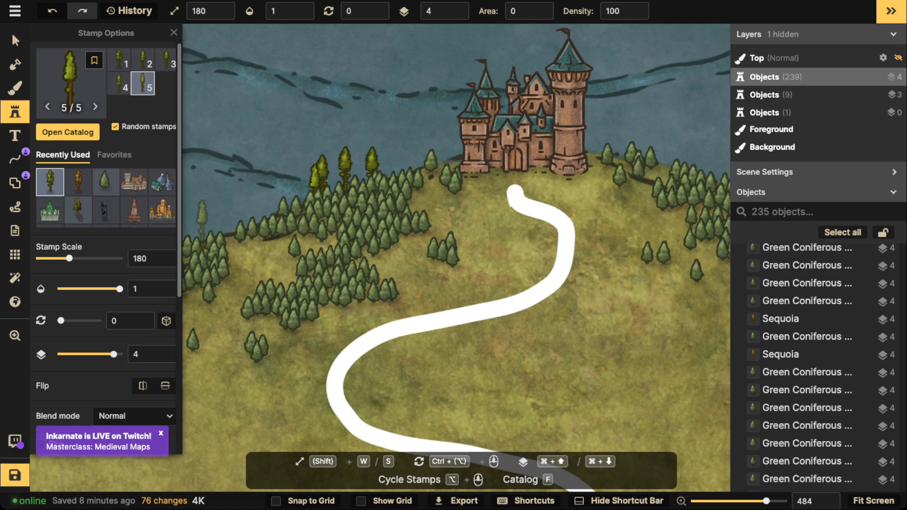
{"action": "key", "text": "space"}
{"action": "left_click_drag", "start_coordinate": [201, 223], "coordinate": [319, 156]}
{"action": "left_click", "coordinate": [270, 165]}
{"action": "left_click", "coordinate": [280, 166]}
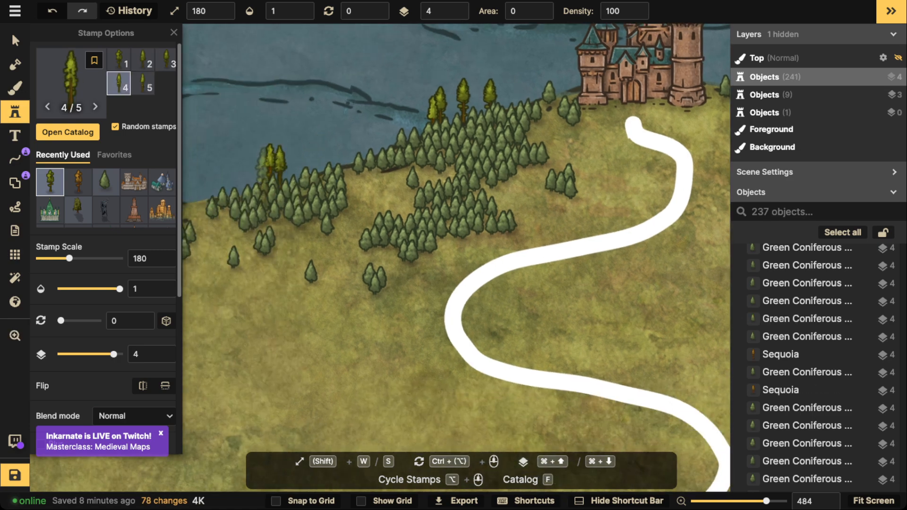
{"action": "left_click", "coordinate": [263, 171]}
{"action": "left_click", "coordinate": [298, 173]}
Step: Place a cluster of green-tinted sequoias in the forest on the slope right of the castle
{"action": "key", "text": "space"}
{"action": "left_click_drag", "start_coordinate": [662, 111], "coordinate": [392, 154]}
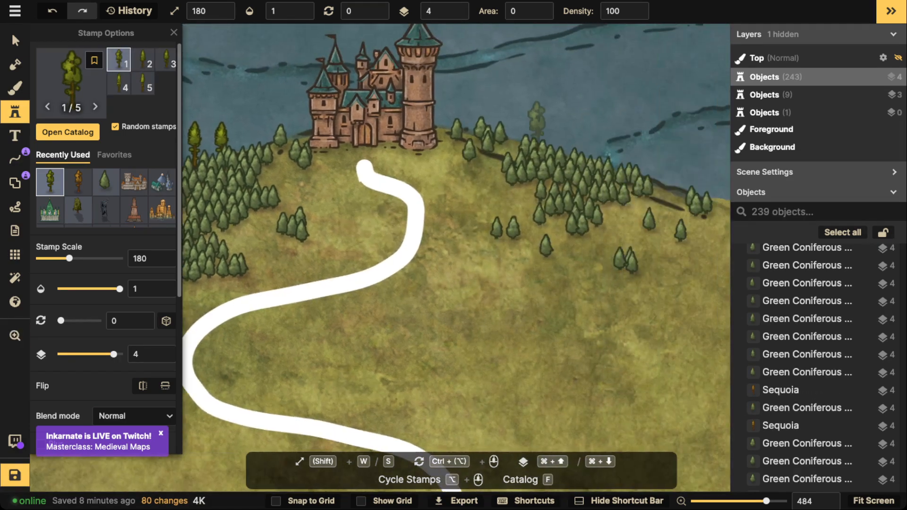
{"action": "left_click", "coordinate": [561, 163]}
{"action": "left_click", "coordinate": [567, 168]}
{"action": "left_click", "coordinate": [573, 171]}
{"action": "left_click", "coordinate": [582, 174]}
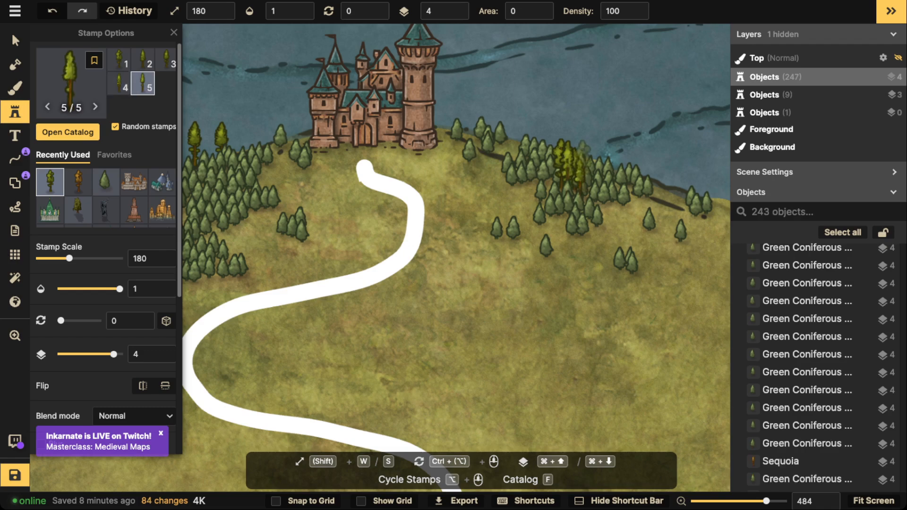
{"action": "left_click", "coordinate": [591, 141]}
Step: Add more green-tinted sequoias within the upper and lower parts of the forest left of the castle
{"action": "key", "text": "space"}
{"action": "left_click_drag", "start_coordinate": [359, 163], "coordinate": [443, 152]}
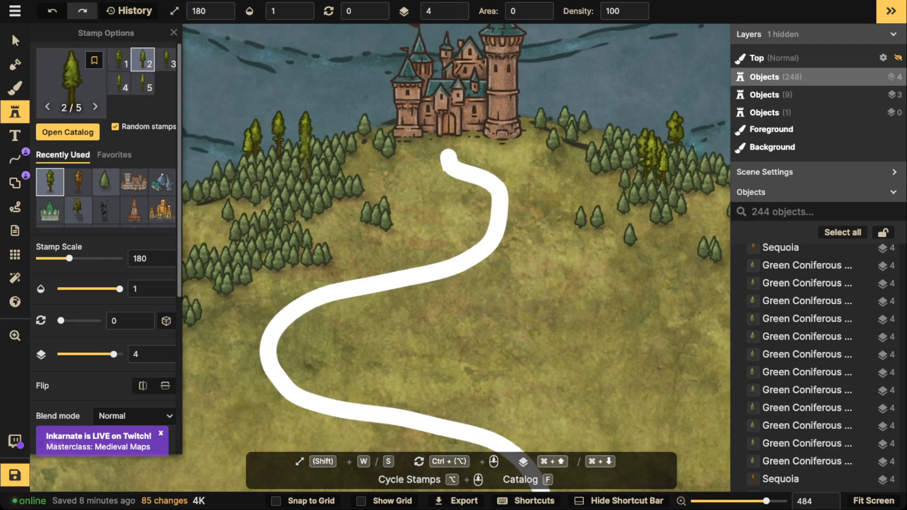
{"action": "left_click", "coordinate": [301, 153]}
{"action": "left_click", "coordinate": [293, 150]}
{"action": "left_click", "coordinate": [304, 155]}
{"action": "left_click", "coordinate": [270, 212]}
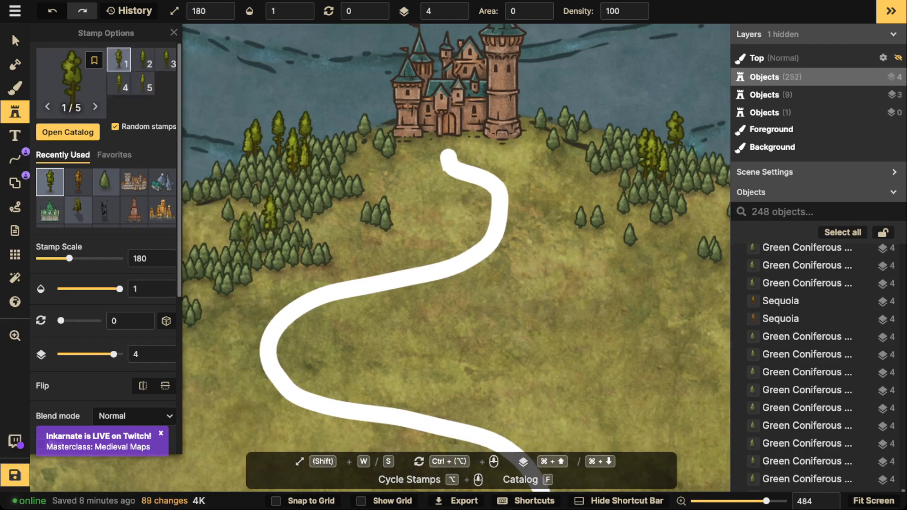
{"action": "left_click", "coordinate": [224, 233]}
Step: Search the stamp catalog for "bush" and select the first green bush with ten variants from the Foliage group
{"action": "scroll", "coordinate": [208, 212], "scroll_direction": "down", "scroll_amount": 1}
{"action": "key", "text": "space"}
{"action": "left_click_drag", "start_coordinate": [210, 208], "coordinate": [374, 202]}
{"action": "scroll", "coordinate": [413, 146], "scroll_direction": "down", "scroll_amount": 1}
{"action": "key", "text": "space"}
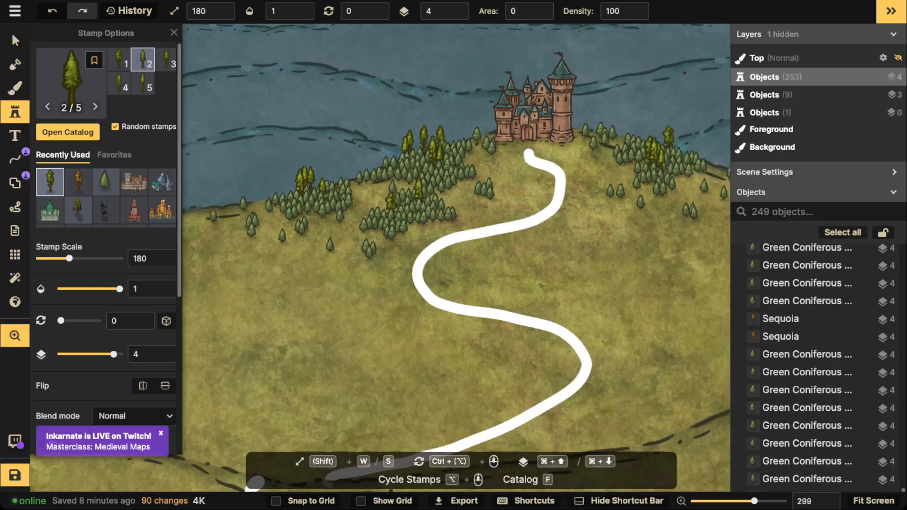
{"action": "left_click_drag", "start_coordinate": [414, 145], "coordinate": [361, 148]}
{"action": "left_click", "coordinate": [71, 78]}
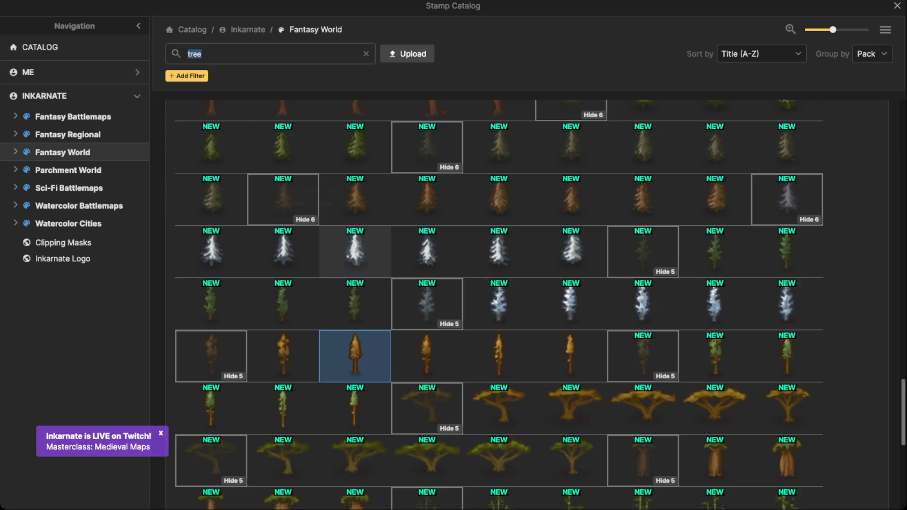
{"action": "scroll", "coordinate": [499, 304], "scroll_direction": "down", "scroll_amount": 5}
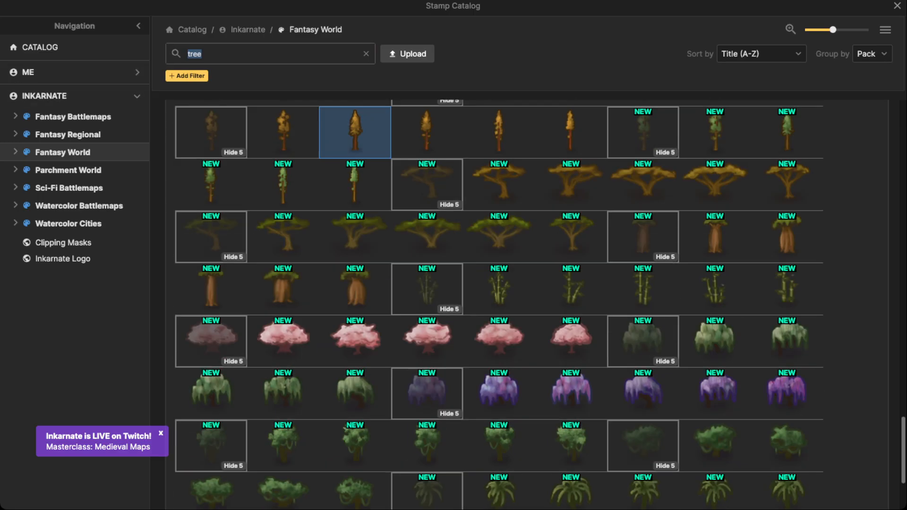
{"action": "type", "text": "bush"}
{"action": "key", "text": "Return"}
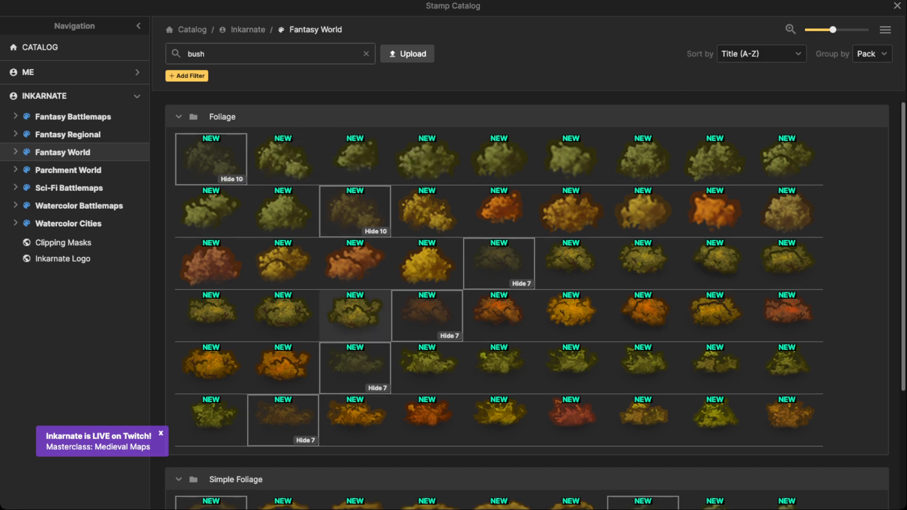
{"action": "scroll", "coordinate": [354, 315], "scroll_direction": "down", "scroll_amount": 2}
{"action": "scroll", "coordinate": [359, 163], "scroll_direction": "up", "scroll_amount": 2}
{"action": "left_click", "coordinate": [283, 160]}
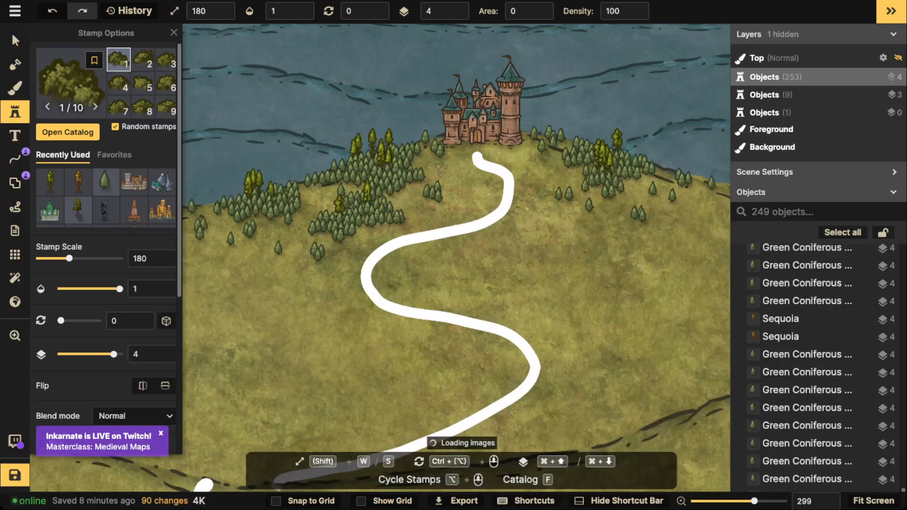
Step: Switch to the Green Bush stamp with six variants and set its scale to 60
{"action": "scroll", "coordinate": [419, 177], "scroll_direction": "up", "scroll_amount": 5}
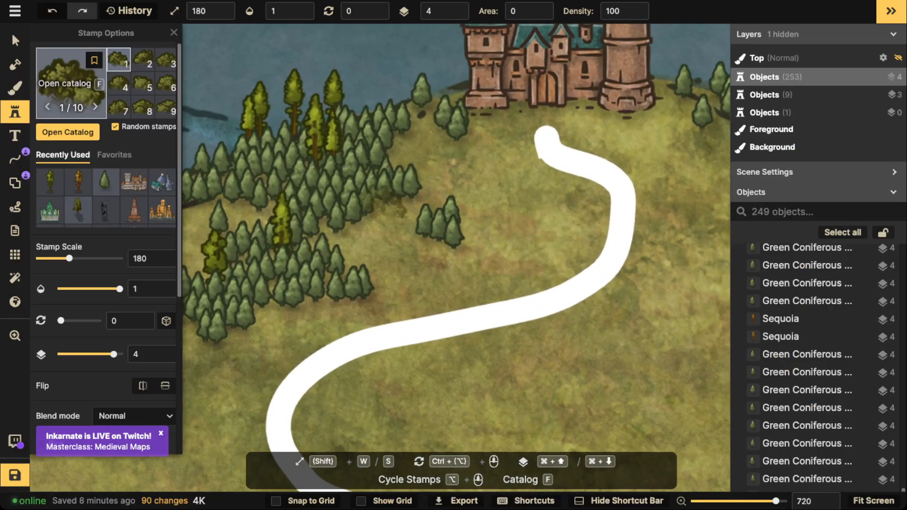
{"action": "left_click", "coordinate": [71, 80]}
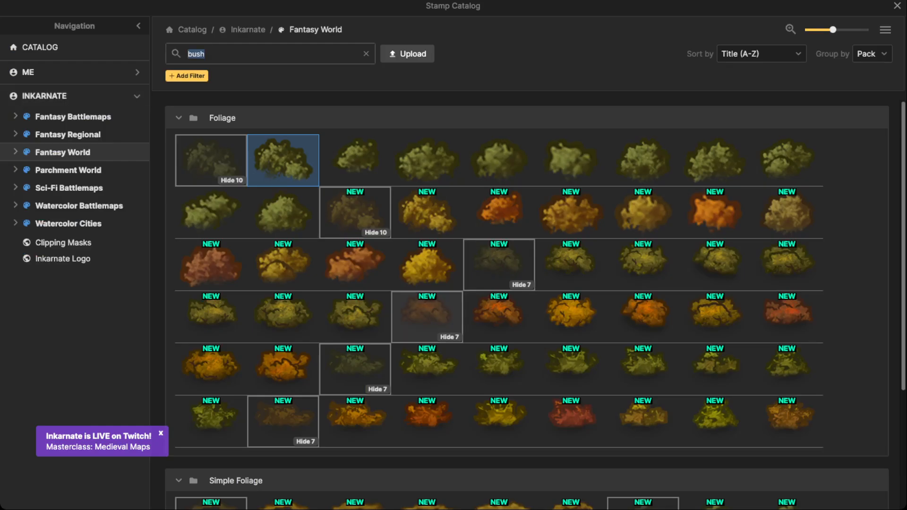
{"action": "scroll", "coordinate": [427, 316], "scroll_direction": "down", "scroll_amount": 3}
{"action": "left_click", "coordinate": [427, 409]}
{"action": "scroll", "coordinate": [402, 144], "scroll_direction": "up", "scroll_amount": 2}
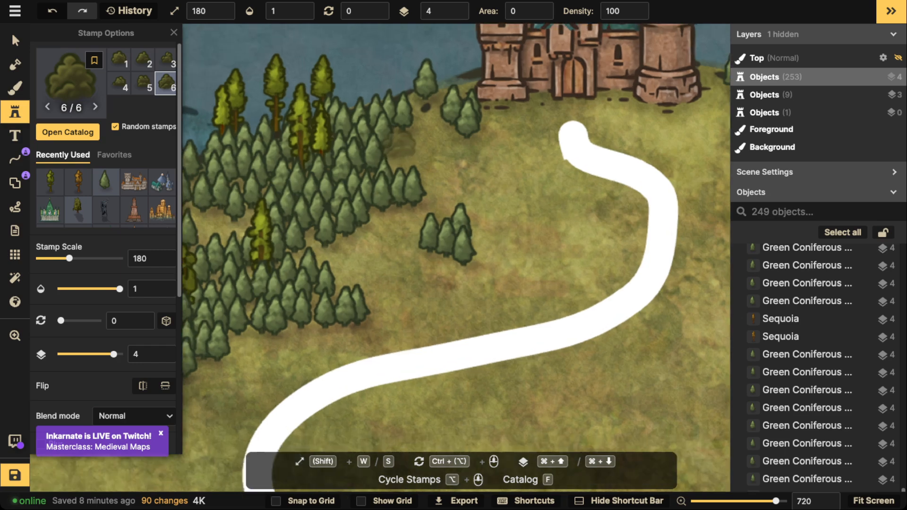
{"action": "scroll", "coordinate": [401, 144], "scroll_direction": "up", "scroll_amount": 2}
{"action": "key", "text": "s"}
{"action": "key", "text": "s"}
{"action": "key", "text": "s"}
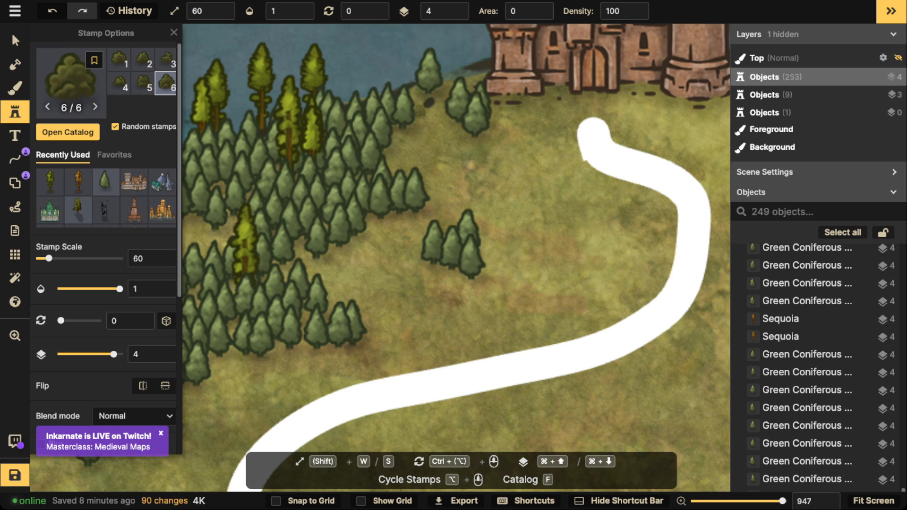
Step: Scatter small green bushes on the open ground between the left forest and the castle
{"action": "left_click", "coordinate": [423, 122]}
{"action": "left_click", "coordinate": [430, 125]}
{"action": "left_click", "coordinate": [425, 131]}
{"action": "left_click", "coordinate": [459, 153]}
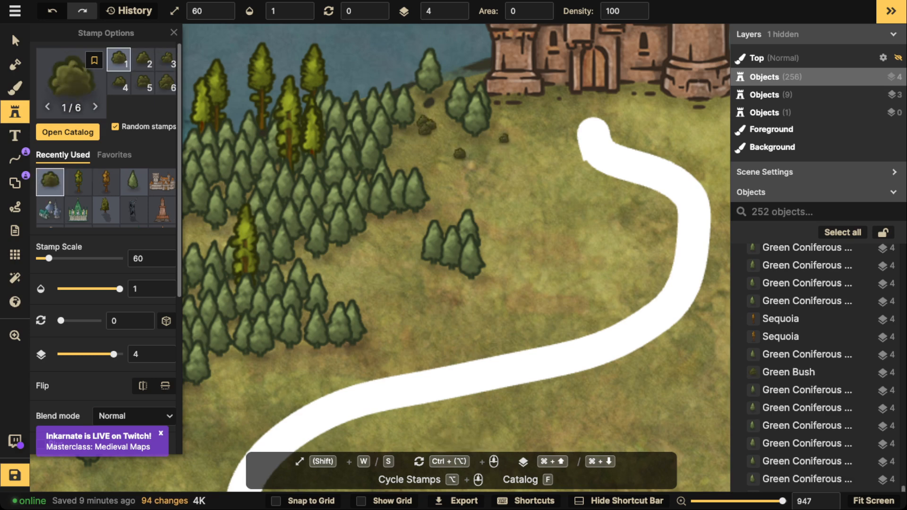
Step: Add more small green bushes along the left forest's upper right edge and toward the road's start below the castle
{"action": "left_click", "coordinate": [468, 155]}
{"action": "left_click", "coordinate": [504, 138]}
{"action": "left_click", "coordinate": [462, 164]}
{"action": "left_click", "coordinate": [417, 157]}
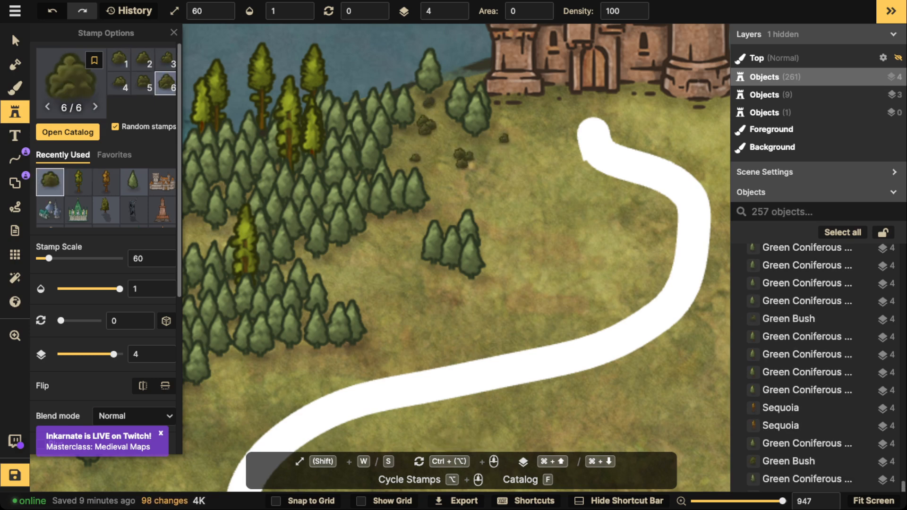
{"action": "left_click", "coordinate": [432, 104]}
{"action": "left_click", "coordinate": [536, 136]}
Step: Place green bushes beside the left forest's right edge and beneath the small conifer clump near the road
{"action": "left_click", "coordinate": [382, 232]}
{"action": "left_click", "coordinate": [393, 234]}
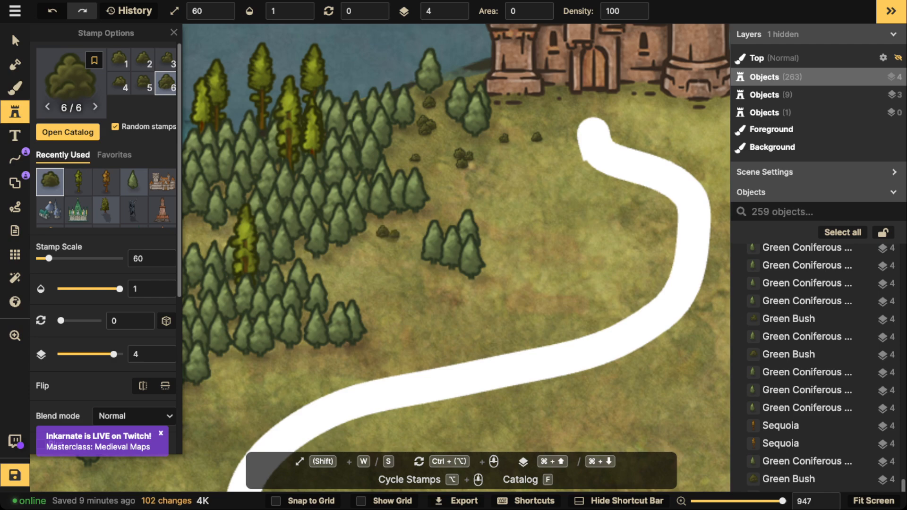
{"action": "left_click", "coordinate": [390, 242]}
{"action": "left_click", "coordinate": [441, 278]}
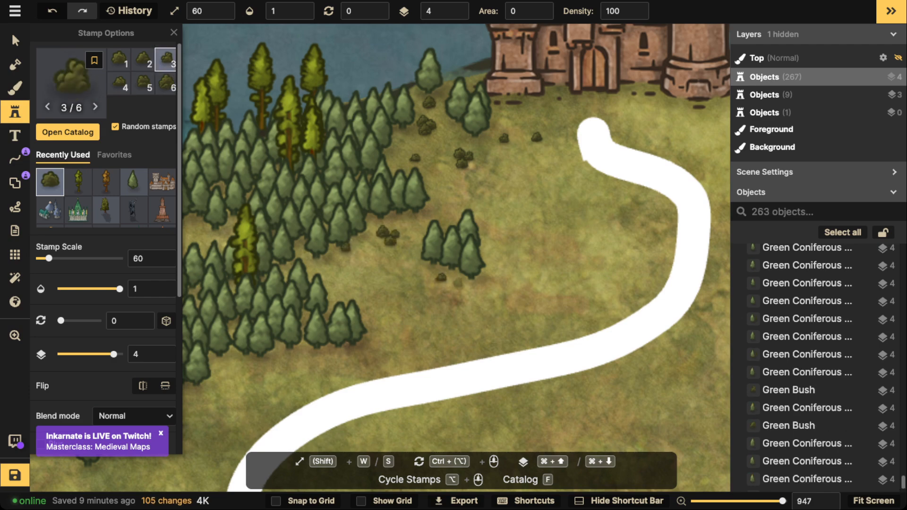
{"action": "left_click", "coordinate": [450, 285]}
{"action": "left_click", "coordinate": [457, 283]}
{"action": "left_click", "coordinate": [520, 277]}
Step: Scatter green bushes along the lower edge of the left forest, above the road's first bend
{"action": "scroll", "coordinate": [246, 357], "scroll_direction": "down", "scroll_amount": 3}
{"action": "left_click_drag", "start_coordinate": [246, 357], "coordinate": [407, 222]}
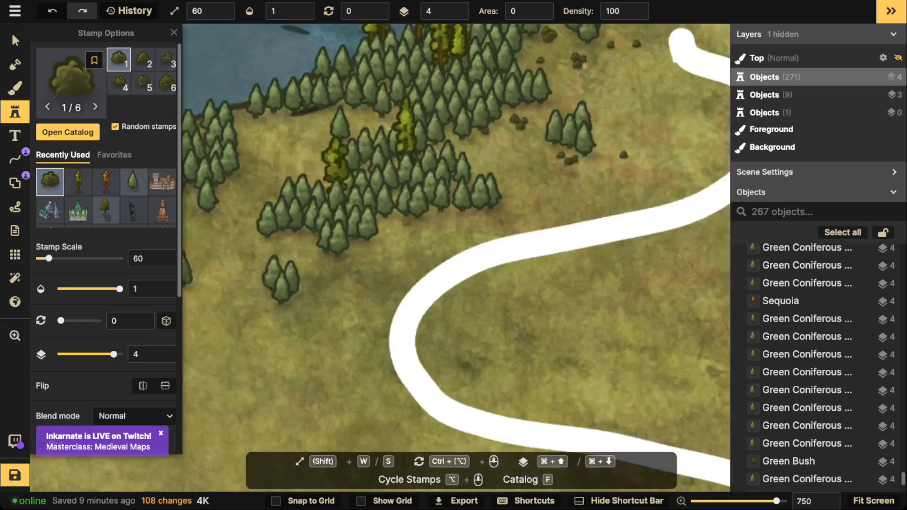
{"action": "left_click", "coordinate": [407, 222]}
{"action": "left_click", "coordinate": [427, 222]}
{"action": "left_click", "coordinate": [421, 226]}
{"action": "left_click", "coordinate": [484, 222]}
{"action": "left_click", "coordinate": [340, 257]}
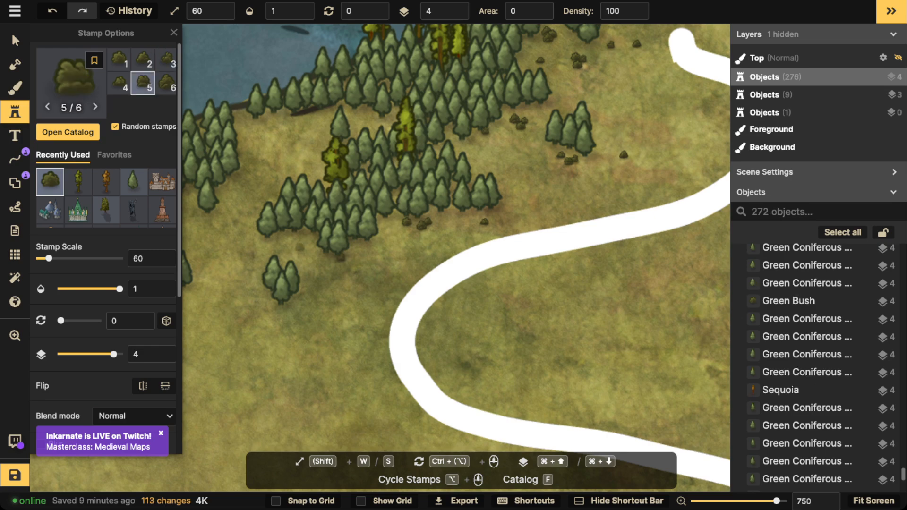
{"action": "left_click", "coordinate": [309, 255]}
{"action": "left_click", "coordinate": [240, 238]}
Step: Fill the clearing between the two groups of the left forest with small green bushes
{"action": "left_click", "coordinate": [256, 130]}
{"action": "left_click", "coordinate": [277, 129]}
{"action": "left_click", "coordinate": [268, 135]}
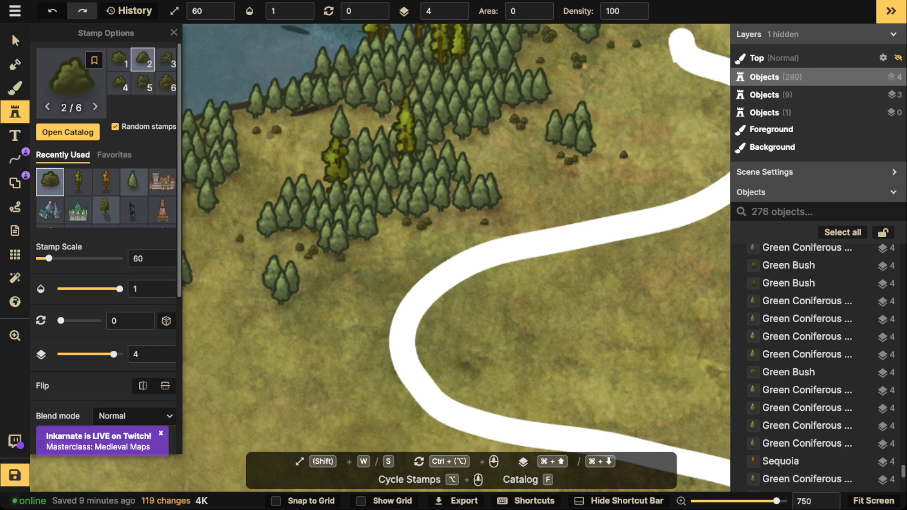
{"action": "left_click", "coordinate": [310, 114]}
{"action": "left_click", "coordinate": [360, 125]}
Step: Add green bushes below the far-left forest group, around its outlying conifers
{"action": "scroll", "coordinate": [318, 162], "scroll_direction": "down", "scroll_amount": 3}
{"action": "left_click_drag", "start_coordinate": [318, 162], "coordinate": [392, 150]}
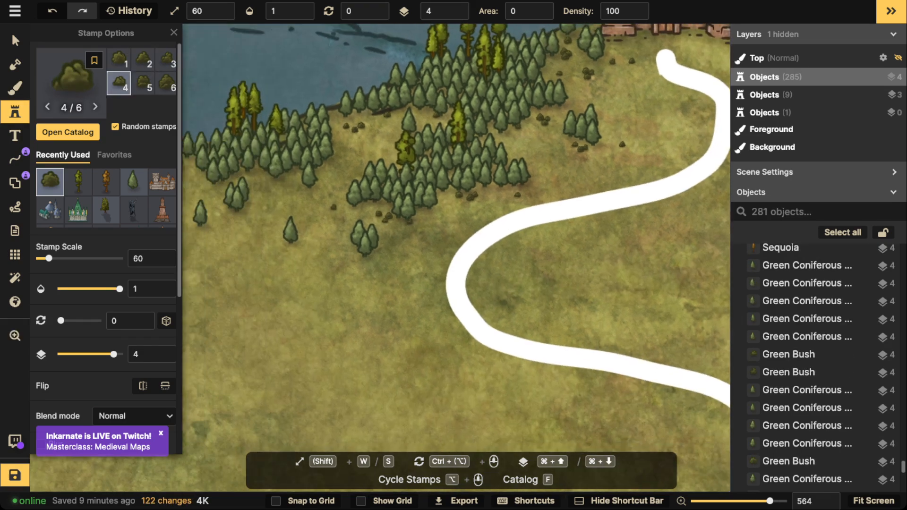
{"action": "left_click", "coordinate": [289, 187]}
{"action": "left_click", "coordinate": [286, 193]}
{"action": "left_click", "coordinate": [260, 181]}
{"action": "left_click", "coordinate": [267, 176]}
{"action": "left_click", "coordinate": [270, 174]}
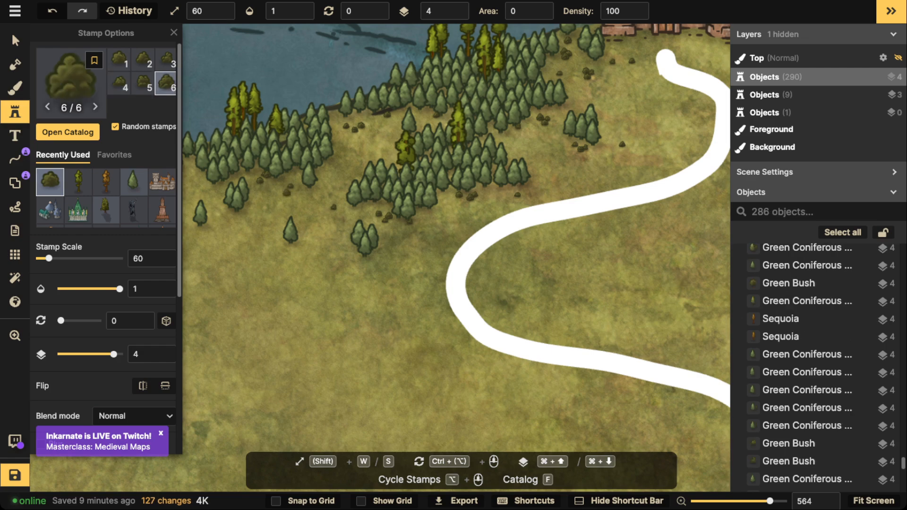
Step: Continue the green bushes around the scattered conifers at the forest's far-left end near the shoreline
{"action": "left_click_drag", "start_coordinate": [270, 177], "coordinate": [315, 177]}
{"action": "left_click_drag", "start_coordinate": [250, 193], "coordinate": [305, 180]}
{"action": "left_click", "coordinate": [276, 167]}
{"action": "left_click", "coordinate": [280, 165]}
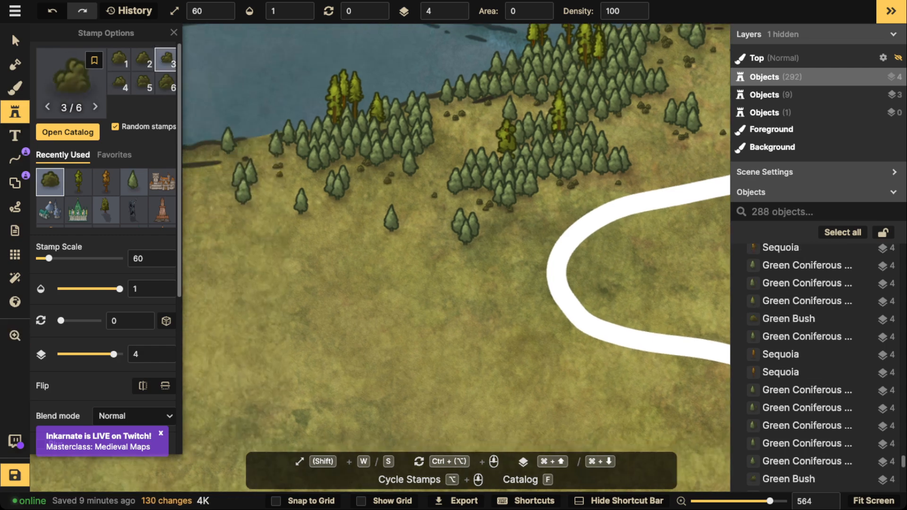
{"action": "left_click", "coordinate": [245, 160]}
{"action": "left_click", "coordinate": [249, 140]}
{"action": "left_click", "coordinate": [216, 154]}
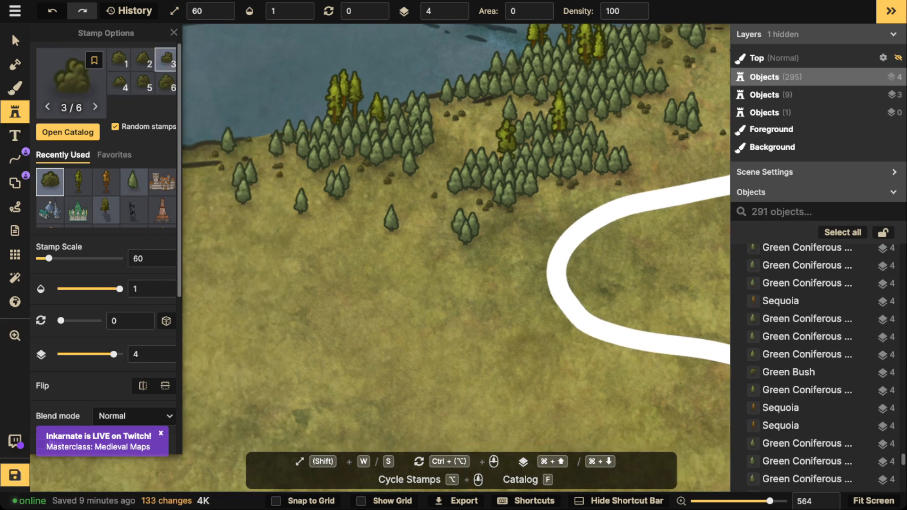
{"action": "left_click", "coordinate": [222, 167]}
{"action": "left_click", "coordinate": [191, 154]}
Step: Place green bushes along the left side of the forest to the right of the castle
{"action": "left_click_drag", "start_coordinate": [681, 187], "coordinate": [402, 210]}
{"action": "scroll", "coordinate": [403, 209], "scroll_direction": "down", "scroll_amount": 2}
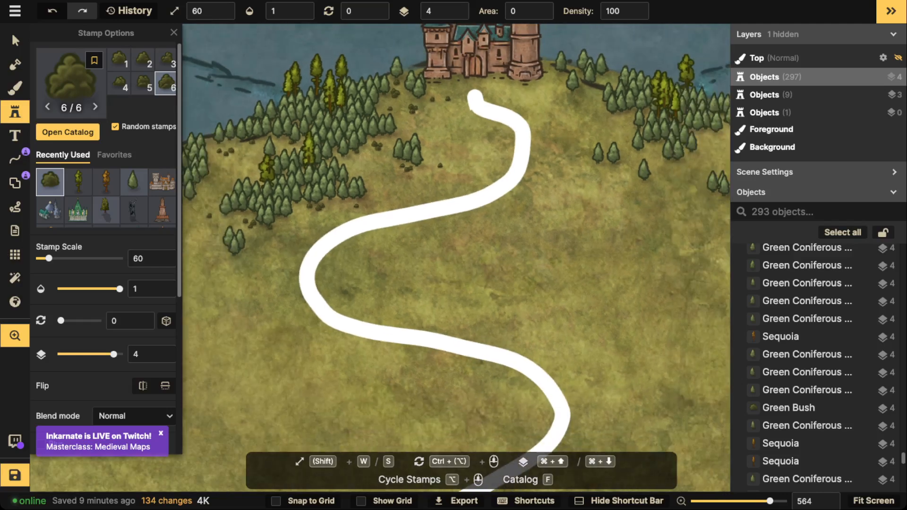
{"action": "left_click_drag", "start_coordinate": [586, 107], "coordinate": [426, 130]}
{"action": "left_click", "coordinate": [434, 126]}
{"action": "left_click", "coordinate": [444, 135]}
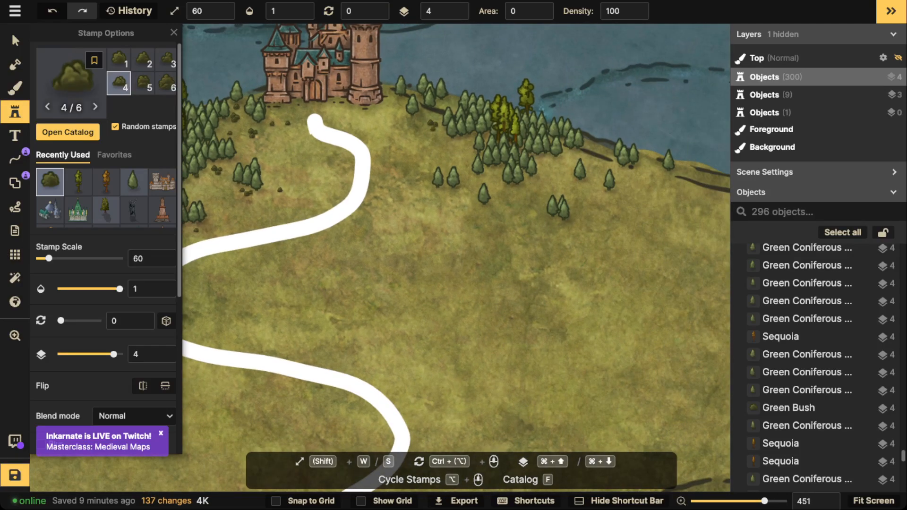
{"action": "left_click", "coordinate": [471, 149]}
{"action": "left_click", "coordinate": [458, 159]}
{"action": "left_click", "coordinate": [493, 174]}
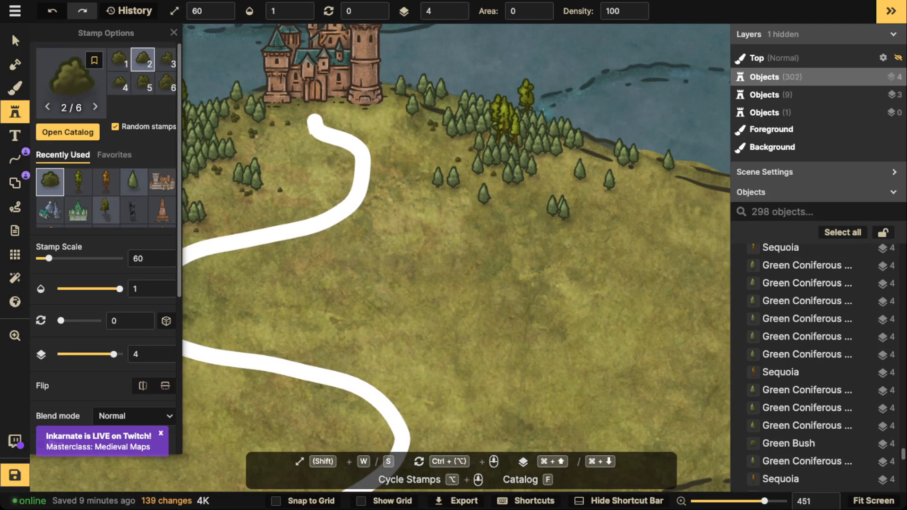
Step: Scatter green bushes along the lower edge of the right forest and among its outlying conifers
{"action": "left_click", "coordinate": [521, 181]}
{"action": "left_click", "coordinate": [541, 160]}
{"action": "left_click", "coordinate": [554, 160]}
{"action": "left_click", "coordinate": [558, 166]}
{"action": "left_click", "coordinate": [589, 185]}
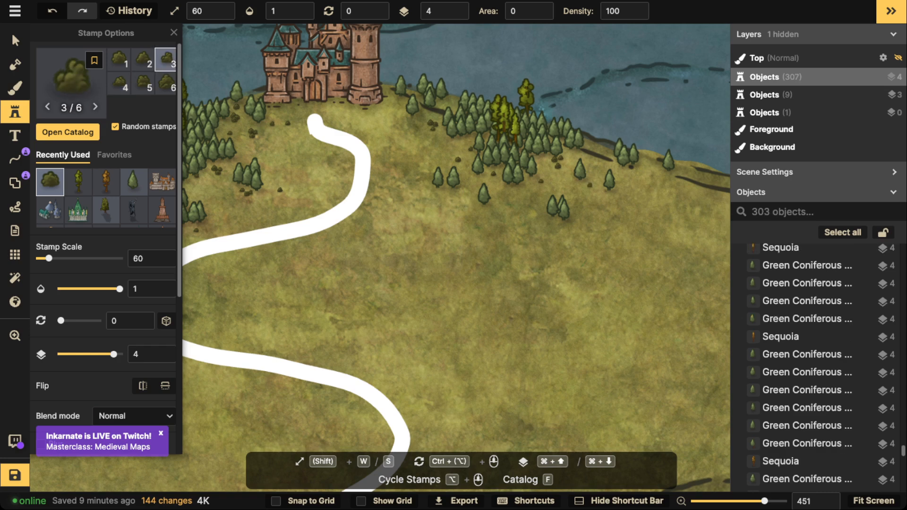
{"action": "left_click", "coordinate": [654, 176]}
{"action": "left_click", "coordinate": [541, 181]}
Step: Add green bushes at the castle's right base, beside the far-right conifers and next to the right forest's sequoias
{"action": "left_click", "coordinate": [394, 102]}
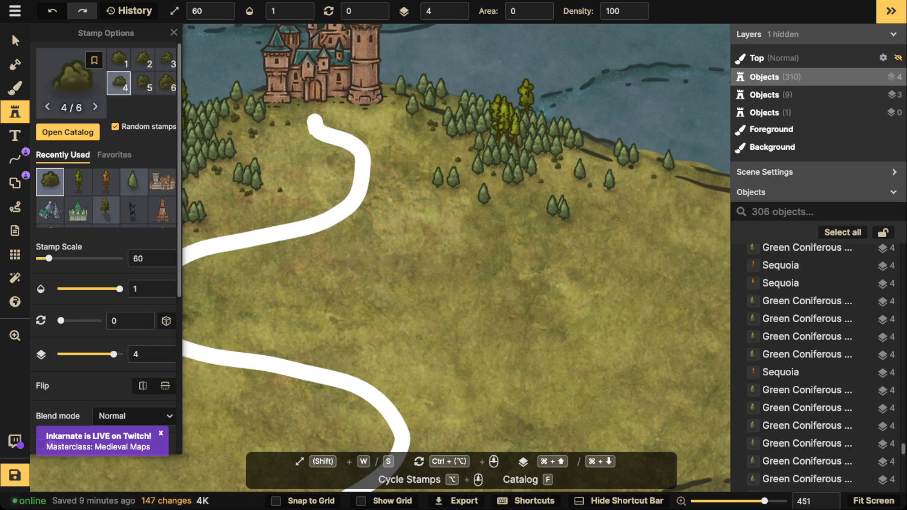
{"action": "left_click", "coordinate": [383, 112]}
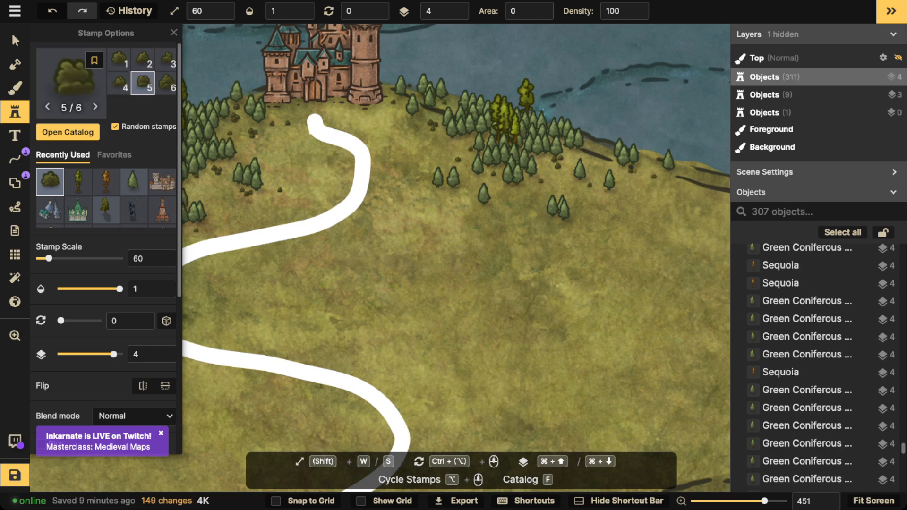
{"action": "left_click", "coordinate": [631, 168]}
{"action": "left_click", "coordinate": [640, 169]}
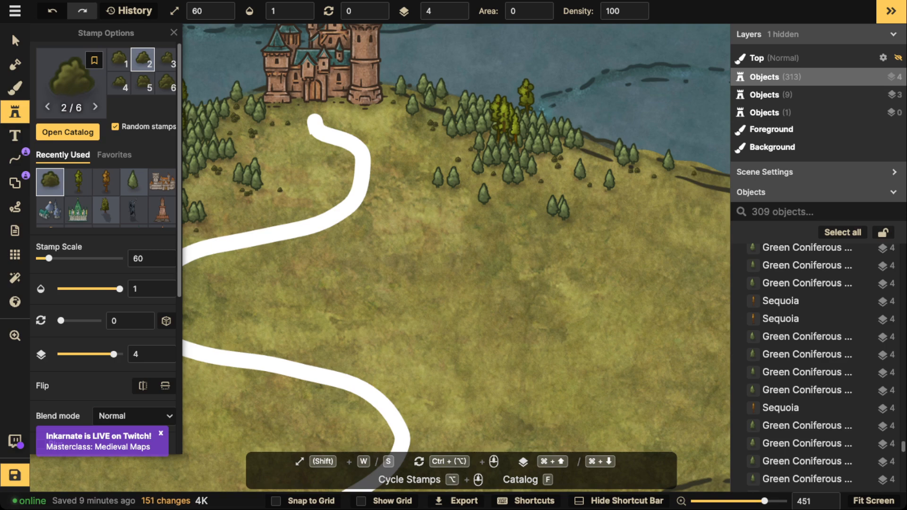
{"action": "left_click", "coordinate": [544, 123]}
Step: Add one more green bush at the upper edge of the left forest
{"action": "scroll", "coordinate": [544, 124], "scroll_direction": "down", "scroll_amount": 3}
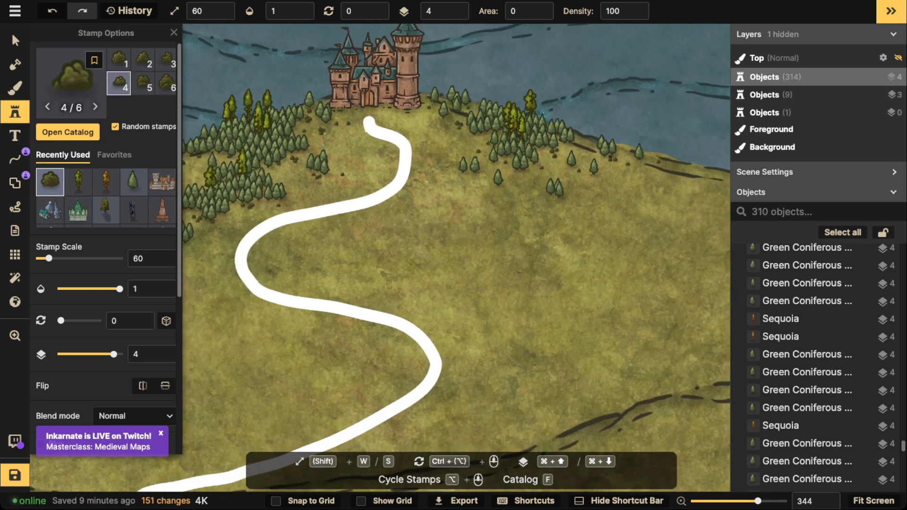
{"action": "scroll", "coordinate": [362, 197], "scroll_direction": "down", "scroll_amount": 5}
{"action": "key", "text": "space"}
{"action": "left_click_drag", "start_coordinate": [363, 197], "coordinate": [459, 245]}
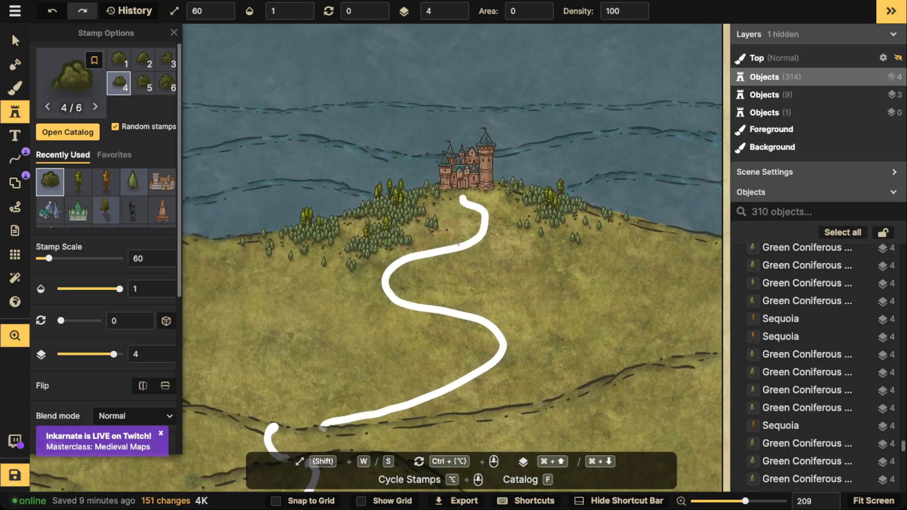
{"action": "left_click", "coordinate": [337, 196]}
{"action": "scroll", "coordinate": [337, 196], "scroll_direction": "down", "scroll_amount": 1}
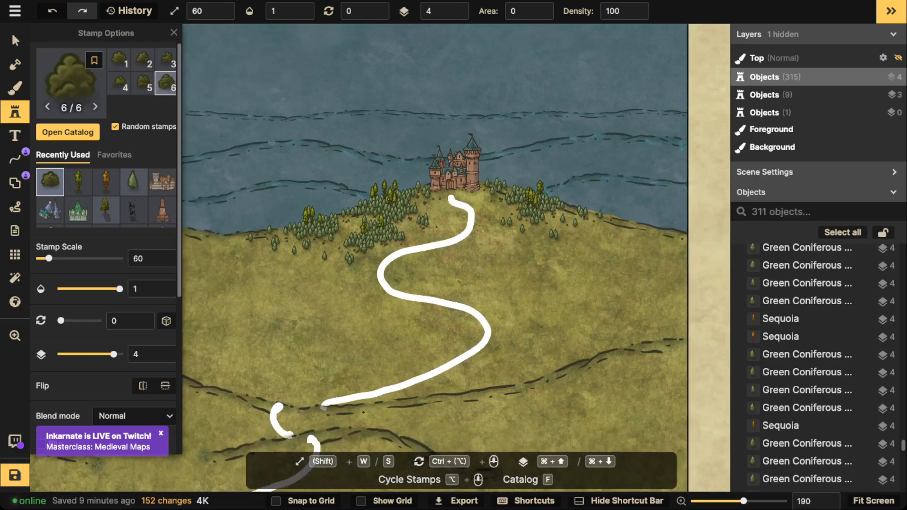
Step: Stop stamping and examine the whole map's composition, including the ridgeline below the castle hill, leaving nothing selected
{"action": "key", "text": "Escape"}
{"action": "scroll", "coordinate": [417, 192], "scroll_direction": "down", "scroll_amount": 2}
{"action": "key", "text": "space"}
{"action": "left_click_drag", "start_coordinate": [417, 192], "coordinate": [479, 140]}
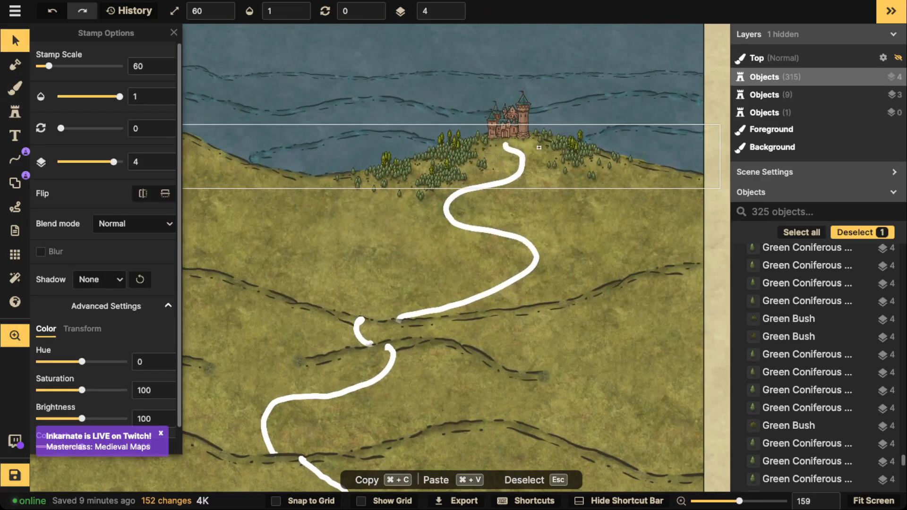
{"action": "scroll", "coordinate": [312, 188], "scroll_direction": "down", "scroll_amount": 2}
{"action": "scroll", "coordinate": [505, 153], "scroll_direction": "down", "scroll_amount": 2}
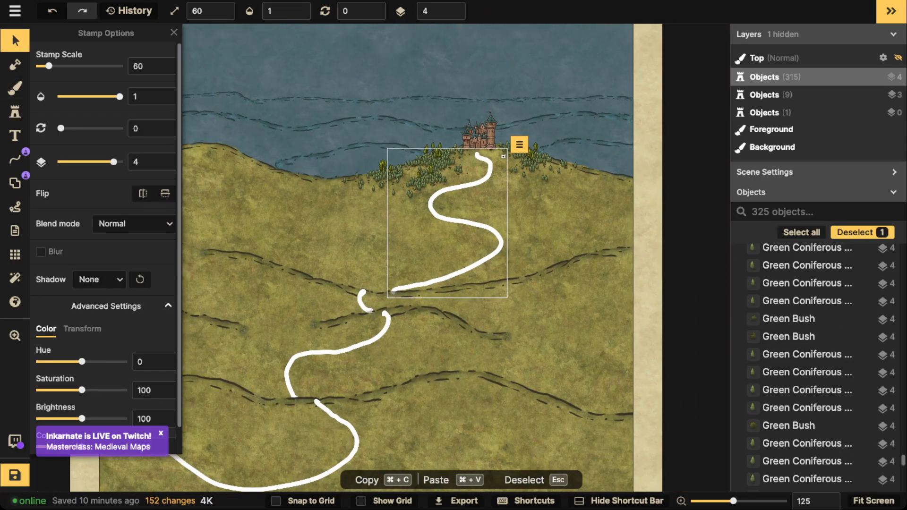
{"action": "key", "text": "space"}
{"action": "left_click_drag", "start_coordinate": [449, 270], "coordinate": [486, 203]}
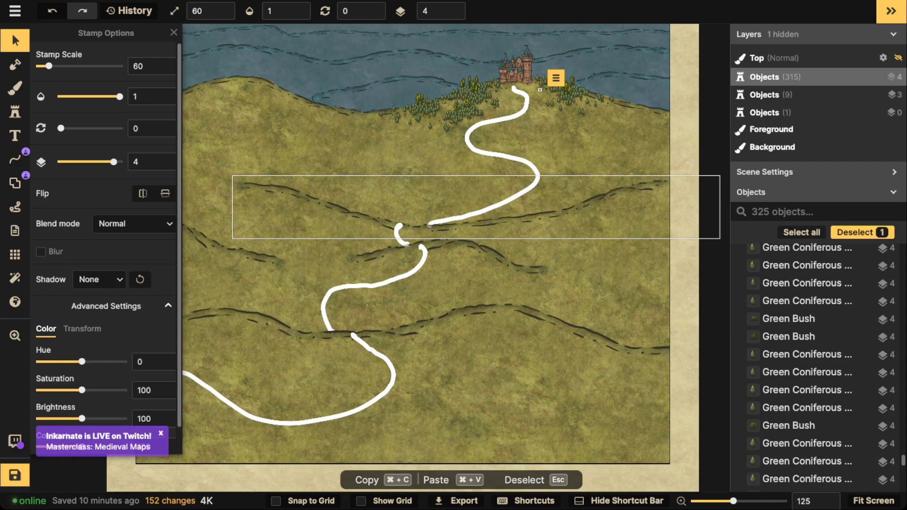
{"action": "left_click", "coordinate": [601, 203]}
{"action": "scroll", "coordinate": [602, 207], "scroll_direction": "down", "scroll_amount": 1}
{"action": "key", "text": "space"}
{"action": "left_click_drag", "start_coordinate": [603, 207], "coordinate": [552, 225]}
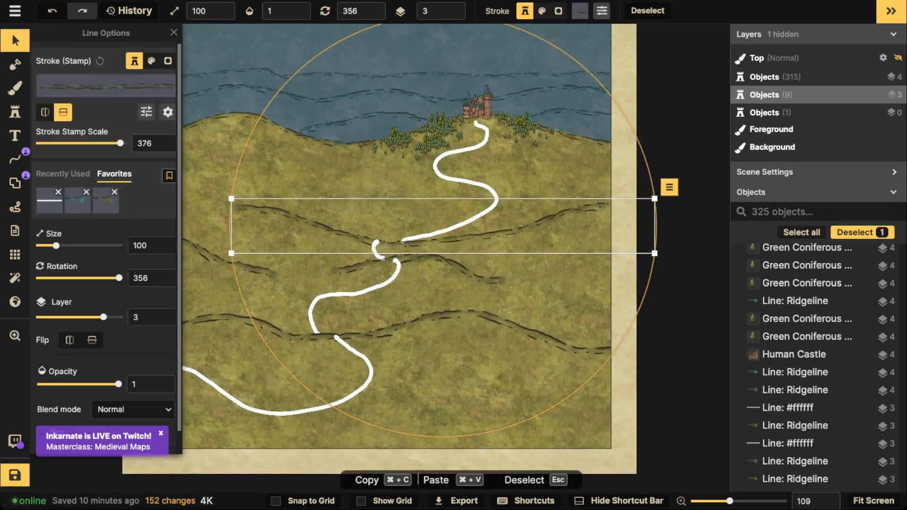
{"action": "key", "text": "space"}
{"action": "left_click_drag", "start_coordinate": [529, 142], "coordinate": [575, 184]}
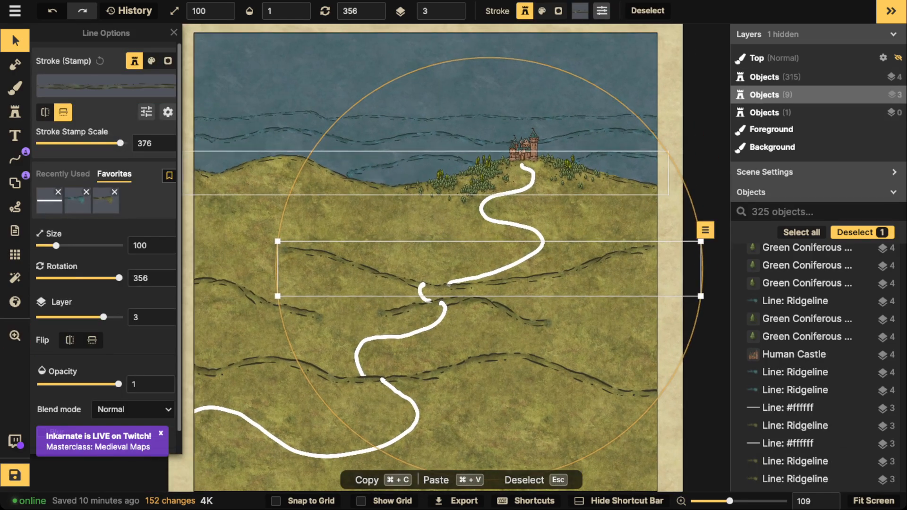
{"action": "key", "text": "Escape"}
{"action": "scroll", "coordinate": [420, 227], "scroll_direction": "down", "scroll_amount": 2}
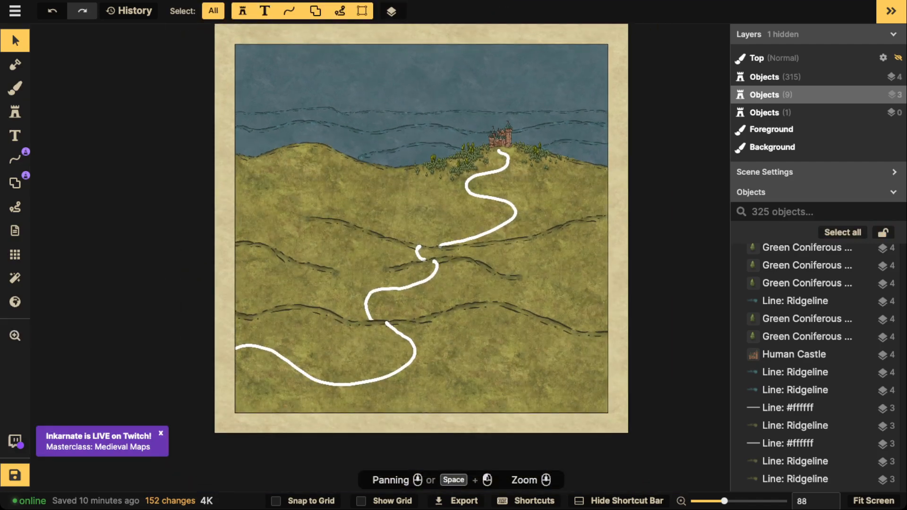
Step: Save the map and clear the "bush" search in the stamp catalog
{"action": "left_click", "coordinate": [15, 475]}
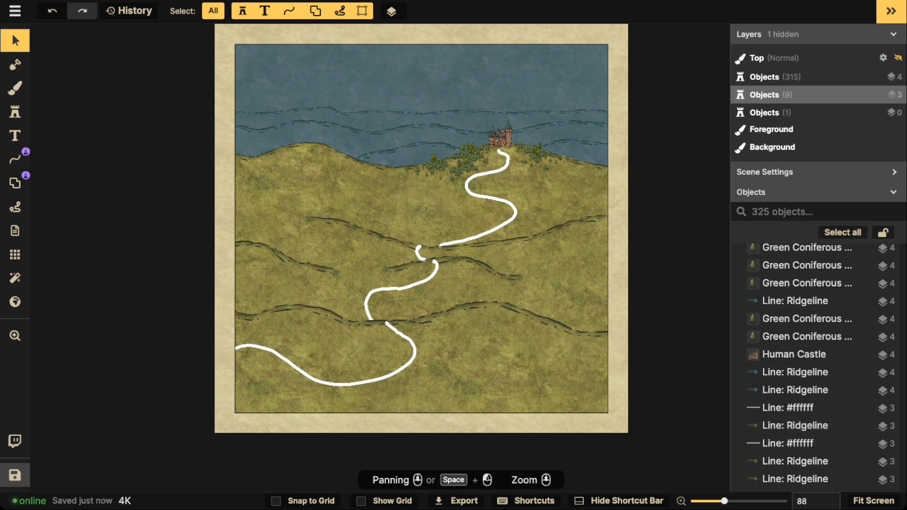
{"action": "left_click", "coordinate": [14, 112]}
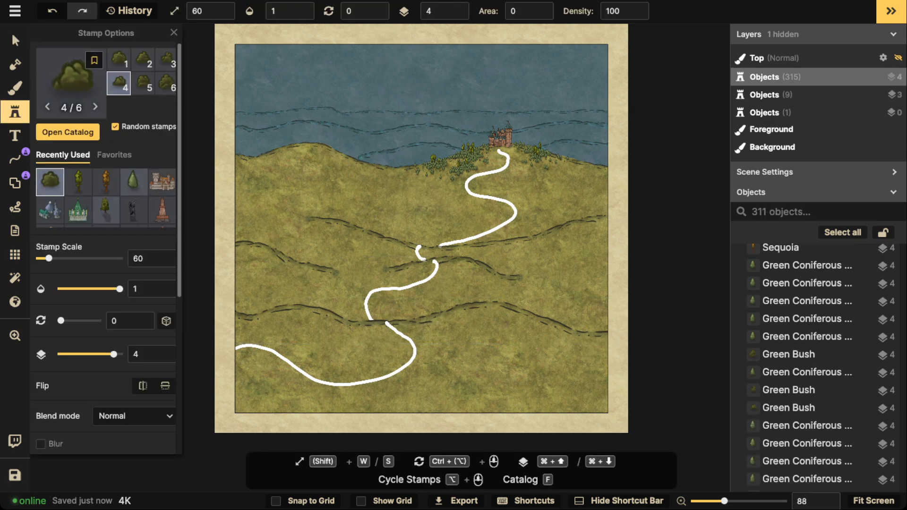
{"action": "left_click", "coordinate": [71, 75]}
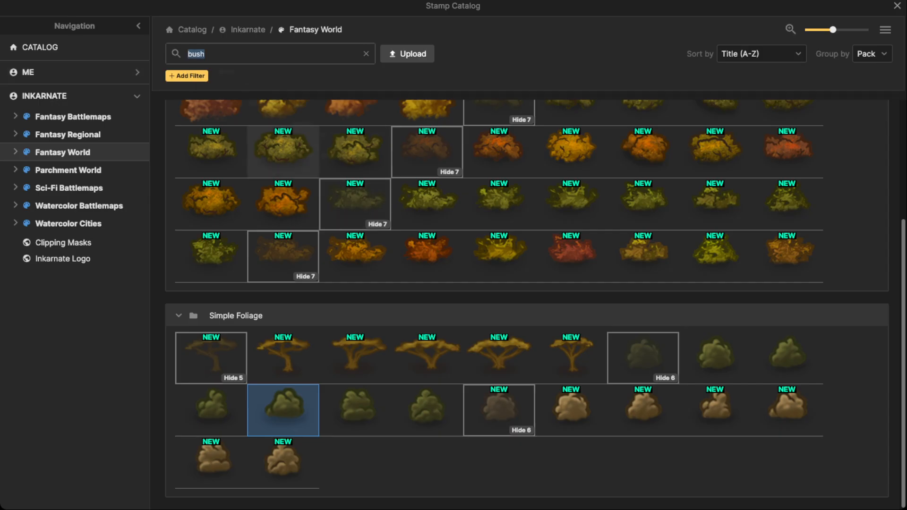
{"action": "key", "text": "BackSpace"}
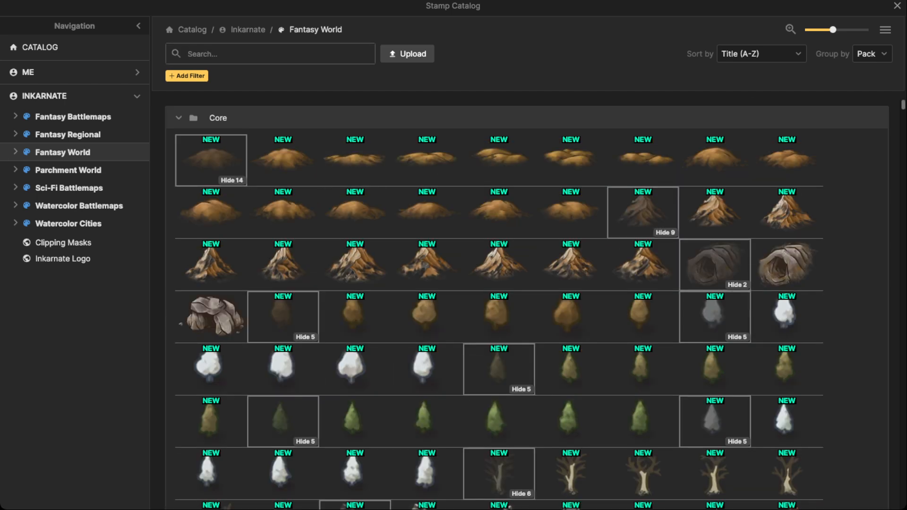
Step: Choose the side-view thatched Human Village stamp from the Human Settlements group of the Fantasy World catalog
{"action": "scroll", "coordinate": [278, 273], "scroll_direction": "down", "scroll_amount": 15}
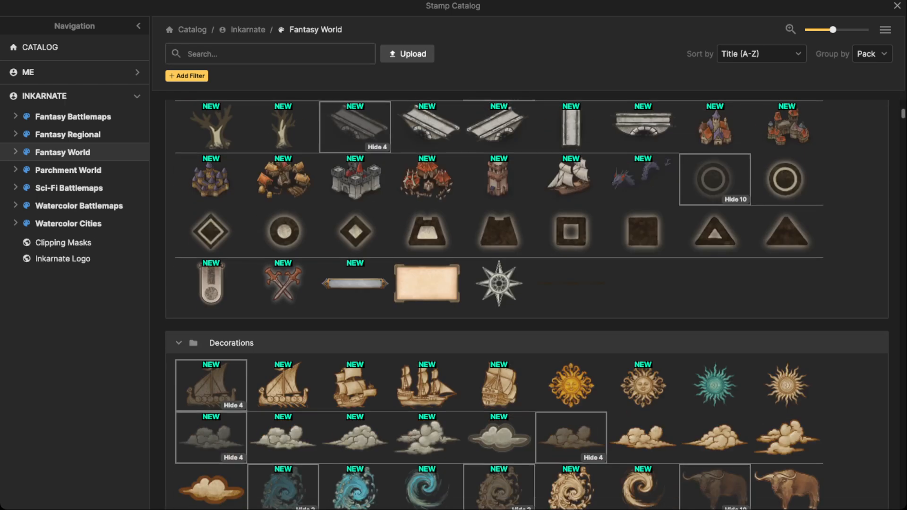
{"action": "scroll", "coordinate": [354, 319], "scroll_direction": "down", "scroll_amount": 10}
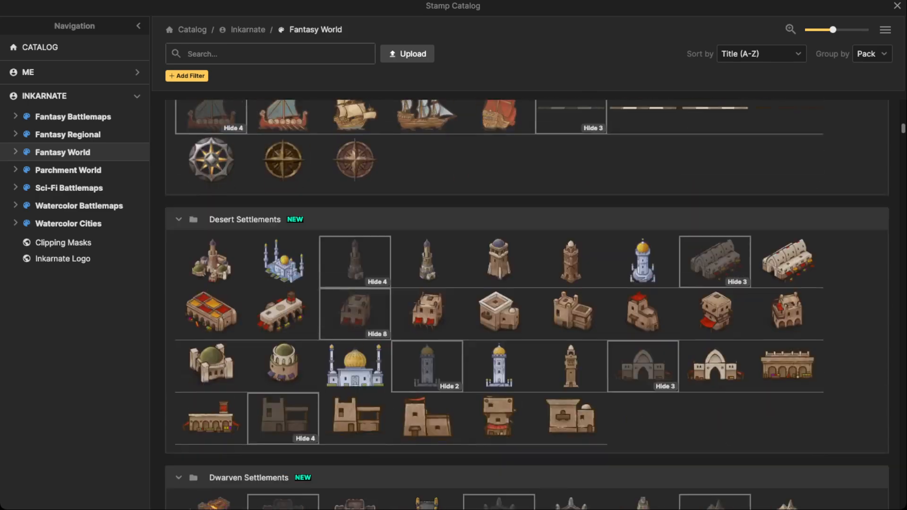
{"action": "scroll", "coordinate": [354, 326], "scroll_direction": "down", "scroll_amount": 15}
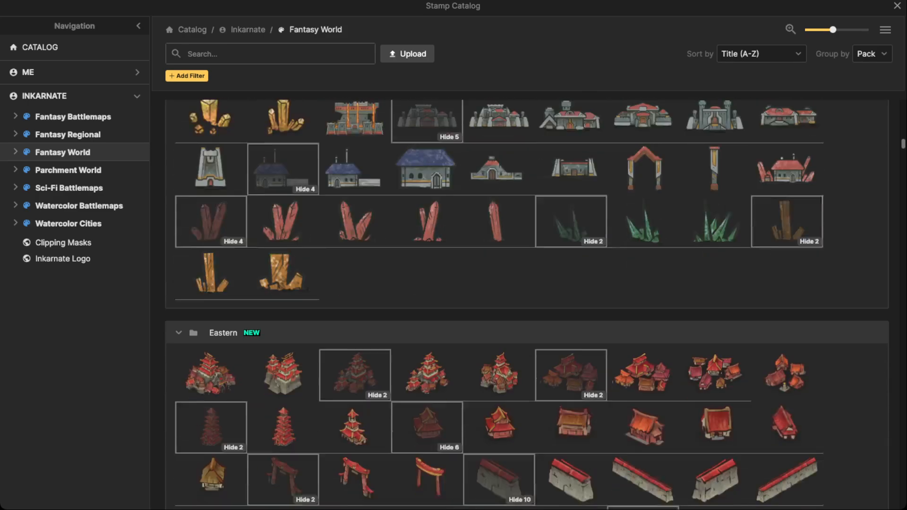
{"action": "scroll", "coordinate": [527, 305], "scroll_direction": "down", "scroll_amount": 15}
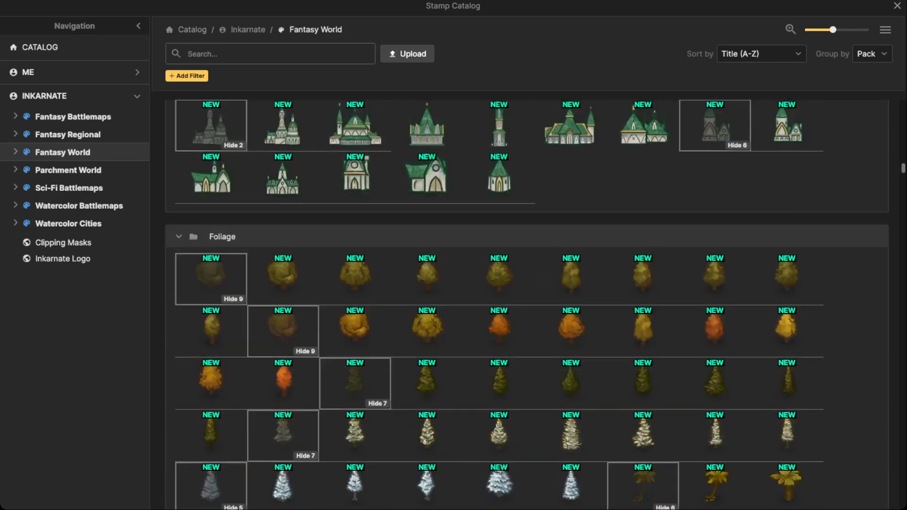
{"action": "scroll", "coordinate": [526, 305], "scroll_direction": "down", "scroll_amount": 15}
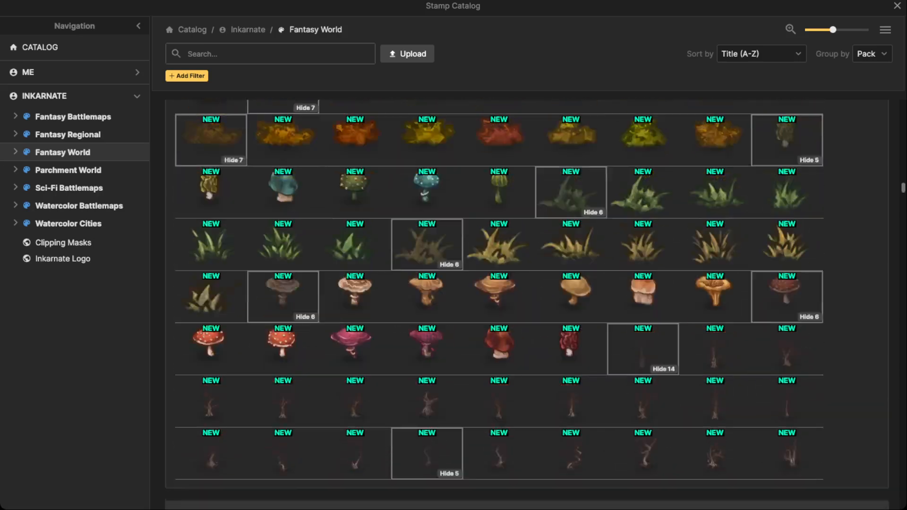
{"action": "scroll", "coordinate": [354, 318], "scroll_direction": "down", "scroll_amount": 15}
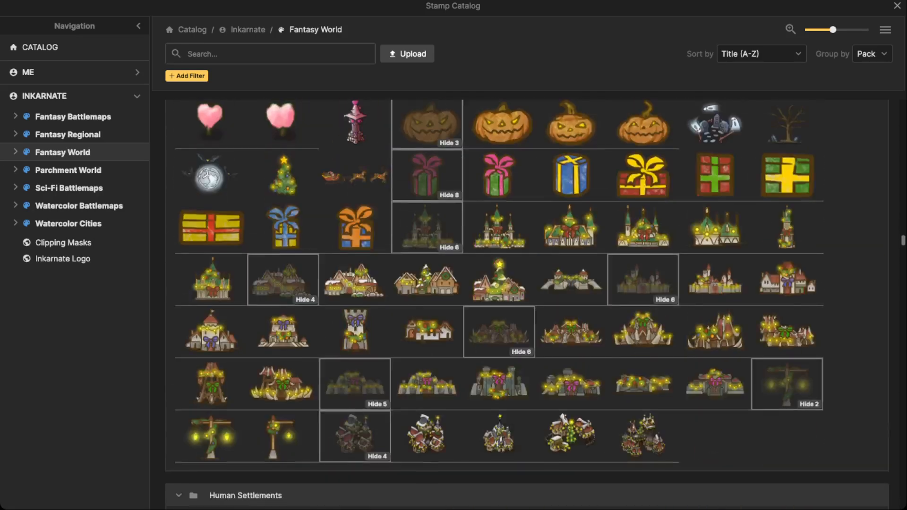
{"action": "scroll", "coordinate": [355, 317], "scroll_direction": "up", "scroll_amount": 3}
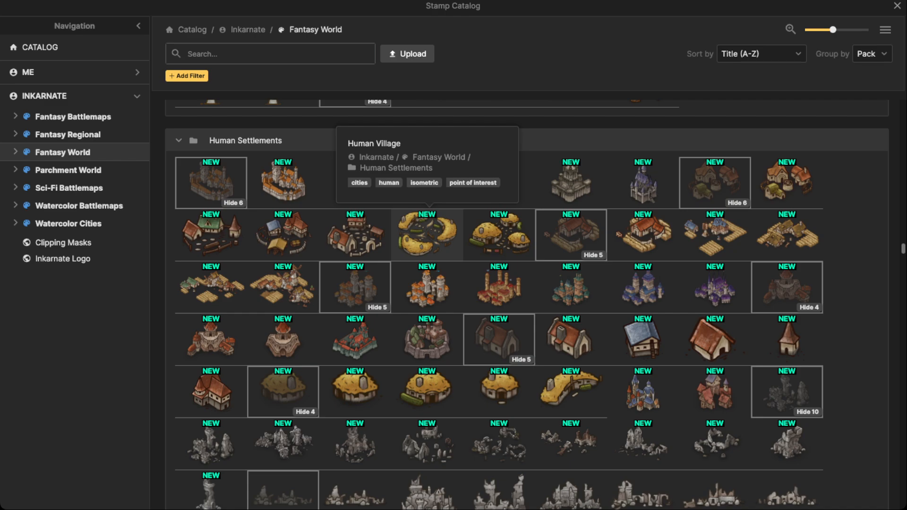
{"action": "scroll", "coordinate": [427, 234], "scroll_direction": "down", "scroll_amount": 15}
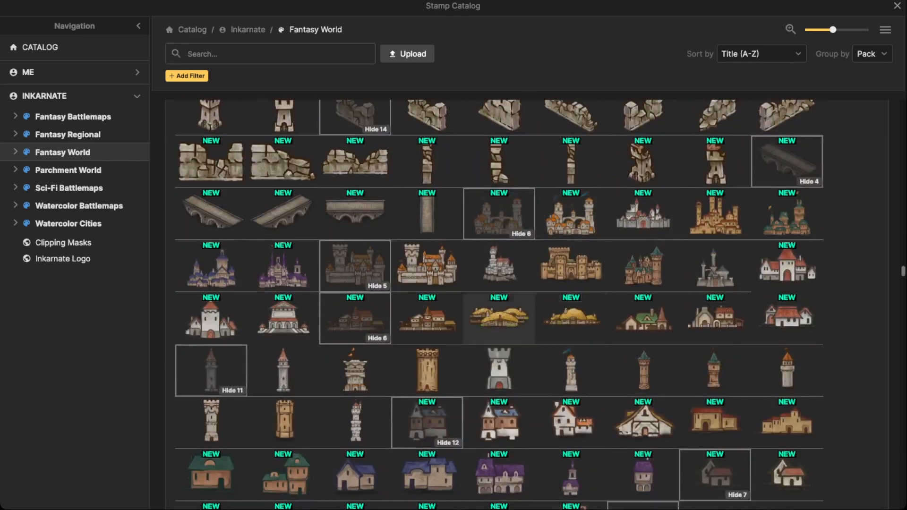
{"action": "left_click", "coordinate": [499, 316]}
{"action": "scroll", "coordinate": [405, 199], "scroll_direction": "up", "scroll_amount": 1}
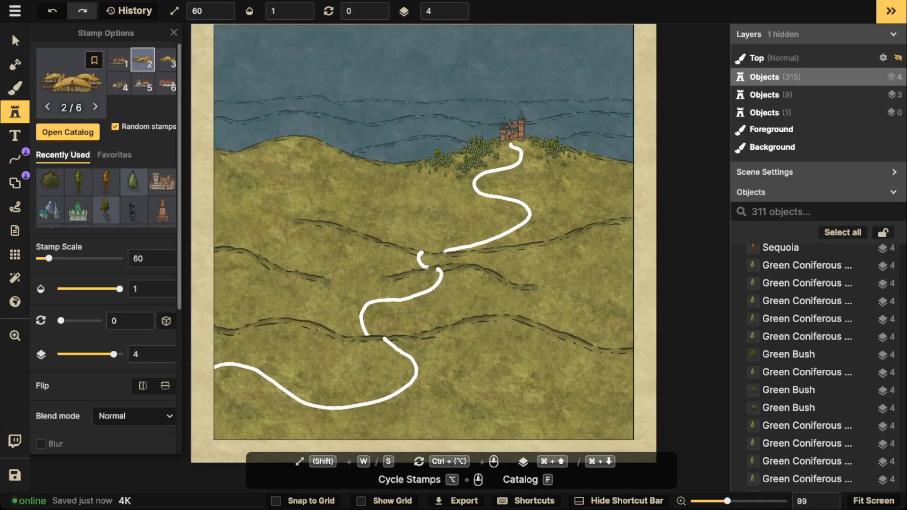
Step: Set the stamp scale to 500 and place the thatched village on the lowest ridgeline, to the right of the road
{"action": "key", "text": "w"}
{"action": "key", "text": "w"}
{"action": "key", "text": "w"}
{"action": "key", "text": "w"}
{"action": "key", "text": "w"}
{"action": "key", "text": "w"}
{"action": "key", "text": "w"}
{"action": "key", "text": "w"}
{"action": "key", "text": "w"}
{"action": "key", "text": "w"}
{"action": "key", "text": "w"}
{"action": "key", "text": "w"}
{"action": "key", "text": "w"}
{"action": "key", "text": "w"}
{"action": "key", "text": "w"}
{"action": "key", "text": "w"}
{"action": "key", "text": "w"}
{"action": "key", "text": "w"}
{"action": "key", "text": "w"}
{"action": "key", "text": "w"}
{"action": "key", "text": "w"}
{"action": "key", "text": "w"}
{"action": "key", "text": "w"}
{"action": "key", "text": "w"}
{"action": "key", "text": "w"}
{"action": "key", "text": "w"}
{"action": "key", "text": "w"}
{"action": "key", "text": "w"}
{"action": "key", "text": "w"}
{"action": "key", "text": "w"}
{"action": "key", "text": "w"}
{"action": "key", "text": "w"}
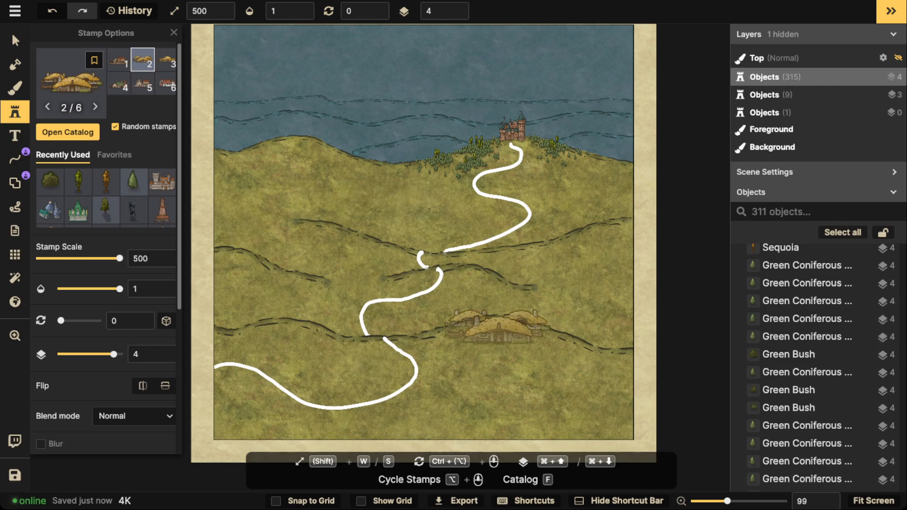
{"action": "left_click", "coordinate": [494, 321]}
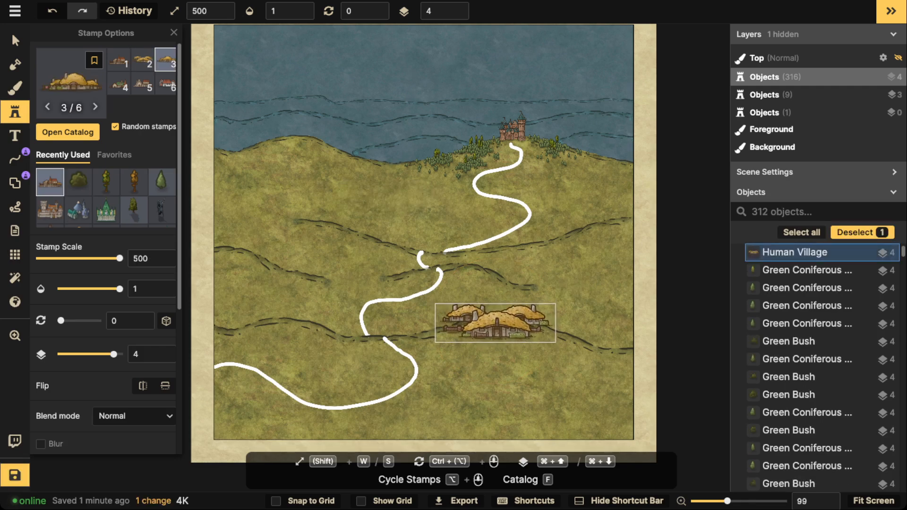
{"action": "mouse_move", "coordinate": [496, 329]}
{"action": "left_mouse_down"}
{"action": "mouse_move", "coordinate": [285, 327]}
{"action": "mouse_move", "coordinate": [499, 327]}
{"action": "left_mouse_up"}
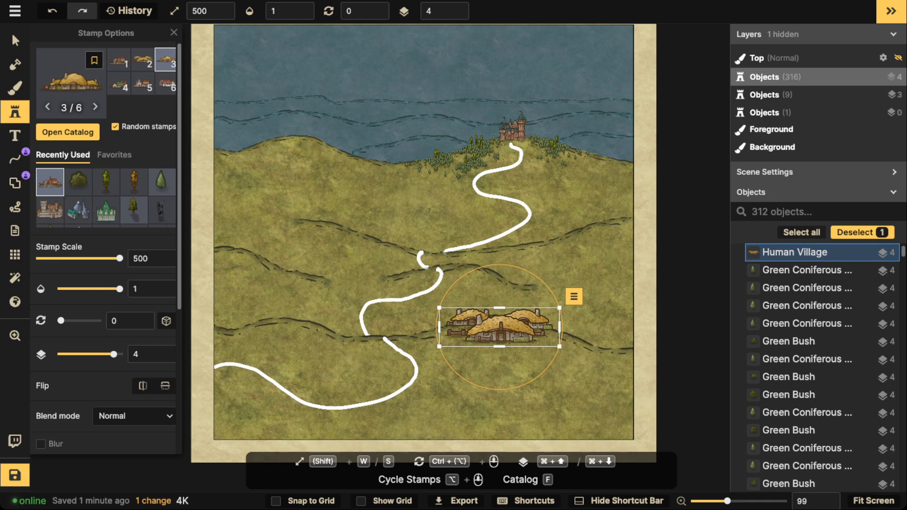
{"action": "left_click_drag", "start_coordinate": [499, 327], "coordinate": [498, 328]}
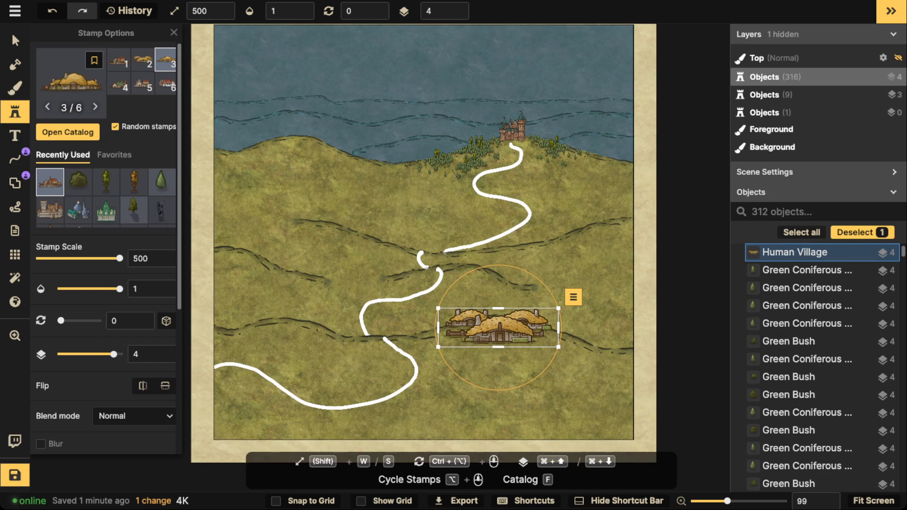
Step: Try out a second thatched village on the hill left of the road, enlarge it well beyond the first, and delete it
{"action": "left_click", "coordinate": [367, 226]}
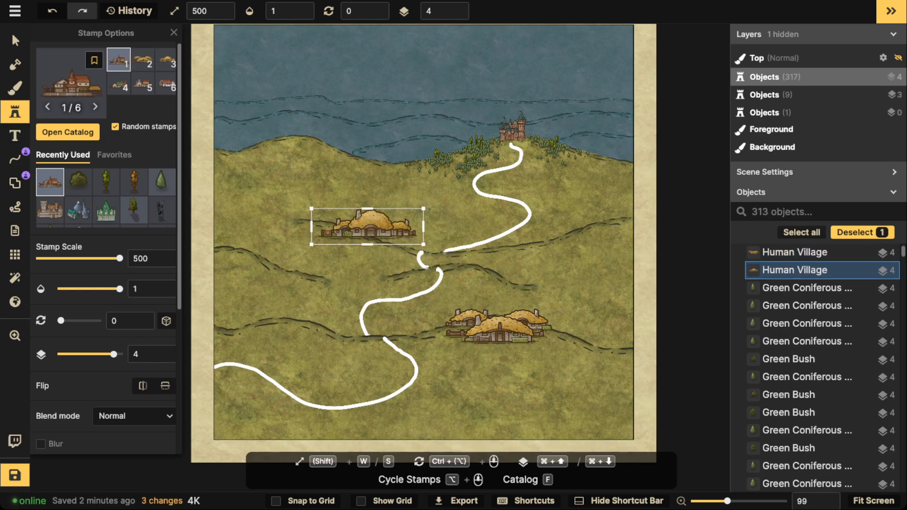
{"action": "left_click_drag", "start_coordinate": [423, 244], "coordinate": [573, 292]}
{"action": "left_click_drag", "start_coordinate": [472, 260], "coordinate": [424, 302]}
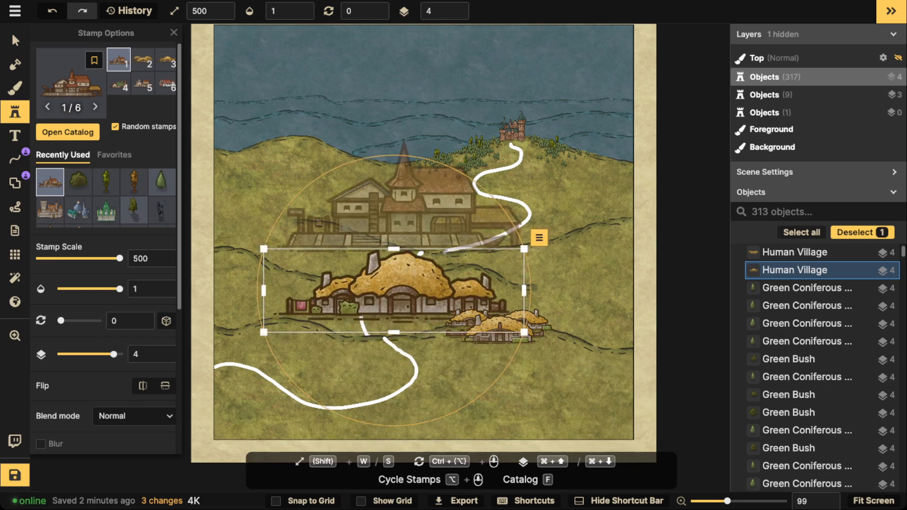
{"action": "key", "text": "Delete"}
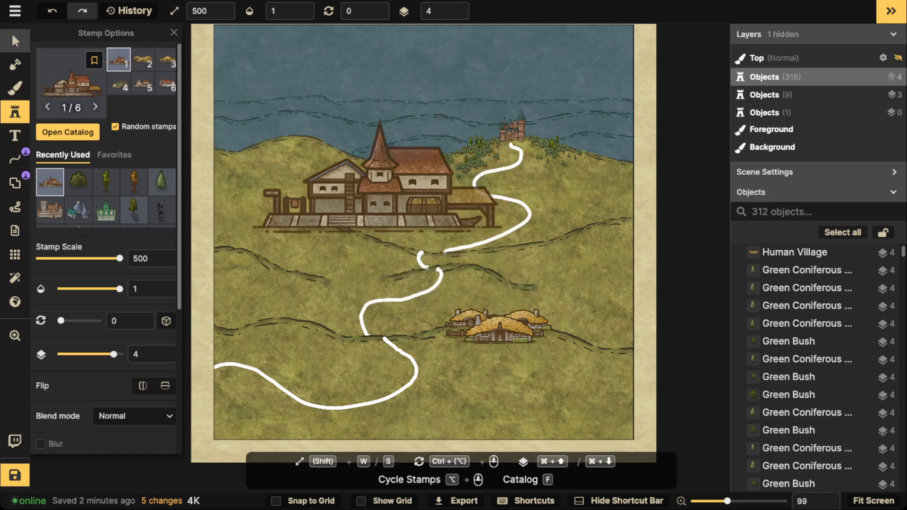
Step: Choose the small thatched Village Building stamp and place it on the lowest ridgeline between the road and the village
{"action": "left_click", "coordinate": [15, 40]}
{"action": "left_click", "coordinate": [491, 328]}
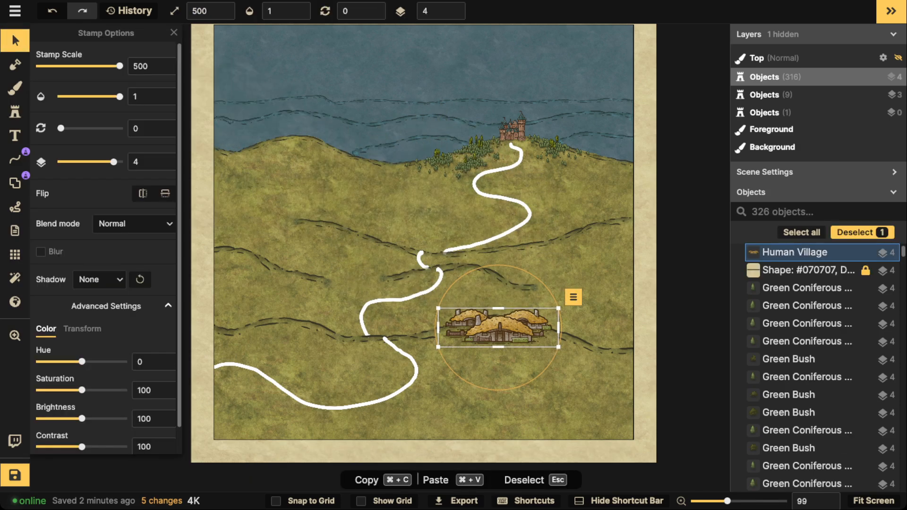
{"action": "left_click", "coordinate": [15, 112]}
{"action": "left_click", "coordinate": [70, 83]}
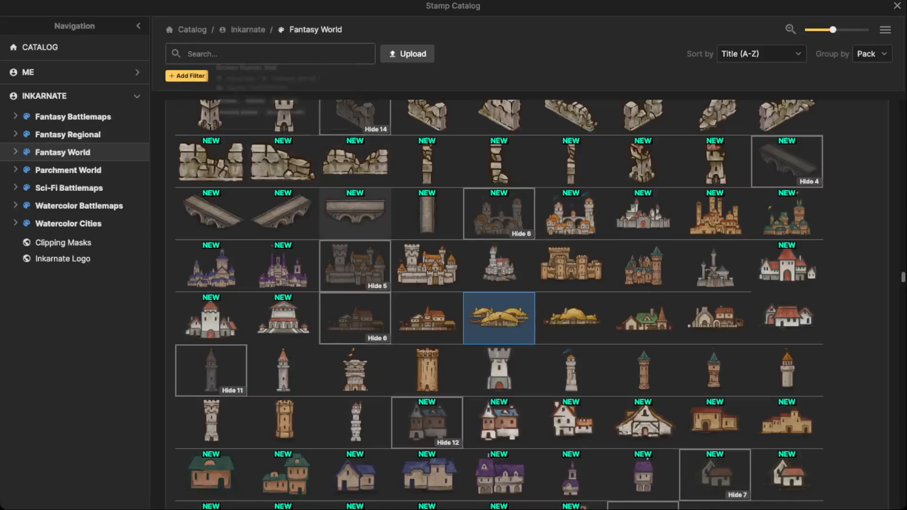
{"action": "scroll", "coordinate": [444, 264], "scroll_direction": "down", "scroll_amount": 3}
{"action": "scroll", "coordinate": [283, 272], "scroll_direction": "down", "scroll_amount": 3}
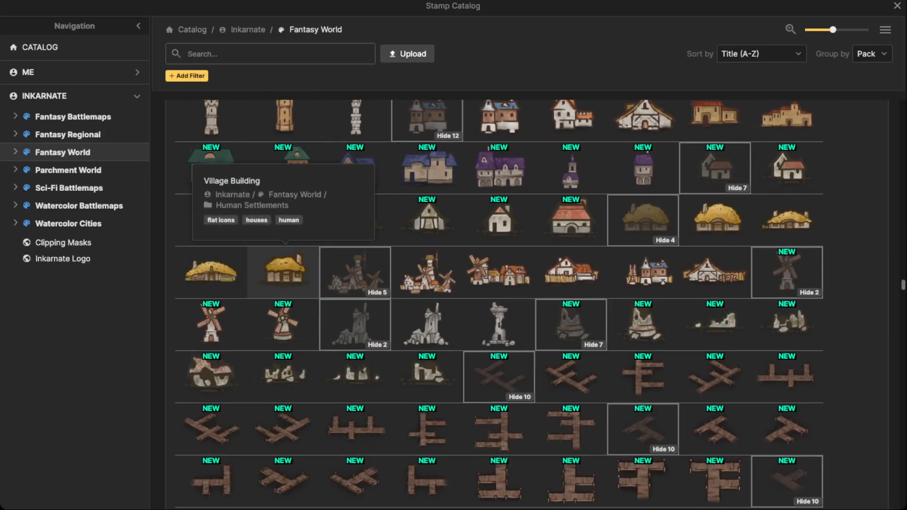
{"action": "left_click", "coordinate": [283, 272]}
{"action": "scroll", "coordinate": [441, 267], "scroll_direction": "up", "scroll_amount": 3}
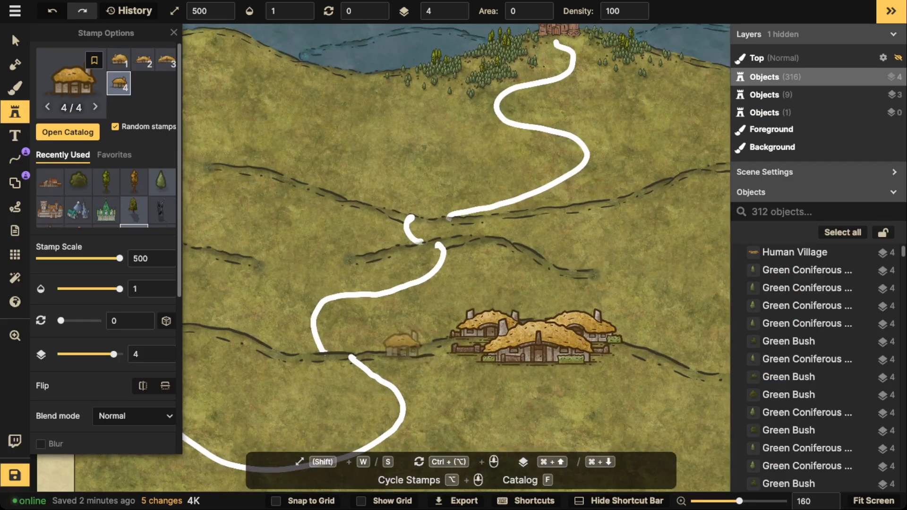
{"action": "left_click", "coordinate": [401, 344]}
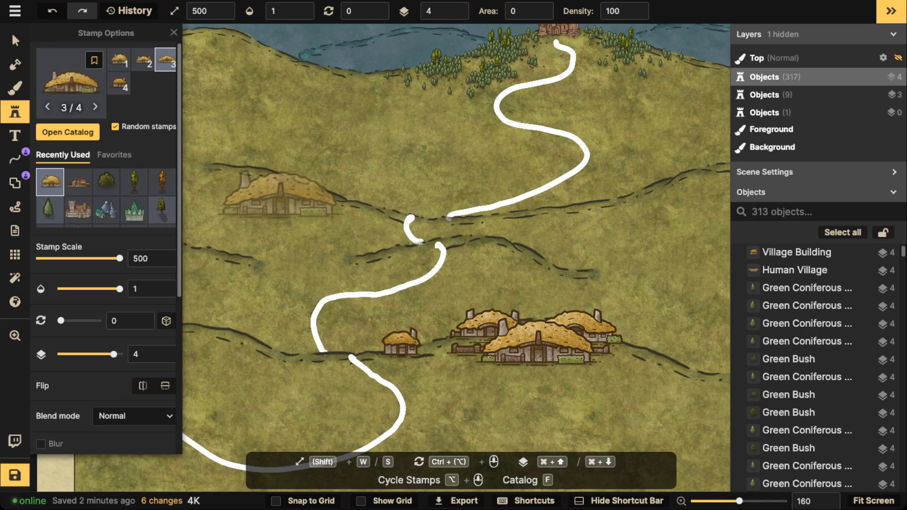
Step: Nudge the small thatched house and the large village slightly to the left along the ridgeline
{"action": "left_click", "coordinate": [15, 40]}
{"action": "left_click_drag", "start_coordinate": [401, 343], "coordinate": [395, 344]}
{"action": "scroll", "coordinate": [379, 303], "scroll_direction": "down", "scroll_amount": 3}
{"action": "left_click_drag", "start_coordinate": [379, 303], "coordinate": [376, 261]}
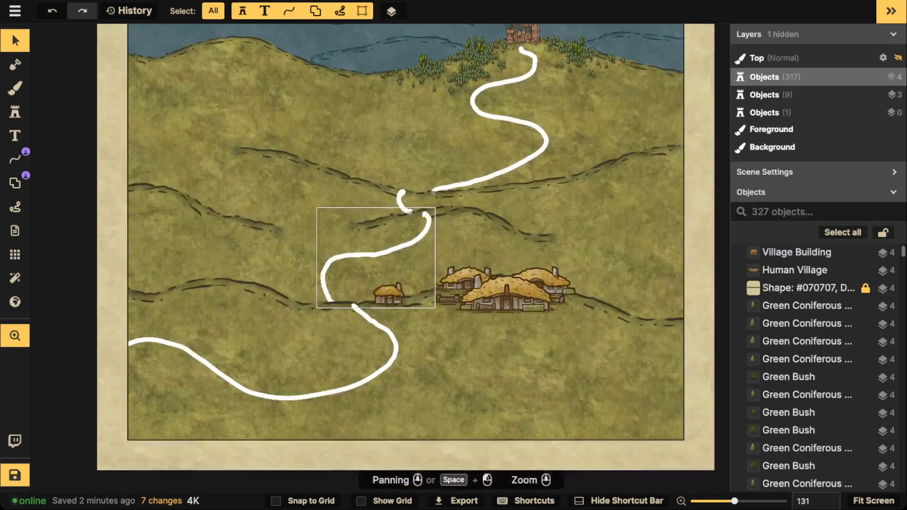
{"action": "left_click", "coordinate": [505, 291]}
{"action": "left_click_drag", "start_coordinate": [505, 292], "coordinate": [502, 293]}
{"action": "key", "text": "Escape"}
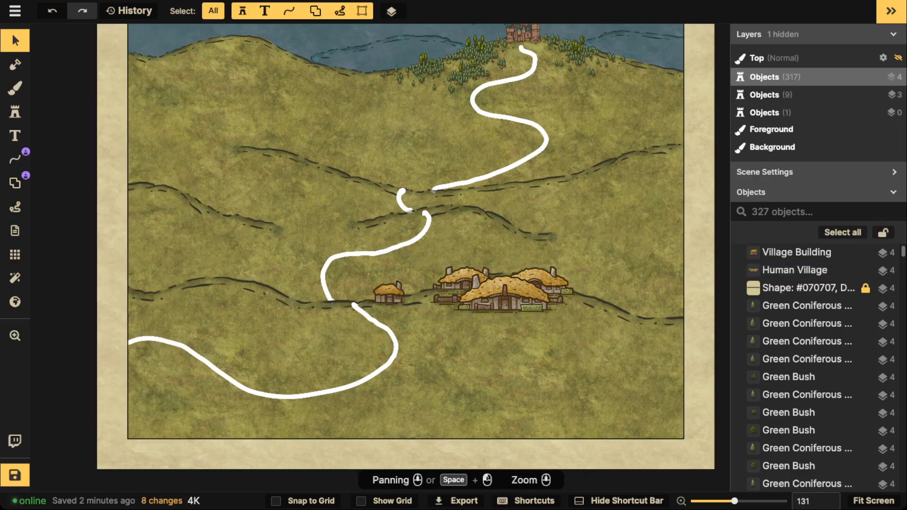
Step: Search the stamp catalog for "crops" and place the wheat-row Crops stamp beside the road, just below the lowest ridgeline
{"action": "left_click", "coordinate": [15, 112]}
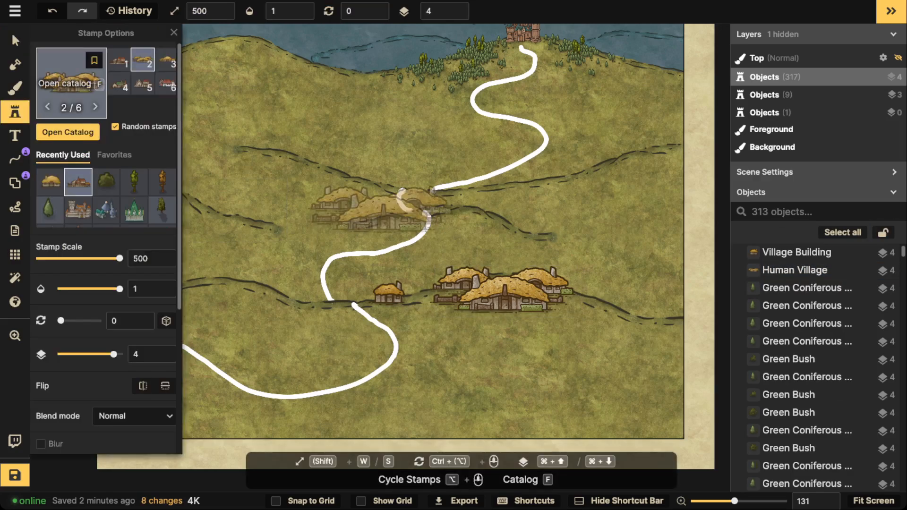
{"action": "left_click", "coordinate": [72, 84]}
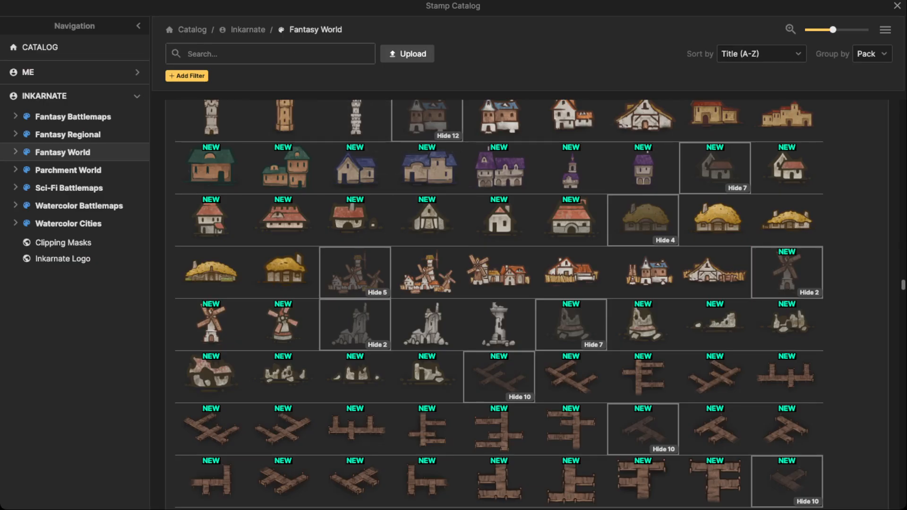
{"action": "type", "text": "crops"}
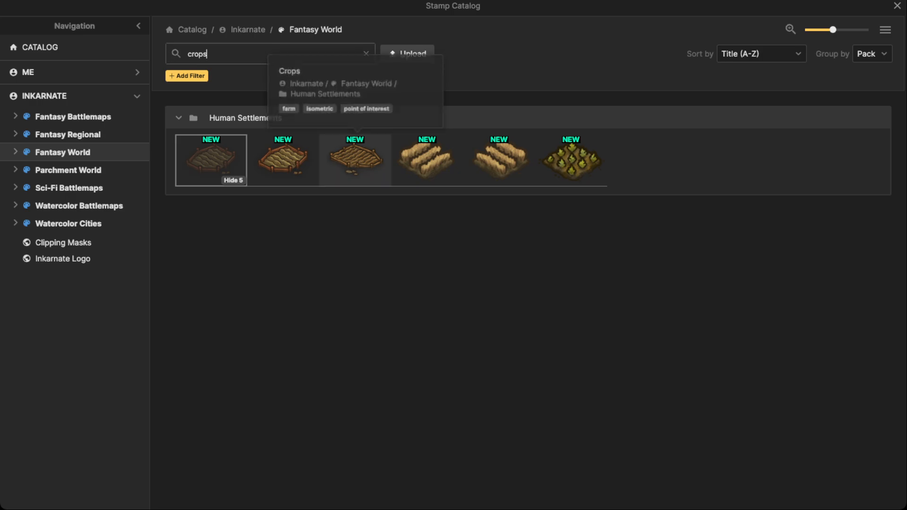
{"action": "left_click", "coordinate": [426, 158]}
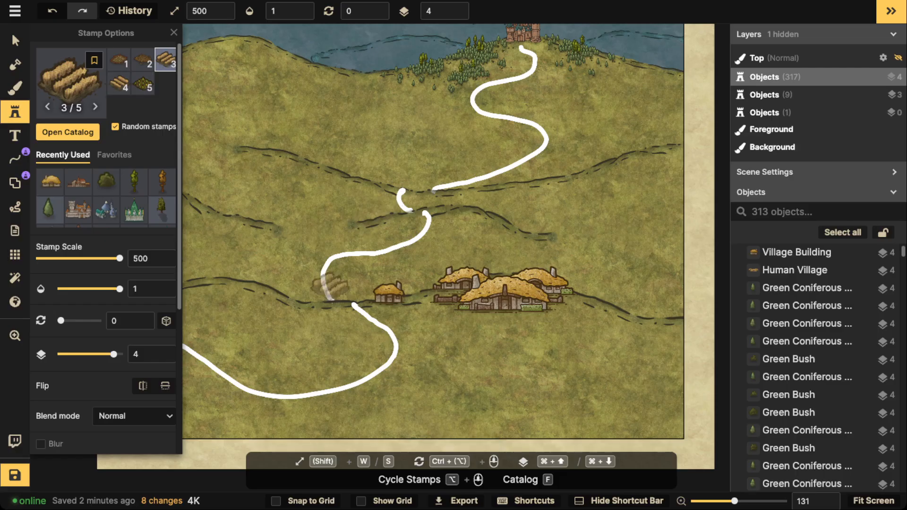
{"action": "scroll", "coordinate": [411, 326], "scroll_direction": "up", "scroll_amount": 3}
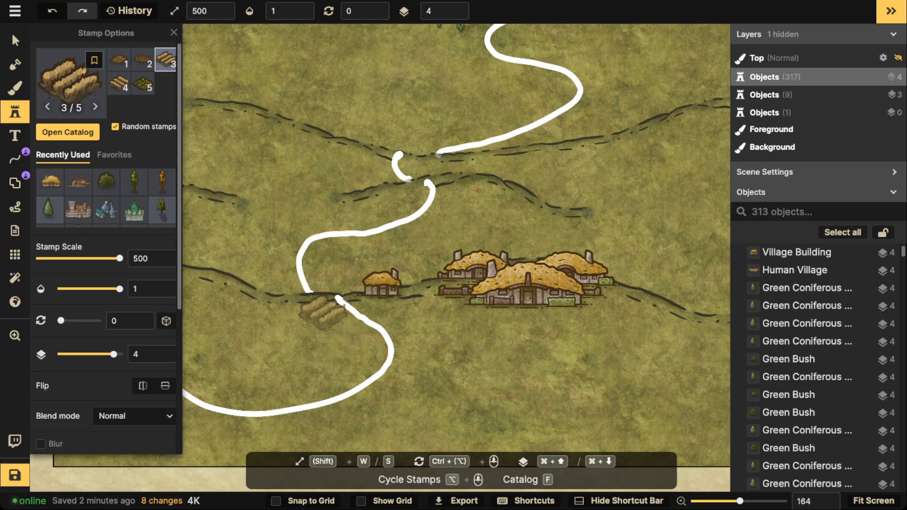
{"action": "left_click", "coordinate": [322, 316]}
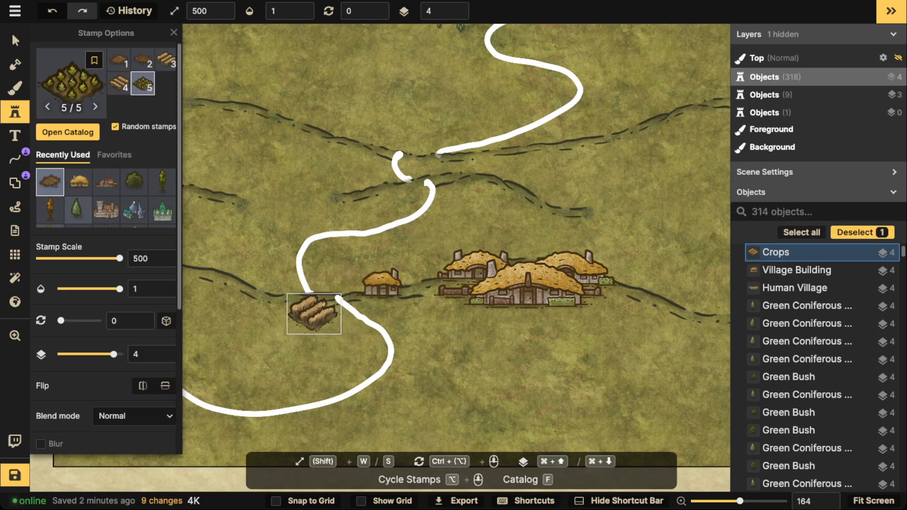
Step: Deselect the placed crops, turn off random stamps and pick the third Crops variant with the wheat rows
{"action": "left_click", "coordinate": [383, 201]}
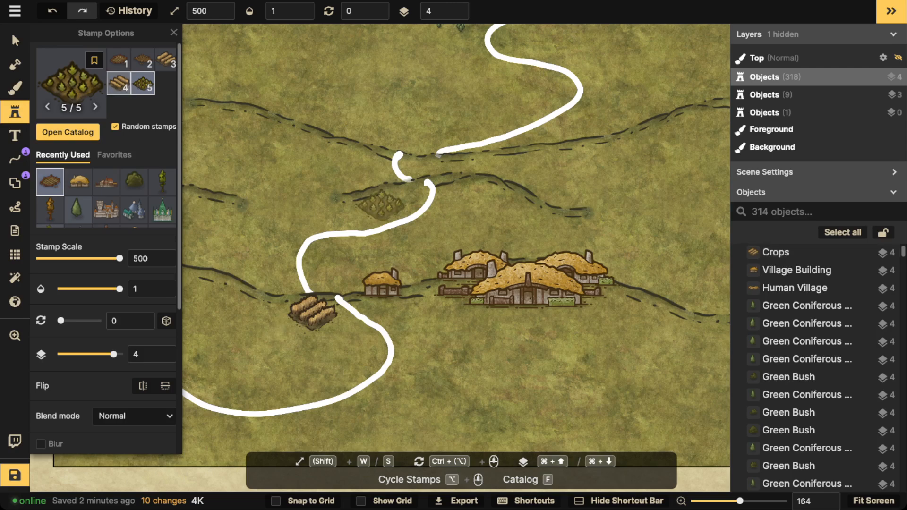
{"action": "left_click", "coordinate": [115, 127]}
{"action": "left_click", "coordinate": [165, 60]}
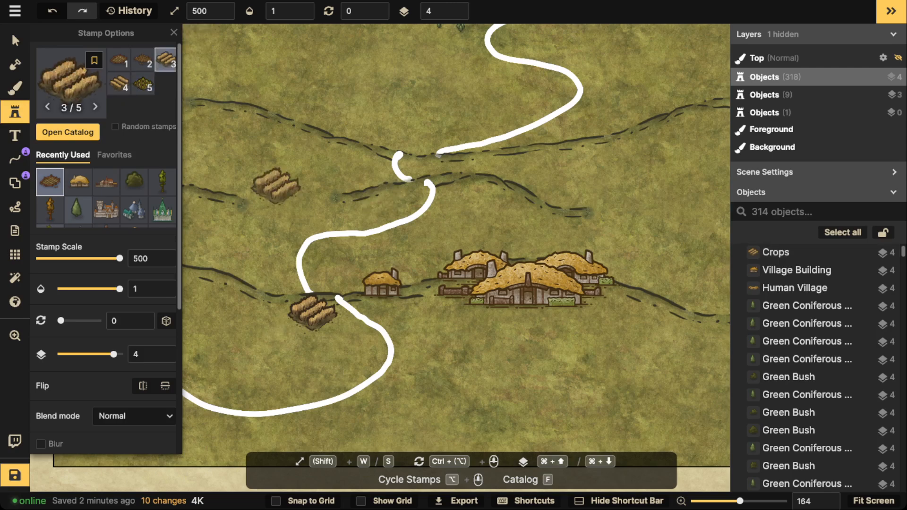
Step: Place three more wheat-row Crops stamps around the first one to form a diamond-shaped field below the lowest ridgeline
{"action": "left_click", "coordinate": [297, 325]}
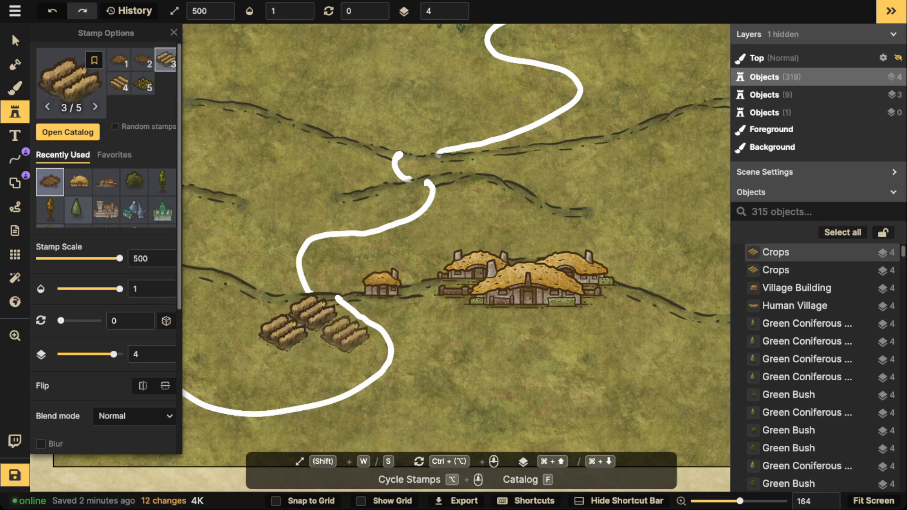
{"action": "left_click", "coordinate": [336, 341]}
{"action": "left_click", "coordinate": [318, 352]}
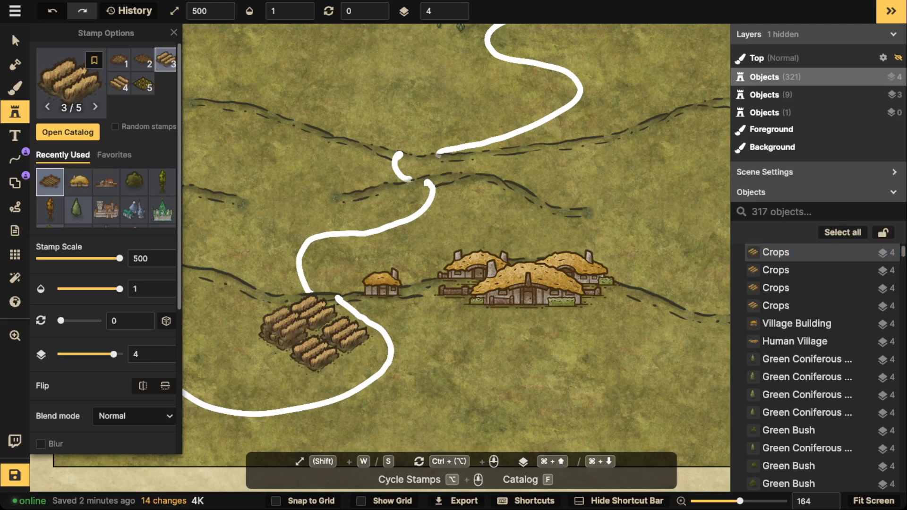
{"action": "scroll", "coordinate": [352, 231], "scroll_direction": "down", "scroll_amount": 3}
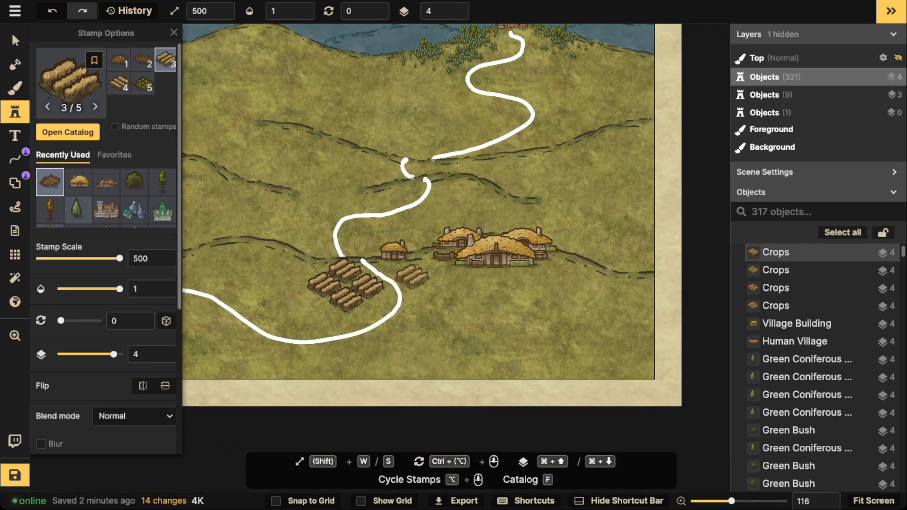
{"action": "left_click", "coordinate": [403, 271]}
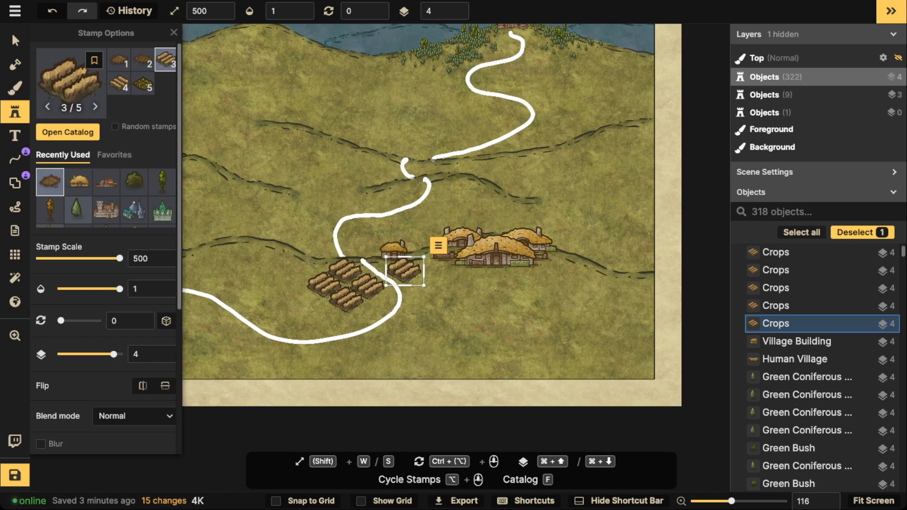
{"action": "scroll", "coordinate": [348, 246], "scroll_direction": "down", "scroll_amount": 2}
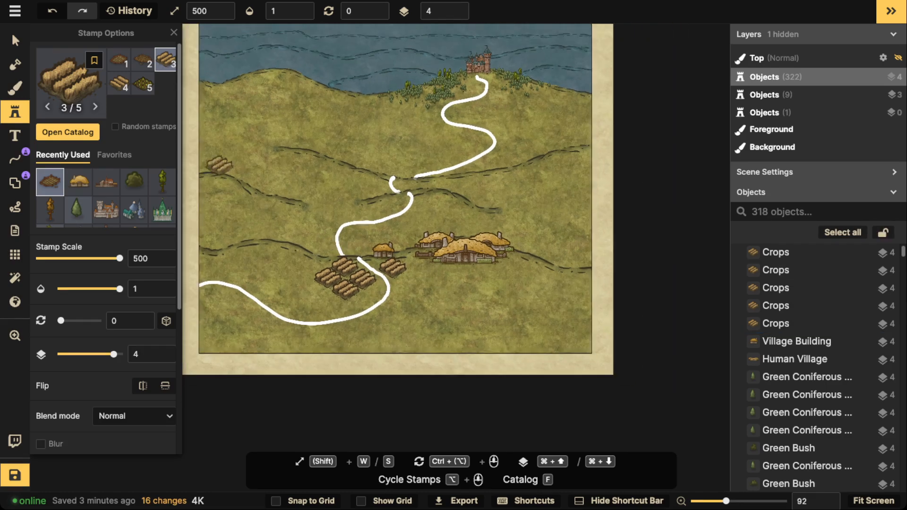
{"action": "left_click", "coordinate": [16, 40]}
{"action": "mouse_move", "coordinate": [393, 269]}
{"action": "left_mouse_down"}
{"action": "mouse_move", "coordinate": [322, 268]}
{"action": "mouse_move", "coordinate": [361, 298]}
{"action": "mouse_move", "coordinate": [324, 303]}
{"action": "mouse_move", "coordinate": [315, 276]}
{"action": "mouse_move", "coordinate": [384, 272]}
{"action": "left_mouse_up"}
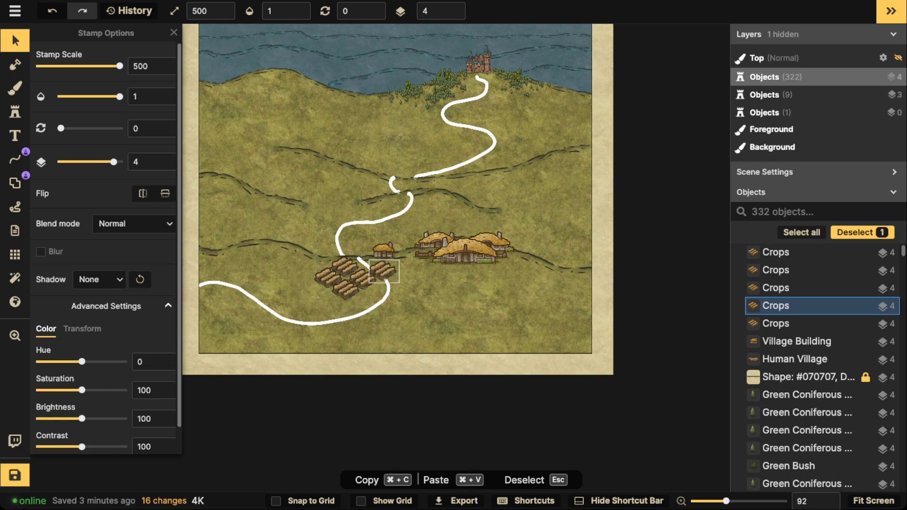
{"action": "key", "text": "Delete"}
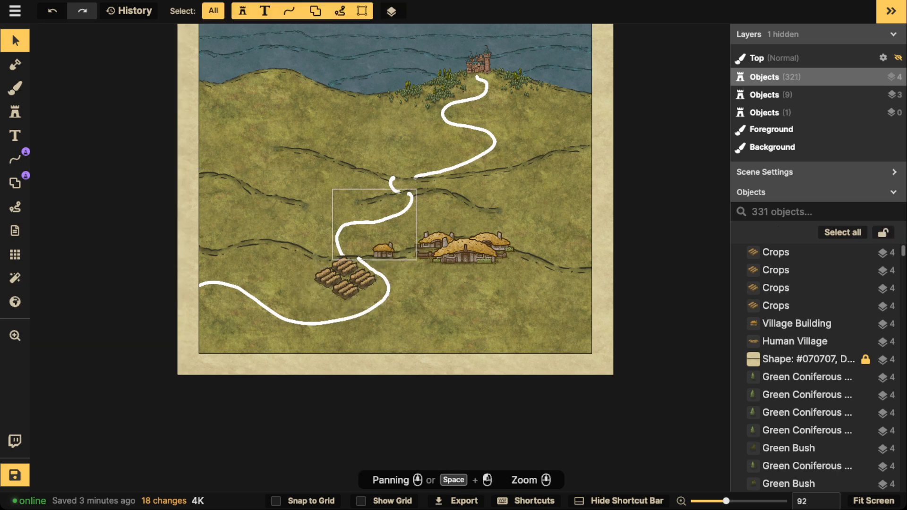
Step: Select all four Crops stamps together and shift the field slightly down and to the right, inside the road's bend
{"action": "scroll", "coordinate": [373, 206], "scroll_direction": "up", "scroll_amount": 2}
{"action": "left_click", "coordinate": [341, 278]}
{"action": "left_click", "coordinate": [321, 290], "text": "shift"}
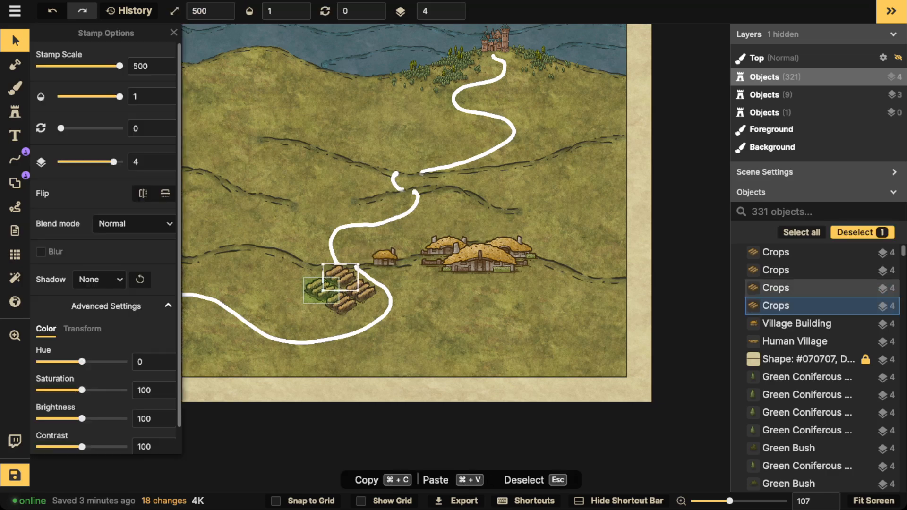
{"action": "left_click", "coordinate": [341, 303], "text": "shift"}
{"action": "left_click", "coordinate": [361, 291], "text": "shift"}
{"action": "mouse_move", "coordinate": [360, 291]}
{"action": "left_mouse_down"}
{"action": "mouse_move", "coordinate": [369, 301]}
{"action": "mouse_move", "coordinate": [363, 296]}
{"action": "left_mouse_up"}
{"action": "left_click", "coordinate": [16, 112]}
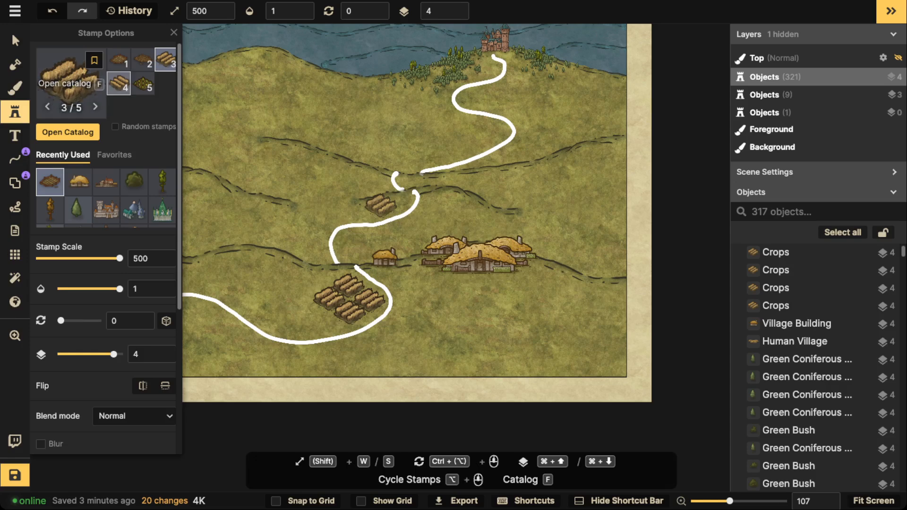
{"action": "left_click", "coordinate": [119, 84]}
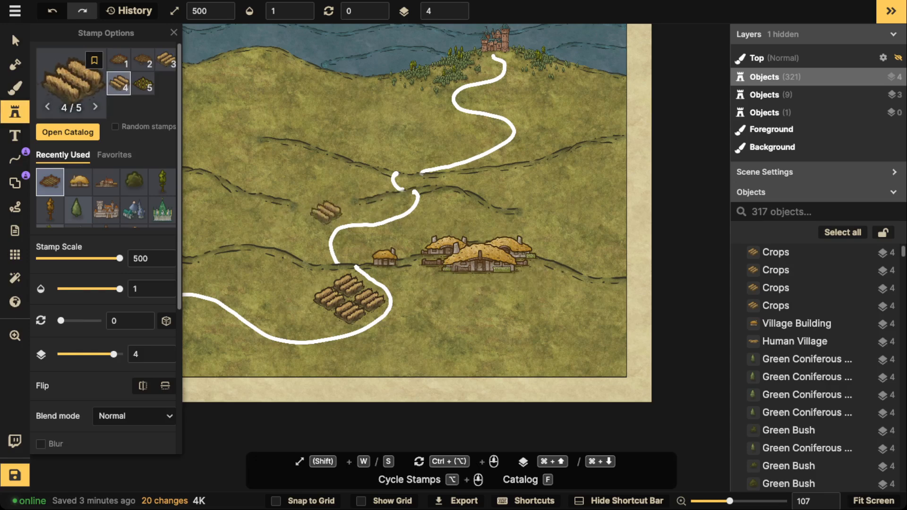
Step: Select the four white road lines together and reduce their stroke size to 82
{"action": "left_click", "coordinate": [15, 41]}
{"action": "scroll", "coordinate": [325, 218], "scroll_direction": "down", "scroll_amount": 2}
{"action": "left_click_drag", "start_coordinate": [330, 245], "coordinate": [353, 227]}
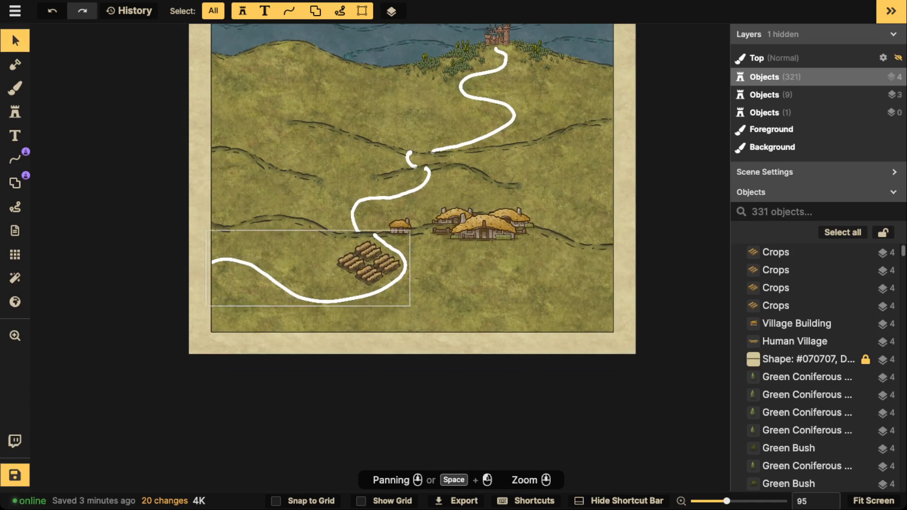
{"action": "left_click", "coordinate": [316, 300]}
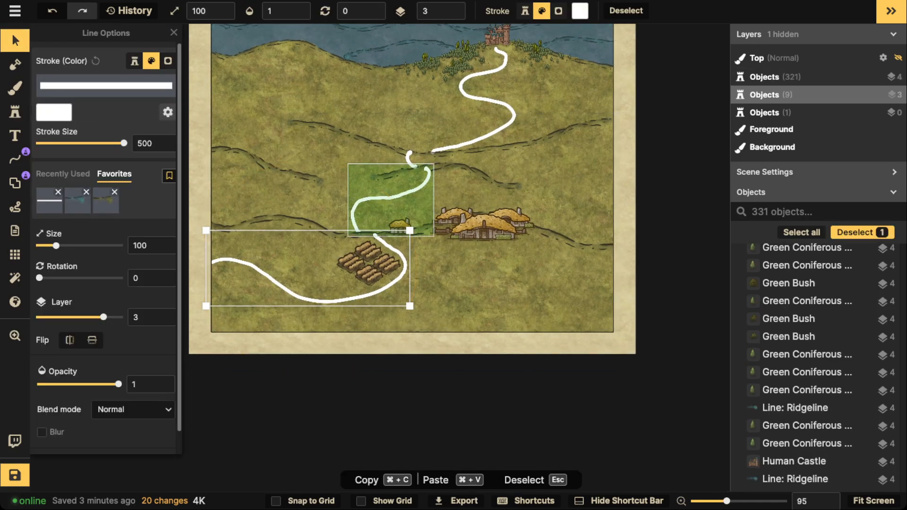
{"action": "left_click", "coordinate": [425, 176], "text": "shift"}
{"action": "left_click", "coordinate": [412, 158], "text": "shift"}
{"action": "left_click", "coordinate": [472, 140], "text": "shift"}
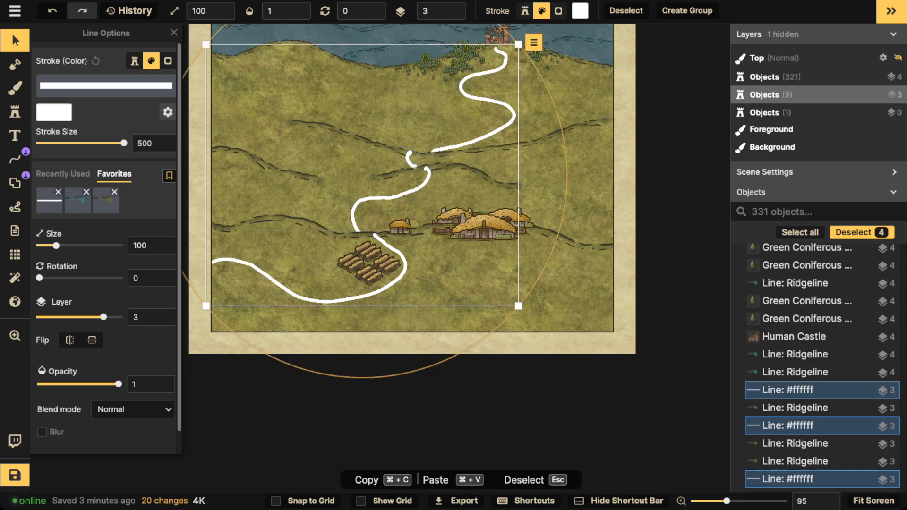
{"action": "mouse_move", "coordinate": [124, 143]}
{"action": "left_mouse_down"}
{"action": "mouse_move", "coordinate": [86, 143]}
{"action": "mouse_move", "coordinate": [101, 143]}
{"action": "left_mouse_up"}
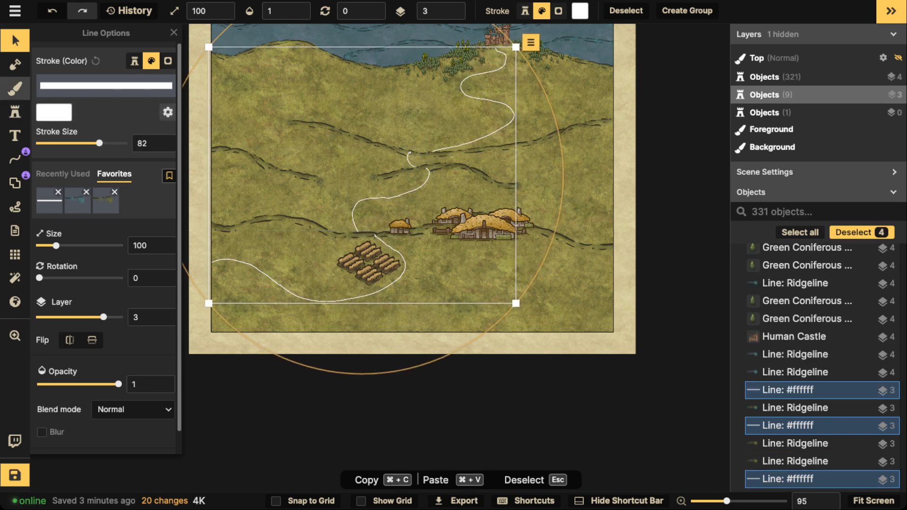
Step: Set up a background brush with the light grey texture, softness 1 and opacity 0.35
{"action": "left_click", "coordinate": [15, 89]}
{"action": "left_click", "coordinate": [159, 230]}
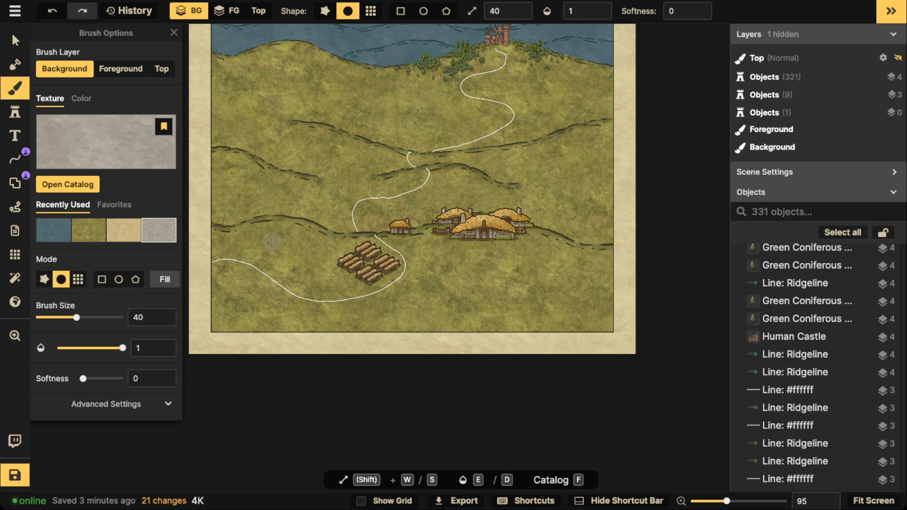
{"action": "left_click", "coordinate": [701, 7]}
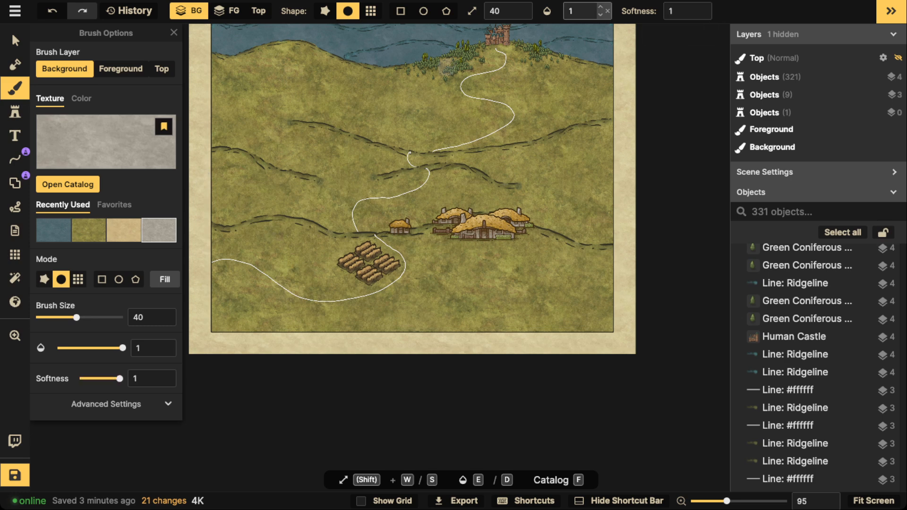
{"action": "left_click", "coordinate": [582, 11]}
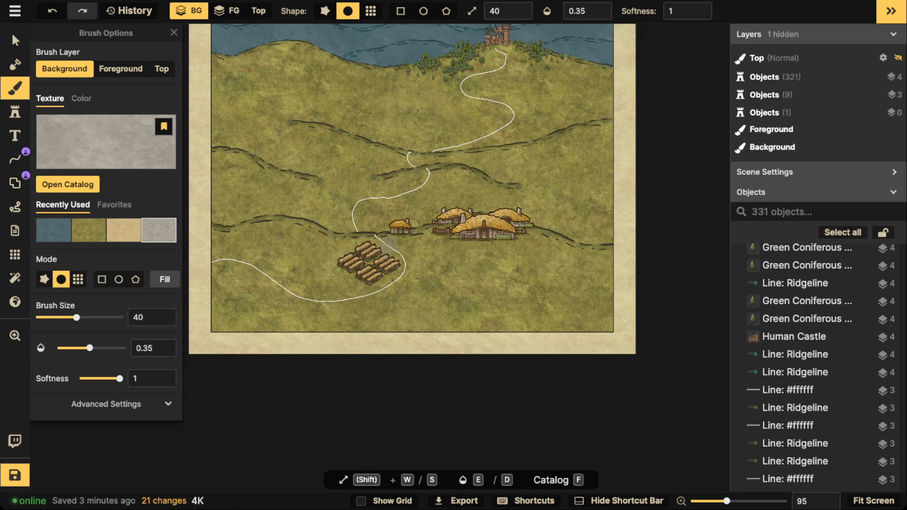
Step: Reduce the brush size to 10 and paint a test dab at the start of the road below the castle
{"action": "scroll", "coordinate": [388, 249], "scroll_direction": "up", "scroll_amount": 2}
{"action": "key", "text": "space"}
{"action": "left_click_drag", "start_coordinate": [456, 136], "coordinate": [423, 300]}
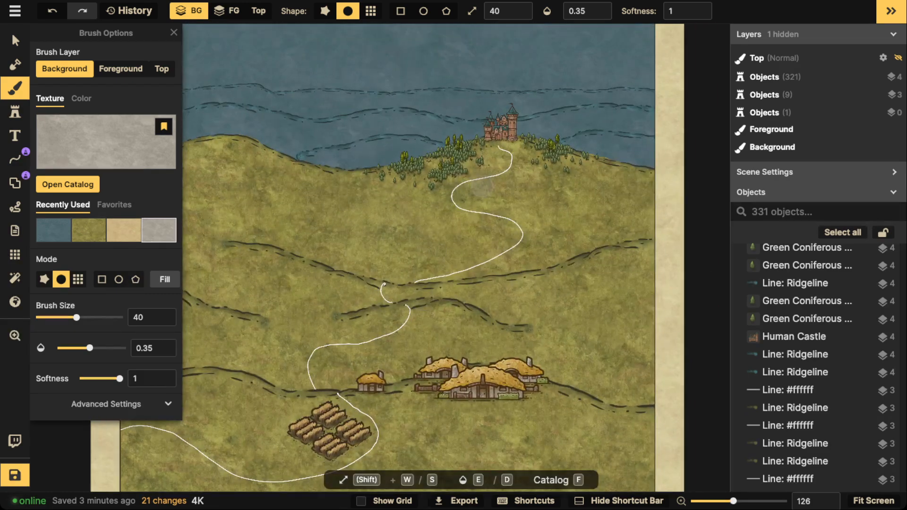
{"action": "scroll", "coordinate": [489, 188], "scroll_direction": "up", "scroll_amount": 5}
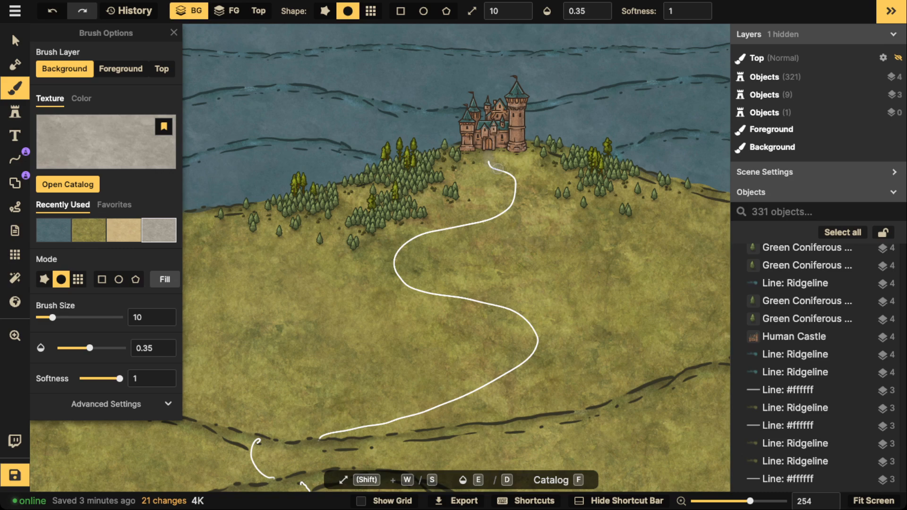
{"action": "left_click", "coordinate": [498, 169]}
Step: Keep the brush on the background layer and raise its opacity to 0.55
{"action": "left_click", "coordinate": [227, 11]}
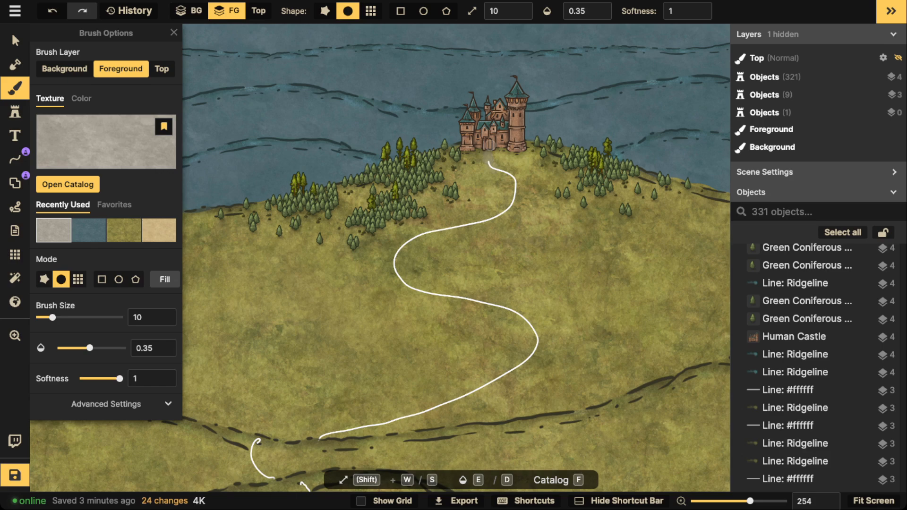
{"action": "left_click", "coordinate": [189, 10]}
{"action": "left_click", "coordinate": [600, 6]}
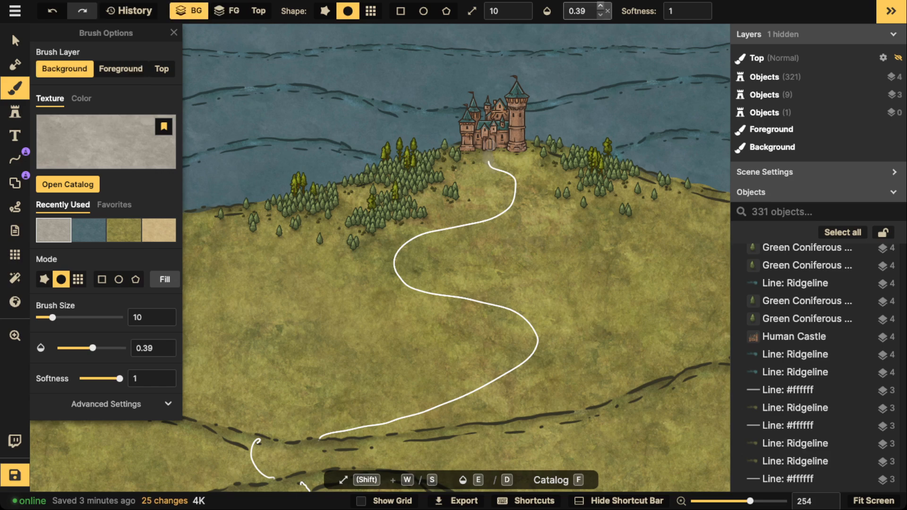
{"action": "left_click", "coordinate": [600, 7]}
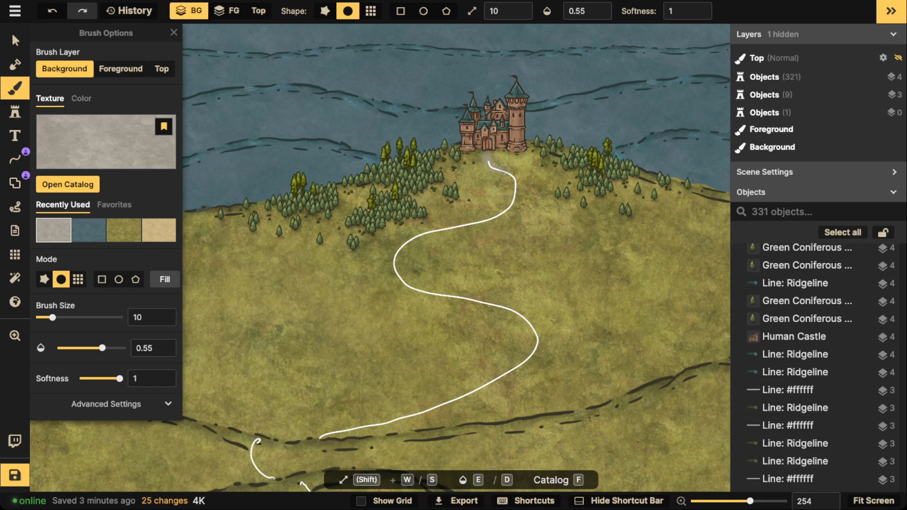
Step: Paint a soft grey path along the white guide lines from the castle down to the lowest ridgeline
{"action": "left_click_drag", "start_coordinate": [512, 206], "coordinate": [456, 222]}
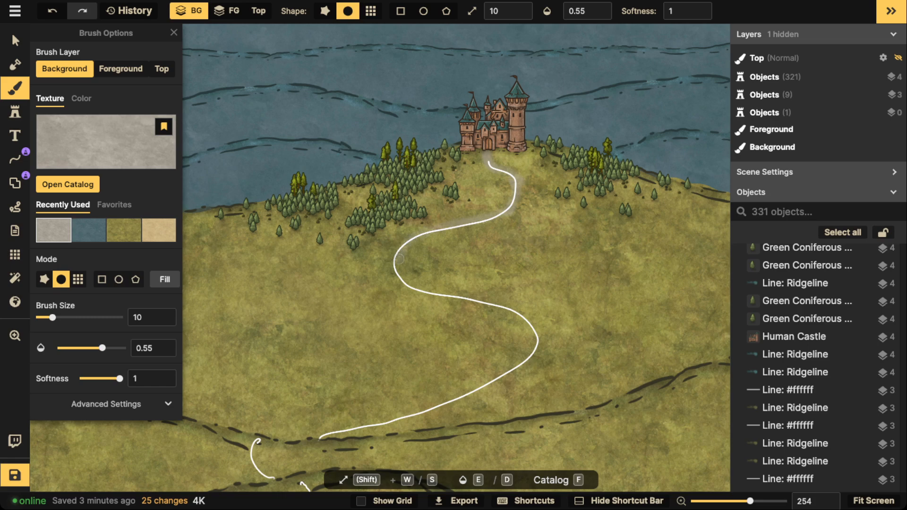
{"action": "left_click_drag", "start_coordinate": [425, 290], "coordinate": [505, 302]}
{"action": "left_click_drag", "start_coordinate": [530, 334], "coordinate": [517, 363]}
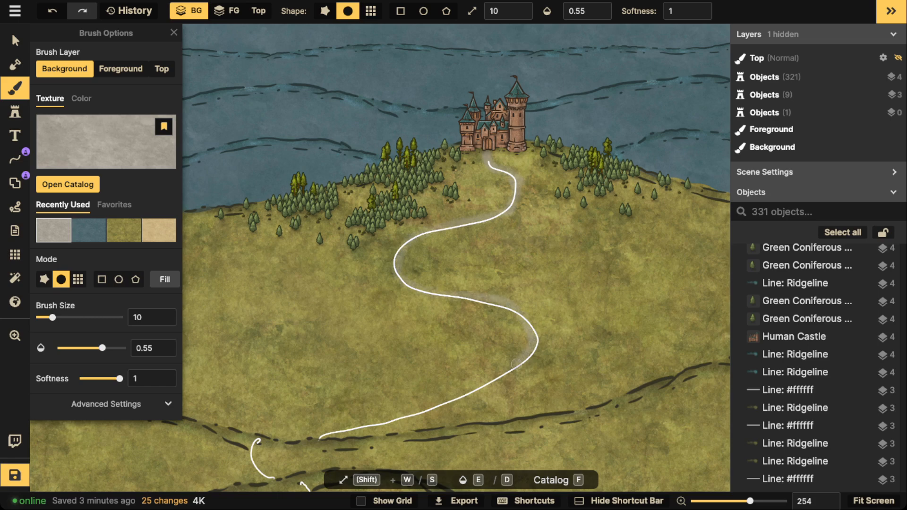
{"action": "left_click_drag", "start_coordinate": [435, 406], "coordinate": [338, 431]}
{"action": "mouse_move", "coordinate": [258, 442]}
{"action": "left_mouse_down"}
{"action": "mouse_move", "coordinate": [337, 255]}
{"action": "mouse_move", "coordinate": [341, 270]}
{"action": "left_mouse_up"}
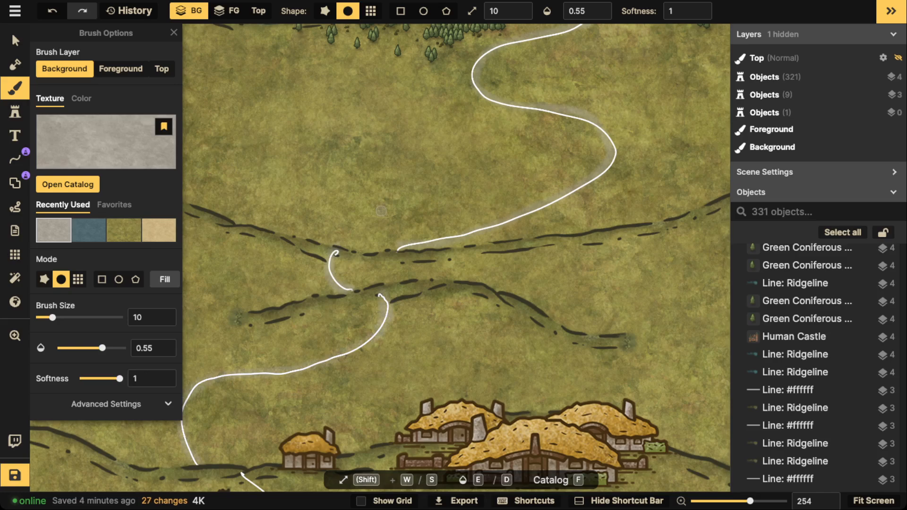
{"action": "left_click_drag", "start_coordinate": [251, 469], "coordinate": [312, 266]}
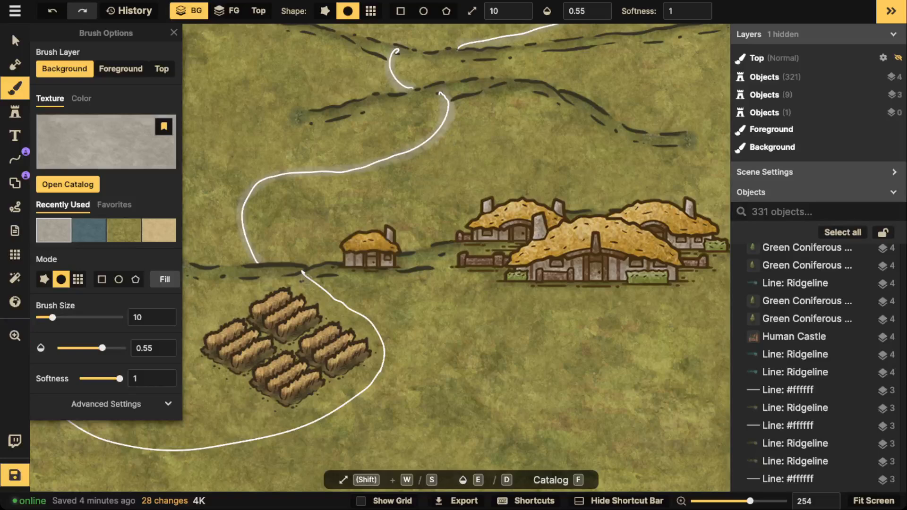
Step: Paint the grey path along the last white guide line, around the crop fields to the map's left edge
{"action": "mouse_move", "coordinate": [359, 319]}
{"action": "left_mouse_down"}
{"action": "mouse_move", "coordinate": [380, 357]}
{"action": "mouse_move", "coordinate": [362, 317]}
{"action": "left_mouse_up"}
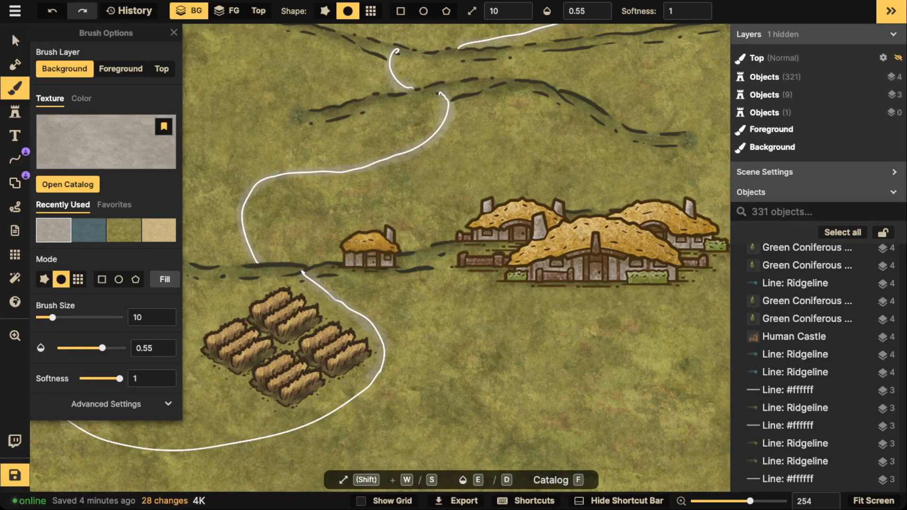
{"action": "mouse_move", "coordinate": [369, 383]}
{"action": "left_mouse_down"}
{"action": "mouse_move", "coordinate": [287, 432]}
{"action": "mouse_move", "coordinate": [238, 441]}
{"action": "mouse_move", "coordinate": [177, 450]}
{"action": "mouse_move", "coordinate": [96, 432]}
{"action": "left_mouse_up"}
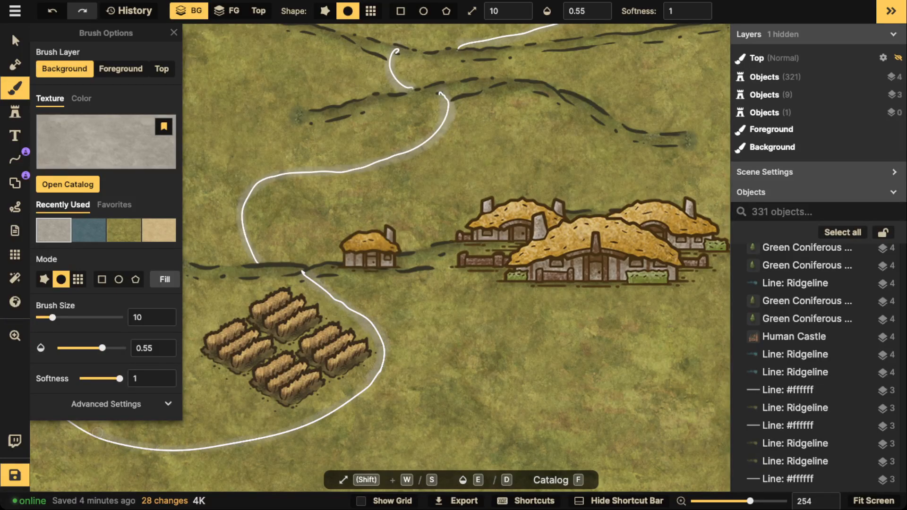
{"action": "left_click_drag", "start_coordinate": [154, 443], "coordinate": [347, 438]}
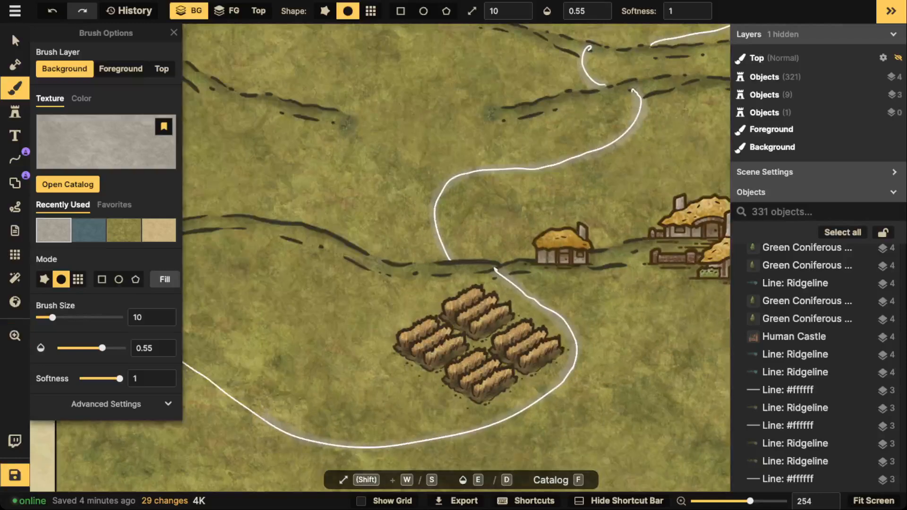
{"action": "left_click_drag", "start_coordinate": [201, 379], "coordinate": [188, 367]}
{"action": "mouse_move", "coordinate": [204, 376]}
{"action": "left_mouse_down"}
{"action": "mouse_move", "coordinate": [353, 402]}
{"action": "mouse_move", "coordinate": [281, 371]}
{"action": "mouse_move", "coordinate": [203, 374]}
{"action": "mouse_move", "coordinate": [260, 361]}
{"action": "left_mouse_up"}
{"action": "scroll", "coordinate": [261, 361], "scroll_direction": "down", "scroll_amount": 2}
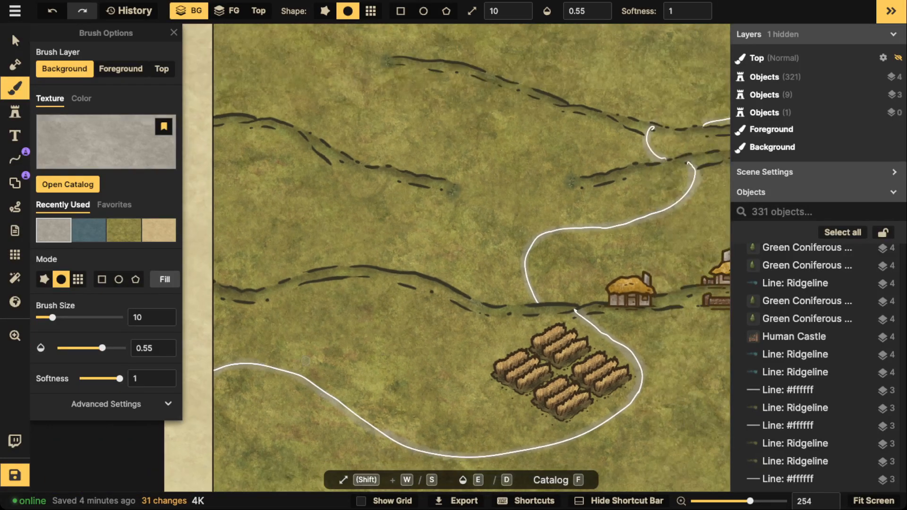
Step: Delete the two lower white guide lines, around the crops and up to the middle ridgeline
{"action": "left_click", "coordinate": [16, 41]}
{"action": "scroll", "coordinate": [425, 274], "scroll_direction": "down", "scroll_amount": 2}
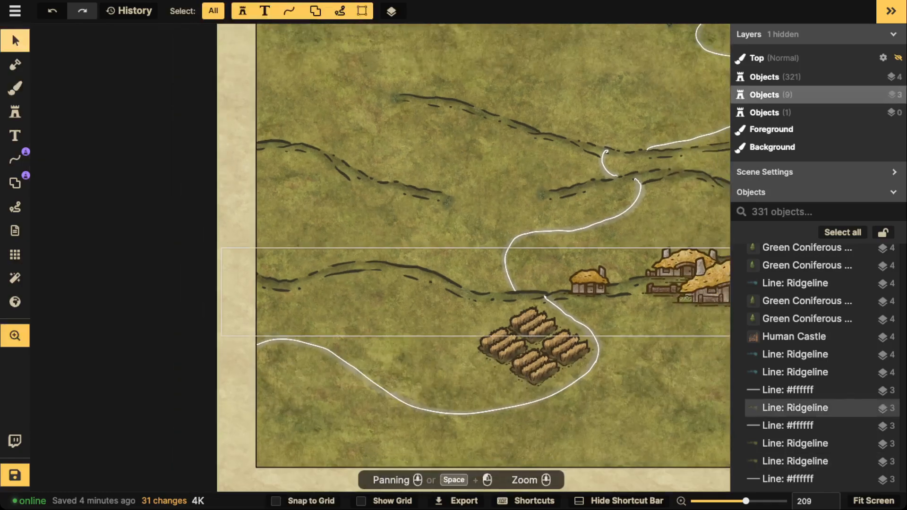
{"action": "left_click_drag", "start_coordinate": [425, 279], "coordinate": [271, 232]}
{"action": "left_click", "coordinate": [264, 373]}
{"action": "key", "text": "Delete"}
{"action": "left_click", "coordinate": [415, 194]}
{"action": "key", "text": "Delete"}
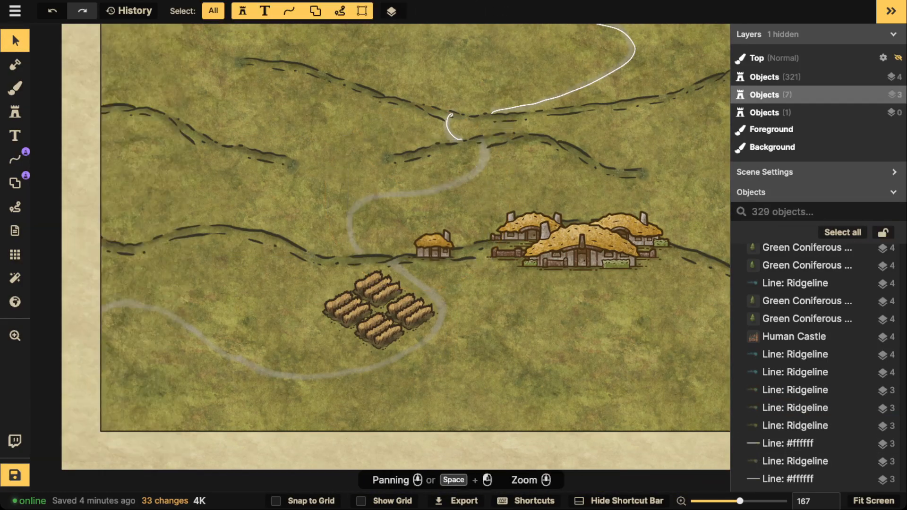
Step: Delete the two remaining white guide lines, between the upper ridgelines and up to the castle
{"action": "left_click", "coordinate": [448, 125]}
{"action": "key", "text": "Delete"}
{"action": "left_click", "coordinate": [794, 461]}
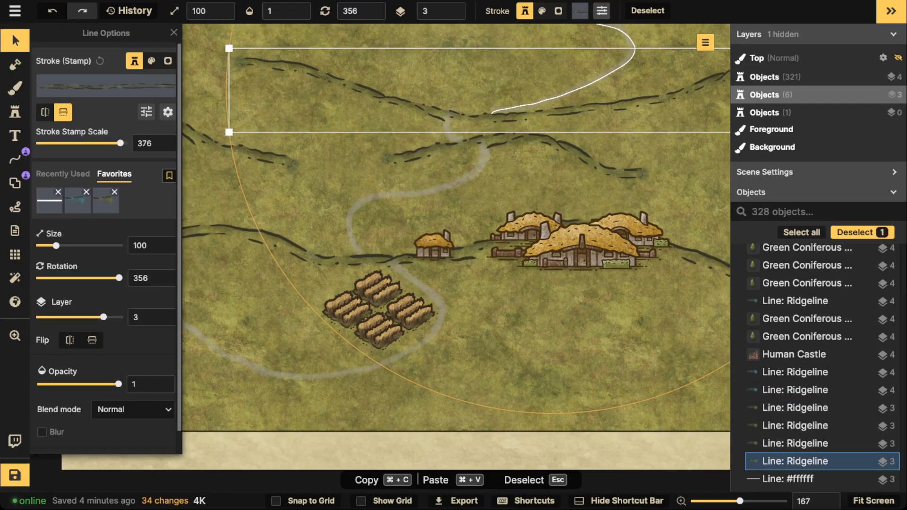
{"action": "left_click", "coordinate": [512, 109]}
{"action": "key", "text": "Delete"}
{"action": "scroll", "coordinate": [509, 130], "scroll_direction": "down", "scroll_amount": 2}
{"action": "left_click_drag", "start_coordinate": [510, 130], "coordinate": [525, 184]}
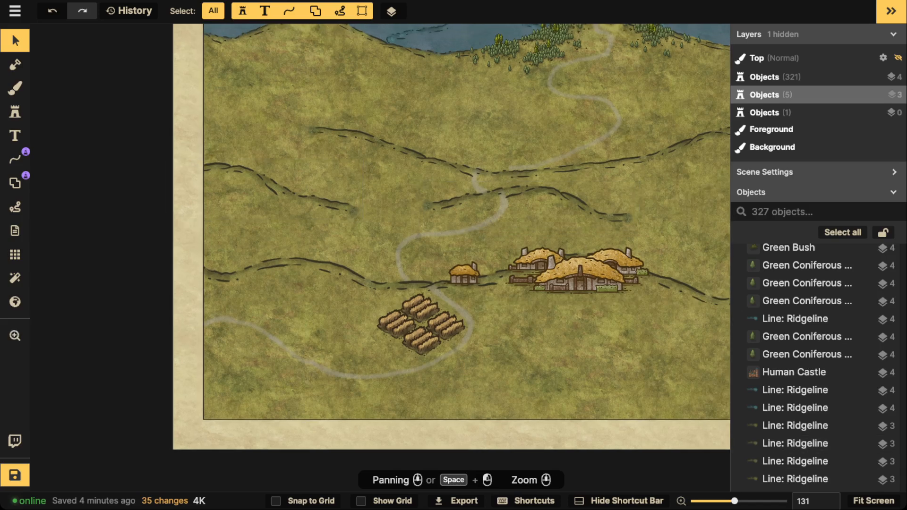
Step: Return to the background brush with the grey texture and increase its size to 60
{"action": "left_click", "coordinate": [16, 88]}
{"action": "key", "text": "w"}
{"action": "key", "text": "w"}
{"action": "key", "text": "w"}
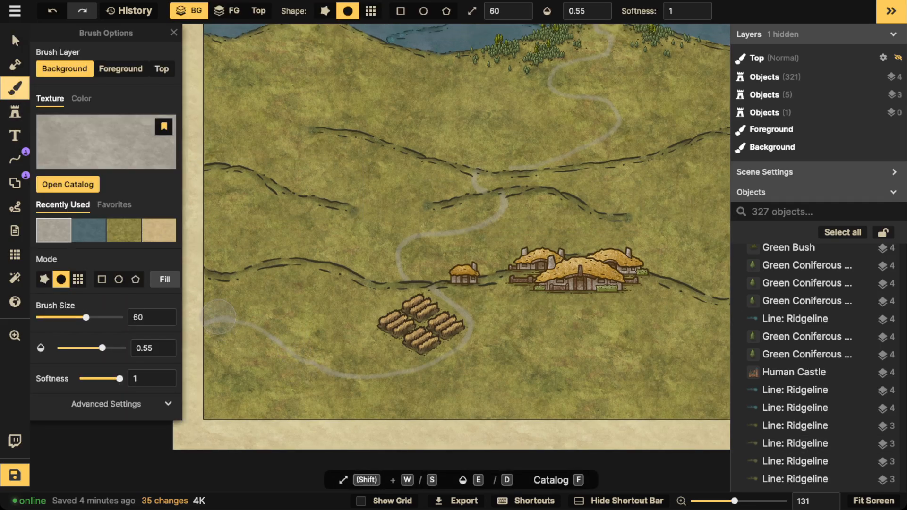
Step: Paint wide soft grey strokes at brush size 60 over the lower road, from the map's left edge to just below the crop fields
{"action": "mouse_move", "coordinate": [221, 323]}
{"action": "left_mouse_down"}
{"action": "mouse_move", "coordinate": [336, 367]}
{"action": "mouse_move", "coordinate": [203, 323]}
{"action": "mouse_move", "coordinate": [303, 346]}
{"action": "mouse_move", "coordinate": [242, 320]}
{"action": "mouse_move", "coordinate": [257, 319]}
{"action": "mouse_move", "coordinate": [208, 312]}
{"action": "mouse_move", "coordinate": [195, 339]}
{"action": "mouse_move", "coordinate": [259, 353]}
{"action": "left_mouse_up"}
{"action": "mouse_move", "coordinate": [366, 382]}
{"action": "left_mouse_down"}
{"action": "mouse_move", "coordinate": [386, 378]}
{"action": "mouse_move", "coordinate": [318, 375]}
{"action": "mouse_move", "coordinate": [231, 352]}
{"action": "mouse_move", "coordinate": [294, 365]}
{"action": "mouse_move", "coordinate": [198, 366]}
{"action": "mouse_move", "coordinate": [318, 389]}
{"action": "mouse_move", "coordinate": [311, 383]}
{"action": "mouse_move", "coordinate": [374, 389]}
{"action": "mouse_move", "coordinate": [418, 377]}
{"action": "left_mouse_up"}
{"action": "left_click_drag", "start_coordinate": [306, 377], "coordinate": [251, 362]}
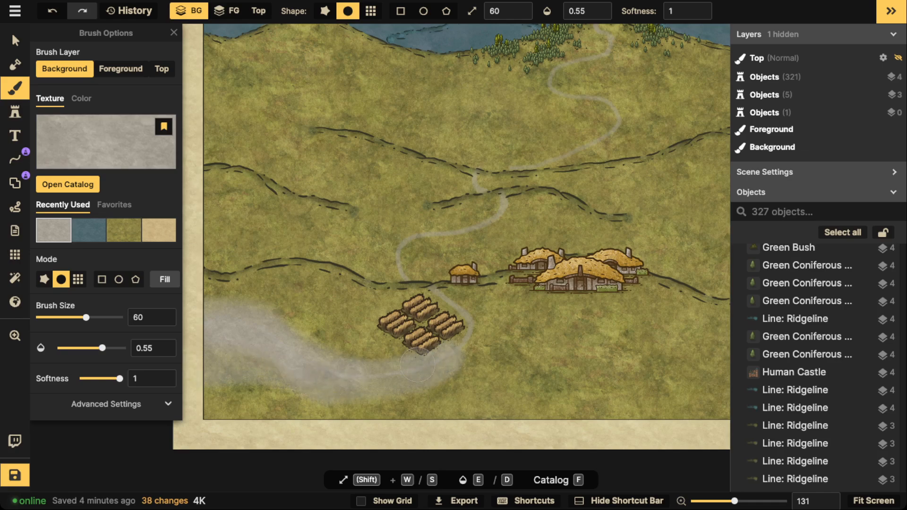
{"action": "left_click_drag", "start_coordinate": [418, 365], "coordinate": [430, 359]}
Step: Widen the road beside the crops at brush size 44, and its winding stretch up to the middle ridgelines at size 30
{"action": "left_click", "coordinate": [521, 15]}
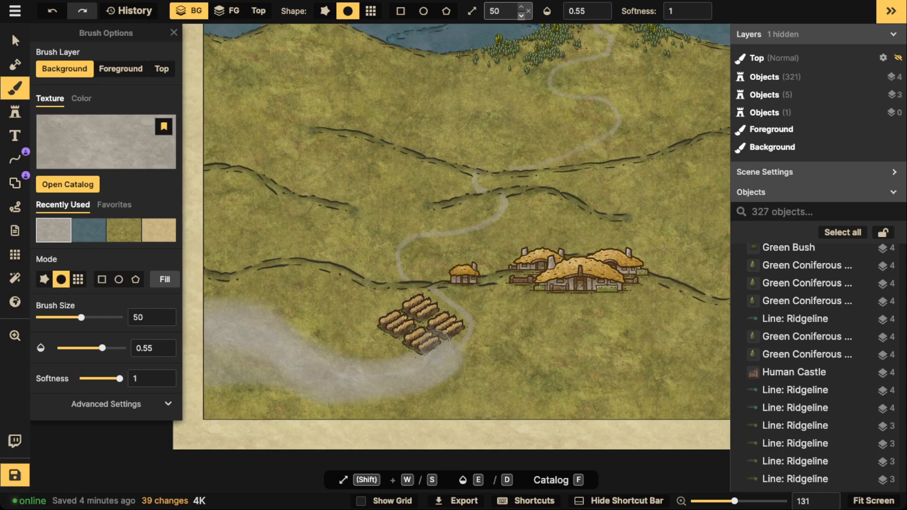
{"action": "left_click", "coordinate": [521, 16]}
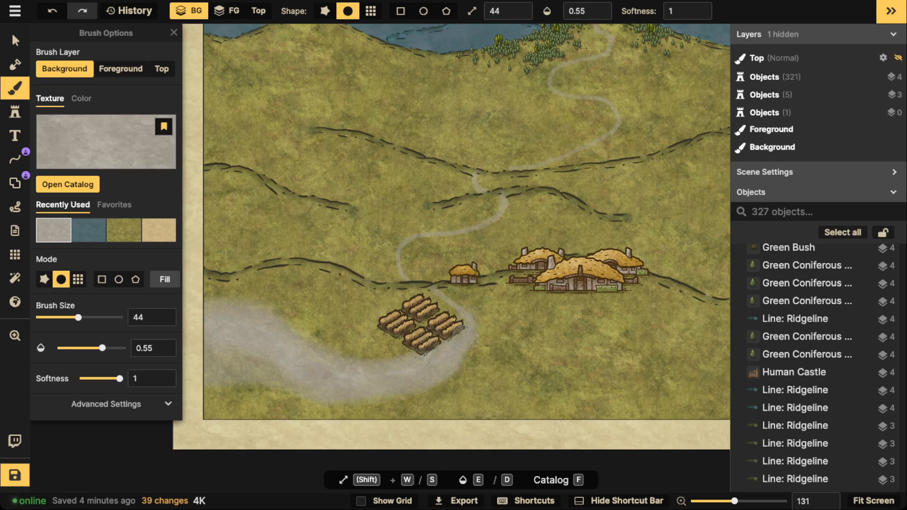
{"action": "left_click_drag", "start_coordinate": [444, 354], "coordinate": [427, 284]}
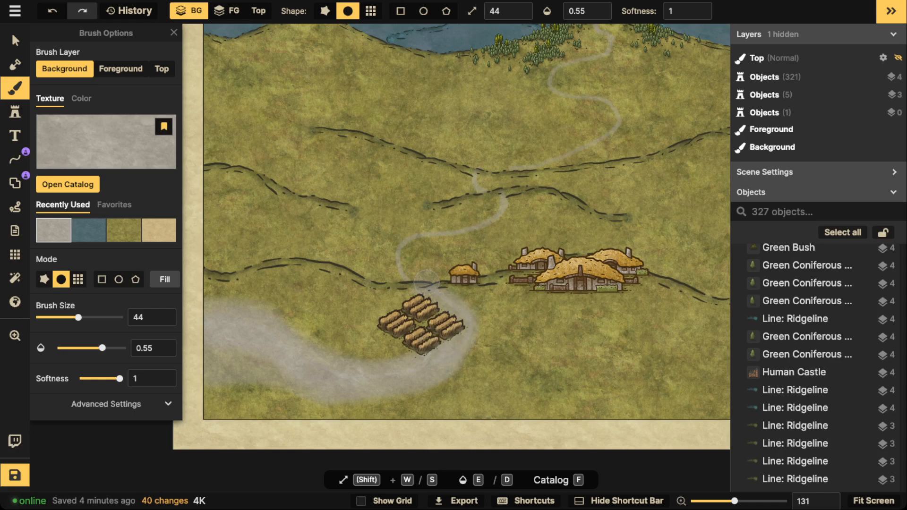
{"action": "left_click", "coordinate": [521, 15]}
{"action": "mouse_move", "coordinate": [407, 277]}
{"action": "left_mouse_down"}
{"action": "mouse_move", "coordinate": [434, 233]}
{"action": "mouse_move", "coordinate": [473, 229]}
{"action": "mouse_move", "coordinate": [496, 191]}
{"action": "left_mouse_up"}
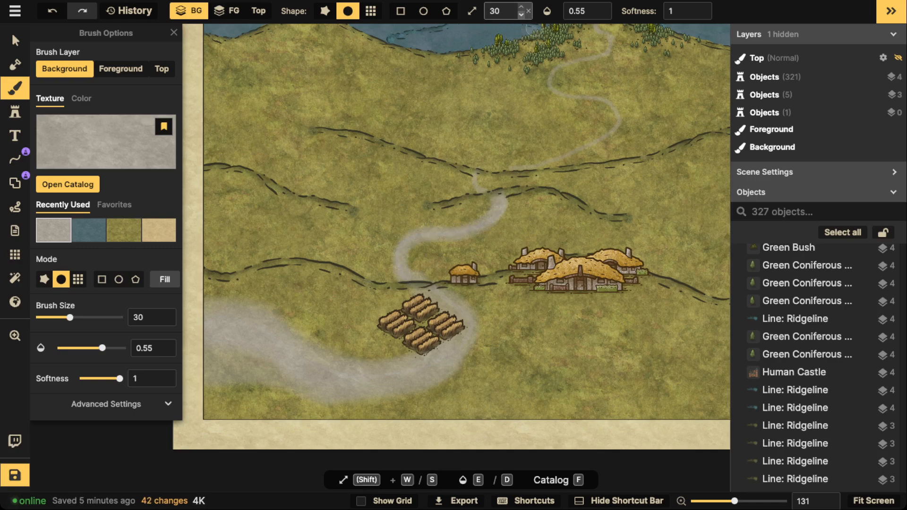
Step: Set the brush size to 10 and paint grey over the narrow upper road from the middle ridgelines towards the castle
{"action": "left_click", "coordinate": [521, 15]}
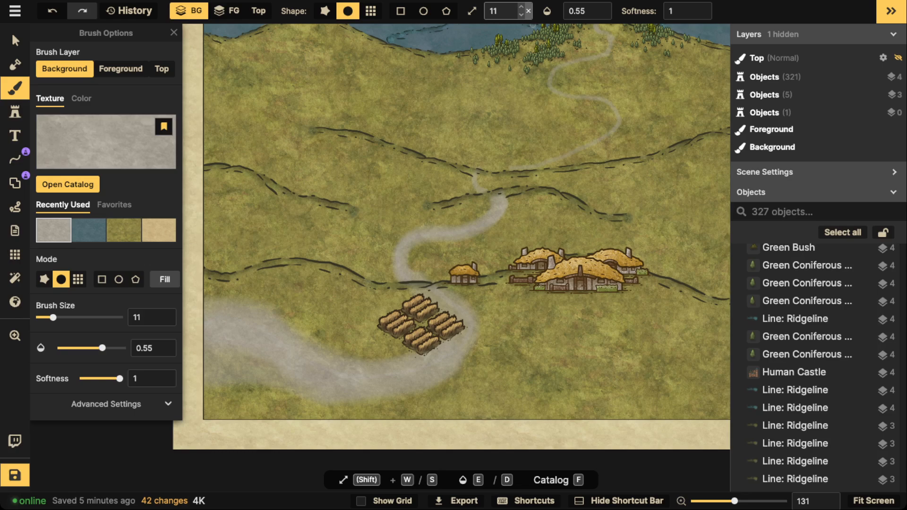
{"action": "left_click", "coordinate": [528, 10]}
{"action": "double_click", "coordinate": [494, 12]}
{"action": "type", "text": "12"}
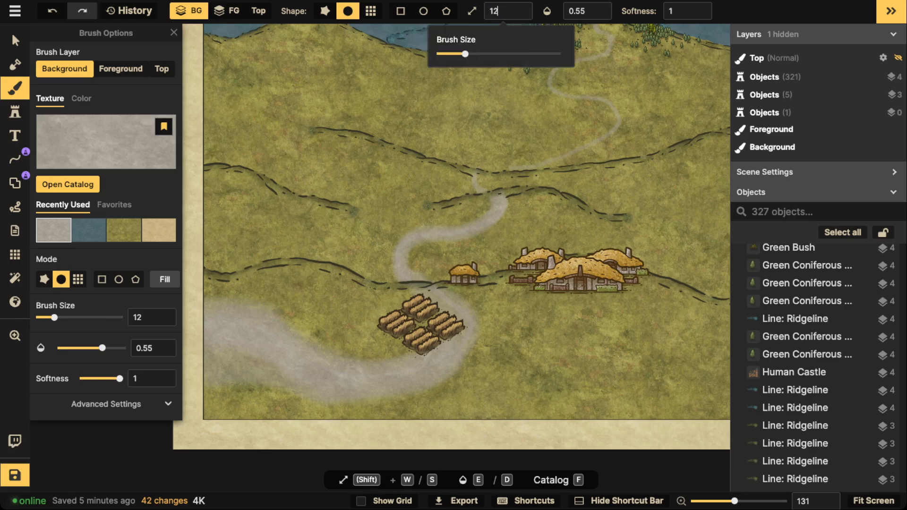
{"action": "key", "text": "BackSpace"}
{"action": "key", "text": "BackSpace"}
{"action": "type", "text": "8"}
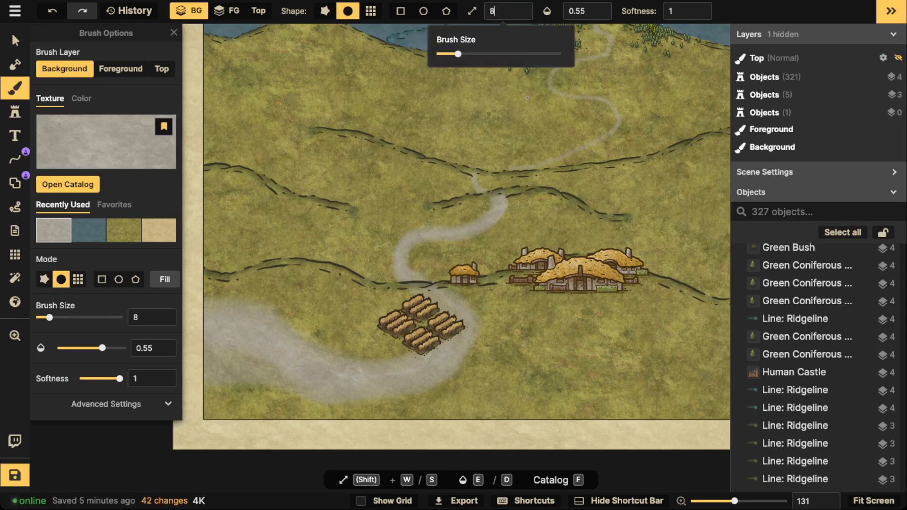
{"action": "key", "text": "BackSpace"}
{"action": "type", "text": "10"}
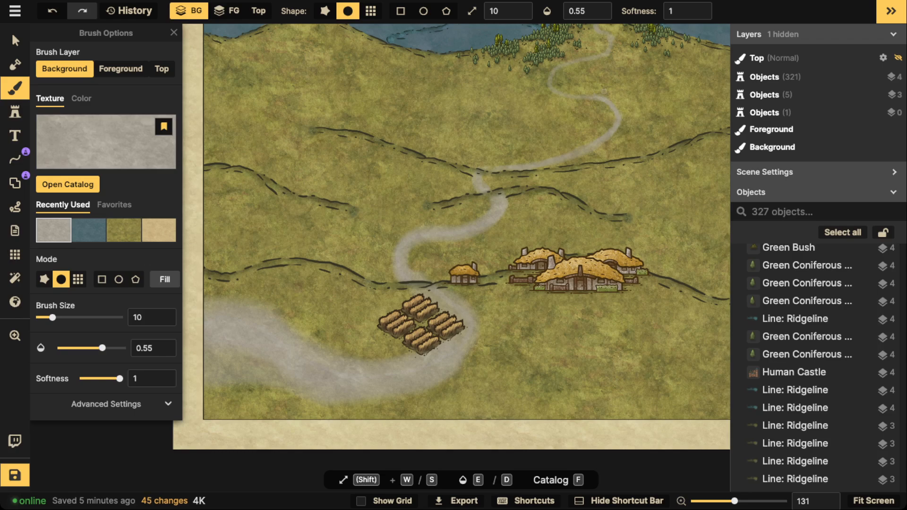
{"action": "scroll", "coordinate": [553, 97], "scroll_direction": "down", "scroll_amount": 5}
{"action": "left_click_drag", "start_coordinate": [554, 97], "coordinate": [543, 146]}
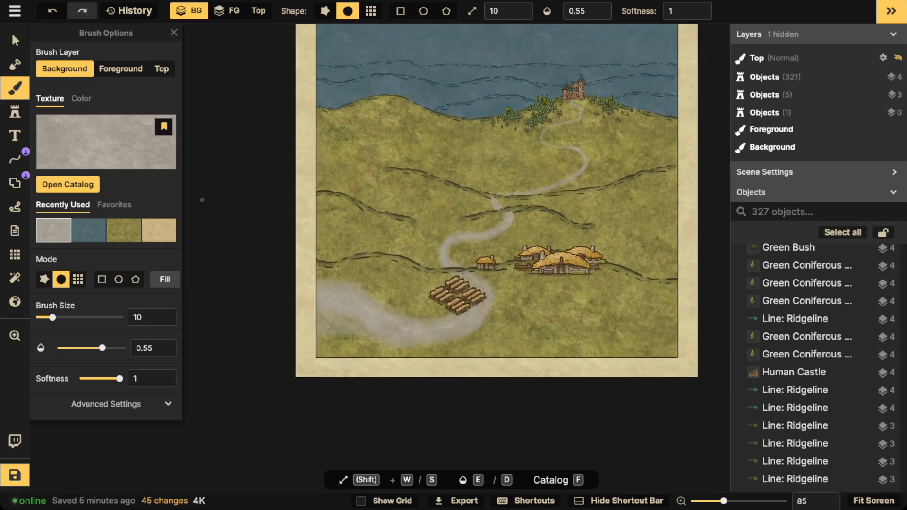
Step: Select all four crop field stamps and move them together slightly left, away from the road's bend
{"action": "left_click", "coordinate": [15, 41]}
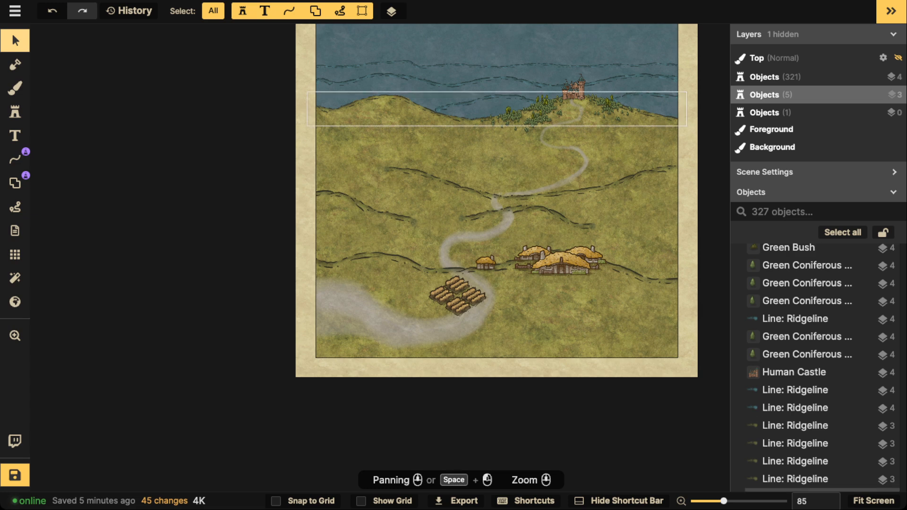
{"action": "left_click", "coordinate": [15, 112]}
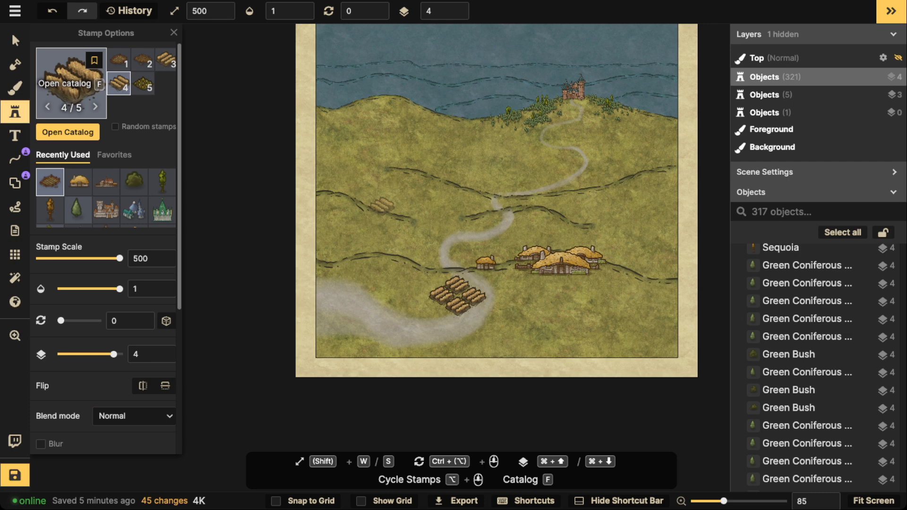
{"action": "left_click", "coordinate": [11, 32]}
{"action": "left_click", "coordinate": [457, 299]}
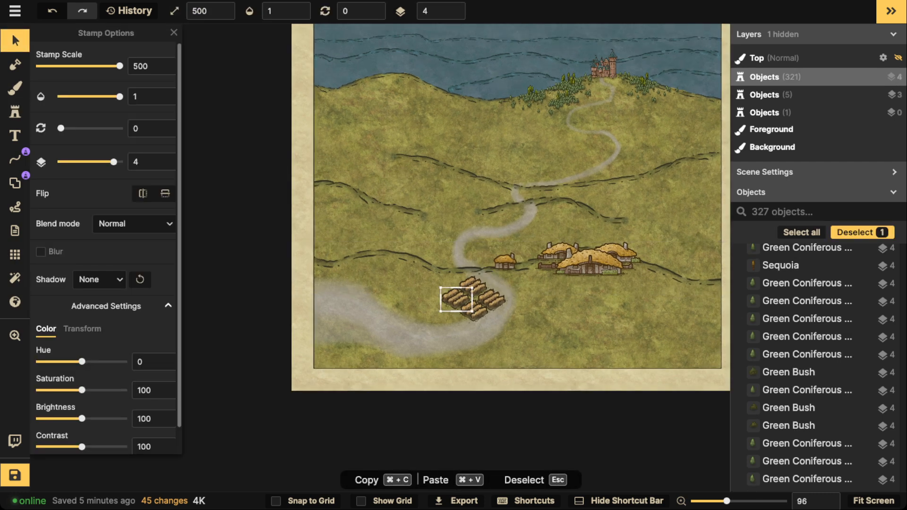
{"action": "left_click", "coordinate": [474, 311], "text": "shift"}
{"action": "left_click", "coordinate": [491, 299], "text": "shift"}
{"action": "left_click", "coordinate": [473, 287], "text": "shift"}
{"action": "left_click_drag", "start_coordinate": [473, 287], "coordinate": [454, 286]}
{"action": "key", "text": "Escape"}
{"action": "scroll", "coordinate": [338, 228], "scroll_direction": "down", "scroll_amount": 4}
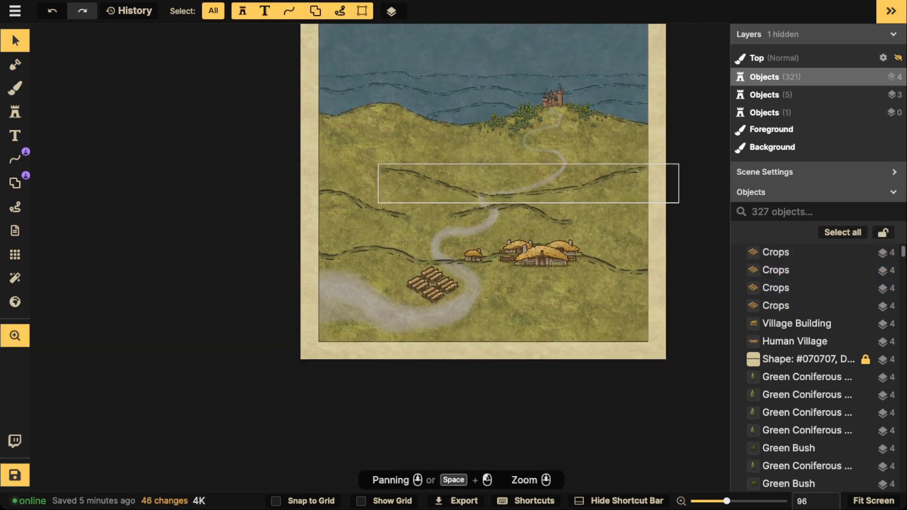
Step: Choose the green-robed Clergy stamp from the Humanoids group of the Fantasy Regional catalog and place it on the hills at the map's left
{"action": "left_click_drag", "start_coordinate": [393, 182], "coordinate": [393, 233]}
{"action": "left_click", "coordinate": [16, 112]}
{"action": "key", "text": "f"}
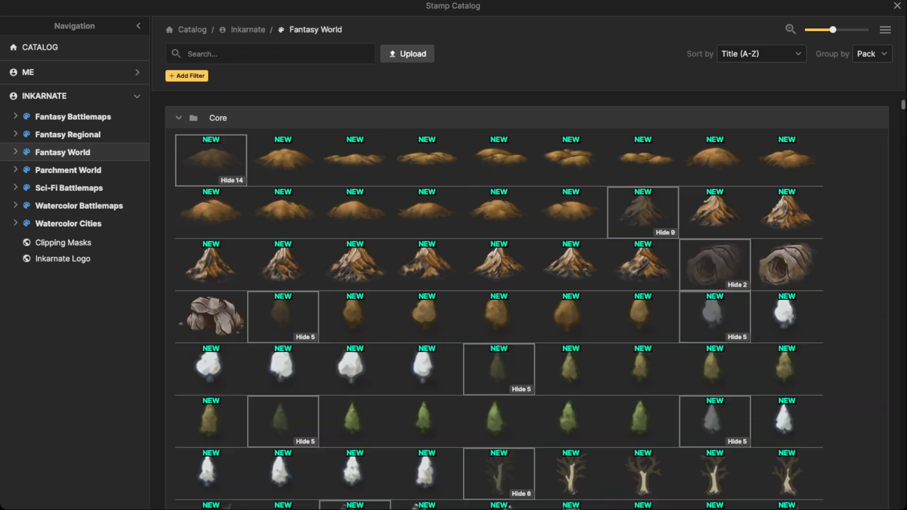
{"action": "key", "text": "BackSpace"}
{"action": "left_click", "coordinate": [68, 134]}
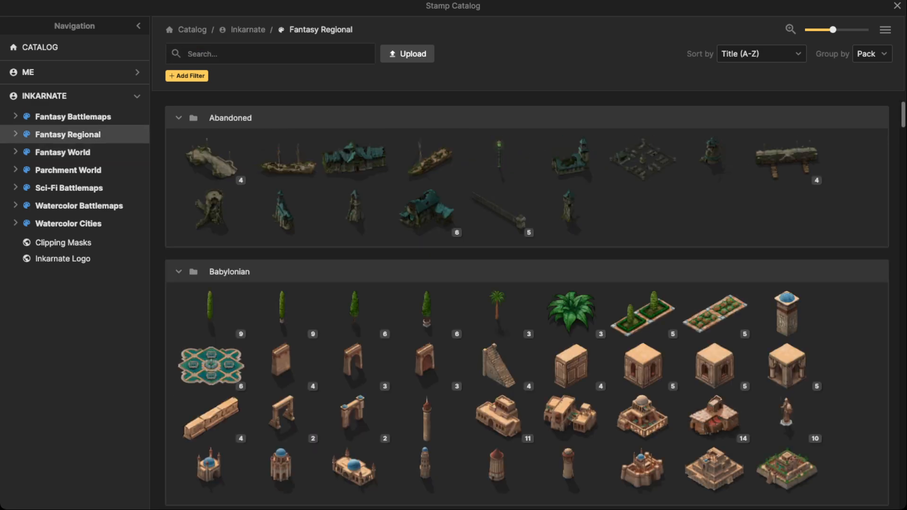
{"action": "scroll", "coordinate": [274, 302], "scroll_direction": "down", "scroll_amount": 10}
{"action": "scroll", "coordinate": [356, 302], "scroll_direction": "down", "scroll_amount": 15}
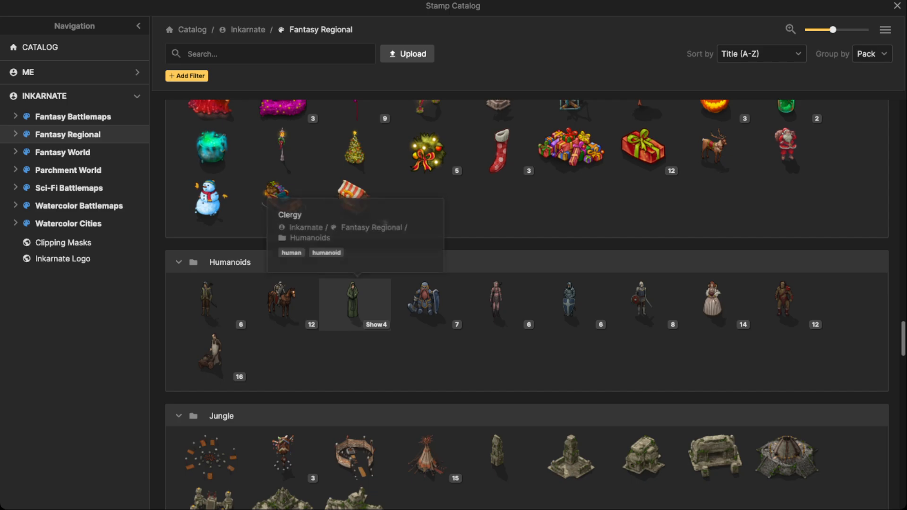
{"action": "left_click", "coordinate": [355, 302]}
{"action": "left_click", "coordinate": [374, 230]}
Step: Enlarge the monk to about a third of the map's height and move it to the lower-left corner beside the crops
{"action": "left_click", "coordinate": [15, 41]}
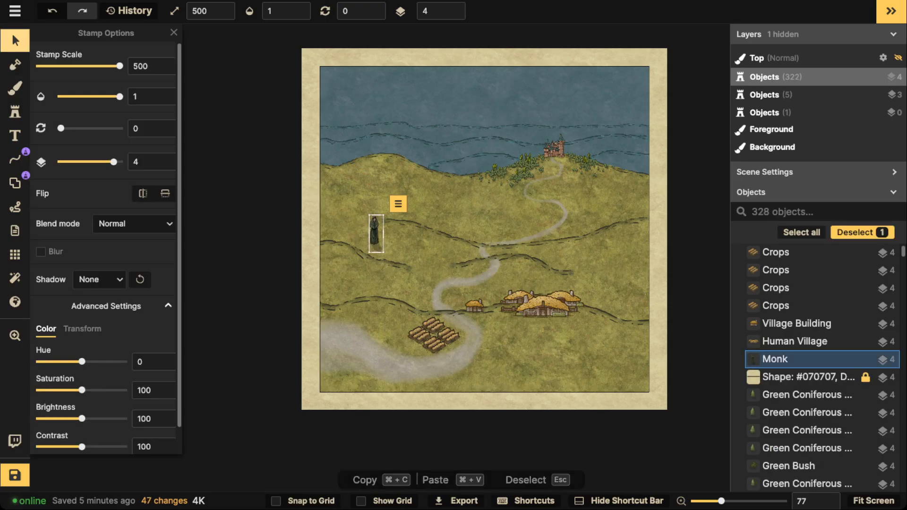
{"action": "left_click_drag", "start_coordinate": [369, 215], "coordinate": [337, 132]}
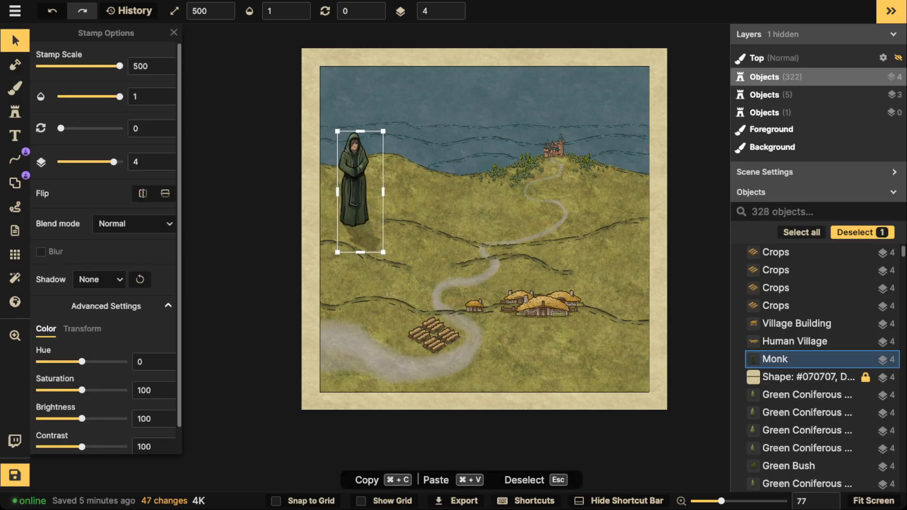
{"action": "left_click_drag", "start_coordinate": [356, 194], "coordinate": [347, 323]}
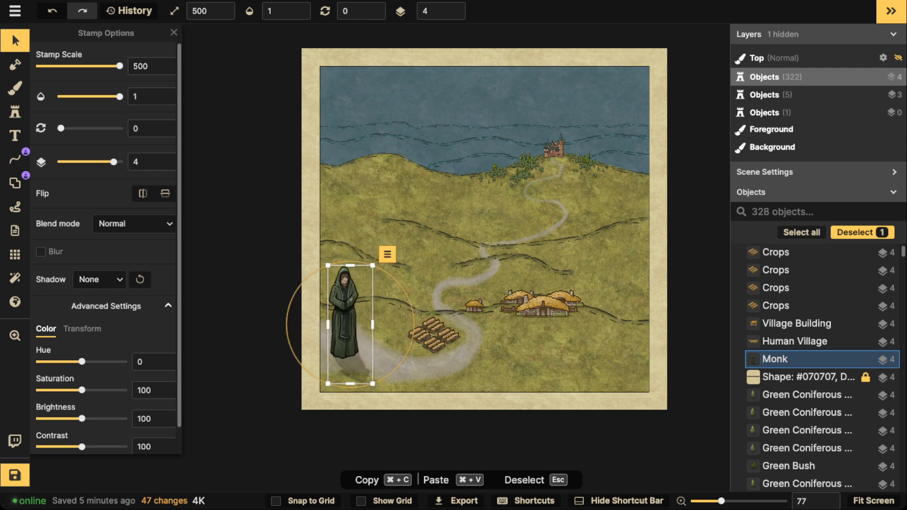
Step: Try a stamp scale of 100 on the monk and set it back to 500
{"action": "left_click", "coordinate": [223, 14]}
{"action": "left_click", "coordinate": [230, 11]}
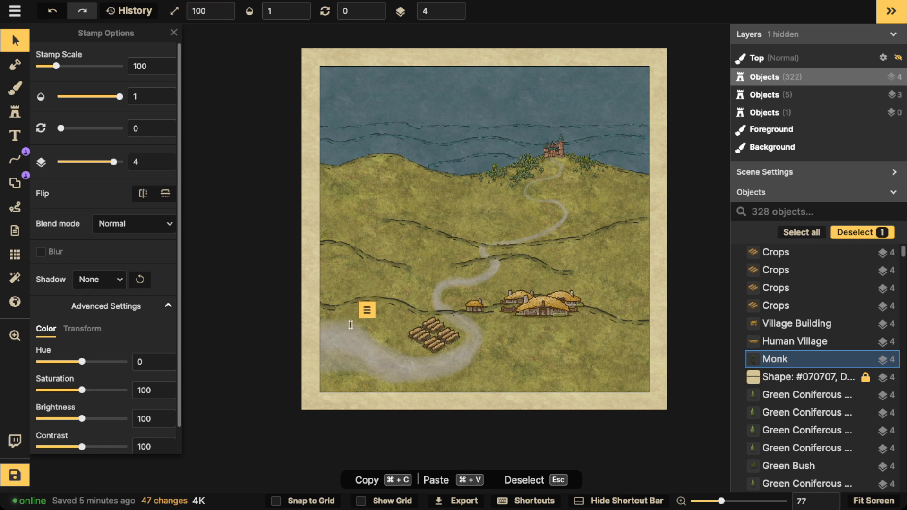
{"action": "left_click", "coordinate": [204, 10]}
{"action": "type", "text": "500"}
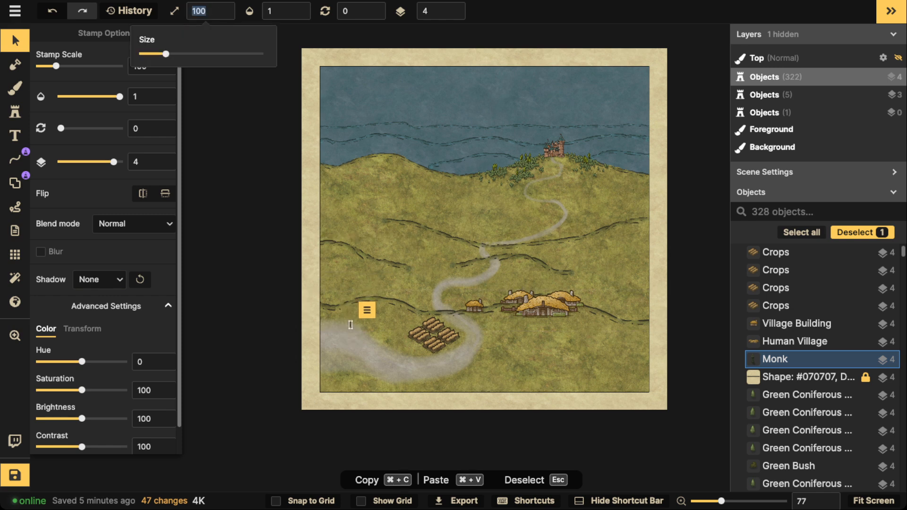
{"action": "key", "text": "Return"}
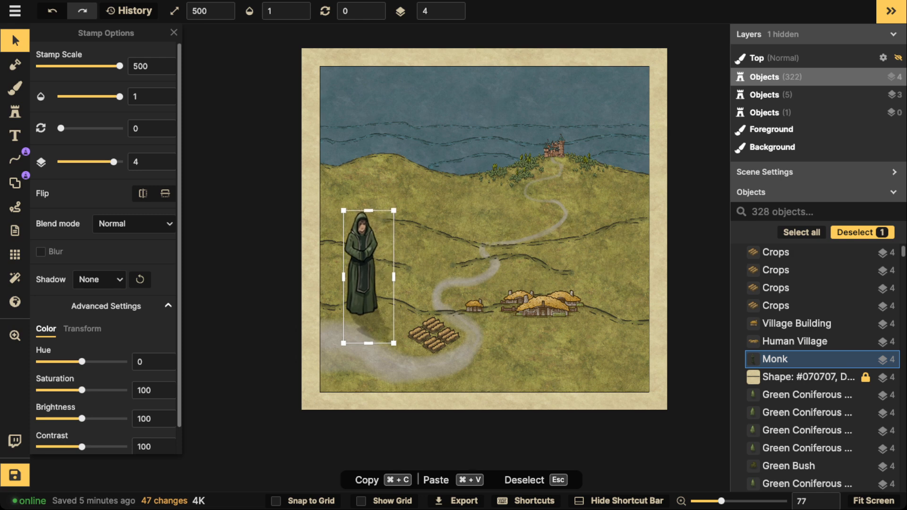
Step: Resize and position the monk over the road's start in the map's lower-left corner, and assign it to layer 3
{"action": "left_click_drag", "start_coordinate": [362, 266], "coordinate": [347, 313]}
{"action": "left_click_drag", "start_coordinate": [379, 254], "coordinate": [381, 250]}
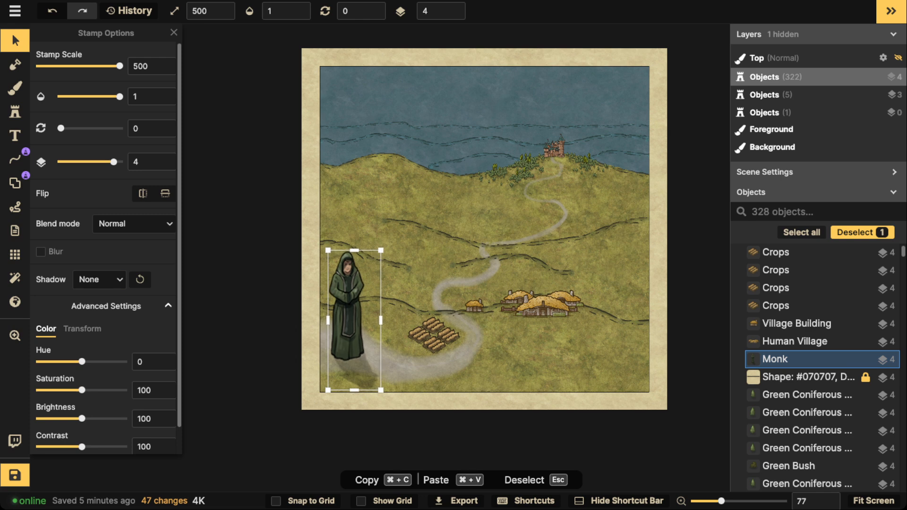
{"action": "left_click_drag", "start_coordinate": [347, 315], "coordinate": [343, 315]}
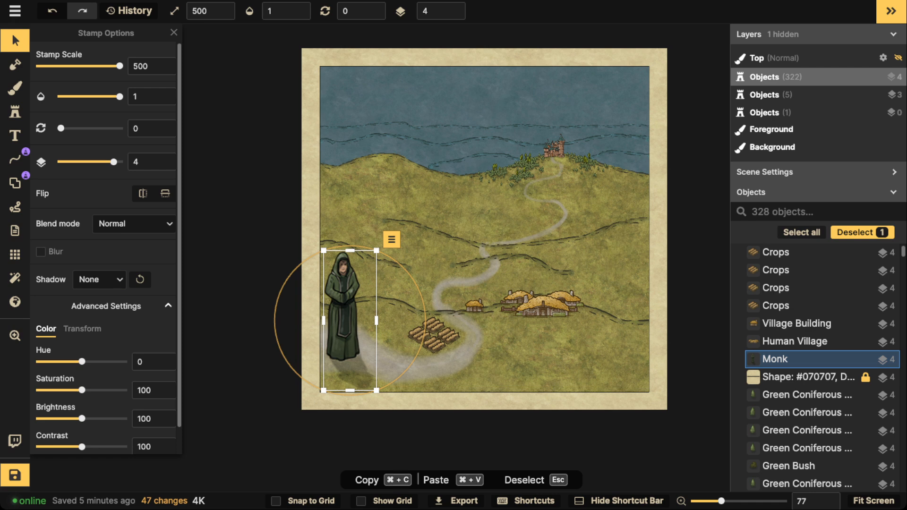
{"action": "mouse_move", "coordinate": [345, 315]}
{"action": "left_mouse_down"}
{"action": "mouse_move", "coordinate": [351, 343]}
{"action": "mouse_move", "coordinate": [351, 294]}
{"action": "mouse_move", "coordinate": [354, 310]}
{"action": "left_mouse_up"}
{"action": "left_click", "coordinate": [456, 14]}
{"action": "key", "text": "Escape"}
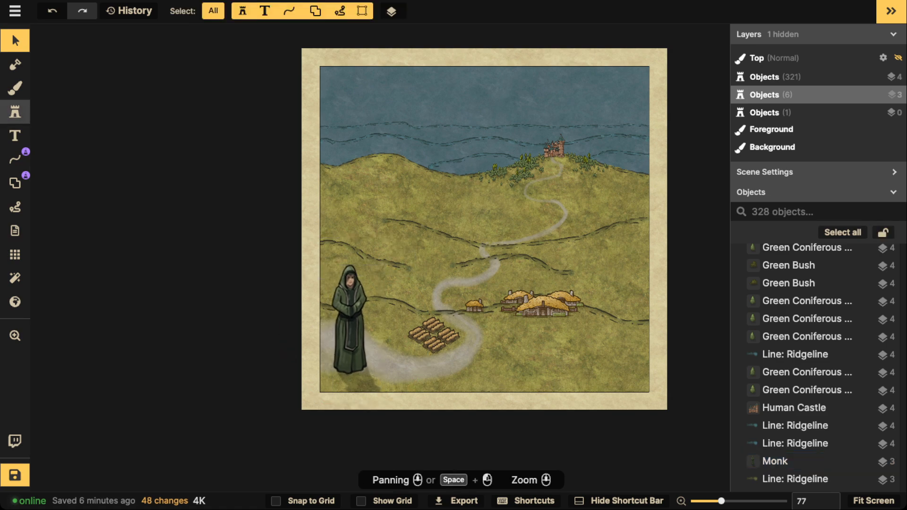
Step: Search the stamp catalog for "flag" in the Fantasy Regional and Fantasy World styles
{"action": "left_click", "coordinate": [15, 112]}
{"action": "left_click", "coordinate": [71, 90]}
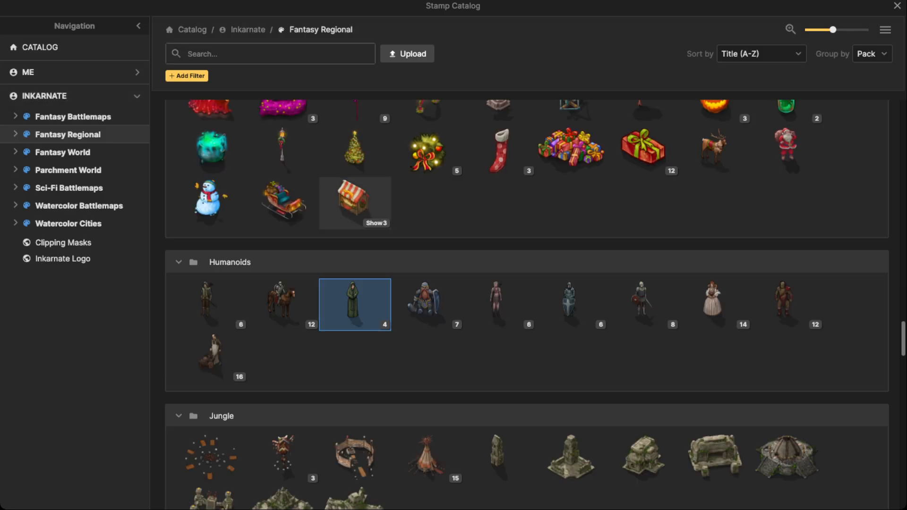
{"action": "type", "text": "flag"}
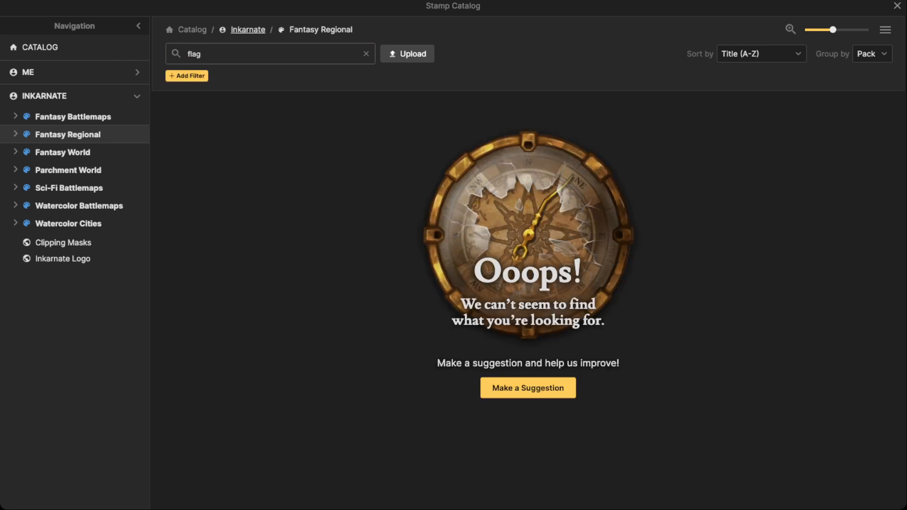
{"action": "left_click", "coordinate": [62, 152]}
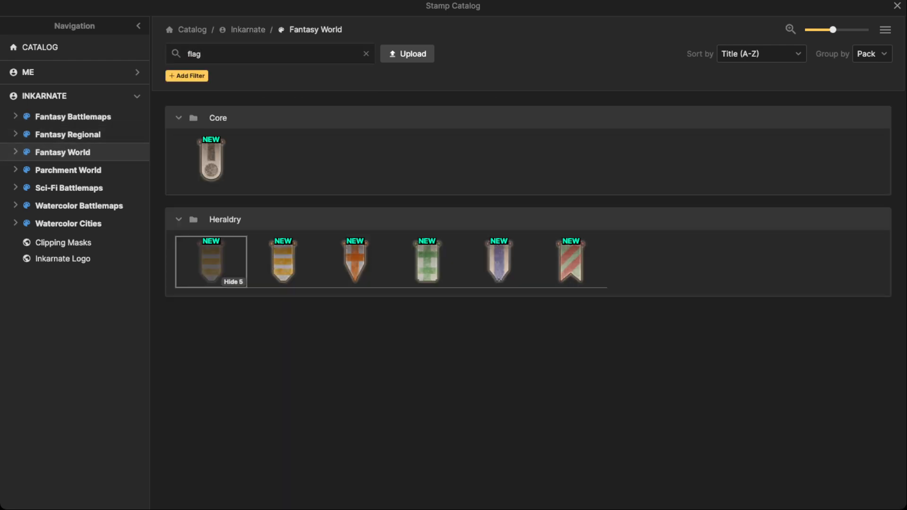
Step: Clear the flag search and choose the blue banner stamp from the Points of Interest pack in the Fantasy World style
{"action": "left_click", "coordinate": [366, 53]}
{"action": "scroll", "coordinate": [354, 258], "scroll_direction": "down", "scroll_amount": 5}
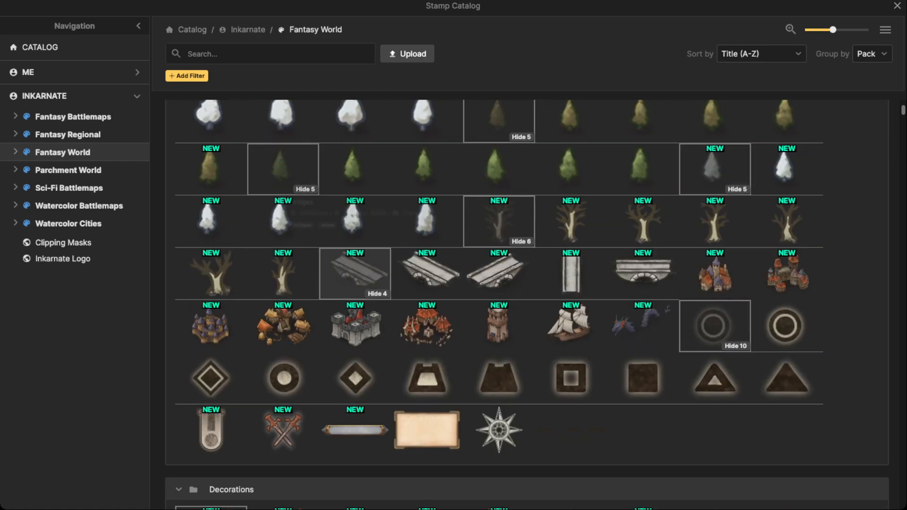
{"action": "scroll", "coordinate": [571, 264], "scroll_direction": "up", "scroll_amount": 5}
{"action": "scroll", "coordinate": [570, 263], "scroll_direction": "down", "scroll_amount": 18}
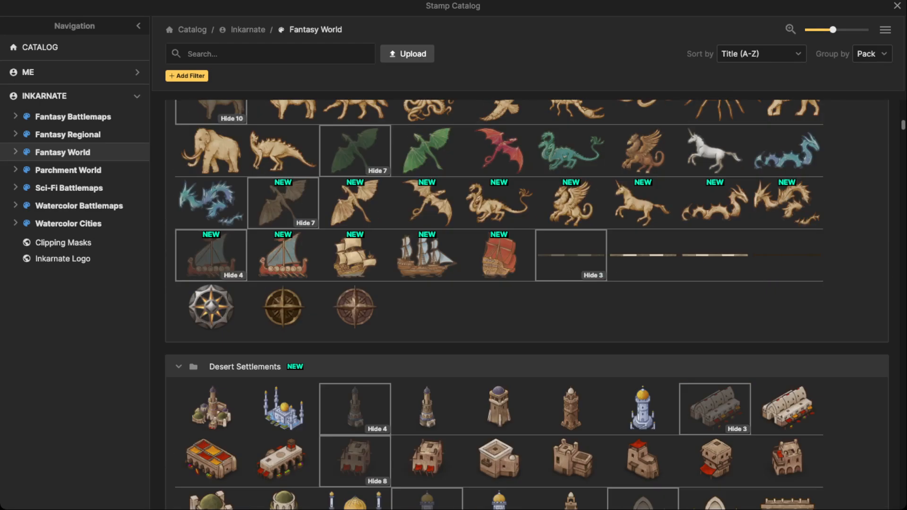
{"action": "scroll", "coordinate": [571, 263], "scroll_direction": "down", "scroll_amount": 20}
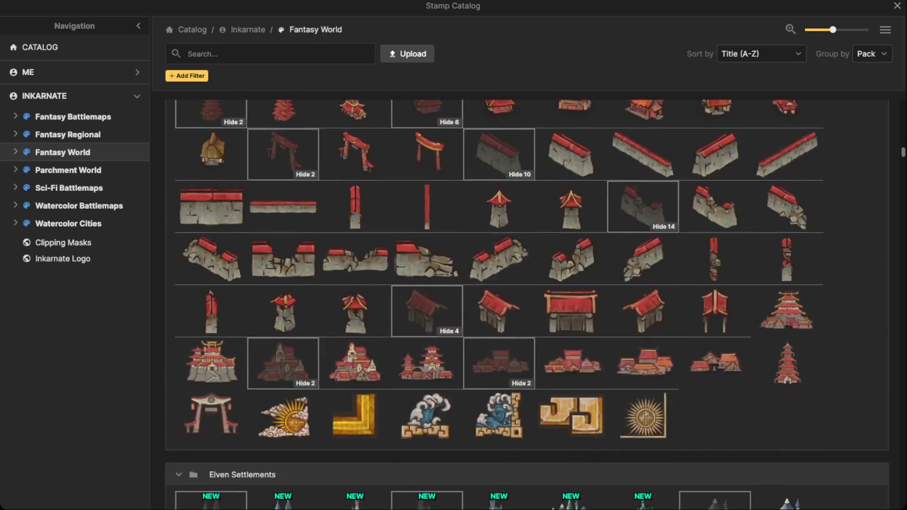
{"action": "scroll", "coordinate": [571, 263], "scroll_direction": "down", "scroll_amount": 20}
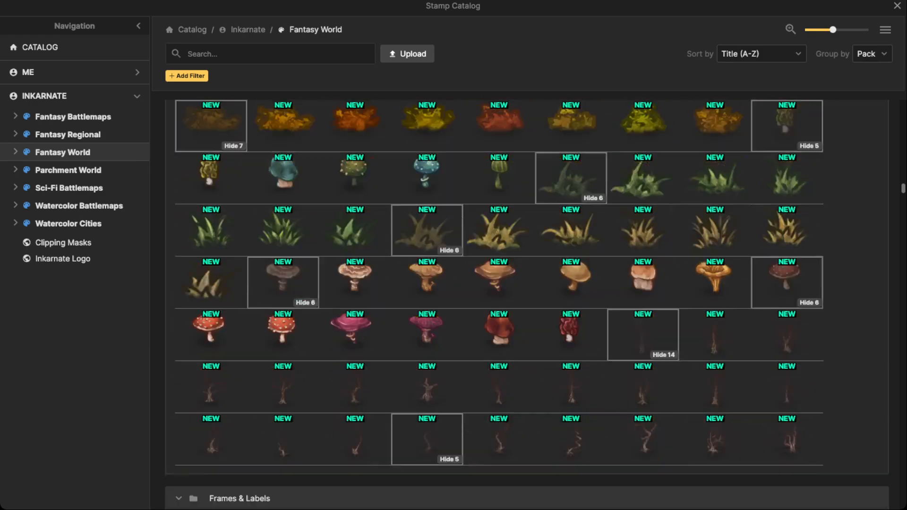
{"action": "scroll", "coordinate": [570, 263], "scroll_direction": "down", "scroll_amount": 5}
{"action": "scroll", "coordinate": [571, 263], "scroll_direction": "down", "scroll_amount": 12}
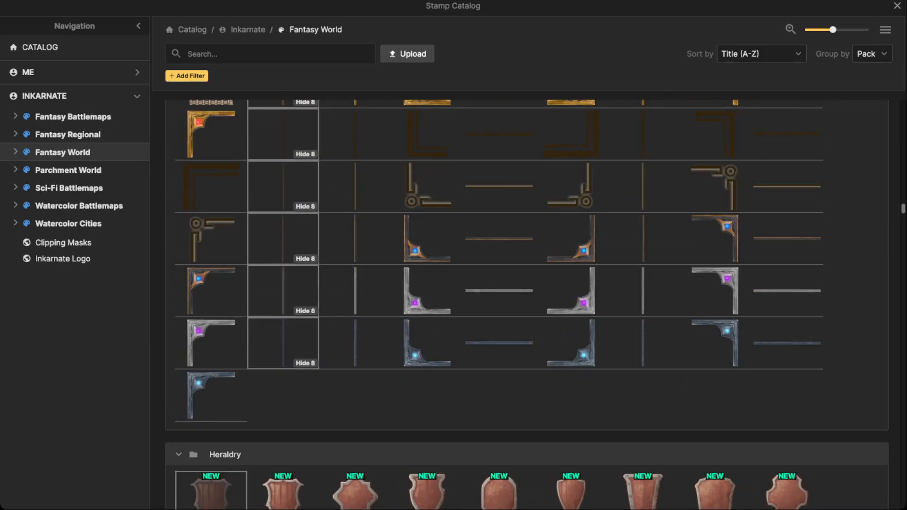
{"action": "scroll", "coordinate": [571, 263], "scroll_direction": "down", "scroll_amount": 15}
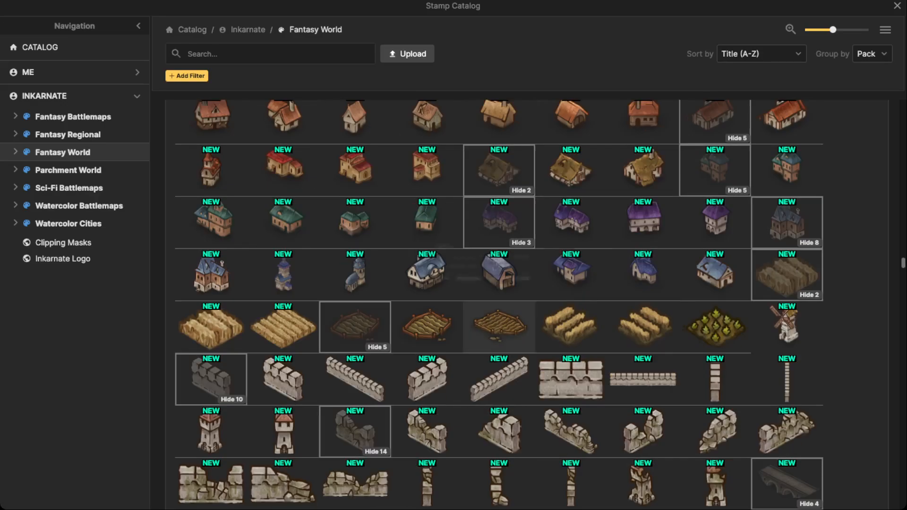
{"action": "scroll", "coordinate": [570, 263], "scroll_direction": "down", "scroll_amount": 20}
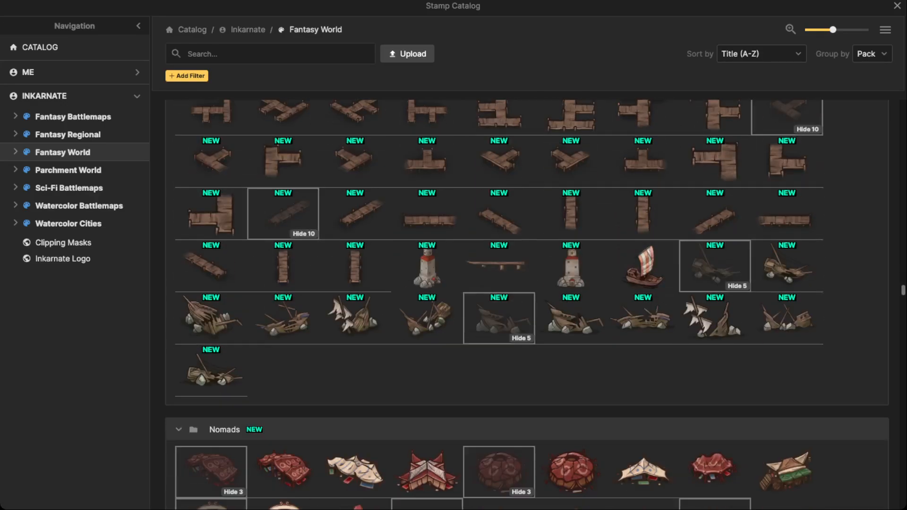
{"action": "scroll", "coordinate": [527, 304], "scroll_direction": "down", "scroll_amount": 12}
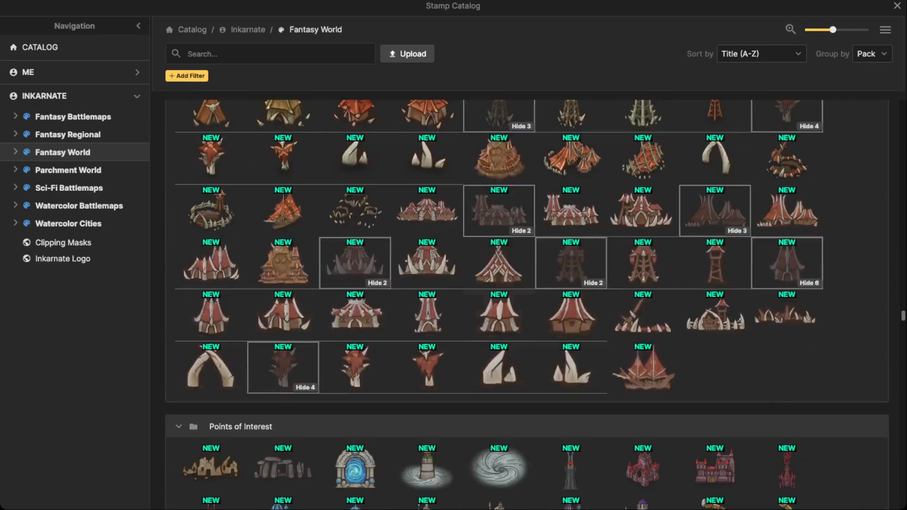
{"action": "left_click", "coordinate": [498, 441]}
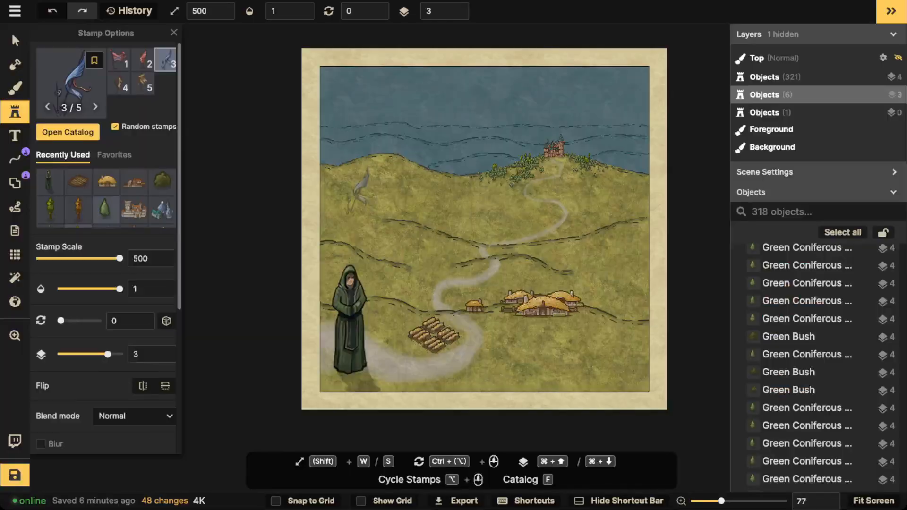
{"action": "left_click", "coordinate": [71, 84]}
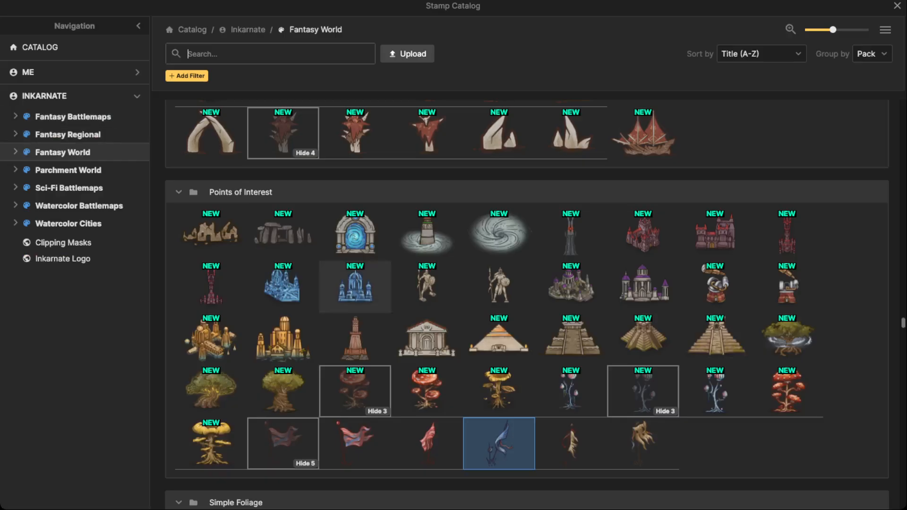
{"action": "key", "text": "Escape"}
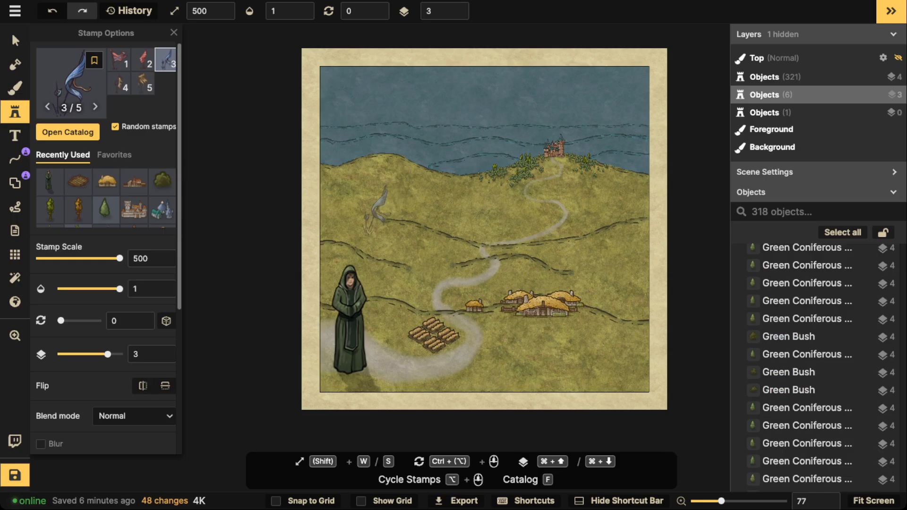
Step: Place the blue banner on the hilltop opposite the castle at scale 500 with a rotation of 330
{"action": "scroll", "coordinate": [386, 167], "scroll_direction": "up", "scroll_amount": 4}
{"action": "scroll", "coordinate": [390, 122], "scroll_direction": "down", "scroll_amount": 2}
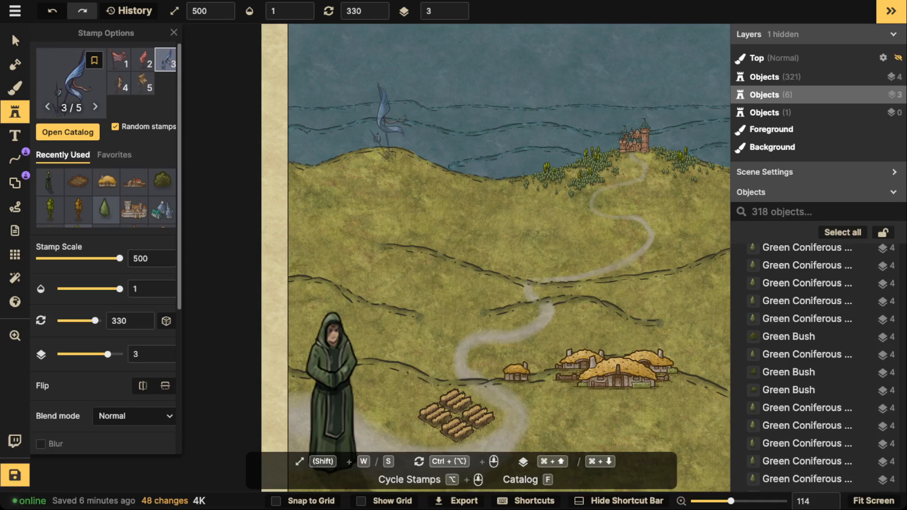
{"action": "left_click", "coordinate": [384, 122]}
Step: Assign the banner to layer 4 and enlarge it slightly
{"action": "left_click", "coordinate": [15, 41]}
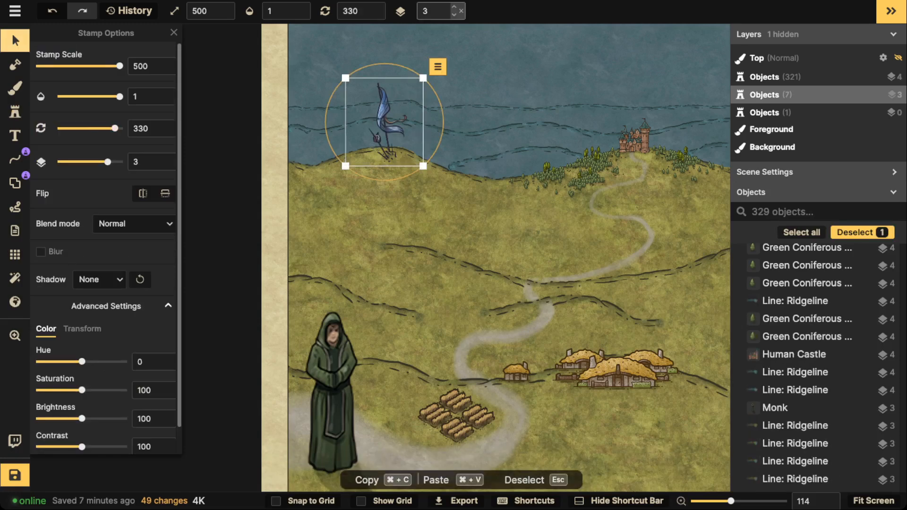
{"action": "left_click", "coordinate": [454, 8]}
{"action": "left_click", "coordinate": [454, 7]}
{"action": "left_click", "coordinate": [454, 14]}
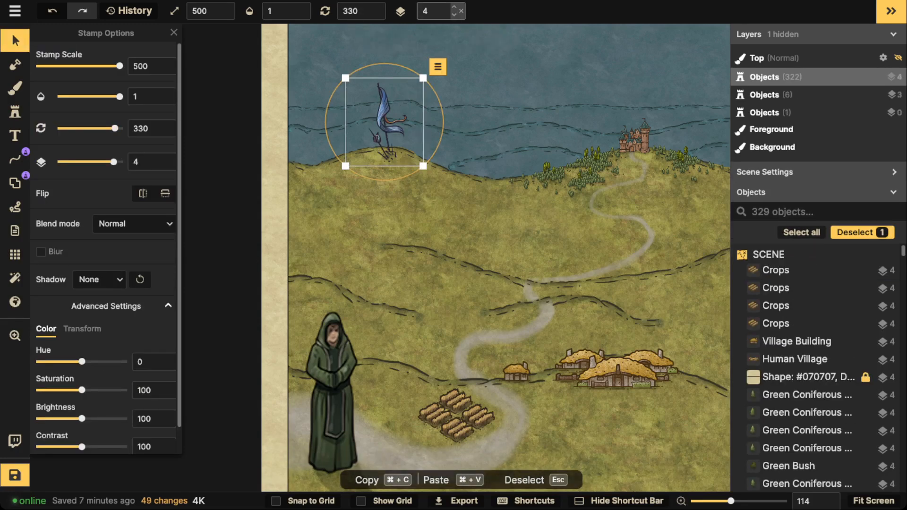
{"action": "left_click_drag", "start_coordinate": [341, 73], "coordinate": [323, 52]}
{"action": "scroll", "coordinate": [356, 99], "scroll_direction": "down", "scroll_amount": 3}
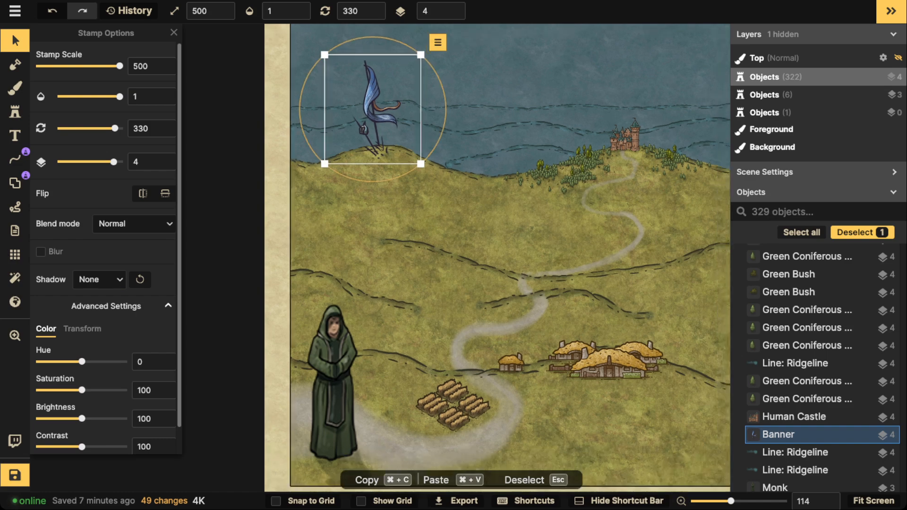
Step: Move the banner to the map's lower-left corner at the monk's side and nudge the monk slightly downward beside it
{"action": "left_click_drag", "start_coordinate": [356, 99], "coordinate": [289, 383]}
{"action": "key", "text": "Escape"}
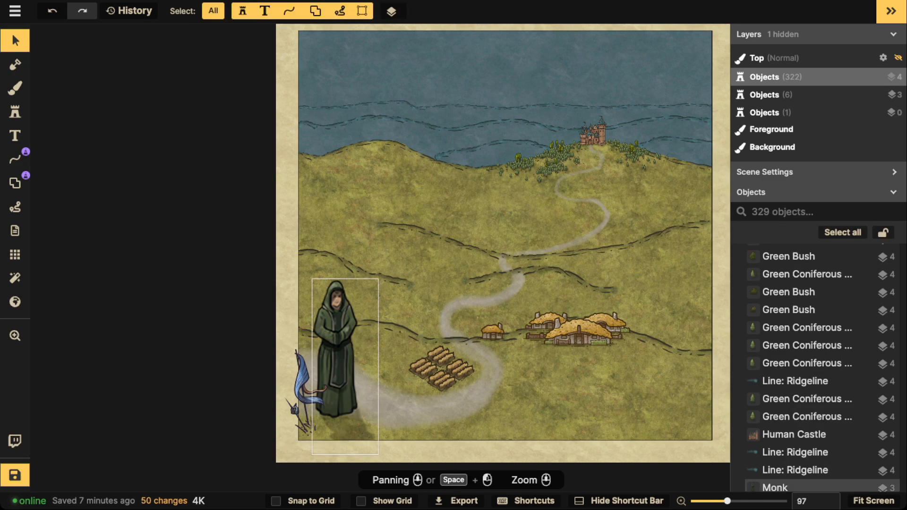
{"action": "left_click_drag", "start_coordinate": [336, 350], "coordinate": [333, 357]}
{"action": "left_click_drag", "start_coordinate": [303, 385], "coordinate": [306, 387]}
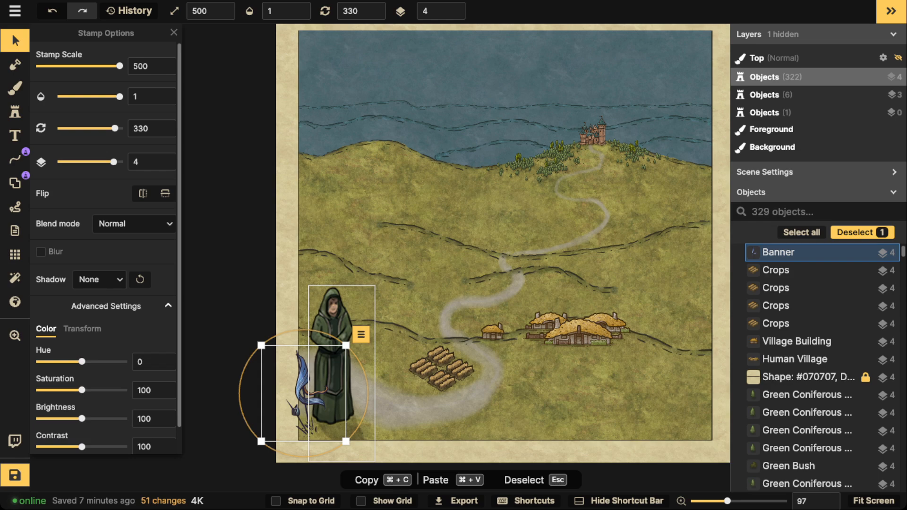
{"action": "left_click_drag", "start_coordinate": [319, 396], "coordinate": [318, 397]}
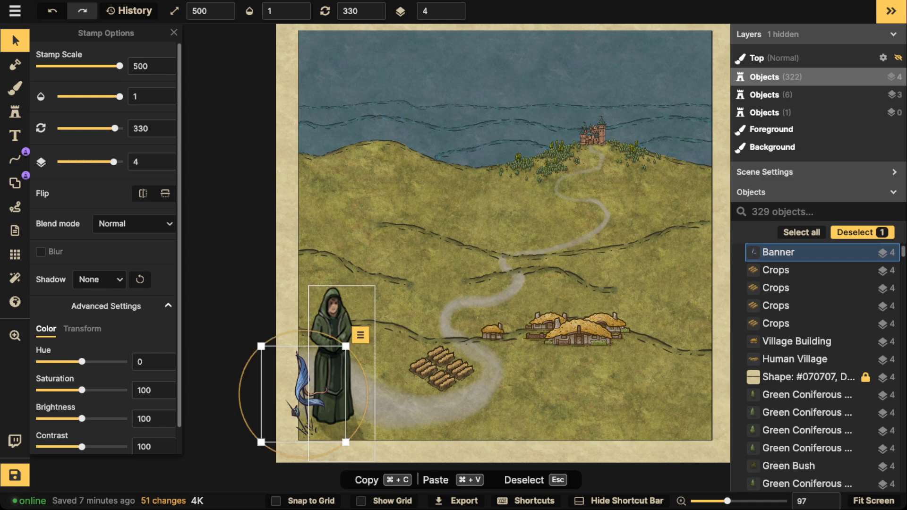
{"action": "key", "text": "Escape"}
Step: Search the Fantasy Regional stamps for "CRATE" and choose the sack variant from the barrel group
{"action": "left_click", "coordinate": [16, 112]}
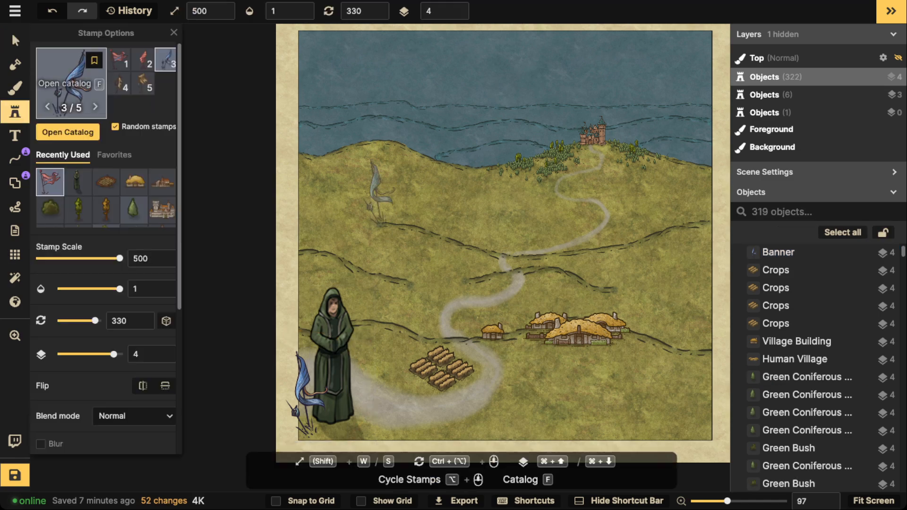
{"action": "key", "text": "f"}
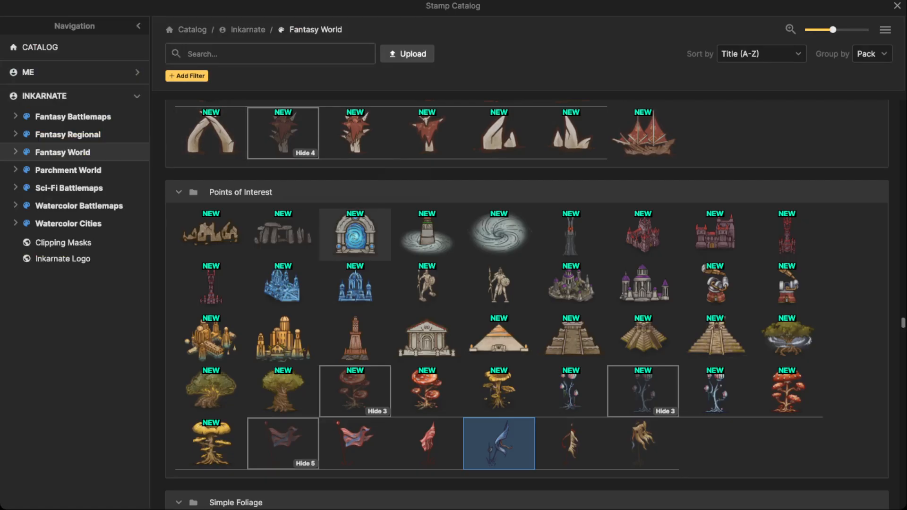
{"action": "left_click", "coordinate": [68, 135]}
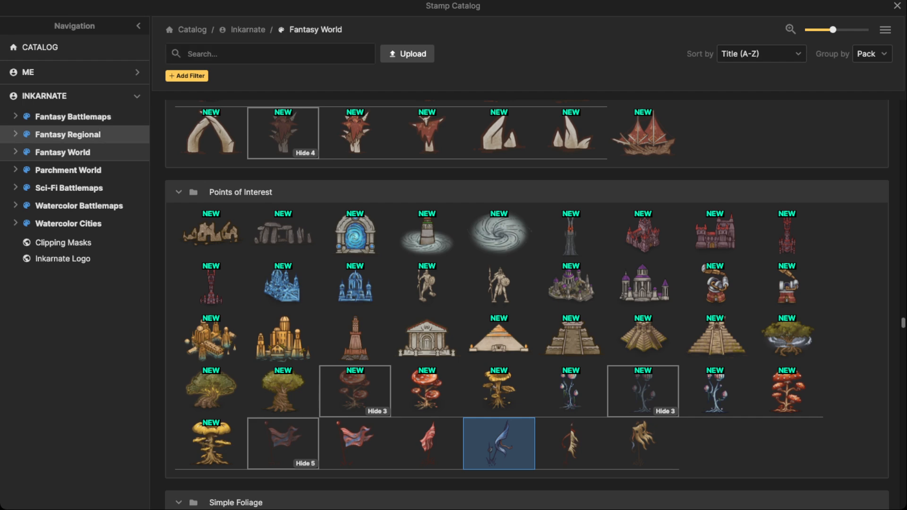
{"action": "scroll", "coordinate": [355, 278], "scroll_direction": "down", "scroll_amount": 15}
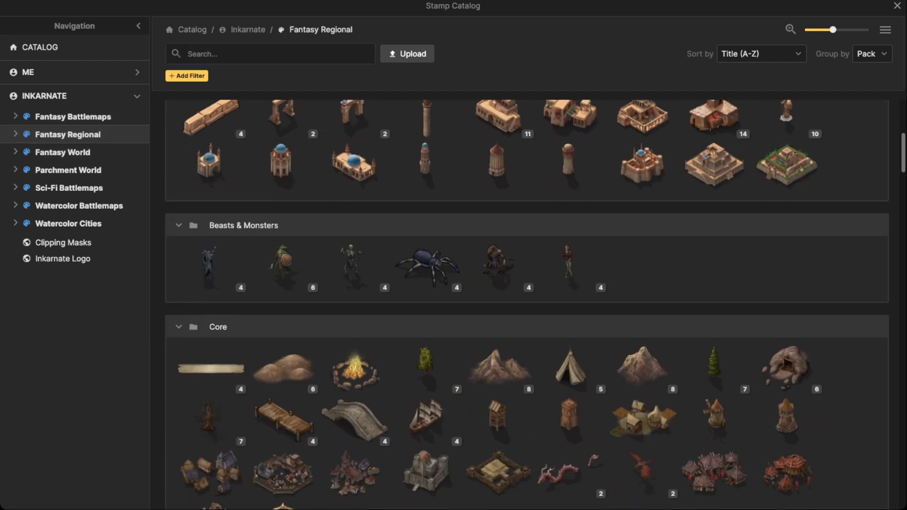
{"action": "scroll", "coordinate": [498, 279], "scroll_direction": "down", "scroll_amount": 15}
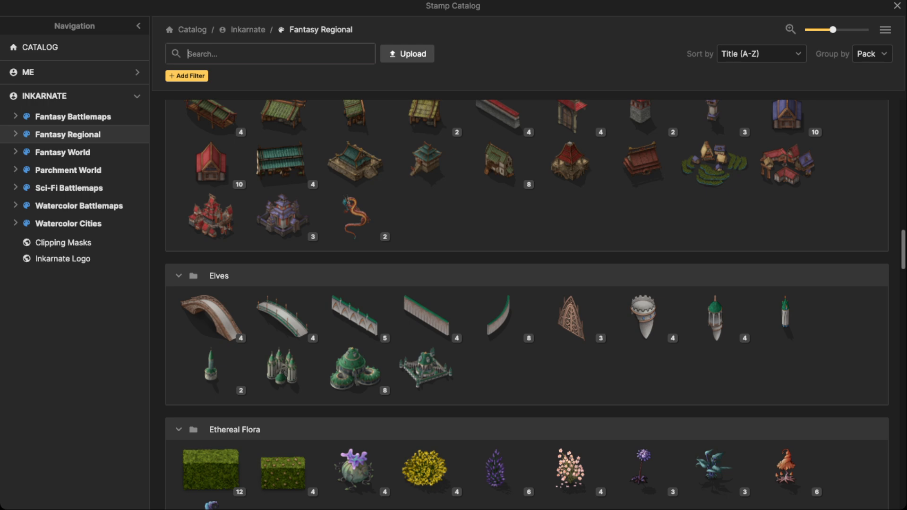
{"action": "type", "text": "CRATE"}
{"action": "key", "text": "Return"}
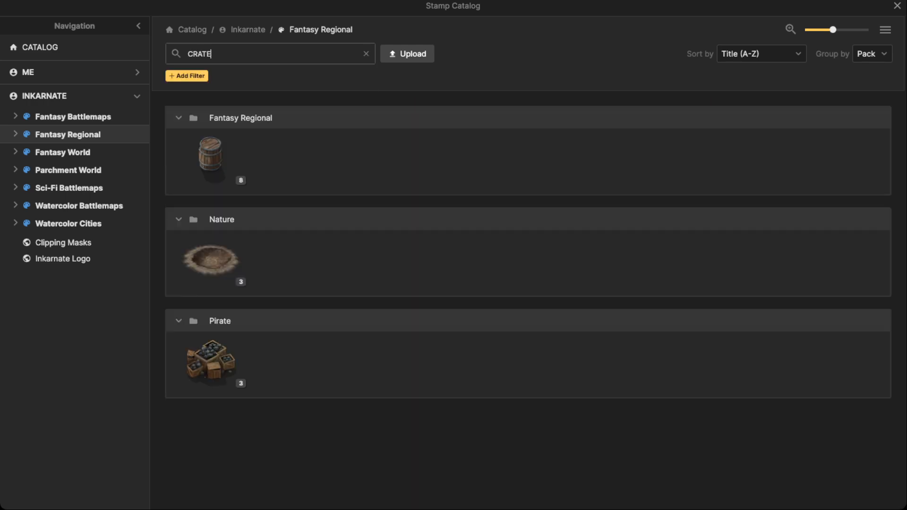
{"action": "left_click", "coordinate": [210, 159]}
{"action": "left_click", "coordinate": [165, 84]}
Step: Reduce the stamp scale to 370 and place the sack on the ground beside the monk's feet
{"action": "scroll", "coordinate": [358, 395], "scroll_direction": "up", "scroll_amount": 3}
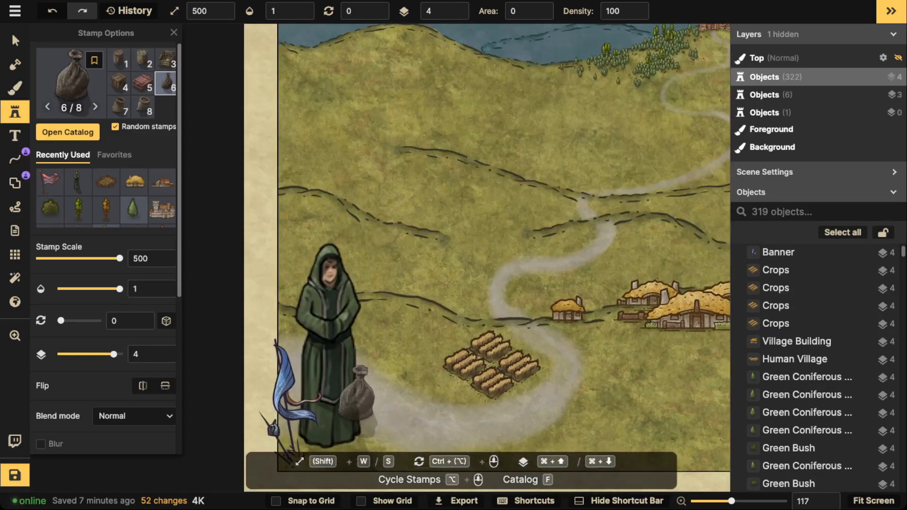
{"action": "key", "text": "s"}
{"action": "key", "text": "s"}
{"action": "key", "text": "s"}
{"action": "key", "text": "s"}
{"action": "key", "text": "s"}
{"action": "left_click_drag", "start_coordinate": [380, 420], "coordinate": [385, 262]}
{"action": "key", "text": "s"}
{"action": "key", "text": "s"}
{"action": "key", "text": "s"}
{"action": "key", "text": "s"}
{"action": "key", "text": "s"}
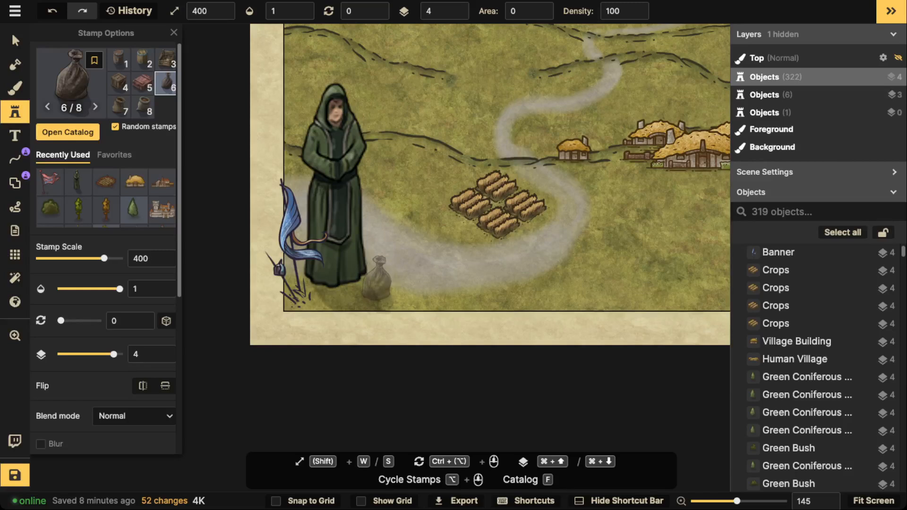
{"action": "key", "text": "s"}
{"action": "key", "text": "s"}
{"action": "key", "text": "s"}
{"action": "left_click", "coordinate": [378, 280]}
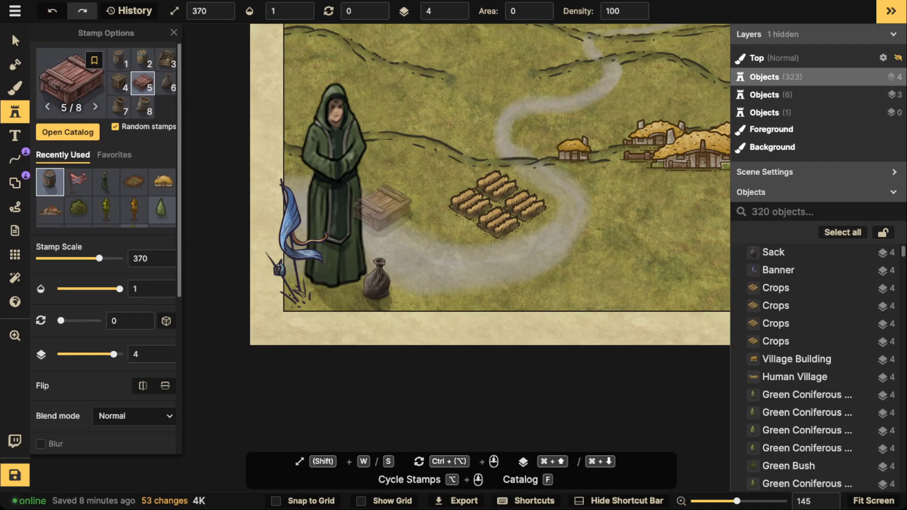
Step: Assign the sack to layer 3 and fine-tune the positions of the sack and the monk
{"action": "left_click", "coordinate": [15, 40]}
{"action": "left_click", "coordinate": [457, 14]}
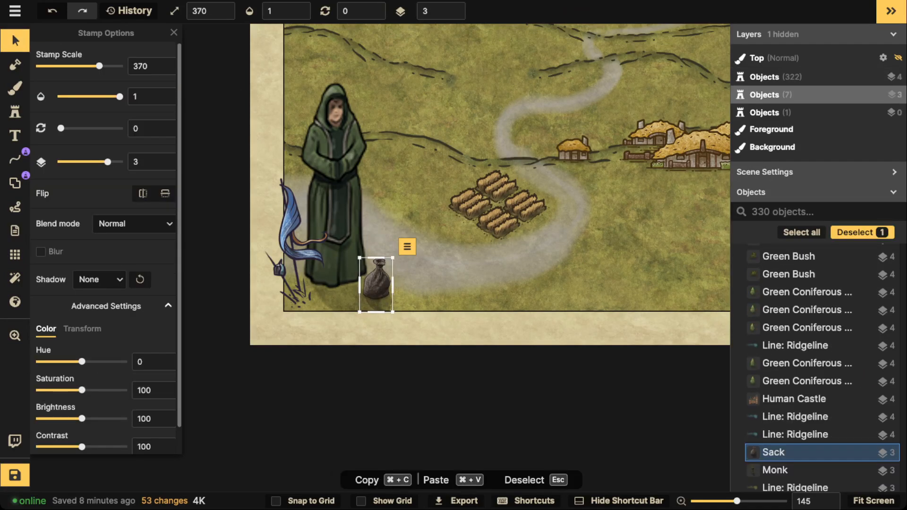
{"action": "left_click_drag", "start_coordinate": [377, 283], "coordinate": [378, 287]}
{"action": "key", "text": "Escape"}
{"action": "scroll", "coordinate": [344, 233], "scroll_direction": "down", "scroll_amount": 3}
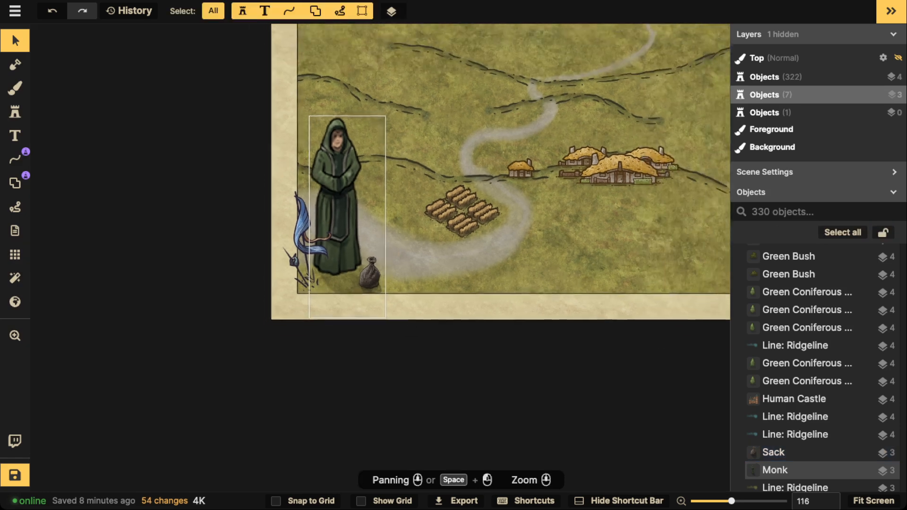
{"action": "scroll", "coordinate": [331, 264], "scroll_direction": "down", "scroll_amount": 3}
{"action": "left_click", "coordinate": [360, 272]}
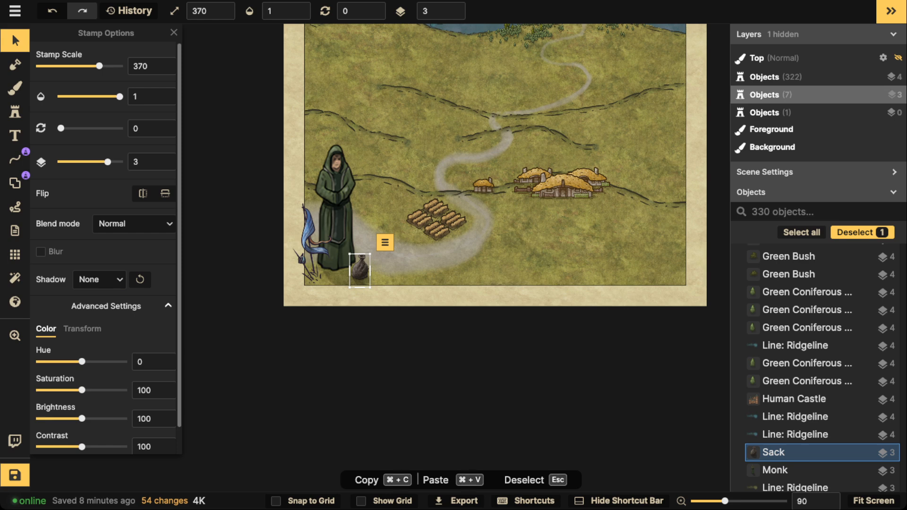
{"action": "left_click", "coordinate": [335, 212]}
{"action": "scroll", "coordinate": [407, 179], "scroll_direction": "down", "scroll_amount": 1}
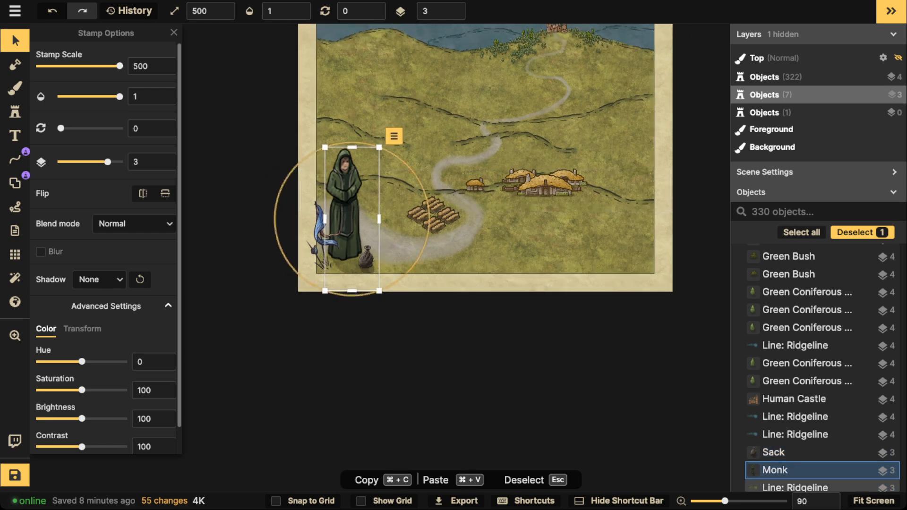
Step: Select the castle and examine the composition from the distant castle hill to the foreground monk
{"action": "left_click_drag", "start_coordinate": [460, 121], "coordinate": [392, 238]}
{"action": "left_click", "coordinate": [488, 140]}
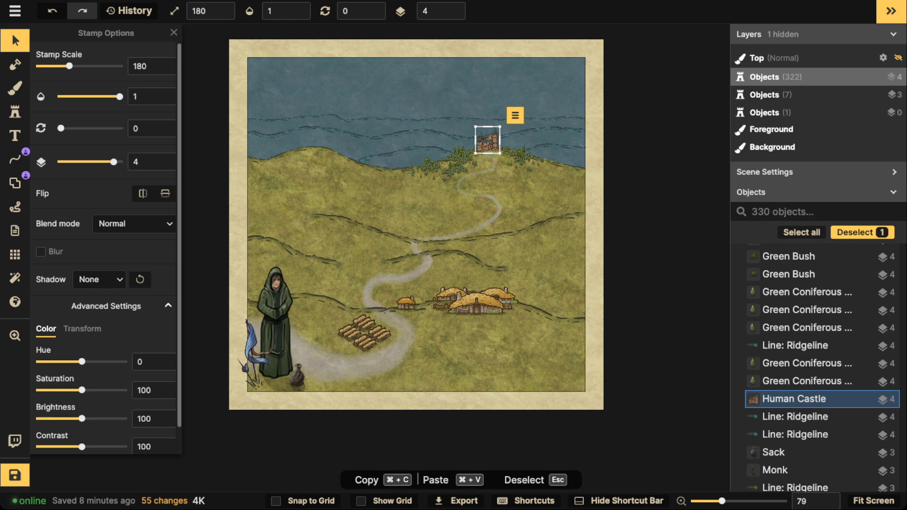
{"action": "scroll", "coordinate": [493, 149], "scroll_direction": "up", "scroll_amount": 5}
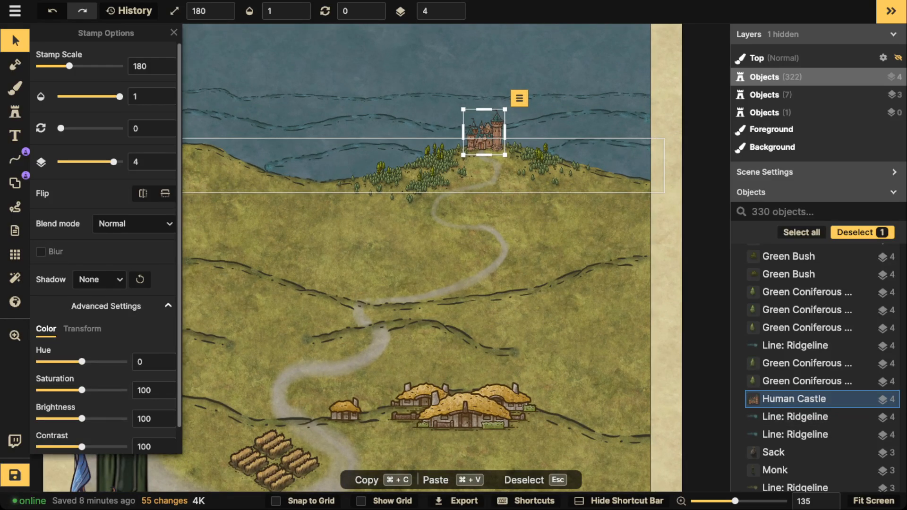
{"action": "scroll", "coordinate": [308, 156], "scroll_direction": "down", "scroll_amount": 3}
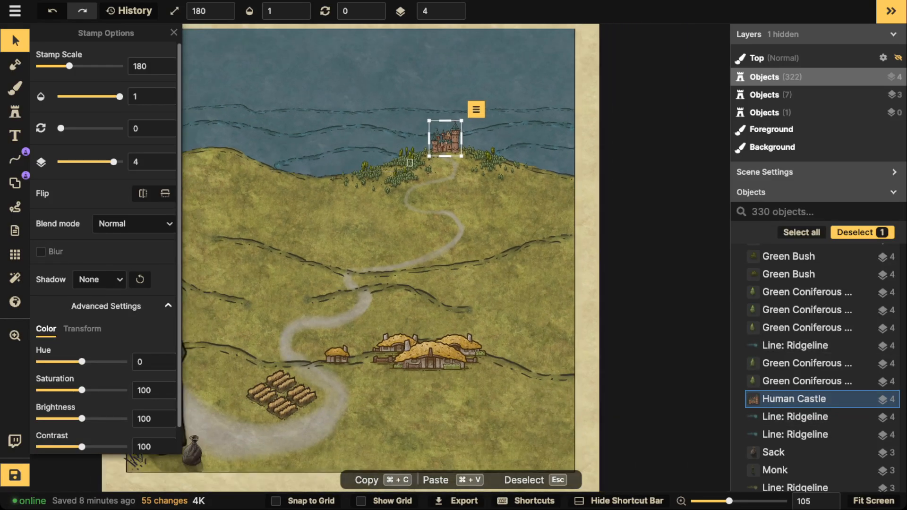
{"action": "scroll", "coordinate": [410, 162], "scroll_direction": "down", "scroll_amount": 1}
{"action": "left_click_drag", "start_coordinate": [410, 162], "coordinate": [511, 104]}
{"action": "left_click_drag", "start_coordinate": [303, 219], "coordinate": [313, 184]}
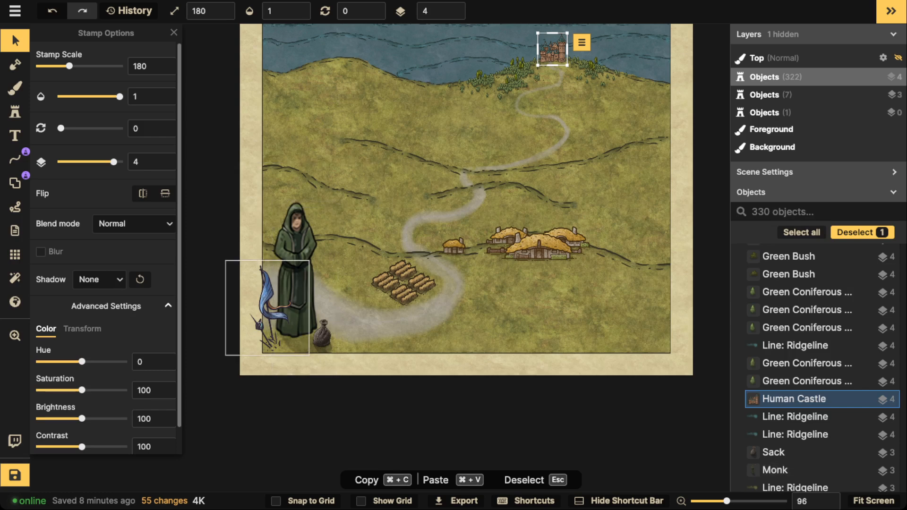
{"action": "left_click", "coordinate": [294, 290]}
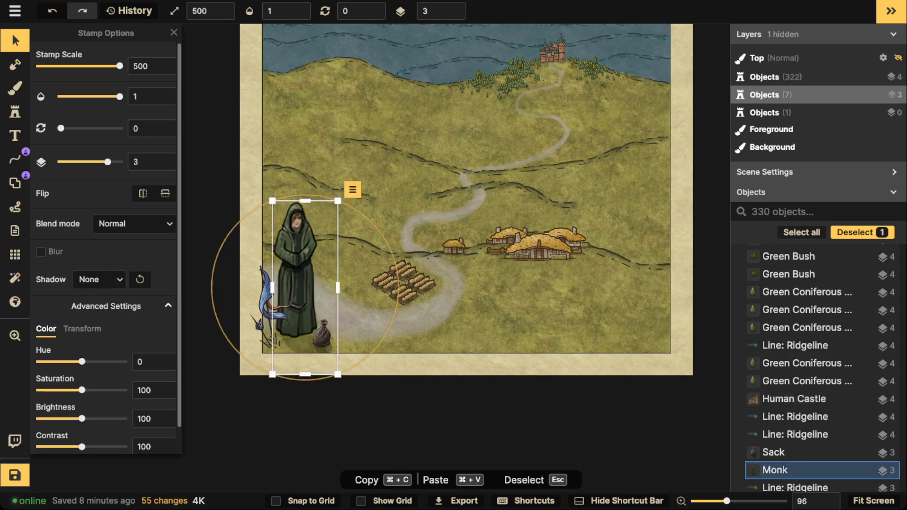
{"action": "scroll", "coordinate": [293, 291], "scroll_direction": "down", "scroll_amount": 1}
{"action": "left_click_drag", "start_coordinate": [293, 291], "coordinate": [286, 315]}
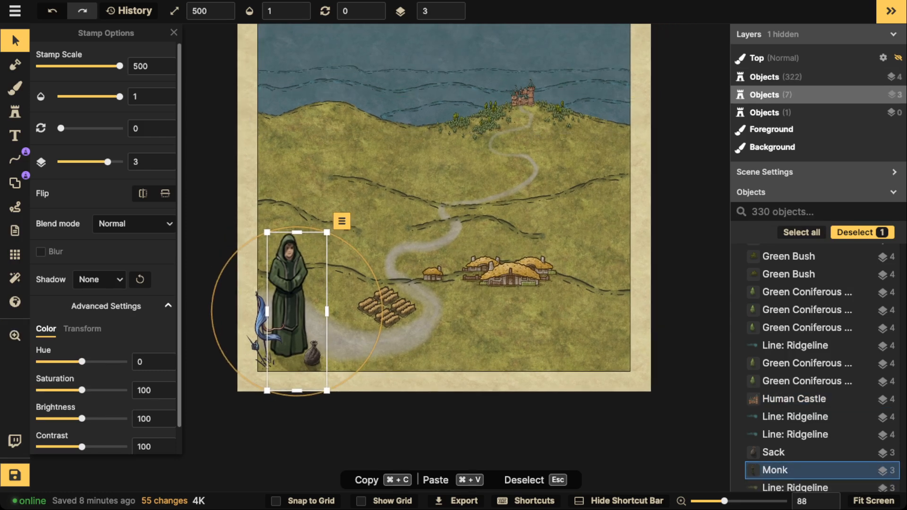
{"action": "left_click", "coordinate": [312, 355]}
Step: Search the Fantasy Battlemaps stamps for "COIN" and choose the single gold coin stamp
{"action": "left_click", "coordinate": [15, 112]}
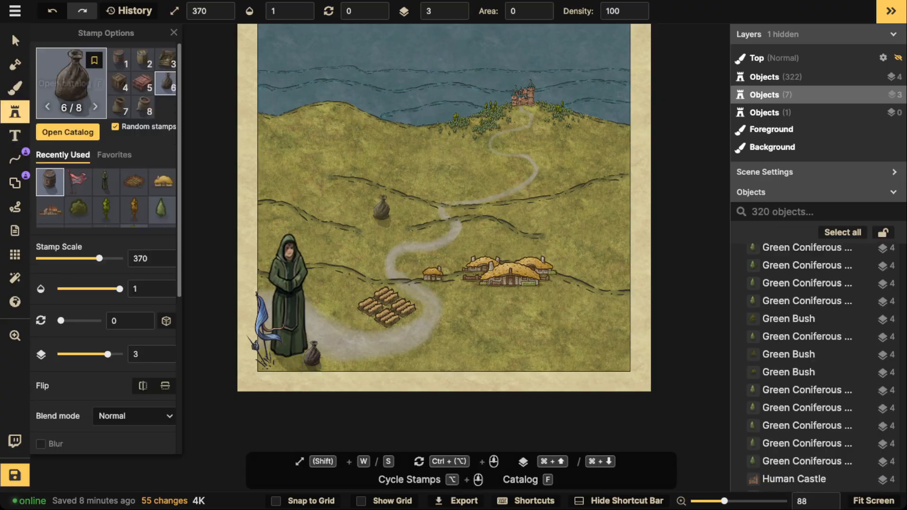
{"action": "left_click", "coordinate": [69, 89]}
{"action": "type", "text": "COIN"}
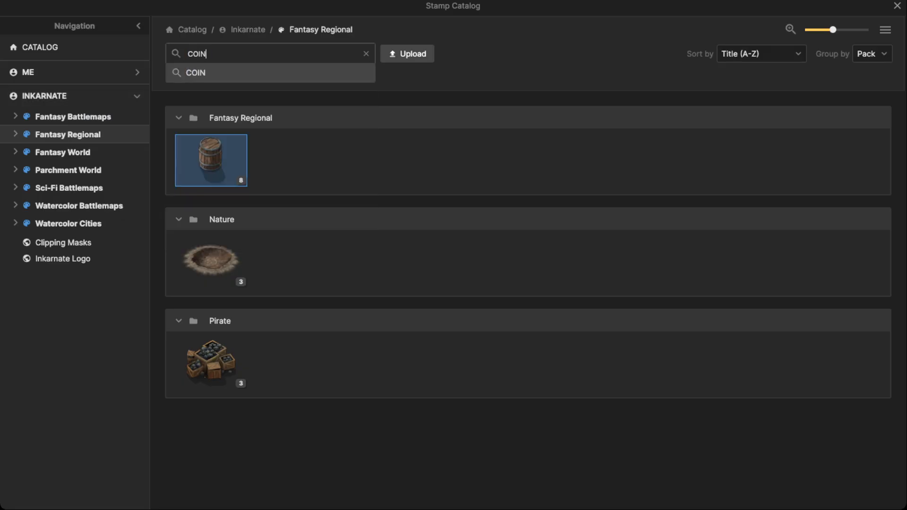
{"action": "key", "text": "Return"}
{"action": "left_click", "coordinate": [73, 116]}
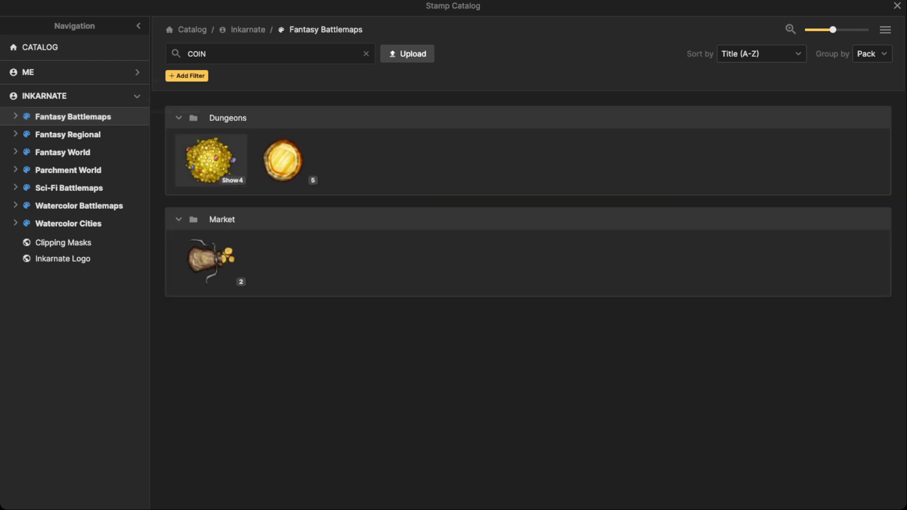
{"action": "left_click", "coordinate": [282, 160]}
Step: Place one gold coin on the ground between the monk and the crops, and select it
{"action": "scroll", "coordinate": [327, 361], "scroll_direction": "up", "scroll_amount": 5}
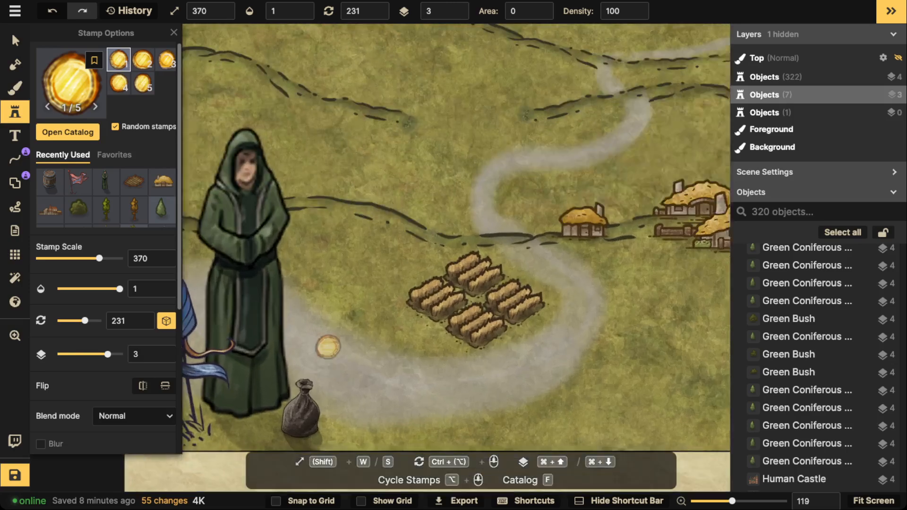
{"action": "left_click", "coordinate": [329, 288]}
{"action": "right_click", "coordinate": [328, 287]}
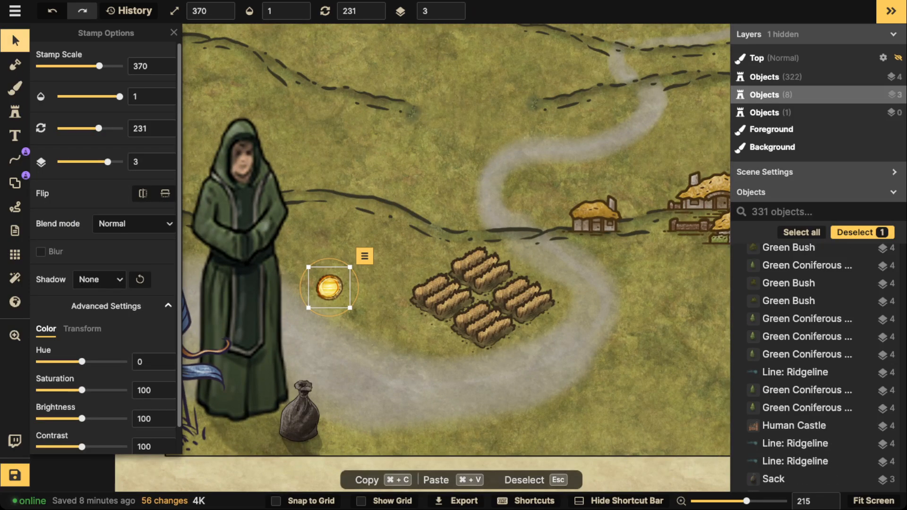
Step: Reset the coin's rotation to 0, flatten it vertically, and place it at stamp scale 180 beside the sack's base
{"action": "scroll", "coordinate": [333, 201], "scroll_direction": "up", "scroll_amount": 1}
{"action": "left_click", "coordinate": [325, 11]}
{"action": "left_click_drag", "start_coordinate": [99, 66], "coordinate": [120, 66]}
{"action": "left_click_drag", "start_coordinate": [329, 291], "coordinate": [355, 280]}
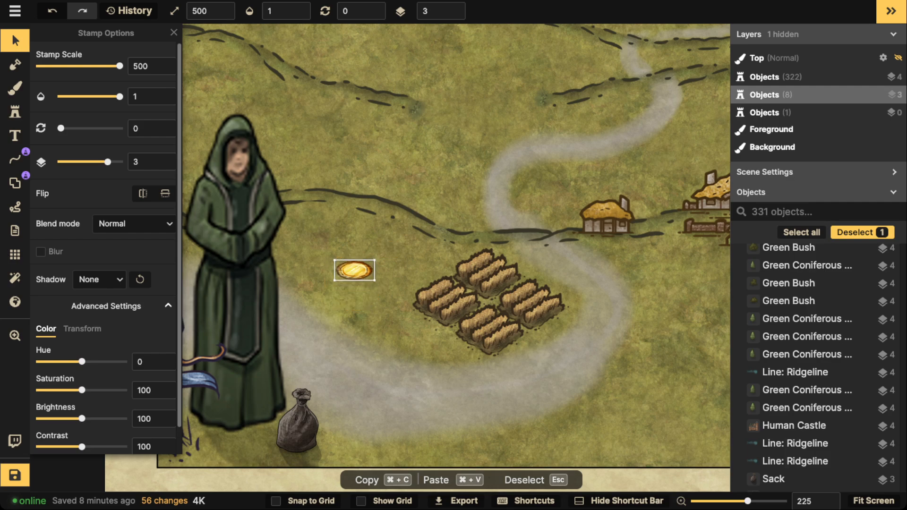
{"action": "left_click_drag", "start_coordinate": [120, 66], "coordinate": [85, 66]}
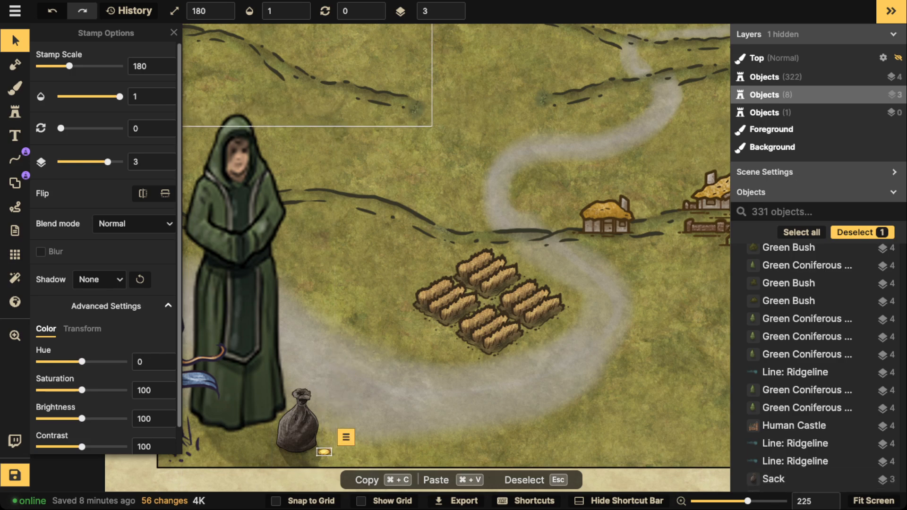
Step: Move the coin beside the sack to layer -2
{"action": "left_click", "coordinate": [454, 15]}
{"action": "left_click", "coordinate": [454, 14]}
{"action": "left_click", "coordinate": [454, 15]}
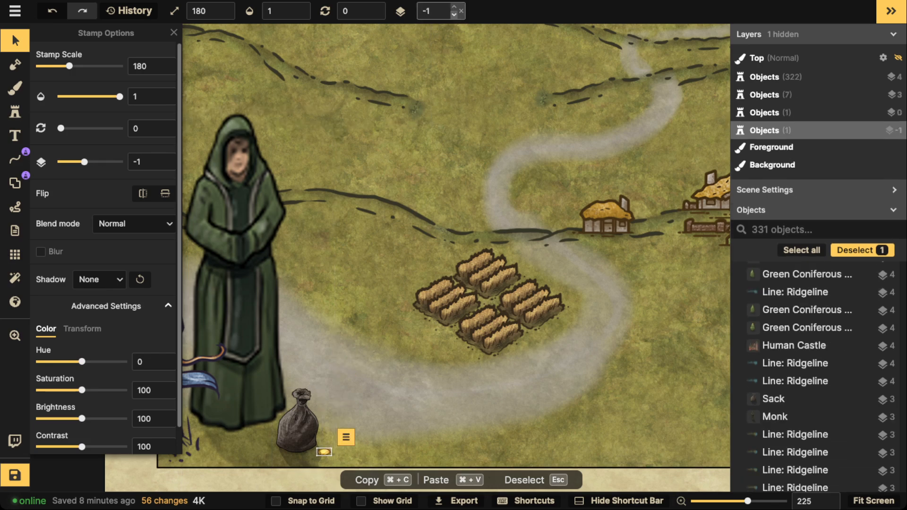
{"action": "left_click", "coordinate": [454, 15]}
{"action": "left_click", "coordinate": [454, 15]}
Step: Scatter five more gold coins around the sack on layer -2, with random rotation off and the stamp scale reduced to 130
{"action": "scroll", "coordinate": [321, 448], "scroll_direction": "up", "scroll_amount": 3}
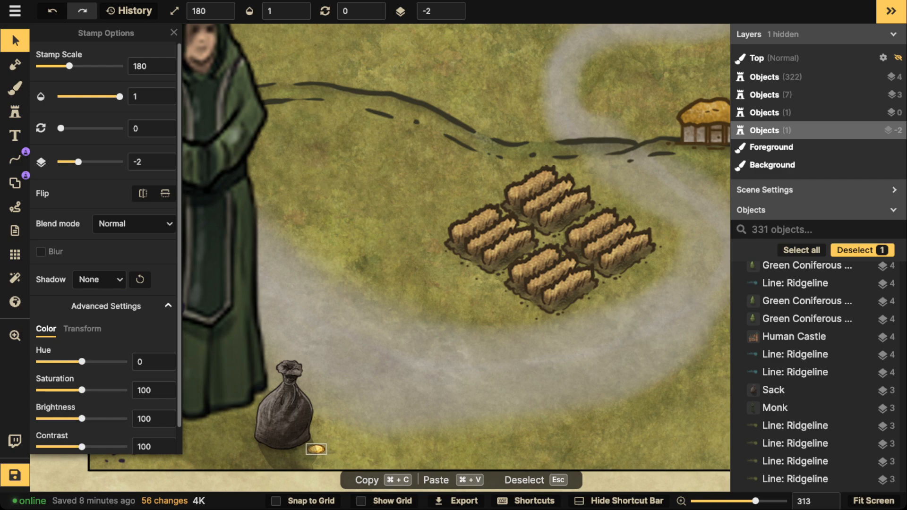
{"action": "left_click", "coordinate": [15, 135]}
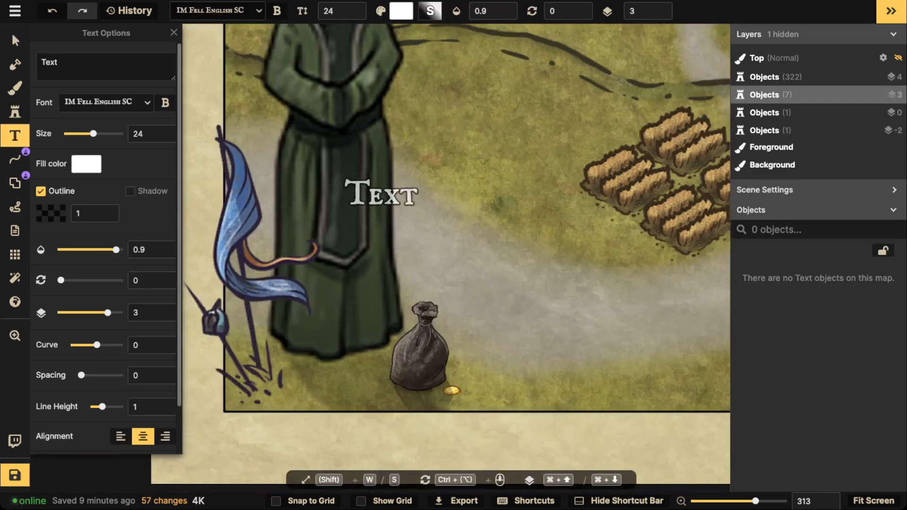
{"action": "left_click", "coordinate": [15, 112]}
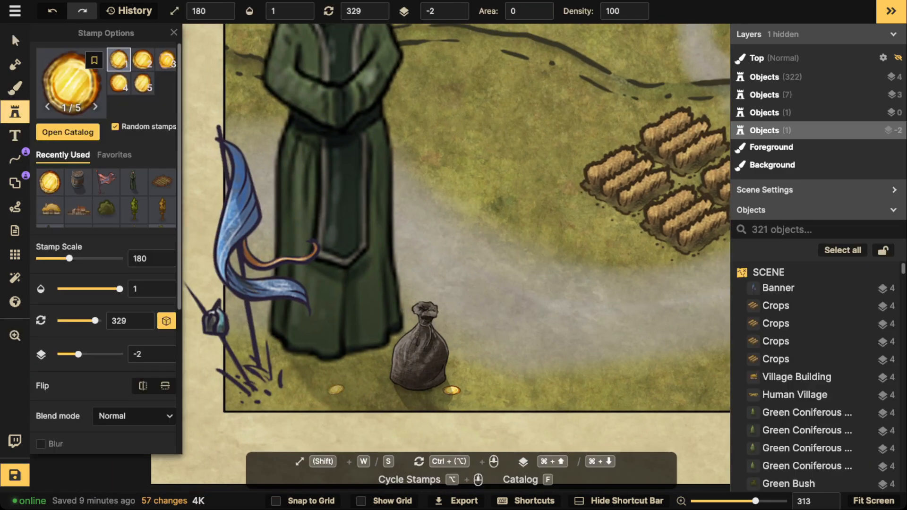
{"action": "scroll", "coordinate": [335, 390], "scroll_direction": "up", "scroll_amount": 3}
{"action": "left_click", "coordinate": [167, 320]}
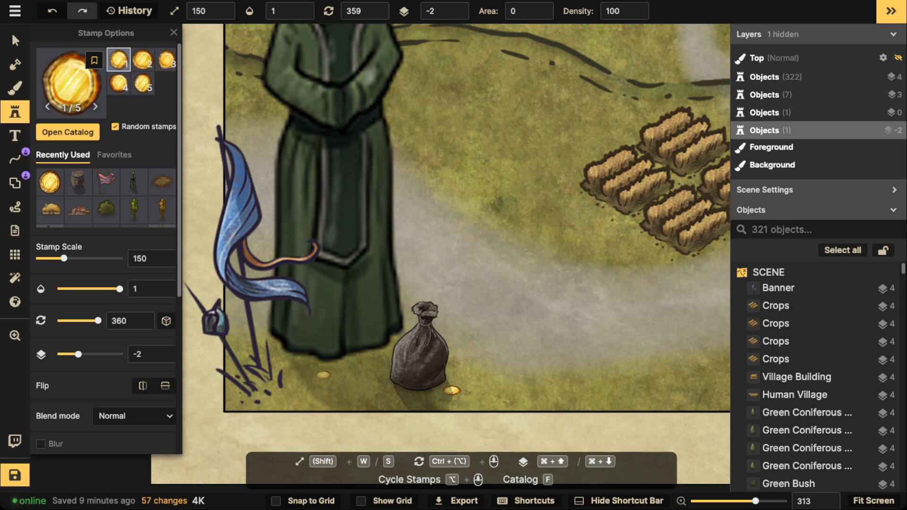
{"action": "left_click", "coordinate": [360, 378]}
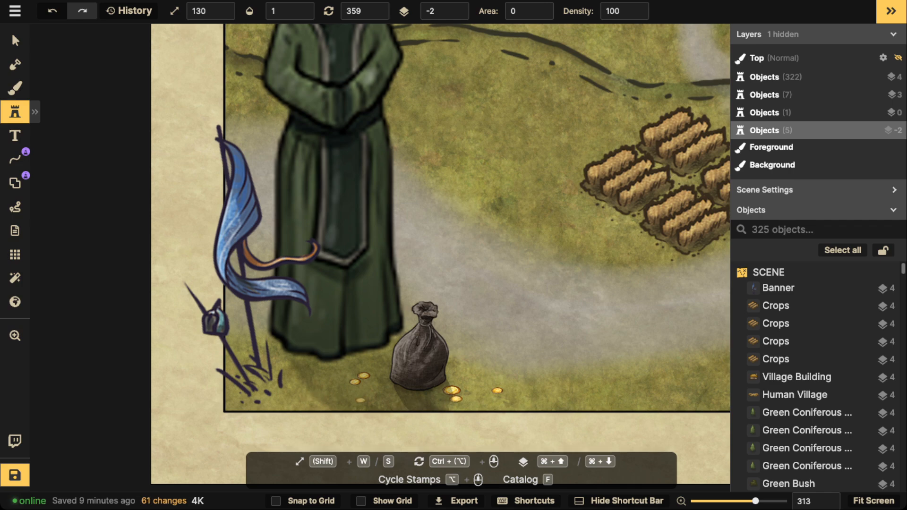
{"action": "scroll", "coordinate": [227, 255], "scroll_direction": "down", "scroll_amount": 3}
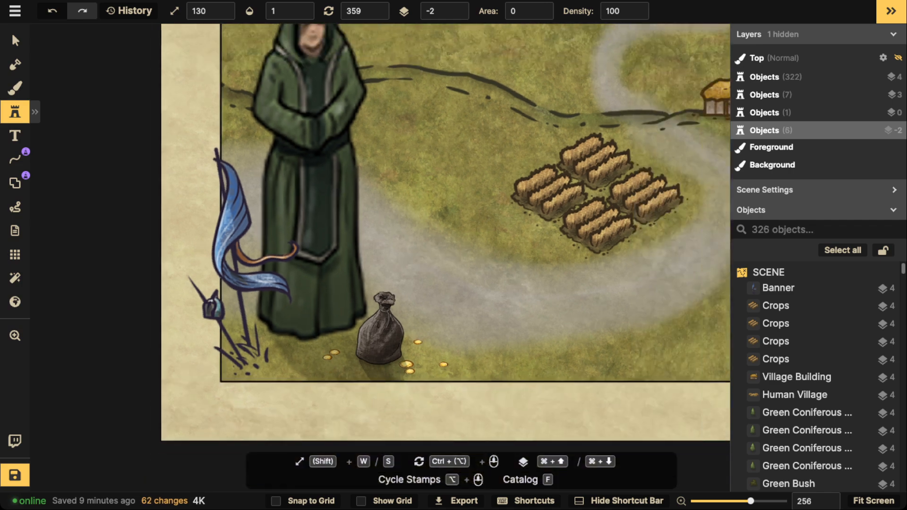
Step: Examine the whole composition from the foreground monk, sack and coins to the distant castle and ridges
{"action": "left_click", "coordinate": [15, 41]}
{"action": "scroll", "coordinate": [257, 189], "scroll_direction": "down", "scroll_amount": 3}
{"action": "scroll", "coordinate": [376, 301], "scroll_direction": "down", "scroll_amount": 2}
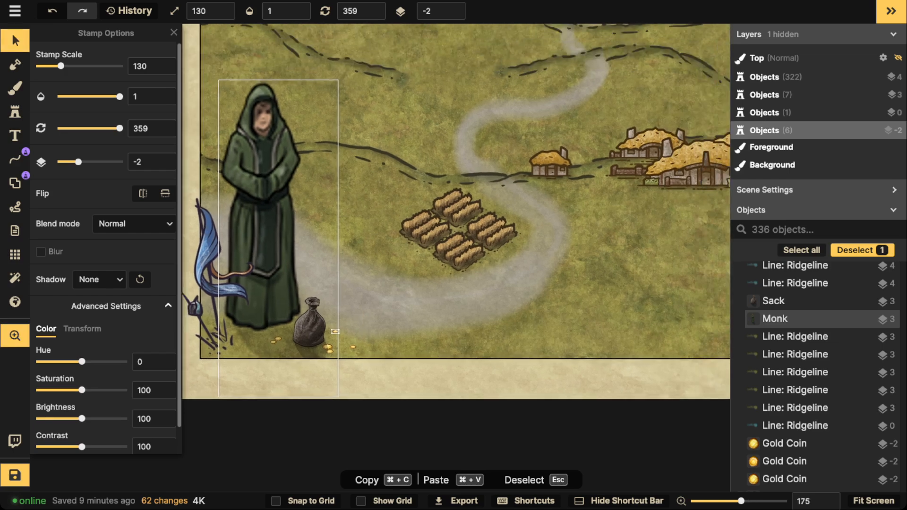
{"action": "key", "text": "Escape"}
{"action": "scroll", "coordinate": [281, 216], "scroll_direction": "down", "scroll_amount": 5}
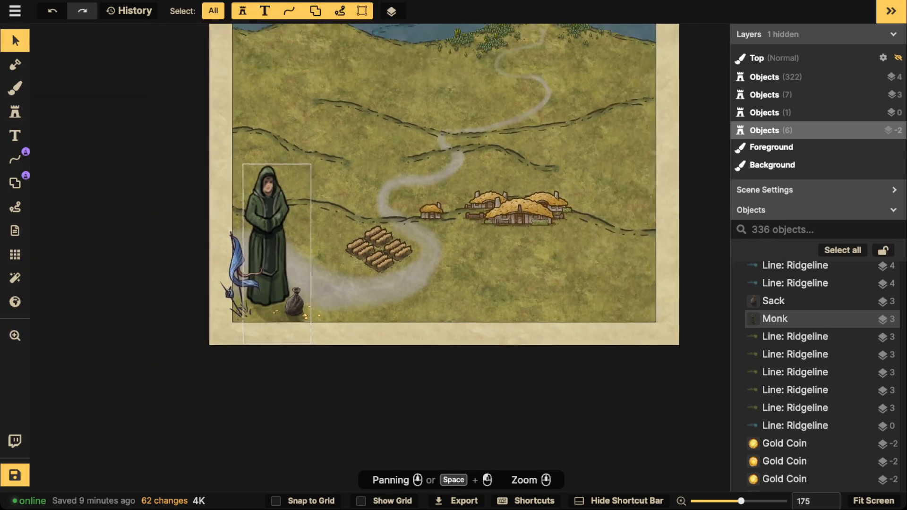
{"action": "left_click_drag", "start_coordinate": [359, 152], "coordinate": [361, 207]}
{"action": "left_click", "coordinate": [273, 284]}
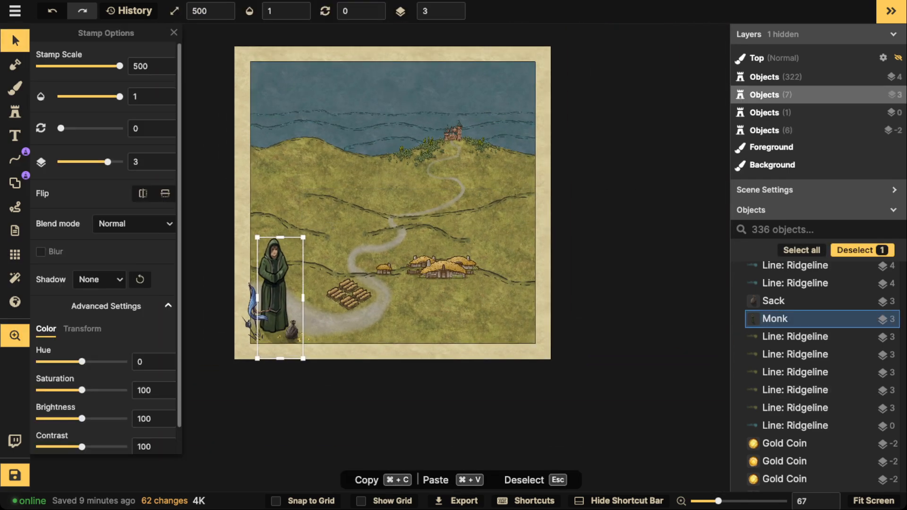
{"action": "left_click_drag", "start_coordinate": [326, 274], "coordinate": [360, 284]}
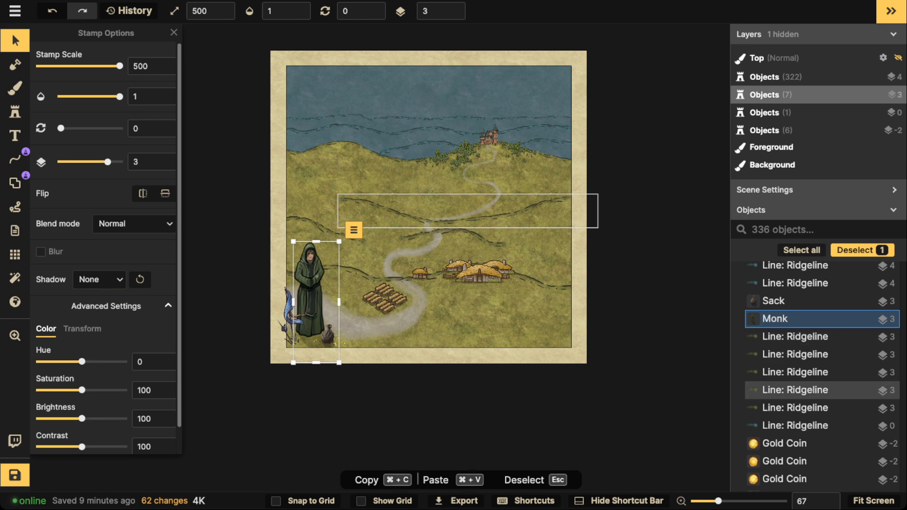
{"action": "scroll", "coordinate": [289, 254], "scroll_direction": "up", "scroll_amount": 4}
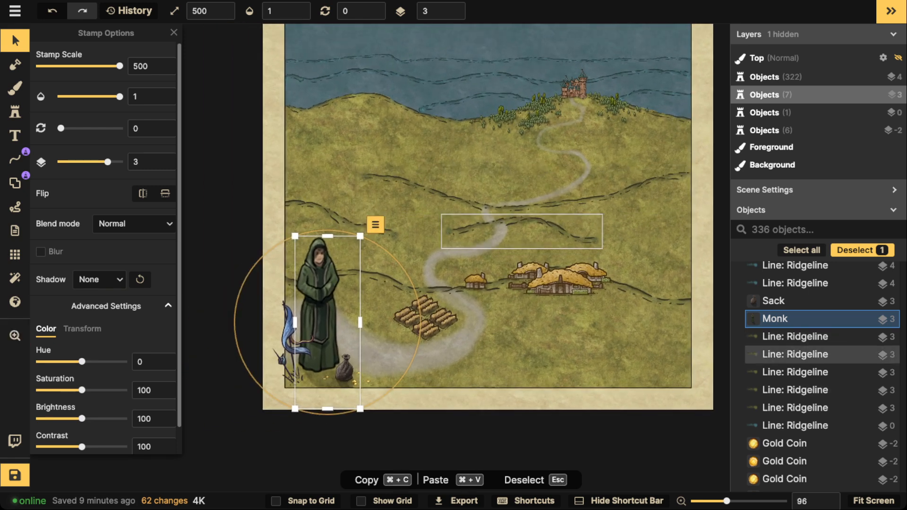
{"action": "left_click_drag", "start_coordinate": [557, 113], "coordinate": [534, 189]}
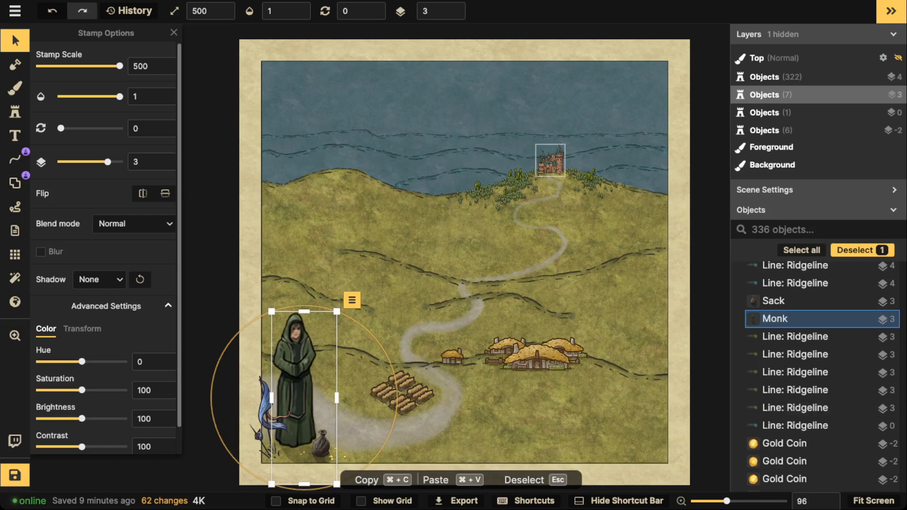
{"action": "scroll", "coordinate": [426, 137], "scroll_direction": "up", "scroll_amount": 1}
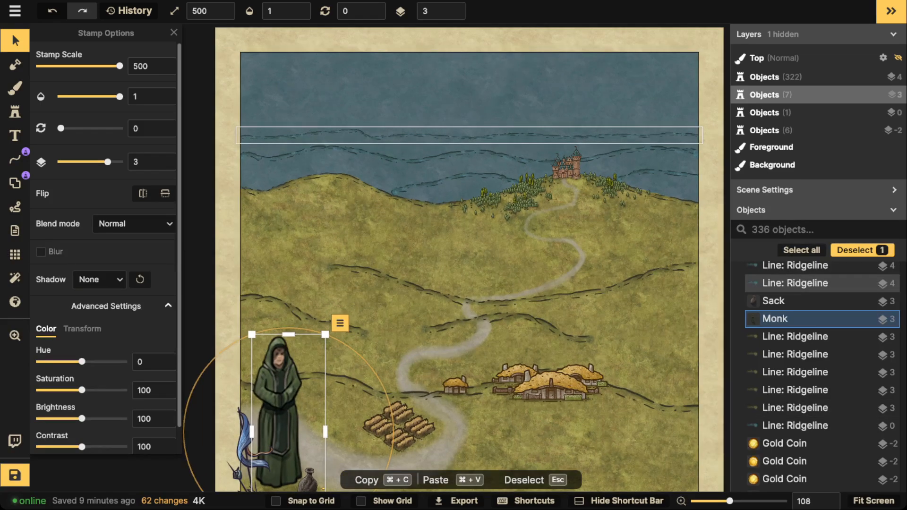
{"action": "scroll", "coordinate": [426, 135], "scroll_direction": "up", "scroll_amount": 1}
Step: Try a stroke stamp scale of 500 on the ridgeline along the castle hill's crest
{"action": "left_click", "coordinate": [425, 209]}
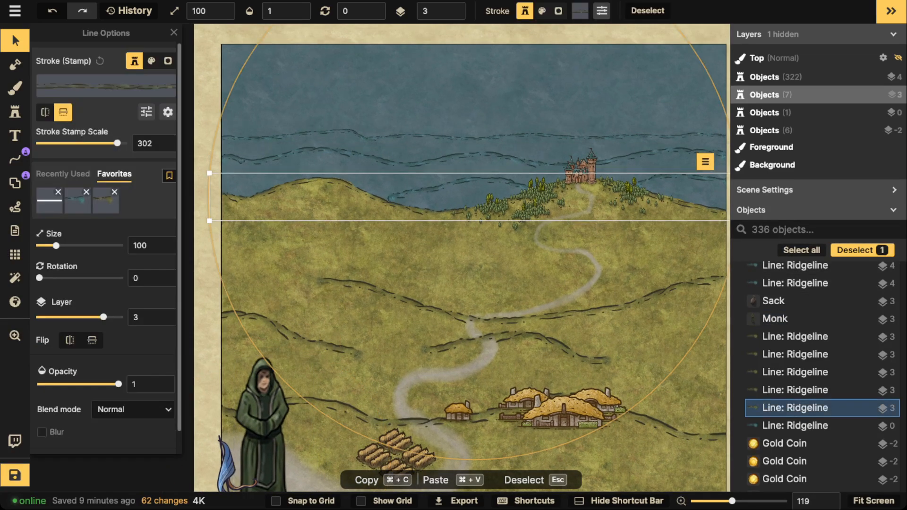
{"action": "left_click", "coordinate": [106, 202]}
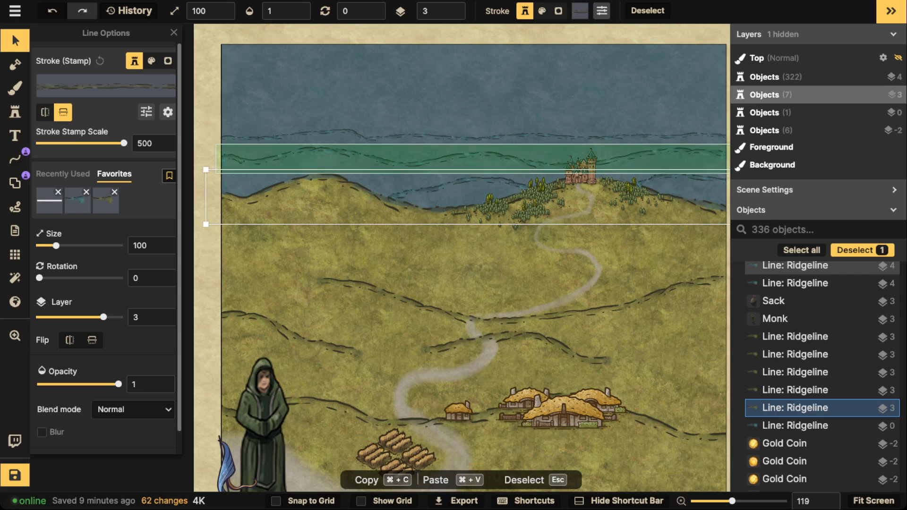
{"action": "key", "text": "Escape"}
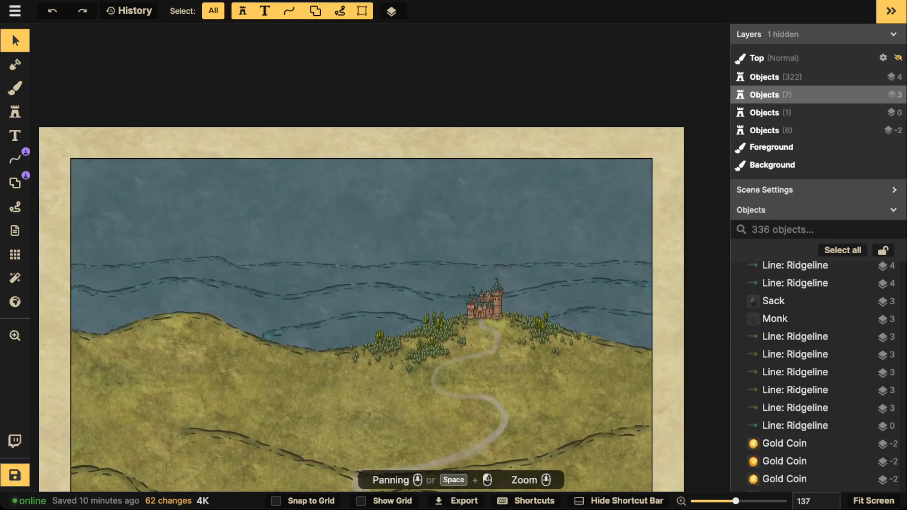
Step: Draw a freehand ridgeline stroke as a low rounded hill rising above the farthest blue ridge
{"action": "left_click", "coordinate": [15, 159]}
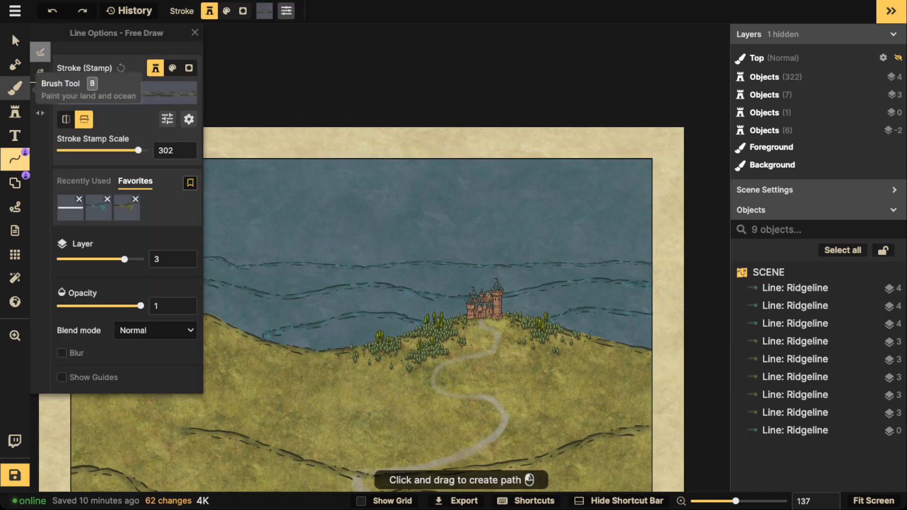
{"action": "left_click_drag", "start_coordinate": [330, 302], "coordinate": [479, 282]}
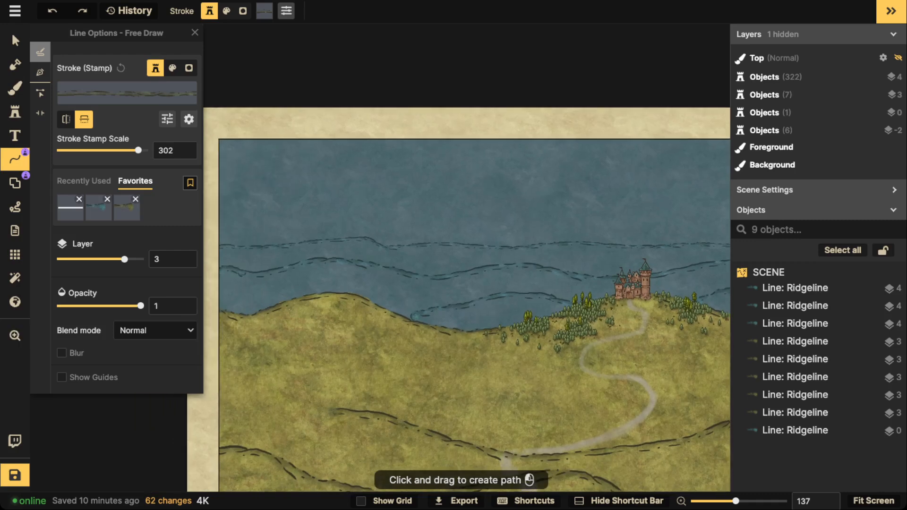
{"action": "scroll", "coordinate": [460, 259], "scroll_direction": "down", "scroll_amount": 3}
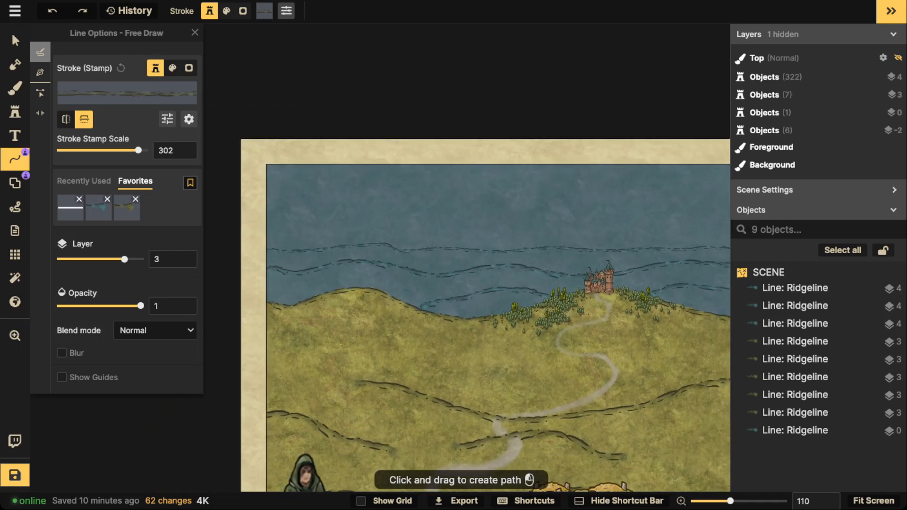
{"action": "mouse_move", "coordinate": [460, 259]}
{"action": "left_mouse_down"}
{"action": "mouse_move", "coordinate": [361, 258]}
{"action": "mouse_move", "coordinate": [469, 264]}
{"action": "left_mouse_up"}
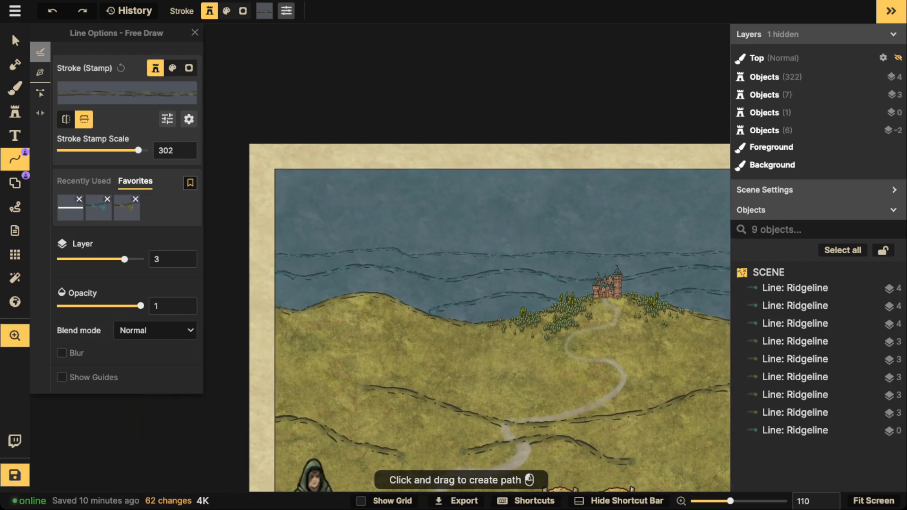
{"action": "scroll", "coordinate": [569, 262], "scroll_direction": "down", "scroll_amount": 2}
{"action": "left_click_drag", "start_coordinate": [586, 289], "coordinate": [537, 248]}
{"action": "scroll", "coordinate": [536, 249], "scroll_direction": "up", "scroll_amount": 4}
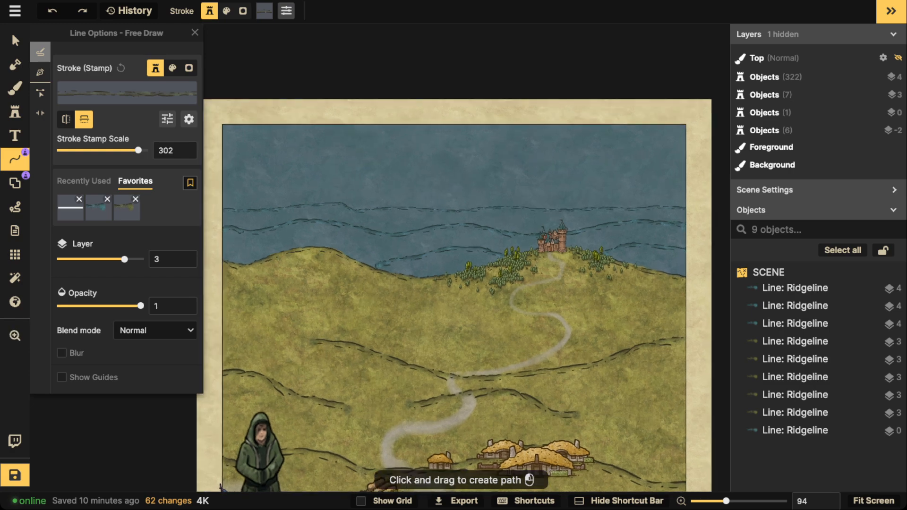
{"action": "scroll", "coordinate": [401, 260], "scroll_direction": "down", "scroll_amount": 3}
{"action": "left_click_drag", "start_coordinate": [402, 260], "coordinate": [501, 240]}
{"action": "scroll", "coordinate": [502, 240], "scroll_direction": "up", "scroll_amount": 3}
{"action": "scroll", "coordinate": [472, 156], "scroll_direction": "up", "scroll_amount": 7}
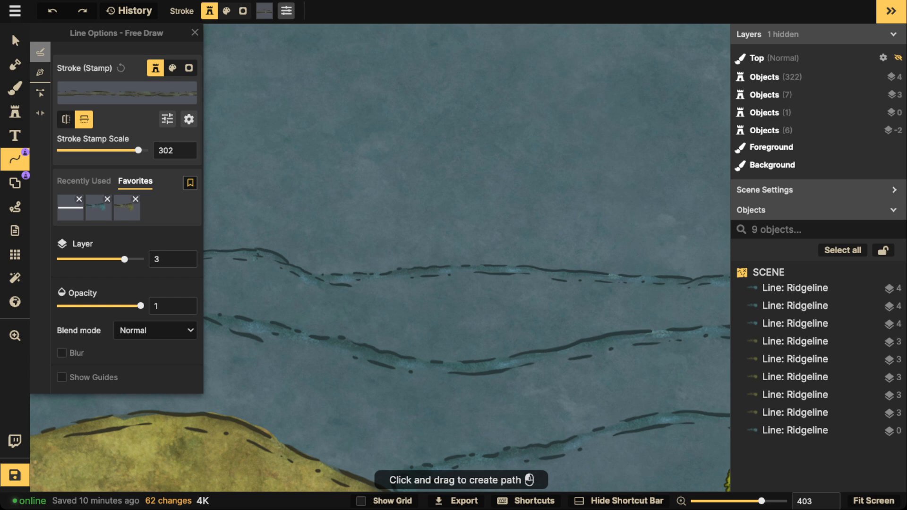
{"action": "mouse_move", "coordinate": [284, 256]}
{"action": "left_mouse_down"}
{"action": "mouse_move", "coordinate": [407, 213]}
{"action": "mouse_move", "coordinate": [533, 240]}
{"action": "mouse_move", "coordinate": [586, 270]}
{"action": "left_mouse_up"}
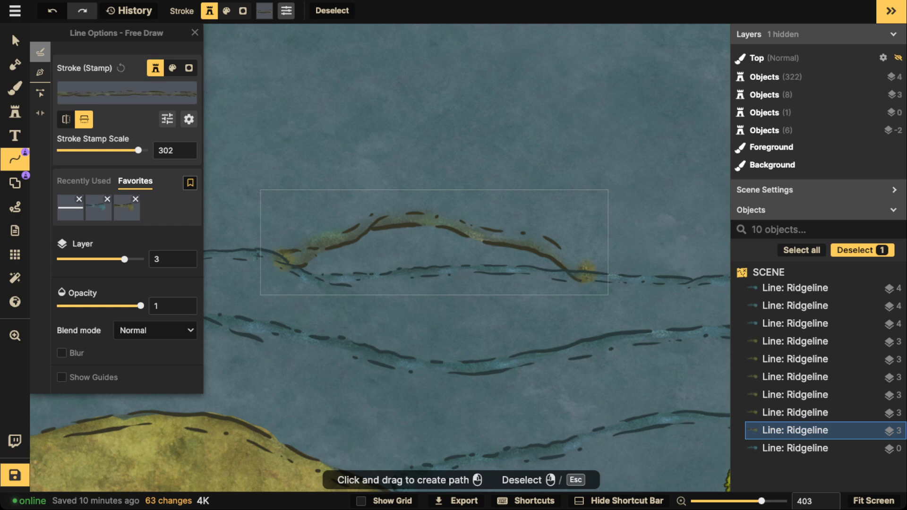
Step: Reduce the new ridgeline's stroke stamp scale to 100 and turn off its vertical flip
{"action": "left_click", "coordinate": [123, 150]}
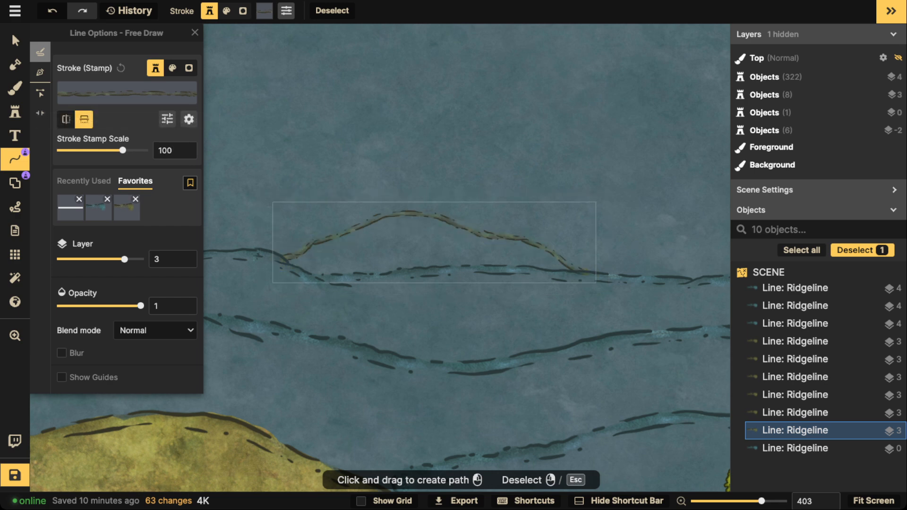
{"action": "left_click", "coordinate": [84, 119]}
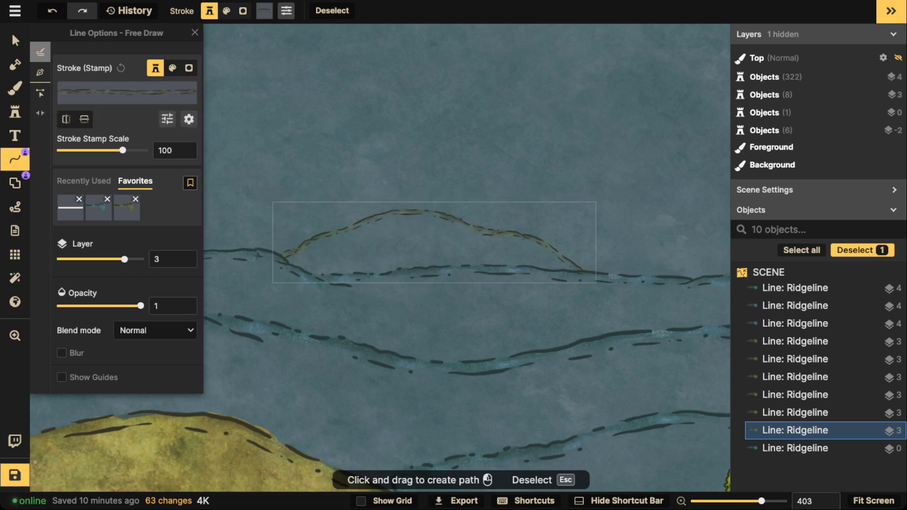
Step: Set up the background brush with the olive grass texture, opacity 1 and softness 0
{"action": "left_click", "coordinate": [15, 65]}
{"action": "left_click", "coordinate": [15, 88]}
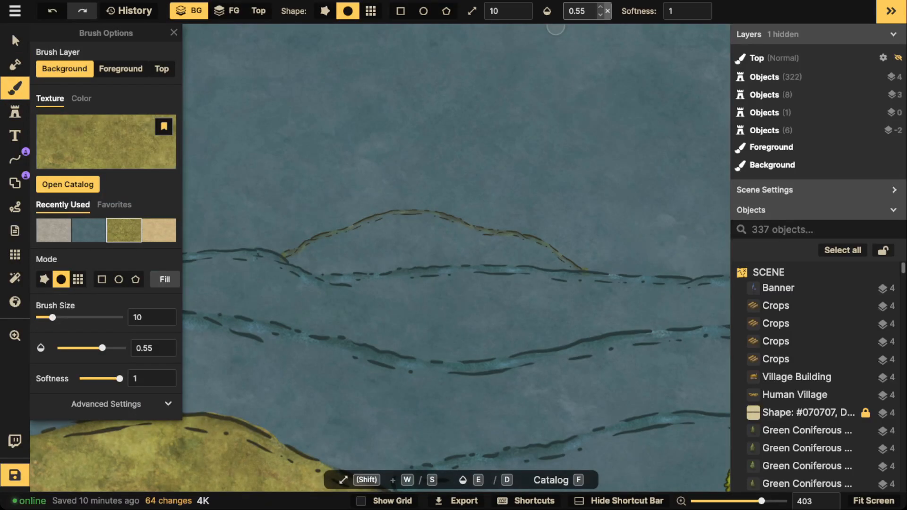
{"action": "type", "text": "1"}
{"action": "key", "text": "Tab"}
{"action": "type", "text": "0"}
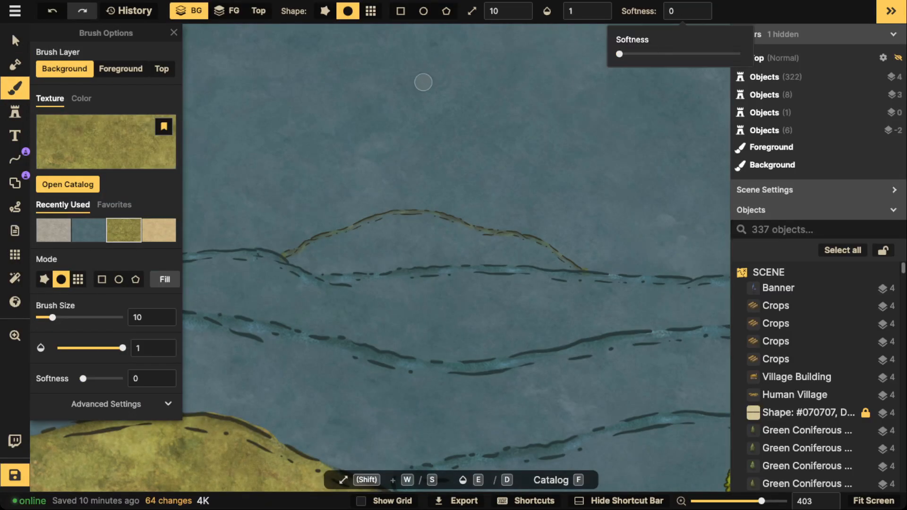
{"action": "key", "text": "Return"}
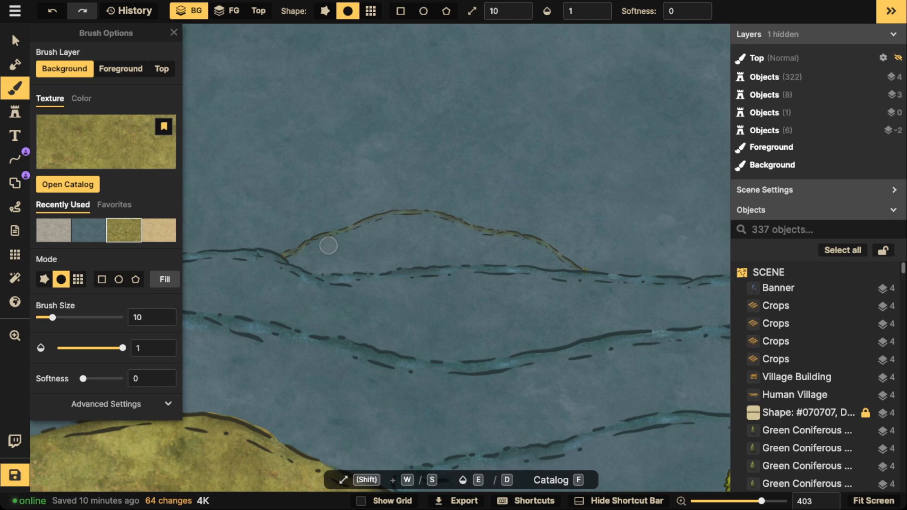
Step: Paint the body of the new distant hill with the olive grass texture, inside its ridgeline, at brush size 11
{"action": "key", "text": "s"}
{"action": "key", "text": "w"}
{"action": "mouse_move", "coordinate": [333, 241]}
{"action": "left_mouse_down"}
{"action": "mouse_move", "coordinate": [298, 256]}
{"action": "mouse_move", "coordinate": [317, 264]}
{"action": "mouse_move", "coordinate": [350, 241]}
{"action": "mouse_move", "coordinate": [332, 243]}
{"action": "mouse_move", "coordinate": [403, 219]}
{"action": "mouse_move", "coordinate": [462, 237]}
{"action": "mouse_move", "coordinate": [372, 241]}
{"action": "mouse_move", "coordinate": [322, 262]}
{"action": "mouse_move", "coordinate": [420, 257]}
{"action": "mouse_move", "coordinate": [392, 260]}
{"action": "mouse_move", "coordinate": [432, 231]}
{"action": "mouse_move", "coordinate": [443, 253]}
{"action": "mouse_move", "coordinate": [435, 255]}
{"action": "mouse_move", "coordinate": [534, 241]}
{"action": "mouse_move", "coordinate": [468, 254]}
{"action": "mouse_move", "coordinate": [530, 255]}
{"action": "mouse_move", "coordinate": [458, 232]}
{"action": "mouse_move", "coordinate": [500, 242]}
{"action": "mouse_move", "coordinate": [521, 232]}
{"action": "left_mouse_up"}
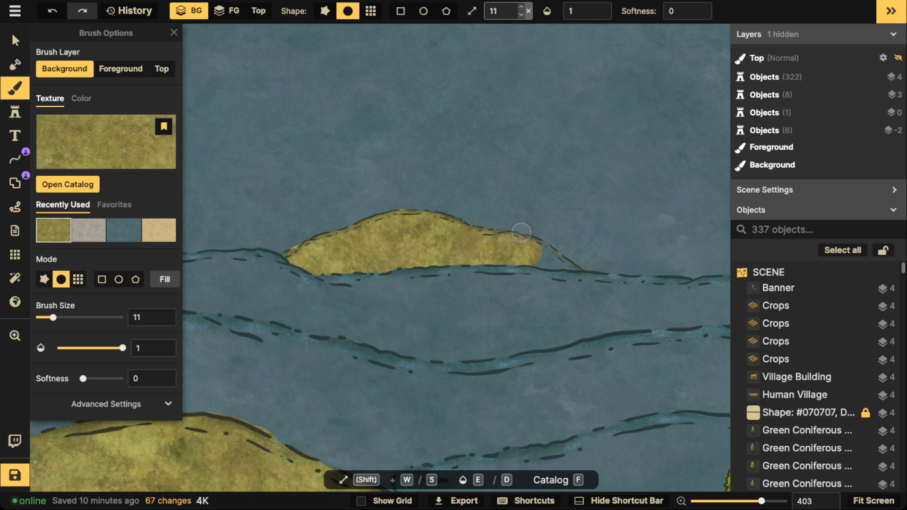
Step: Fill the distant hill's tapering slopes and pointed ends with grass texture, using brush sizes 7 and 5
{"action": "left_click", "coordinate": [521, 14]}
{"action": "left_click", "coordinate": [521, 14]}
{"action": "left_click", "coordinate": [521, 15]}
{"action": "left_click", "coordinate": [521, 15]}
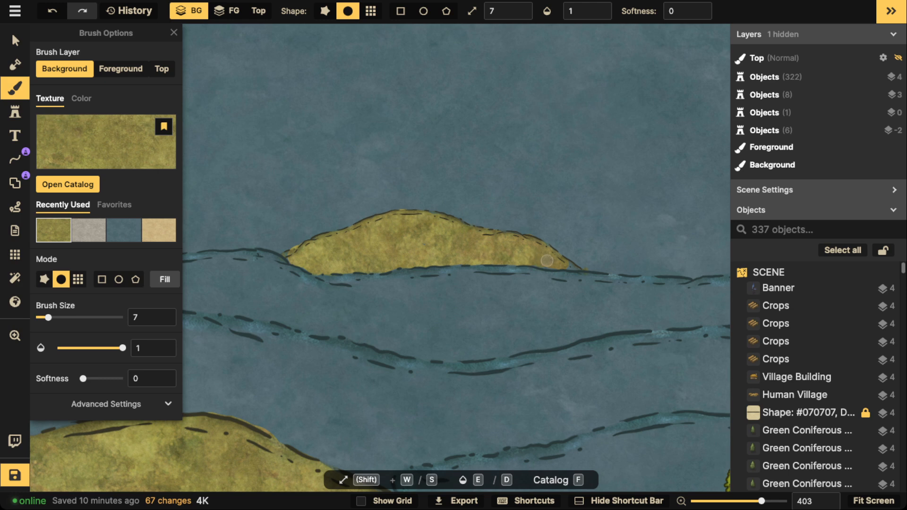
{"action": "left_click_drag", "start_coordinate": [541, 261], "coordinate": [565, 253]}
{"action": "left_click_drag", "start_coordinate": [291, 255], "coordinate": [293, 257]}
{"action": "key", "text": "s"}
{"action": "key", "text": "s"}
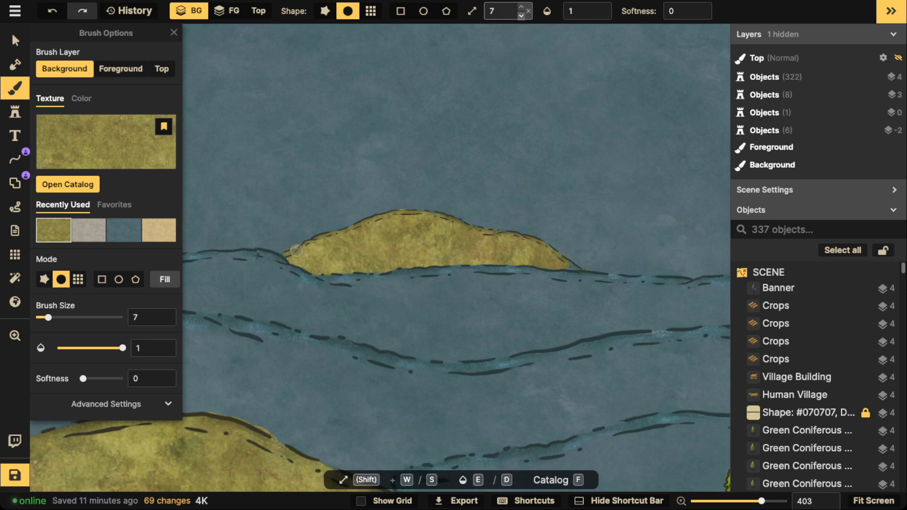
{"action": "left_click", "coordinate": [575, 269]}
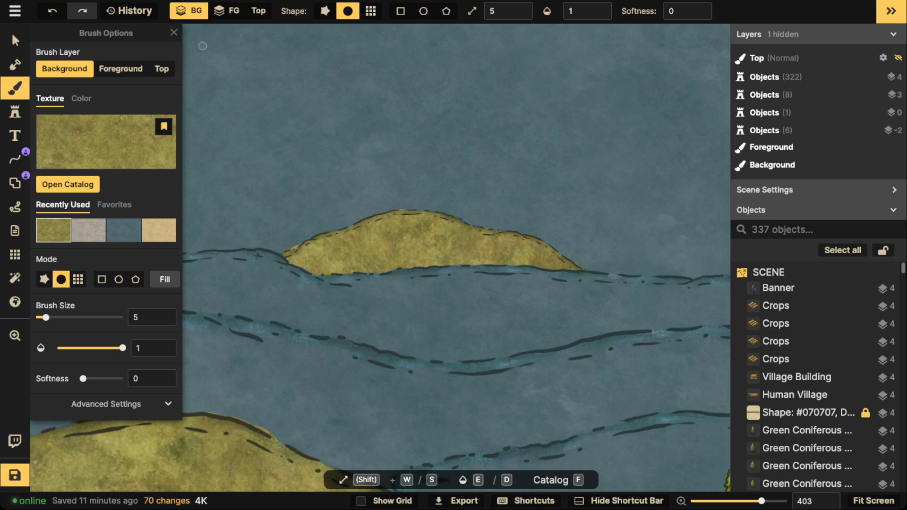
Step: Choose the golden domed waterside city stamp from the Fantasy World catalog's Points of Interest pack
{"action": "key", "text": "v"}
{"action": "scroll", "coordinate": [381, 210], "scroll_direction": "down", "scroll_amount": 5}
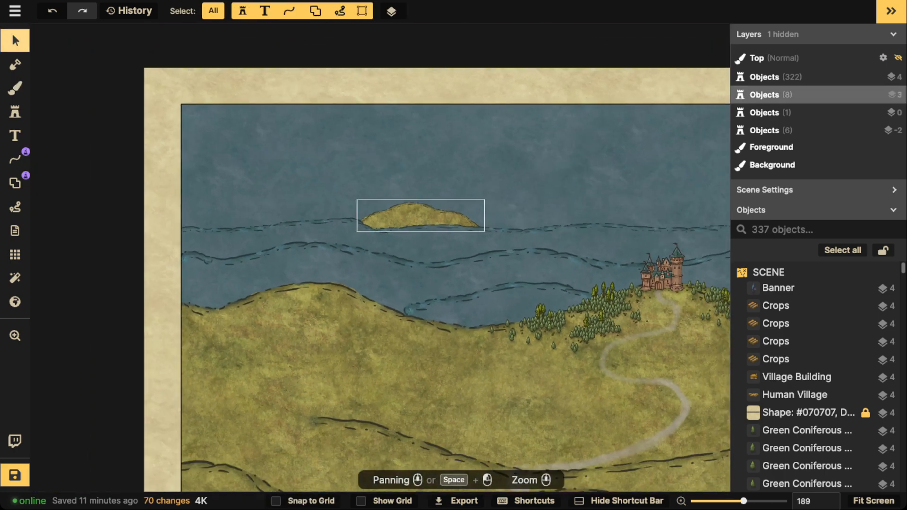
{"action": "left_click", "coordinate": [15, 112]}
{"action": "left_click", "coordinate": [71, 132]}
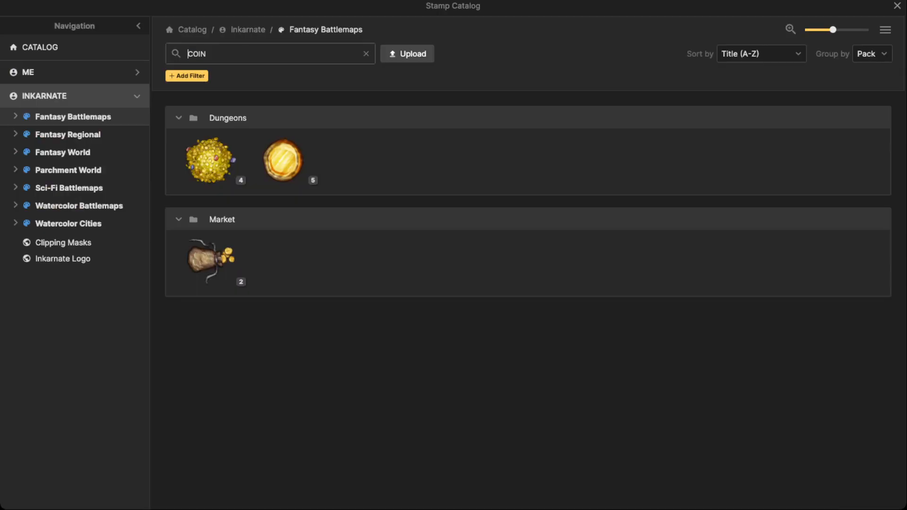
{"action": "left_click", "coordinate": [366, 54]}
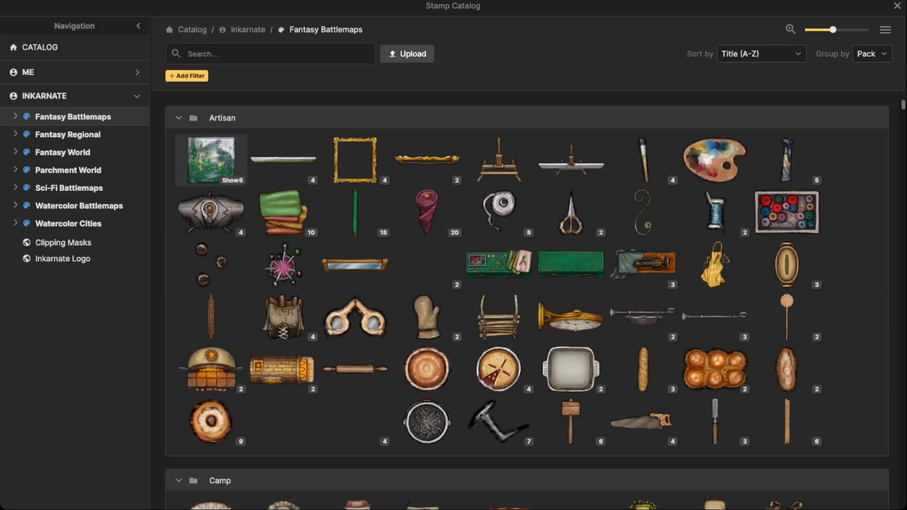
{"action": "left_click", "coordinate": [63, 153]}
{"action": "scroll", "coordinate": [355, 265], "scroll_direction": "down", "scroll_amount": 15}
{"action": "scroll", "coordinate": [526, 304], "scroll_direction": "down", "scroll_amount": 20}
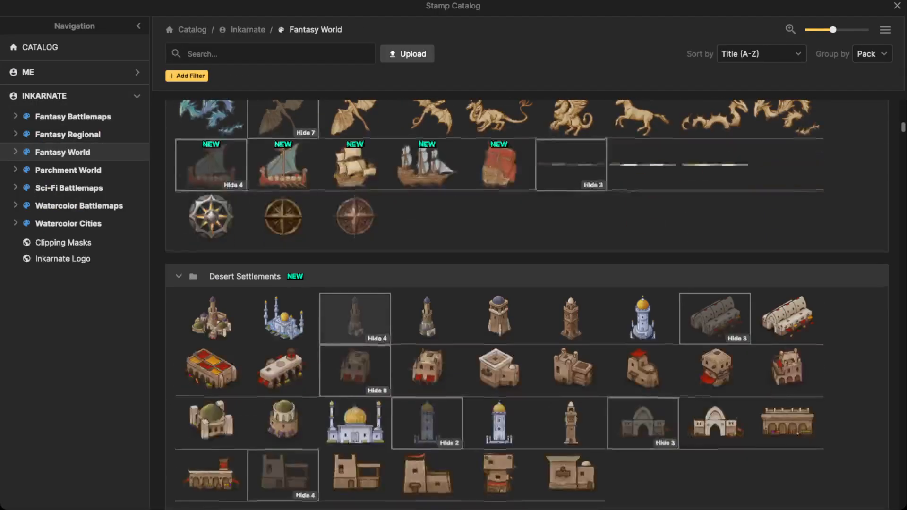
{"action": "scroll", "coordinate": [526, 304], "scroll_direction": "down", "scroll_amount": 20}
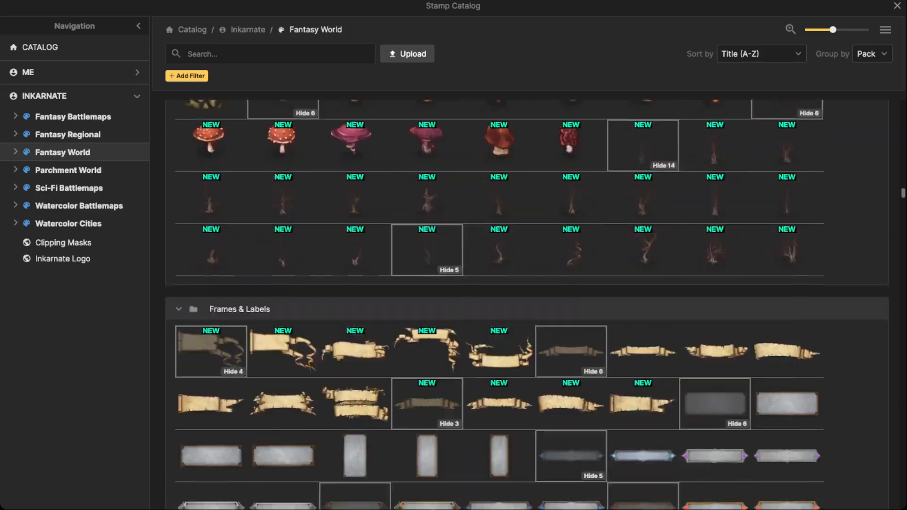
{"action": "scroll", "coordinate": [526, 305], "scroll_direction": "down", "scroll_amount": 20}
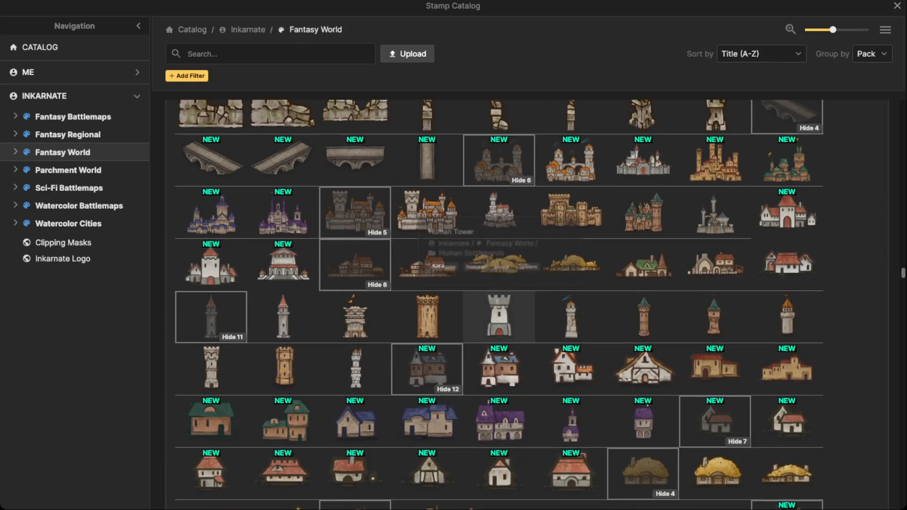
{"action": "scroll", "coordinate": [499, 317], "scroll_direction": "down", "scroll_amount": 5}
{"action": "scroll", "coordinate": [499, 390], "scroll_direction": "down", "scroll_amount": 20}
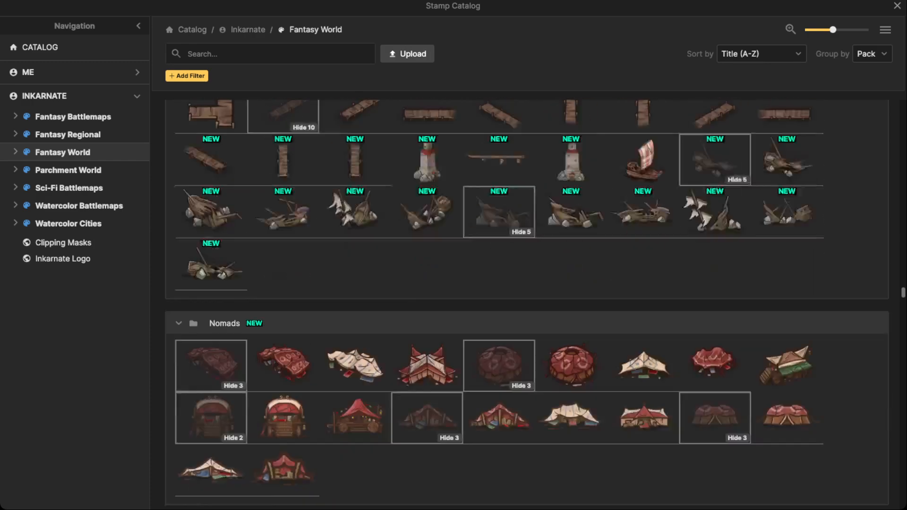
{"action": "scroll", "coordinate": [350, 333], "scroll_direction": "down", "scroll_amount": 10}
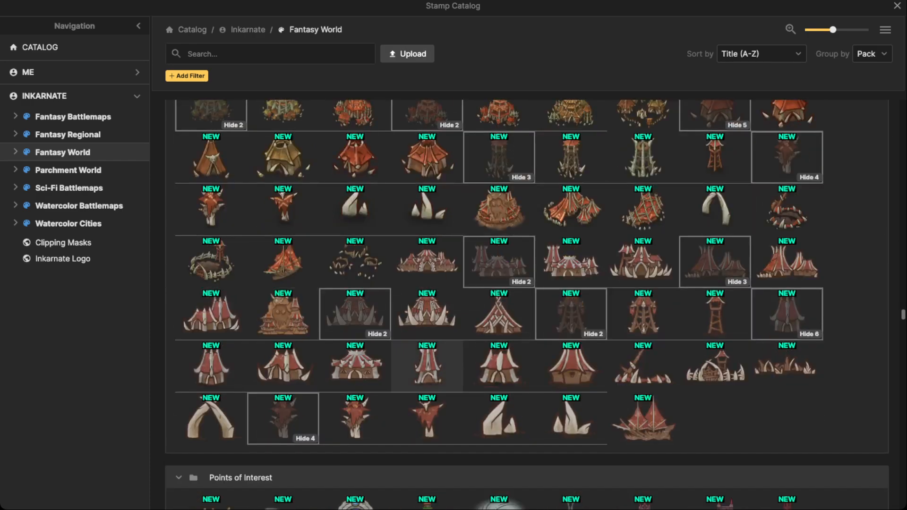
{"action": "scroll", "coordinate": [349, 333], "scroll_direction": "down", "scroll_amount": 10}
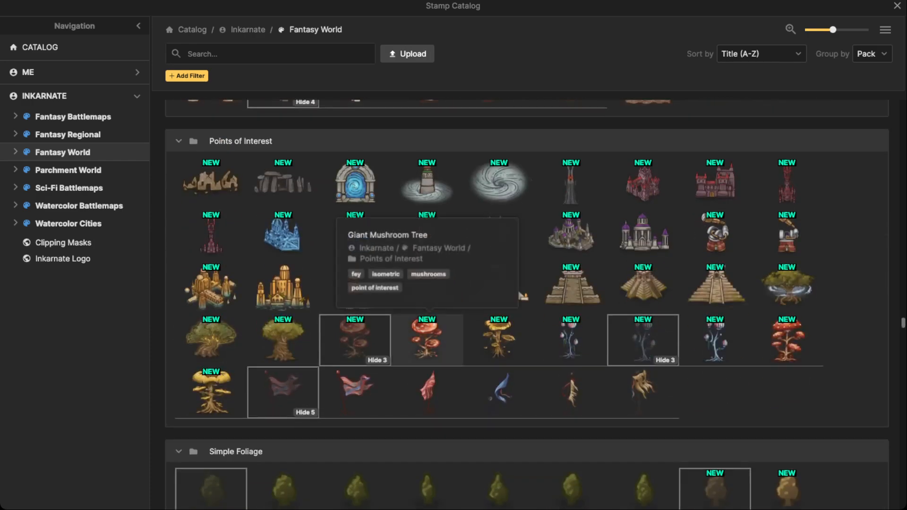
{"action": "left_click", "coordinate": [283, 286]}
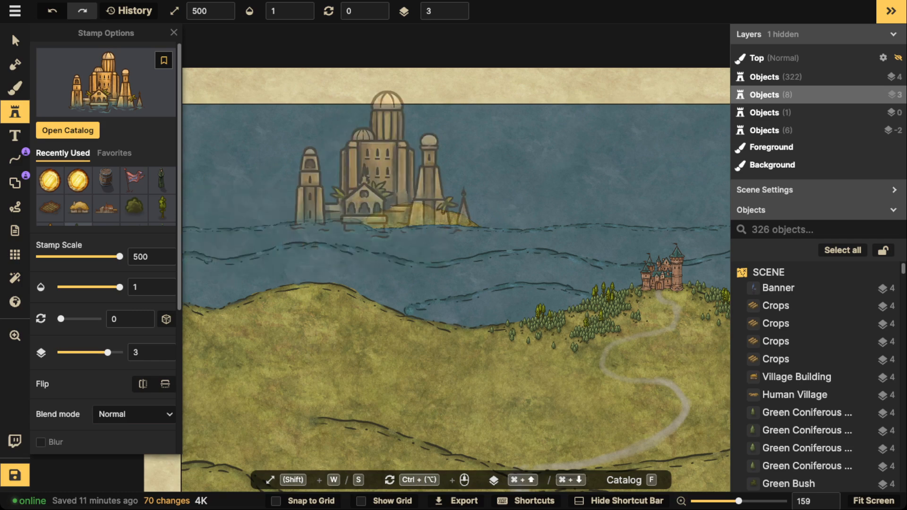
Step: Reduce the golden city's stamp scale to 130 to suit the distant hill
{"action": "key", "text": "s"}
{"action": "key", "text": "s"}
{"action": "key", "text": "s"}
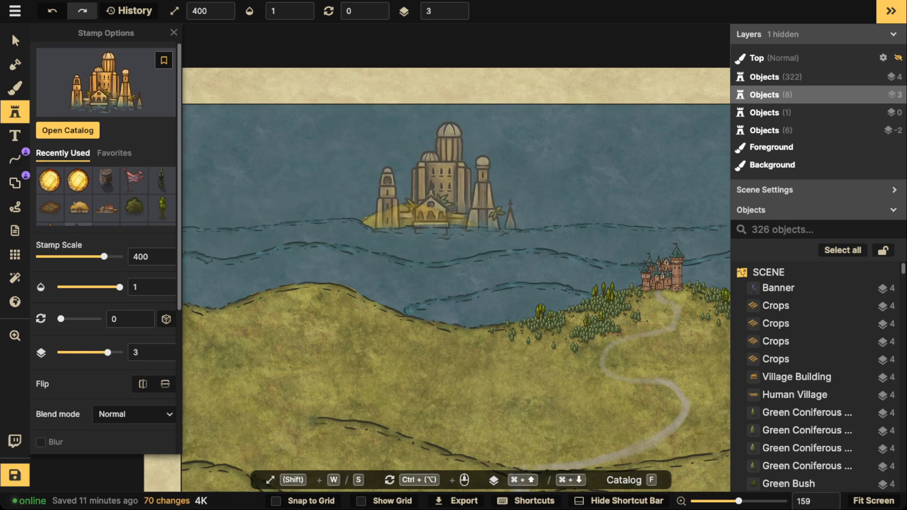
{"action": "key", "text": "s"}
{"action": "key", "text": "s"}
{"action": "scroll", "coordinate": [444, 203], "scroll_direction": "up", "scroll_amount": 10}
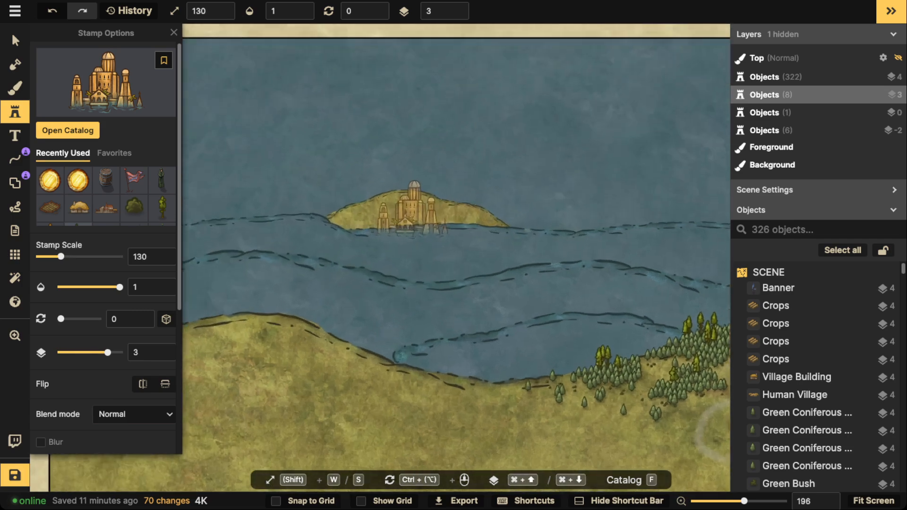
Step: Compare the golden city stamp with the red castle and reduce its stamp scale to 60
{"action": "scroll", "coordinate": [522, 194], "scroll_direction": "down", "scroll_amount": 3}
{"action": "left_click_drag", "start_coordinate": [523, 196], "coordinate": [246, 177]}
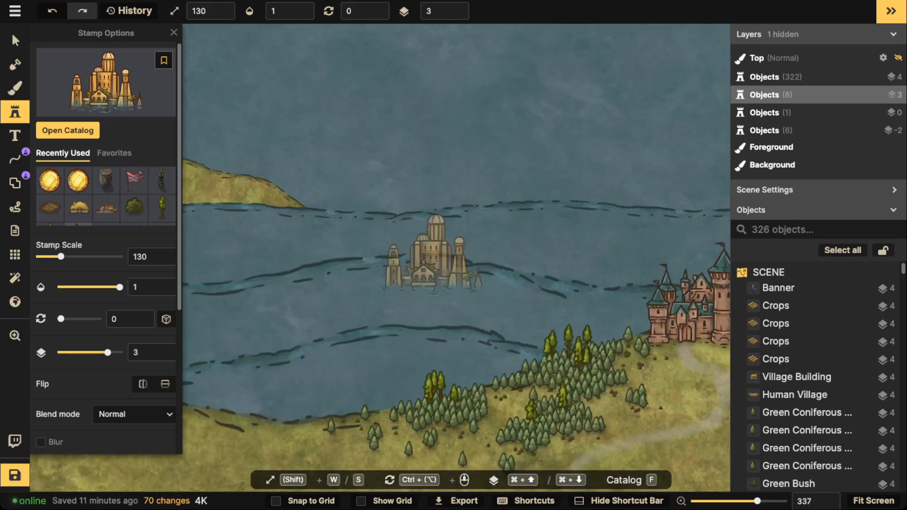
{"action": "left_click_drag", "start_coordinate": [537, 264], "coordinate": [233, 203]}
{"action": "scroll", "coordinate": [353, 233], "scroll_direction": "up", "scroll_amount": 3}
{"action": "scroll", "coordinate": [359, 250], "scroll_direction": "up", "scroll_amount": 6}
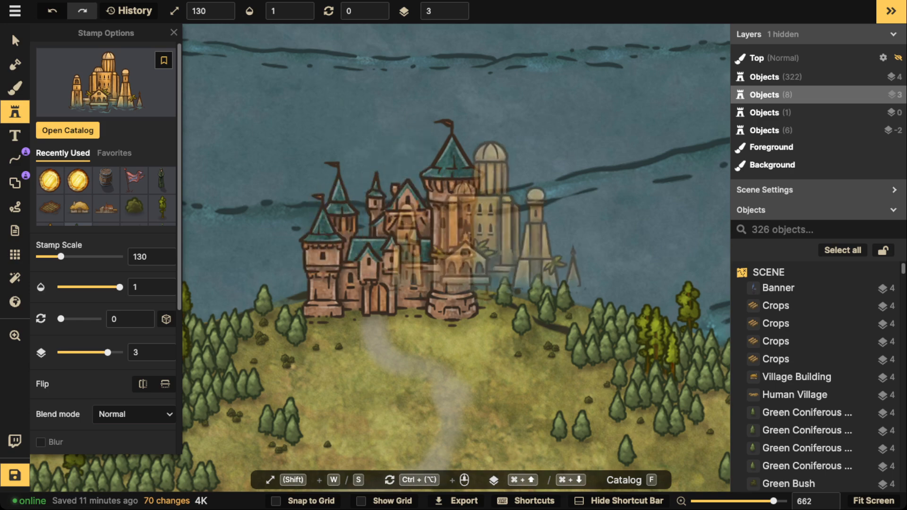
{"action": "key", "text": "s"}
{"action": "key", "text": "s"}
{"action": "key", "text": "s"}
{"action": "key", "text": "s"}
{"action": "key", "text": "s"}
{"action": "key", "text": "s"}
{"action": "key", "text": "s"}
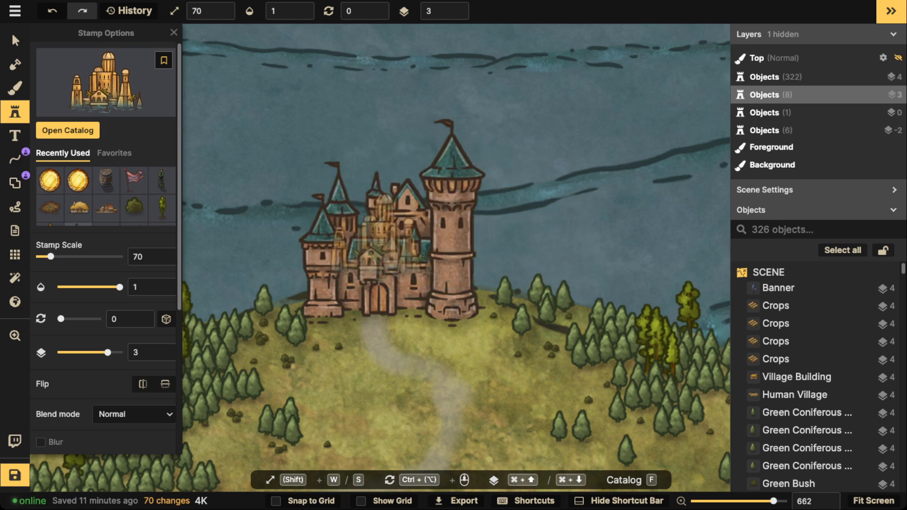
Step: Place the golden city stamp at the foot of the distant hill, just above the farthest blue ridge
{"action": "key", "text": "space"}
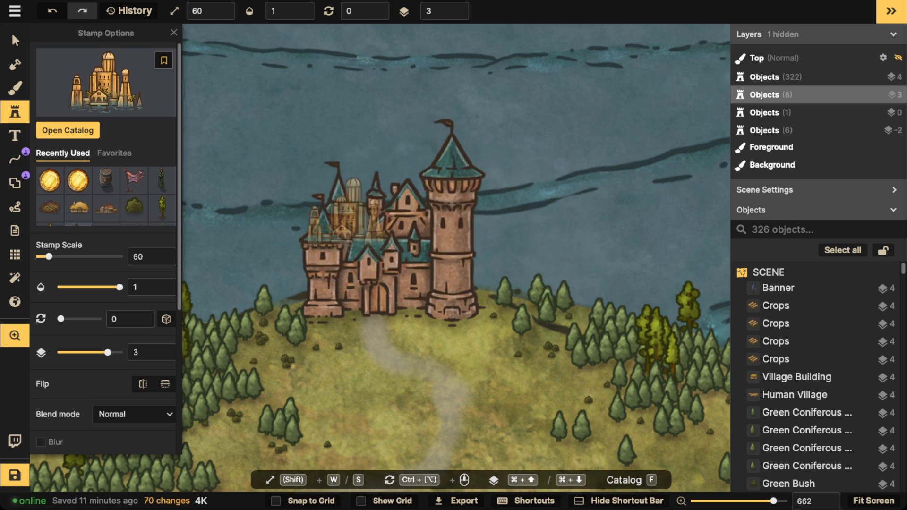
{"action": "left_click_drag", "start_coordinate": [349, 203], "coordinate": [755, 236]}
{"action": "left_click_drag", "start_coordinate": [341, 179], "coordinate": [633, 359]}
{"action": "left_click_drag", "start_coordinate": [257, 215], "coordinate": [357, 203]}
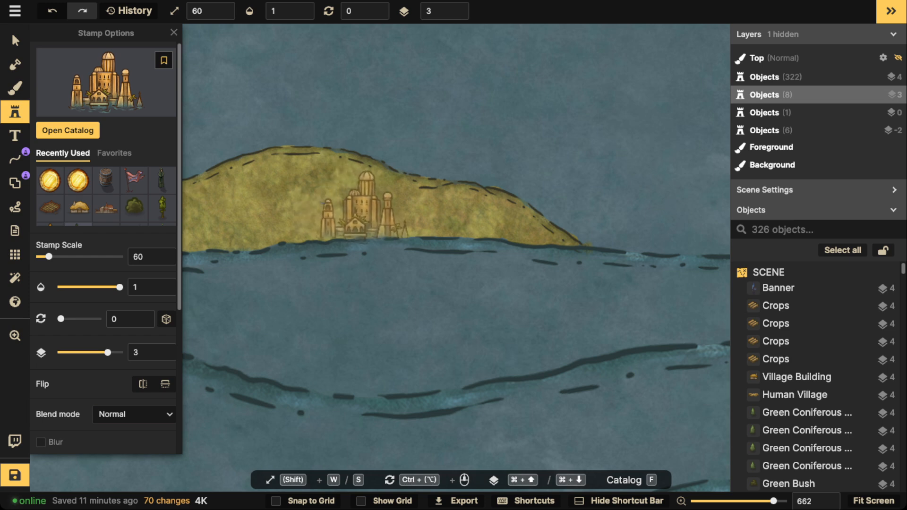
{"action": "left_click", "coordinate": [368, 212]}
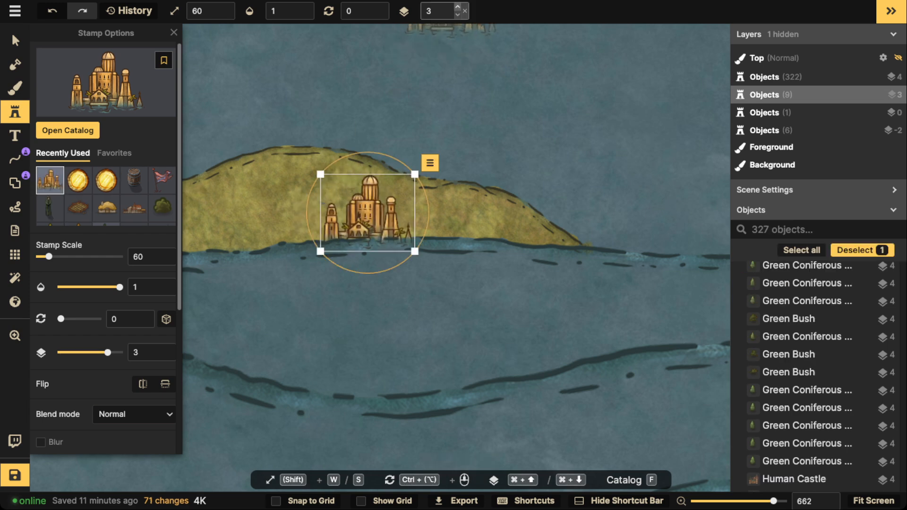
Step: Raise the golden city to layer 5 and nudge it slightly along the distant hill's base
{"action": "left_click", "coordinate": [457, 7]}
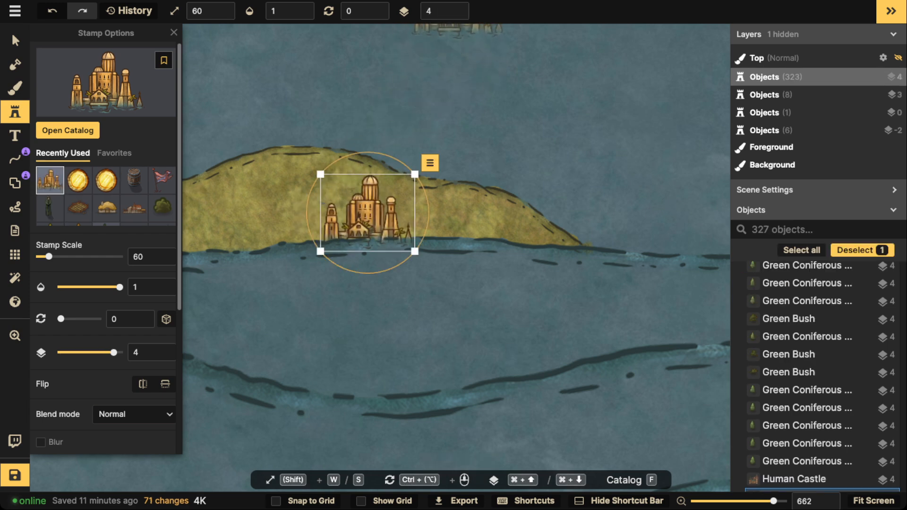
{"action": "left_click", "coordinate": [457, 7]}
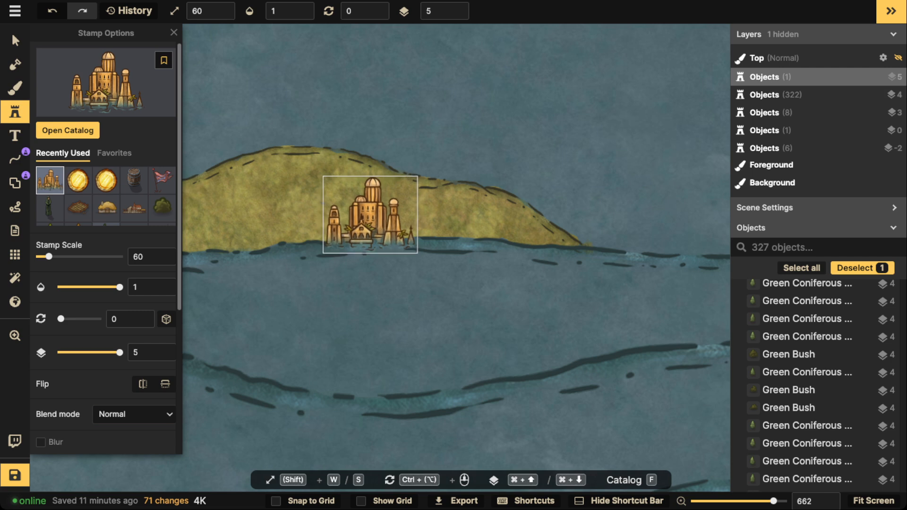
{"action": "left_click_drag", "start_coordinate": [374, 214], "coordinate": [377, 214]}
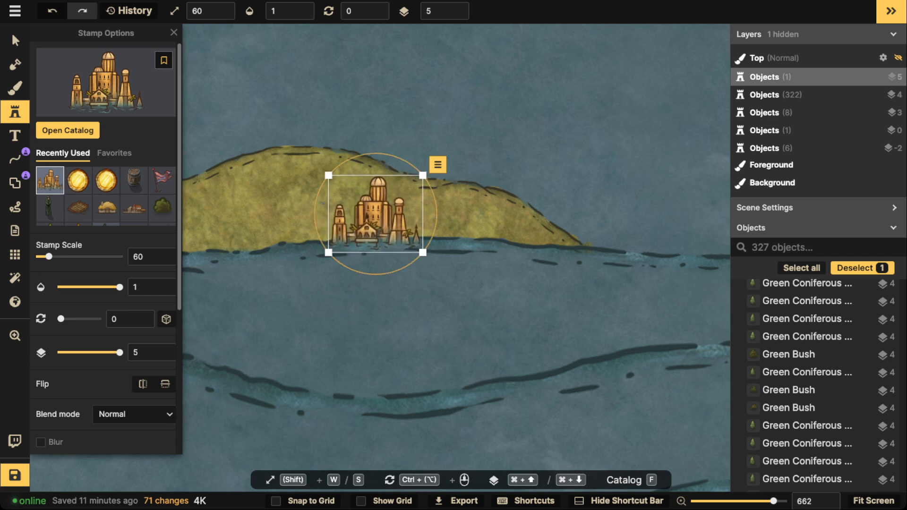
{"action": "left_click", "coordinate": [269, 115]}
Step: Try the standing stones stamp from Points of Interest above the distant hill
{"action": "scroll", "coordinate": [270, 116], "scroll_direction": "down", "scroll_amount": 2}
{"action": "left_click_drag", "start_coordinate": [270, 116], "coordinate": [446, 115]}
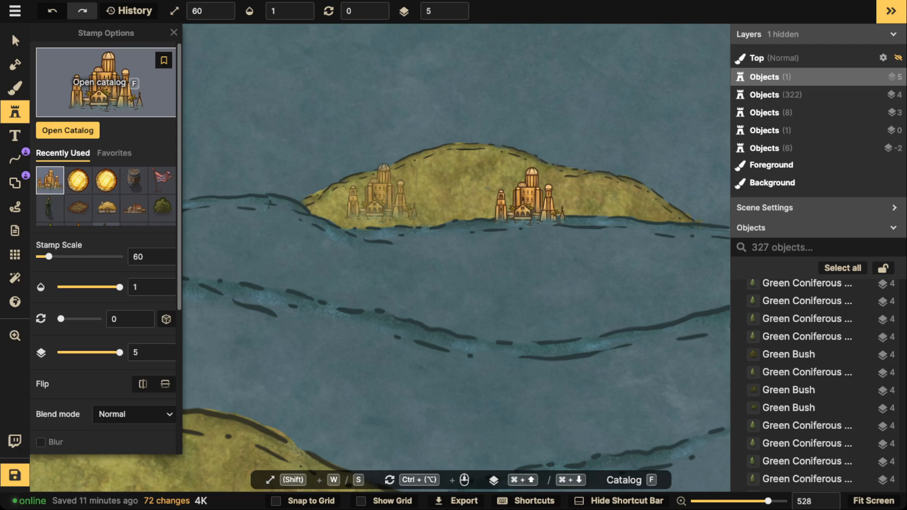
{"action": "left_click", "coordinate": [107, 75]}
{"action": "left_click", "coordinate": [282, 183]}
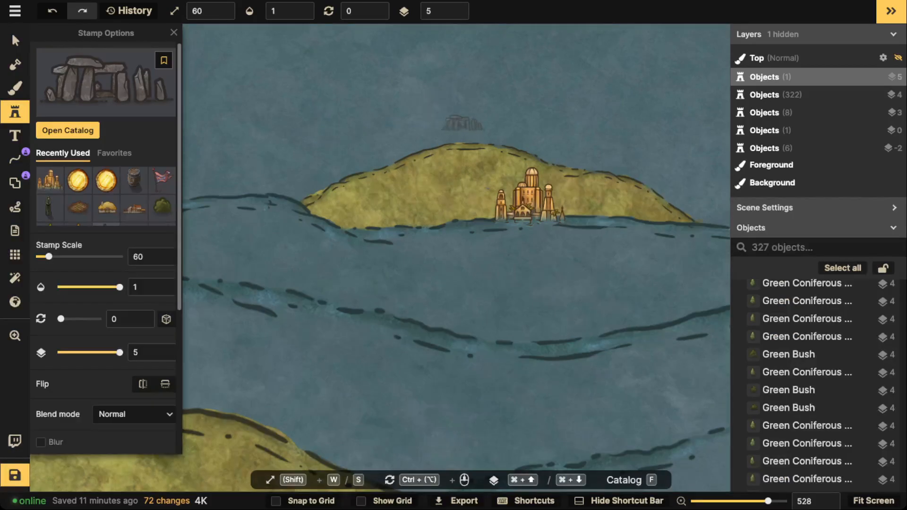
Step: Search the Fantasy World stamps for TREE and choose the broad green tree with a thick gnarled trunk
{"action": "left_click", "coordinate": [105, 78]}
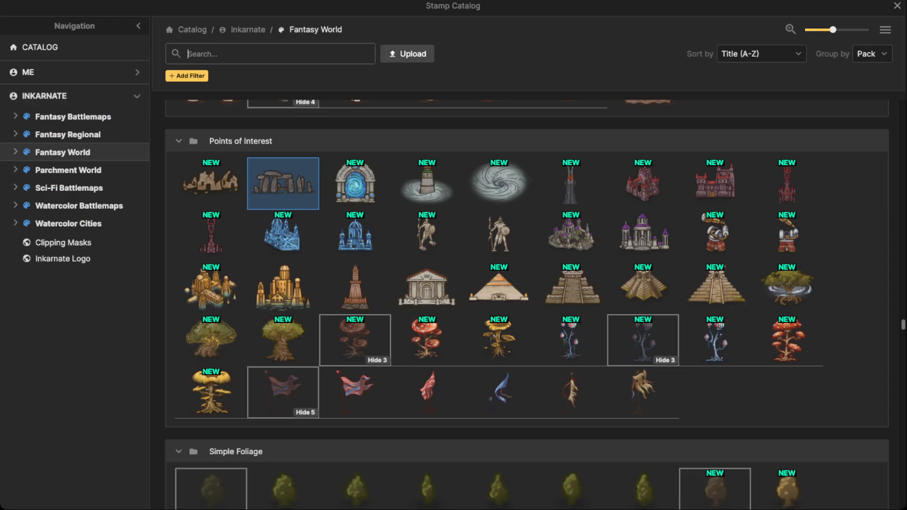
{"action": "type", "text": "TREE"}
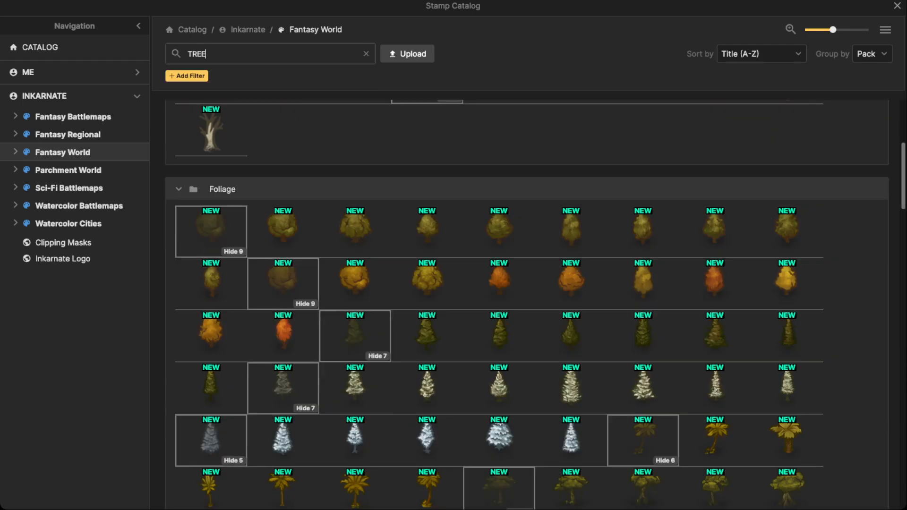
{"action": "scroll", "coordinate": [354, 307], "scroll_direction": "down", "scroll_amount": 5}
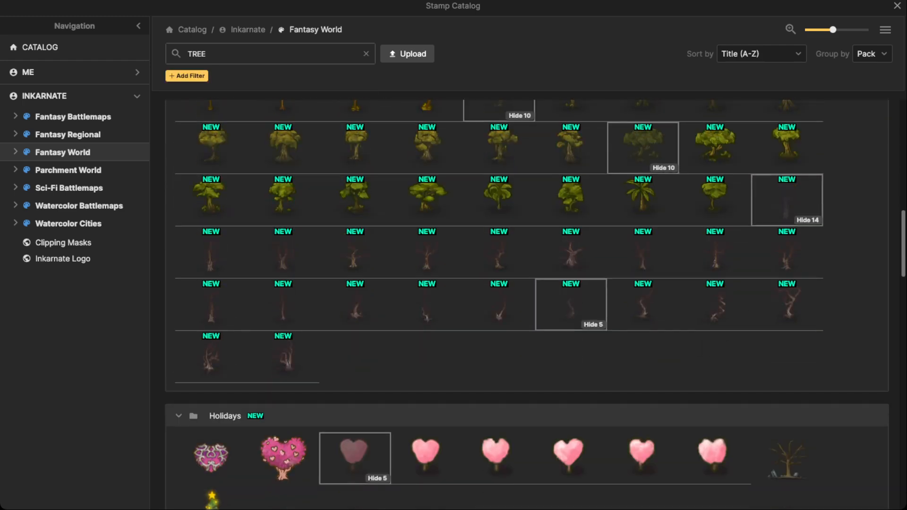
{"action": "scroll", "coordinate": [354, 330], "scroll_direction": "down", "scroll_amount": 5}
{"action": "left_click", "coordinate": [355, 378]}
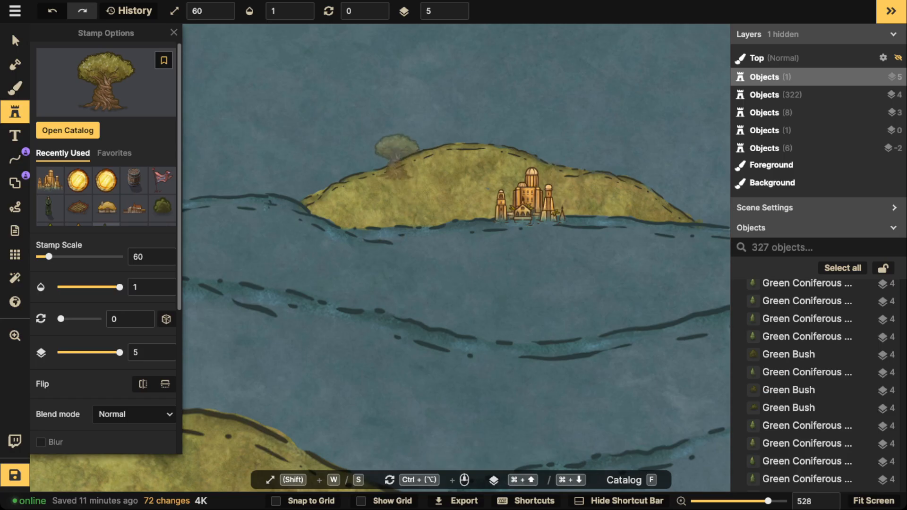
Step: Enlarge the tree stamp to scale 120 and place it on the crest of the distant hill
{"action": "key", "text": "w"}
{"action": "key", "text": "w"}
{"action": "key", "text": "w"}
{"action": "key", "text": "w"}
{"action": "key", "text": "w"}
{"action": "key", "text": "w"}
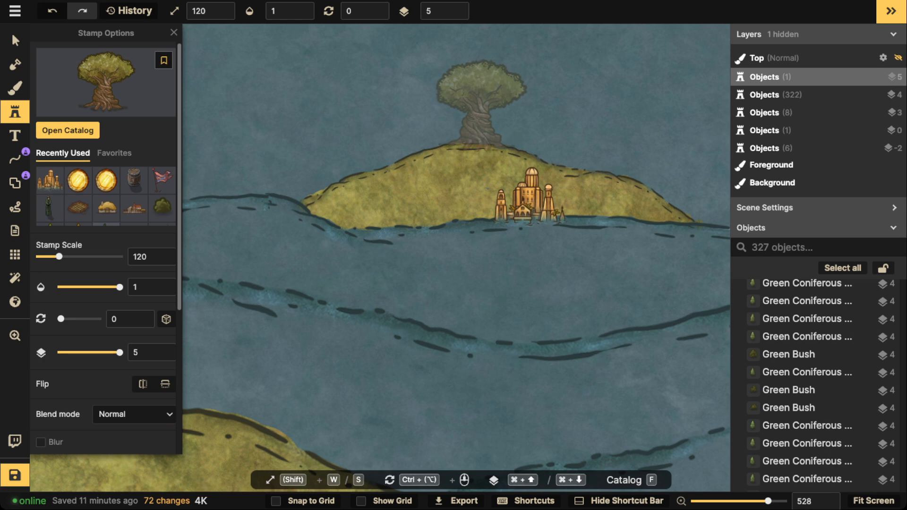
{"action": "left_click", "coordinate": [483, 99]}
Step: Enlarge the placed giant tree on the distant hill to scale 180
{"action": "key", "text": "w"}
{"action": "key", "text": "w"}
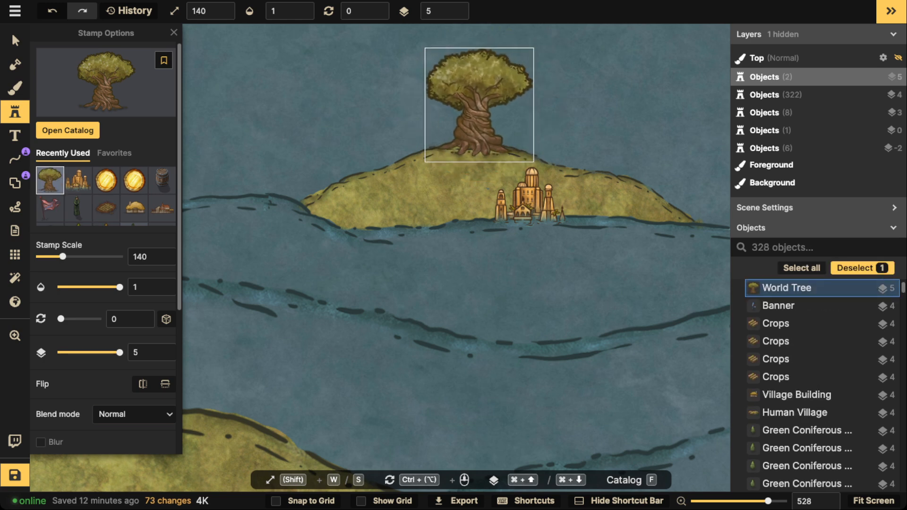
{"action": "key", "text": "w"}
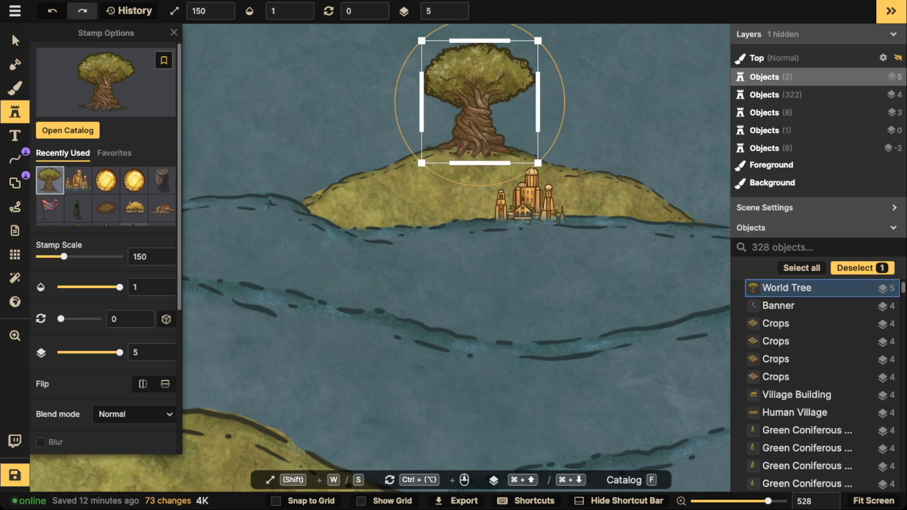
{"action": "key", "text": "w"}
{"action": "key", "text": "w"}
{"action": "key", "text": "w"}
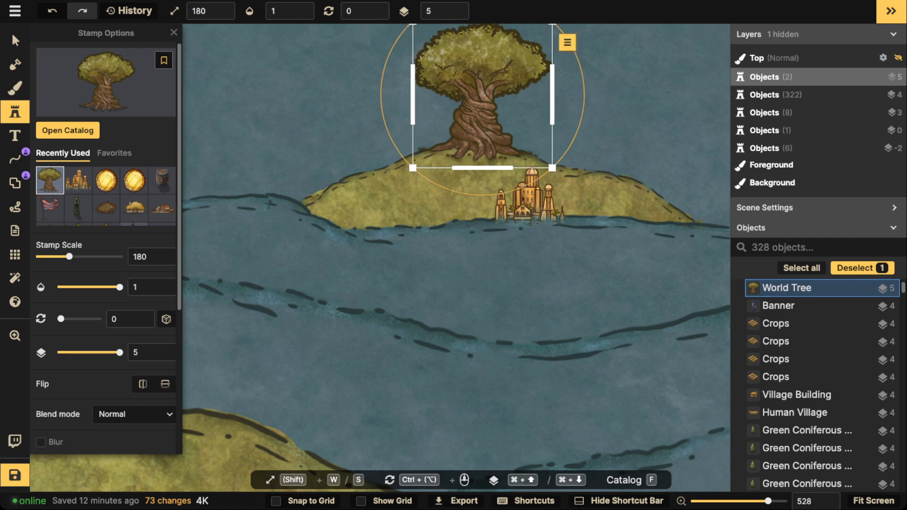
{"action": "key", "text": "Escape"}
Step: Reselect the giant tree on the distant hill and enlarge it to scale 200
{"action": "scroll", "coordinate": [372, 107], "scroll_direction": "down", "scroll_amount": 10}
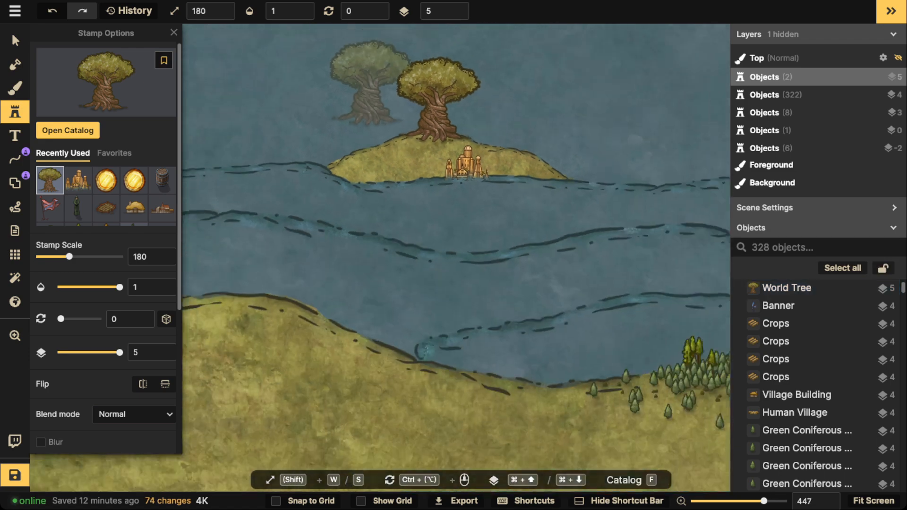
{"action": "key", "text": "space"}
{"action": "left_click_drag", "start_coordinate": [372, 107], "coordinate": [378, 141]}
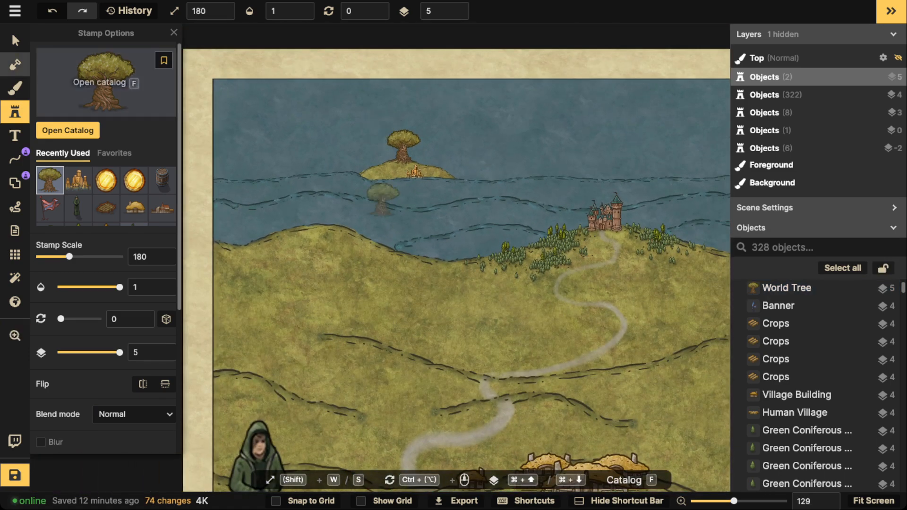
{"action": "left_click", "coordinate": [15, 42]}
{"action": "key", "text": "w"}
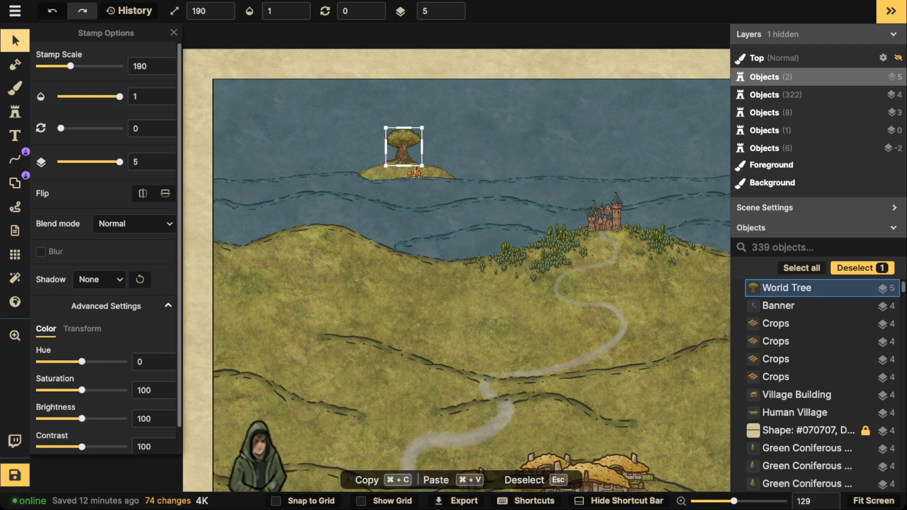
{"action": "key", "text": "w"}
{"action": "left_click", "coordinate": [318, 134]}
Step: Review the whole map's composition, checking the distant hill, the ridge lines and the castle forest, and save the map
{"action": "scroll", "coordinate": [318, 134], "scroll_direction": "down", "scroll_amount": 5}
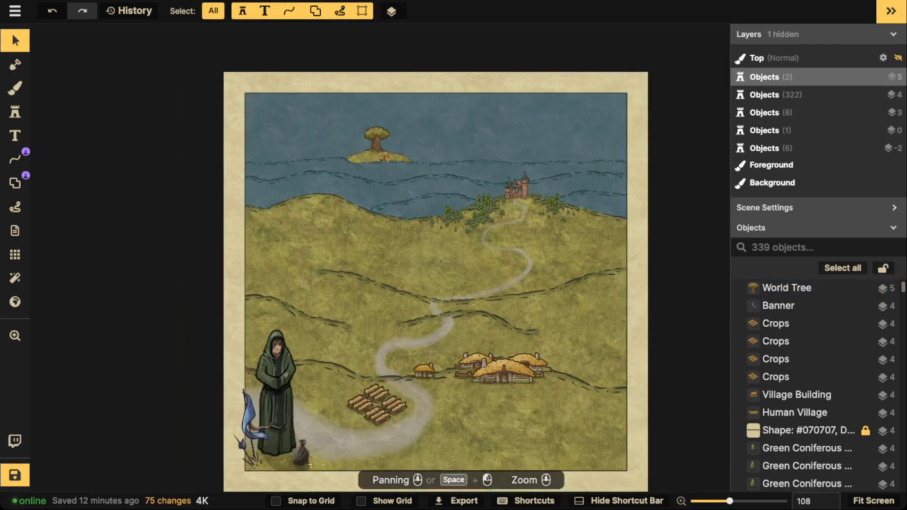
{"action": "left_click_drag", "start_coordinate": [401, 175], "coordinate": [404, 156]}
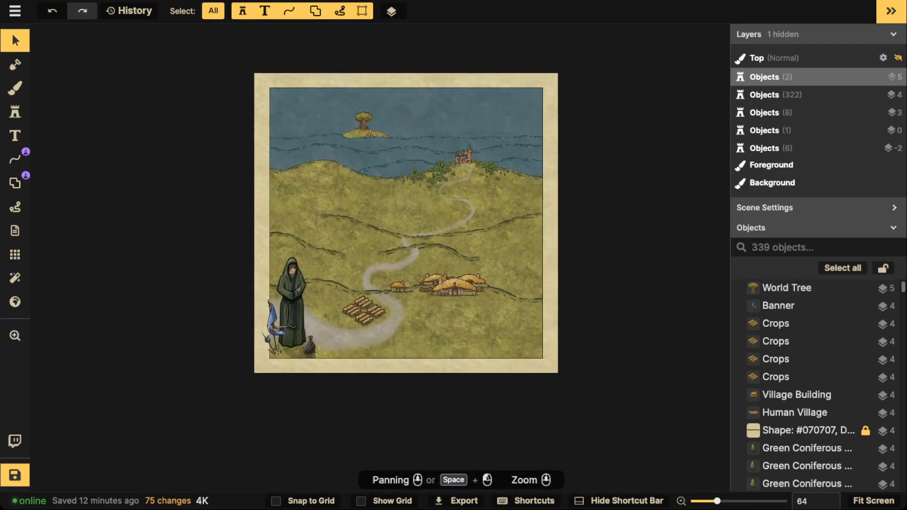
{"action": "left_click", "coordinate": [363, 122]}
{"action": "left_click", "coordinate": [322, 127]}
{"action": "left_click_drag", "start_coordinate": [318, 211], "coordinate": [568, 243]}
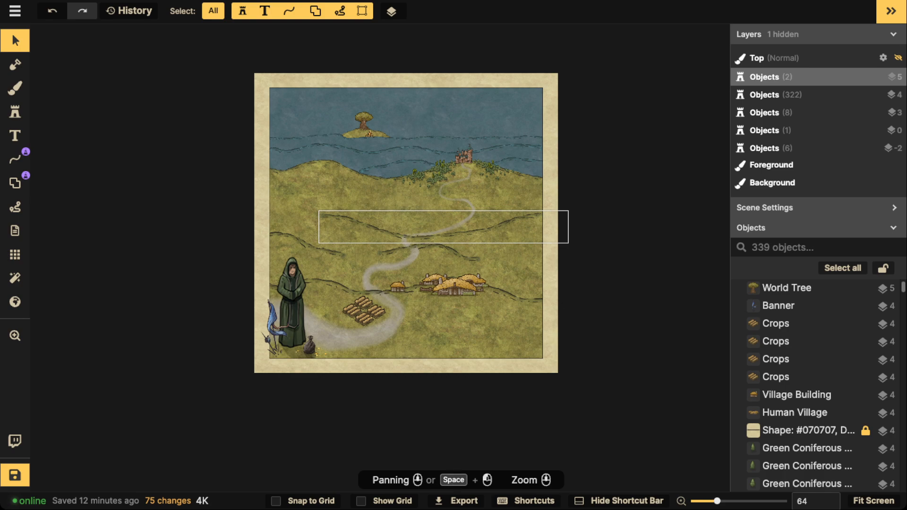
{"action": "scroll", "coordinate": [425, 165], "scroll_direction": "up", "scroll_amount": 6}
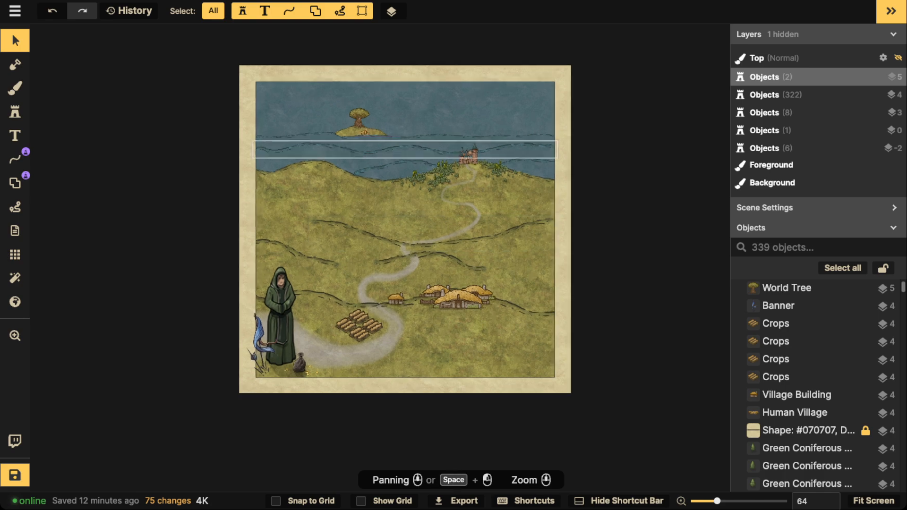
{"action": "scroll", "coordinate": [363, 222], "scroll_direction": "up", "scroll_amount": 8}
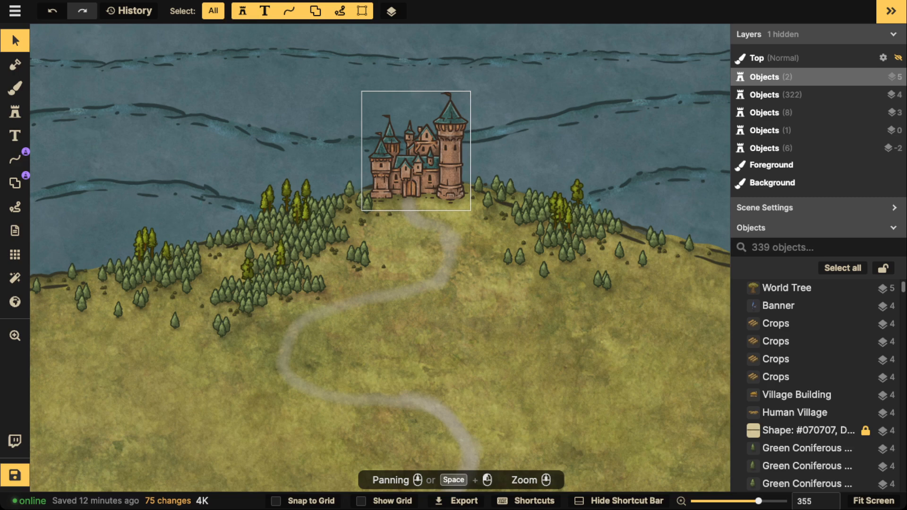
{"action": "scroll", "coordinate": [367, 155], "scroll_direction": "down", "scroll_amount": 10}
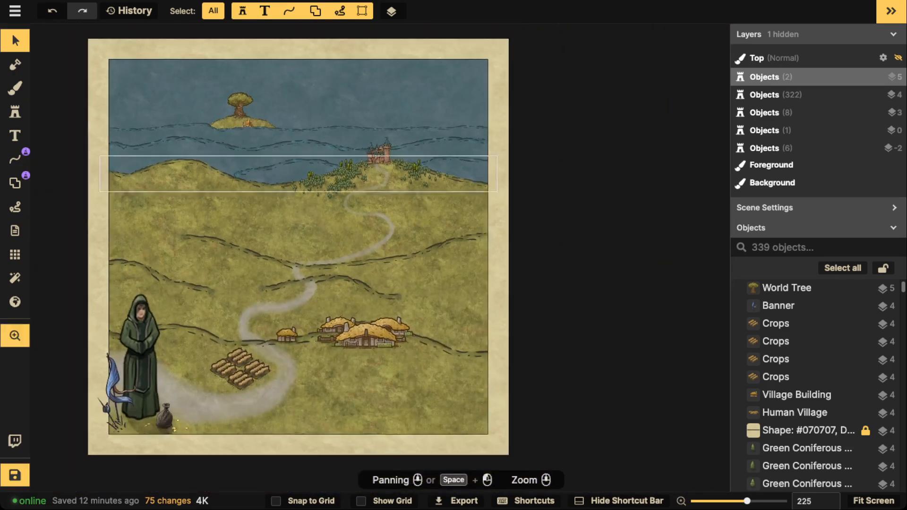
{"action": "left_click_drag", "start_coordinate": [305, 170], "coordinate": [375, 134]}
{"action": "left_click_drag", "start_coordinate": [316, 90], "coordinate": [316, 137]}
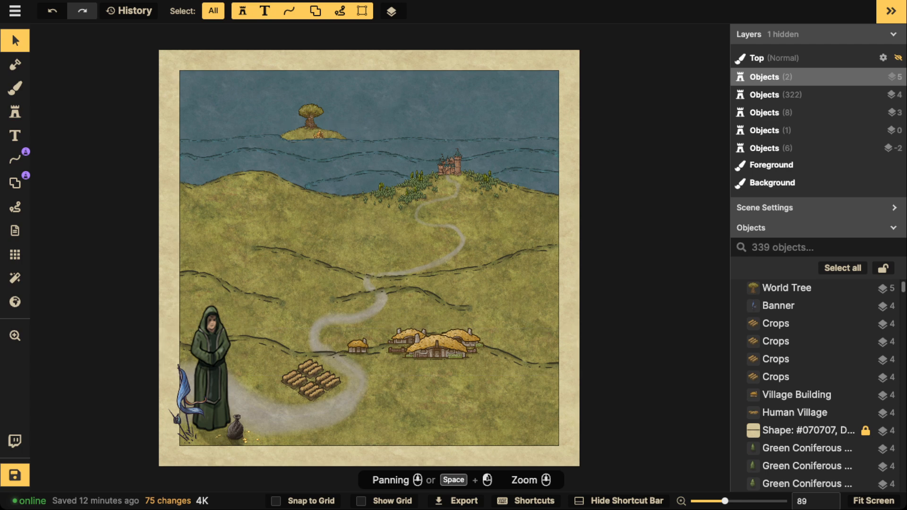
{"action": "key", "text": "ctrl+s"}
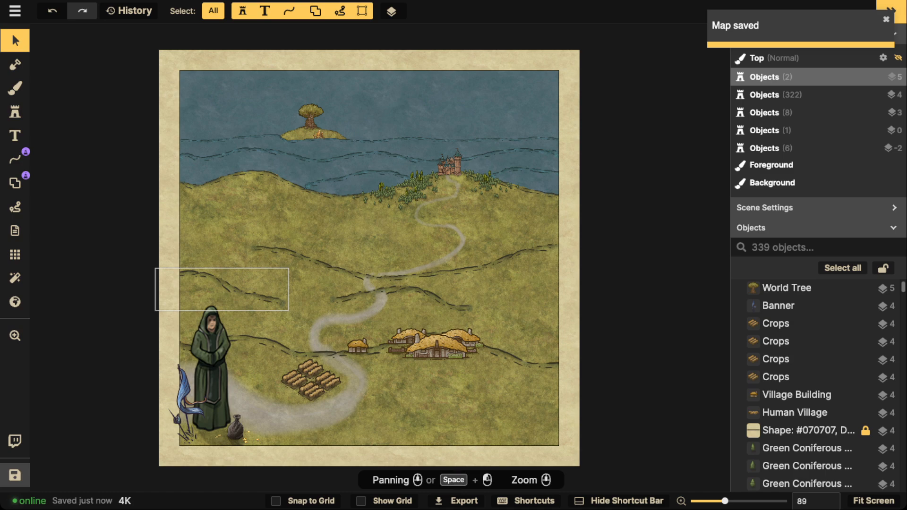
Step: Search the Fantasy World stamps for BANNER and choose the big parchment banner with a long trailing ribbon
{"action": "left_click", "coordinate": [15, 112]}
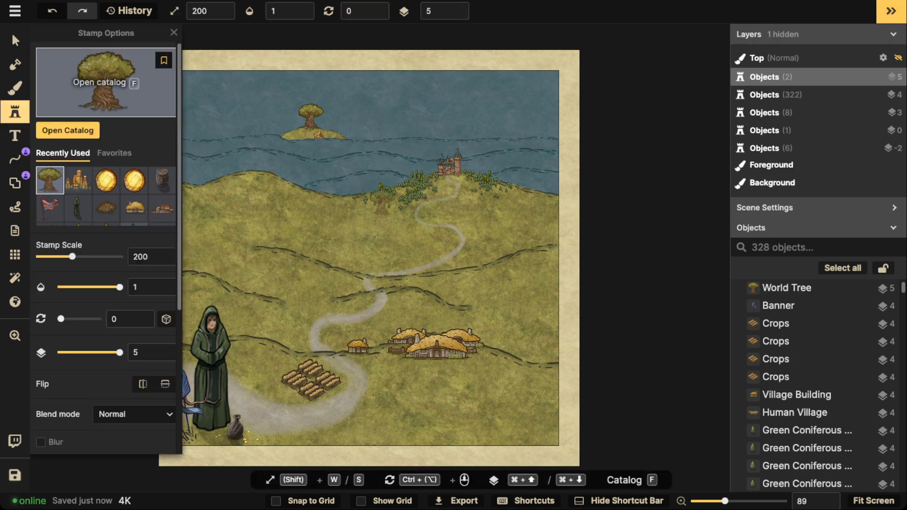
{"action": "key", "text": "f"}
{"action": "type", "text": "BANNER"}
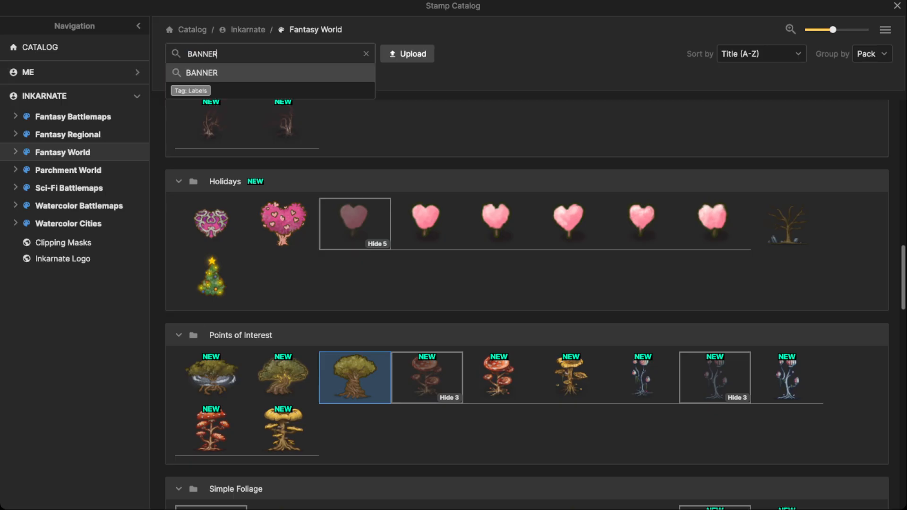
{"action": "key", "text": "Return"}
{"action": "left_click", "coordinate": [426, 160]}
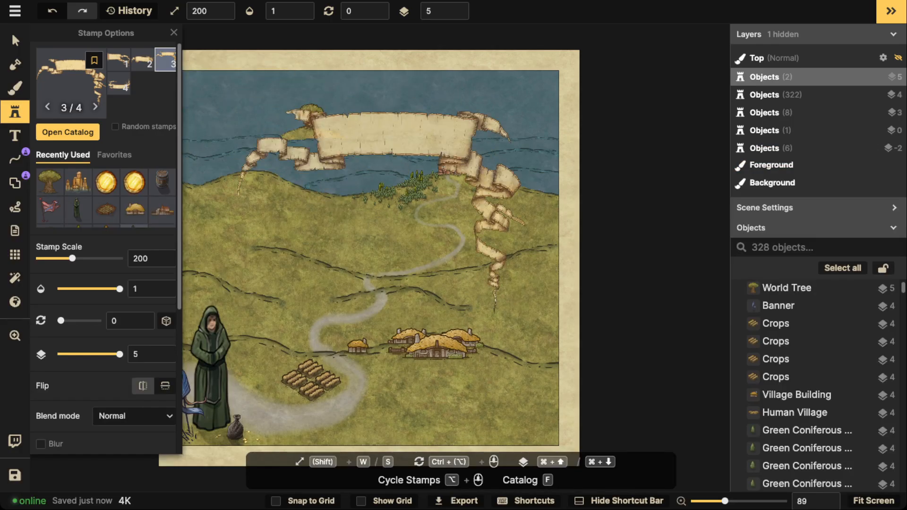
Step: Place the big banner in the map's lower-right corner, flipped horizontally, rotated 180°, at scale 160 on layer 4
{"action": "left_click", "coordinate": [143, 385]}
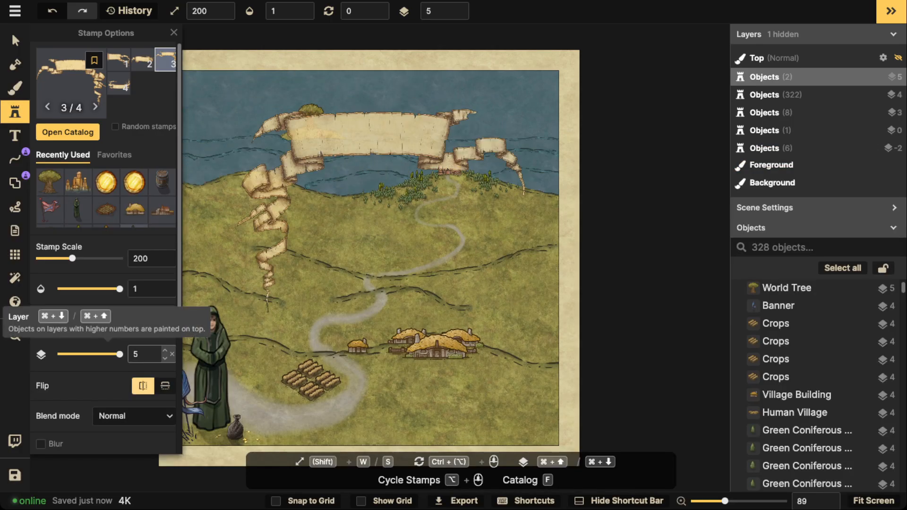
{"action": "left_click", "coordinate": [165, 359]}
{"action": "key", "text": "s"}
{"action": "key", "text": "s"}
{"action": "key", "text": "s"}
{"action": "key", "text": "s"}
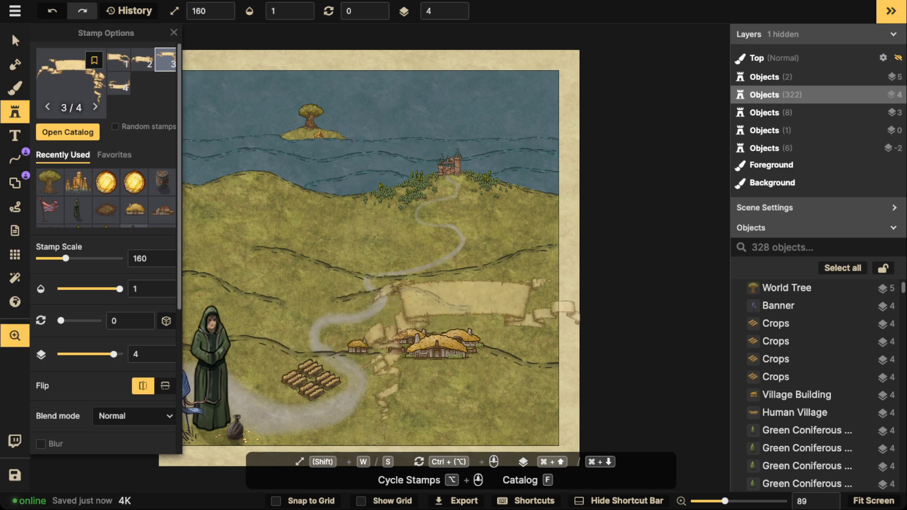
{"action": "left_click_drag", "start_coordinate": [477, 357], "coordinate": [456, 217]}
{"action": "scroll", "coordinate": [439, 214], "scroll_direction": "down", "scroll_amount": 2}
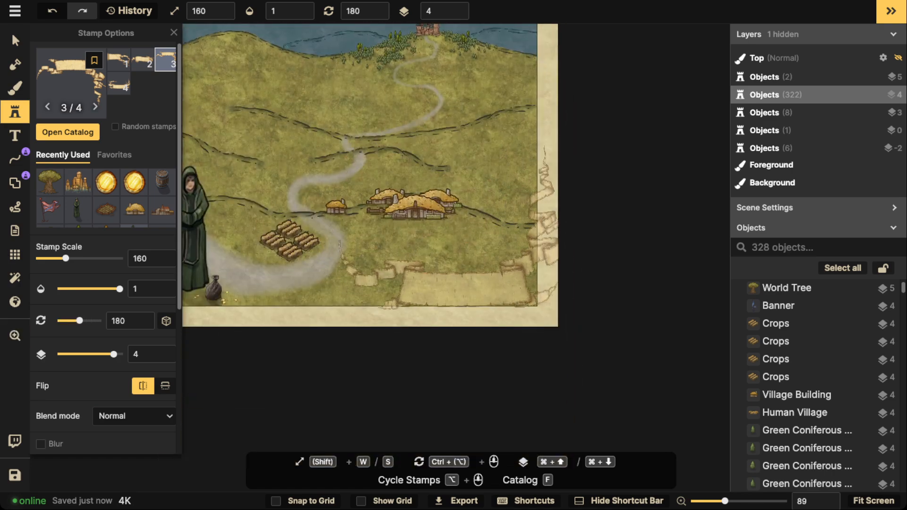
{"action": "left_click", "coordinate": [446, 226]}
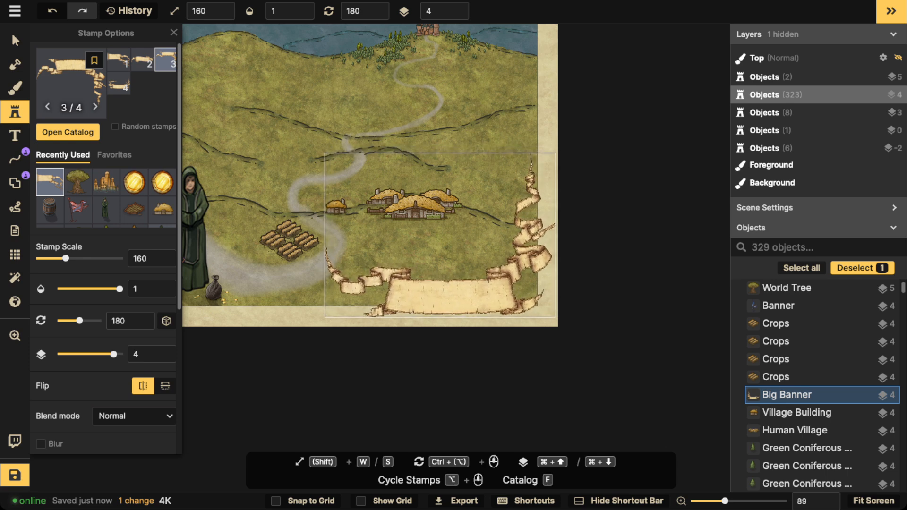
Step: Select the big banner and nudge it slightly within the map's lower-right corner
{"action": "left_click", "coordinate": [441, 235]}
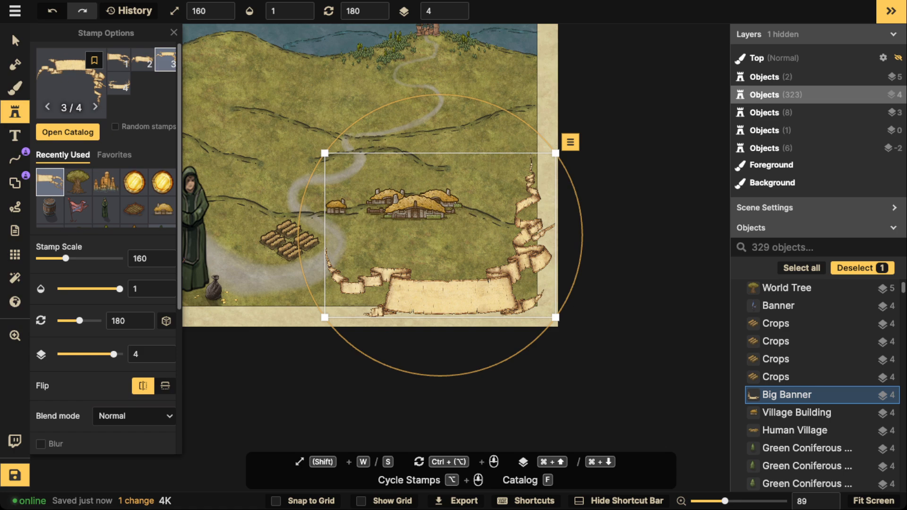
{"action": "left_click", "coordinate": [16, 41]}
{"action": "scroll", "coordinate": [163, 147], "scroll_direction": "down", "scroll_amount": 2}
{"action": "left_click_drag", "start_coordinate": [330, 162], "coordinate": [428, 253]}
{"action": "scroll", "coordinate": [531, 383], "scroll_direction": "up", "scroll_amount": 2}
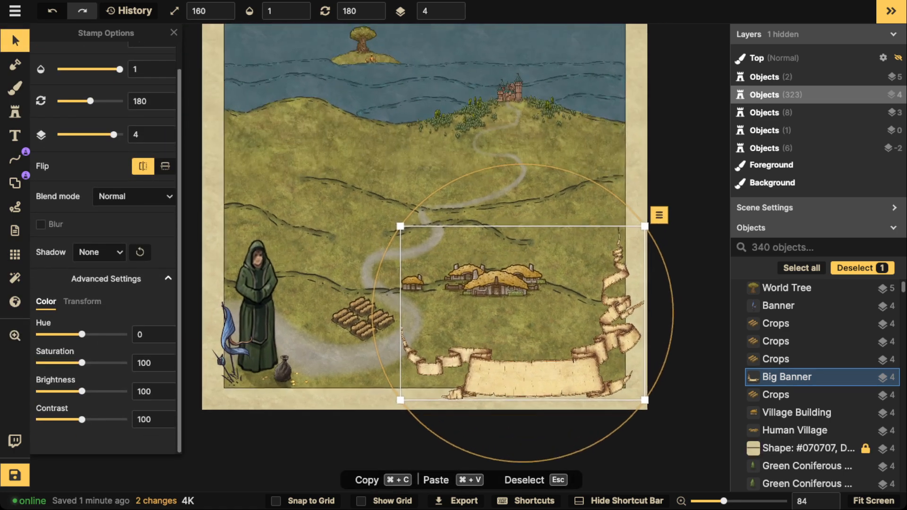
{"action": "key", "text": "Escape"}
{"action": "left_click_drag", "start_coordinate": [531, 382], "coordinate": [514, 385]}
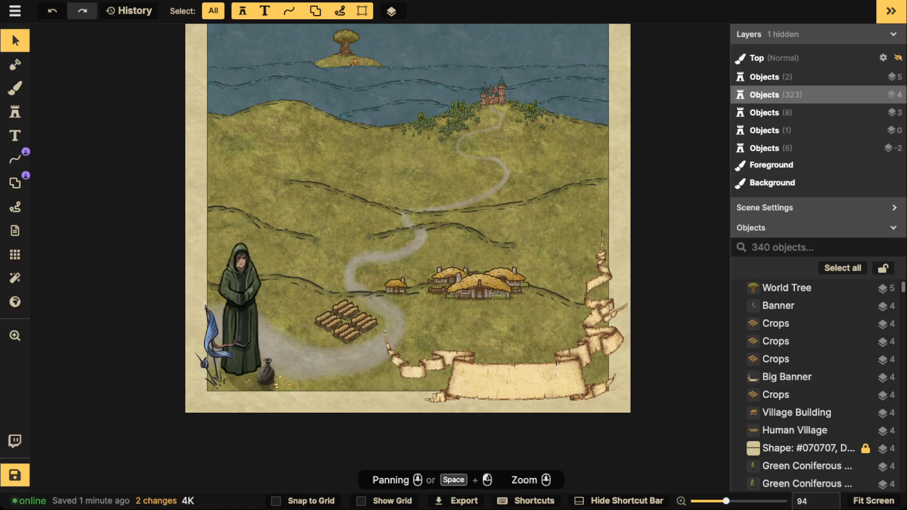
Step: Search the Fantasy Regional stamps for TREE and choose the leafy green tree from the Core pack
{"action": "left_click", "coordinate": [15, 112]}
{"action": "left_click", "coordinate": [70, 84]}
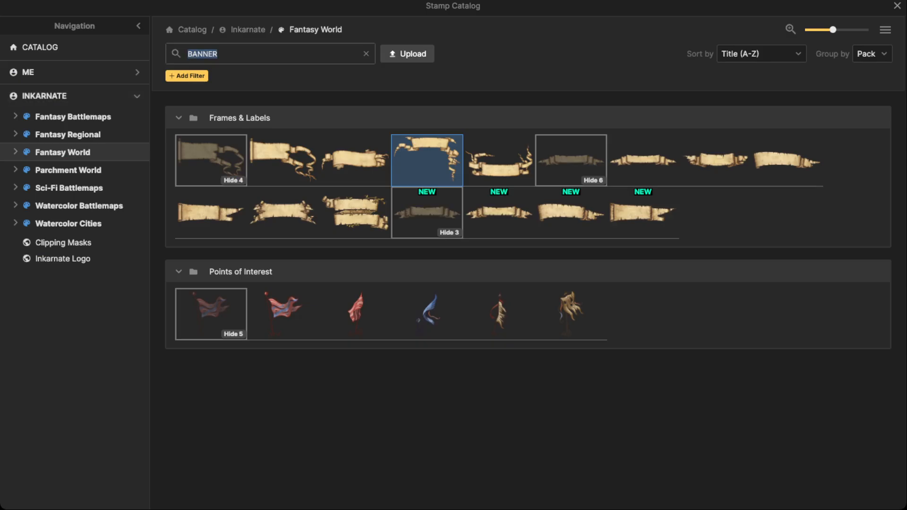
{"action": "left_click", "coordinate": [68, 135]}
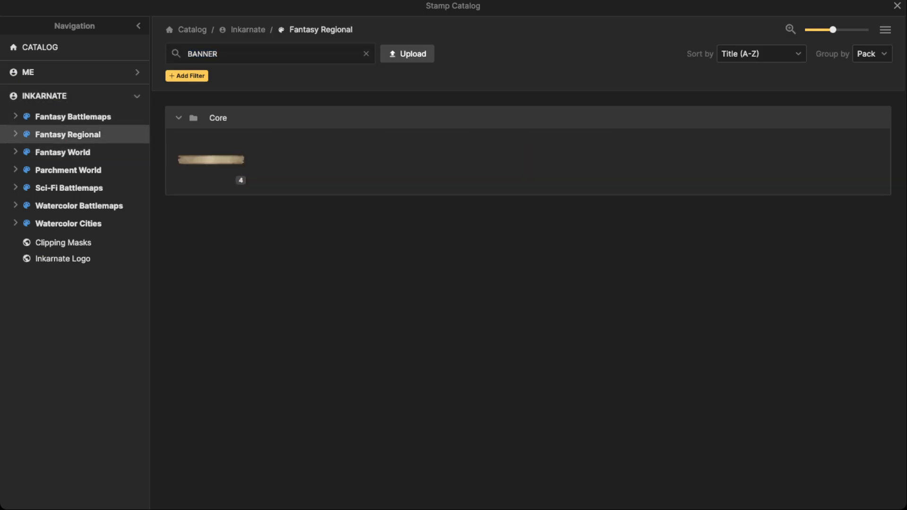
{"action": "left_click_drag", "start_coordinate": [187, 54], "coordinate": [209, 54]}
{"action": "left_click", "coordinate": [188, 54]}
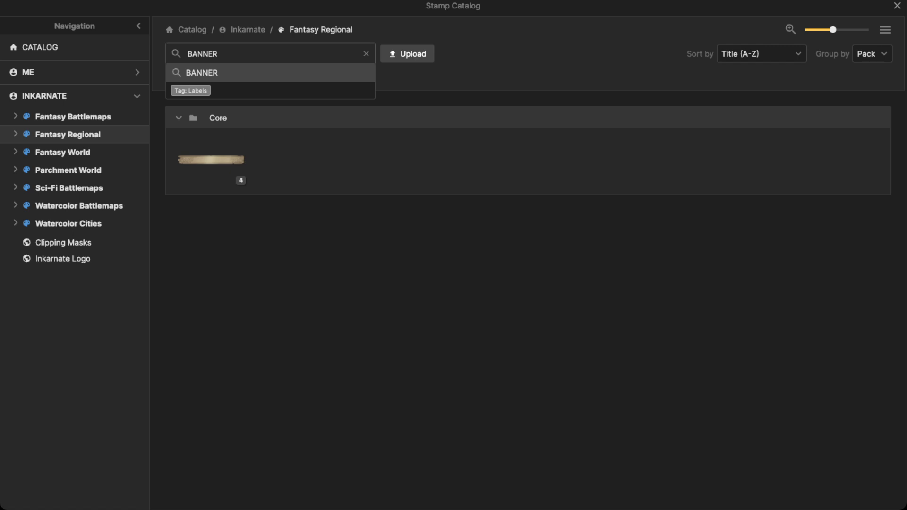
{"action": "type", "text": "TREE"}
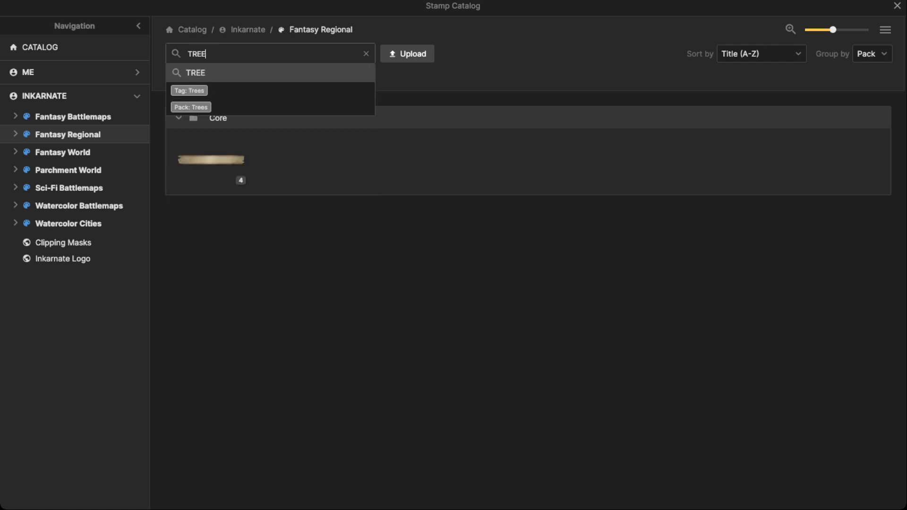
{"action": "key", "text": "Return"}
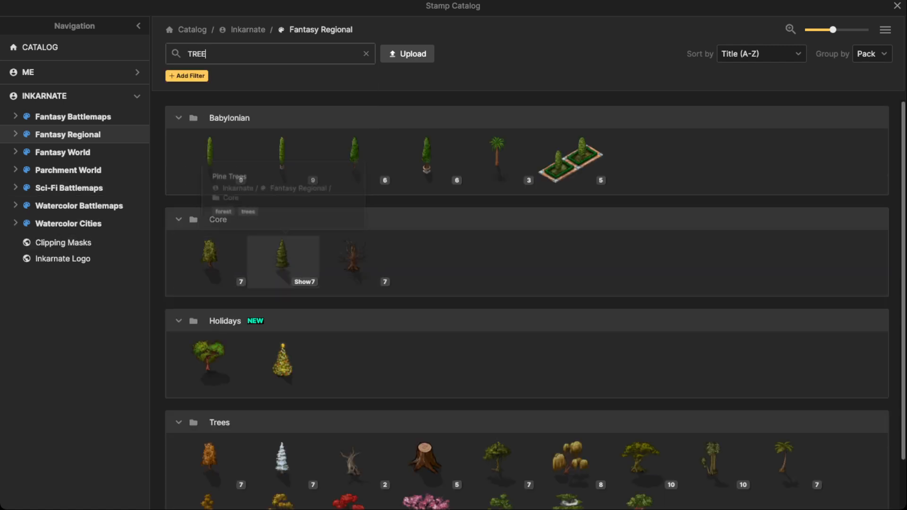
{"action": "scroll", "coordinate": [283, 255], "scroll_direction": "down", "scroll_amount": 1}
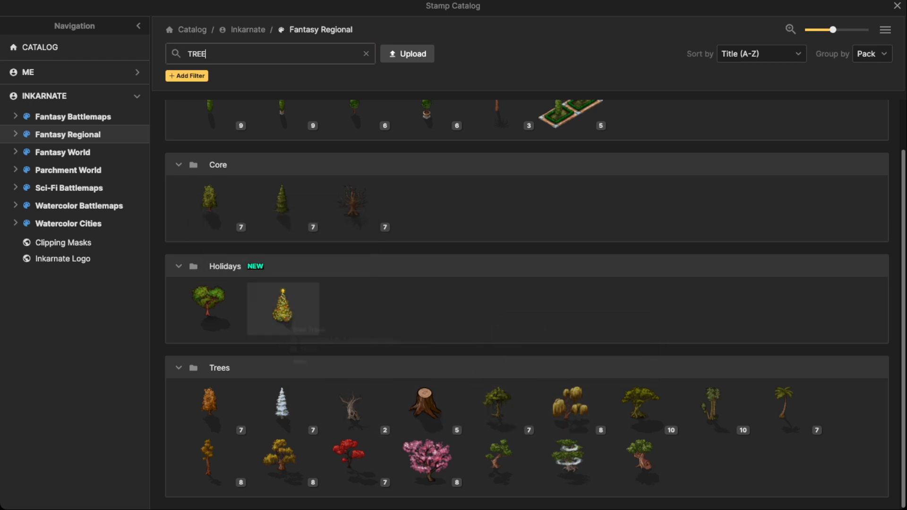
{"action": "scroll", "coordinate": [283, 213], "scroll_direction": "up", "scroll_amount": 1}
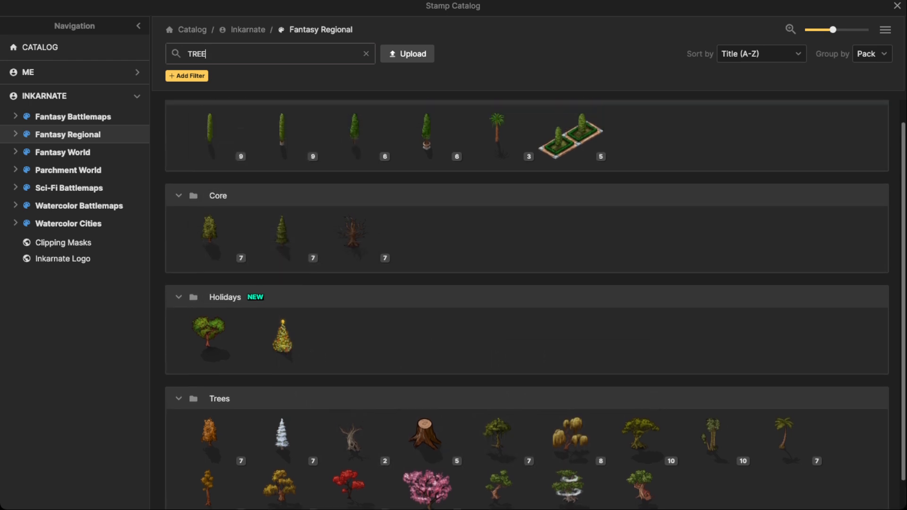
{"action": "scroll", "coordinate": [284, 255], "scroll_direction": "up", "scroll_amount": 1}
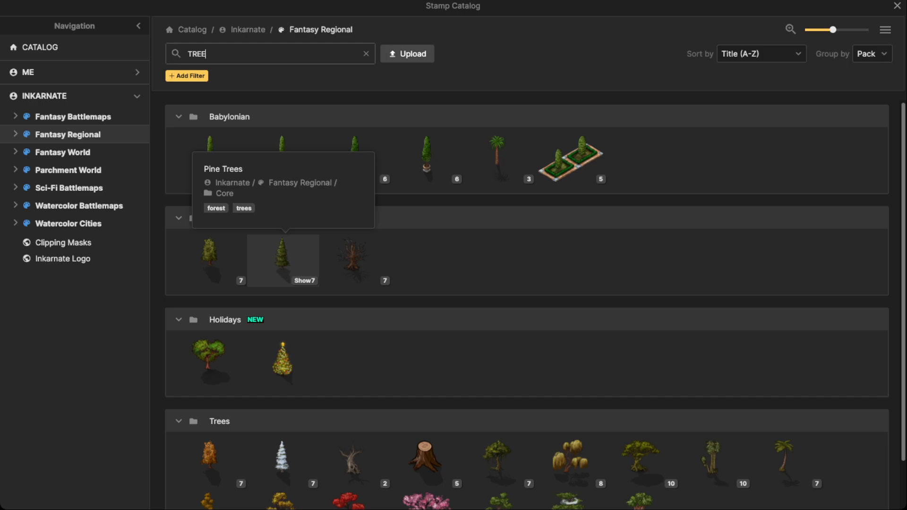
{"action": "left_click", "coordinate": [210, 255]}
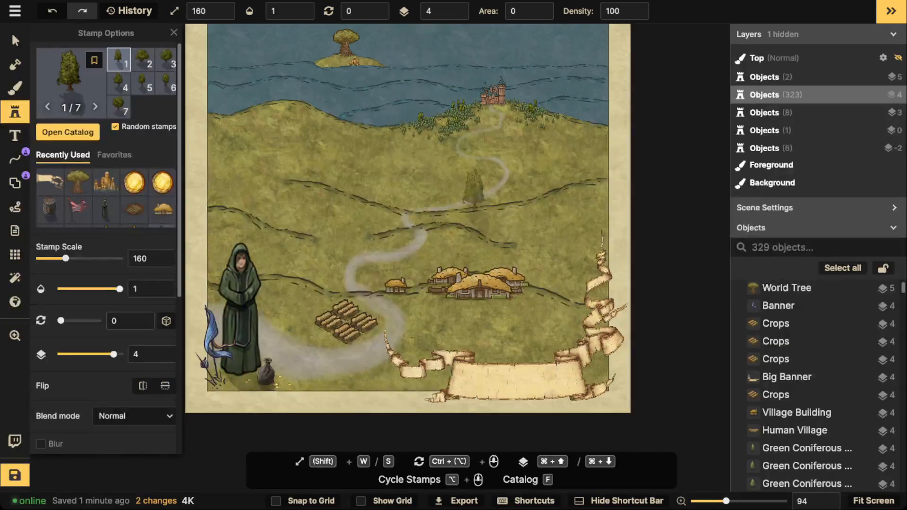
Step: Place a leafy green tree at scale 500 on layer 3, beside the village and above the banner
{"action": "key", "text": "w"}
{"action": "key", "text": "w"}
{"action": "key", "text": "w"}
{"action": "key", "text": "w"}
{"action": "key", "text": "w"}
{"action": "key", "text": "w"}
{"action": "key", "text": "w"}
{"action": "key", "text": "w"}
{"action": "key", "text": "w"}
{"action": "key", "text": "w"}
{"action": "key", "text": "w"}
{"action": "key", "text": "w"}
{"action": "key", "text": "w"}
{"action": "key", "text": "w"}
{"action": "key", "text": "w"}
{"action": "key", "text": "w"}
{"action": "key", "text": "w"}
{"action": "key", "text": "w"}
{"action": "key", "text": "w"}
{"action": "key", "text": "w"}
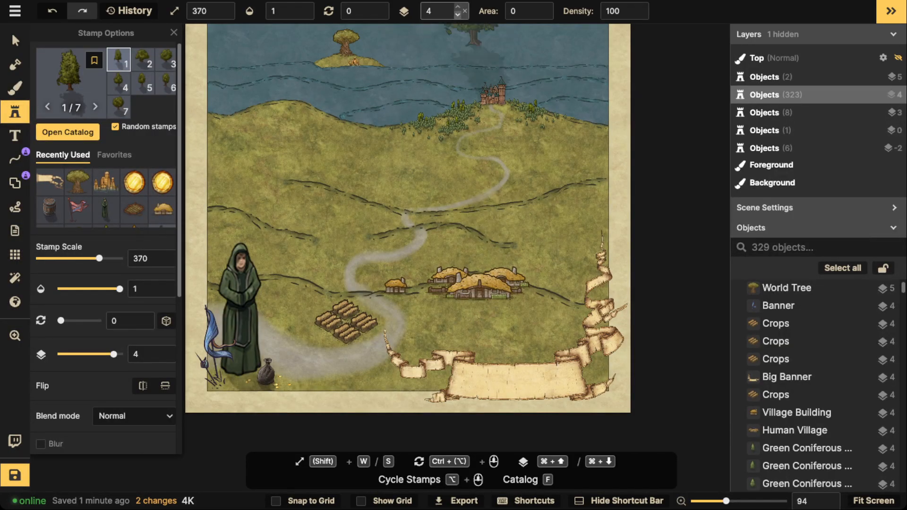
{"action": "key", "text": "super+Down"}
{"action": "key", "text": "w"}
{"action": "key", "text": "w"}
{"action": "key", "text": "w"}
{"action": "key", "text": "w"}
{"action": "key", "text": "w"}
{"action": "key", "text": "w"}
{"action": "key", "text": "w"}
{"action": "key", "text": "w"}
{"action": "key", "text": "w"}
{"action": "key", "text": "w"}
{"action": "key", "text": "w"}
{"action": "key", "text": "w"}
{"action": "key", "text": "w"}
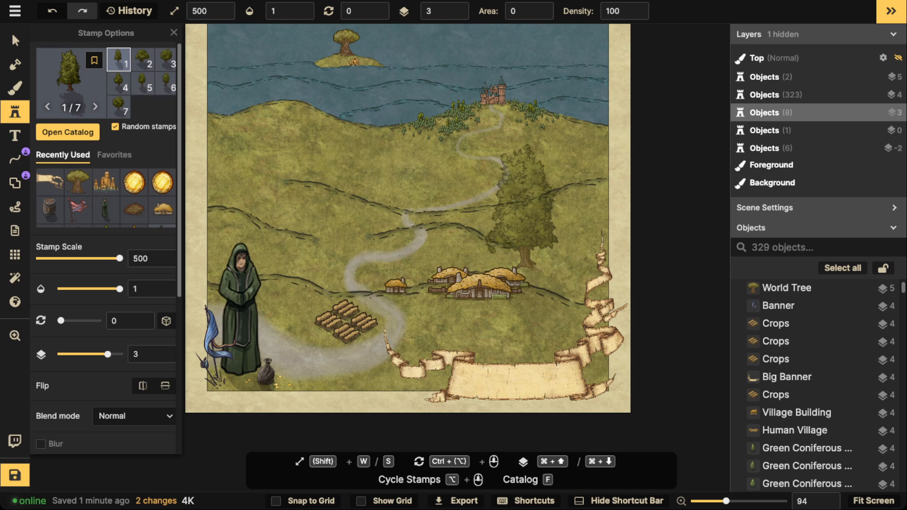
{"action": "left_click", "coordinate": [541, 297]}
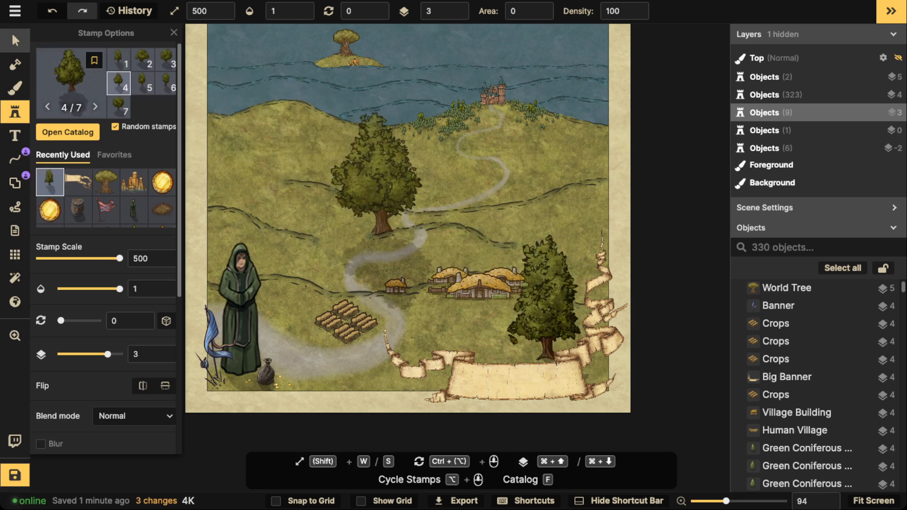
Step: Enlarge the placed tree and move it behind the banner in the map's lower-right corner
{"action": "left_click", "coordinate": [15, 41]}
{"action": "left_click_drag", "start_coordinate": [506, 233], "coordinate": [486, 189]}
{"action": "left_click_drag", "start_coordinate": [536, 298], "coordinate": [590, 339]}
{"action": "left_click_drag", "start_coordinate": [540, 230], "coordinate": [533, 213]}
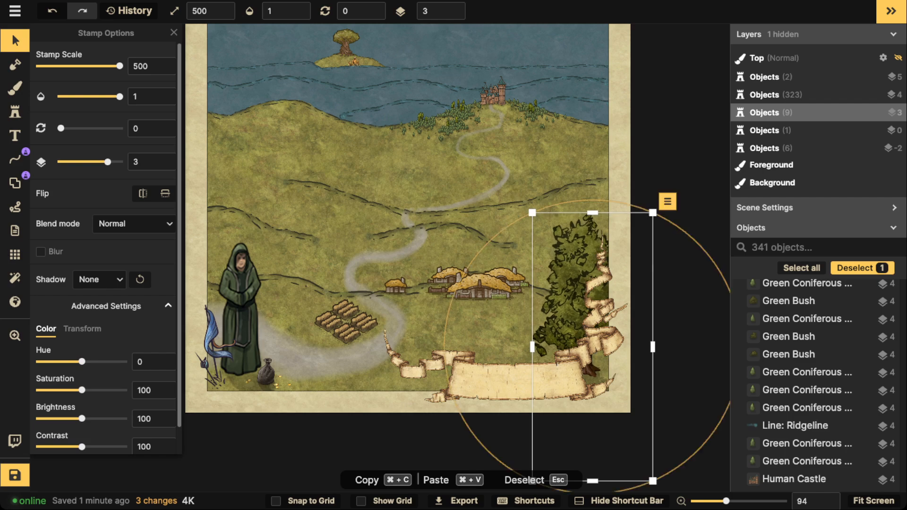
{"action": "left_click_drag", "start_coordinate": [573, 302], "coordinate": [576, 306]}
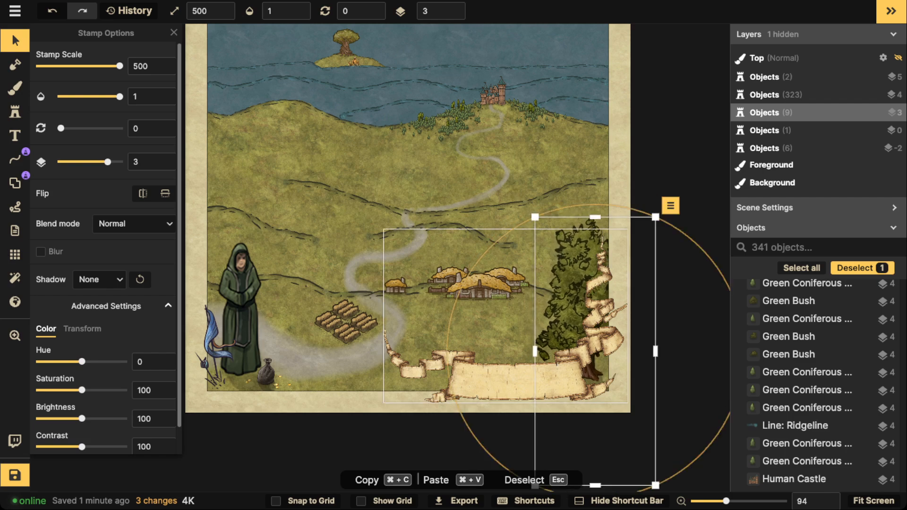
{"action": "key", "text": "Escape"}
Step: Place a second leafy tree at scale 500 on layer 3 behind the banner, beside the enlarged tree
{"action": "left_click", "coordinate": [15, 112]}
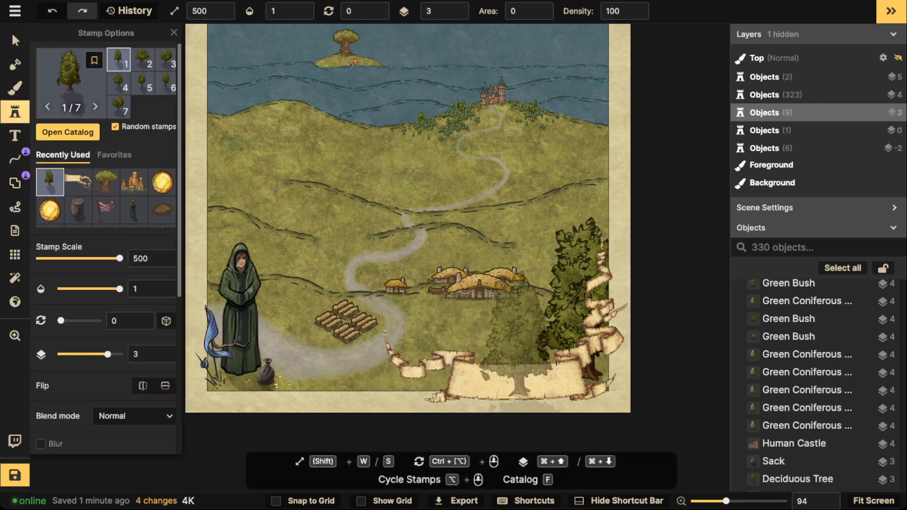
{"action": "left_click", "coordinate": [375, 179]}
{"action": "left_click", "coordinate": [15, 41]}
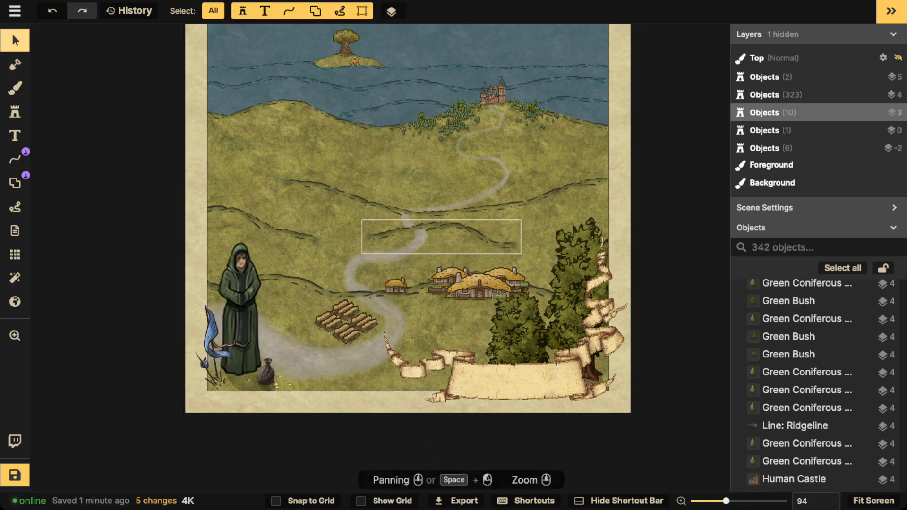
Step: Move the Human Village stamp to layer 2, behind the large trees
{"action": "left_click", "coordinate": [478, 285]}
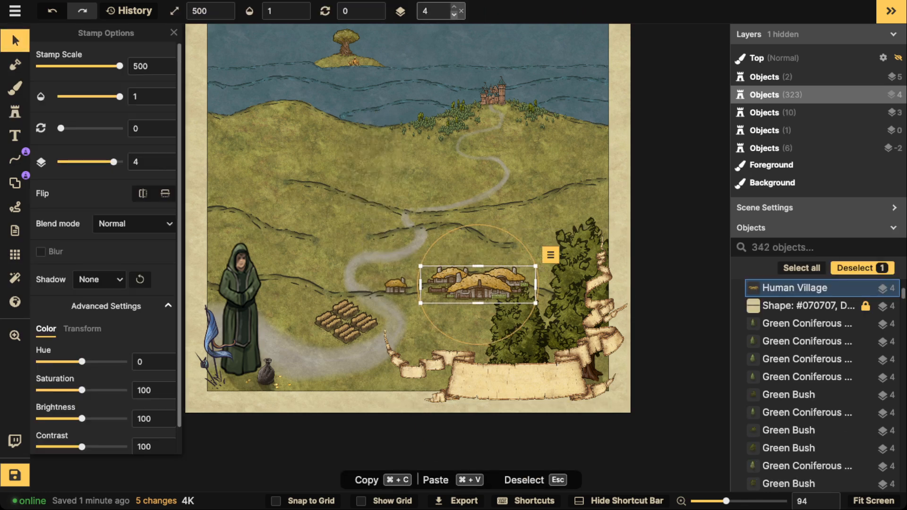
{"action": "left_click", "coordinate": [454, 15]}
{"action": "left_click", "coordinate": [454, 15]}
{"action": "key", "text": "Escape"}
Step: Select the four ridgelines across the middle and lower hills and set them to layer 0
{"action": "left_click", "coordinate": [416, 291]}
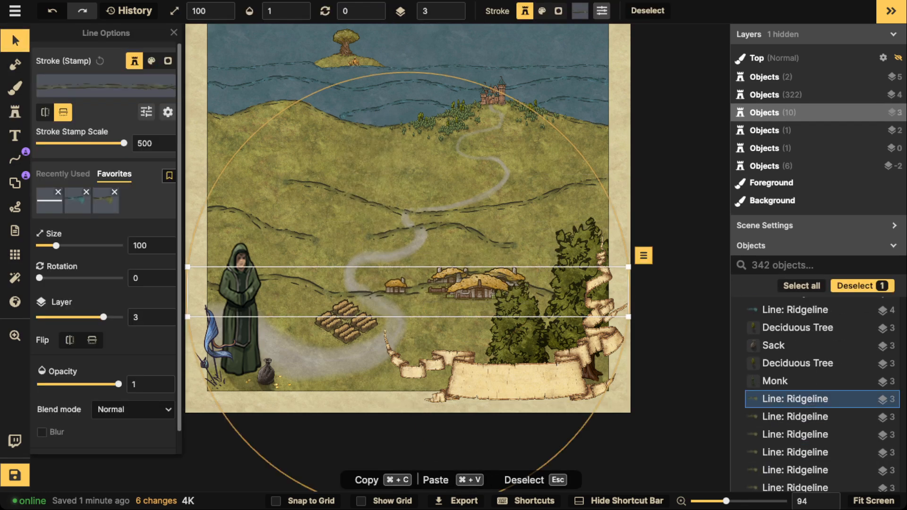
{"action": "left_click", "coordinate": [412, 229], "text": "shift"}
{"action": "left_click", "coordinate": [378, 204], "text": "shift"}
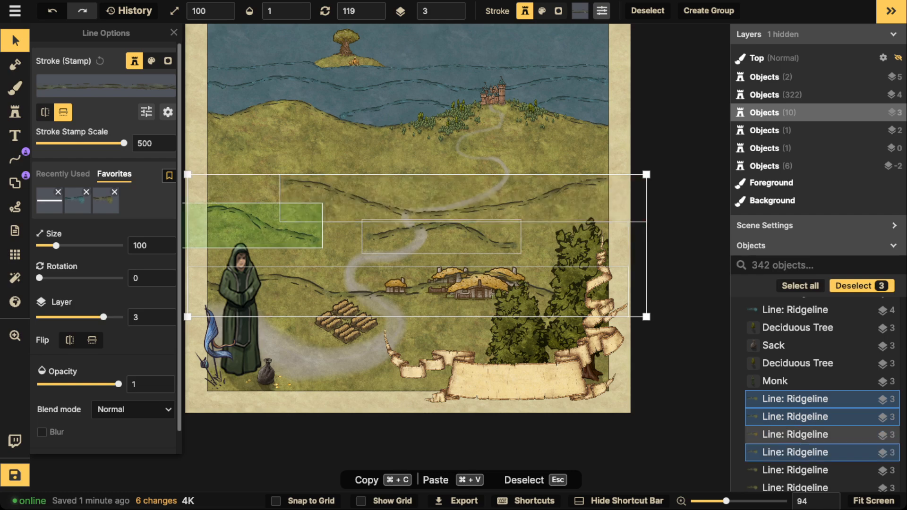
{"action": "left_click", "coordinate": [255, 226], "text": "shift"}
{"action": "left_click", "coordinate": [461, 11]}
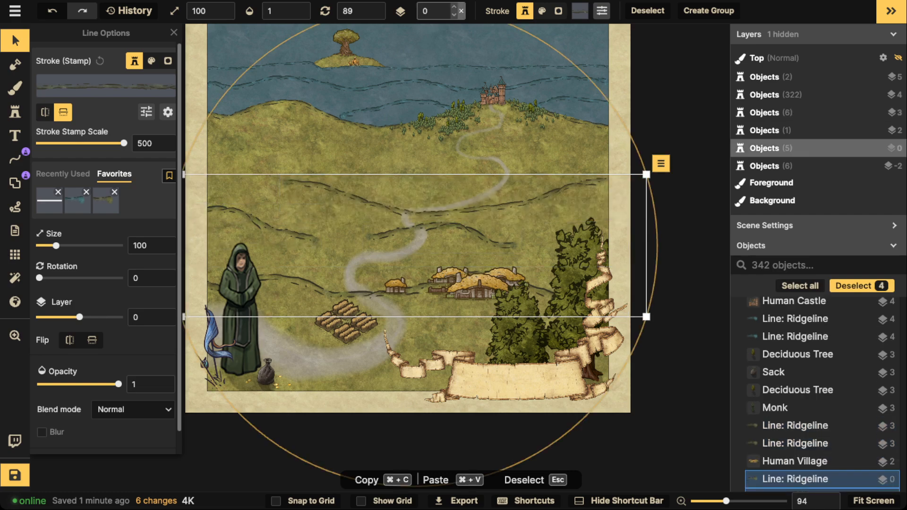
{"action": "key", "text": "Escape"}
Step: Nudge the village slightly and shift the smaller large tree a little to the right behind the banner
{"action": "left_click", "coordinate": [474, 285]}
{"action": "left_click_drag", "start_coordinate": [475, 285], "coordinate": [476, 283]}
{"action": "key", "text": "Escape"}
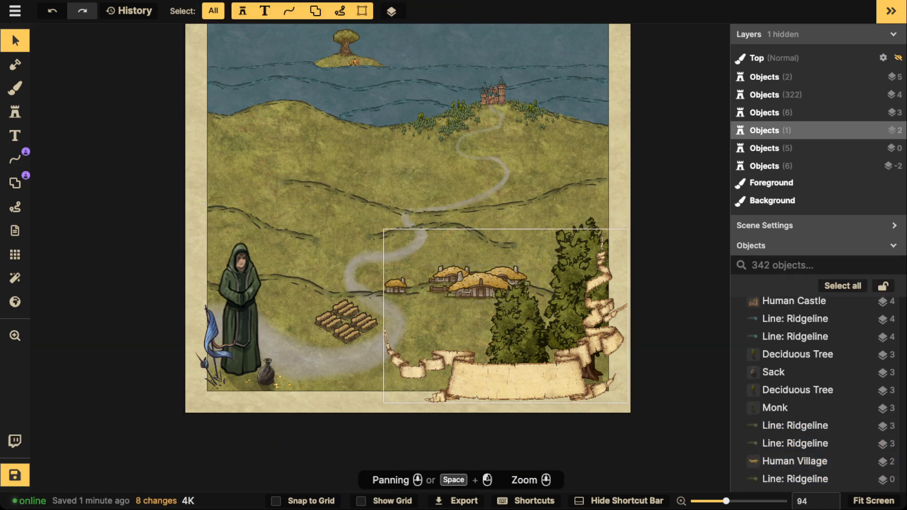
{"action": "left_click", "coordinate": [476, 283]}
{"action": "left_click_drag", "start_coordinate": [520, 326], "coordinate": [534, 324]}
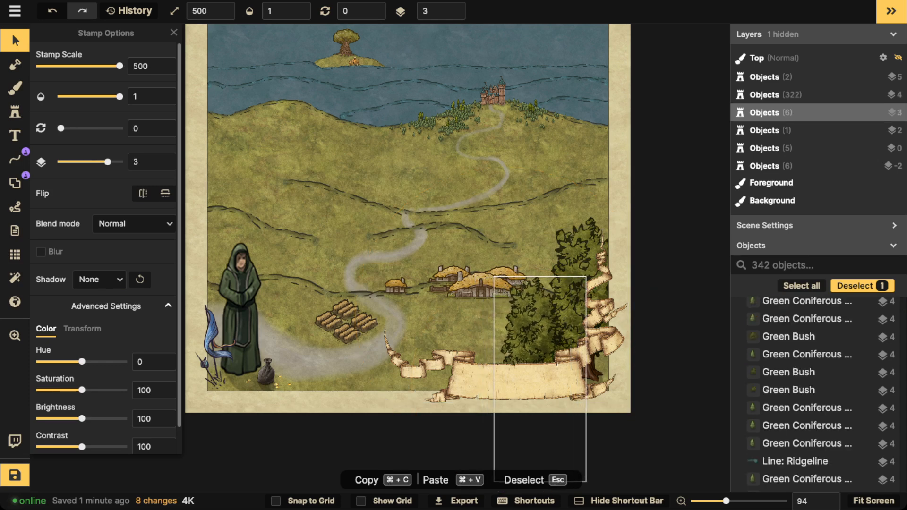
{"action": "left_click_drag", "start_coordinate": [534, 324], "coordinate": [525, 326]}
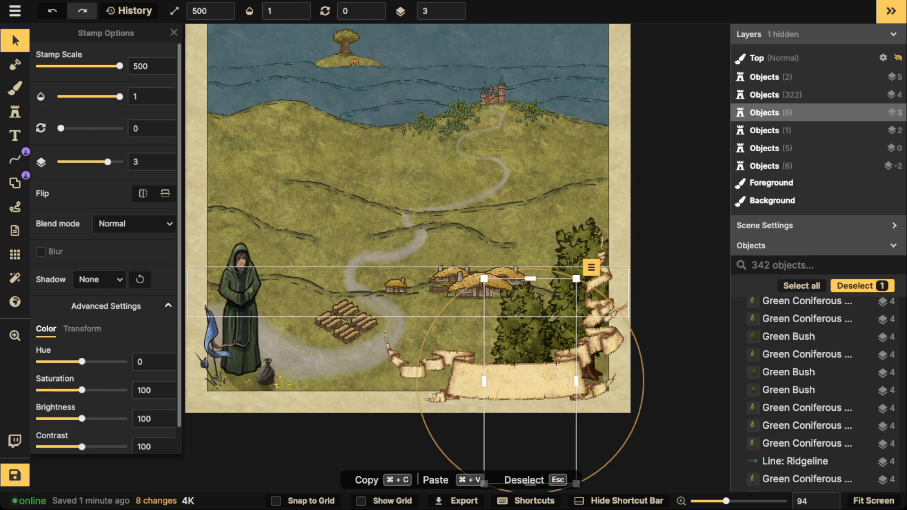
Step: Choose the tree stump stamp from the Fantasy Regional Trees pack and set its layer to 2
{"action": "left_click", "coordinate": [15, 112]}
{"action": "left_click", "coordinate": [71, 83]}
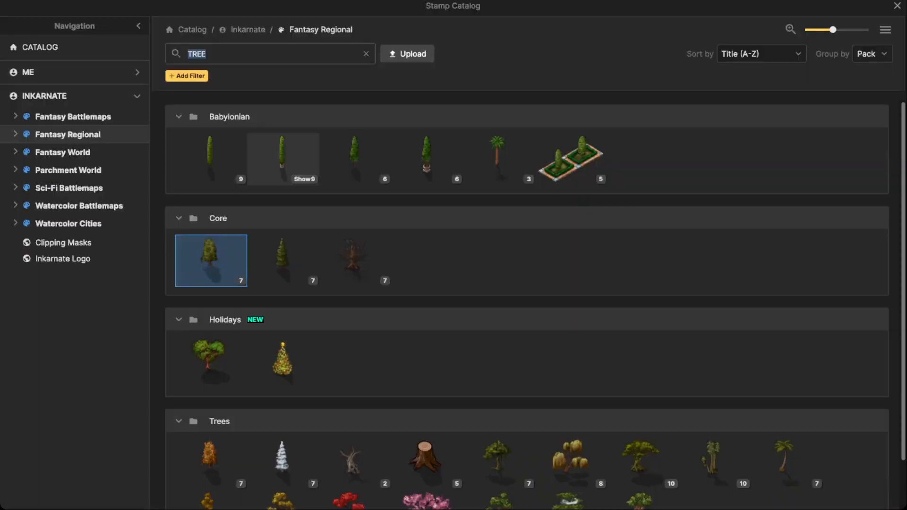
{"action": "left_click", "coordinate": [425, 460]}
{"action": "scroll", "coordinate": [465, 352], "scroll_direction": "up", "scroll_amount": 3}
{"action": "scroll", "coordinate": [478, 333], "scroll_direction": "up", "scroll_amount": 5}
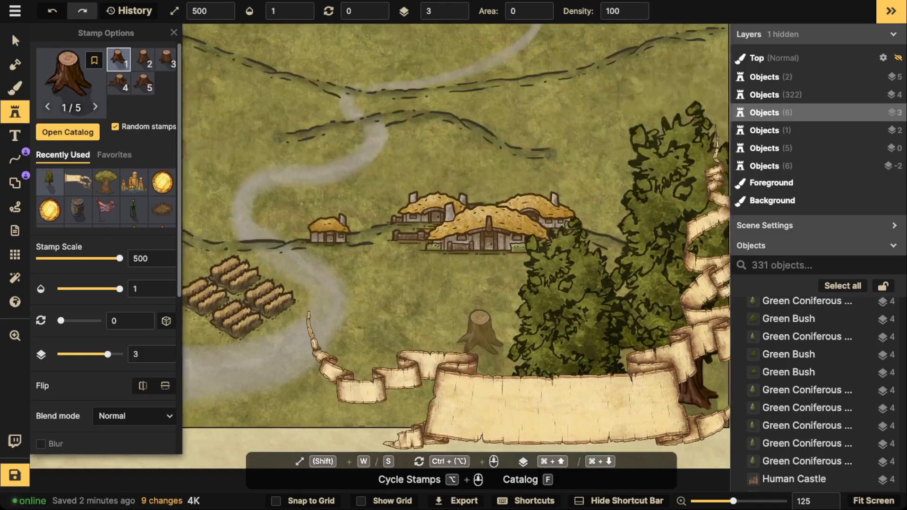
{"action": "left_click", "coordinate": [457, 15]}
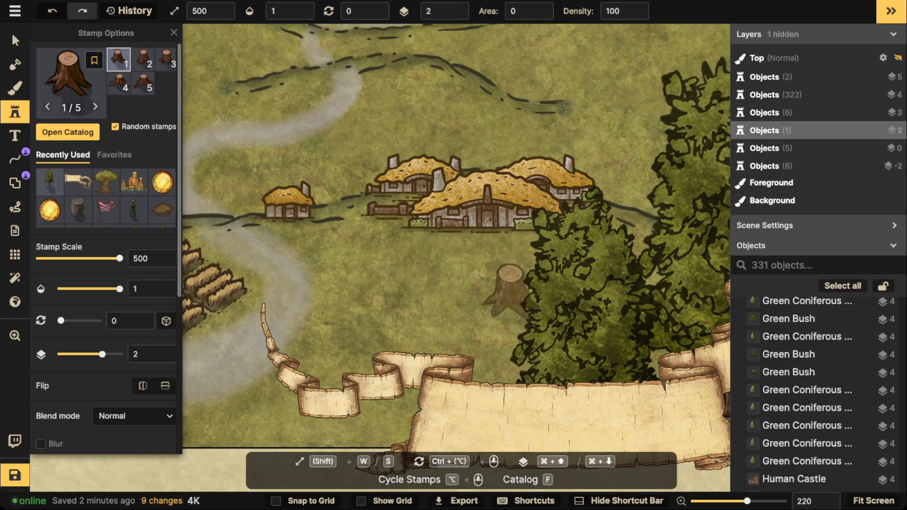
Step: Place tree stumps of decreasing size, from scale 500 to 160, behind the banner, beside the large trees and near the village houses
{"action": "left_click", "coordinate": [407, 402]}
{"action": "left_click", "coordinate": [506, 376]}
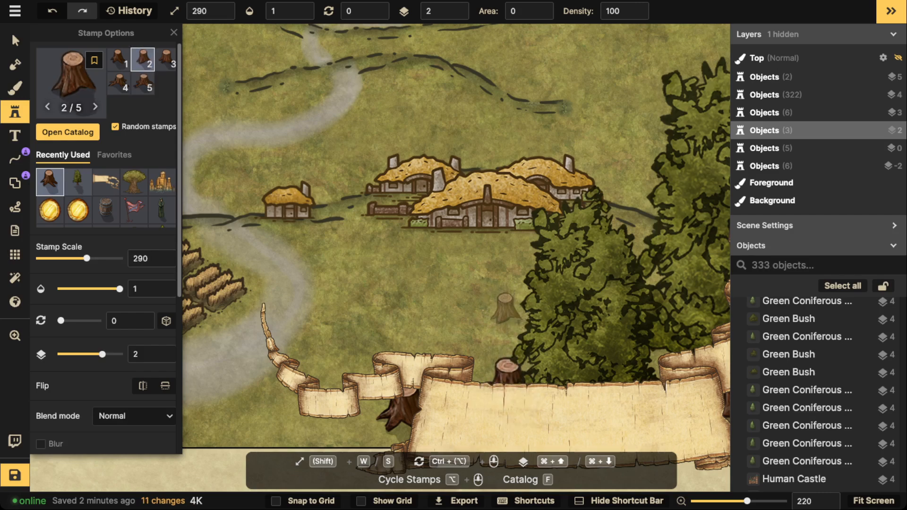
{"action": "left_click", "coordinate": [521, 275]}
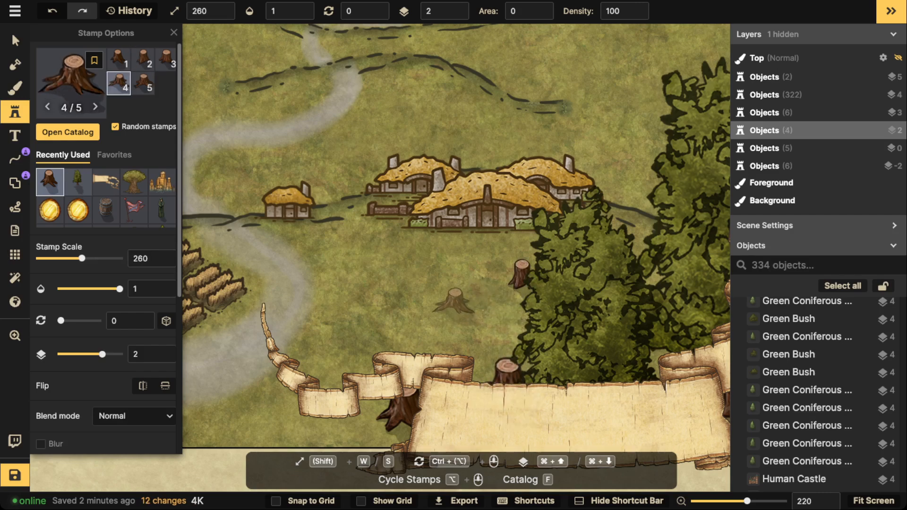
{"action": "key", "text": "s"}
{"action": "key", "text": "s"}
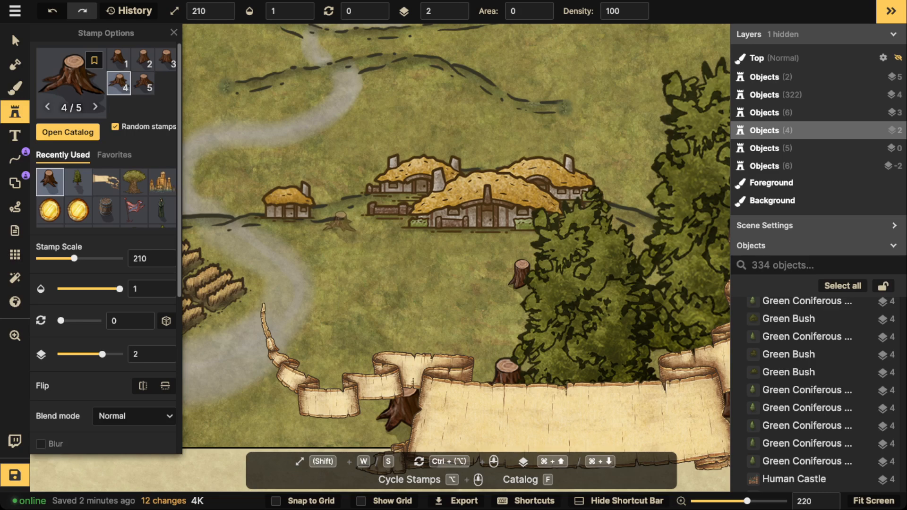
{"action": "left_click", "coordinate": [338, 221]}
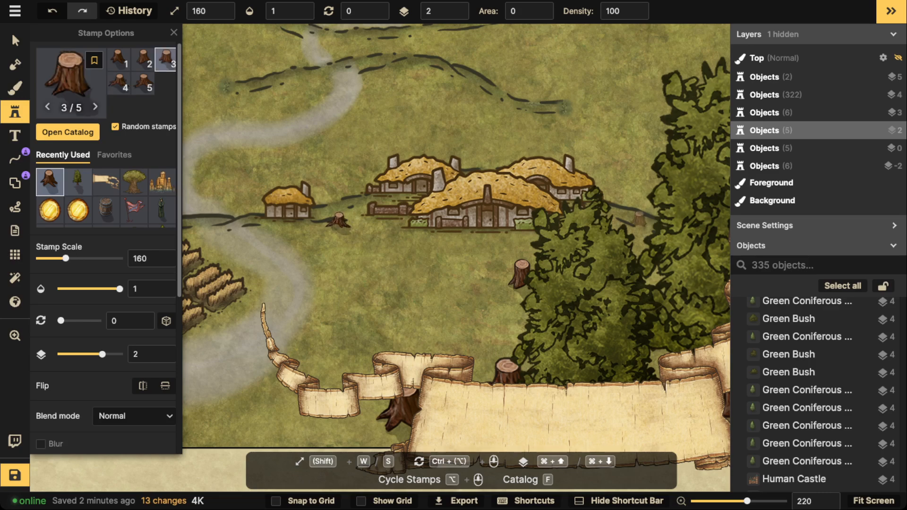
{"action": "left_click", "coordinate": [637, 212]}
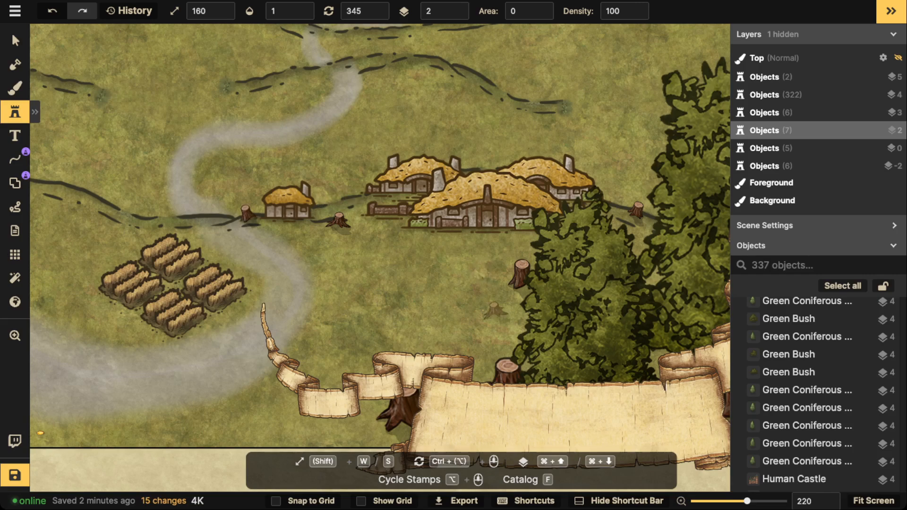
Step: Place a stump at scale 260 in the clearing below the village and one at scale 500 near the map's lower edge beside the ribbon
{"action": "key", "text": "w"}
{"action": "scroll", "coordinate": [430, 309], "scroll_direction": "up", "scroll_amount": 1, "text": "ctrl"}
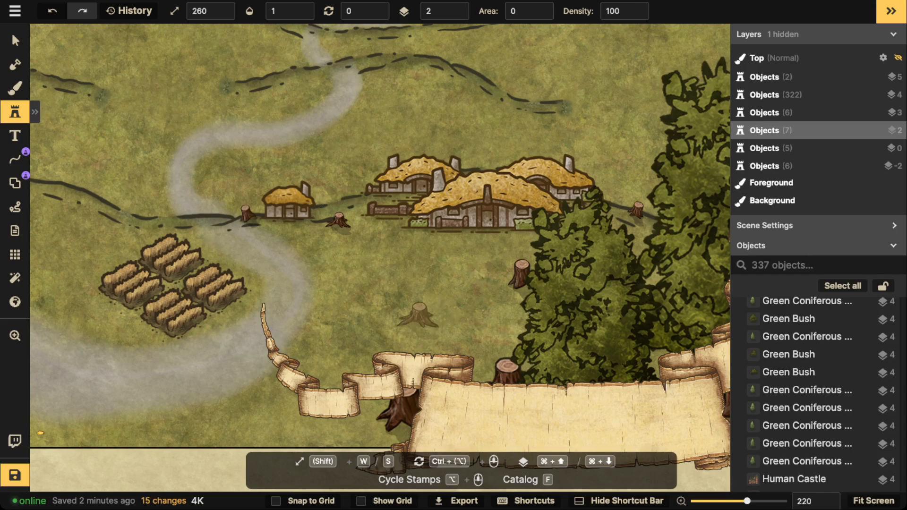
{"action": "left_click", "coordinate": [416, 316]}
{"action": "scroll", "coordinate": [391, 259], "scroll_direction": "down", "scroll_amount": 5}
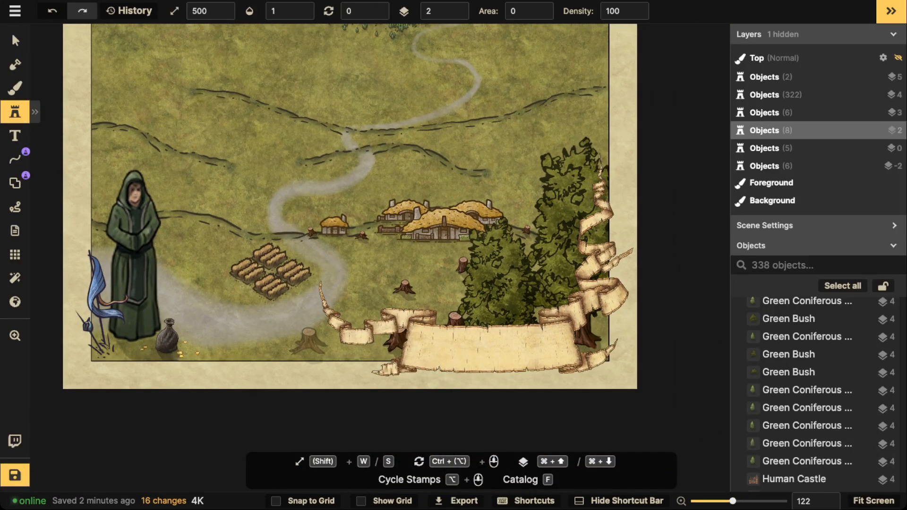
{"action": "left_click", "coordinate": [307, 336]}
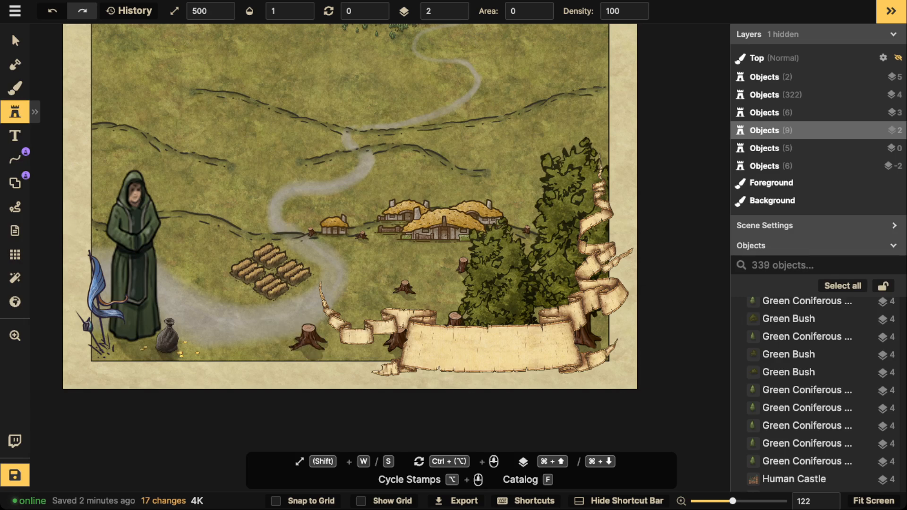
Step: Enlarge the big foreground stump left of the banner and adjust its position near the map's lower edge
{"action": "left_click", "coordinate": [15, 41]}
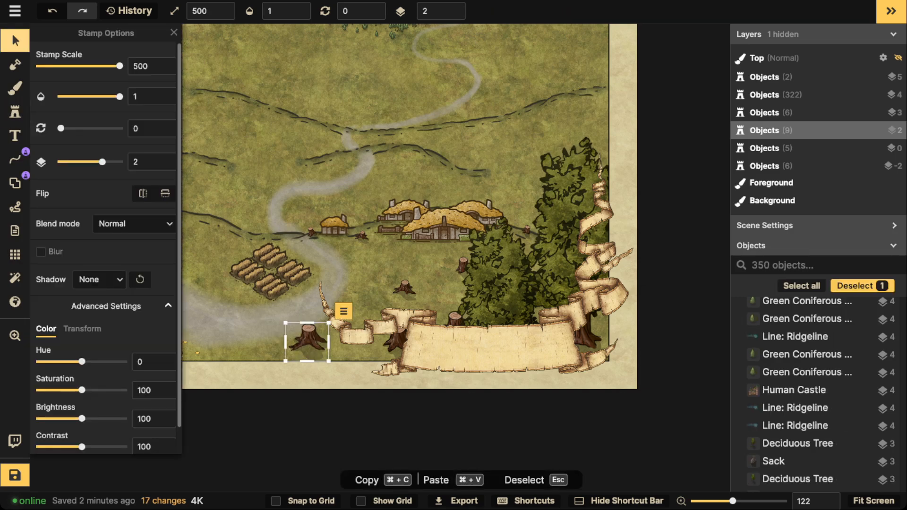
{"action": "left_click_drag", "start_coordinate": [285, 323], "coordinate": [279, 317]}
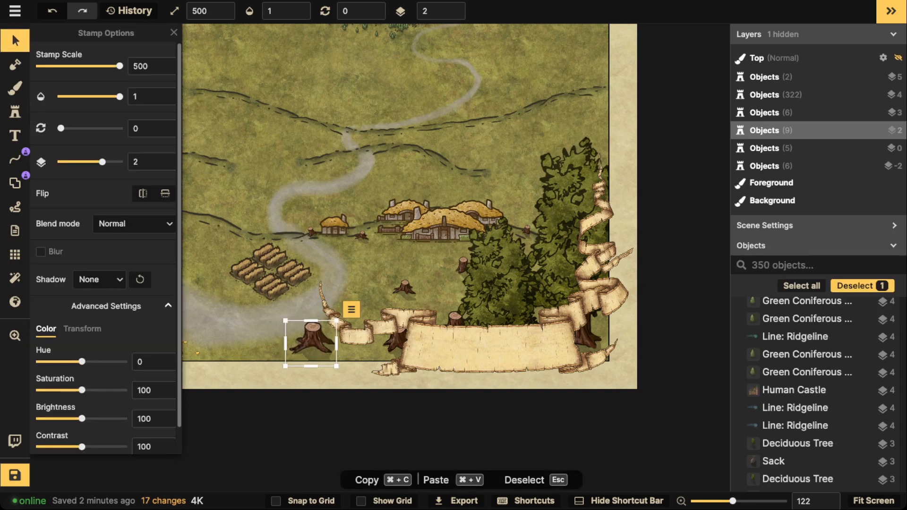
{"action": "left_click", "coordinate": [316, 281]}
{"action": "scroll", "coordinate": [317, 281], "scroll_direction": "down", "scroll_amount": 5}
{"action": "left_click_drag", "start_coordinate": [313, 325], "coordinate": [314, 332]}
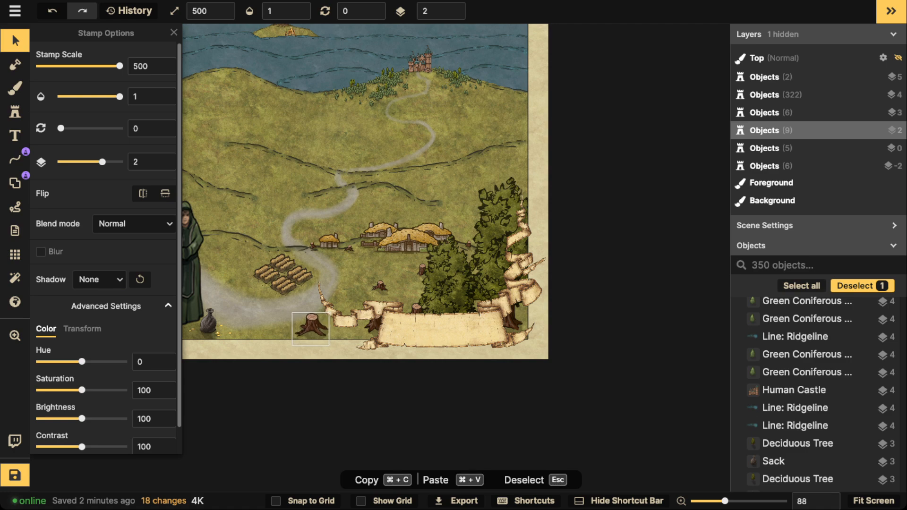
{"action": "scroll", "coordinate": [313, 322], "scroll_direction": "up", "scroll_amount": 5}
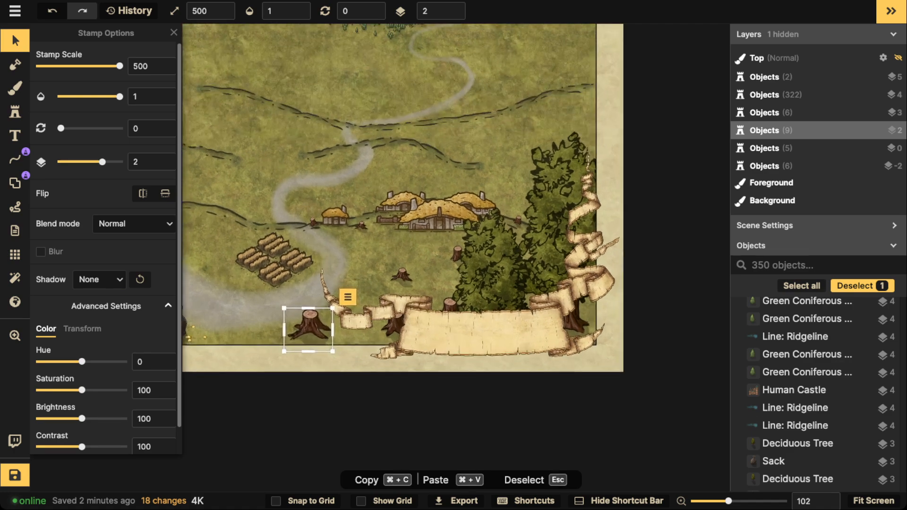
{"action": "left_click_drag", "start_coordinate": [309, 324], "coordinate": [307, 323]}
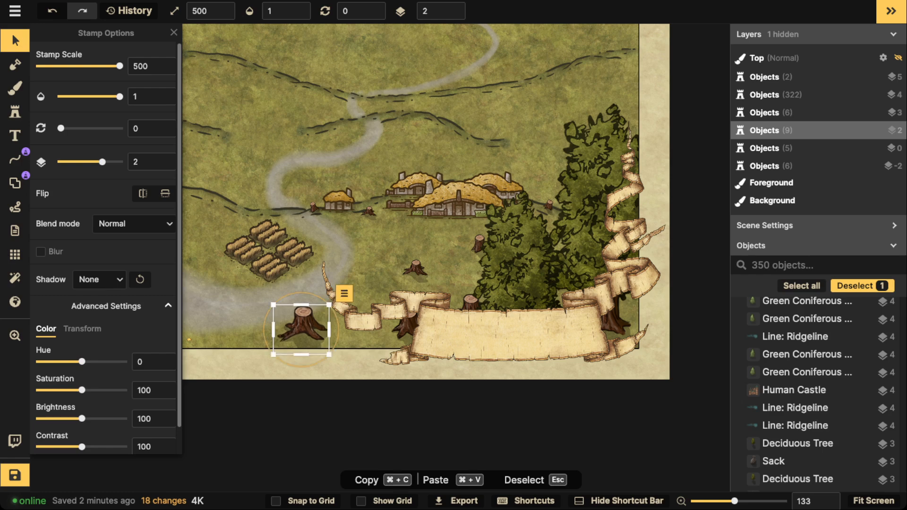
{"action": "key", "text": "Escape"}
Step: Select the short ridgeline that crosses the path just above the village
{"action": "scroll", "coordinate": [264, 223], "scroll_direction": "down", "scroll_amount": 2}
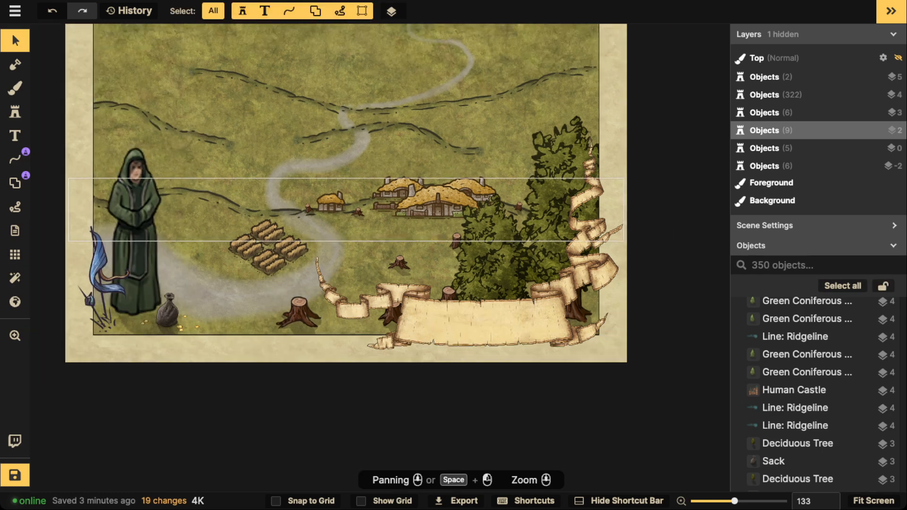
{"action": "left_click_drag", "start_coordinate": [264, 222], "coordinate": [273, 253]}
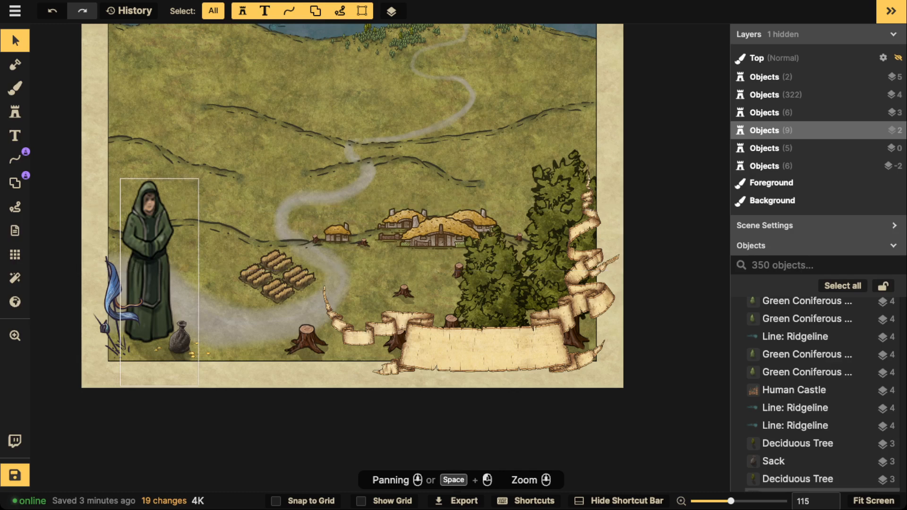
{"action": "scroll", "coordinate": [355, 198], "scroll_direction": "down", "scroll_amount": 2}
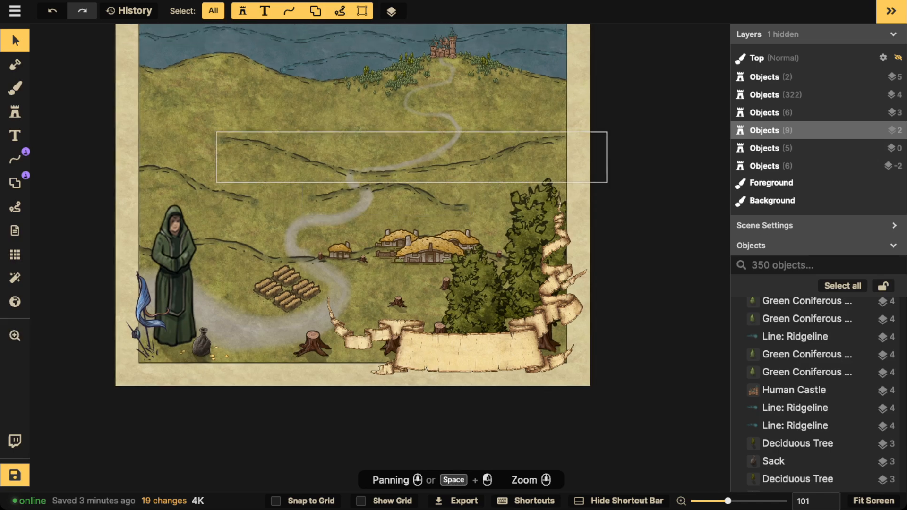
{"action": "key", "text": "space"}
{"action": "left_click_drag", "start_coordinate": [352, 161], "coordinate": [344, 233]}
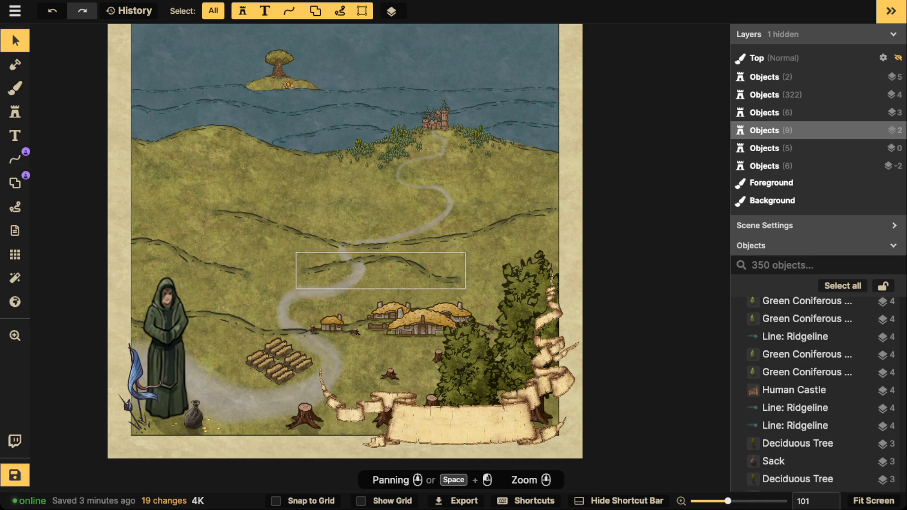
{"action": "left_click", "coordinate": [381, 260]}
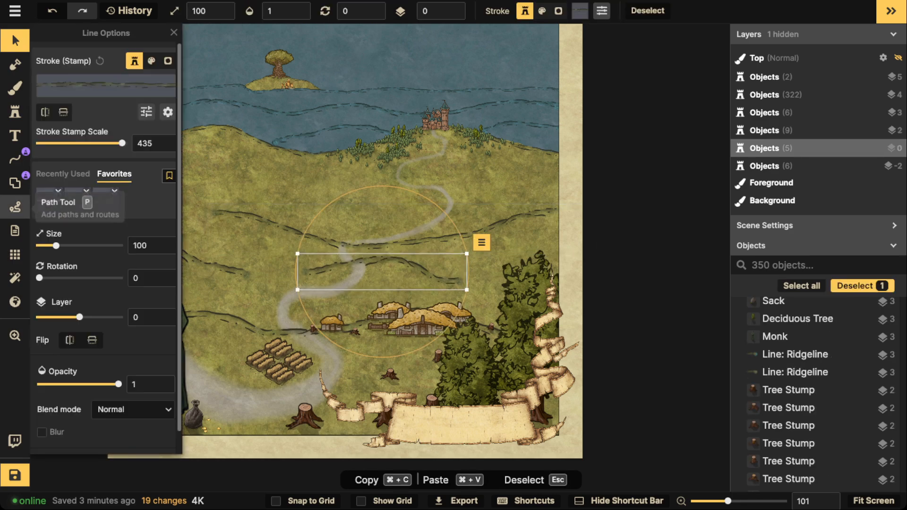
Step: Switch from the selected ridgeline to stamp placement and clear the TREE search in the stamp catalog
{"action": "scroll", "coordinate": [399, 218], "scroll_direction": "down", "scroll_amount": 3}
{"action": "left_click_drag", "start_coordinate": [399, 217], "coordinate": [465, 268]}
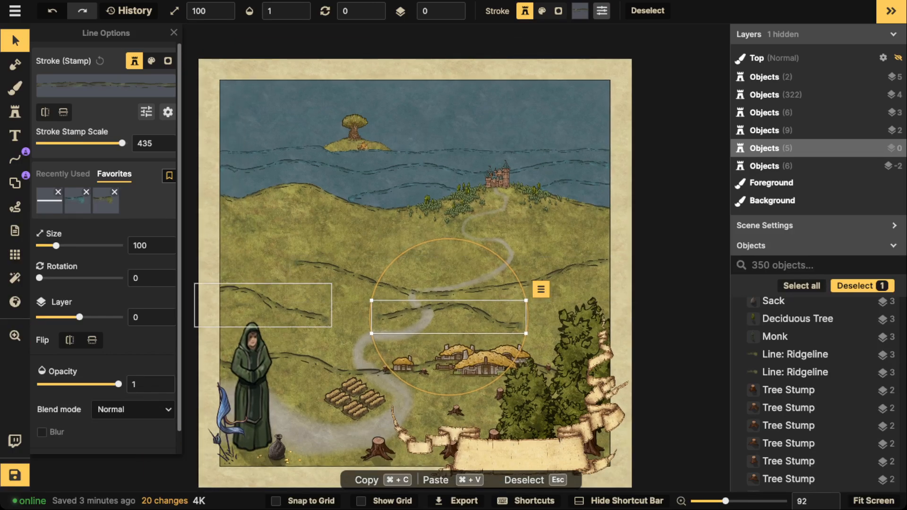
{"action": "left_click", "coordinate": [15, 112]}
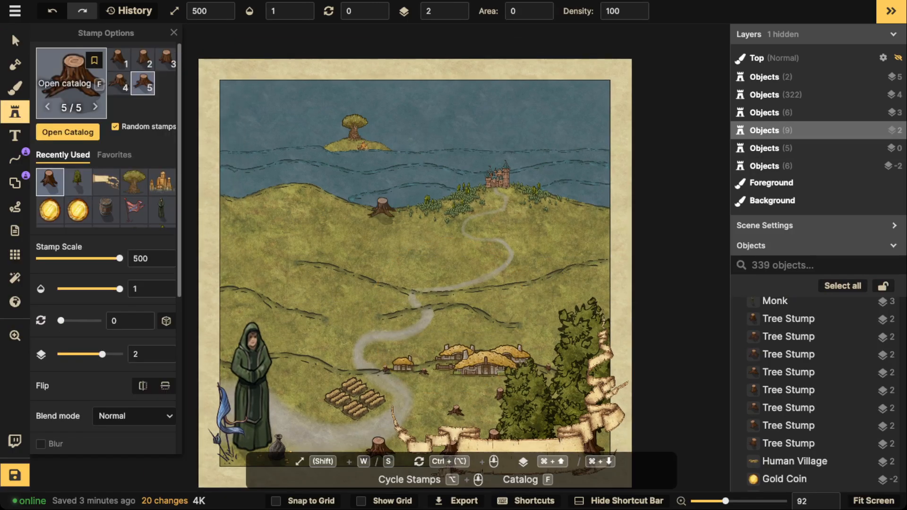
{"action": "scroll", "coordinate": [405, 310], "scroll_direction": "up", "scroll_amount": 5}
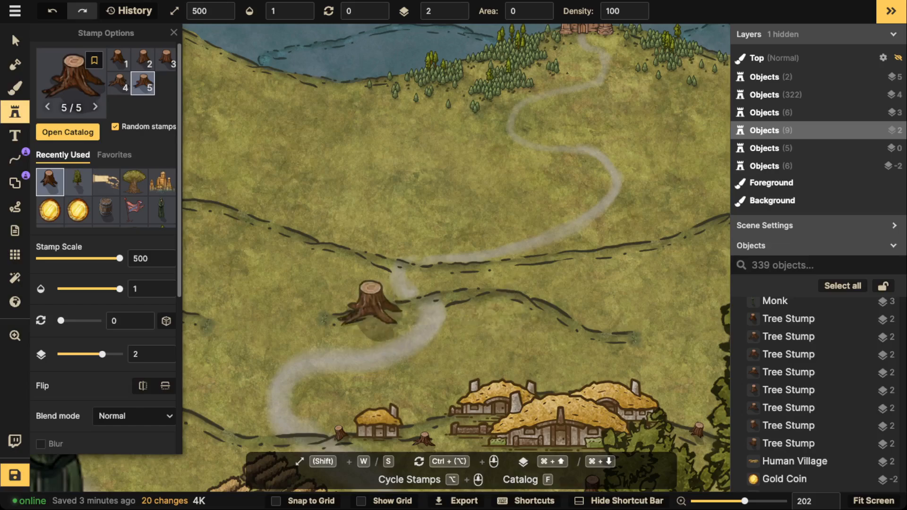
{"action": "key", "text": "f"}
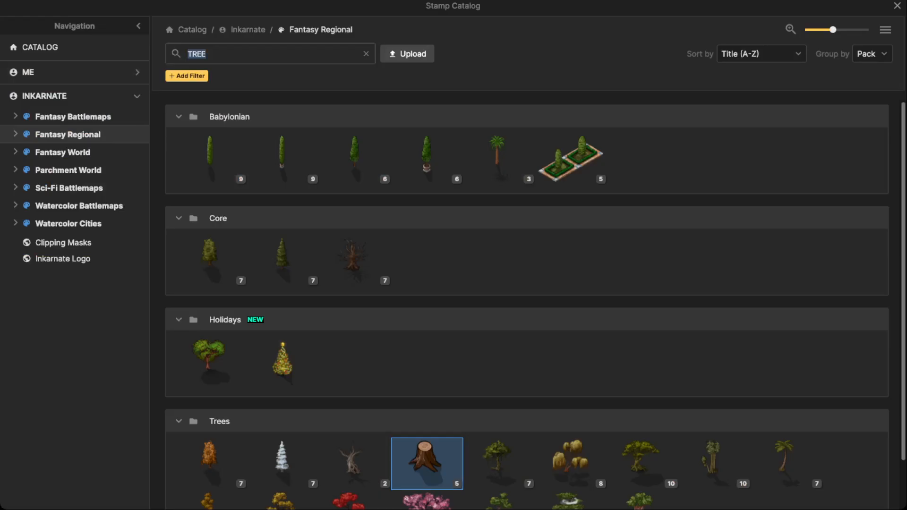
{"action": "scroll", "coordinate": [355, 260], "scroll_direction": "down", "scroll_amount": 1}
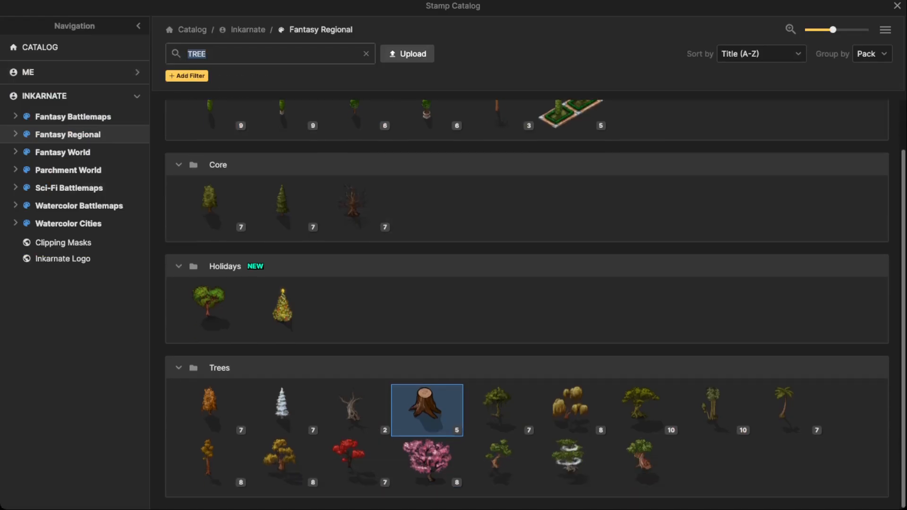
{"action": "scroll", "coordinate": [527, 303], "scroll_direction": "up", "scroll_amount": 1}
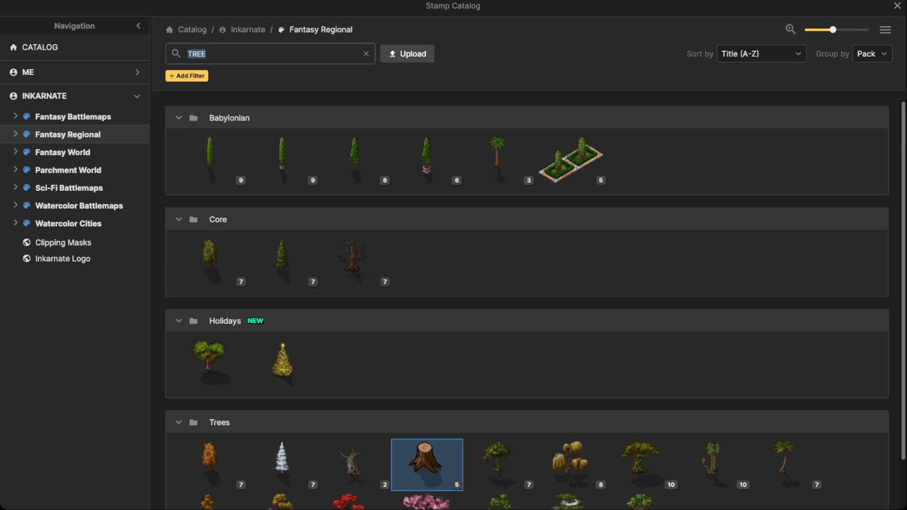
{"action": "left_click", "coordinate": [366, 53]}
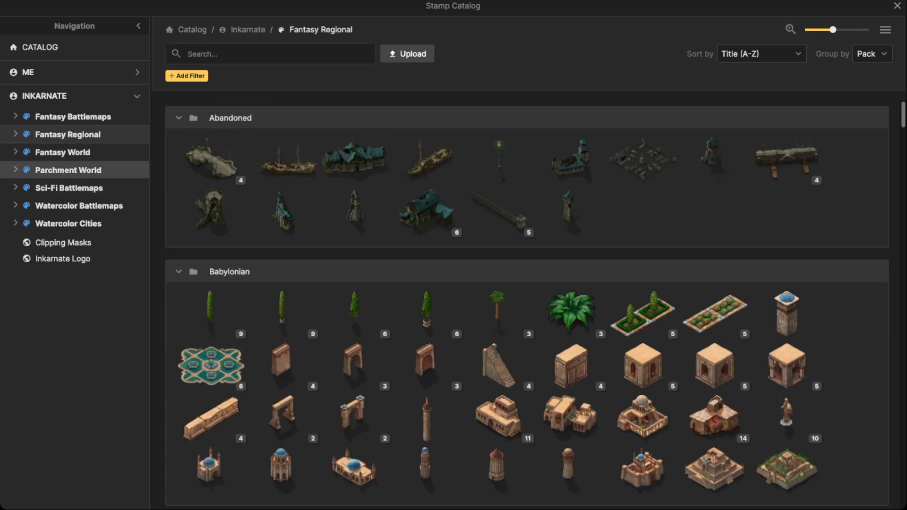
Step: Browse the Fantasy World stamp collection and search it for RUIN
{"action": "left_click", "coordinate": [63, 152]}
{"action": "scroll", "coordinate": [426, 291], "scroll_direction": "down", "scroll_amount": 10}
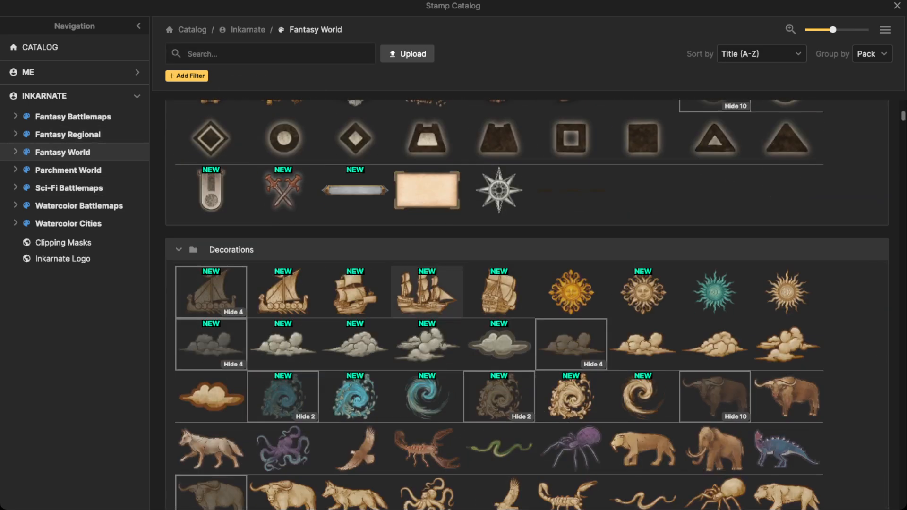
{"action": "scroll", "coordinate": [427, 291], "scroll_direction": "down", "scroll_amount": 15}
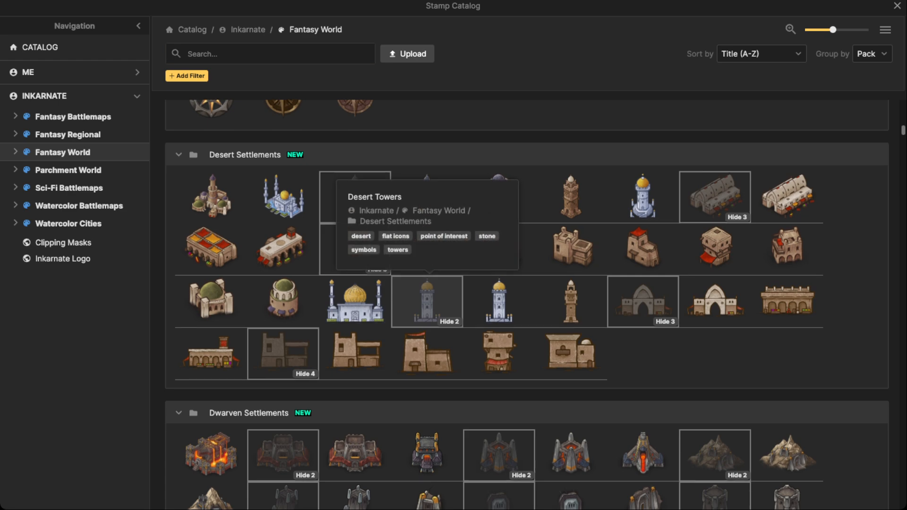
{"action": "scroll", "coordinate": [427, 291], "scroll_direction": "down", "scroll_amount": 12}
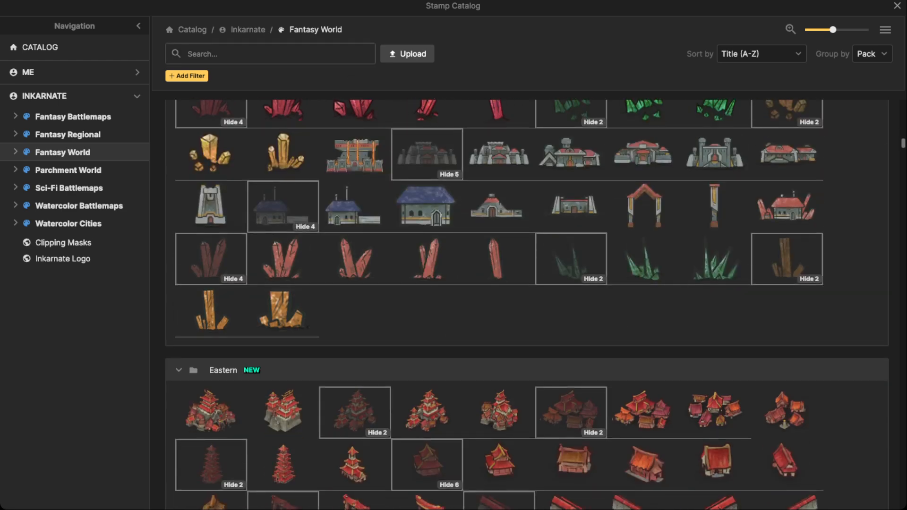
{"action": "type", "text": "RUIN"}
{"action": "key", "text": "Return"}
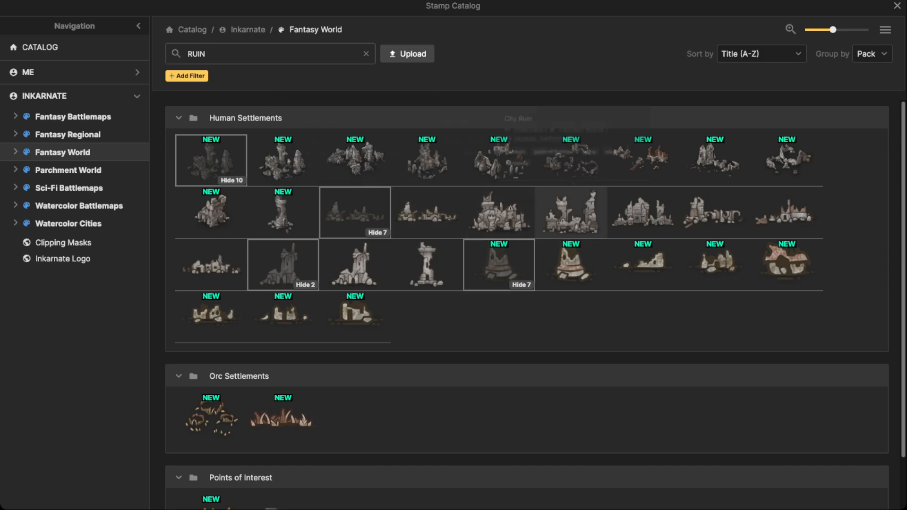
Step: Place the City Ruin stamp with broken towers where the path crosses the ridge above the village, and reduce its scale to 310
{"action": "left_click", "coordinate": [355, 212]}
{"action": "scroll", "coordinate": [425, 226], "scroll_direction": "down", "scroll_amount": 5}
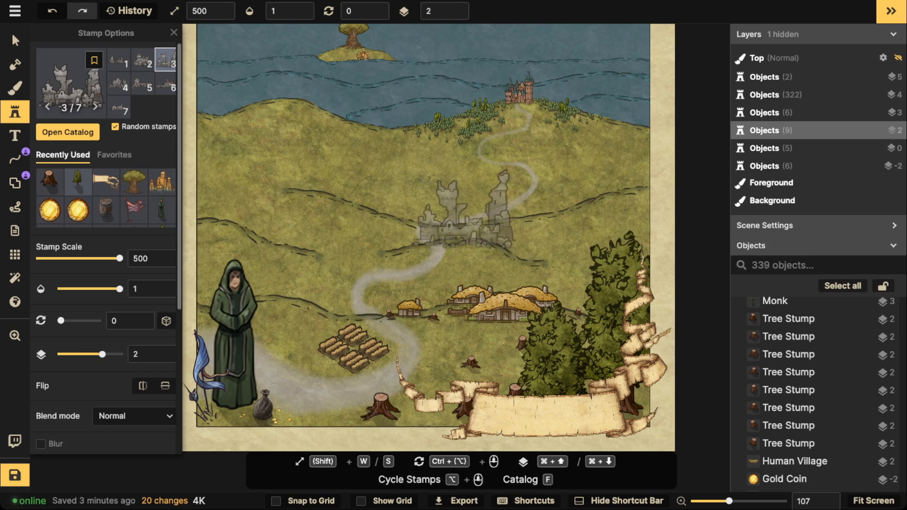
{"action": "key", "text": "s"}
{"action": "key", "text": "s"}
{"action": "key", "text": "s"}
{"action": "key", "text": "s"}
{"action": "key", "text": "s"}
{"action": "key", "text": "s"}
{"action": "key", "text": "s"}
{"action": "key", "text": "s"}
{"action": "key", "text": "s"}
{"action": "key", "text": "s"}
{"action": "key", "text": "s"}
{"action": "key", "text": "s"}
{"action": "key", "text": "s"}
{"action": "key", "text": "s"}
{"action": "key", "text": "s"}
{"action": "key", "text": "s"}
{"action": "key", "text": "s"}
{"action": "key", "text": "s"}
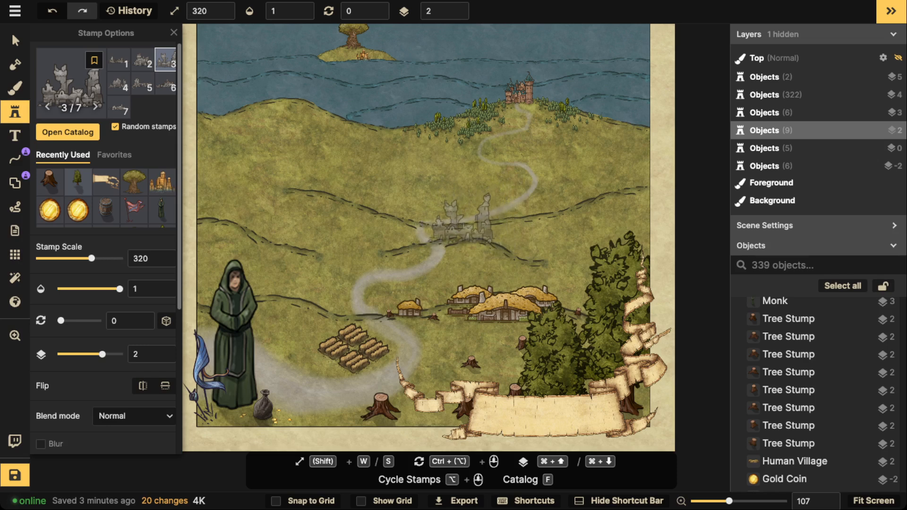
{"action": "left_click", "coordinate": [465, 220]}
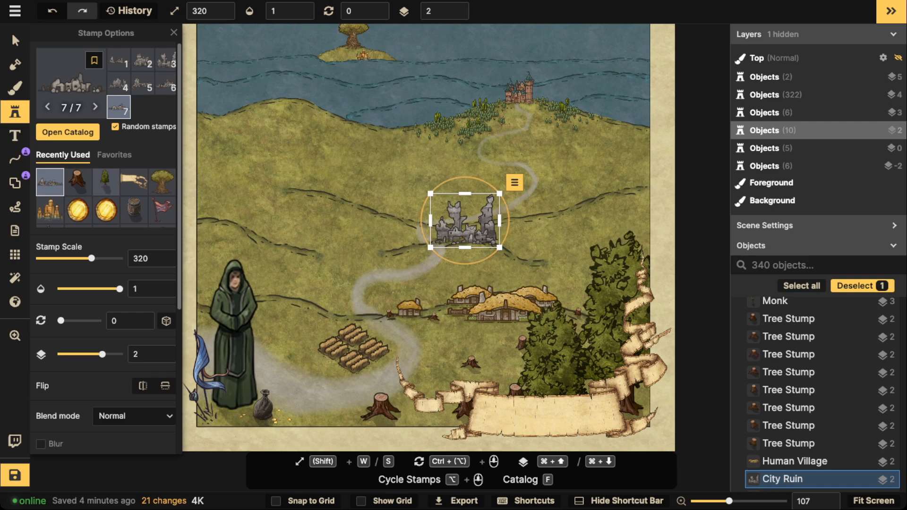
{"action": "key", "text": "s"}
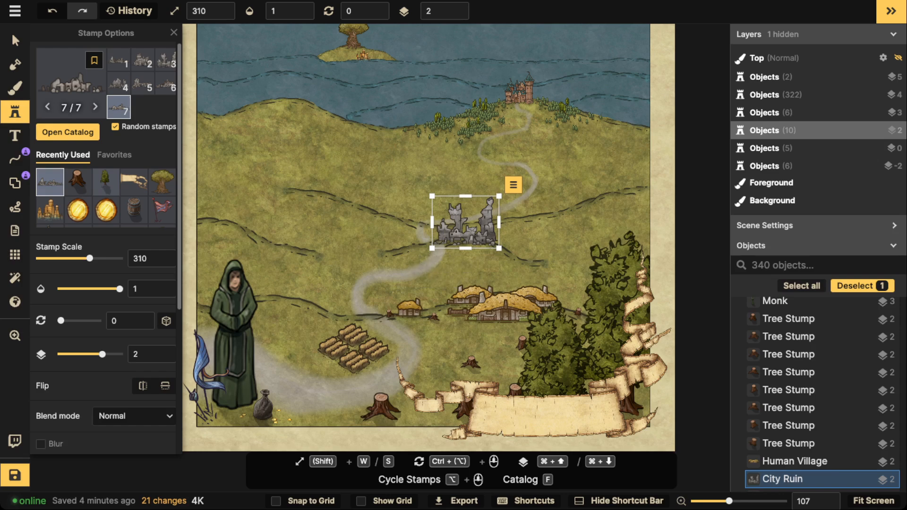
{"action": "left_click", "coordinate": [71, 84]}
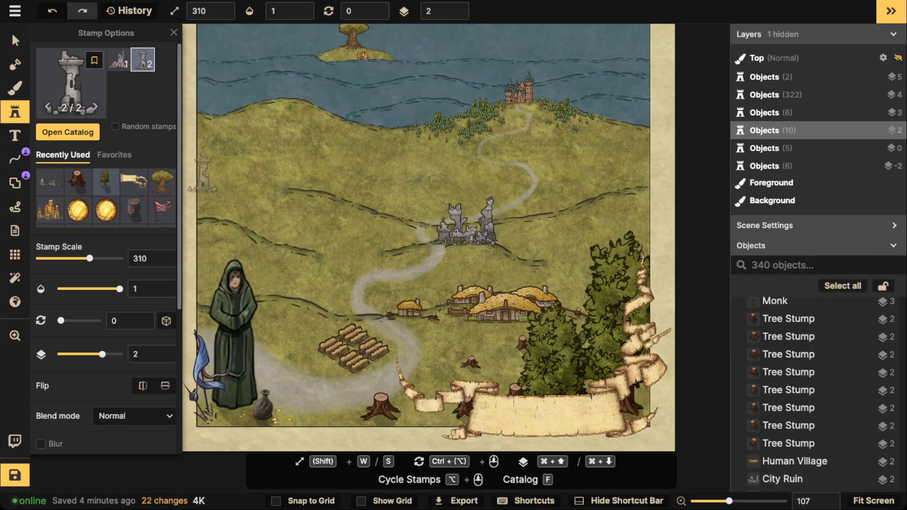
{"action": "left_click", "coordinate": [426, 264]}
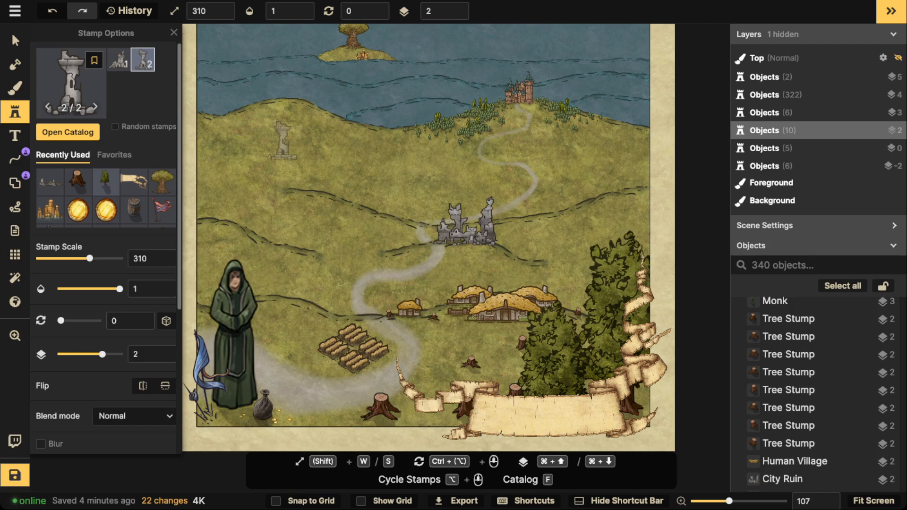
{"action": "key", "text": "w"}
{"action": "key", "text": "w"}
{"action": "key", "text": "w"}
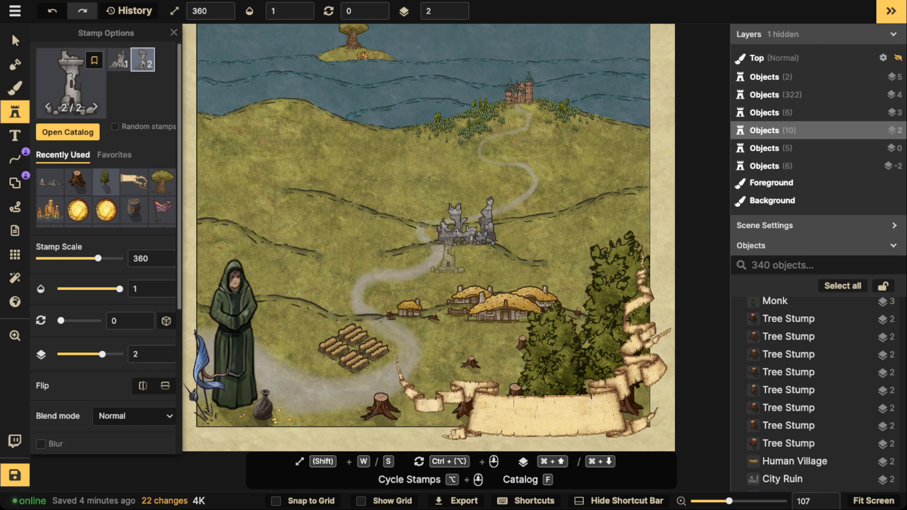
{"action": "key", "text": "w"}
{"action": "key", "text": "w"}
{"action": "key", "text": "w"}
{"action": "key", "text": "w"}
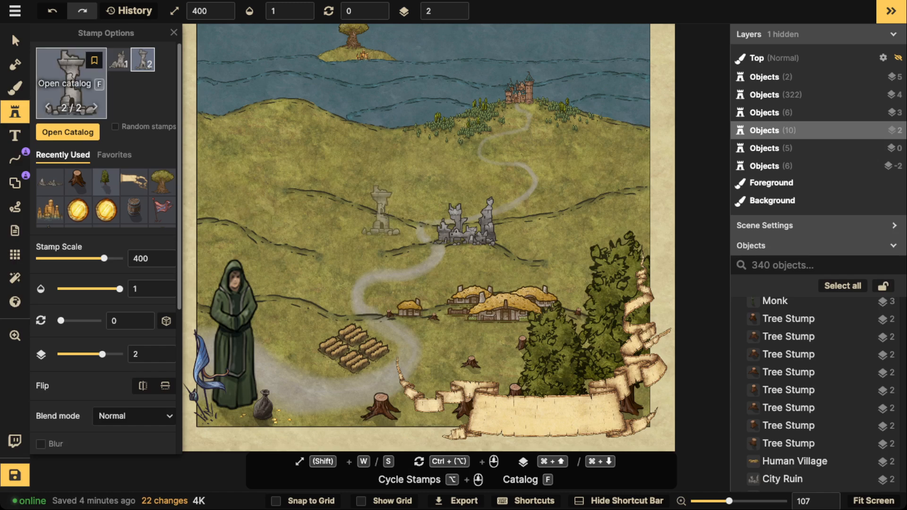
{"action": "left_click", "coordinate": [15, 40]}
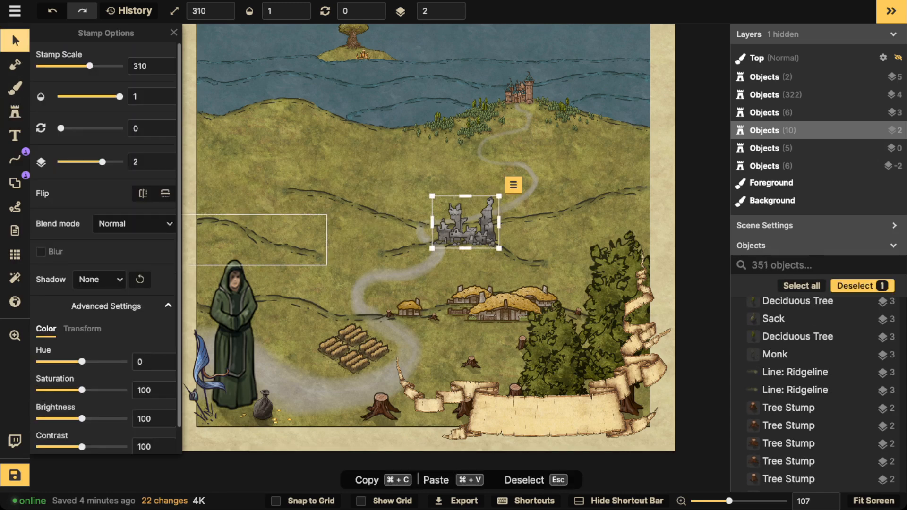
{"action": "left_click", "coordinate": [262, 240]}
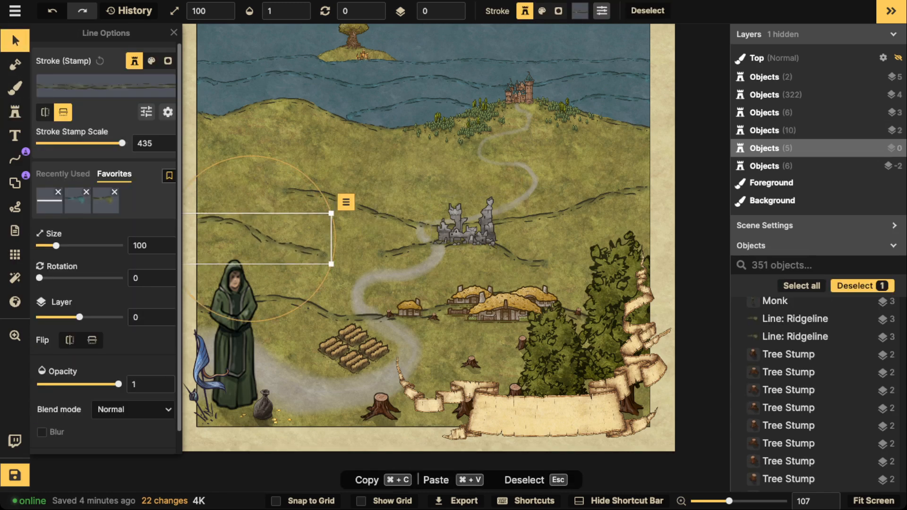
{"action": "key", "text": "Escape"}
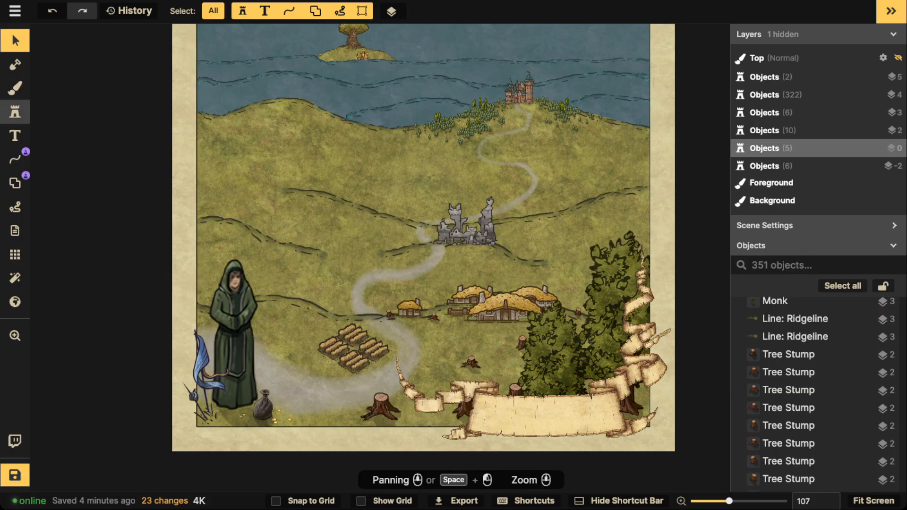
Step: Clear the RUIN search and place the Fantasy World Unicorn stamp at scale 310 on the upper hills west of the castle
{"action": "left_click", "coordinate": [15, 112]}
{"action": "key", "text": "f"}
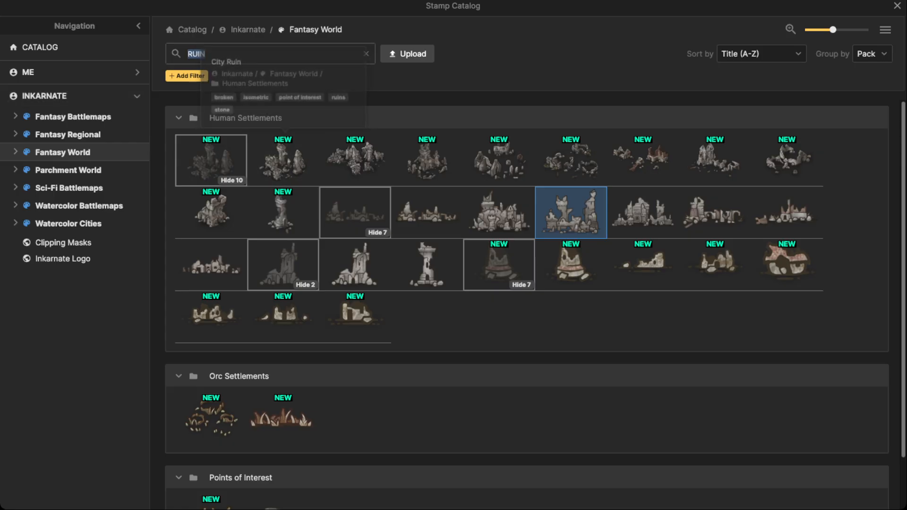
{"action": "left_click", "coordinate": [366, 53]}
{"action": "scroll", "coordinate": [419, 340], "scroll_direction": "down", "scroll_amount": 15}
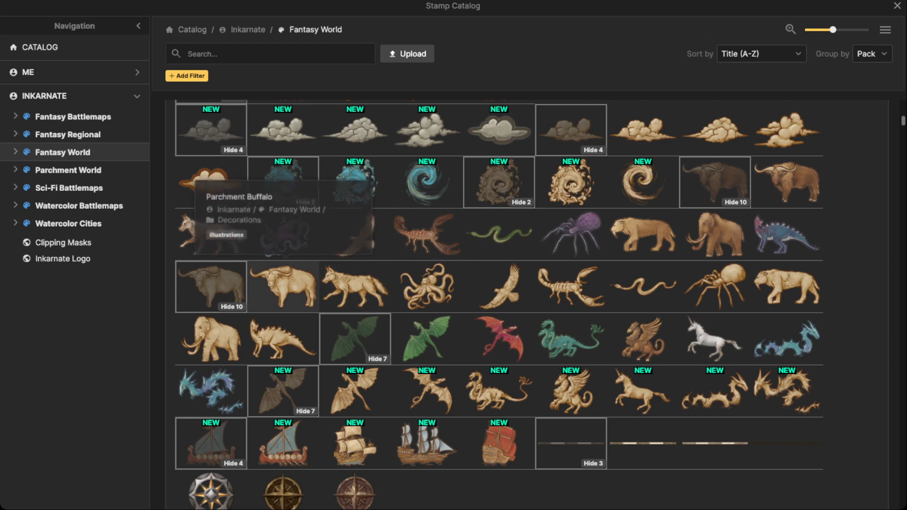
{"action": "left_click", "coordinate": [715, 339]}
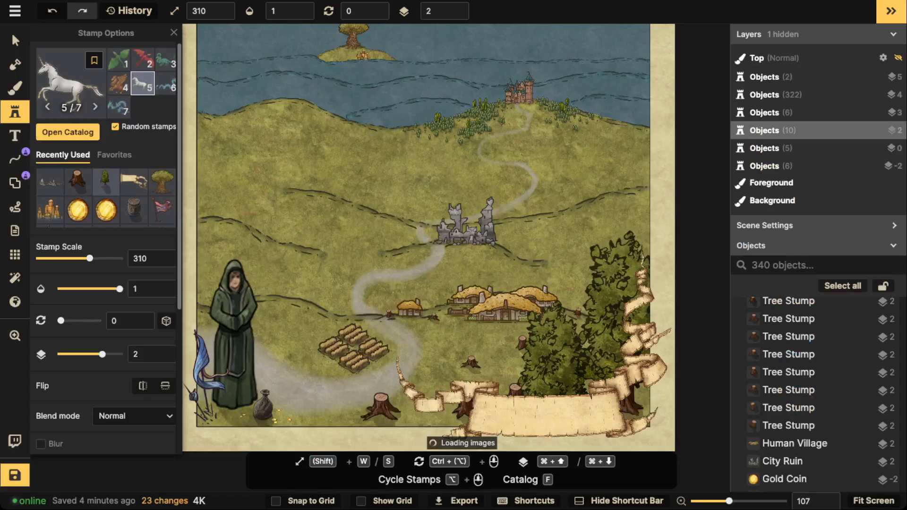
{"action": "left_click", "coordinate": [338, 148]}
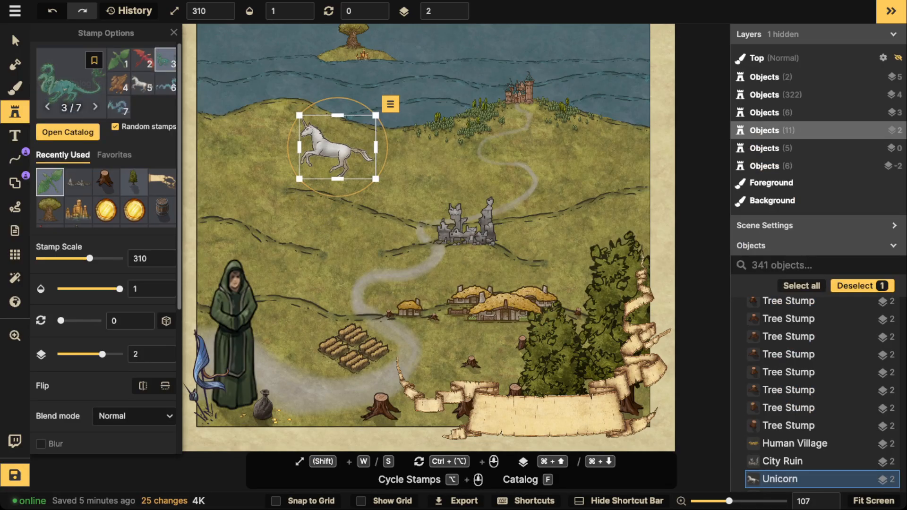
Step: Flip the unicorn horizontally, move it to the hillside near the map's west edge, and set its scale to 300
{"action": "left_click", "coordinate": [15, 40]}
{"action": "left_click", "coordinate": [143, 193]}
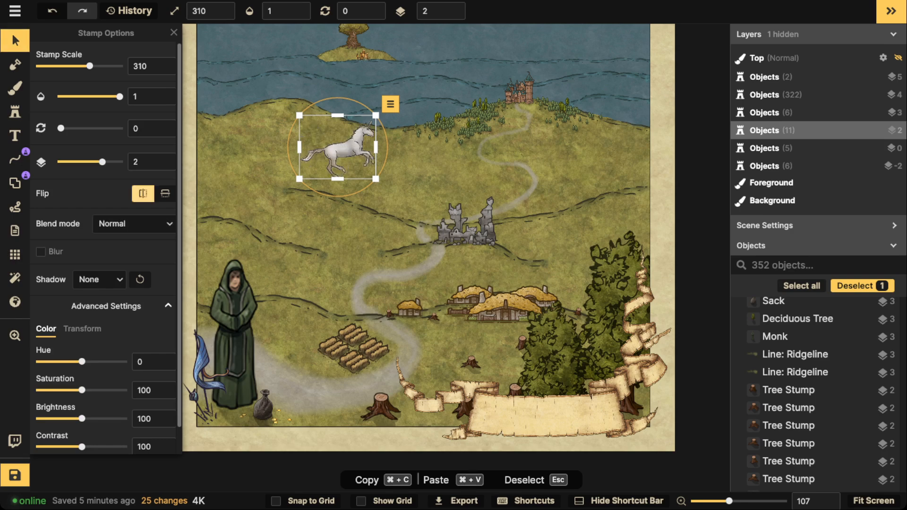
{"action": "left_click_drag", "start_coordinate": [338, 147], "coordinate": [247, 165]}
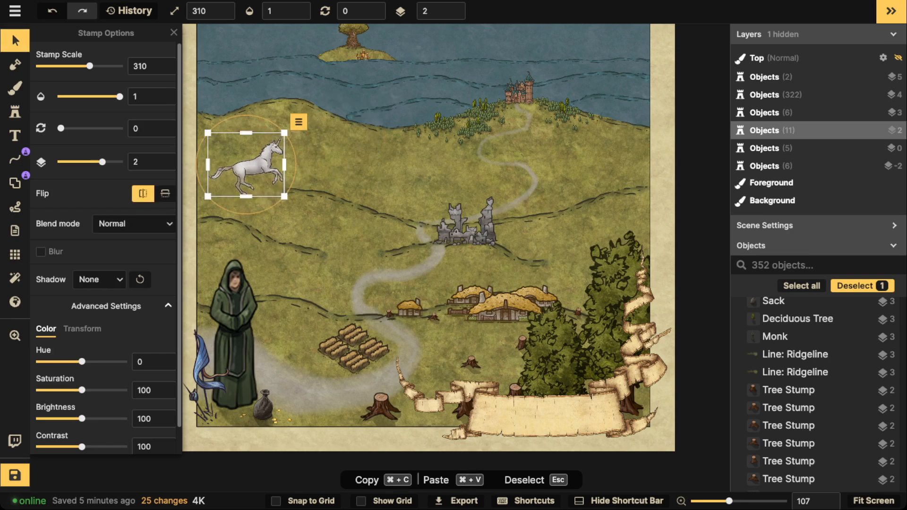
{"action": "left_click_drag", "start_coordinate": [209, 134], "coordinate": [201, 127]}
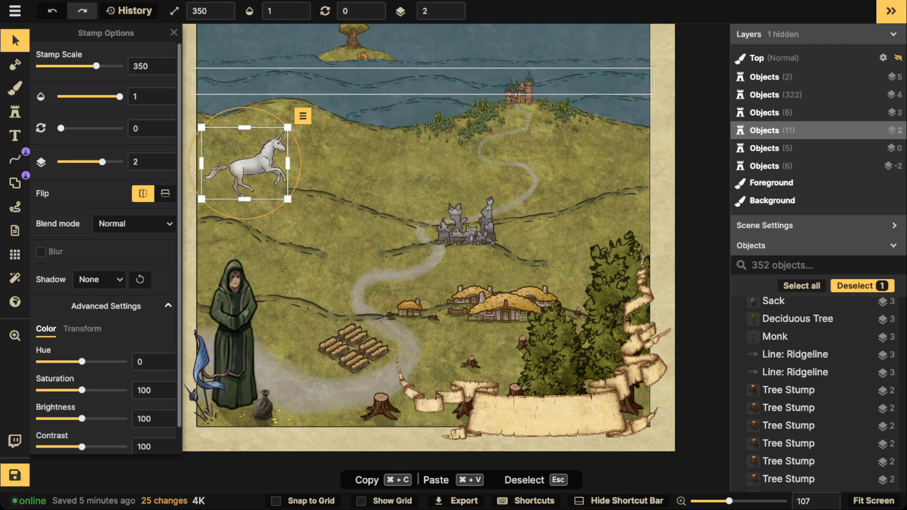
{"action": "mouse_move", "coordinate": [245, 166]}
{"action": "left_mouse_down"}
{"action": "mouse_move", "coordinate": [240, 175]}
{"action": "mouse_move", "coordinate": [237, 167]}
{"action": "left_mouse_up"}
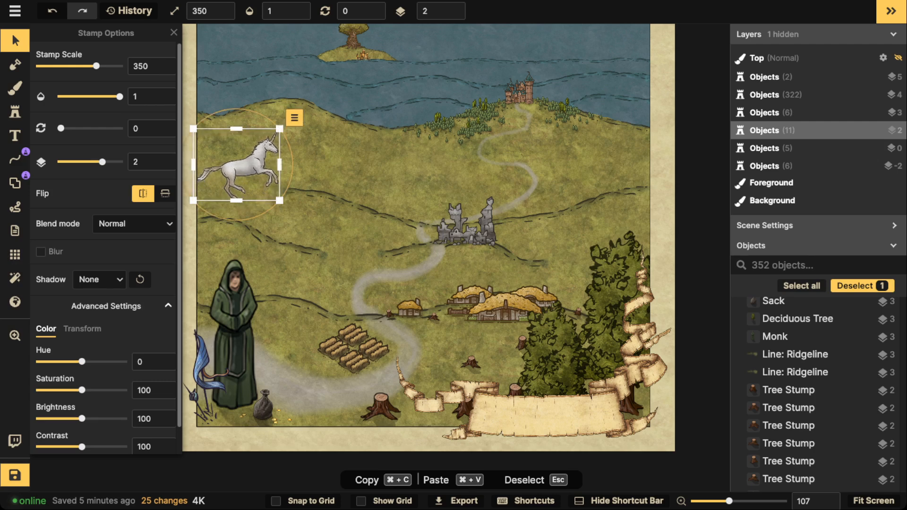
{"action": "key", "text": "bracketleft"}
{"action": "key", "text": "bracketleft"}
{"action": "key", "text": "bracketleft"}
{"action": "key", "text": "bracketleft"}
{"action": "key", "text": "bracketleft"}
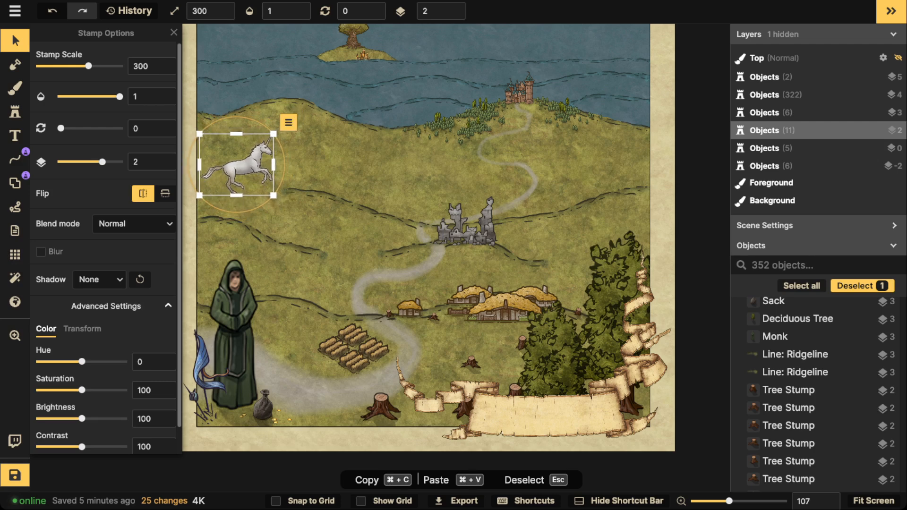
Step: Choose the green pointed tree stamps from the Fantasy World Core set for the hills near the unicorn
{"action": "left_click", "coordinate": [15, 112]}
{"action": "left_click", "coordinate": [72, 83]}
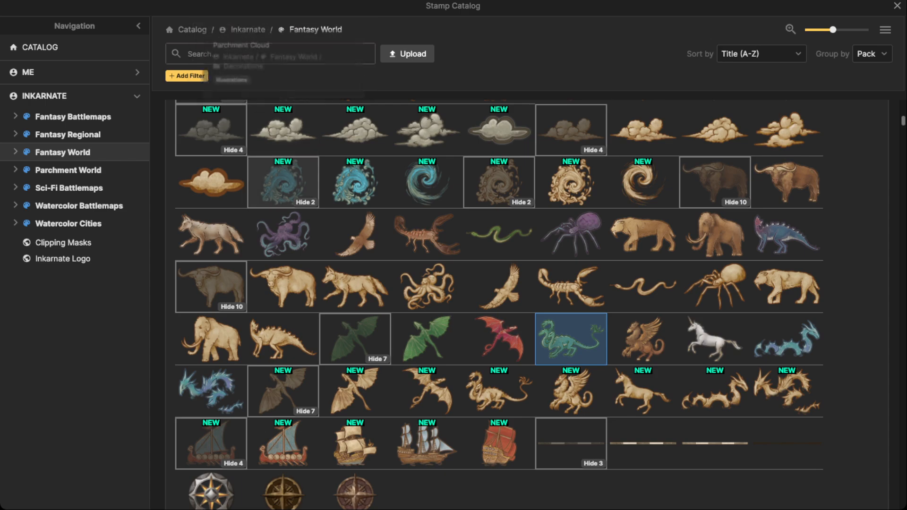
{"action": "scroll", "coordinate": [283, 213], "scroll_direction": "up", "scroll_amount": 10}
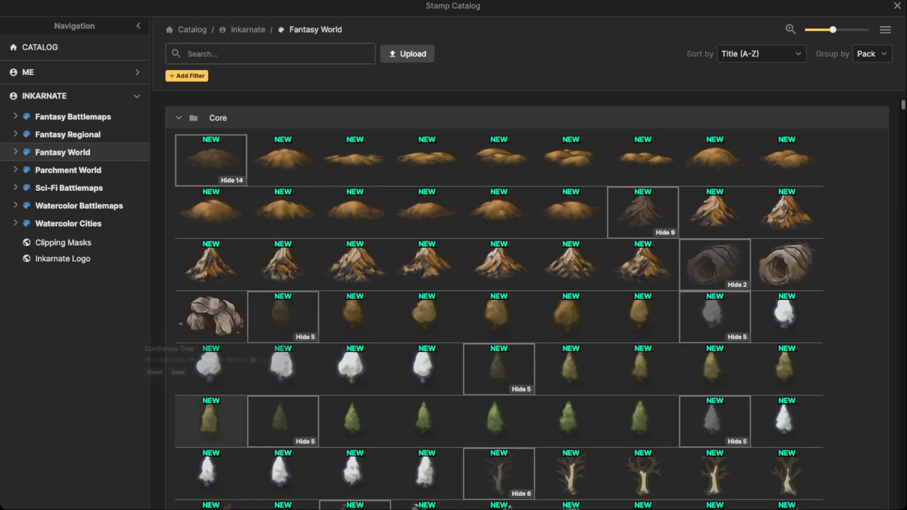
{"action": "left_click", "coordinate": [211, 421]}
{"action": "scroll", "coordinate": [248, 193], "scroll_direction": "up", "scroll_amount": 5}
{"action": "scroll", "coordinate": [232, 175], "scroll_direction": "up", "scroll_amount": 4}
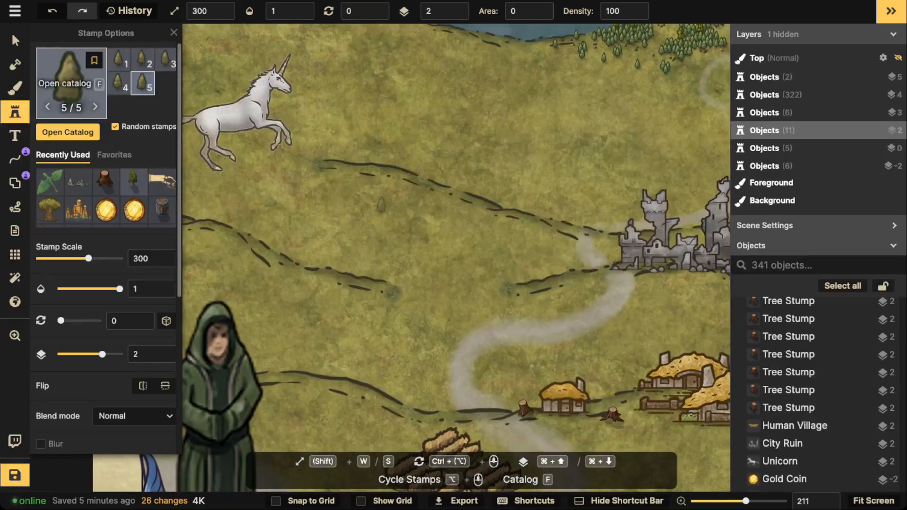
{"action": "left_click", "coordinate": [72, 84]}
{"action": "left_click", "coordinate": [427, 420]}
{"action": "scroll", "coordinate": [260, 222], "scroll_direction": "up", "scroll_amount": 1}
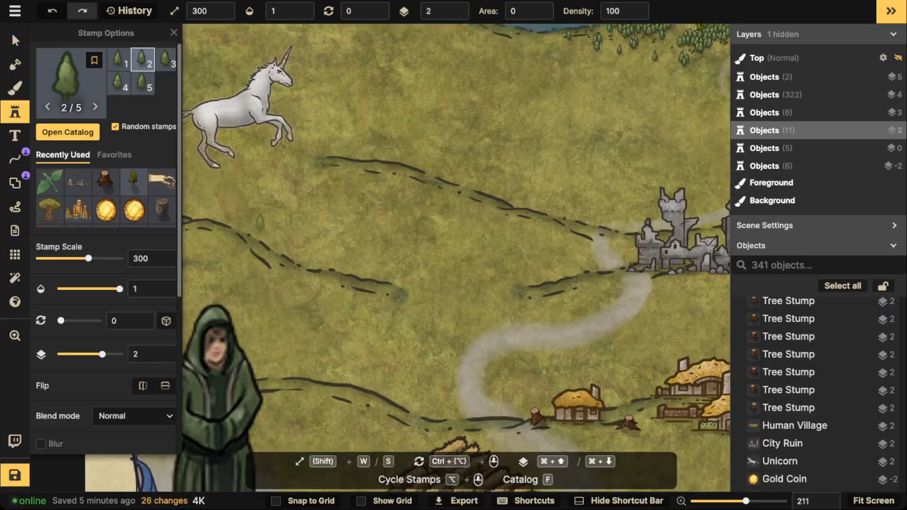
Step: Try stamping green conifers beneath the unicorn's hind hooves on layer 2
{"action": "scroll", "coordinate": [261, 222], "scroll_direction": "up", "scroll_amount": 3}
{"action": "scroll", "coordinate": [259, 163], "scroll_direction": "down", "scroll_amount": 5}
{"action": "left_click_drag", "start_coordinate": [553, 111], "coordinate": [368, 282]}
{"action": "scroll", "coordinate": [368, 282], "scroll_direction": "up", "scroll_amount": 3}
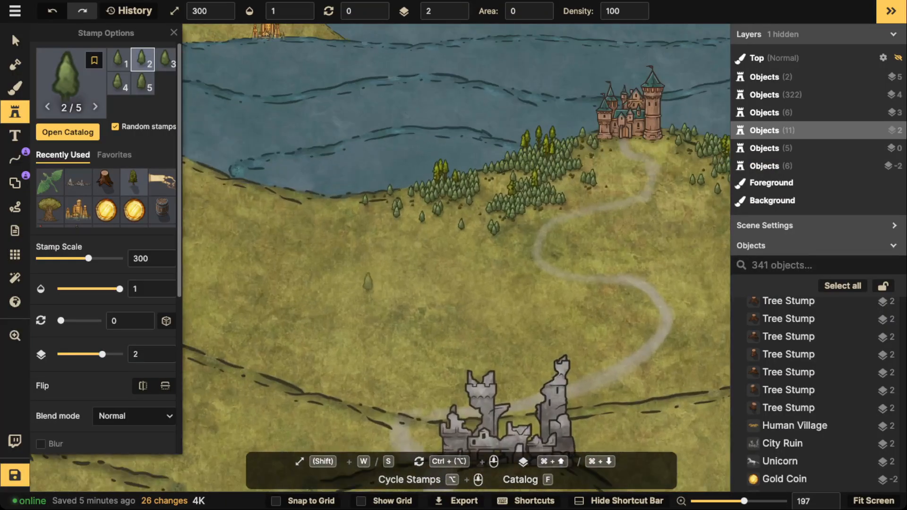
{"action": "scroll", "coordinate": [368, 282], "scroll_direction": "up", "scroll_amount": 5}
{"action": "scroll", "coordinate": [407, 203], "scroll_direction": "down", "scroll_amount": 5}
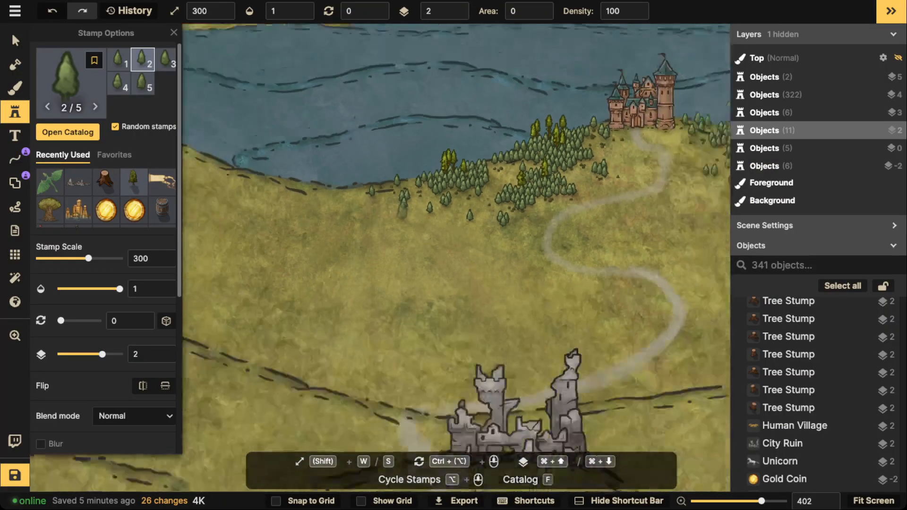
{"action": "left_click_drag", "start_coordinate": [405, 213], "coordinate": [644, 186]}
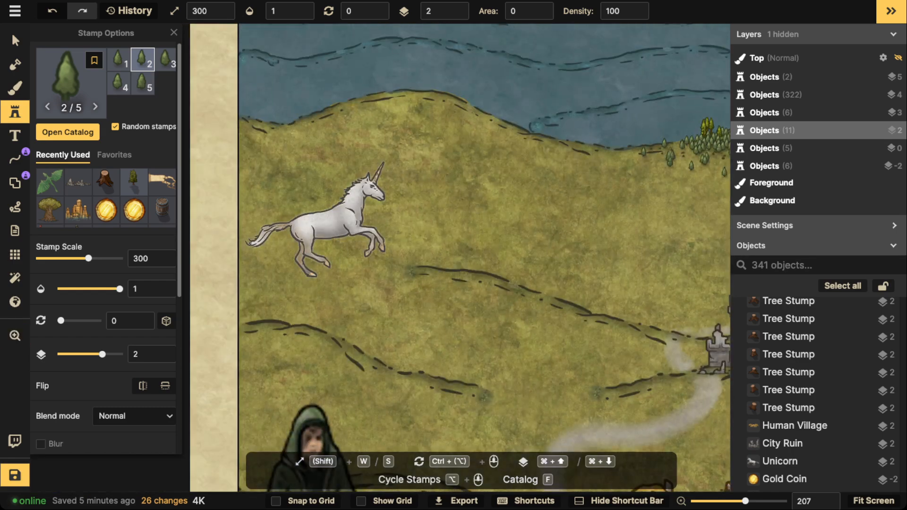
{"action": "left_click_drag", "start_coordinate": [308, 275], "coordinate": [317, 277]}
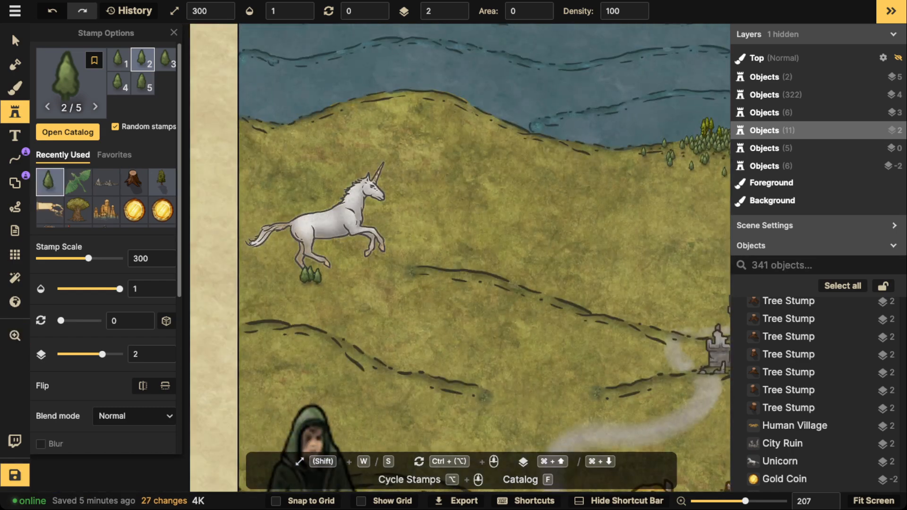
{"action": "key", "text": "super+z"}
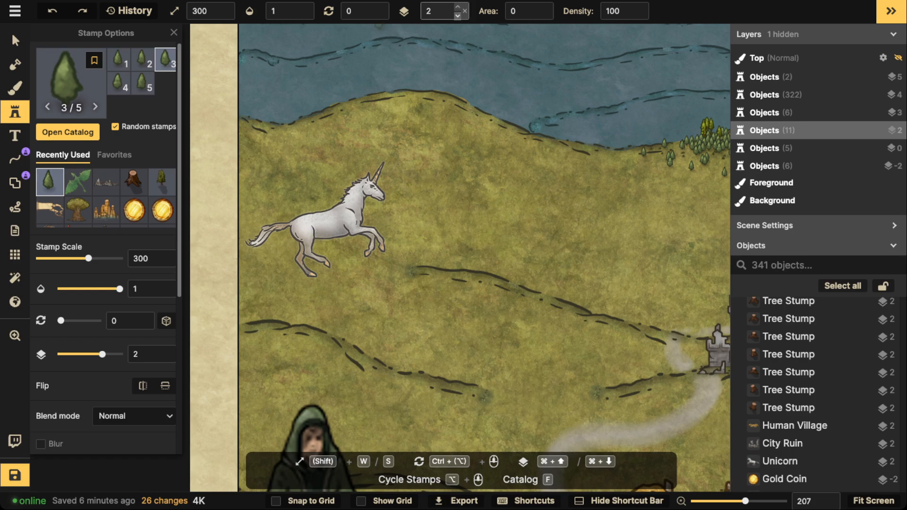
Step: Set the stamp layer to 1 and paint a conifer forest behind and around the unicorn, plus a small patch on the western shoreline
{"action": "left_click", "coordinate": [457, 16]}
{"action": "left_click_drag", "start_coordinate": [285, 214], "coordinate": [306, 206]}
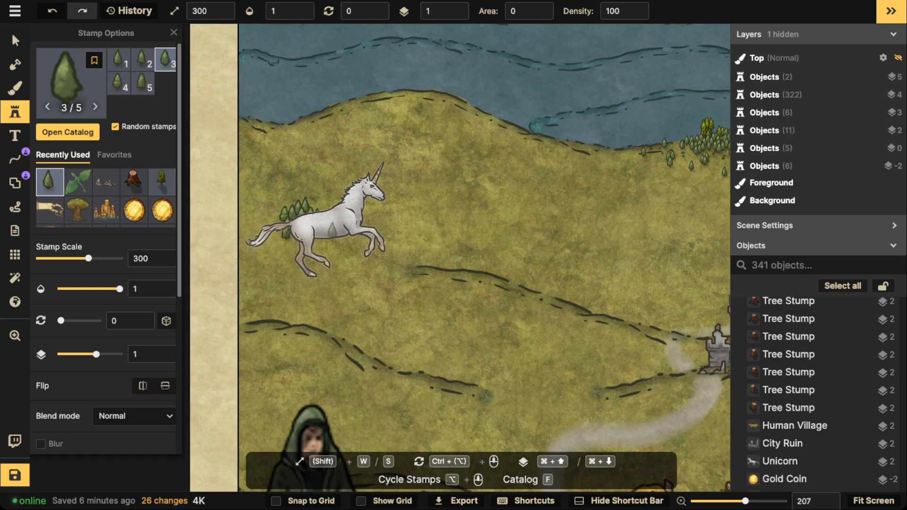
{"action": "left_click_drag", "start_coordinate": [371, 221], "coordinate": [397, 228]}
{"action": "mouse_move", "coordinate": [326, 198]}
{"action": "left_mouse_down"}
{"action": "mouse_move", "coordinate": [262, 215]}
{"action": "mouse_move", "coordinate": [251, 226]}
{"action": "mouse_move", "coordinate": [283, 241]}
{"action": "left_mouse_up"}
{"action": "left_click_drag", "start_coordinate": [373, 186], "coordinate": [430, 212]}
{"action": "mouse_move", "coordinate": [359, 175]}
{"action": "left_mouse_down"}
{"action": "mouse_move", "coordinate": [251, 187]}
{"action": "mouse_move", "coordinate": [240, 179]}
{"action": "mouse_move", "coordinate": [245, 205]}
{"action": "mouse_move", "coordinate": [307, 190]}
{"action": "mouse_move", "coordinate": [387, 192]}
{"action": "left_mouse_up"}
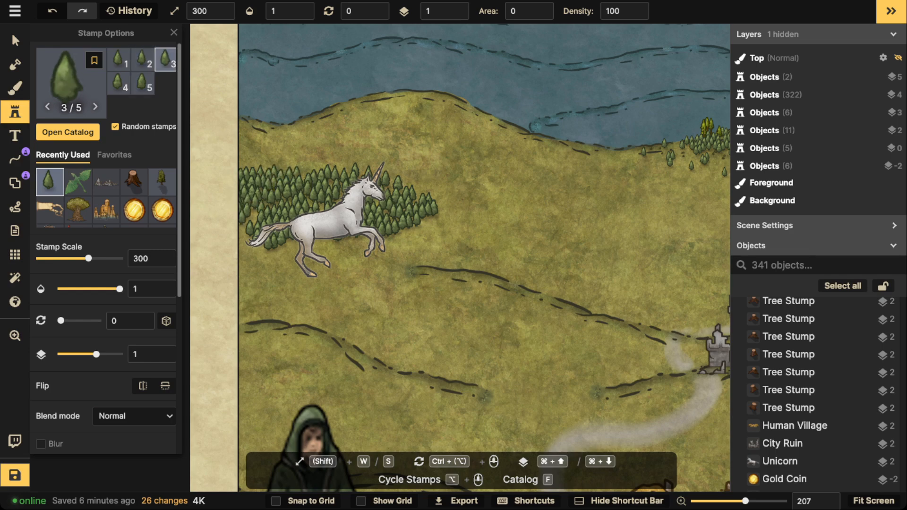
{"action": "mouse_move", "coordinate": [257, 242]}
{"action": "left_mouse_down"}
{"action": "mouse_move", "coordinate": [255, 274]}
{"action": "mouse_move", "coordinate": [292, 282]}
{"action": "left_mouse_up"}
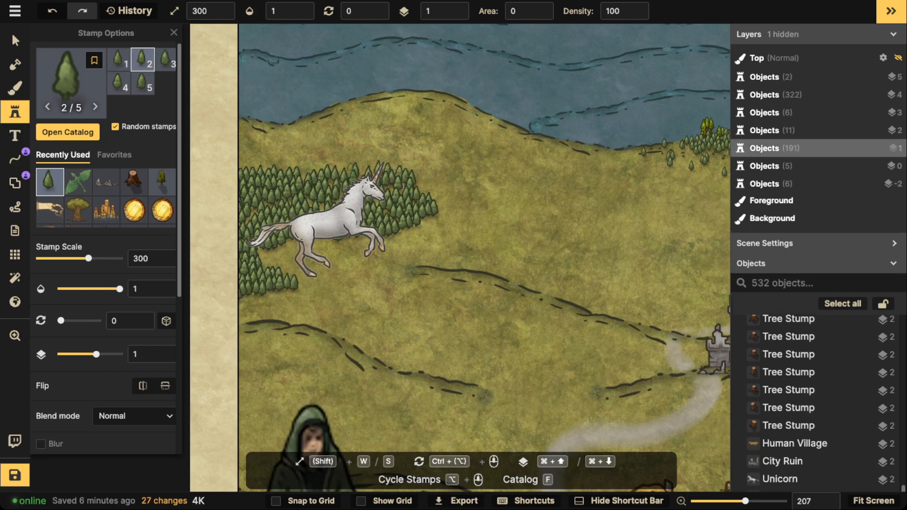
{"action": "left_click_drag", "start_coordinate": [361, 167], "coordinate": [299, 163]}
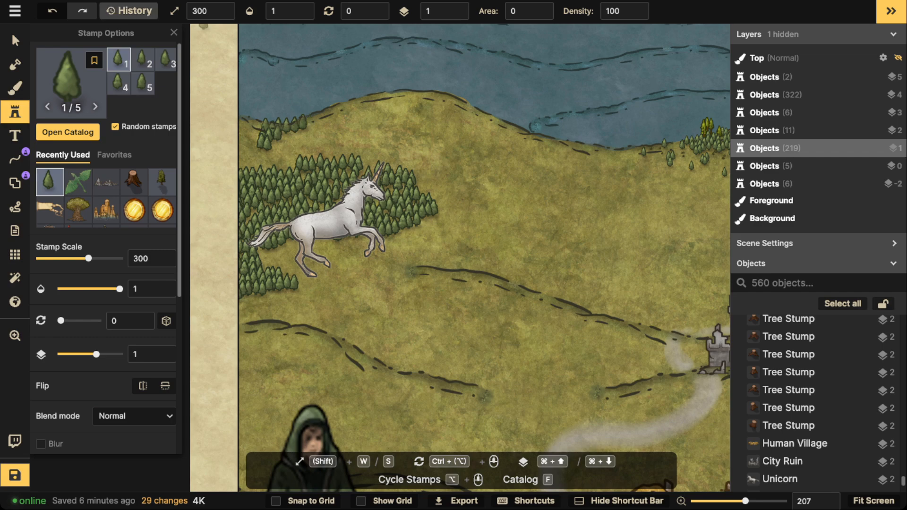
Step: Move the ridgeline along the northern hill's shore down to layer -2
{"action": "left_click", "coordinate": [15, 41]}
{"action": "left_click", "coordinate": [340, 101]}
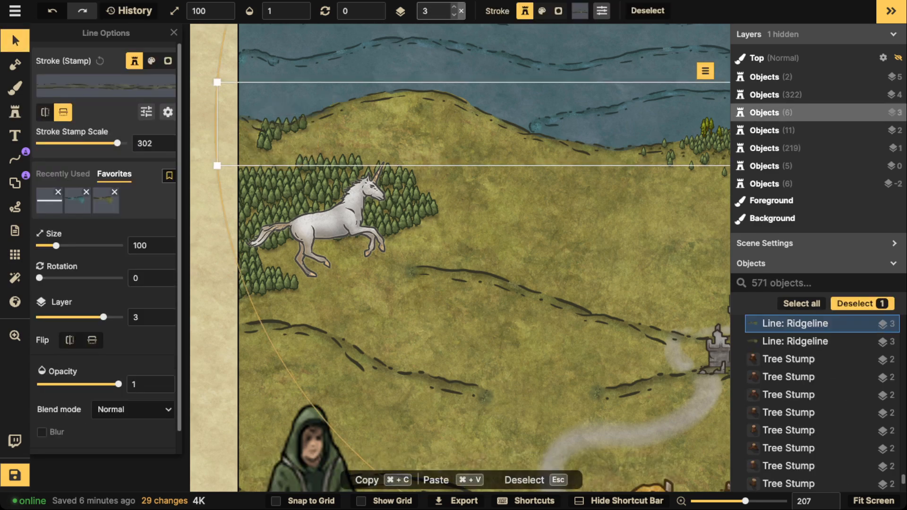
{"action": "left_click", "coordinate": [454, 14]}
{"action": "left_click", "coordinate": [454, 15]}
{"action": "left_click", "coordinate": [454, 14]}
{"action": "left_click", "coordinate": [454, 14]}
{"action": "left_click", "coordinate": [453, 14]}
{"action": "scroll", "coordinate": [452, 129], "scroll_direction": "down", "scroll_amount": 4}
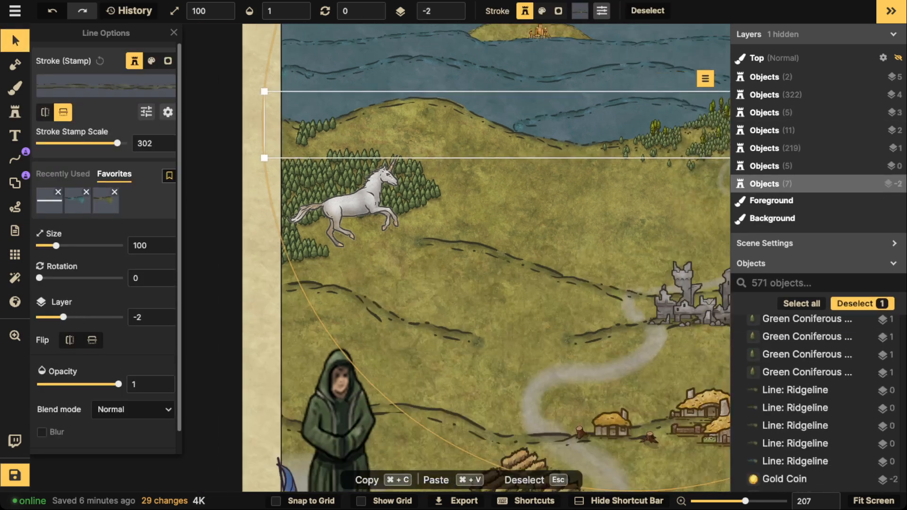
Step: Stamp a conifer at the western shoreline's edge and small conifer clusters below and in front of the unicorn
{"action": "left_click_drag", "start_coordinate": [451, 130], "coordinate": [341, 136]}
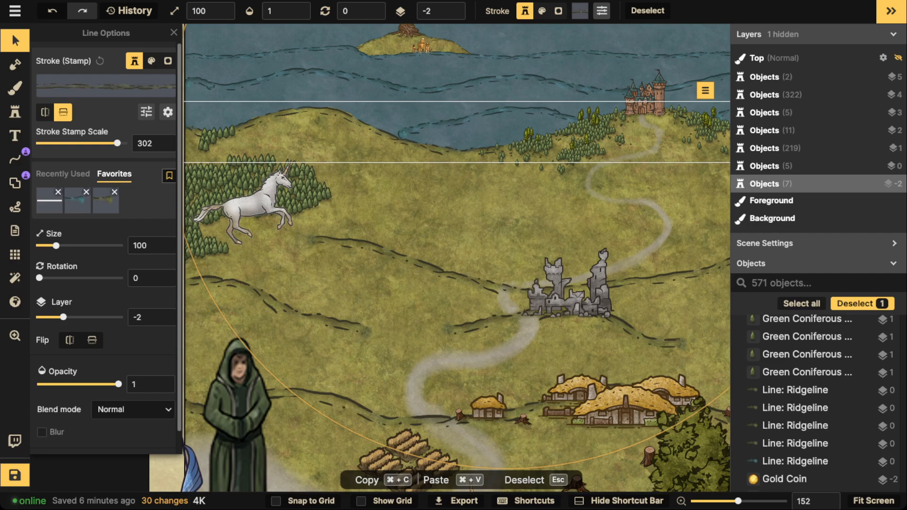
{"action": "scroll", "coordinate": [341, 136], "scroll_direction": "down", "scroll_amount": 2}
{"action": "left_click_drag", "start_coordinate": [341, 136], "coordinate": [395, 141]}
{"action": "scroll", "coordinate": [285, 154], "scroll_direction": "up", "scroll_amount": 5}
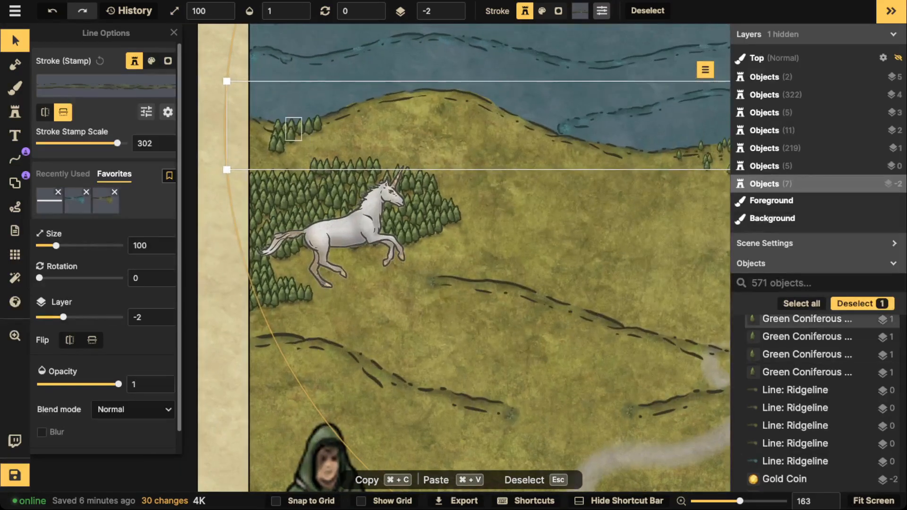
{"action": "left_click", "coordinate": [279, 130]}
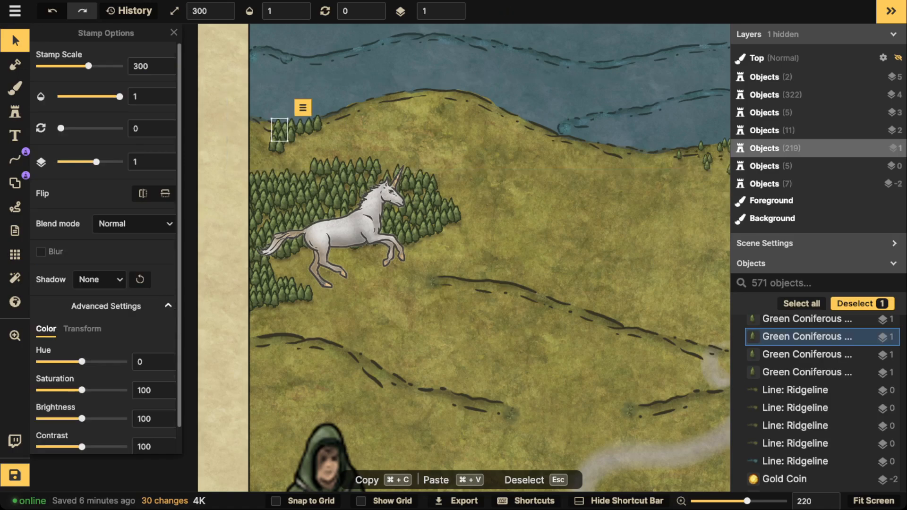
{"action": "key", "text": "4"}
{"action": "left_click", "coordinate": [261, 121]}
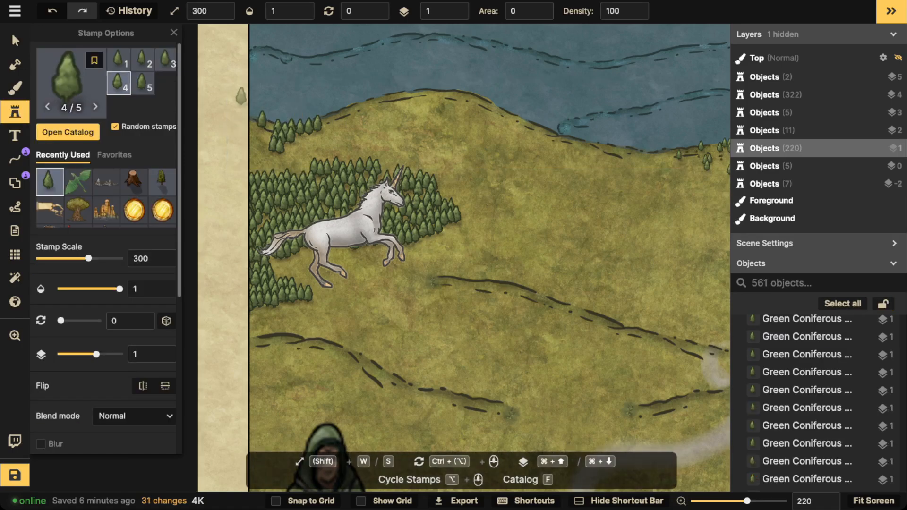
{"action": "left_click", "coordinate": [312, 316]}
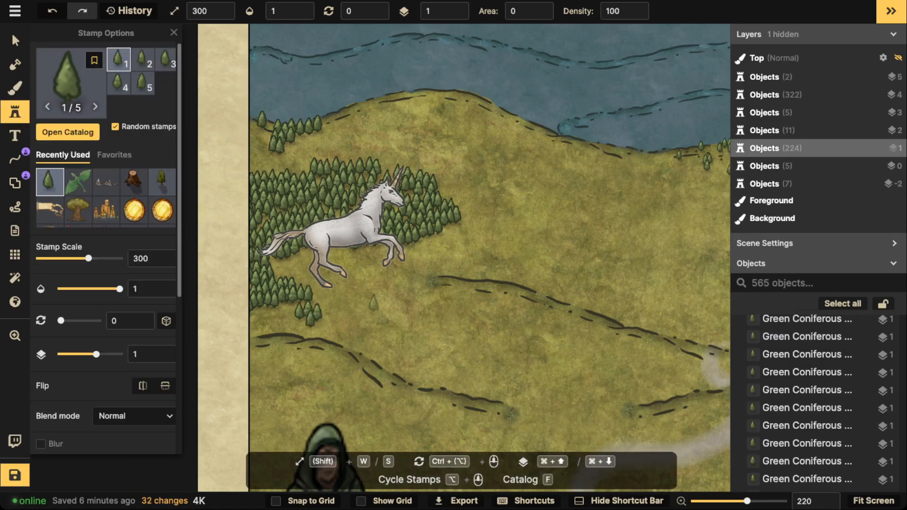
{"action": "left_click", "coordinate": [376, 307]}
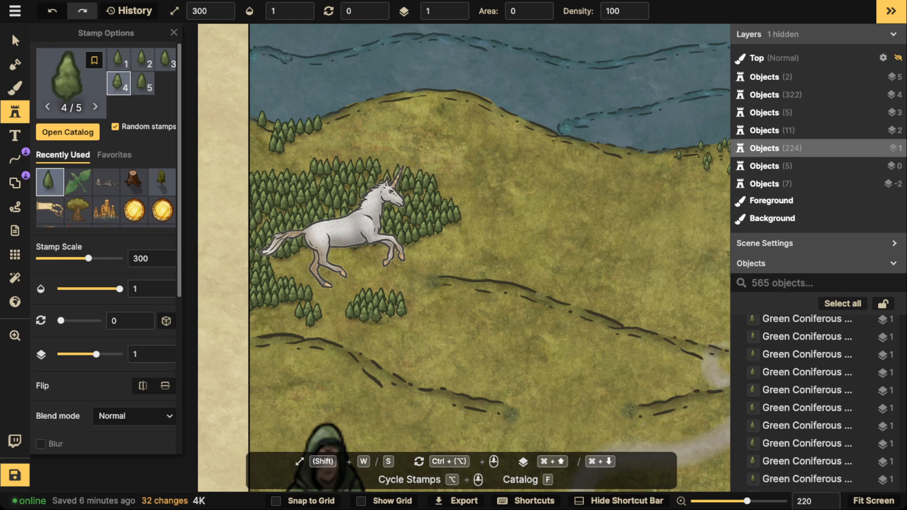
{"action": "mouse_move", "coordinate": [452, 258]}
{"action": "left_mouse_down"}
{"action": "mouse_move", "coordinate": [462, 265]}
{"action": "mouse_move", "coordinate": [436, 281]}
{"action": "left_mouse_up"}
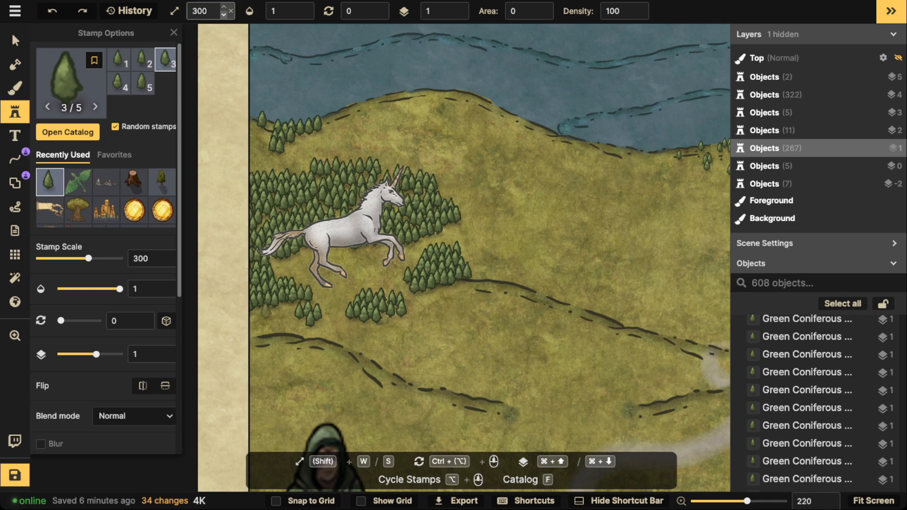
Step: Set the stamp scale to 420 and stamp a row of larger conifers along the ridge southwest of the unicorn
{"action": "left_click", "coordinate": [231, 11]}
{"action": "left_click", "coordinate": [224, 6]}
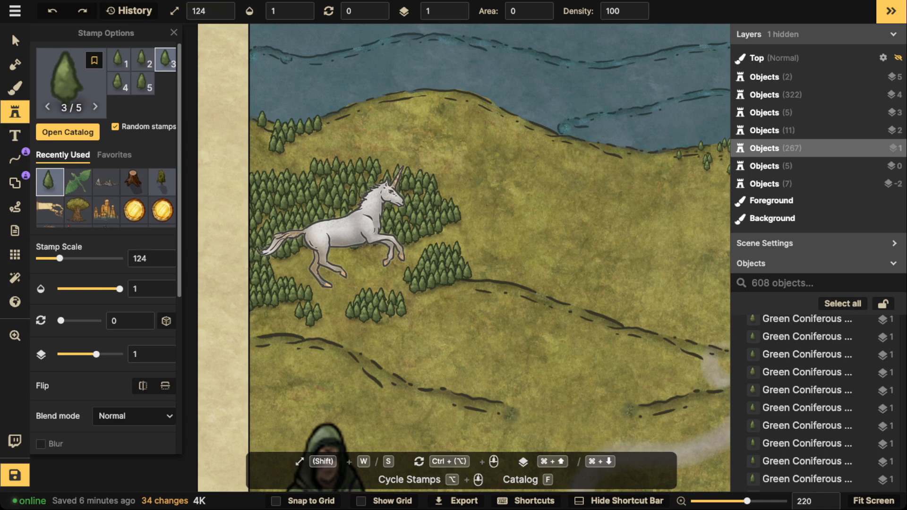
{"action": "left_click", "coordinate": [207, 11]}
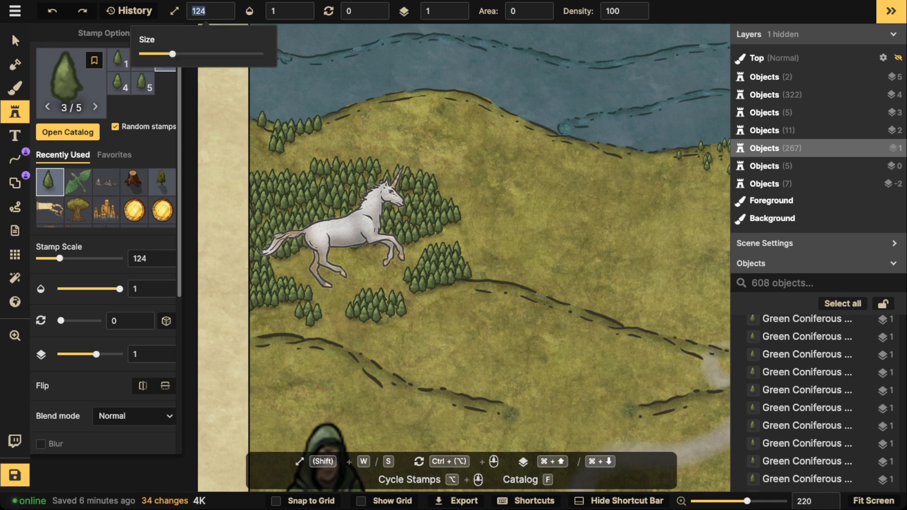
{"action": "left_click_drag", "start_coordinate": [172, 54], "coordinate": [195, 54]}
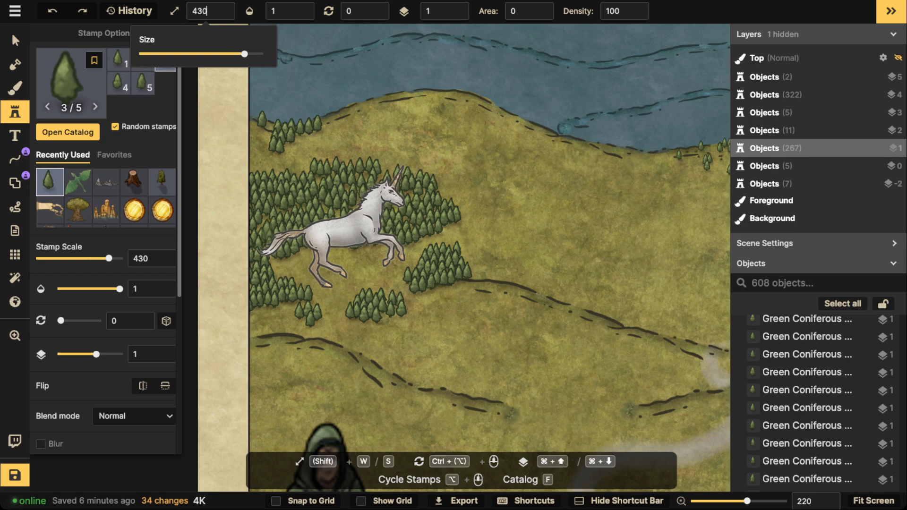
{"action": "scroll", "coordinate": [349, 132], "scroll_direction": "up", "scroll_amount": 3}
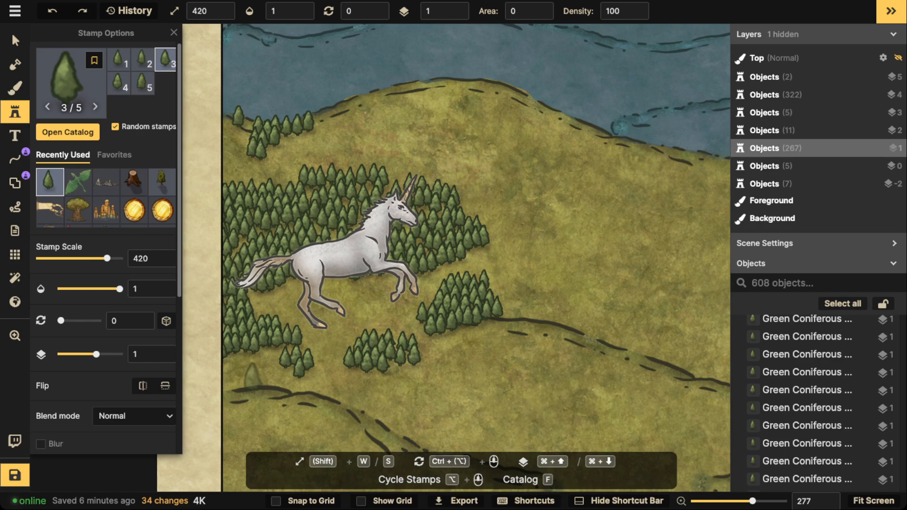
{"action": "left_click", "coordinate": [240, 378]}
{"action": "left_click", "coordinate": [256, 379]}
{"action": "left_click", "coordinate": [266, 377]}
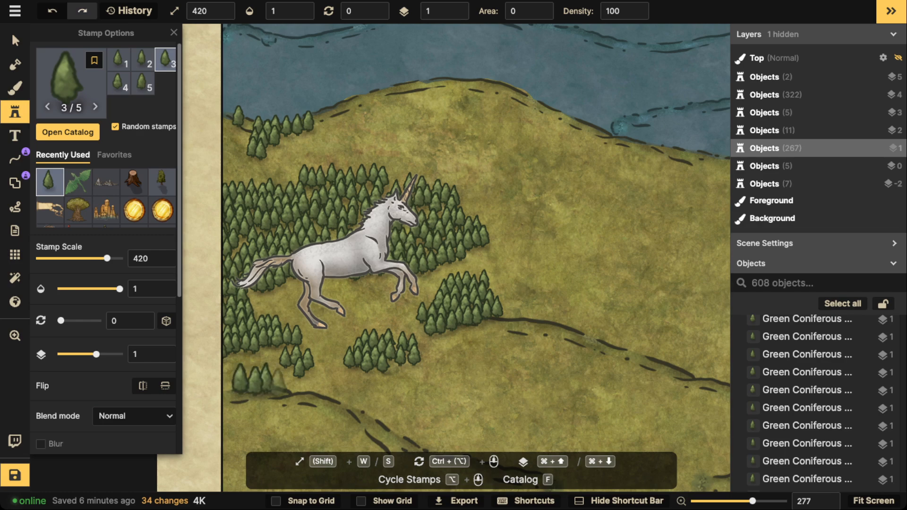
{"action": "left_click", "coordinate": [278, 383]}
{"action": "left_click", "coordinate": [291, 381]}
{"action": "left_click", "coordinate": [302, 388]}
{"action": "left_click", "coordinate": [232, 391]}
{"action": "left_click", "coordinate": [312, 390]}
{"action": "left_click", "coordinate": [324, 390]}
{"action": "left_click", "coordinate": [346, 391]}
{"action": "left_click", "coordinate": [357, 399]}
{"action": "left_click", "coordinate": [326, 406]}
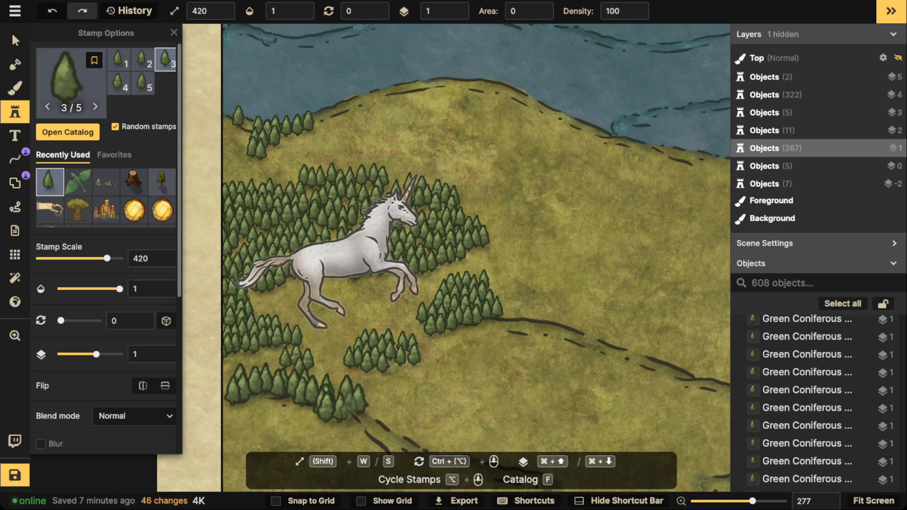
{"action": "left_click", "coordinate": [363, 427]}
{"action": "left_click", "coordinate": [377, 429]}
Step: Stamp a second row of larger conifers in front of the first, extending it eastward along the same ridge
{"action": "key", "text": "space"}
{"action": "left_click_drag", "start_coordinate": [461, 362], "coordinate": [475, 247]}
{"action": "left_click", "coordinate": [301, 302]}
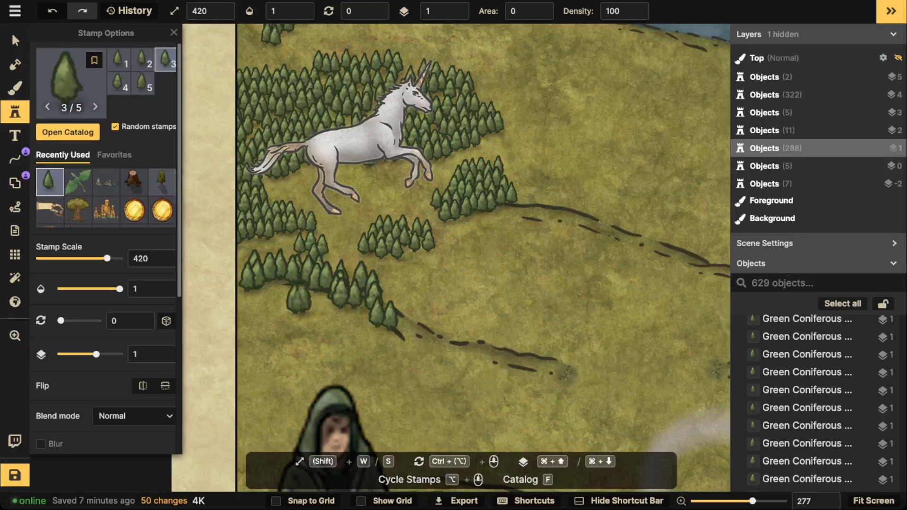
{"action": "left_click", "coordinate": [274, 301]}
{"action": "left_click", "coordinate": [289, 300]}
{"action": "left_click", "coordinate": [325, 296]}
{"action": "left_click", "coordinate": [343, 300]}
{"action": "left_click", "coordinate": [364, 300]}
{"action": "left_click", "coordinate": [404, 314]}
{"action": "left_click", "coordinate": [424, 319]}
{"action": "left_click", "coordinate": [431, 328]}
{"action": "left_click", "coordinate": [396, 325]}
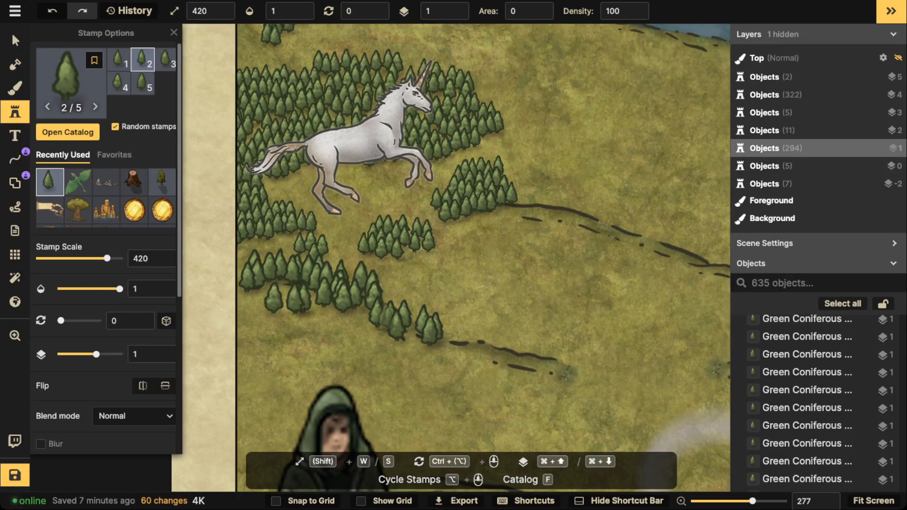
{"action": "left_click", "coordinate": [339, 302]}
{"action": "left_click", "coordinate": [294, 305]}
{"action": "left_click", "coordinate": [247, 316]}
{"action": "left_click", "coordinate": [281, 334]}
Step: Select only the conifers on the northwestern shoreline, without the ridgeline, and set their scale to 222
{"action": "key", "text": "space"}
{"action": "left_click_drag", "start_coordinate": [357, 125], "coordinate": [358, 324]}
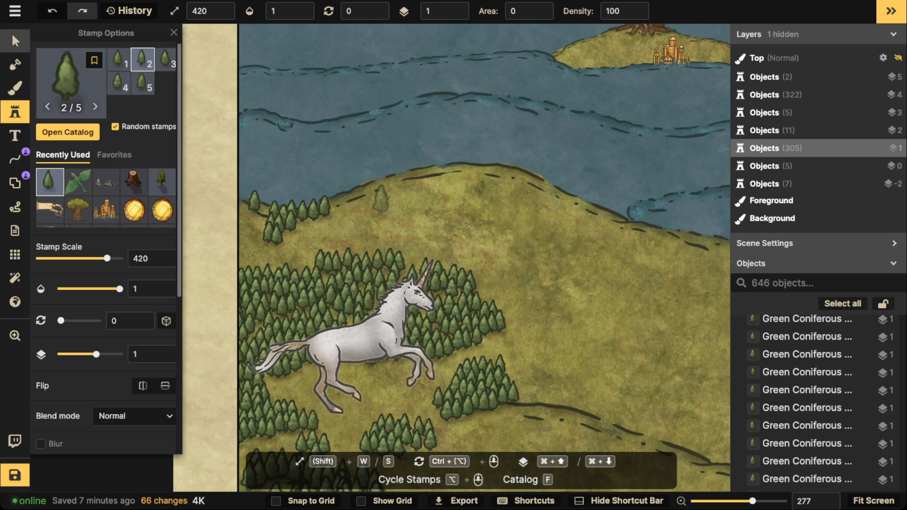
{"action": "left_click", "coordinate": [15, 41]}
{"action": "left_click_drag", "start_coordinate": [325, 235], "coordinate": [324, 235]}
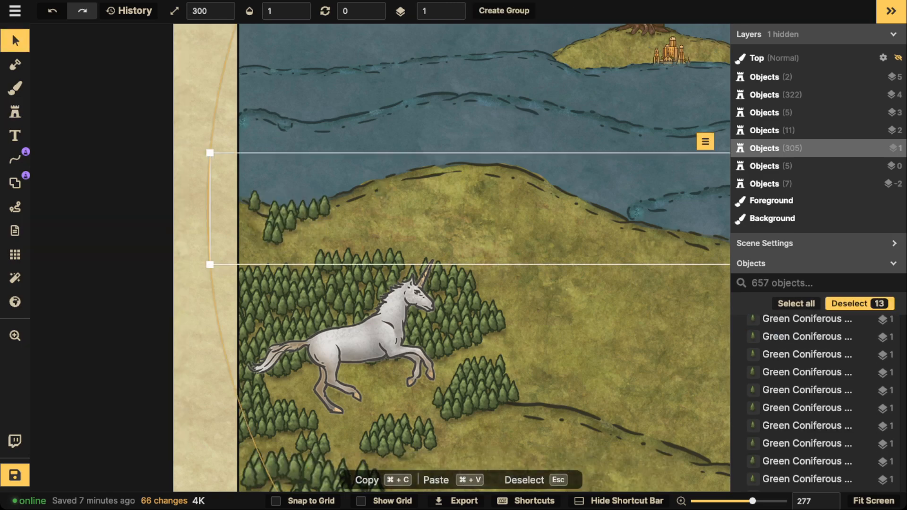
{"action": "left_click", "coordinate": [347, 222], "text": "shift"}
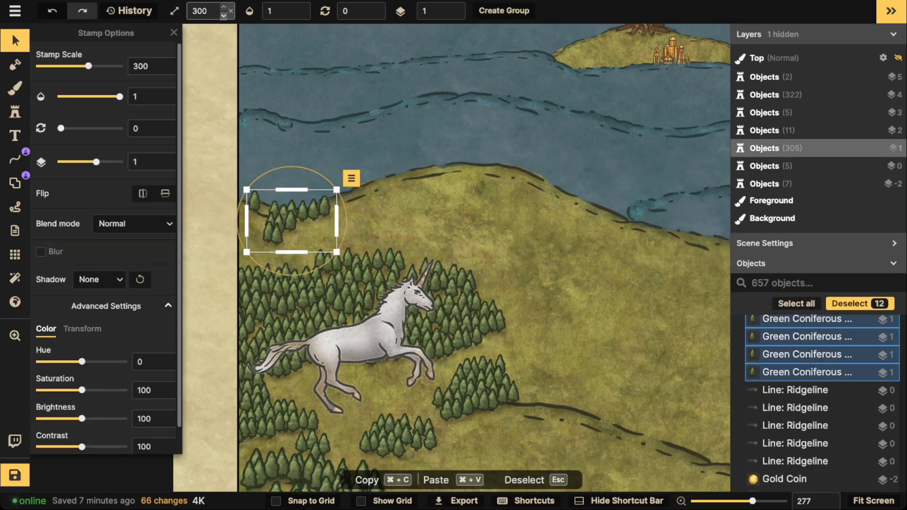
{"action": "left_click", "coordinate": [224, 16]}
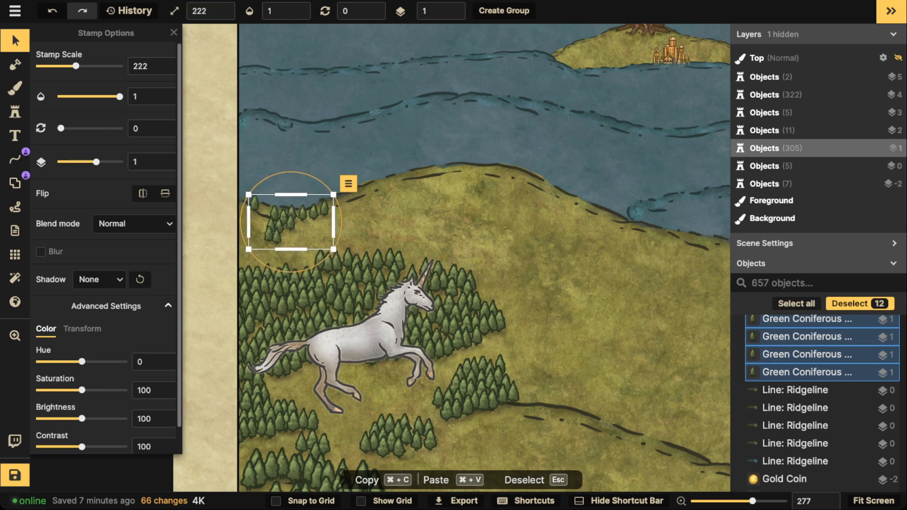
Step: Stamp small scale-222 conifers along the northern hill's shoreline from the map's western edge up to the hilltop
{"action": "left_click", "coordinate": [15, 111]}
{"action": "left_click", "coordinate": [262, 209]}
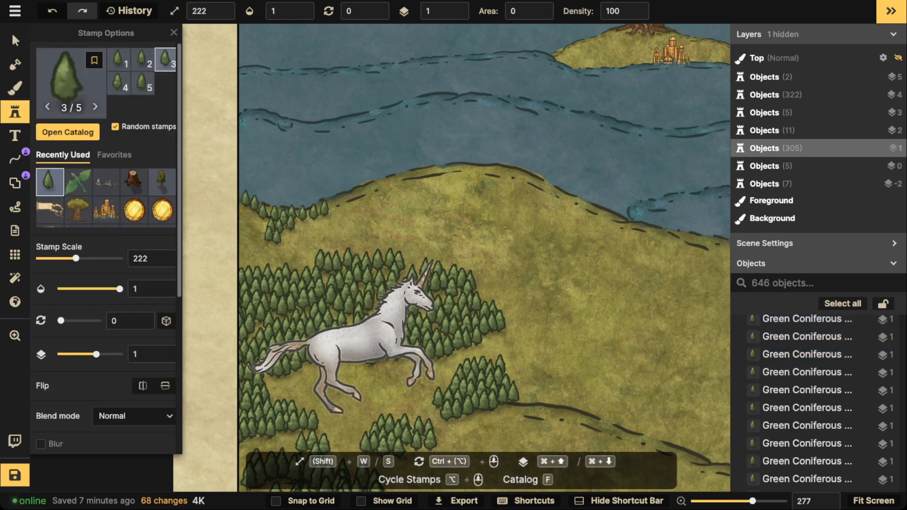
{"action": "left_click_drag", "start_coordinate": [350, 188], "coordinate": [374, 184]}
{"action": "left_click", "coordinate": [333, 194]}
{"action": "left_click", "coordinate": [340, 193]}
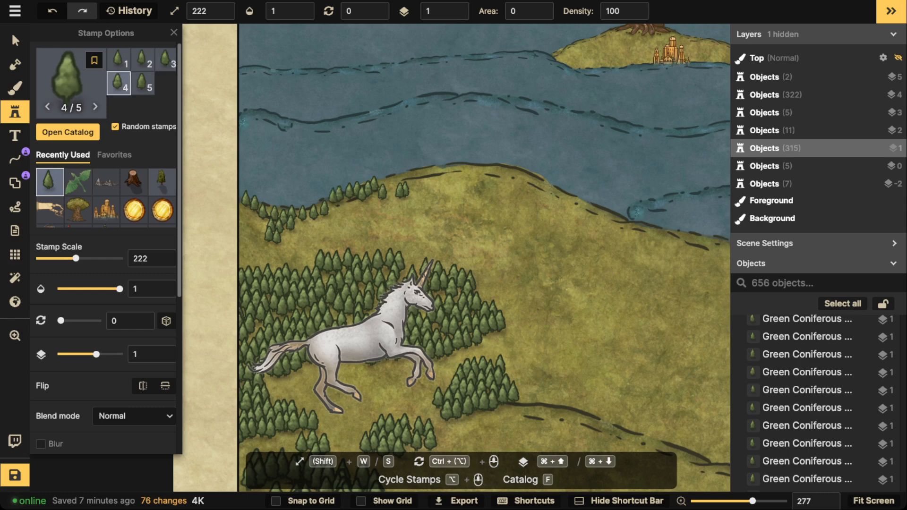
{"action": "left_click", "coordinate": [348, 191]}
{"action": "left_click", "coordinate": [434, 166]}
{"action": "left_click", "coordinate": [447, 167]}
{"action": "left_click", "coordinate": [454, 170]}
{"action": "left_click", "coordinate": [430, 175]}
Step: Scatter small conifers across the hillside between the northern shoreline and the unicorn's forest, filling in towards the western edge
{"action": "left_click", "coordinate": [362, 215]}
{"action": "left_click", "coordinate": [378, 213]}
{"action": "left_click", "coordinate": [388, 216]}
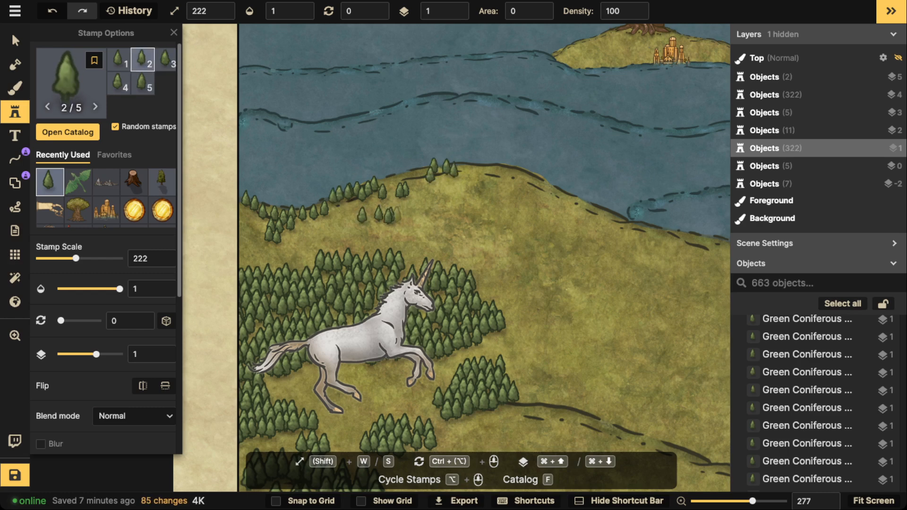
{"action": "left_click", "coordinate": [437, 227]}
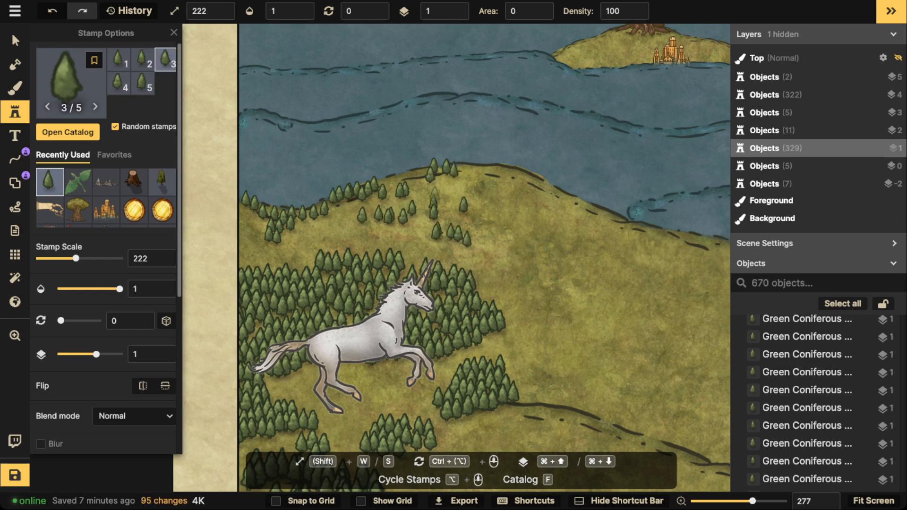
{"action": "left_click", "coordinate": [345, 216]}
{"action": "left_click", "coordinate": [333, 217]}
{"action": "left_click", "coordinate": [323, 214]}
{"action": "left_click", "coordinate": [258, 217]}
{"action": "left_click", "coordinate": [249, 223]}
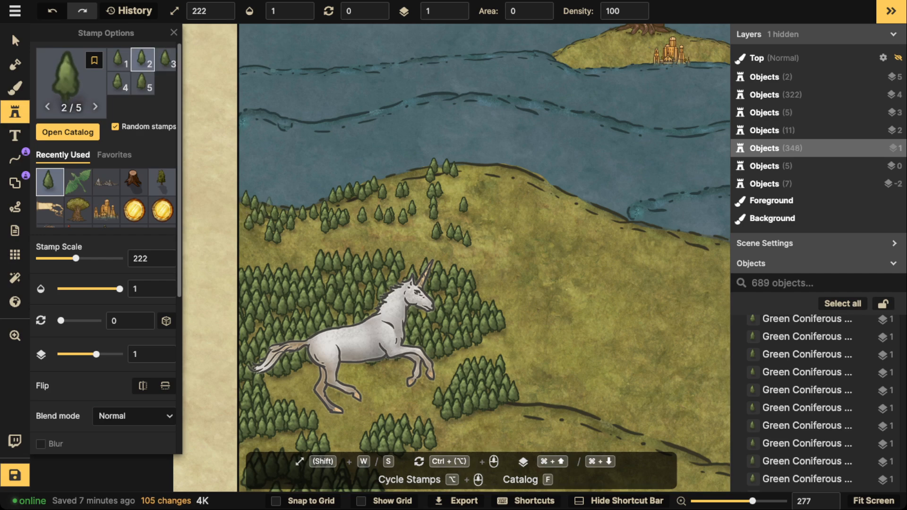
Step: Move the lone conifer at the front of the southwestern ridge slightly east, closer beneath its neighbouring trees
{"action": "scroll", "coordinate": [473, 260], "scroll_direction": "down", "scroll_amount": 6}
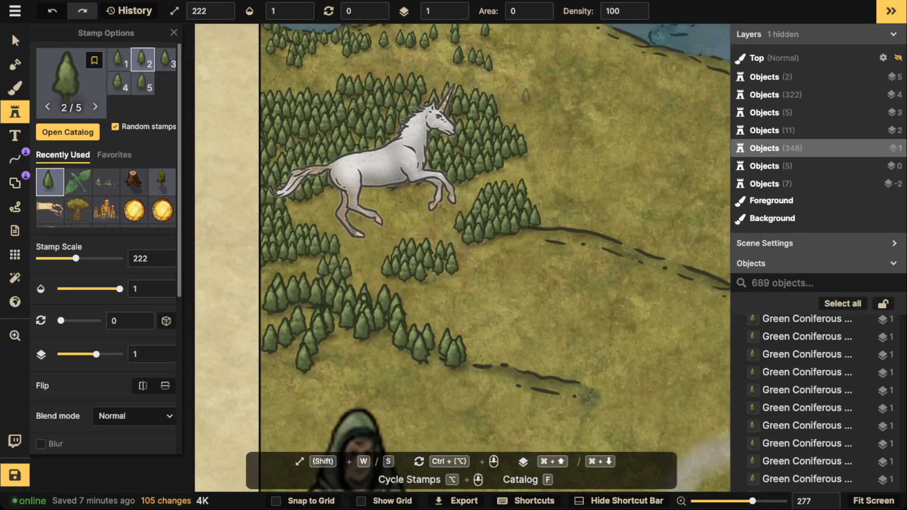
{"action": "left_click", "coordinate": [15, 41]}
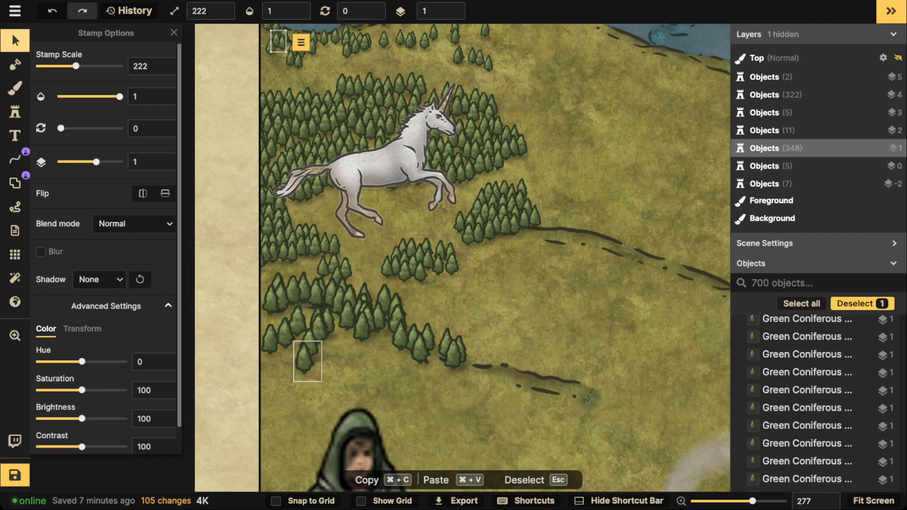
{"action": "left_click_drag", "start_coordinate": [305, 358], "coordinate": [343, 346]}
{"action": "left_click", "coordinate": [325, 41]}
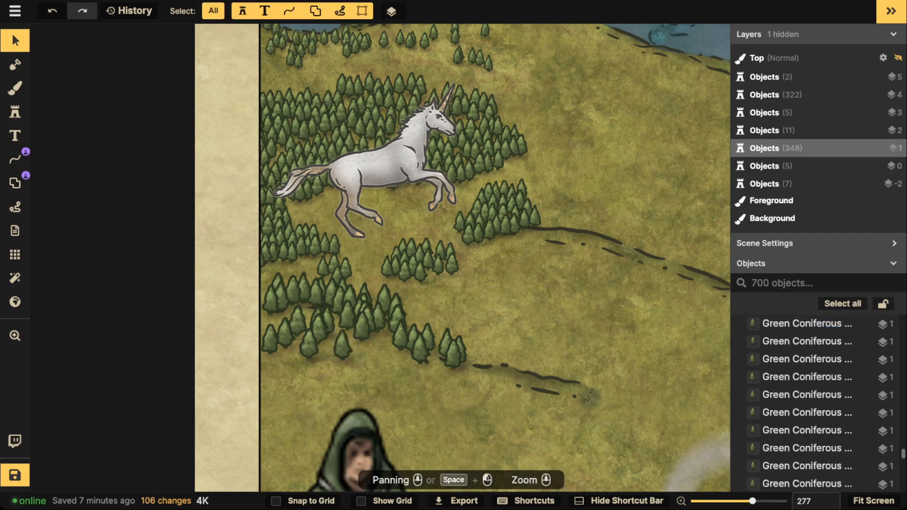
{"action": "left_click", "coordinate": [315, 40]}
Step: Search the Fantasy World stamp catalog for "TREE"
{"action": "left_click", "coordinate": [15, 112]}
{"action": "left_click", "coordinate": [69, 132]}
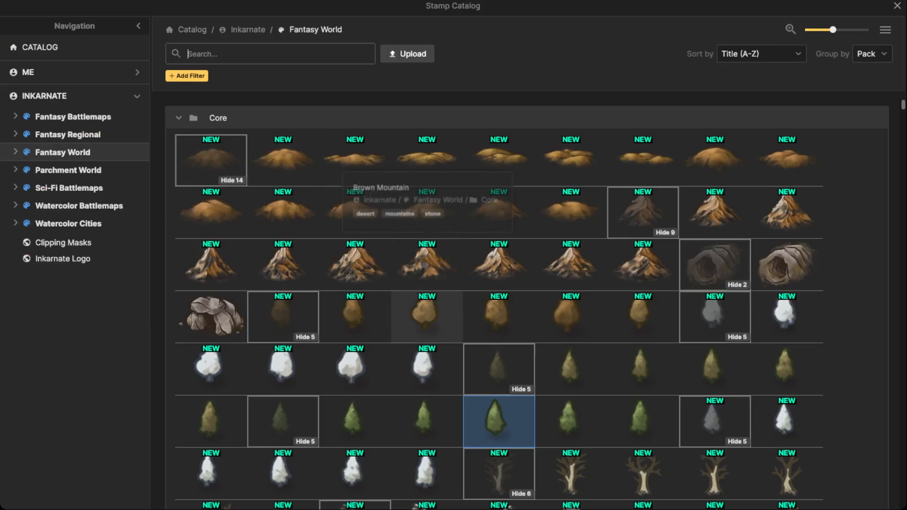
{"action": "scroll", "coordinate": [527, 302], "scroll_direction": "down", "scroll_amount": 5}
{"action": "scroll", "coordinate": [527, 304], "scroll_direction": "down", "scroll_amount": 20}
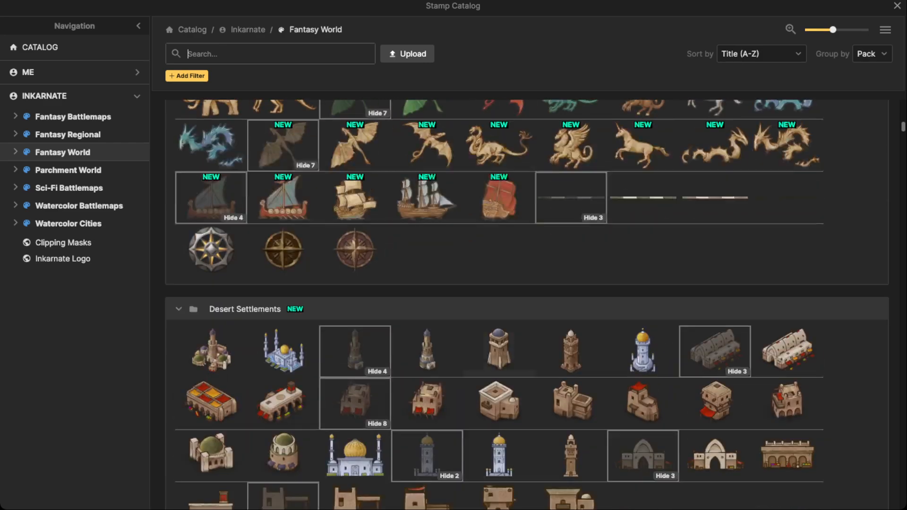
{"action": "scroll", "coordinate": [527, 305], "scroll_direction": "down", "scroll_amount": 10}
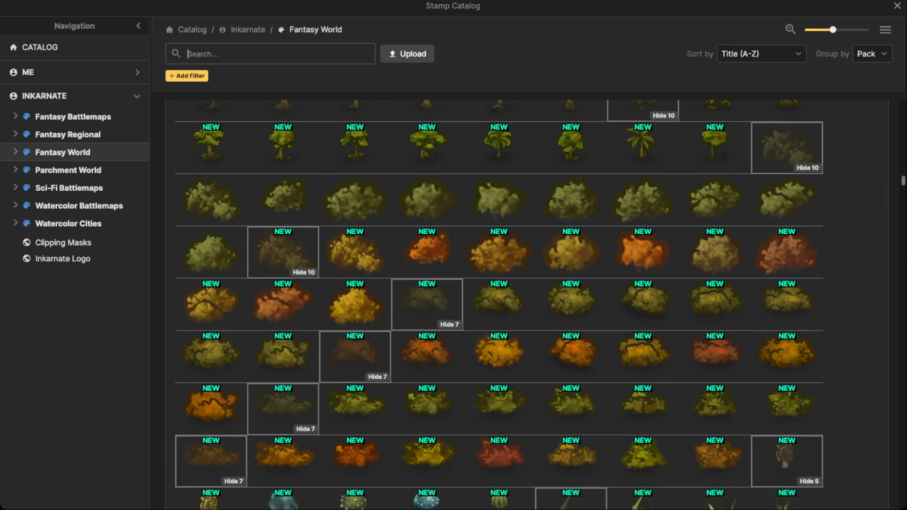
{"action": "type", "text": "TREE"}
{"action": "key", "text": "Return"}
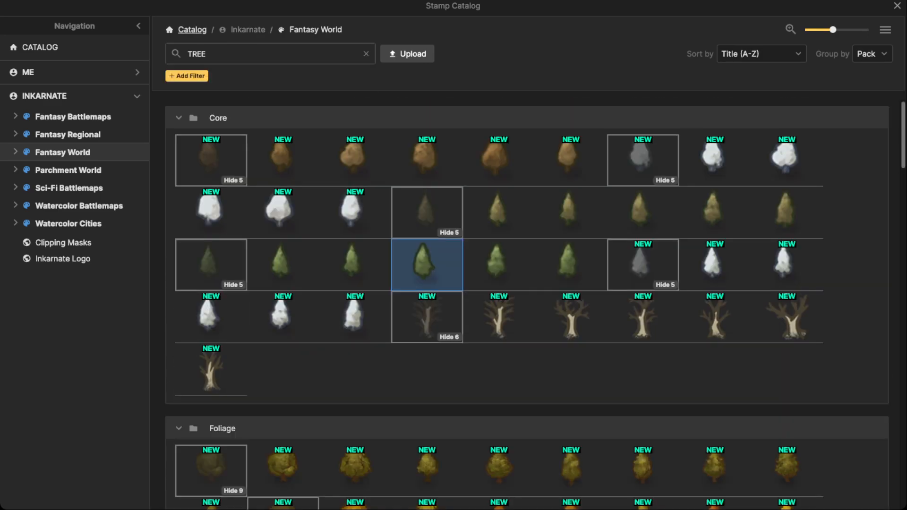
Step: Choose the green Lush Sequoia stamp from the Simple Foliage pack
{"action": "scroll", "coordinate": [527, 305], "scroll_direction": "down", "scroll_amount": 10}
{"action": "scroll", "coordinate": [526, 305], "scroll_direction": "down", "scroll_amount": 10}
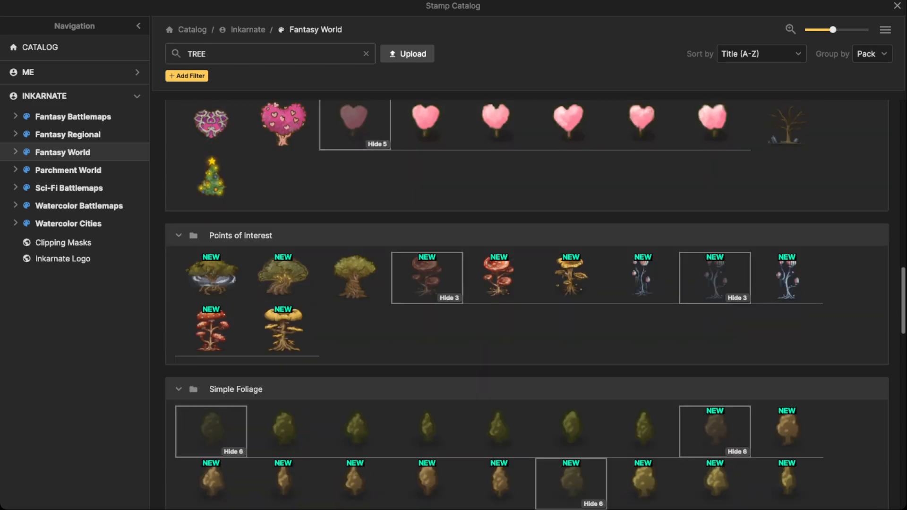
{"action": "scroll", "coordinate": [427, 340], "scroll_direction": "down", "scroll_amount": 5}
{"action": "scroll", "coordinate": [426, 340], "scroll_direction": "down", "scroll_amount": 5}
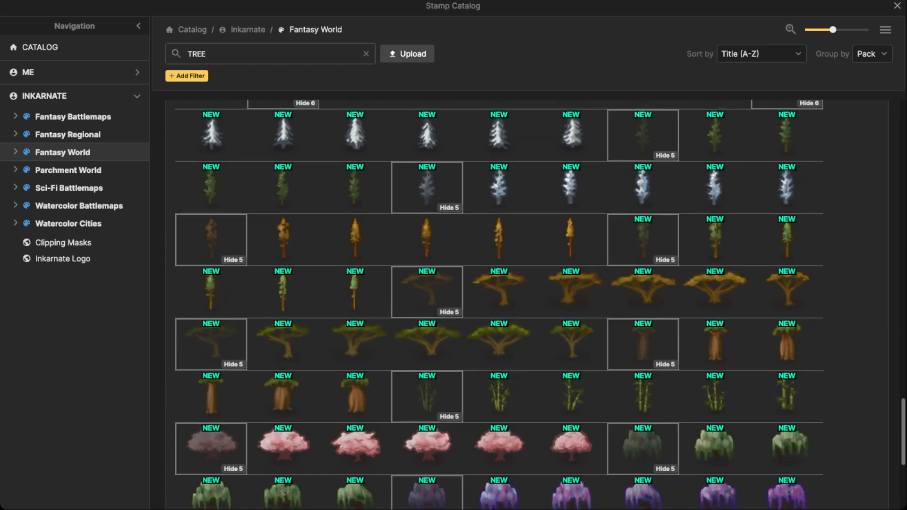
{"action": "scroll", "coordinate": [426, 340], "scroll_direction": "down", "scroll_amount": 2}
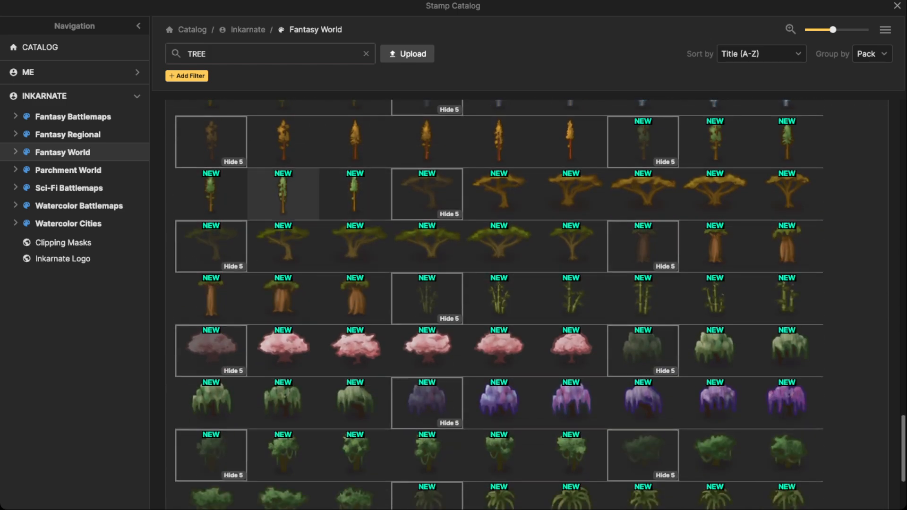
{"action": "left_click", "coordinate": [283, 194]}
Step: Stamp scale-222 sequoias singly and in a small cluster along the northern shoreline, from the map's western edge to the hilltop
{"action": "scroll", "coordinate": [331, 71], "scroll_direction": "up", "scroll_amount": 5}
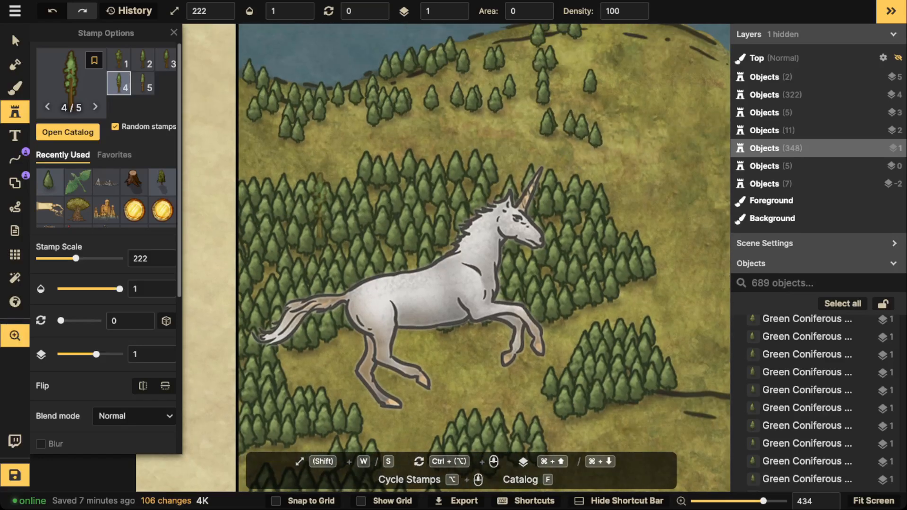
{"action": "left_click", "coordinate": [307, 62]}
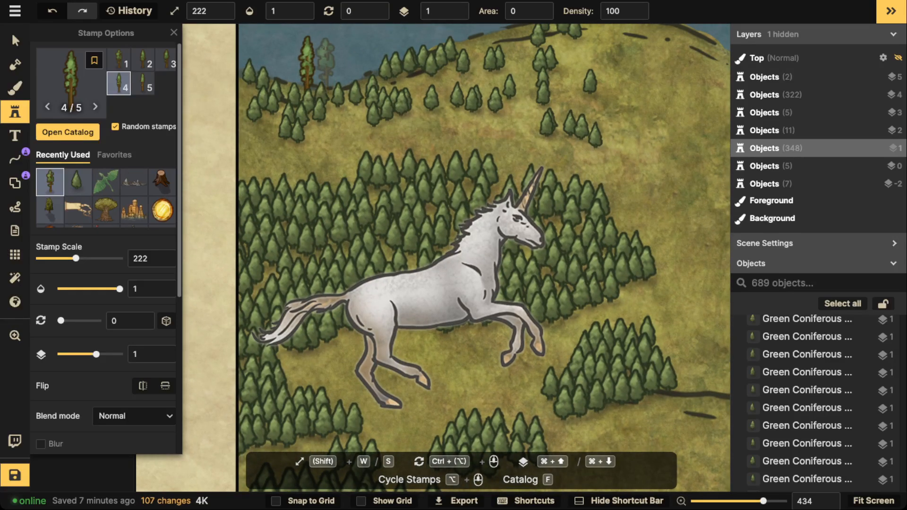
{"action": "left_click_drag", "start_coordinate": [421, 26], "coordinate": [415, 94]}
{"action": "left_click", "coordinate": [417, 97]}
{"action": "left_click", "coordinate": [438, 97]}
{"action": "left_click", "coordinate": [429, 107]}
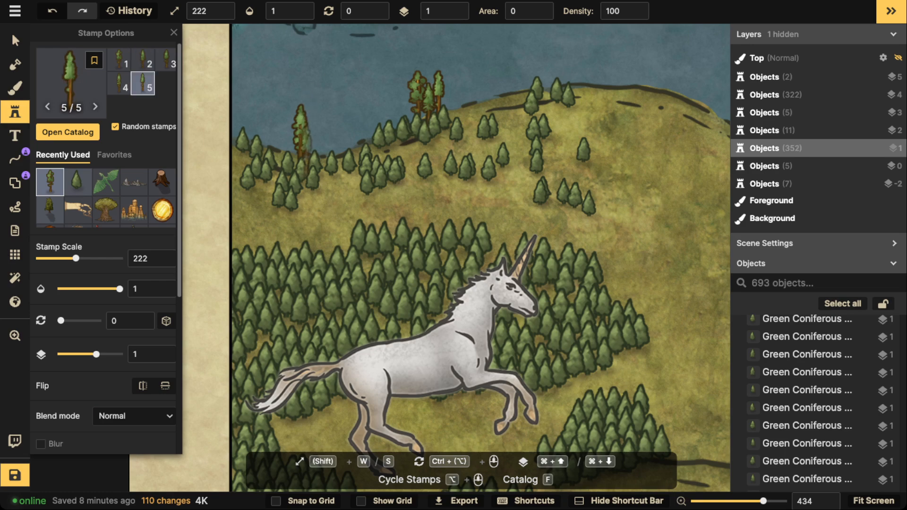
{"action": "left_click", "coordinate": [287, 152]}
{"action": "left_click", "coordinate": [258, 142]}
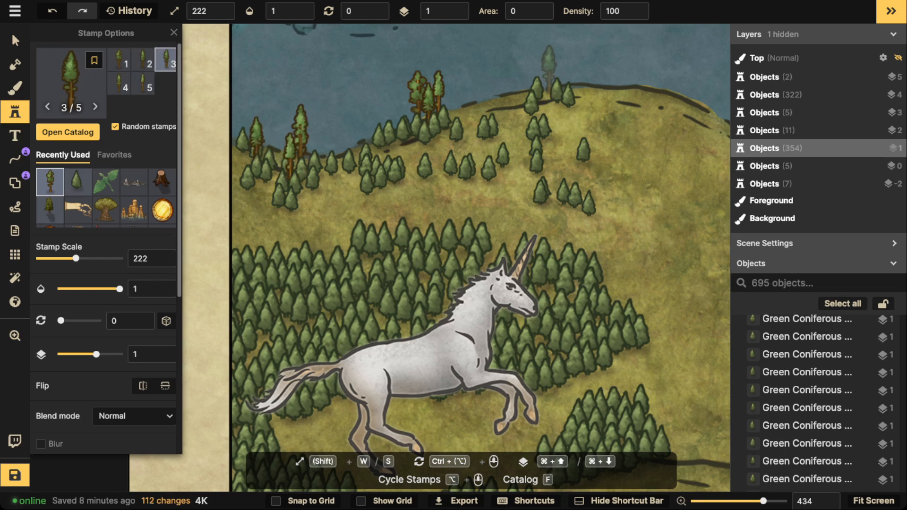
{"action": "left_click", "coordinate": [546, 70]}
Step: Set the stamp scale to 382 and scatter sequoias through the dense forest behind the unicorn
{"action": "scroll", "coordinate": [482, 109], "scroll_direction": "down", "scroll_amount": 2}
{"action": "scroll", "coordinate": [466, 206], "scroll_direction": "down", "scroll_amount": 2}
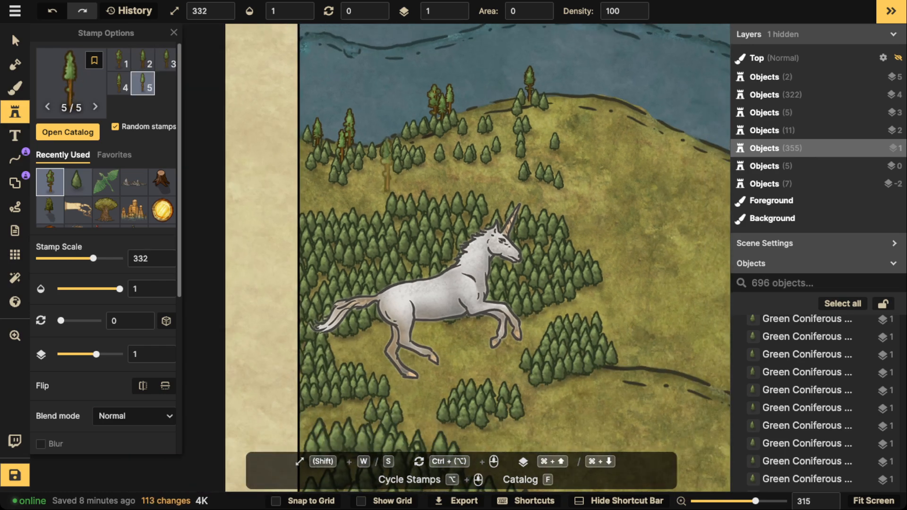
{"action": "key", "text": "w"}
{"action": "key", "text": "w"}
{"action": "left_click", "coordinate": [354, 216]}
{"action": "left_click", "coordinate": [371, 212]}
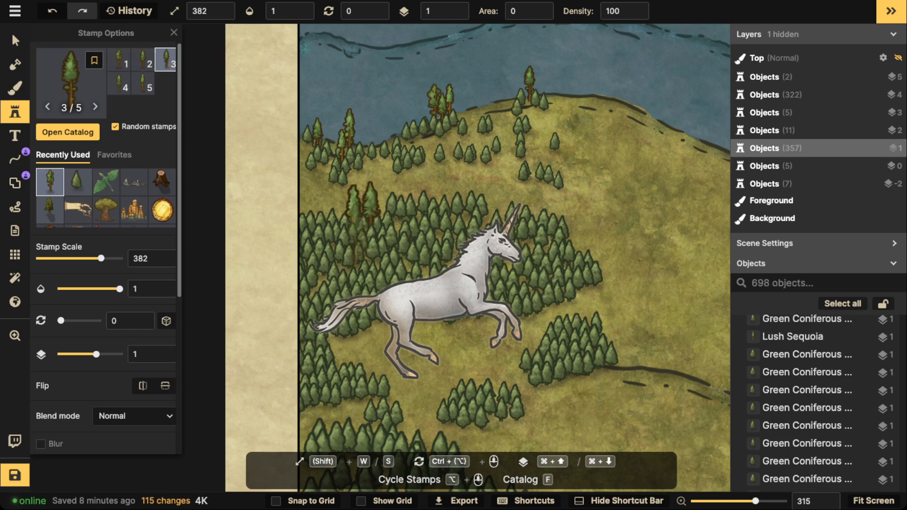
{"action": "left_click", "coordinate": [432, 217]}
{"action": "left_click", "coordinate": [542, 238]}
{"action": "left_click", "coordinate": [496, 246]}
{"action": "left_click", "coordinate": [330, 238]}
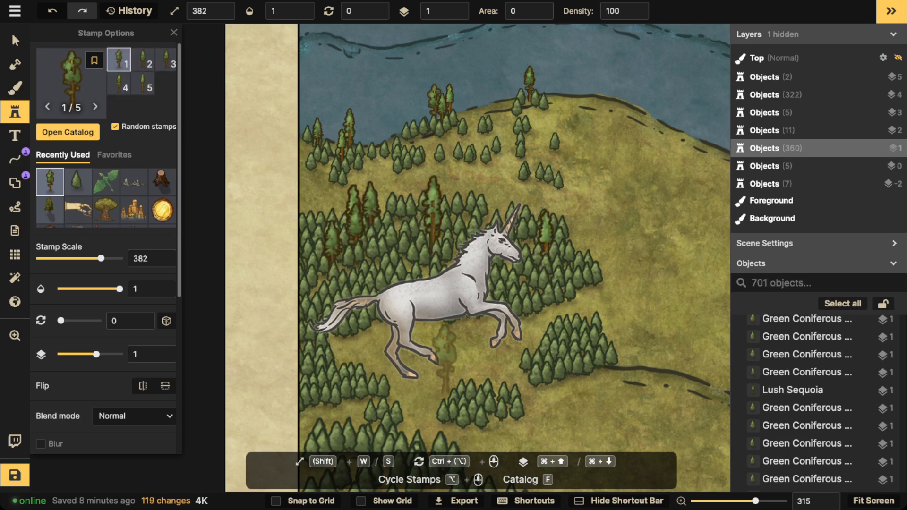
Step: Add scale-382 sequoias to the two conifer clumps southeast of the unicorn and along the forest's western edge
{"action": "left_click", "coordinate": [471, 368]}
{"action": "left_click", "coordinate": [568, 311]}
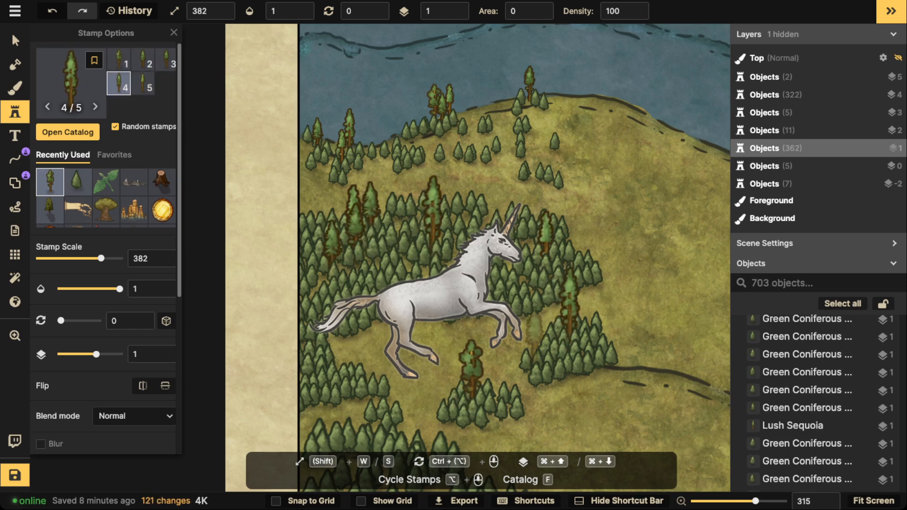
{"action": "left_click", "coordinate": [322, 240]}
{"action": "left_click", "coordinate": [308, 320]}
Step: Enlarge the stamp to scale 492 and place a pair of sequoias among the conifers southwest of the unicorn
{"action": "key", "text": "space"}
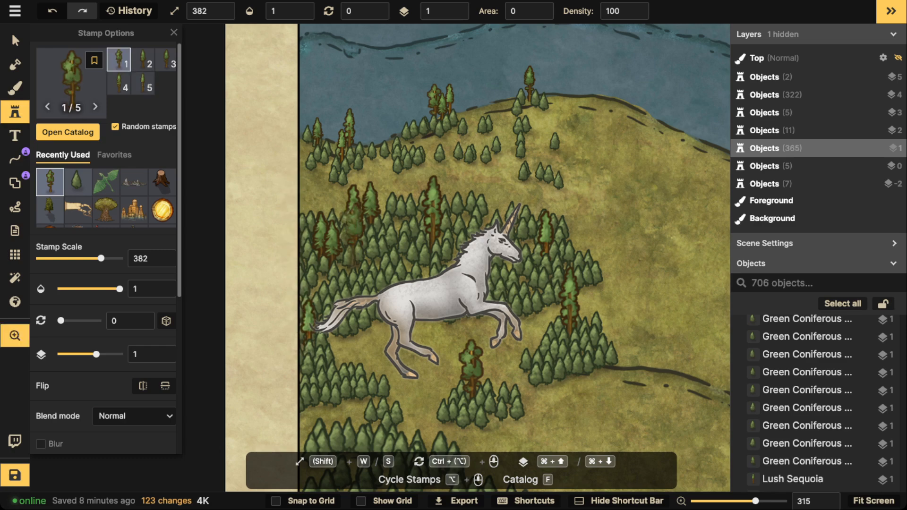
{"action": "left_click_drag", "start_coordinate": [354, 236], "coordinate": [364, 123]}
{"action": "key", "text": "w"}
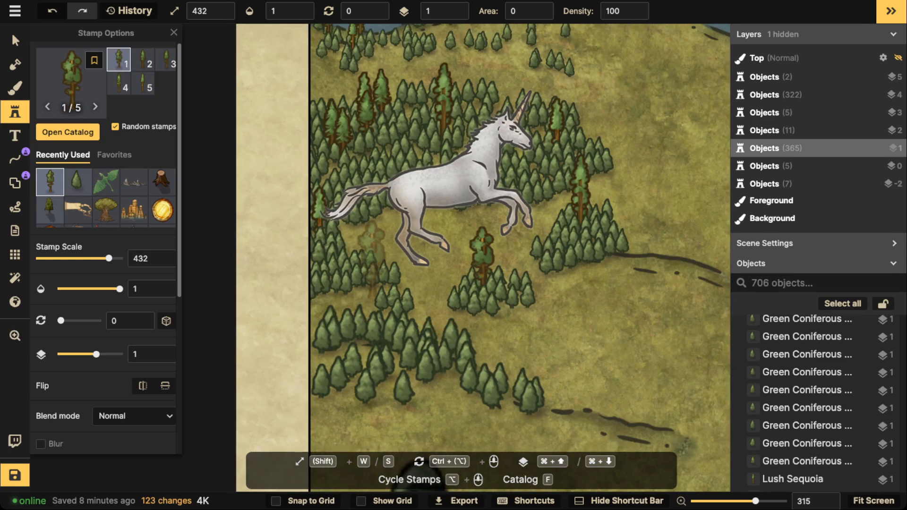
{"action": "key", "text": "w"}
{"action": "left_click", "coordinate": [373, 312]}
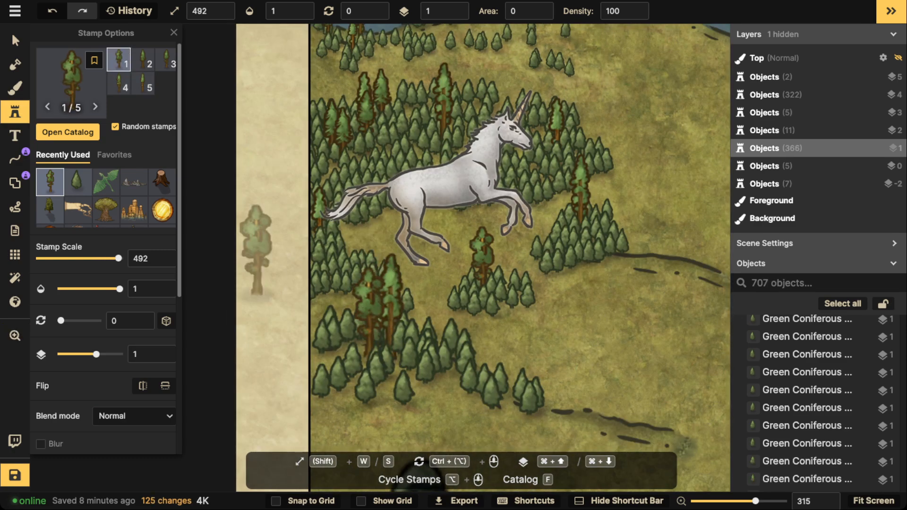
Step: Swap the sequoia for the Green Pine Tree stamp from the catalog's tree results
{"action": "key", "text": "f"}
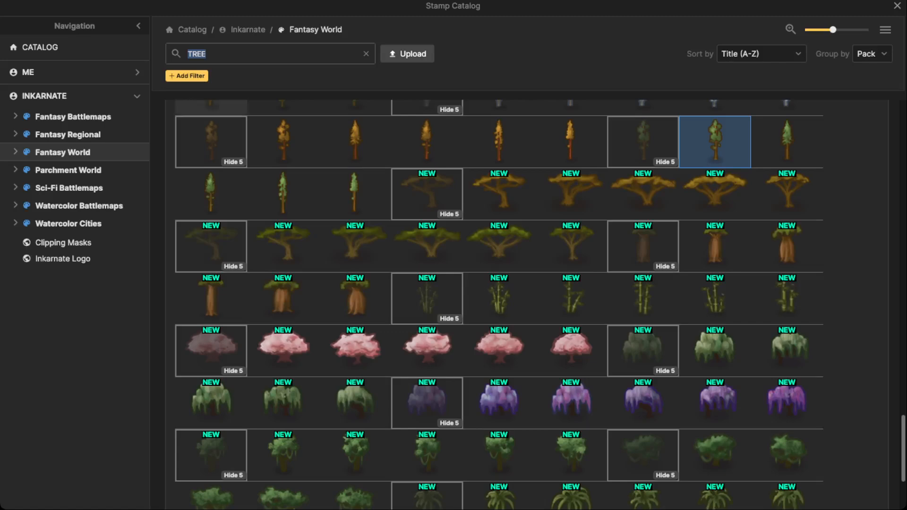
{"action": "scroll", "coordinate": [427, 298], "scroll_direction": "down", "scroll_amount": 3}
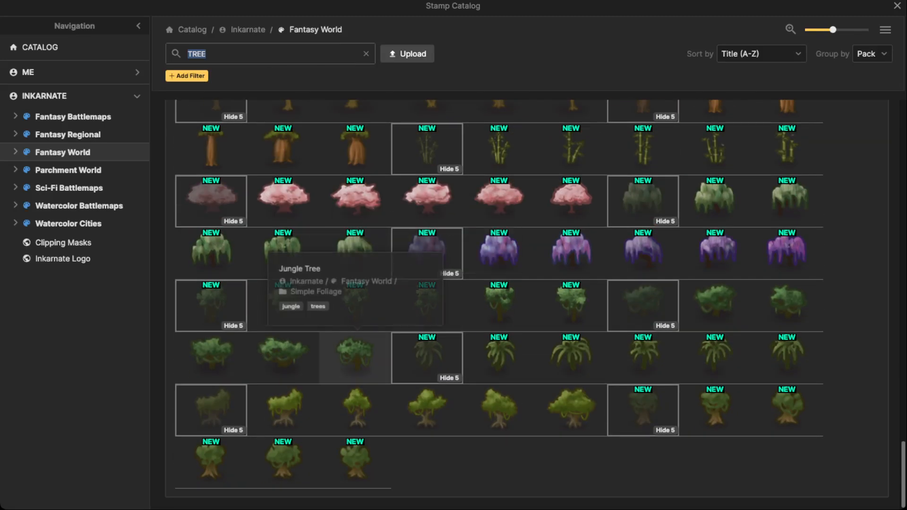
{"action": "scroll", "coordinate": [708, 373], "scroll_direction": "up", "scroll_amount": 12}
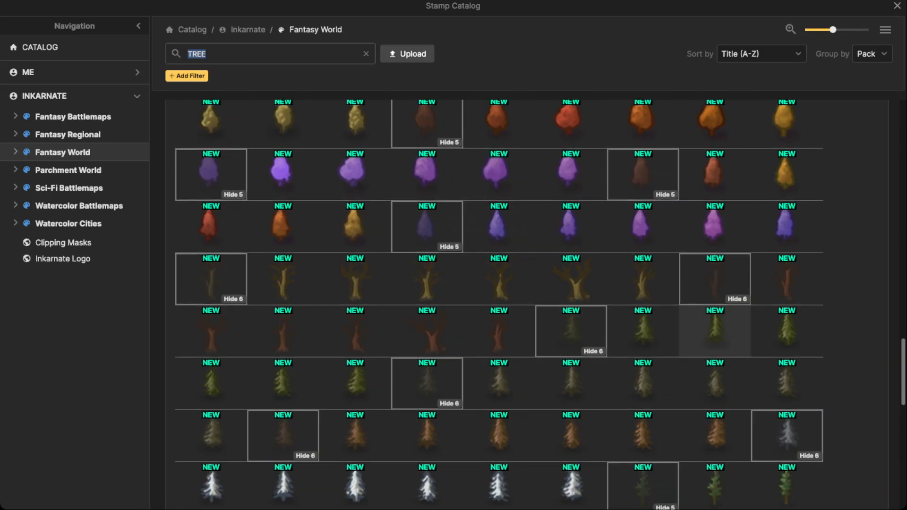
{"action": "left_click", "coordinate": [715, 332]}
Step: Stamp tiny scale-172 pines along the northern hill's crest on both sides of the hilltop sequoia
{"action": "scroll", "coordinate": [418, 144], "scroll_direction": "up", "scroll_amount": 2}
{"action": "key", "text": "space"}
{"action": "left_click_drag", "start_coordinate": [425, 97], "coordinate": [312, 302]}
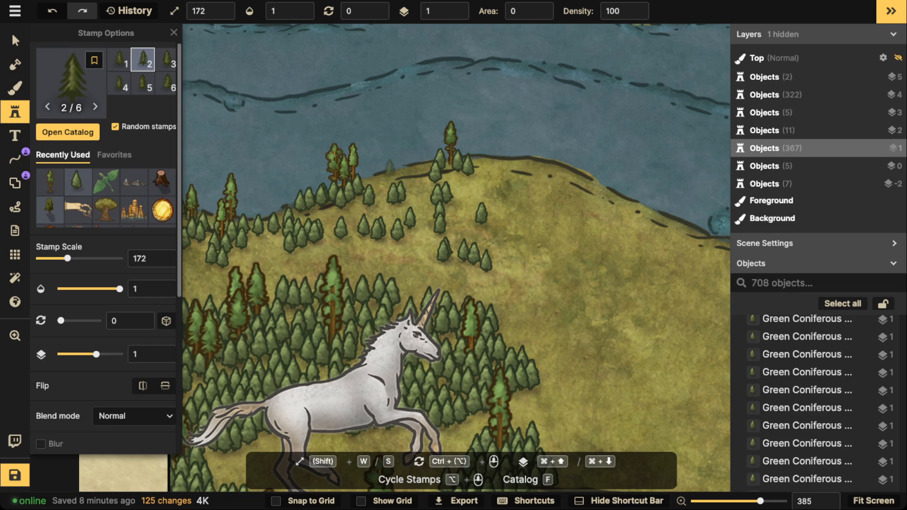
{"action": "left_click", "coordinate": [390, 167]}
{"action": "left_click", "coordinate": [395, 168]}
{"action": "left_click", "coordinate": [400, 167]}
{"action": "left_click", "coordinate": [492, 146]}
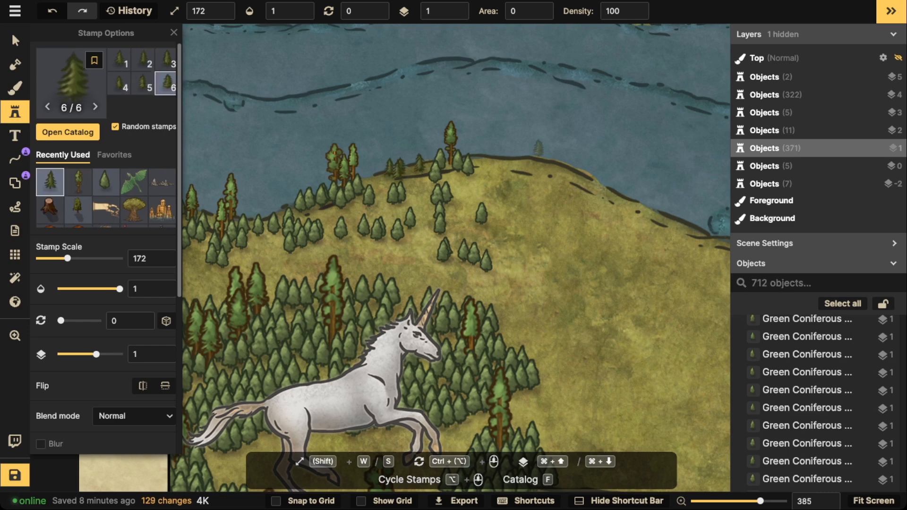
{"action": "left_click", "coordinate": [480, 154]}
{"action": "left_click", "coordinate": [492, 156]}
{"action": "left_click", "coordinate": [503, 155]}
{"action": "left_click", "coordinate": [496, 156]}
{"action": "left_click", "coordinate": [521, 161]}
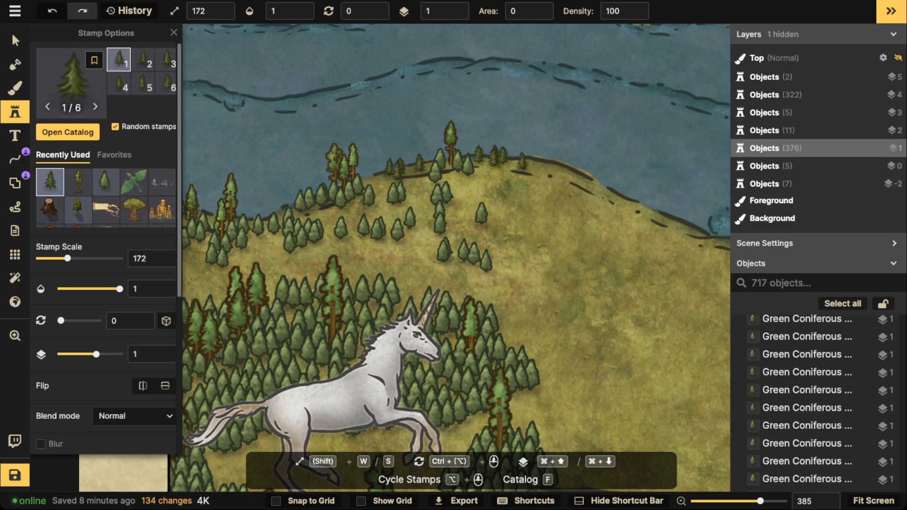
Step: Fill gaps between the hillside conifers with scale-172 pines, continuing west to the map's edge
{"action": "left_click", "coordinate": [360, 209]}
{"action": "left_click", "coordinate": [375, 228]}
{"action": "left_click", "coordinate": [418, 231]}
{"action": "left_click", "coordinate": [387, 238]}
{"action": "left_click", "coordinate": [362, 240]}
{"action": "left_click", "coordinate": [245, 245]}
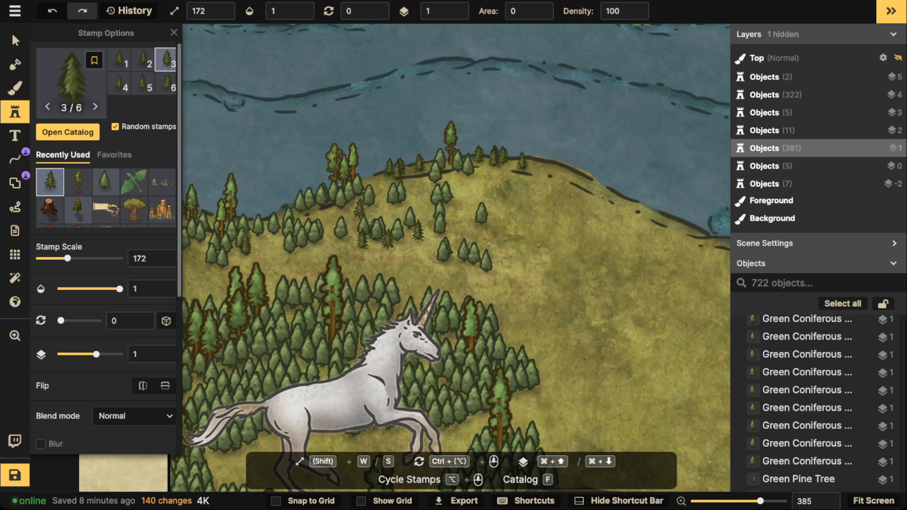
{"action": "left_click", "coordinate": [203, 259]}
{"action": "left_click", "coordinate": [192, 250]}
{"action": "left_click", "coordinate": [185, 273]}
{"action": "left_click", "coordinate": [206, 267]}
{"action": "left_click", "coordinate": [215, 265]}
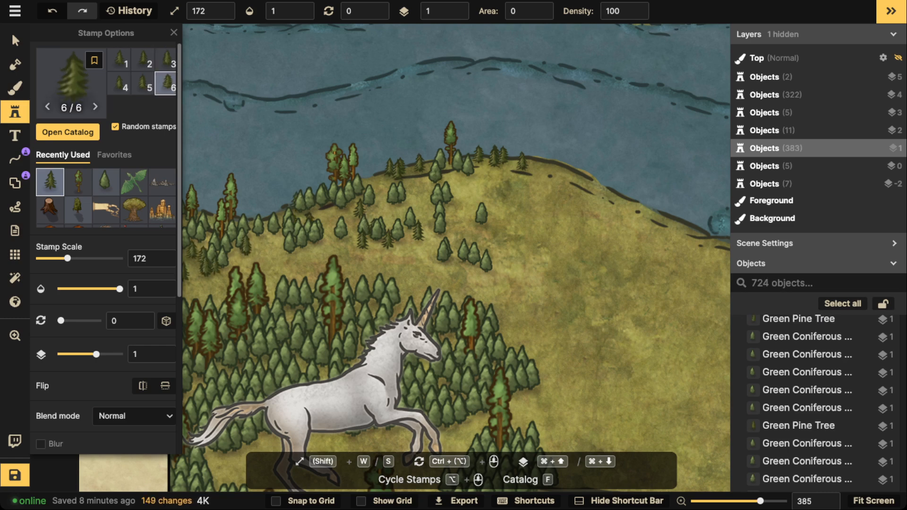
Step: Scatter individual scale-172 pines over the open northern hilltop and down its eastern slope
{"action": "left_click", "coordinate": [536, 176]}
{"action": "left_click", "coordinate": [470, 194]}
{"action": "left_click", "coordinate": [511, 210]}
{"action": "left_click", "coordinate": [571, 198]}
{"action": "left_click", "coordinate": [618, 203]}
{"action": "left_click", "coordinate": [380, 206]}
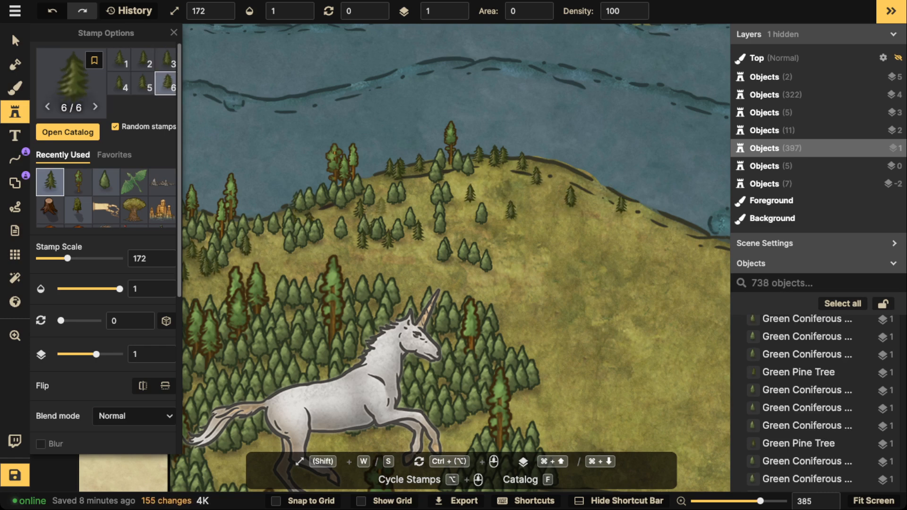
Step: Set the pine scale to 224 and stamp pines along the eastern fringe of the unicorn's forest
{"action": "key", "text": "w"}
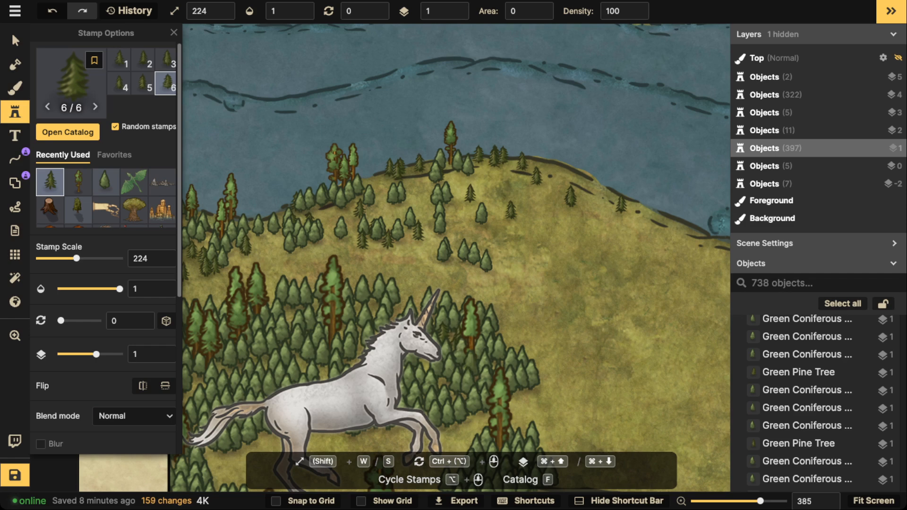
{"action": "left_click", "coordinate": [432, 370]}
{"action": "left_click", "coordinate": [428, 371]}
{"action": "left_click", "coordinate": [499, 371]}
{"action": "left_click", "coordinate": [513, 367]}
{"action": "left_click", "coordinate": [526, 367]}
{"action": "left_click", "coordinate": [543, 376]}
{"action": "left_click", "coordinate": [525, 387]}
{"action": "left_click", "coordinate": [501, 389]}
{"action": "left_click", "coordinate": [521, 392]}
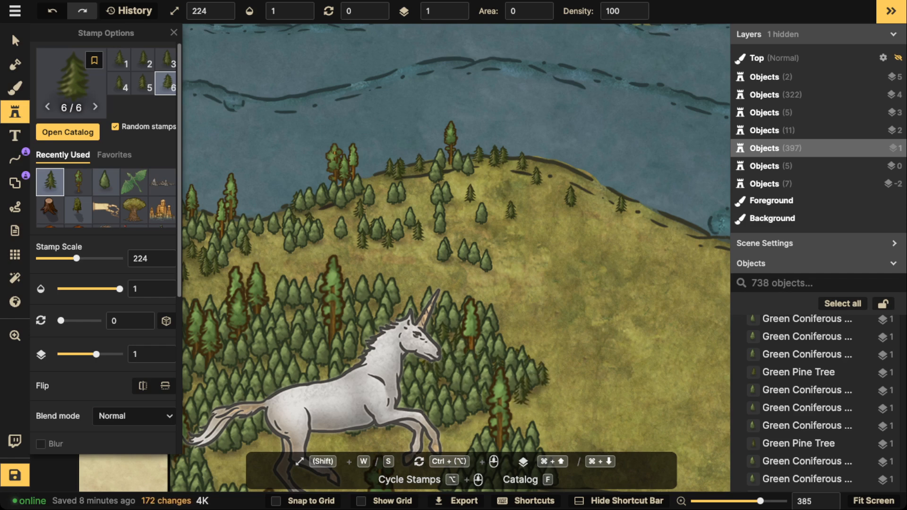
Step: Mix scale-224 pines into the northern and western parts of the forest behind the unicorn
{"action": "left_click", "coordinate": [307, 283]}
{"action": "left_click", "coordinate": [271, 288]}
{"action": "left_click", "coordinate": [312, 278]}
{"action": "left_click", "coordinate": [287, 316]}
{"action": "left_click", "coordinate": [230, 332]}
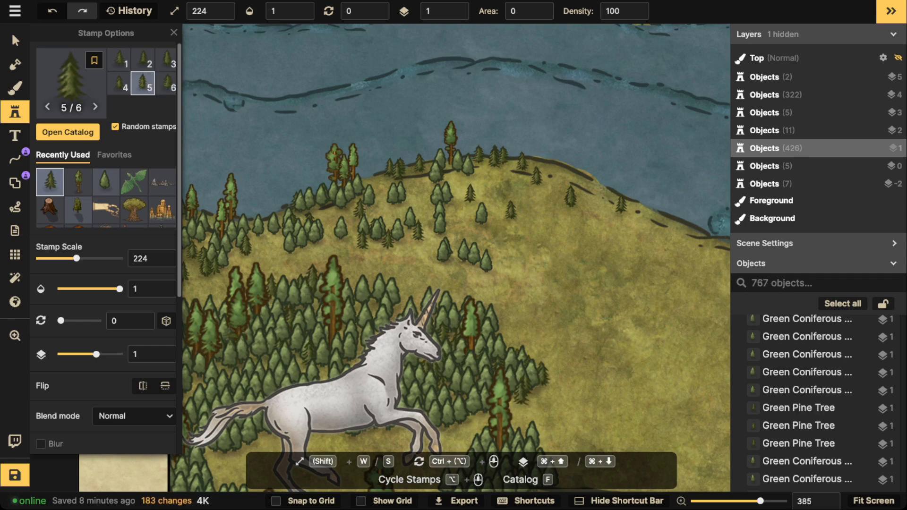
{"action": "left_click", "coordinate": [189, 384]}
{"action": "scroll", "coordinate": [206, 393], "scroll_direction": "down", "scroll_amount": 5}
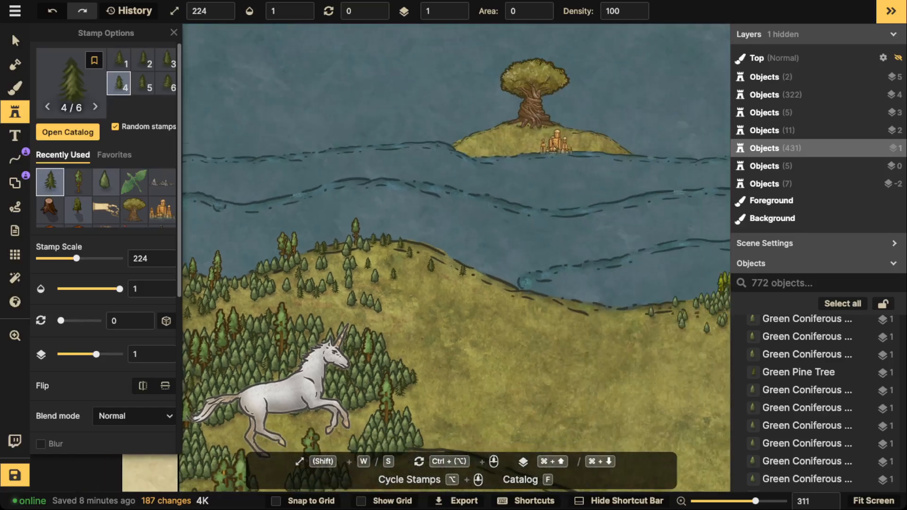
{"action": "scroll", "coordinate": [106, 331], "scroll_direction": "down", "scroll_amount": 5}
{"action": "key", "text": "space"}
{"action": "left_click_drag", "start_coordinate": [293, 349], "coordinate": [366, 204]}
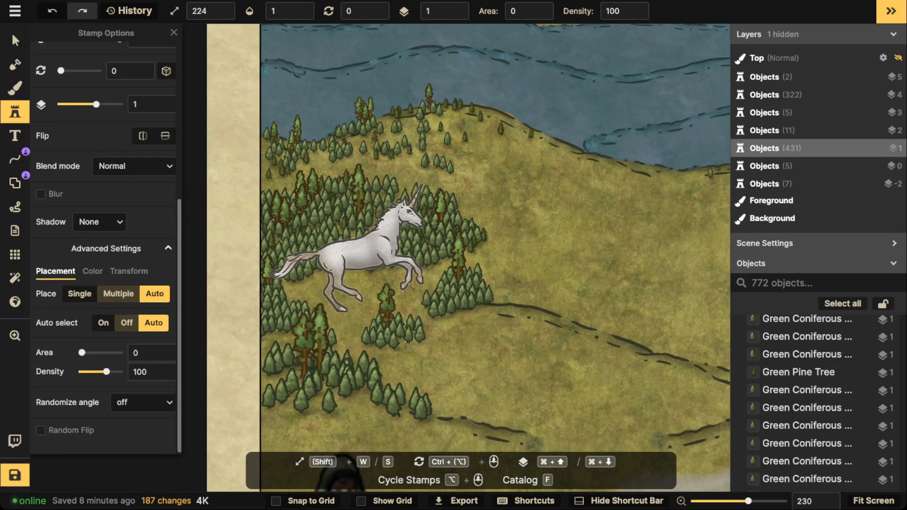
Step: Set up the background brush with the brown Grasslands texture from the Fantasy World catalog
{"action": "key", "text": "b"}
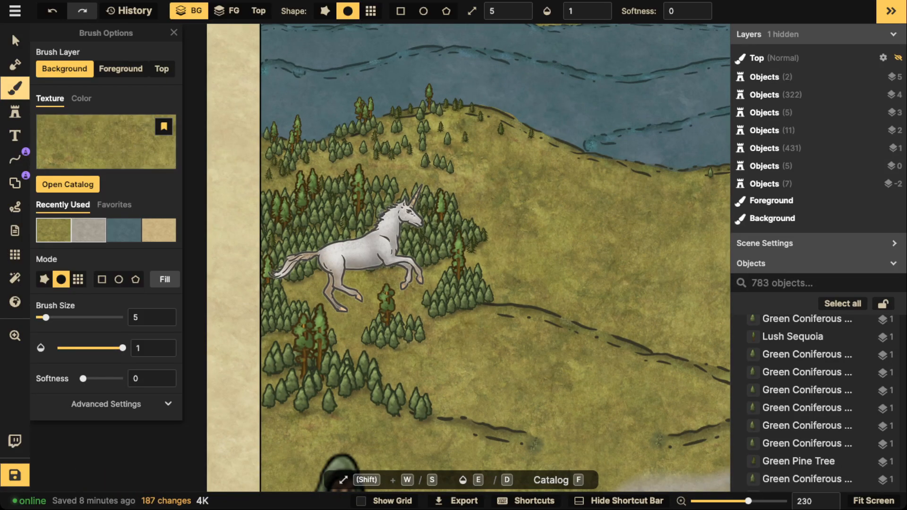
{"action": "left_click", "coordinate": [68, 184]}
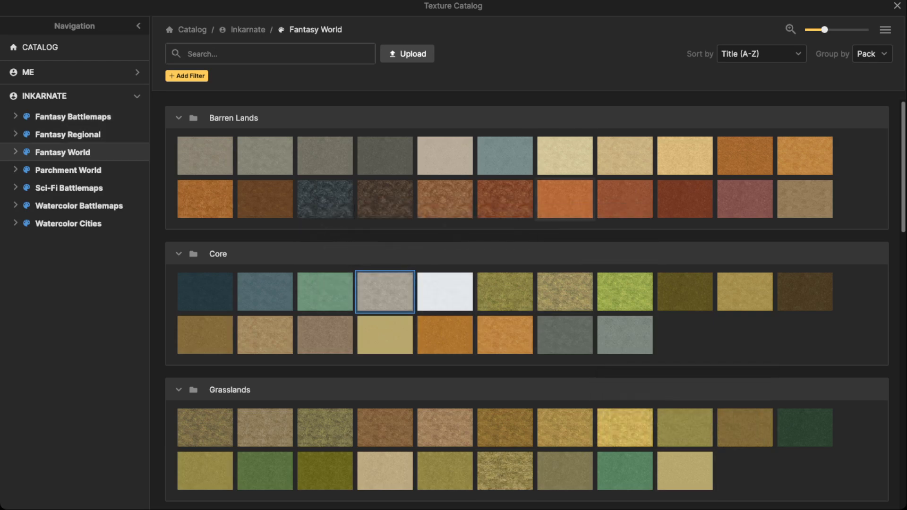
{"action": "left_click", "coordinate": [745, 426]}
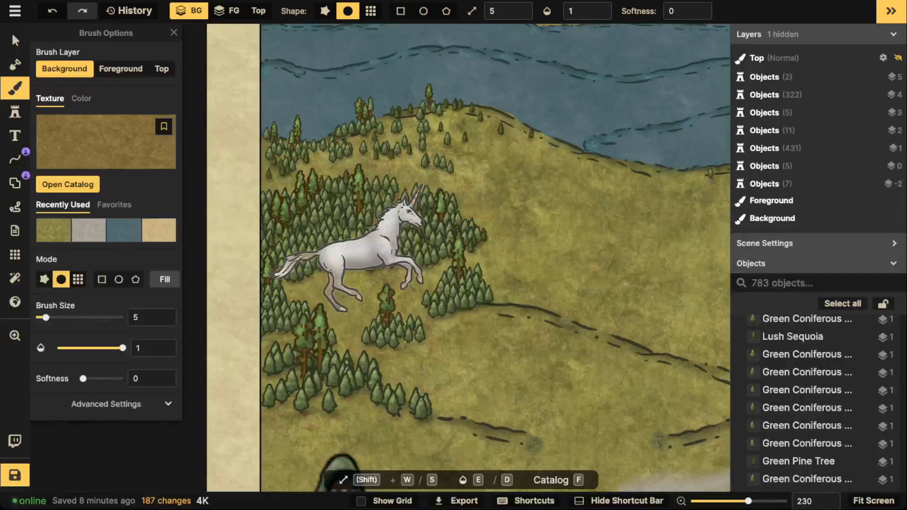
Step: Configure the brown background brush with size 45, softness 1 and opacity 0.42
{"action": "key", "text": "w"}
{"action": "key", "text": "w"}
{"action": "key", "text": "w"}
{"action": "key", "text": "w"}
{"action": "key", "text": "w"}
{"action": "key", "text": "w"}
{"action": "key", "text": "w"}
{"action": "key", "text": "w"}
{"action": "left_click", "coordinate": [680, 10]}
{"action": "type", "text": "1"}
{"action": "left_click", "coordinate": [583, 11]}
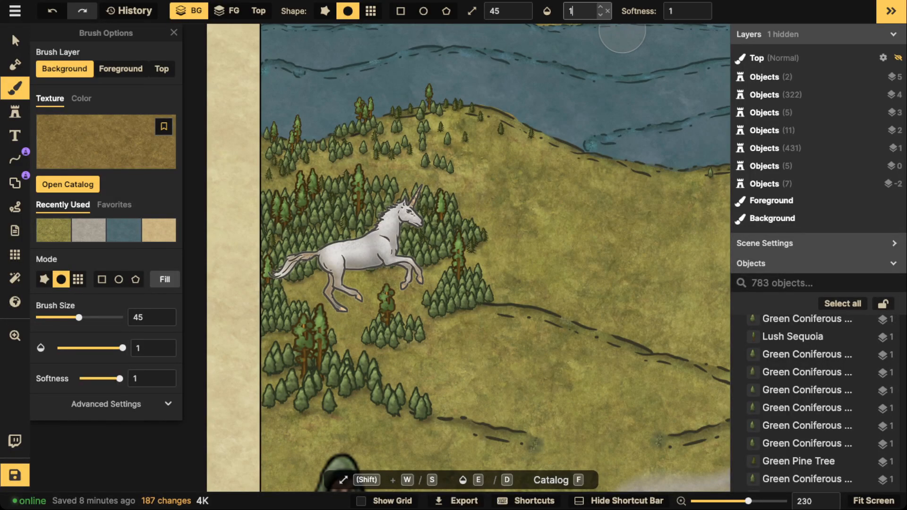
{"action": "key", "text": "BackSpace"}
{"action": "type", "text": "0.42"}
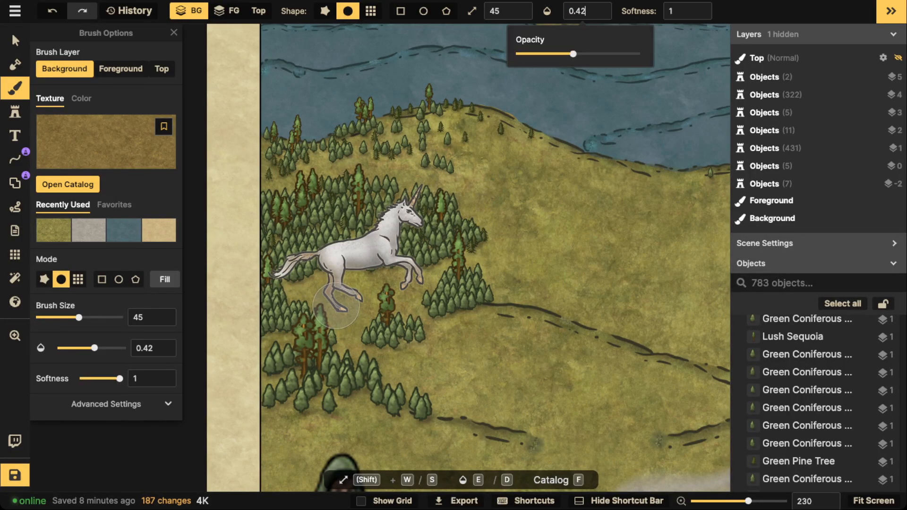
Step: Reduce the brush size to 25 and paint brown ground beneath the unicorn and between the surrounding tree clusters
{"action": "left_click_drag", "start_coordinate": [340, 302], "coordinate": [340, 297]}
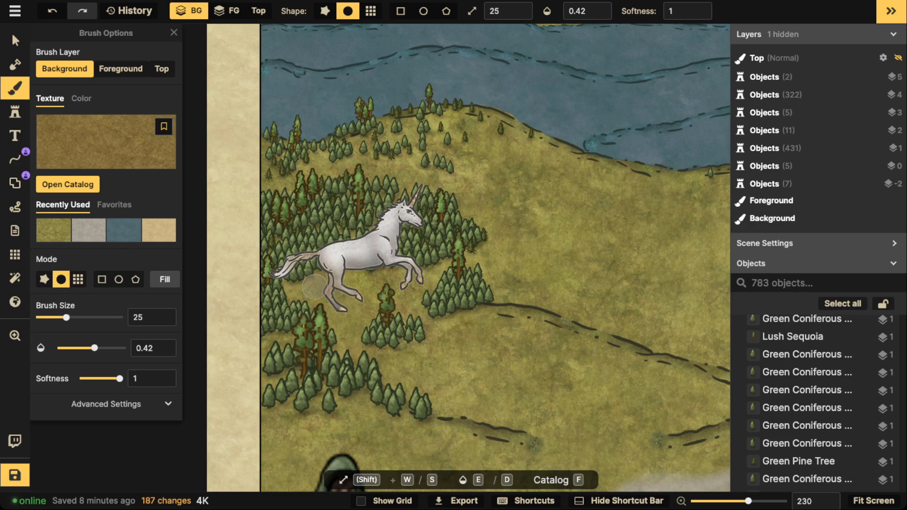
{"action": "mouse_move", "coordinate": [315, 286]}
{"action": "left_mouse_down"}
{"action": "mouse_move", "coordinate": [300, 287]}
{"action": "mouse_move", "coordinate": [368, 282]}
{"action": "left_mouse_up"}
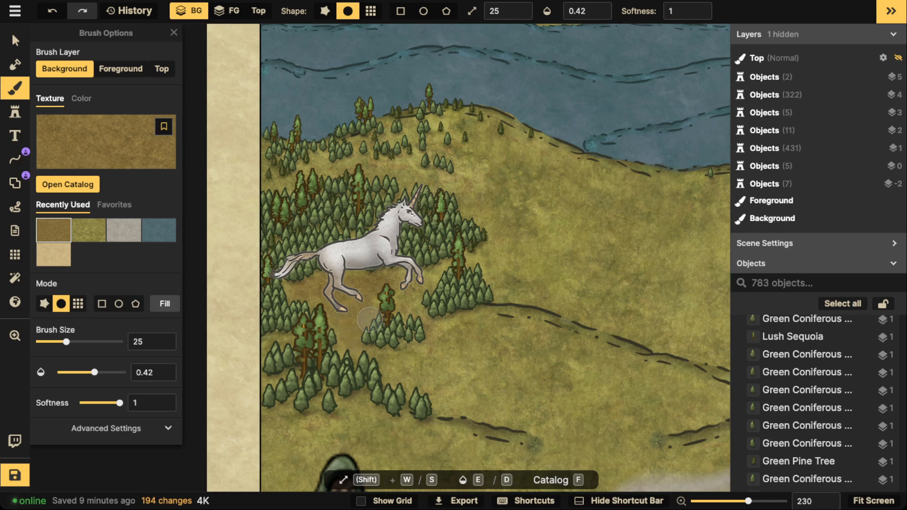
{"action": "mouse_move", "coordinate": [363, 326]}
{"action": "left_mouse_down"}
{"action": "mouse_move", "coordinate": [338, 304]}
{"action": "mouse_move", "coordinate": [375, 286]}
{"action": "left_mouse_up"}
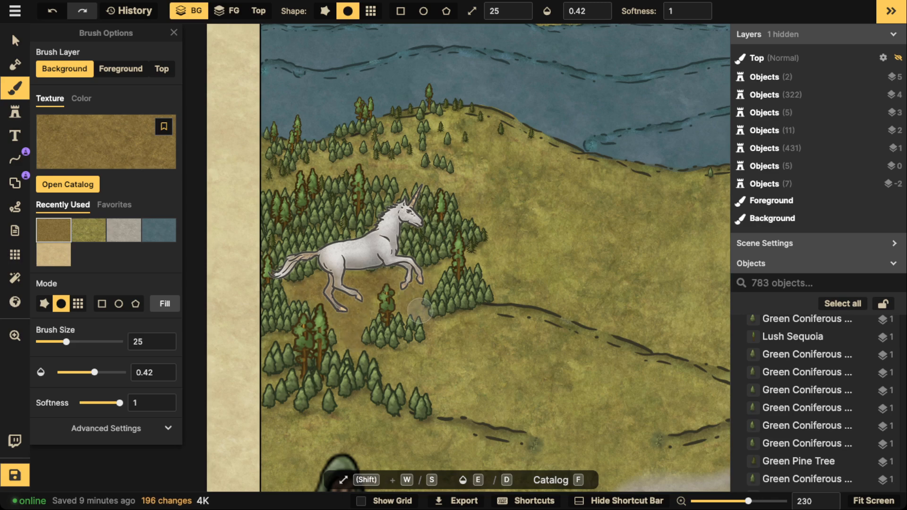
{"action": "mouse_move", "coordinate": [420, 310]}
{"action": "left_mouse_down"}
{"action": "mouse_move", "coordinate": [345, 293]}
{"action": "mouse_move", "coordinate": [334, 309]}
{"action": "mouse_move", "coordinate": [354, 281]}
{"action": "left_mouse_up"}
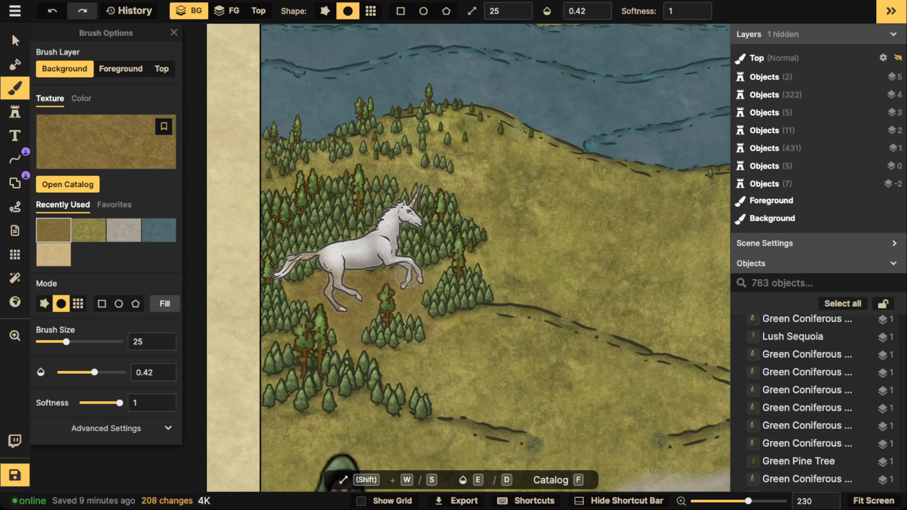
{"action": "mouse_move", "coordinate": [412, 296]}
{"action": "left_mouse_down"}
{"action": "mouse_move", "coordinate": [365, 286]}
{"action": "mouse_move", "coordinate": [422, 276]}
{"action": "left_mouse_up"}
{"action": "mouse_move", "coordinate": [366, 310]}
{"action": "left_mouse_down"}
{"action": "mouse_move", "coordinate": [428, 286]}
{"action": "mouse_move", "coordinate": [352, 317]}
{"action": "mouse_move", "coordinate": [380, 279]}
{"action": "mouse_move", "coordinate": [354, 341]}
{"action": "left_mouse_up"}
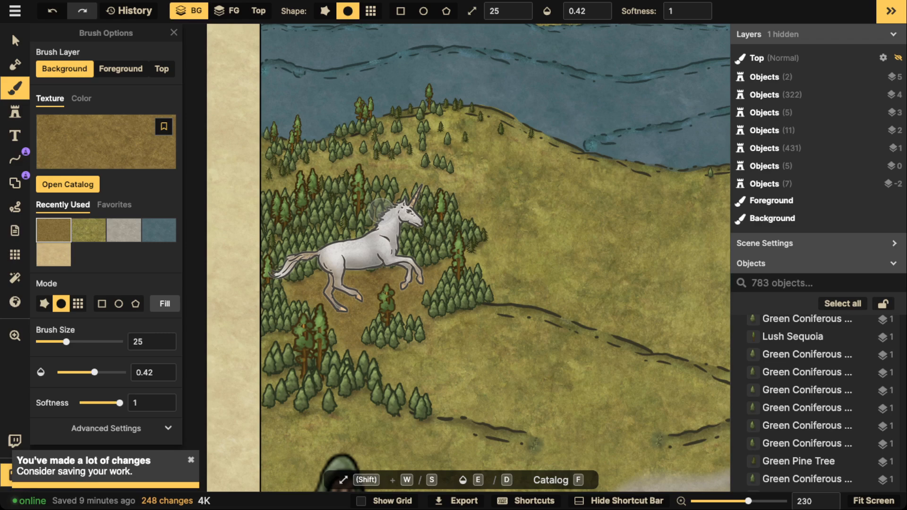
Step: Duplicate a conifer from the cluster below the unicorn, raise the copy to layer 3 and place it over the rear hoof
{"action": "key", "text": "v"}
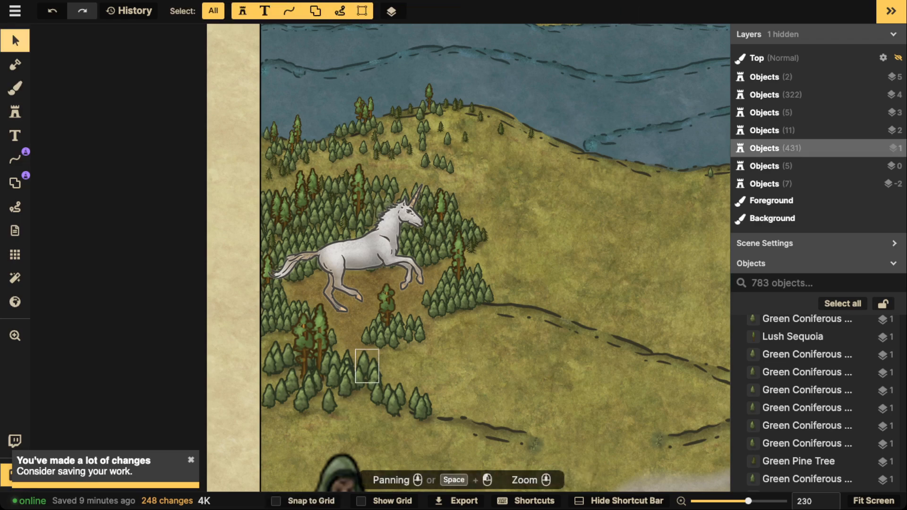
{"action": "left_click", "coordinate": [375, 332]}
{"action": "key", "text": "super+c"}
{"action": "key", "text": "super+v"}
{"action": "scroll", "coordinate": [354, 321], "scroll_direction": "up", "scroll_amount": 1}
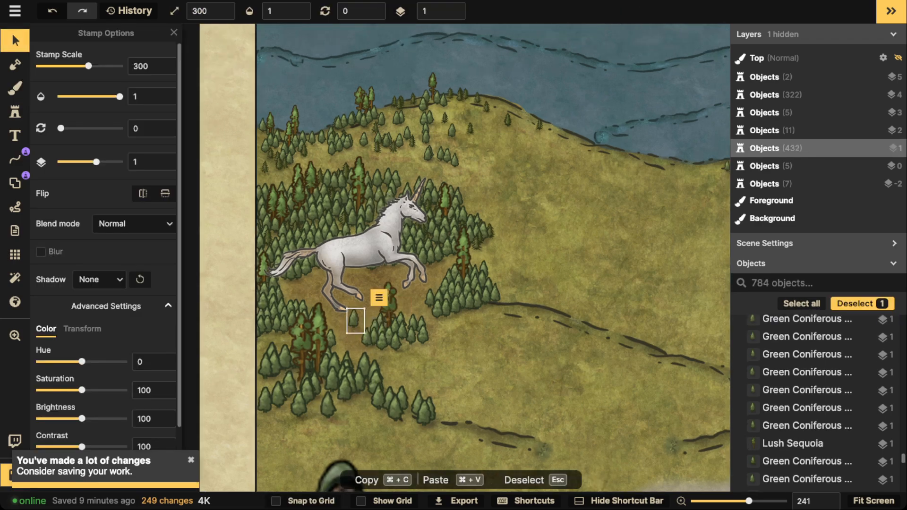
{"action": "left_click", "coordinate": [455, 8]}
{"action": "left_click", "coordinate": [454, 8]}
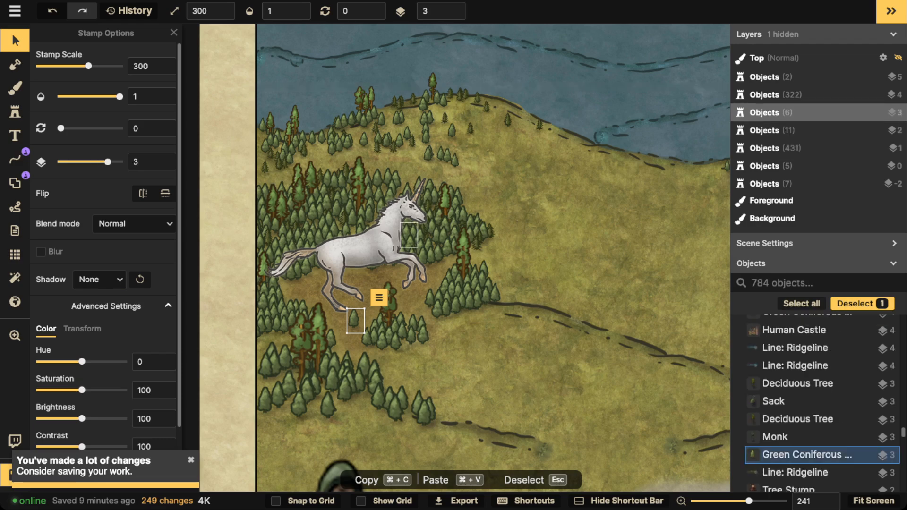
{"action": "scroll", "coordinate": [348, 396], "scroll_direction": "up", "scroll_amount": 5}
{"action": "left_click_drag", "start_coordinate": [358, 300], "coordinate": [336, 291]}
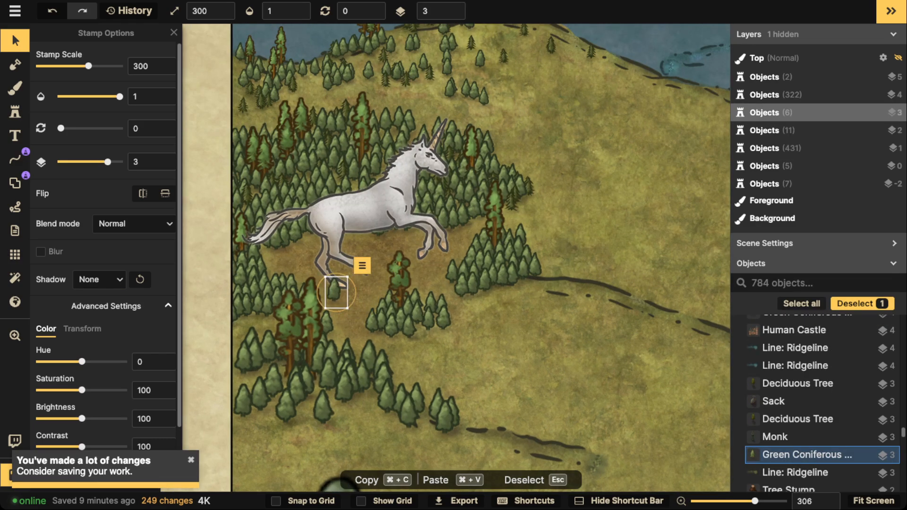
Step: Stamp more scale-300 green conifers on layer 3 around the unicorn's rear hooves
{"action": "left_click", "coordinate": [15, 112]}
{"action": "left_click", "coordinate": [349, 292]}
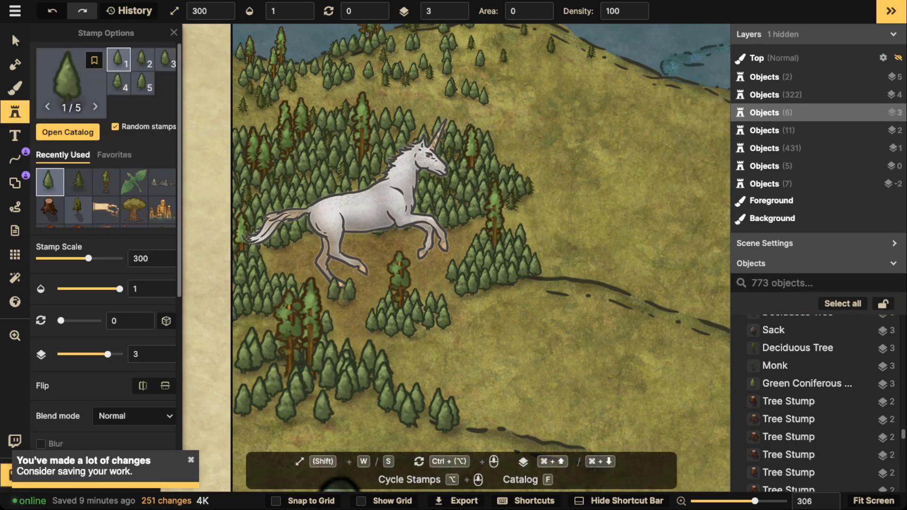
{"action": "left_click", "coordinate": [342, 299]}
{"action": "left_click", "coordinate": [366, 294]}
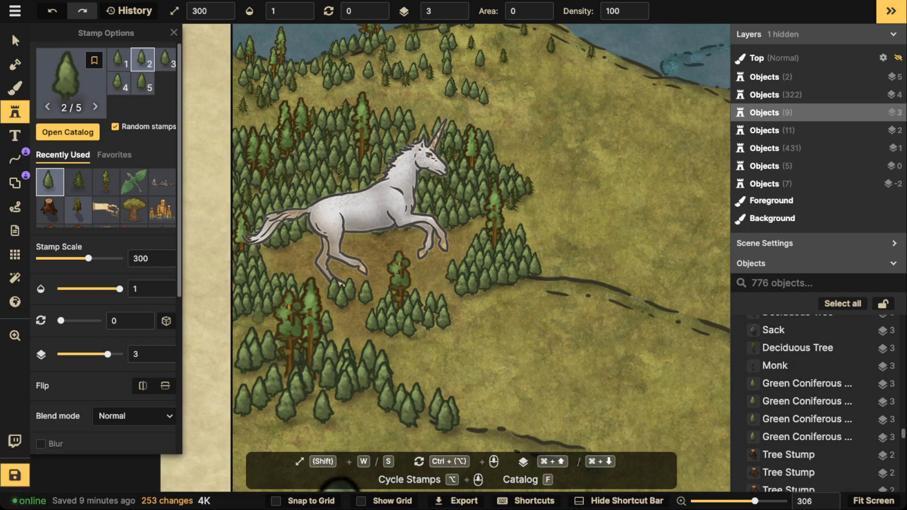
{"action": "left_click", "coordinate": [259, 316]}
Step: Save the map
{"action": "left_click", "coordinate": [15, 40]}
{"action": "scroll", "coordinate": [308, 221], "scroll_direction": "down", "scroll_amount": 5}
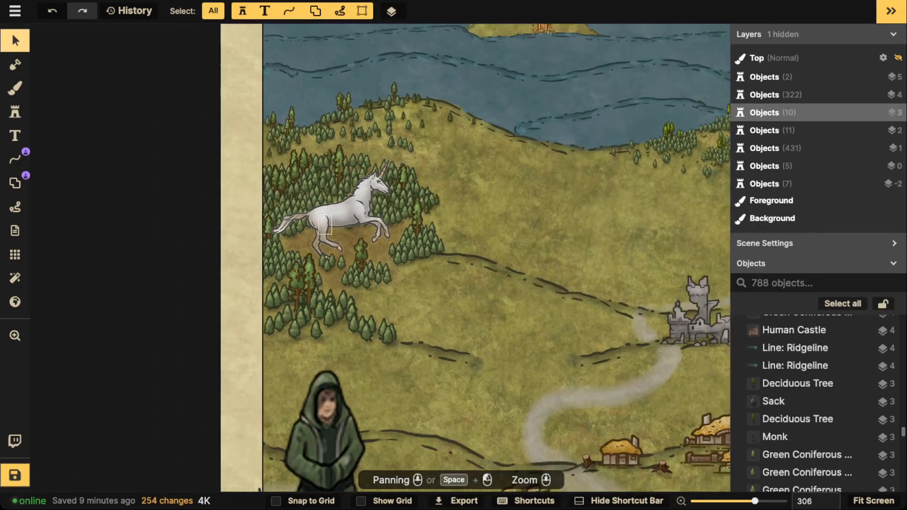
{"action": "scroll", "coordinate": [325, 225], "scroll_direction": "down", "scroll_amount": 3}
{"action": "scroll", "coordinate": [331, 215], "scroll_direction": "down", "scroll_amount": 3}
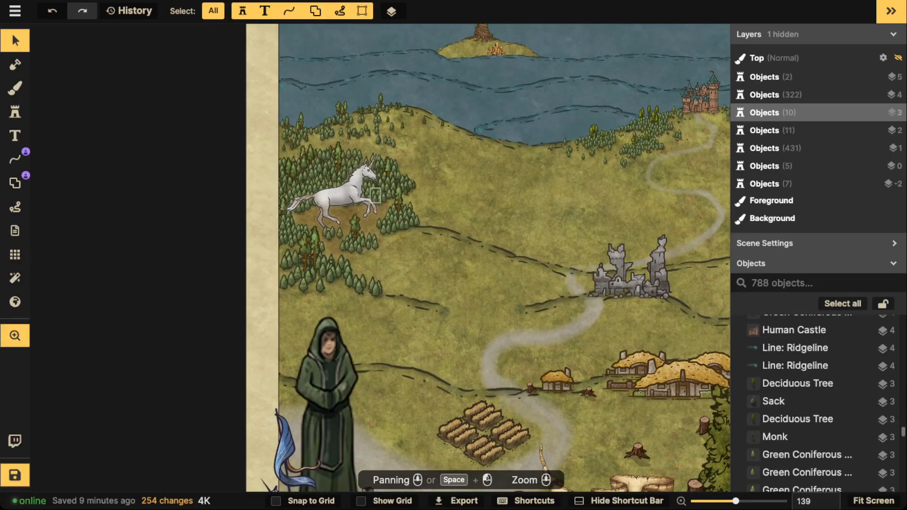
{"action": "scroll", "coordinate": [375, 195], "scroll_direction": "down", "scroll_amount": 2}
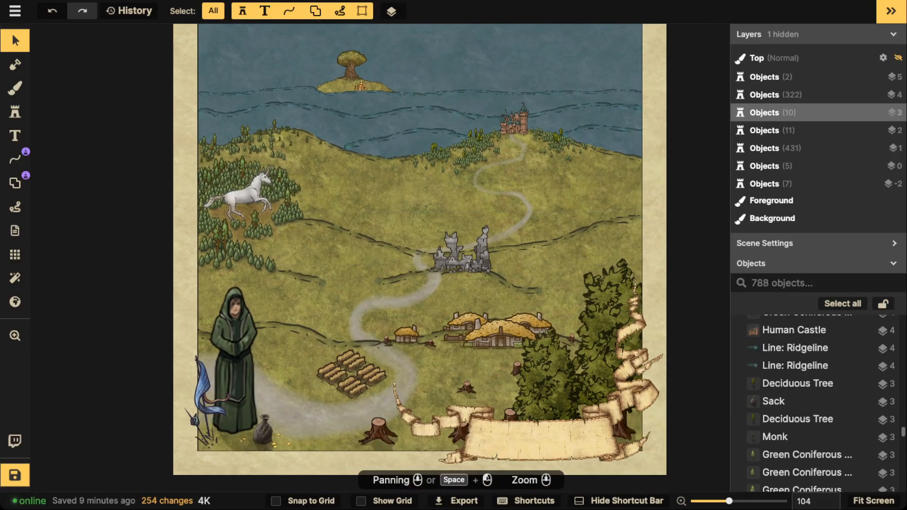
{"action": "left_click", "coordinate": [15, 475]}
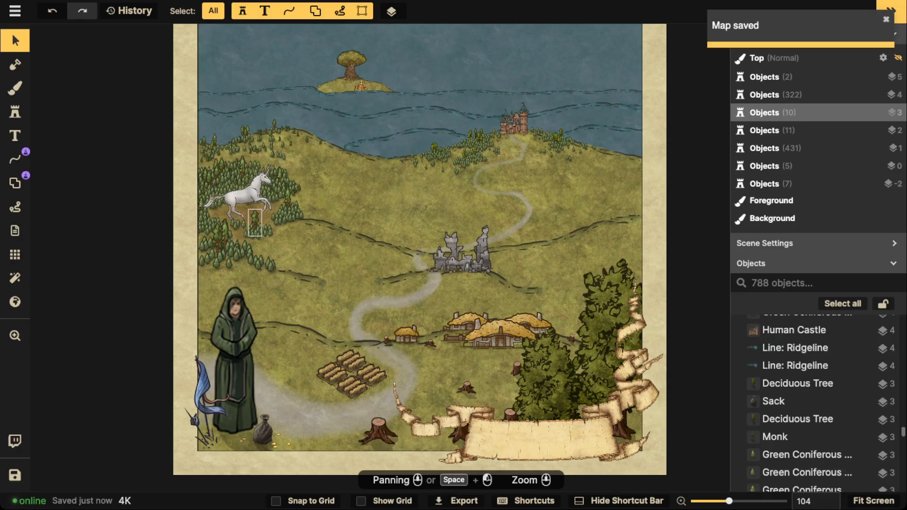
Step: Paint a winding grey path from the main road below the ruins to the unicorn's clearing, using brush size 15
{"action": "left_click", "coordinate": [15, 87]}
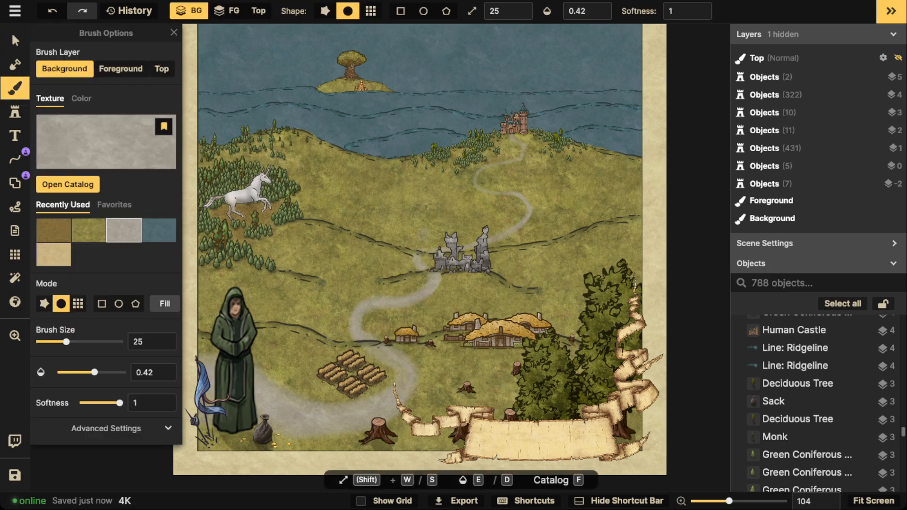
{"action": "scroll", "coordinate": [403, 255], "scroll_direction": "up", "scroll_amount": 5}
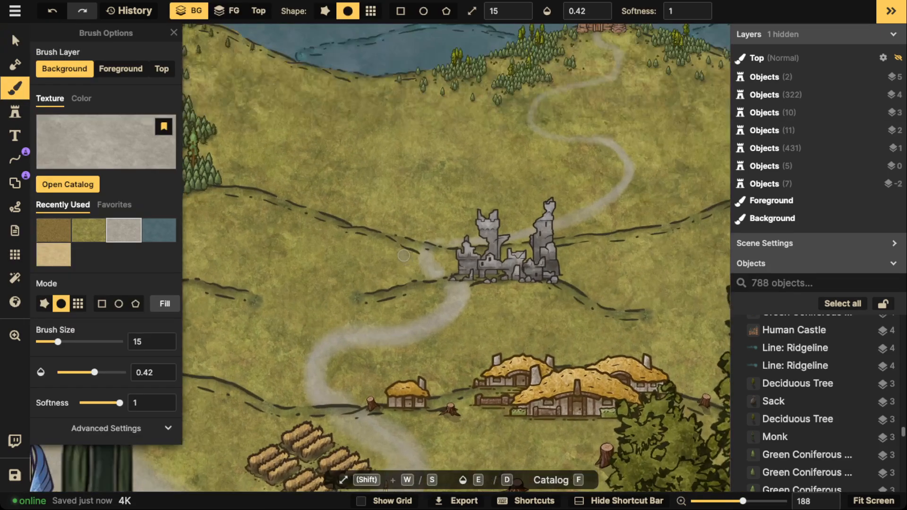
{"action": "key", "text": "space"}
{"action": "left_click_drag", "start_coordinate": [363, 308], "coordinate": [495, 333]}
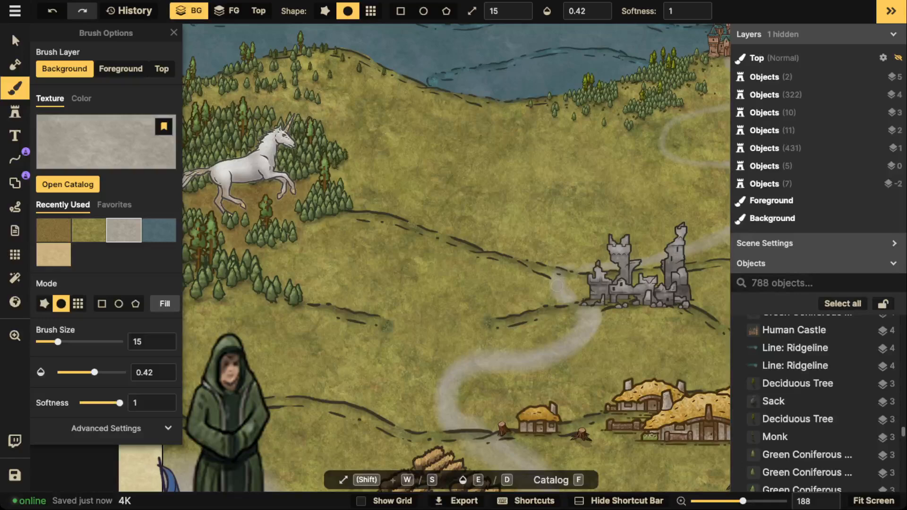
{"action": "left_click_drag", "start_coordinate": [557, 284], "coordinate": [566, 274]}
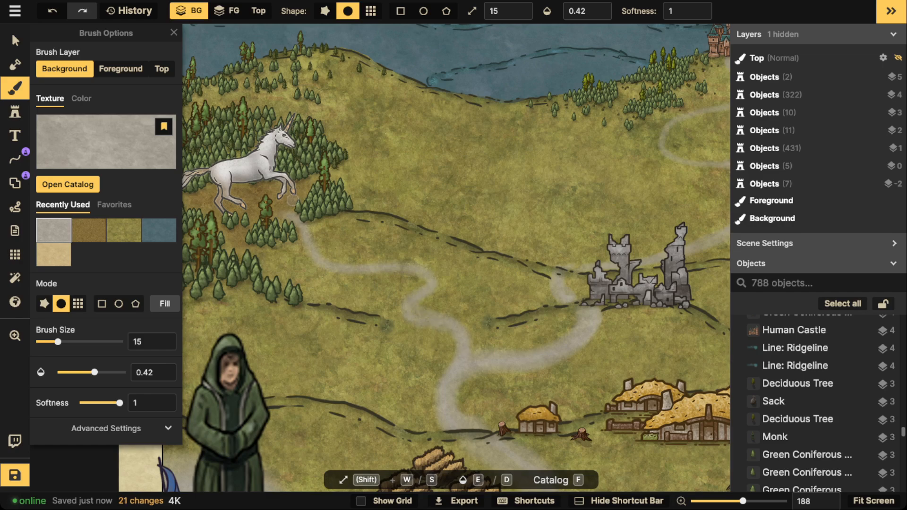
Step: Enlarge the grey brush to 22 and paint a branching path from the main road to the thatched houses
{"action": "scroll", "coordinate": [293, 201], "scroll_direction": "down", "scroll_amount": 5}
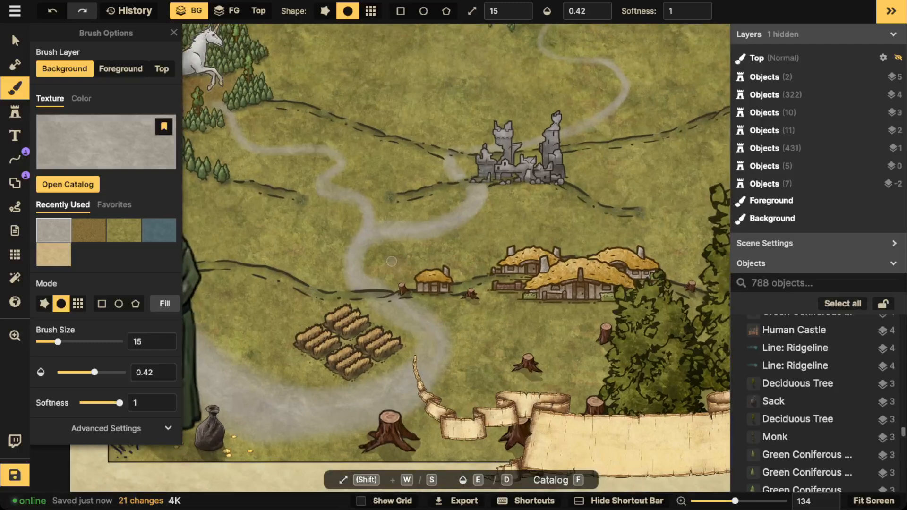
{"action": "scroll", "coordinate": [392, 261], "scroll_direction": "up", "scroll_amount": 5}
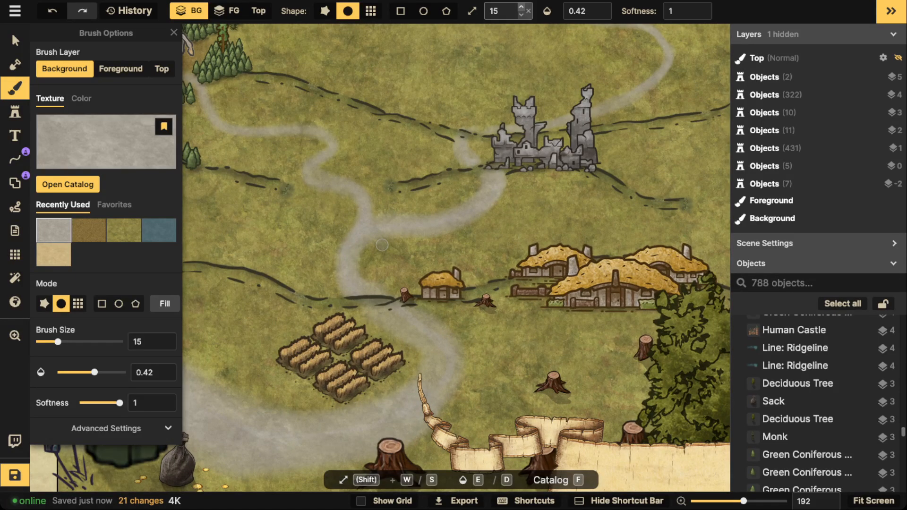
{"action": "key", "text": "w"}
{"action": "key", "text": "w"}
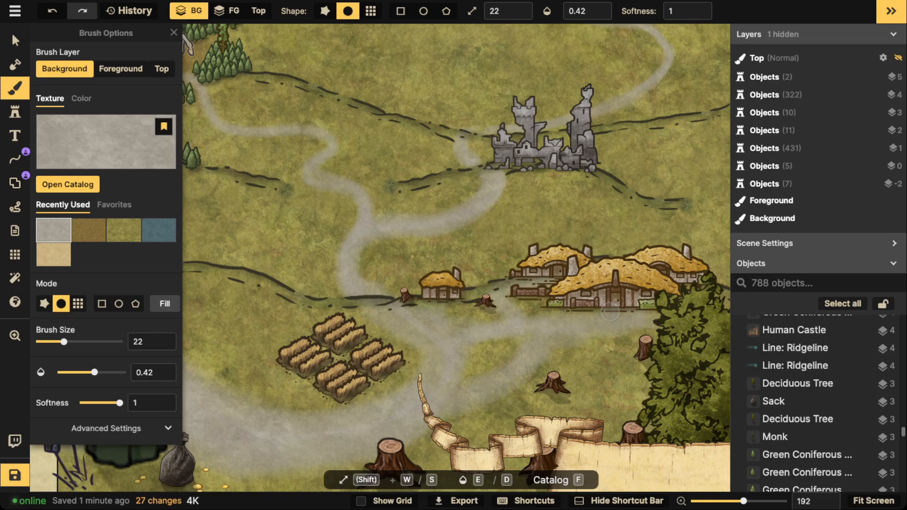
Step: Replace the TREE search in the Fantasy World stamp catalog with a search for CASTLE
{"action": "key", "text": "z"}
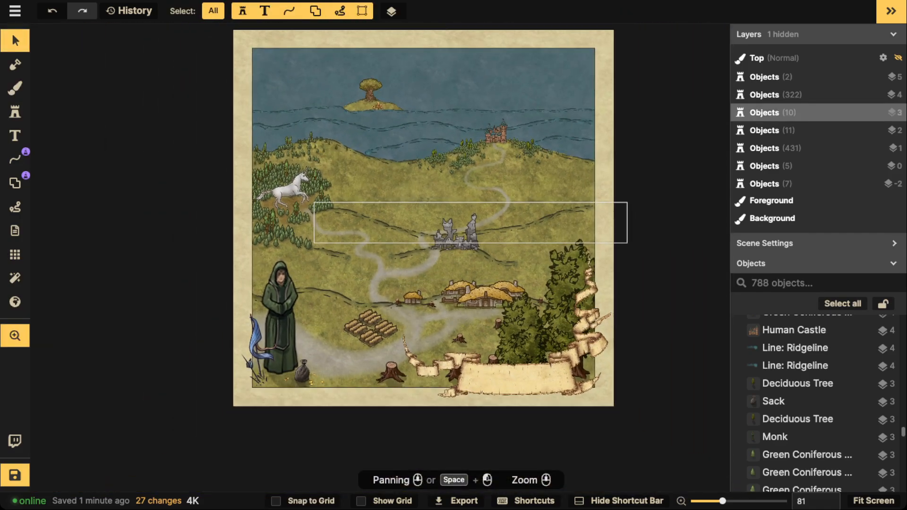
{"action": "left_click_drag", "start_coordinate": [462, 228], "coordinate": [449, 257]}
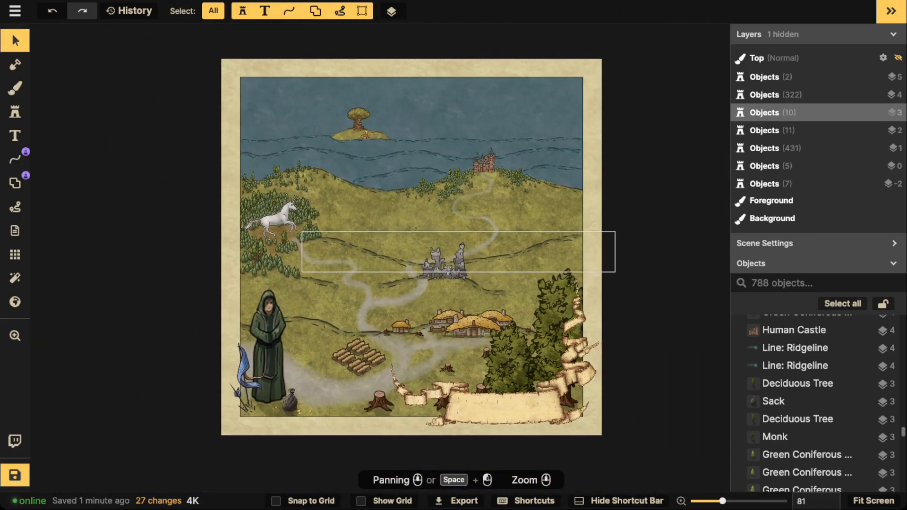
{"action": "scroll", "coordinate": [449, 280], "scroll_direction": "up", "scroll_amount": 4}
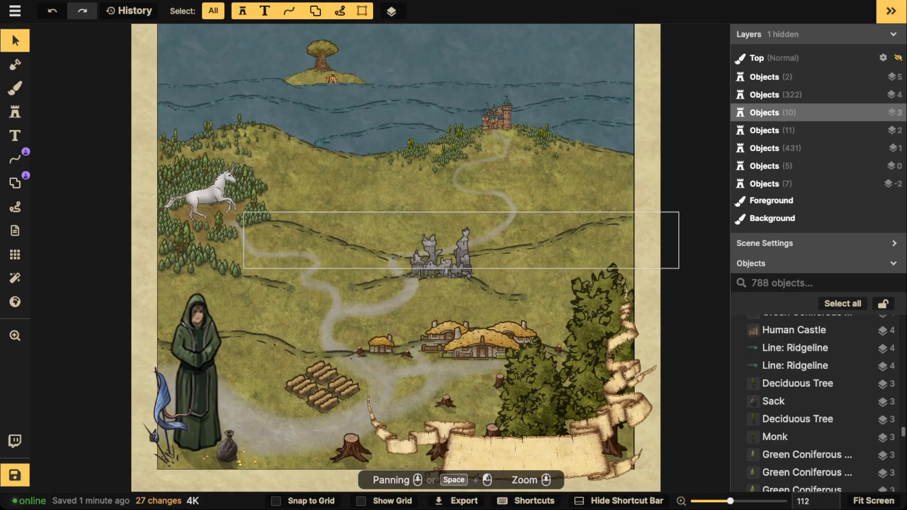
{"action": "left_click_drag", "start_coordinate": [457, 236], "coordinate": [447, 250]}
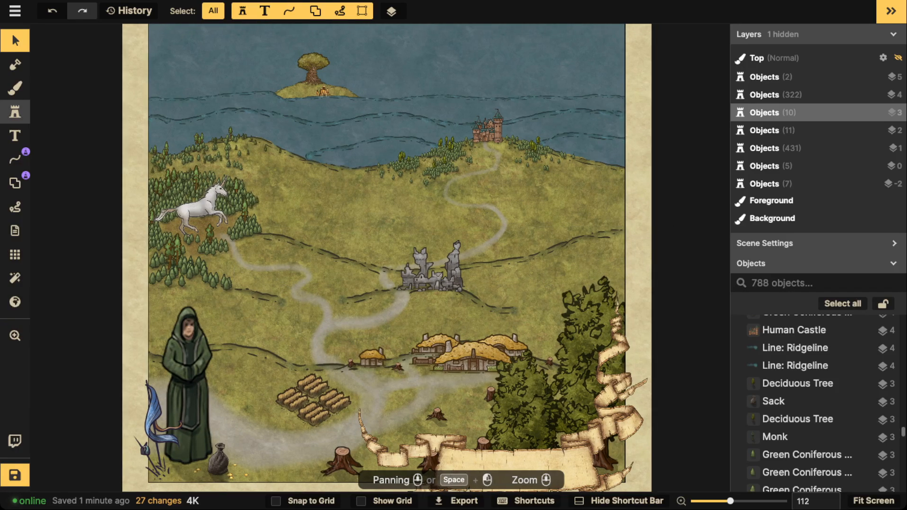
{"action": "left_click", "coordinate": [15, 112]}
{"action": "left_click", "coordinate": [71, 83]}
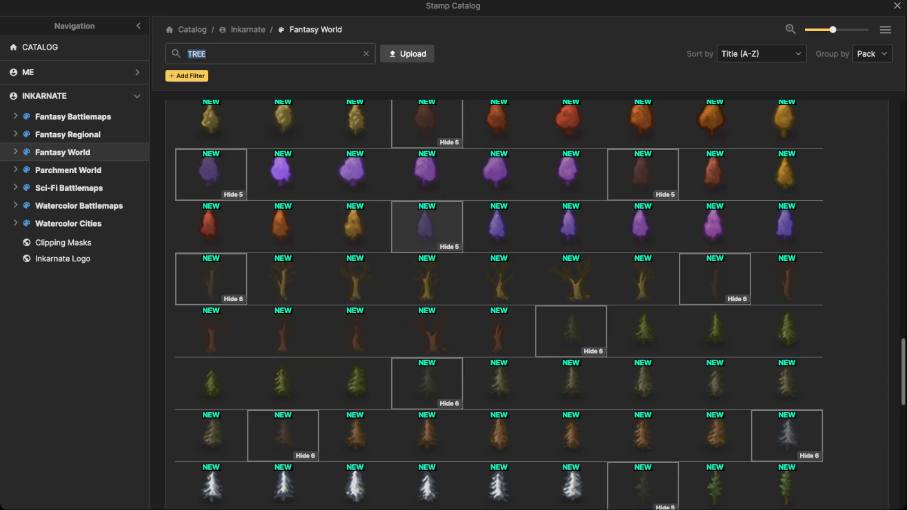
{"action": "scroll", "coordinate": [355, 226], "scroll_direction": "down", "scroll_amount": 1}
{"action": "key", "text": "BackSpace"}
{"action": "scroll", "coordinate": [359, 227], "scroll_direction": "down", "scroll_amount": 15}
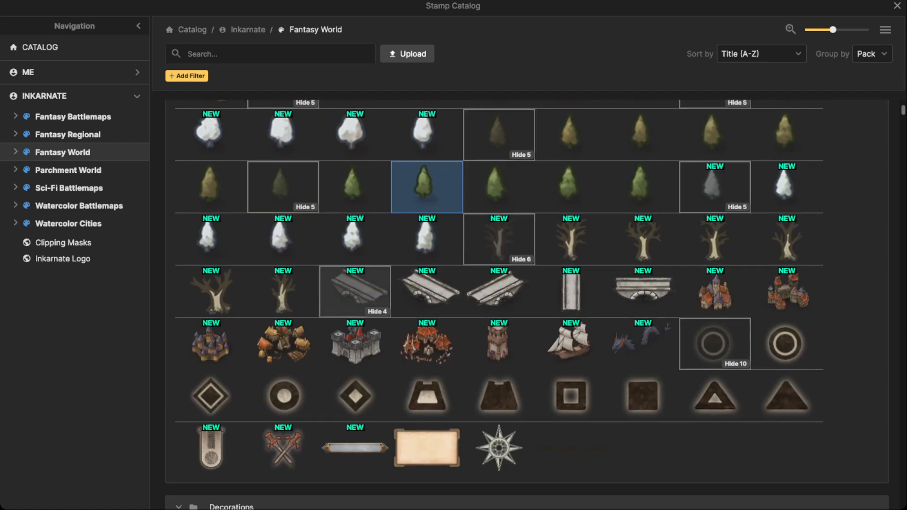
{"action": "scroll", "coordinate": [359, 227], "scroll_direction": "down", "scroll_amount": 5}
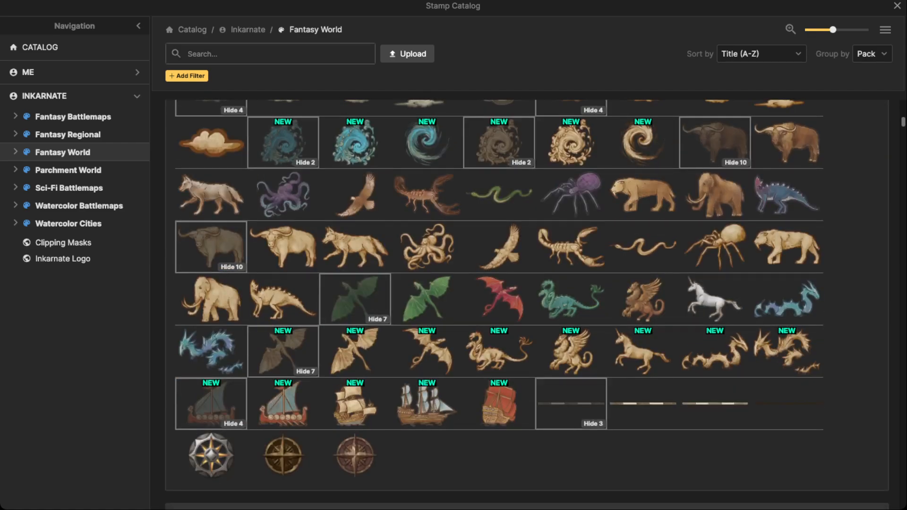
{"action": "type", "text": "CASTLE"}
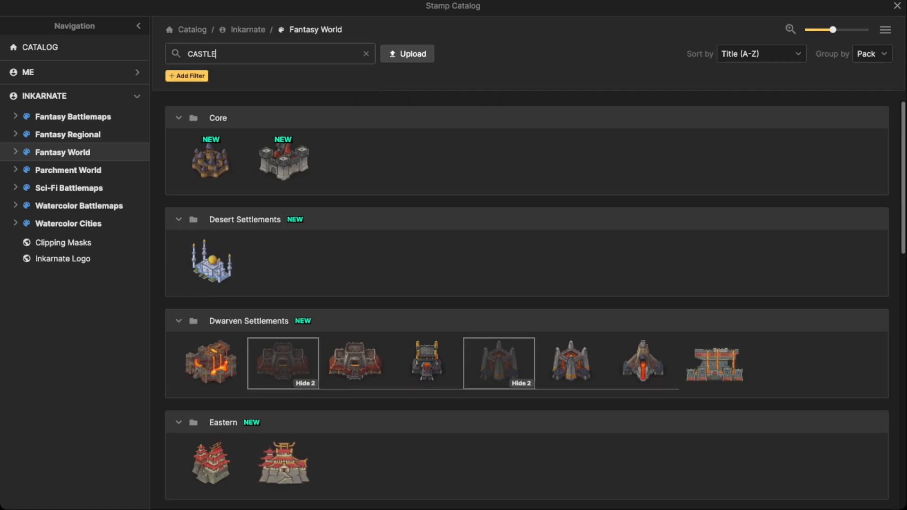
Step: Choose the orange-roofed, grey-walled Human Castle stamp set from the Human Settlements pack
{"action": "scroll", "coordinate": [527, 305], "scroll_direction": "down", "scroll_amount": 15}
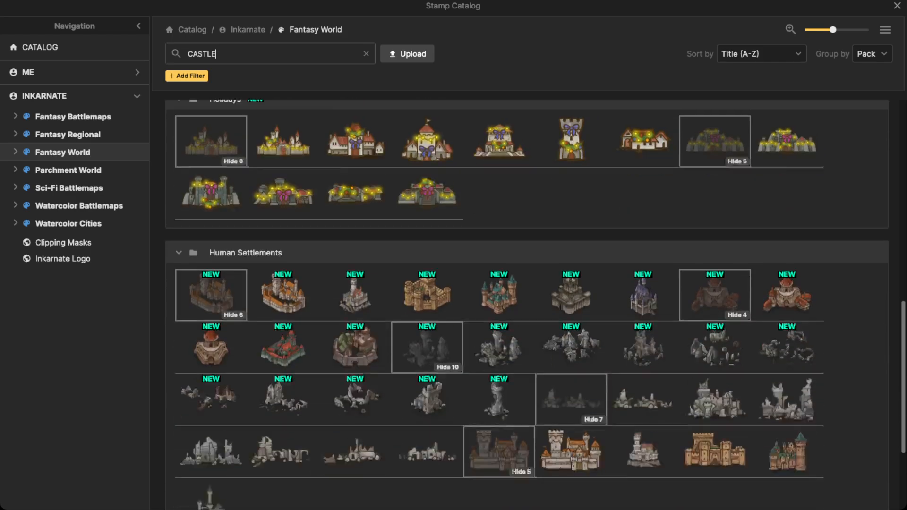
{"action": "scroll", "coordinate": [526, 255], "scroll_direction": "down", "scroll_amount": 1}
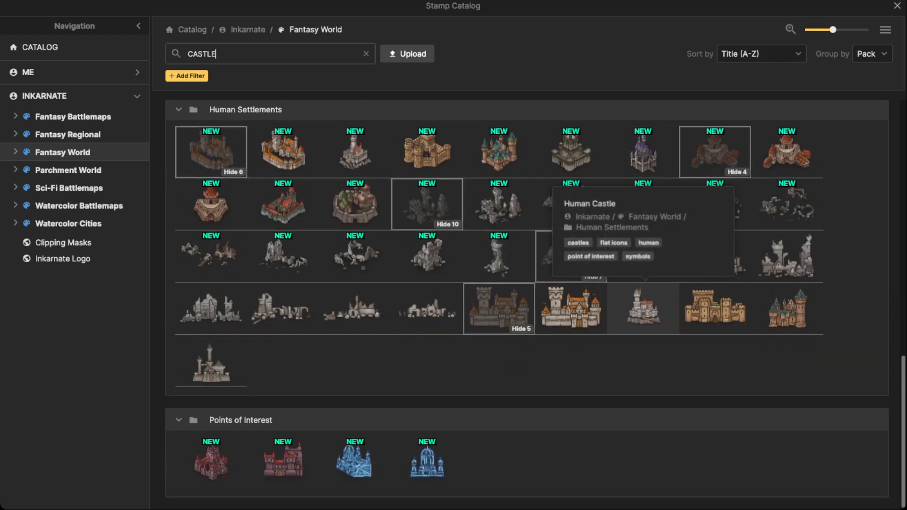
{"action": "left_click", "coordinate": [571, 308]}
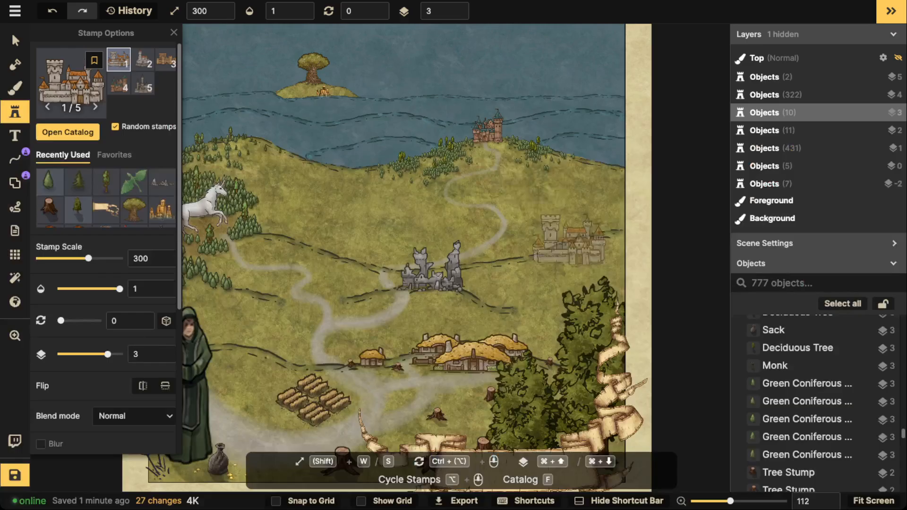
Step: Enlarge the castle stamp to scale 410 and place it behind the hooded monk
{"action": "scroll", "coordinate": [519, 177], "scroll_direction": "up", "scroll_amount": 3}
{"action": "key", "text": "space"}
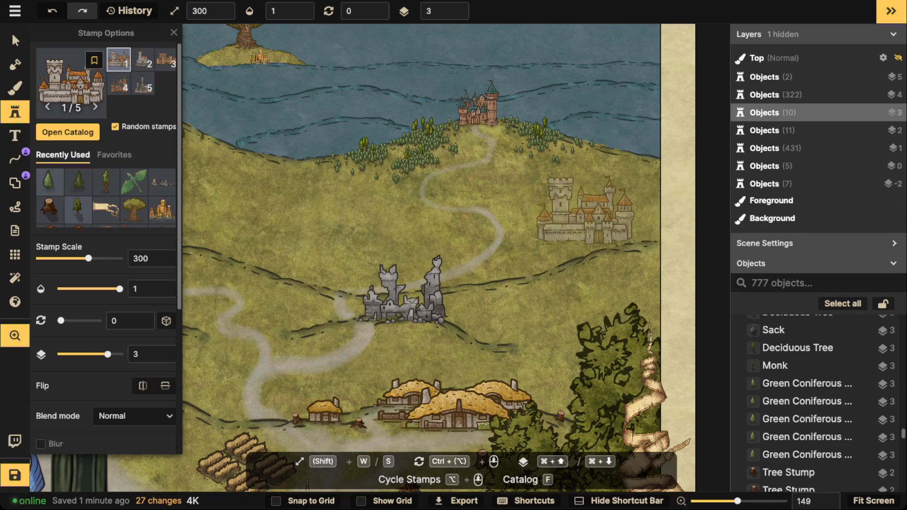
{"action": "left_click_drag", "start_coordinate": [586, 204], "coordinate": [780, 208]}
{"action": "key", "text": "space"}
{"action": "left_click_drag", "start_coordinate": [470, 219], "coordinate": [456, 89]}
{"action": "scroll", "coordinate": [440, 151], "scroll_direction": "down", "scroll_amount": 2}
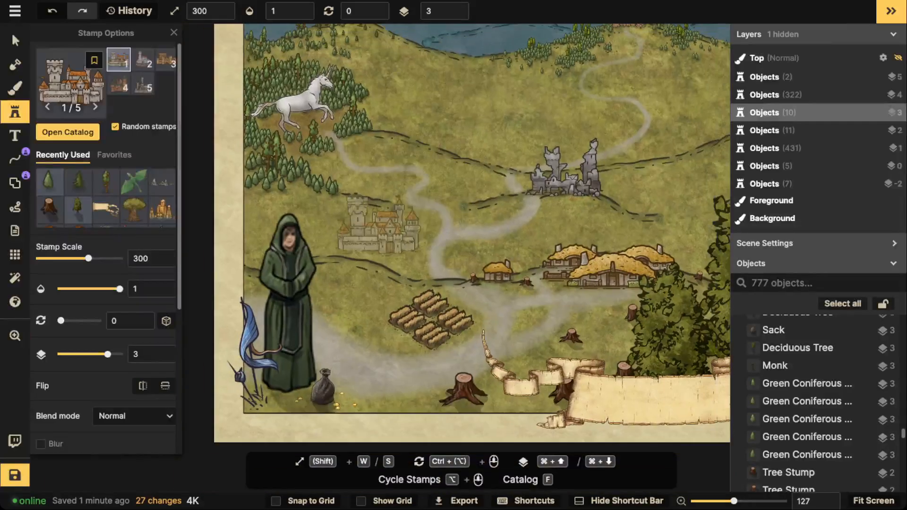
{"action": "key", "text": "w"}
{"action": "key", "text": "w"}
{"action": "key", "text": "w"}
{"action": "key", "text": "w"}
{"action": "key", "text": "w"}
{"action": "key", "text": "w"}
{"action": "key", "text": "w"}
{"action": "key", "text": "w"}
{"action": "key", "text": "w"}
{"action": "key", "text": "w"}
{"action": "key", "text": "w"}
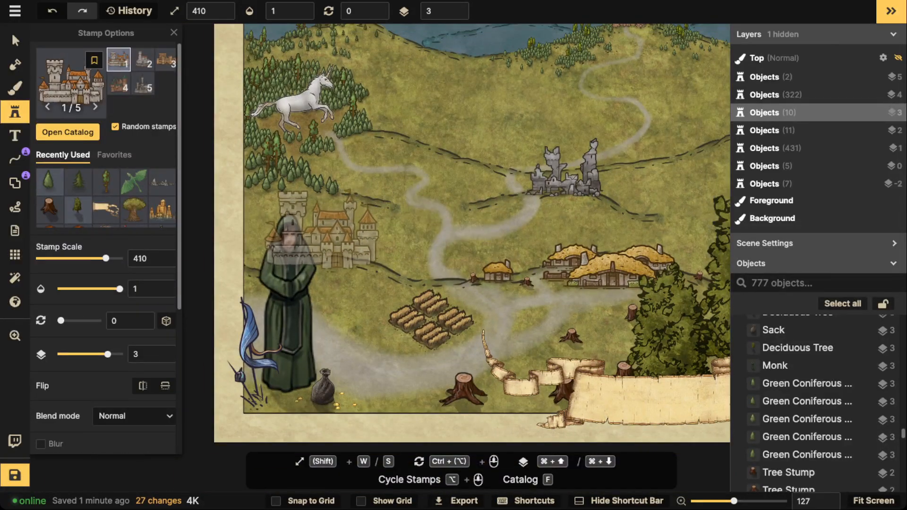
{"action": "left_click", "coordinate": [323, 237]}
Step: Enlarge the placed castle behind the monk to scale 490 and adjust its position slightly
{"action": "key", "text": "w"}
{"action": "key", "text": "w"}
{"action": "key", "text": "w"}
{"action": "key", "text": "w"}
{"action": "key", "text": "w"}
{"action": "key", "text": "w"}
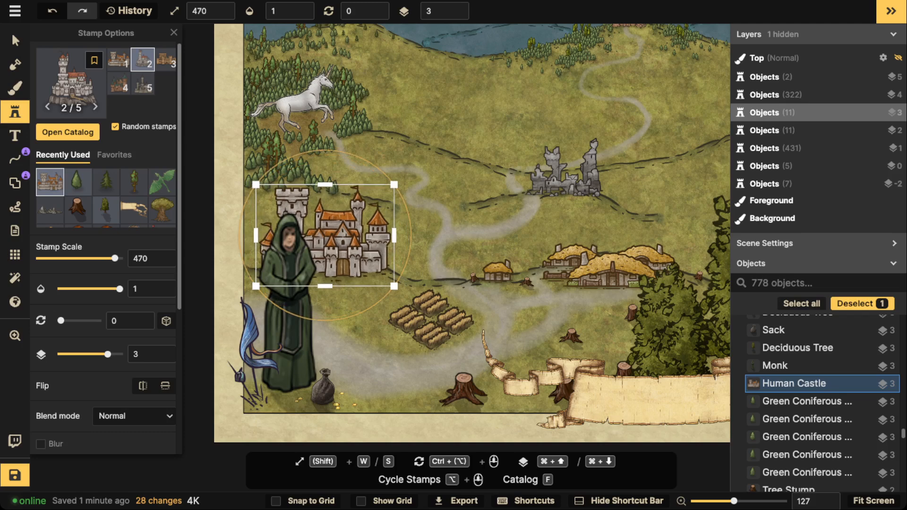
{"action": "left_click", "coordinate": [328, 236]}
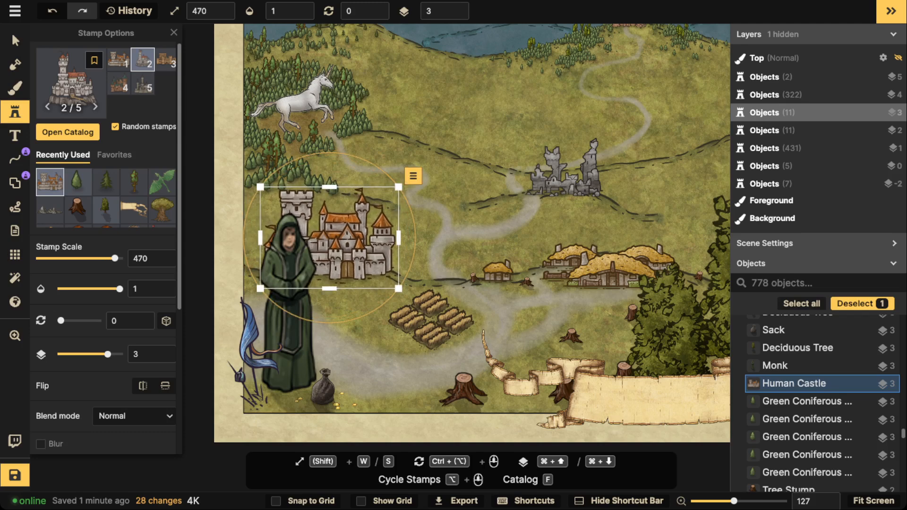
{"action": "key", "text": "w"}
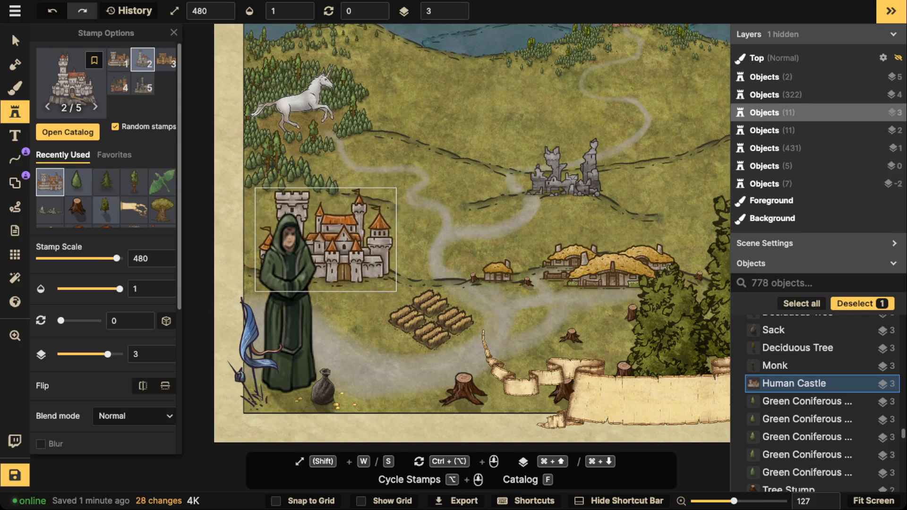
{"action": "key", "text": "w"}
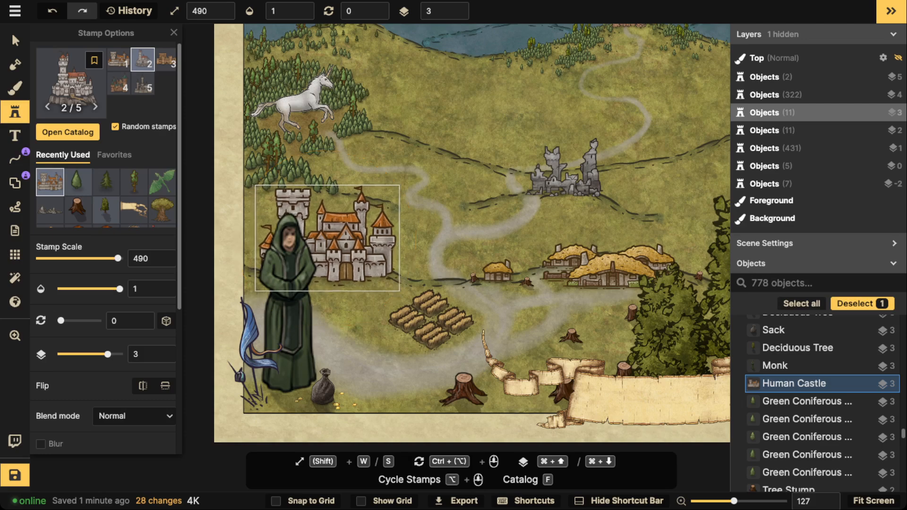
Step: Set the castle behind the monk to scale 500 and stretch it further outward toward the map's edge
{"action": "left_click", "coordinate": [351, 160]}
{"action": "scroll", "coordinate": [352, 160], "scroll_direction": "down", "scroll_amount": 4}
{"action": "left_click_drag", "start_coordinate": [332, 165], "coordinate": [263, 162]}
{"action": "left_click", "coordinate": [15, 40]}
{"action": "scroll", "coordinate": [316, 286], "scroll_direction": "up", "scroll_amount": 3}
{"action": "left_click_drag", "start_coordinate": [316, 286], "coordinate": [400, 353]}
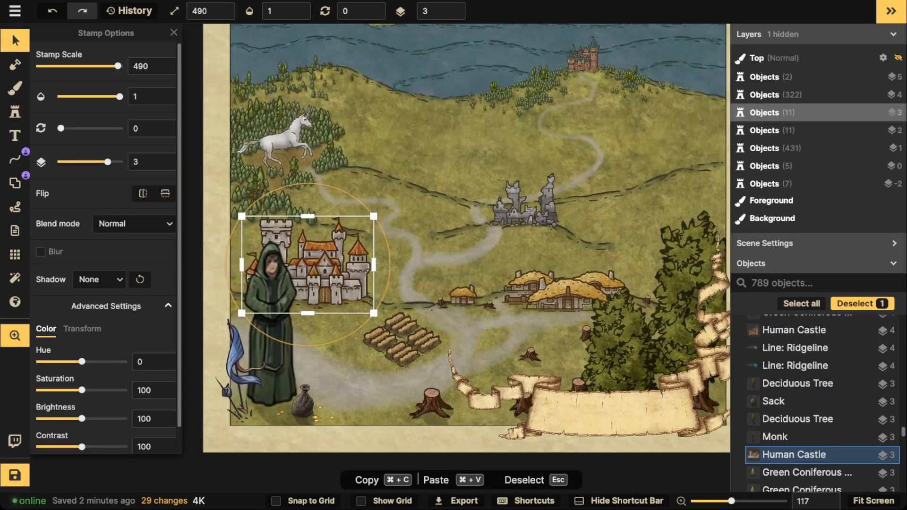
{"action": "left_click", "coordinate": [463, 296]}
{"action": "left_click", "coordinate": [326, 274]}
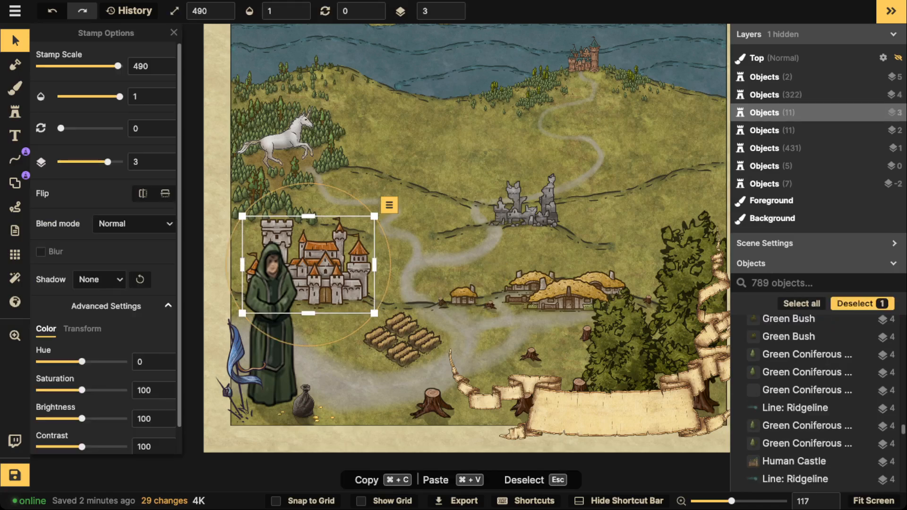
{"action": "key", "text": "]"}
{"action": "left_click_drag", "start_coordinate": [326, 274], "coordinate": [325, 277]}
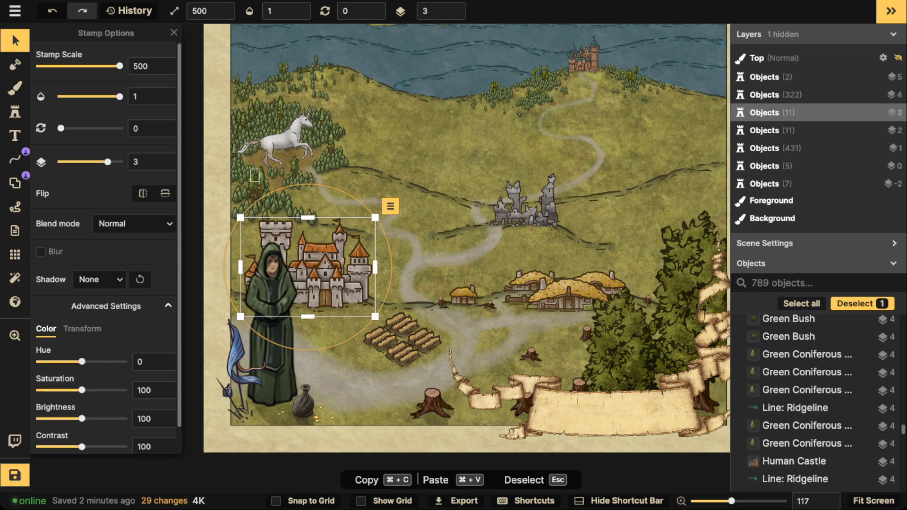
{"action": "left_click_drag", "start_coordinate": [241, 217], "coordinate": [232, 211]}
{"action": "left_click_drag", "start_coordinate": [321, 269], "coordinate": [320, 268]}
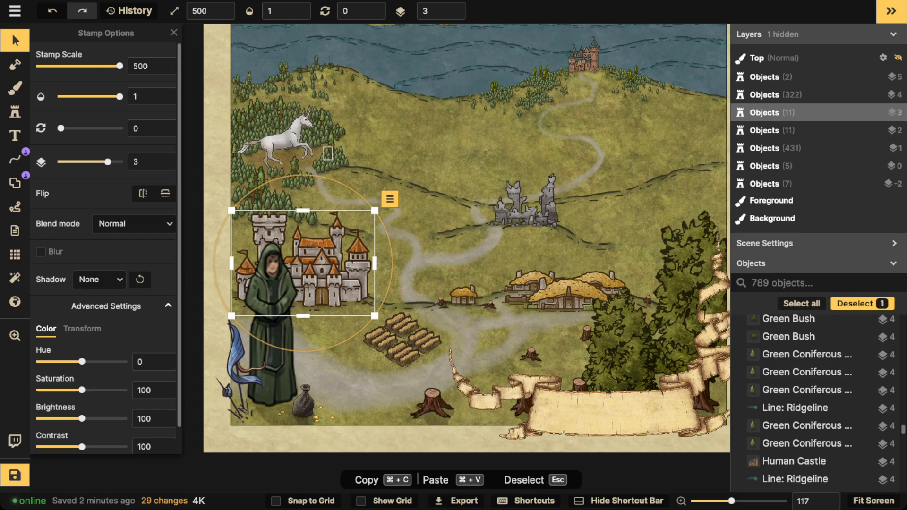
Step: Search the Fantasy World stamp catalog for VILLAGE and choose the red-roofed Human Village stamp from Human Settlements
{"action": "left_click", "coordinate": [463, 297]}
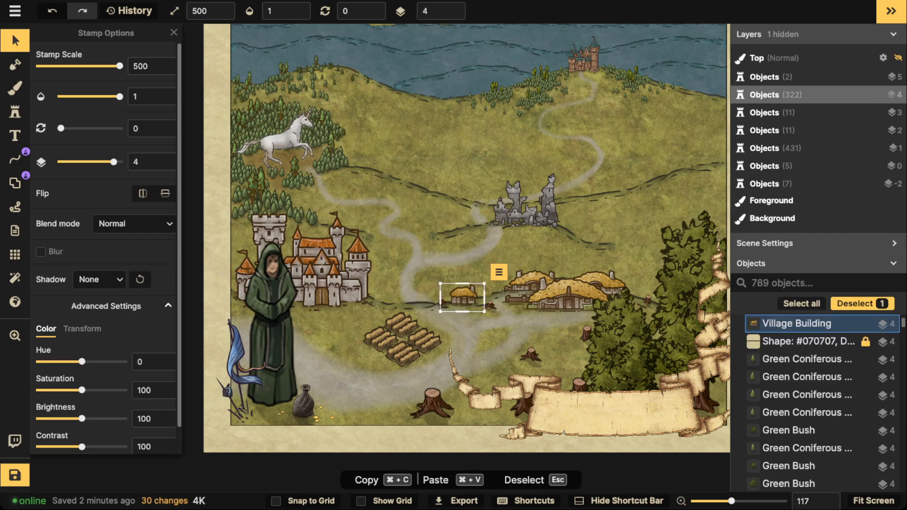
{"action": "left_click", "coordinate": [15, 111]}
{"action": "left_click", "coordinate": [71, 84]}
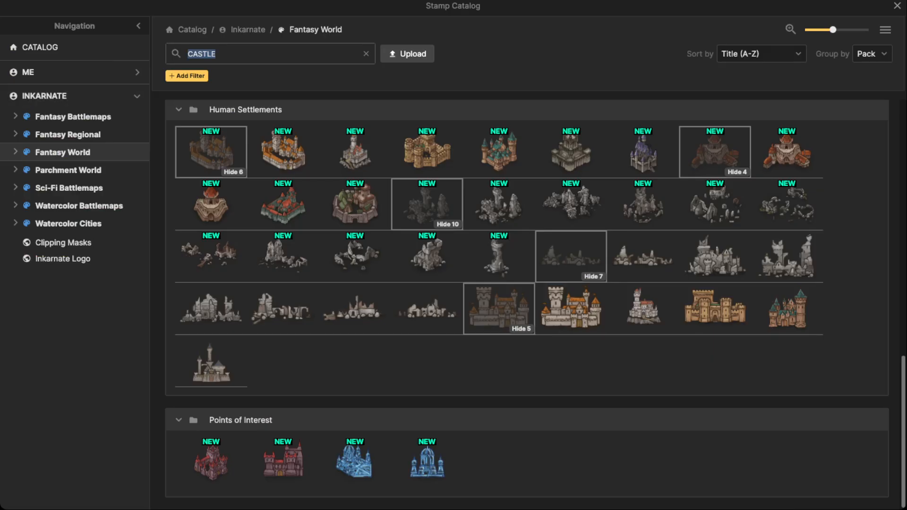
{"action": "type", "text": "VILLAGE"}
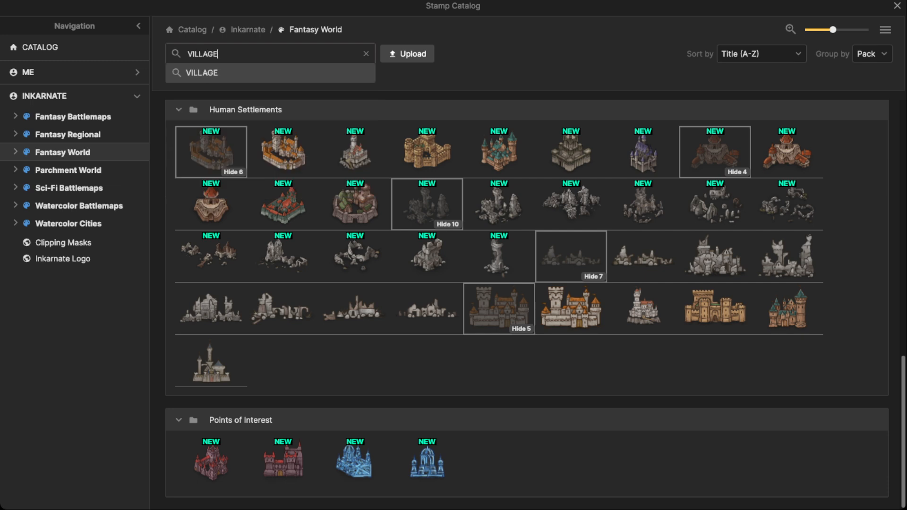
{"action": "key", "text": "Return"}
{"action": "scroll", "coordinate": [457, 423], "scroll_direction": "down", "scroll_amount": 10}
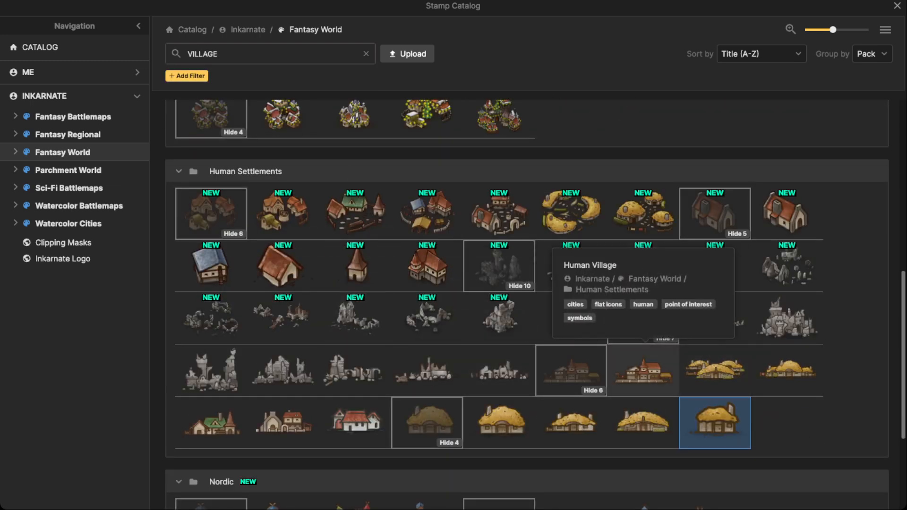
{"action": "left_click", "coordinate": [642, 370]}
Step: Place the village stamp upright just below the hilltop castle, at scale 130 and rotation 0
{"action": "scroll", "coordinate": [651, 373], "scroll_direction": "up", "scroll_amount": 10}
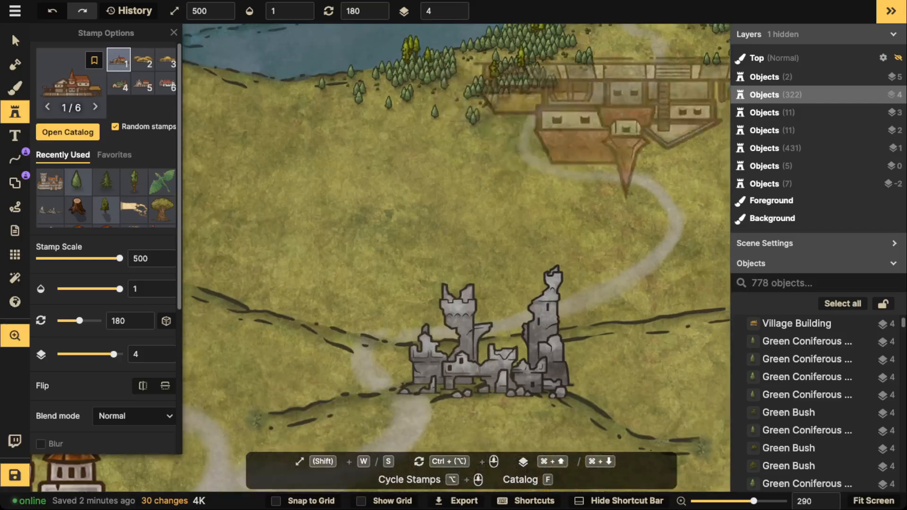
{"action": "scroll", "coordinate": [407, 331], "scroll_direction": "up", "scroll_amount": 5}
{"action": "key", "text": "s"}
{"action": "key", "text": "s"}
{"action": "key", "text": "s"}
{"action": "key", "text": "s"}
{"action": "key", "text": "s"}
{"action": "key", "text": "s"}
{"action": "key", "text": "s"}
{"action": "key", "text": "s"}
{"action": "key", "text": "s"}
{"action": "key", "text": "s"}
{"action": "key", "text": "s"}
{"action": "key", "text": "s"}
{"action": "key", "text": "s"}
{"action": "key", "text": "s"}
{"action": "key", "text": "s"}
{"action": "key", "text": "s"}
{"action": "key", "text": "s"}
{"action": "key", "text": "s"}
{"action": "key", "text": "s"}
{"action": "key", "text": "s"}
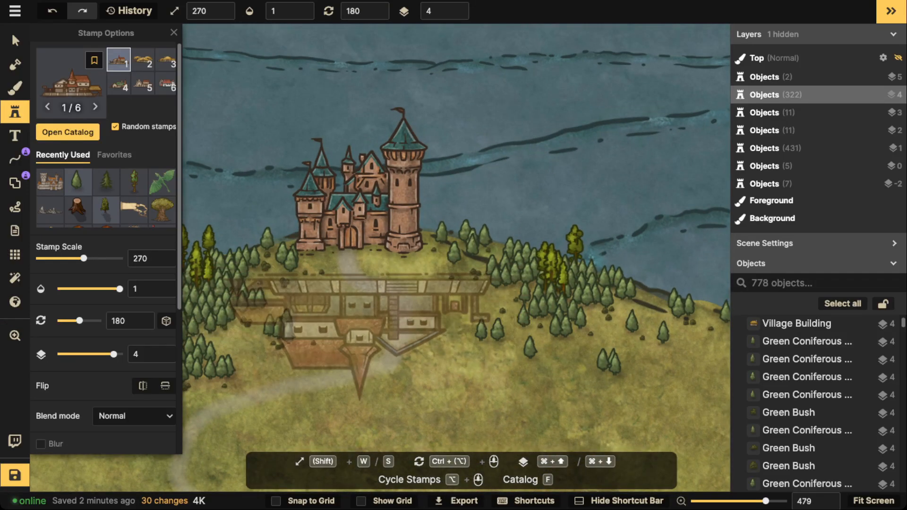
{"action": "key", "text": "s"}
{"action": "key", "text": "s"}
{"action": "key", "text": "s"}
{"action": "key", "text": "s"}
{"action": "scroll", "coordinate": [472, 288], "scroll_direction": "down", "scroll_amount": 12, "text": "ctrl"}
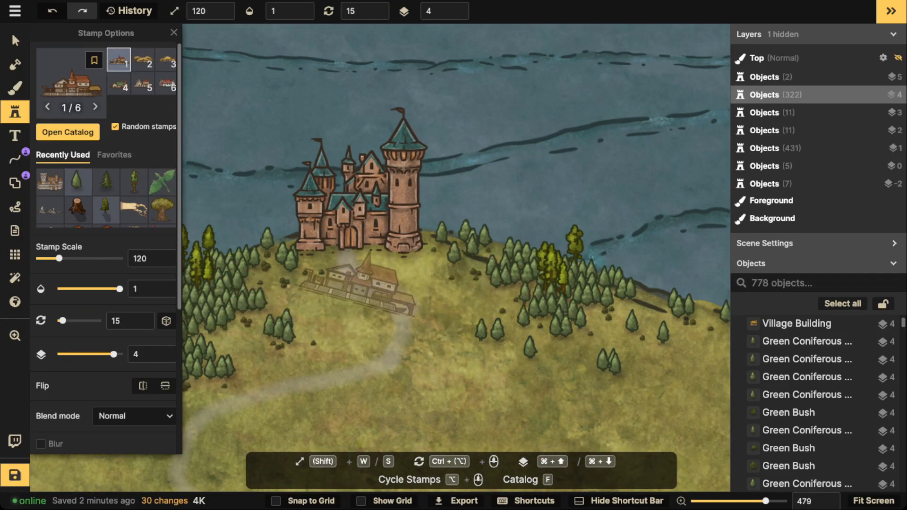
{"action": "key", "text": "w"}
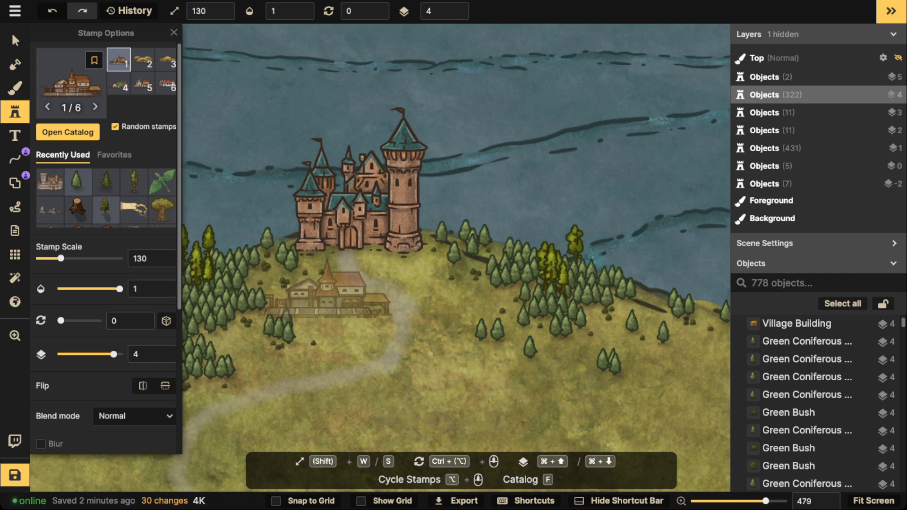
{"action": "left_click", "coordinate": [323, 288]}
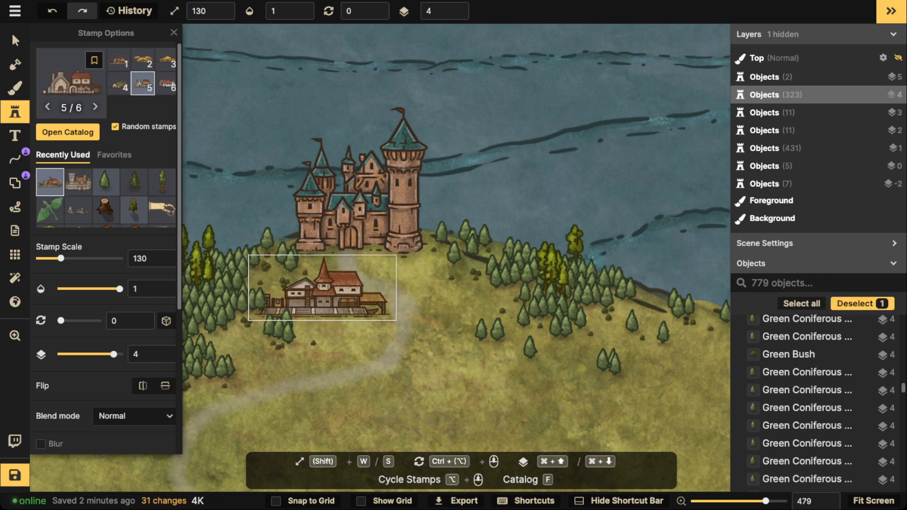
{"action": "left_click_drag", "start_coordinate": [323, 288], "coordinate": [327, 292]}
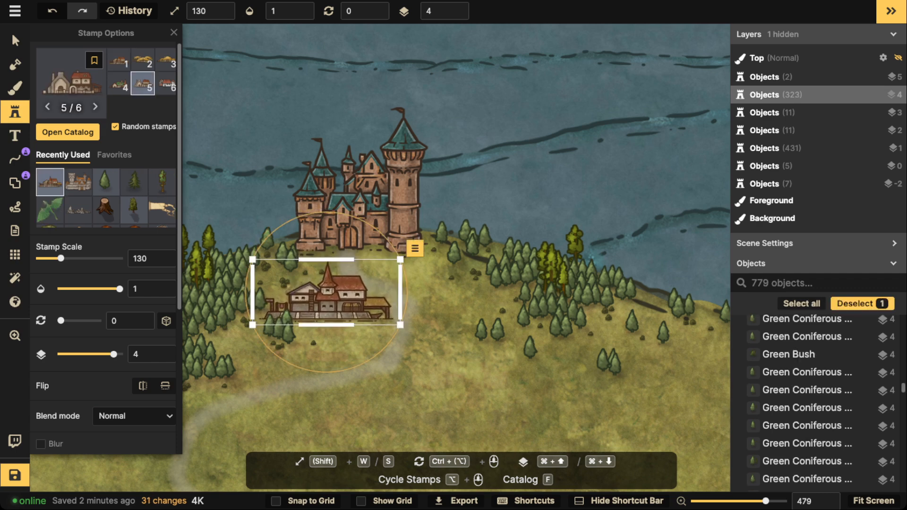
{"action": "left_click", "coordinate": [388, 198]}
Step: Rearrange the small coniferous trees along the front edge of the red-roofed village
{"action": "left_click", "coordinate": [15, 41]}
{"action": "left_click_drag", "start_coordinate": [261, 300], "coordinate": [376, 327]}
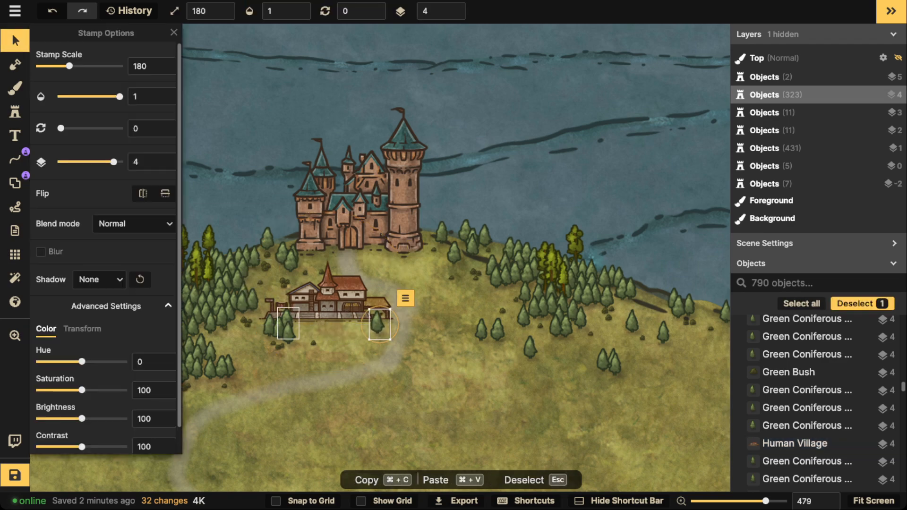
{"action": "left_click_drag", "start_coordinate": [286, 321], "coordinate": [261, 318]}
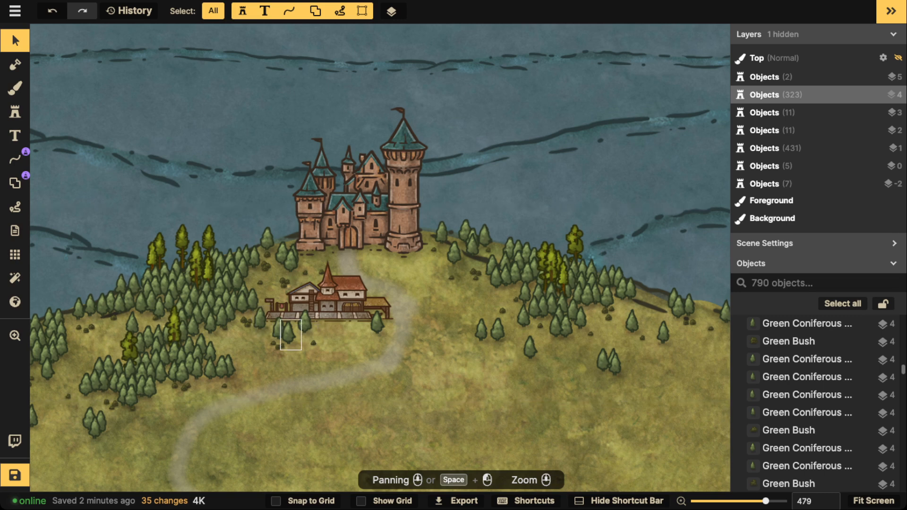
{"action": "left_click", "coordinate": [380, 320]}
{"action": "left_click_drag", "start_coordinate": [390, 319], "coordinate": [392, 319]}
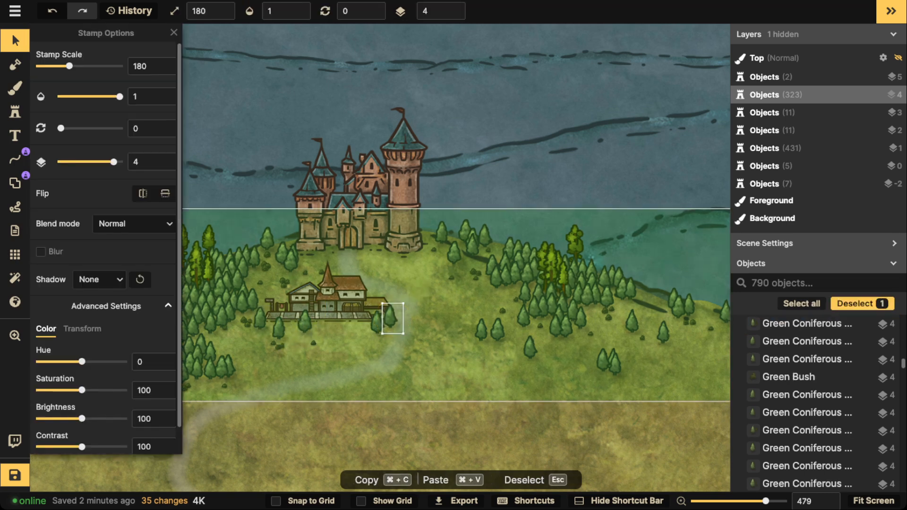
Step: Paste a coniferous tree below the path's bend under the village and move two more trees beside it
{"action": "key", "text": "super+v"}
{"action": "left_click_drag", "start_coordinate": [343, 335], "coordinate": [358, 383]}
{"action": "key", "text": "Escape"}
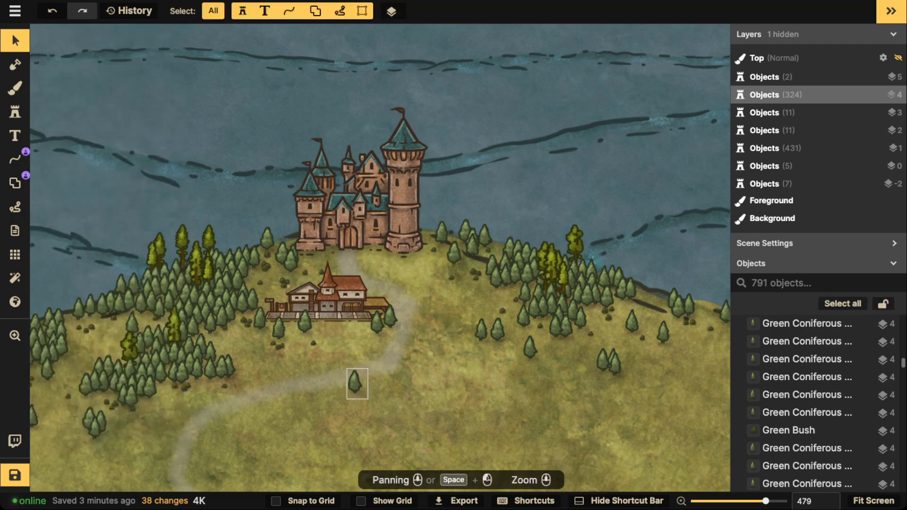
{"action": "scroll", "coordinate": [380, 258], "scroll_direction": "down", "scroll_amount": 3}
{"action": "left_click_drag", "start_coordinate": [250, 326], "coordinate": [349, 339]}
{"action": "key", "text": "Escape"}
{"action": "left_click_drag", "start_coordinate": [237, 313], "coordinate": [357, 342]}
{"action": "key", "text": "Escape"}
{"action": "scroll", "coordinate": [349, 289], "scroll_direction": "down", "scroll_amount": 3}
{"action": "left_click_drag", "start_coordinate": [350, 289], "coordinate": [346, 325]}
Step: Copy a small coniferous tree from the hillside and paste two copies at the base of the hilltop castle
{"action": "left_click", "coordinate": [434, 331]}
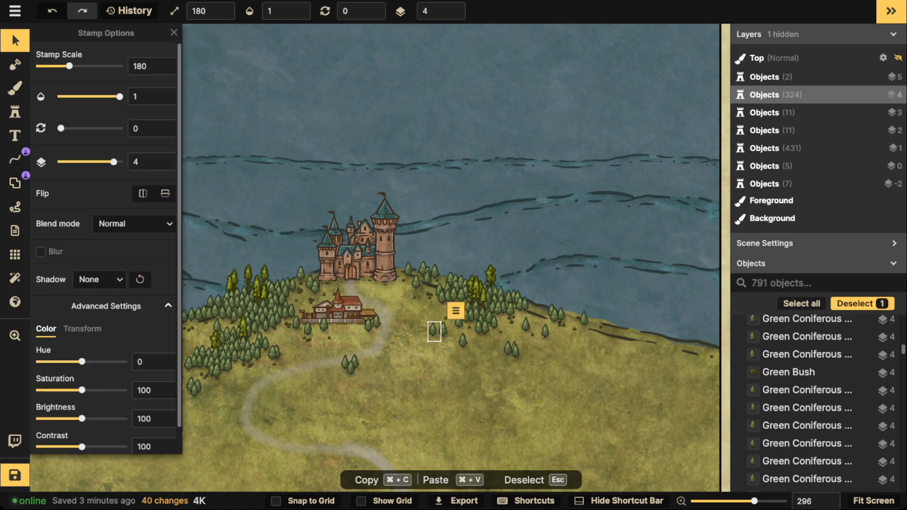
{"action": "key", "text": "super+c"}
{"action": "key", "text": "super+v"}
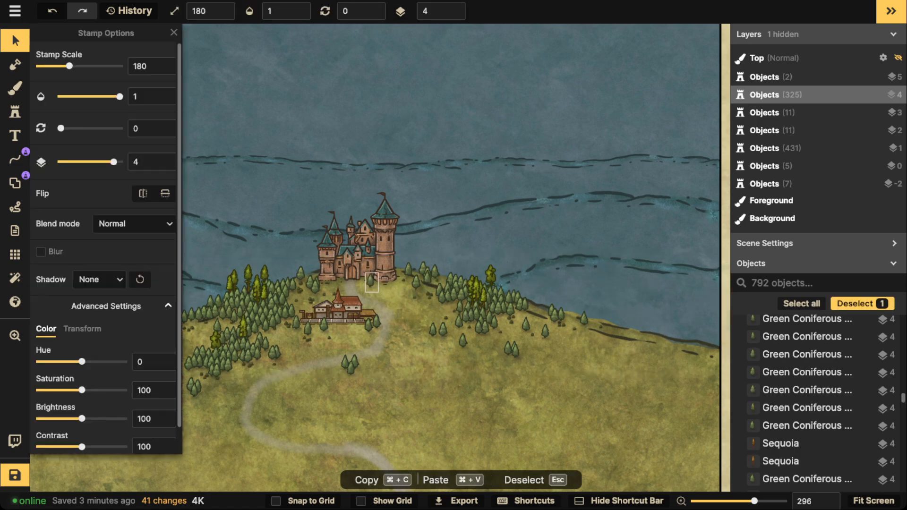
{"action": "key", "text": "super+v"}
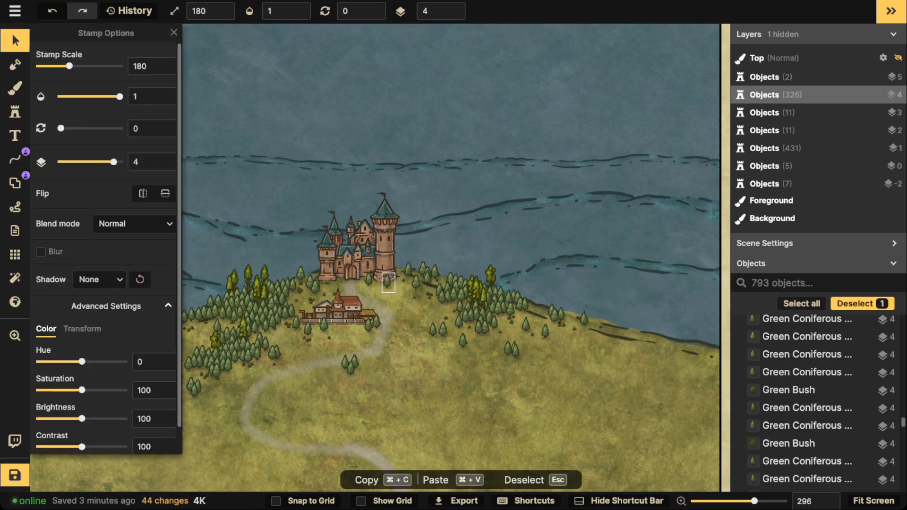
{"action": "key", "text": "Escape"}
Step: Reduce the grey background brush to size 9 and paint a short path linking the red-roofed village to the winding path
{"action": "scroll", "coordinate": [312, 281], "scroll_direction": "down", "scroll_amount": 2}
{"action": "left_click_drag", "start_coordinate": [309, 282], "coordinate": [342, 277]}
{"action": "left_click", "coordinate": [363, 299]}
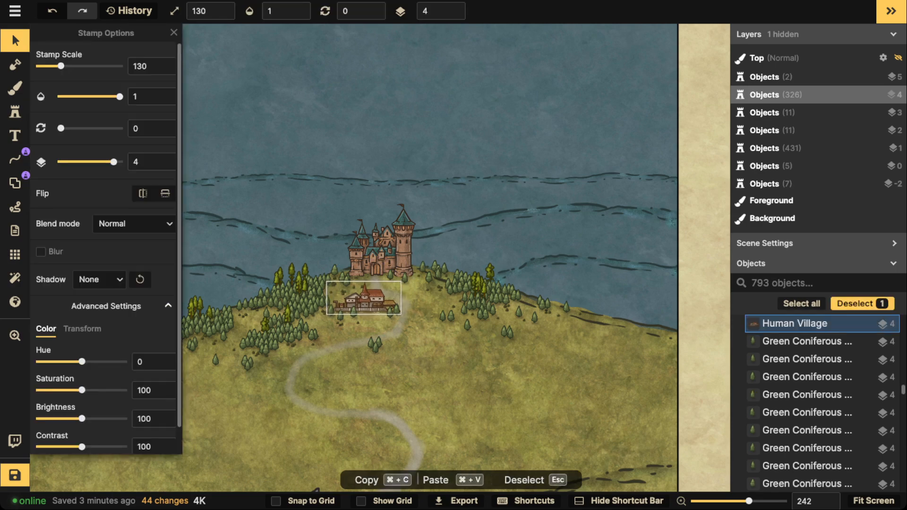
{"action": "left_click", "coordinate": [15, 88]}
{"action": "scroll", "coordinate": [356, 298], "scroll_direction": "up", "scroll_amount": 6}
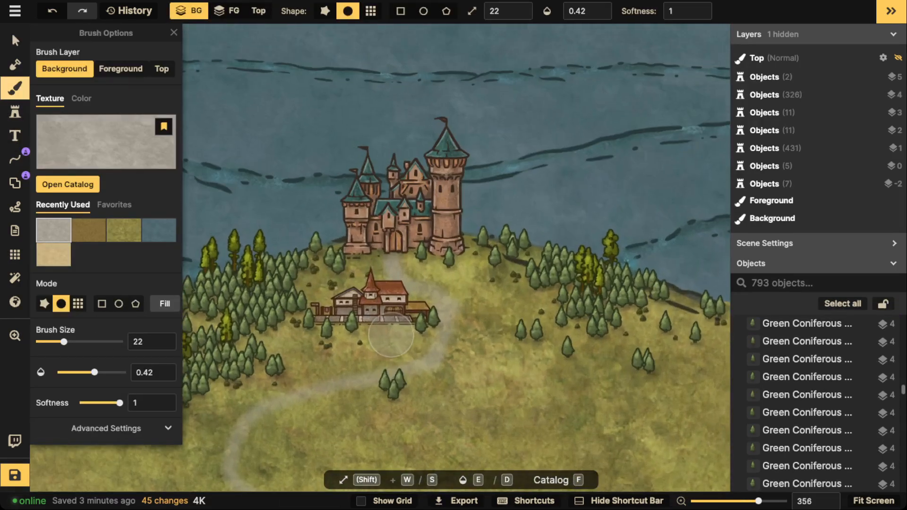
{"action": "scroll", "coordinate": [395, 360], "scroll_direction": "up", "scroll_amount": 2}
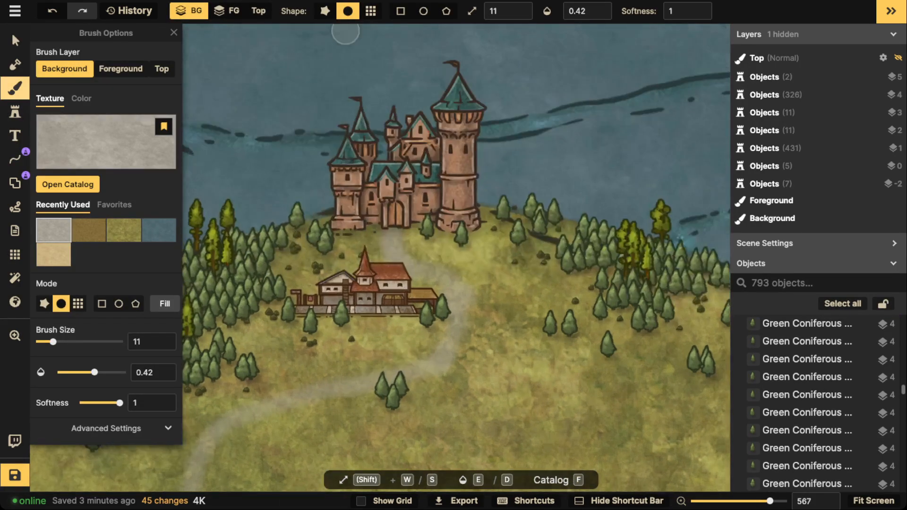
{"action": "left_click", "coordinate": [521, 15]}
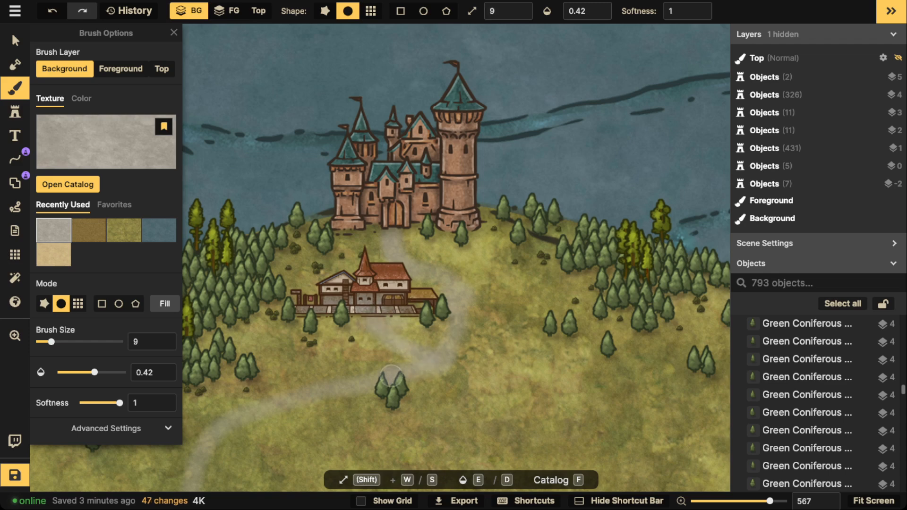
Step: Search the stamp catalog for "WINDMILLS" and choose the second wooden windmill set from the Nordic pack
{"action": "scroll", "coordinate": [473, 310], "scroll_direction": "down", "scroll_amount": 3}
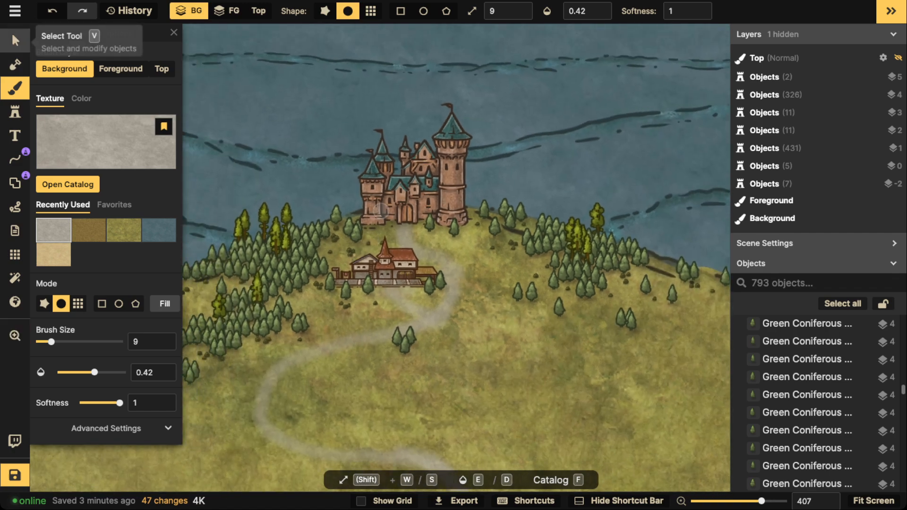
{"action": "left_click", "coordinate": [15, 112]}
{"action": "key", "text": "f"}
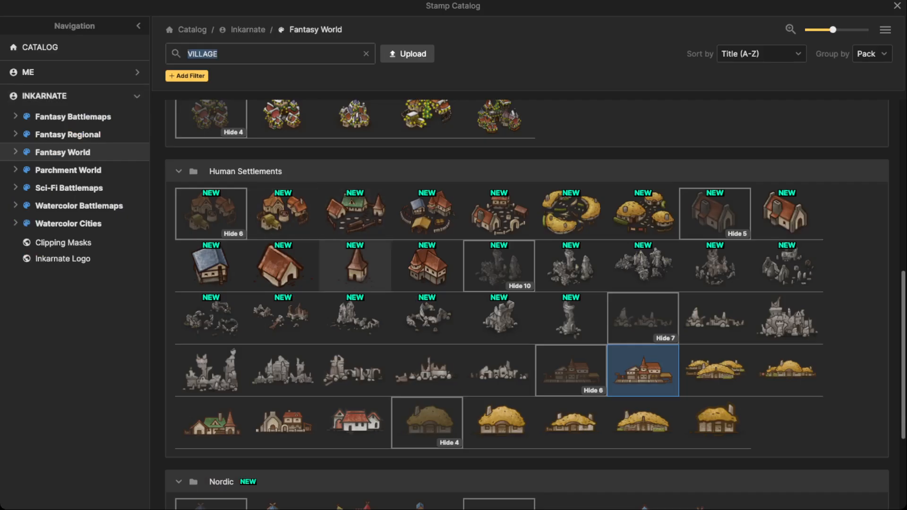
{"action": "type", "text": "WI"}
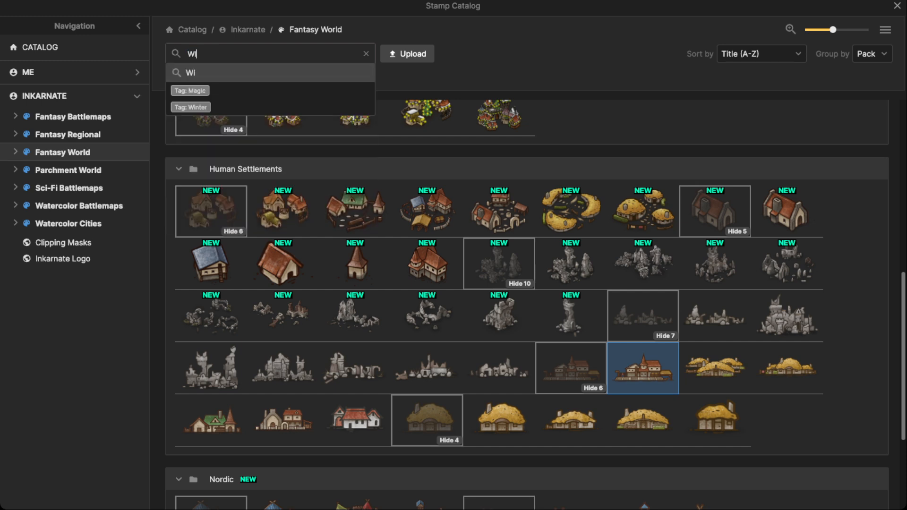
{"action": "type", "text": "NDMILLS"}
{"action": "key", "text": "Return"}
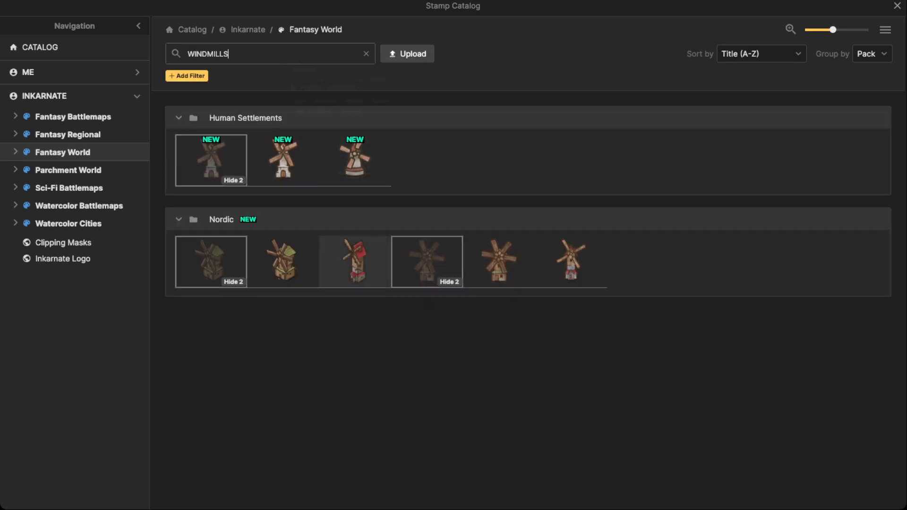
{"action": "left_click", "coordinate": [499, 263]}
Step: Enlarge the windmill stamp to scale 380 and place one behind the thatched village
{"action": "scroll", "coordinate": [384, 287], "scroll_direction": "down", "scroll_amount": 4}
{"action": "key", "text": "space"}
{"action": "left_click_drag", "start_coordinate": [384, 302], "coordinate": [429, 113]}
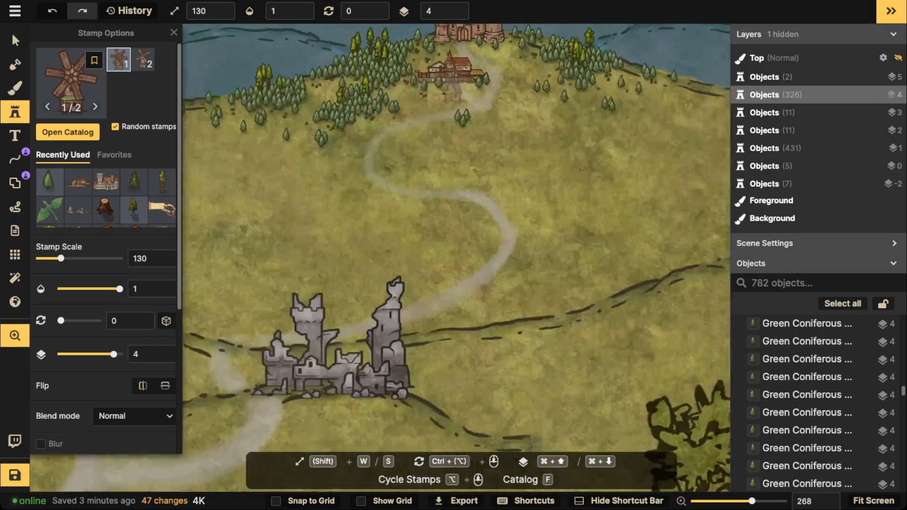
{"action": "left_click_drag", "start_coordinate": [316, 441], "coordinate": [388, 208]}
{"action": "scroll", "coordinate": [389, 209], "scroll_direction": "down", "scroll_amount": 2}
{"action": "scroll", "coordinate": [388, 207], "scroll_direction": "down", "scroll_amount": 4}
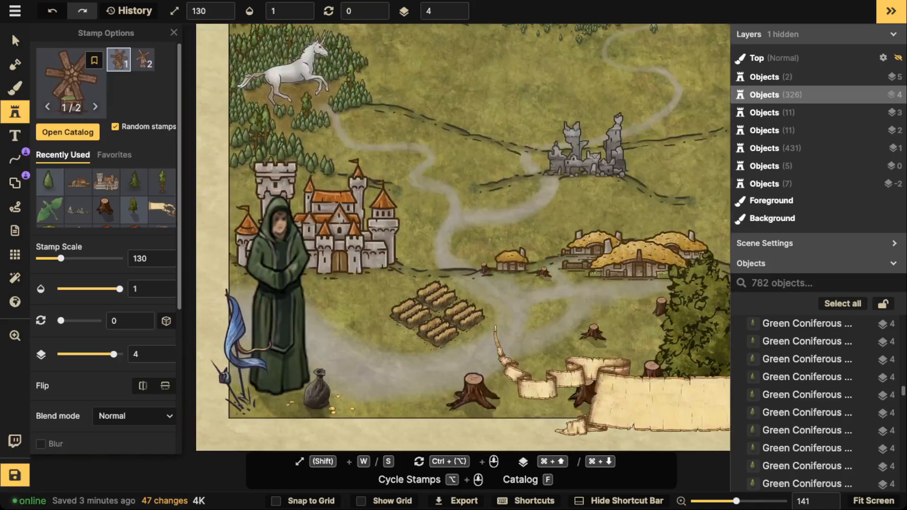
{"action": "scroll", "coordinate": [455, 253], "scroll_direction": "up", "scroll_amount": 1}
{"action": "key", "text": "w"}
{"action": "key", "text": "w"}
{"action": "key", "text": "w"}
{"action": "key", "text": "w"}
{"action": "key", "text": "w"}
{"action": "key", "text": "w"}
{"action": "key", "text": "w"}
{"action": "key", "text": "w"}
{"action": "key", "text": "w"}
{"action": "key", "text": "w"}
{"action": "key", "text": "w"}
{"action": "key", "text": "w"}
{"action": "key", "text": "w"}
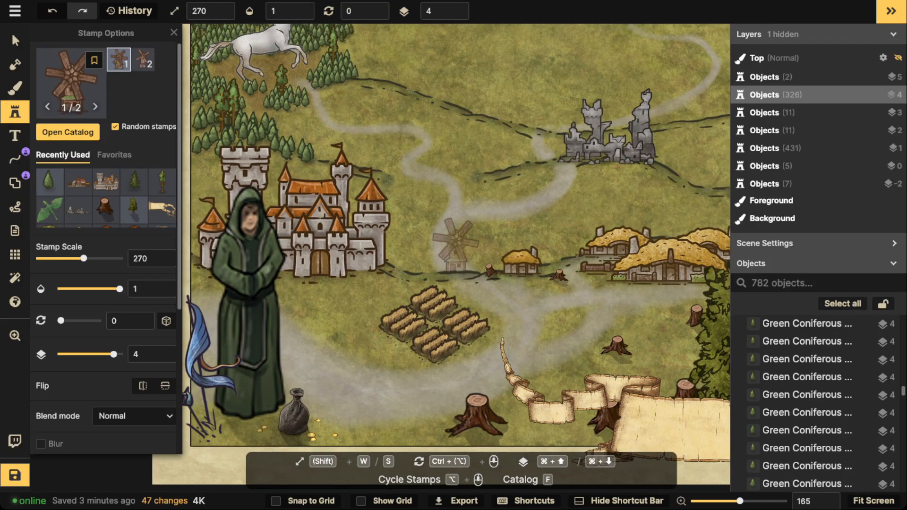
{"action": "key", "text": "space"}
{"action": "left_click_drag", "start_coordinate": [543, 208], "coordinate": [259, 214]}
{"action": "key", "text": "space"}
{"action": "left_click_drag", "start_coordinate": [366, 221], "coordinate": [429, 214]}
{"action": "key", "text": "w"}
{"action": "scroll", "coordinate": [490, 184], "scroll_direction": "down", "scroll_amount": 1}
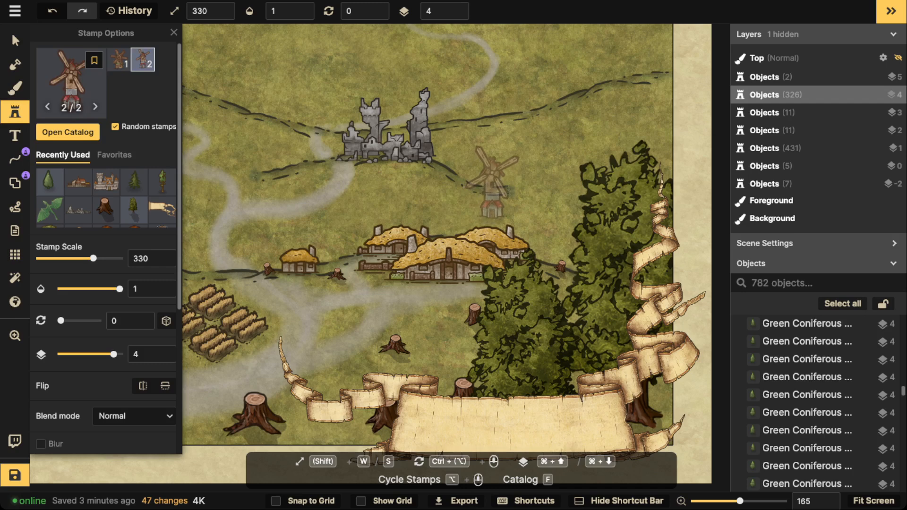
{"action": "key", "text": "w"}
{"action": "key", "text": "w"}
{"action": "key", "text": "w"}
{"action": "key", "text": "w"}
{"action": "key", "text": "w"}
{"action": "left_click", "coordinate": [439, 198]}
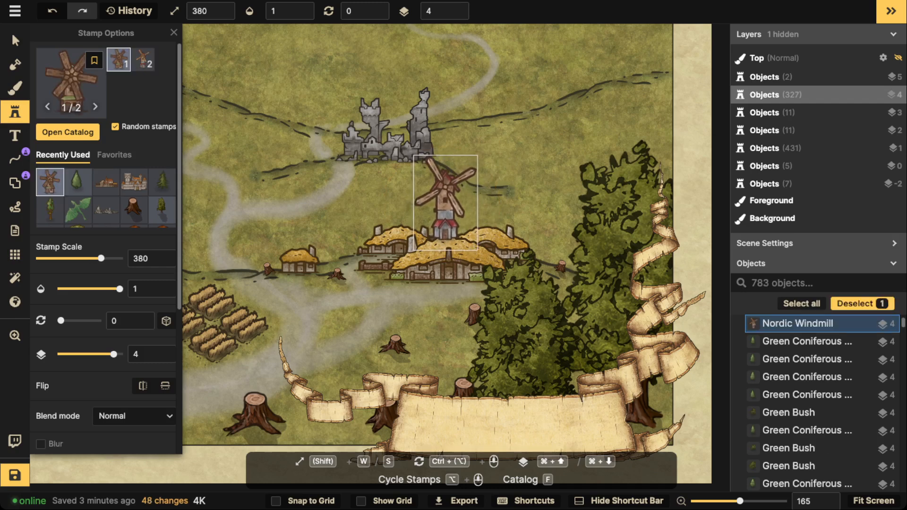
Step: Lower the windmill to layer 2 and move it between the small hut and the thatched village
{"action": "key", "text": "super+Down"}
{"action": "key", "text": "super+Down"}
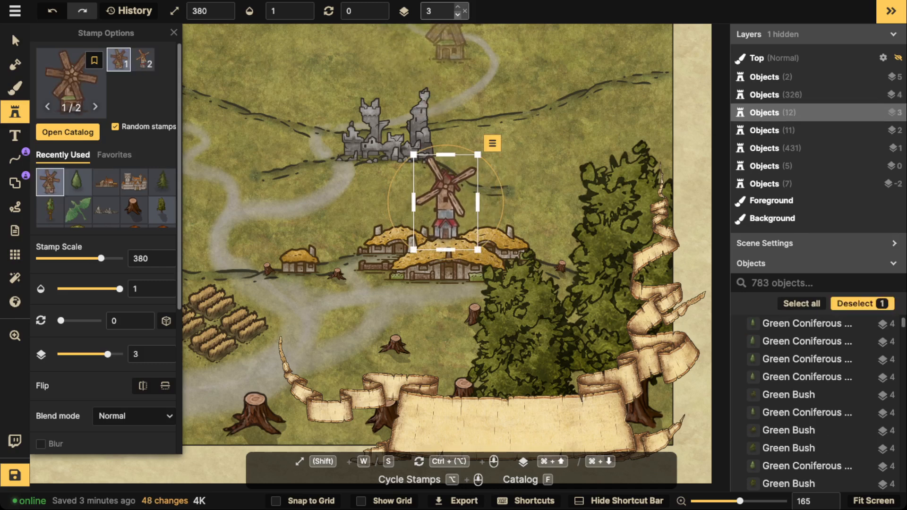
{"action": "left_click_drag", "start_coordinate": [445, 202], "coordinate": [337, 227]}
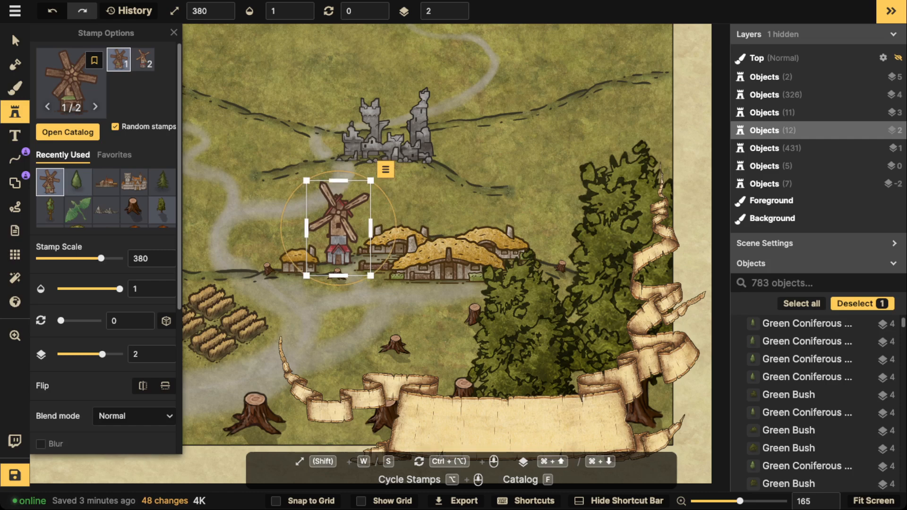
{"action": "key", "text": "Escape"}
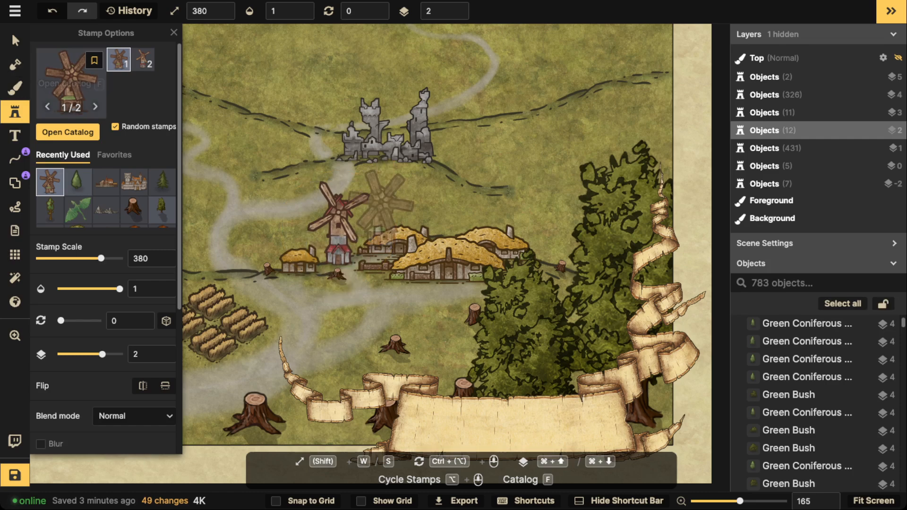
Step: Move the small tree stump in front of the windmill slightly so it stands beside the windmill's base
{"action": "scroll", "coordinate": [316, 269], "scroll_direction": "up", "scroll_amount": 3}
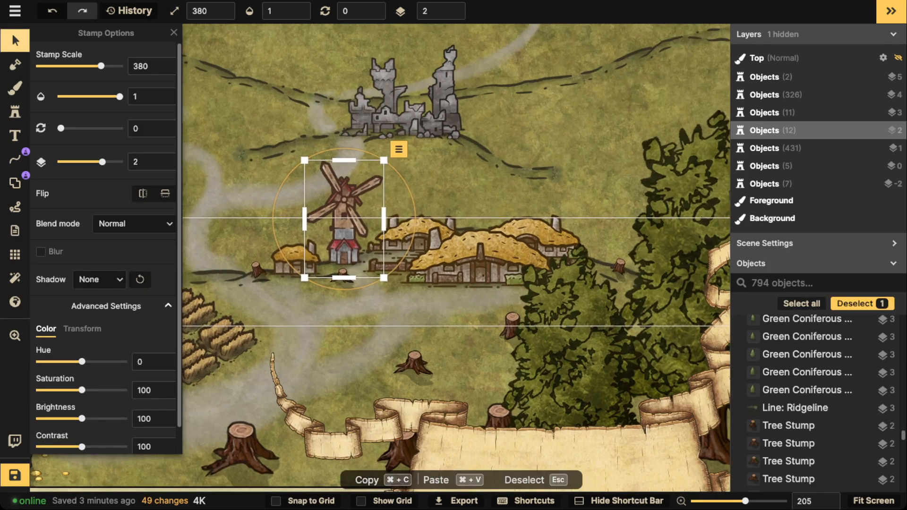
{"action": "left_click", "coordinate": [342, 275]}
{"action": "left_click_drag", "start_coordinate": [342, 275], "coordinate": [338, 271]}
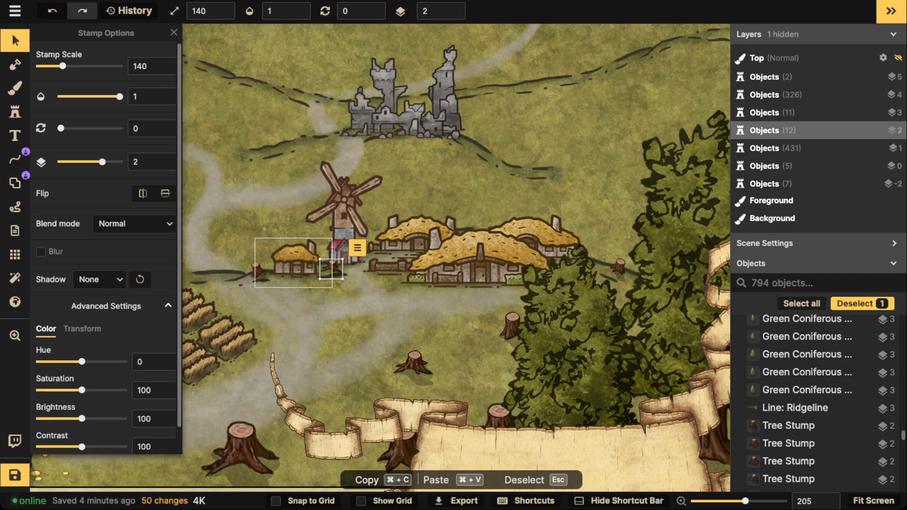
{"action": "key", "text": "Escape"}
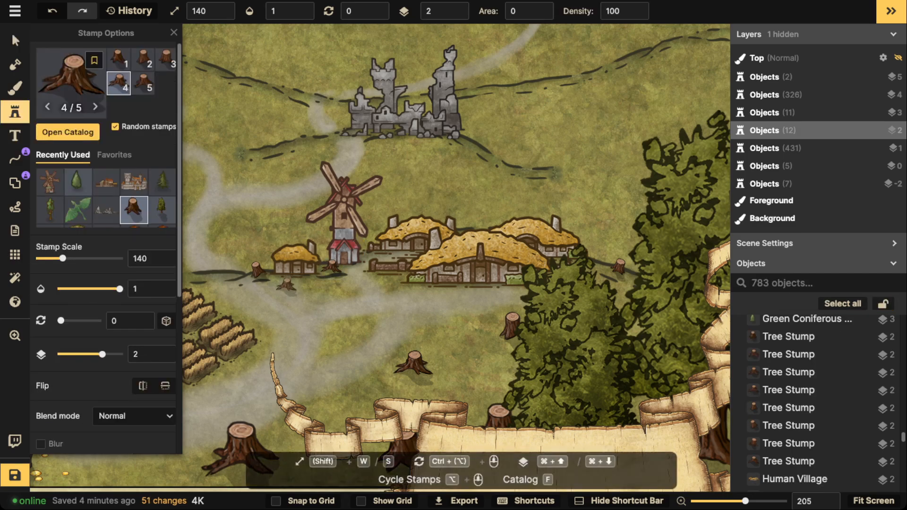
Step: Place a tree stump at scale 150 on the grass between the paths below the windmill
{"action": "scroll", "coordinate": [364, 320], "scroll_direction": "up", "scroll_amount": 1}
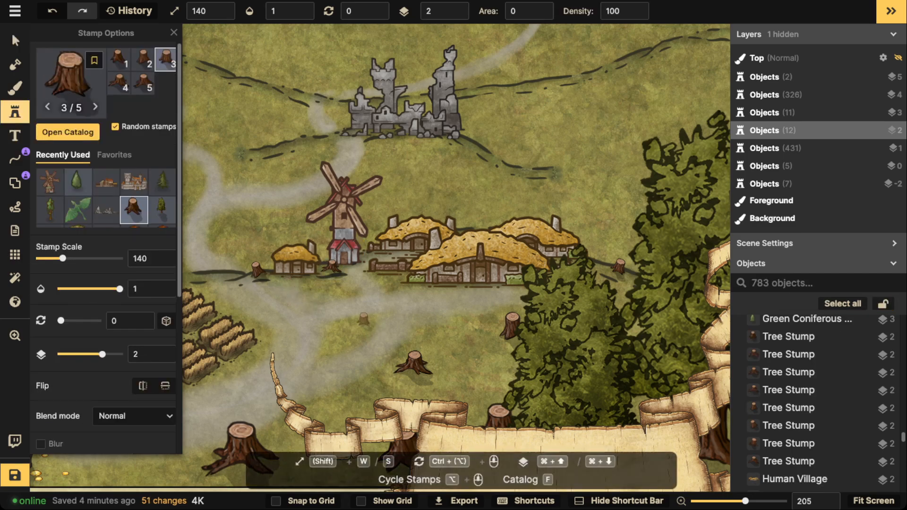
{"action": "left_click", "coordinate": [342, 321]}
{"action": "left_click", "coordinate": [15, 112]}
{"action": "scroll", "coordinate": [142, 215], "scroll_direction": "down", "scroll_amount": 2}
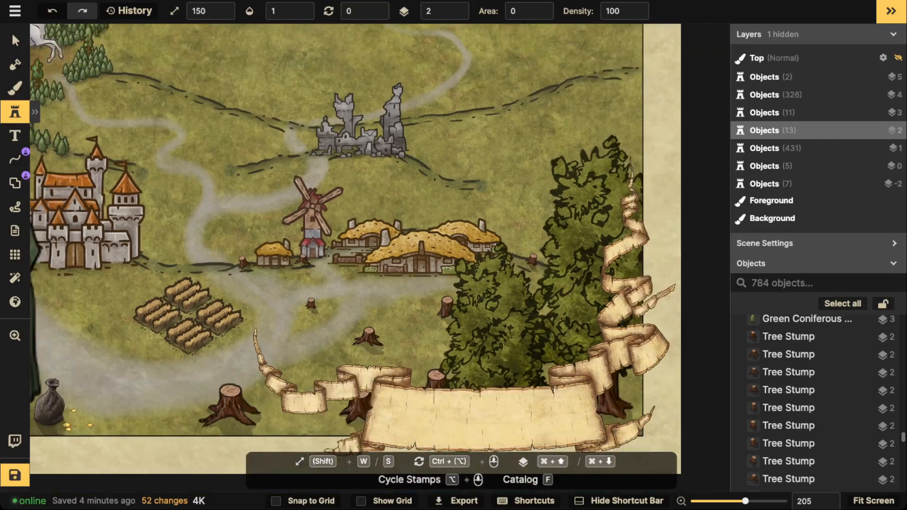
{"action": "left_click", "coordinate": [15, 41]}
Step: Set the background brush to the brown texture at size 29 and shade the ground around the large foreground stump
{"action": "scroll", "coordinate": [287, 218], "scroll_direction": "down", "scroll_amount": 1}
{"action": "scroll", "coordinate": [407, 213], "scroll_direction": "down", "scroll_amount": 1}
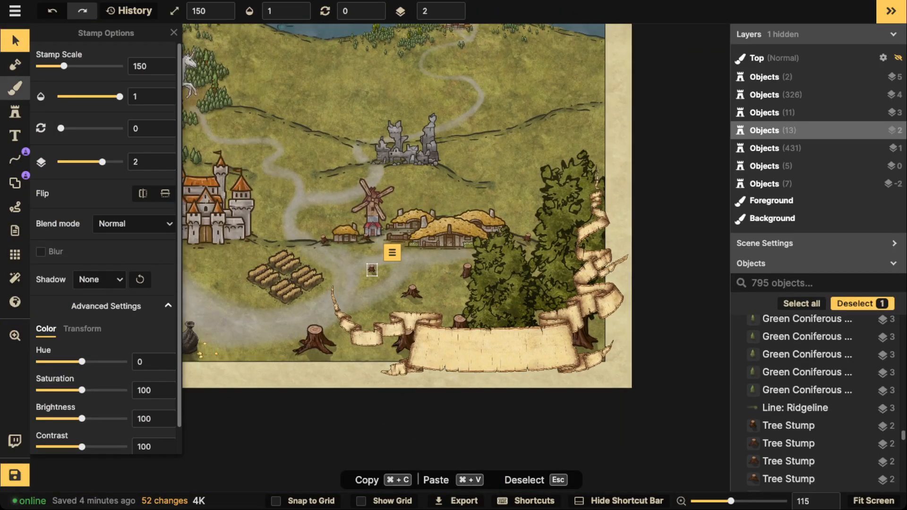
{"action": "key", "text": "b"}
{"action": "scroll", "coordinate": [370, 307], "scroll_direction": "up", "scroll_amount": 2}
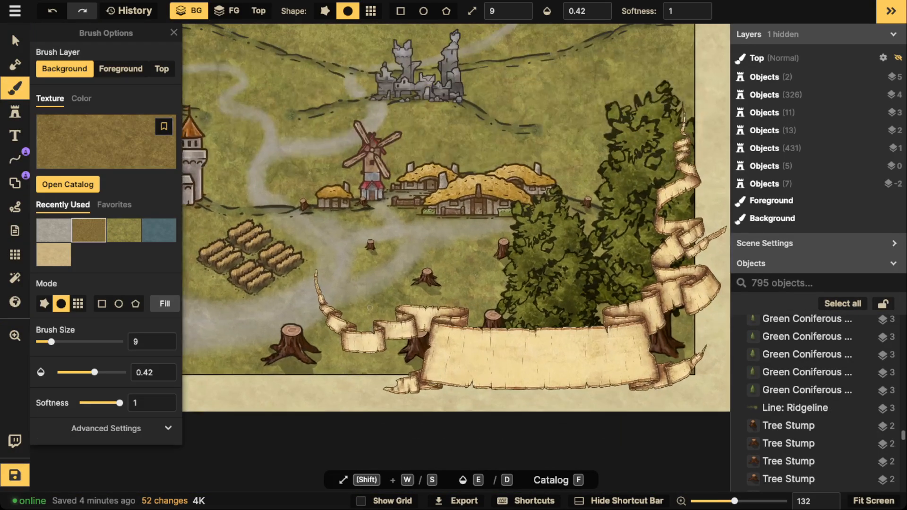
{"action": "left_click_drag", "start_coordinate": [262, 355], "coordinate": [313, 348]}
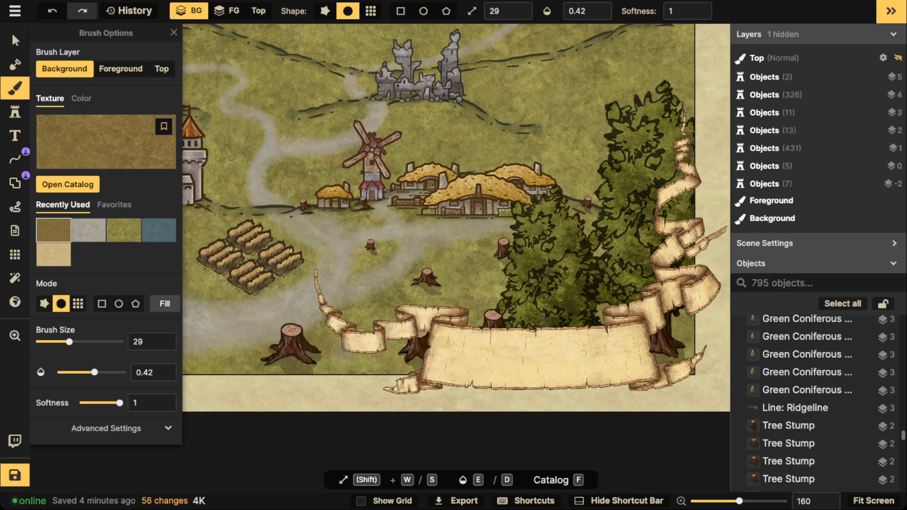
{"action": "left_click_drag", "start_coordinate": [319, 362], "coordinate": [243, 365]}
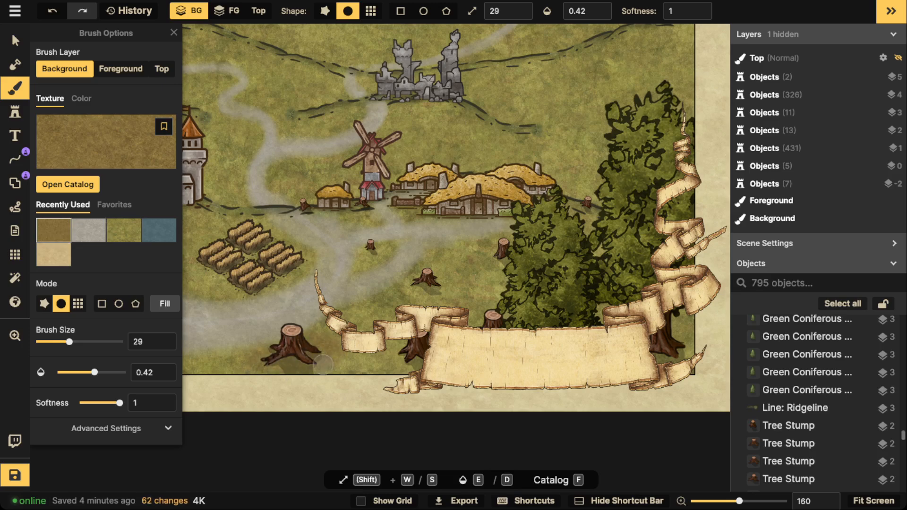
Step: Dab brown shading around the medium stump above the banner and the small stump between the paths
{"action": "left_click", "coordinate": [429, 278]}
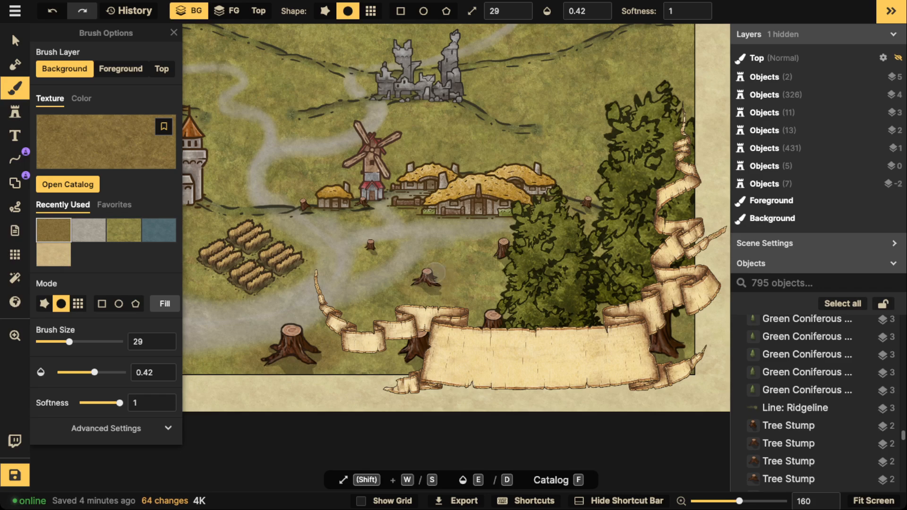
{"action": "left_click", "coordinate": [435, 275]}
{"action": "left_click", "coordinate": [430, 273]}
{"action": "left_click", "coordinate": [424, 284]}
{"action": "left_click", "coordinate": [425, 285]}
{"action": "left_click", "coordinate": [434, 285]}
{"action": "left_click", "coordinate": [371, 252]}
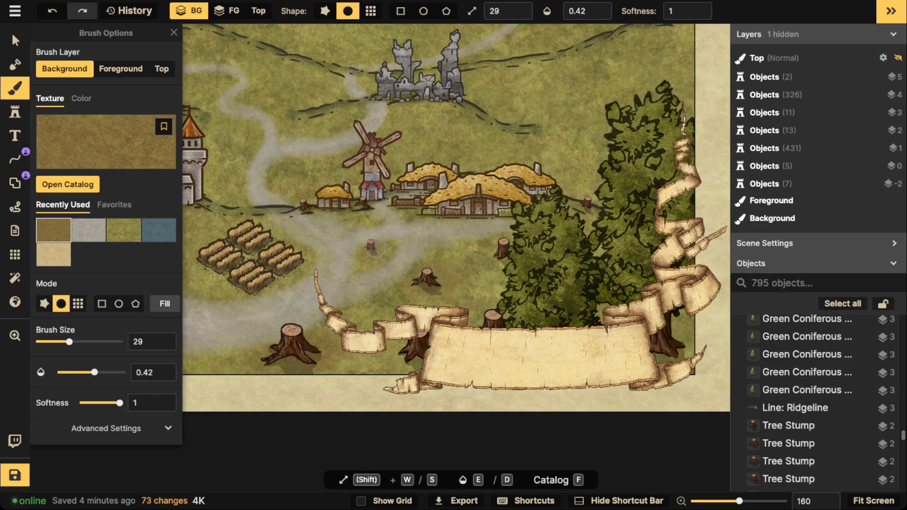
{"action": "left_click", "coordinate": [375, 248]}
{"action": "left_click", "coordinate": [373, 250]}
{"action": "left_click", "coordinate": [371, 252]}
Step: Brush brown shading below the windmill, under the crop field and along the grass beside the large foreground stump
{"action": "left_click", "coordinate": [401, 208]}
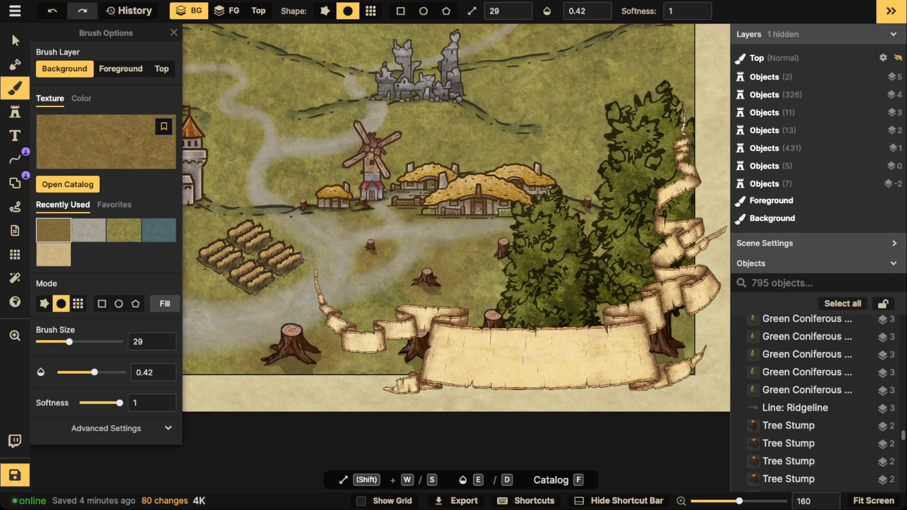
{"action": "left_click", "coordinate": [251, 290]}
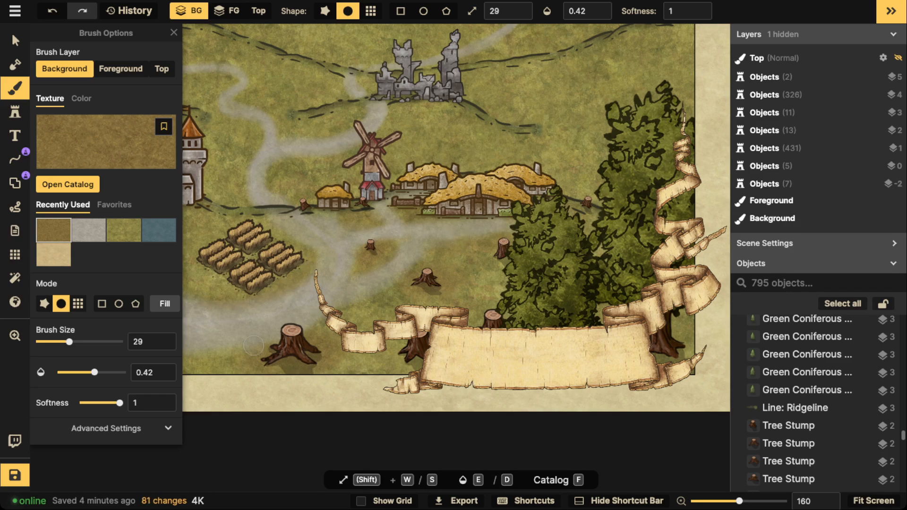
{"action": "left_click_drag", "start_coordinate": [253, 346], "coordinate": [227, 348]}
Step: Brush brown shading by the money bag, along the orange-roofed castle's base, and around the hut's stump and nearby ridge line
{"action": "left_click_drag", "start_coordinate": [304, 335], "coordinate": [489, 322]}
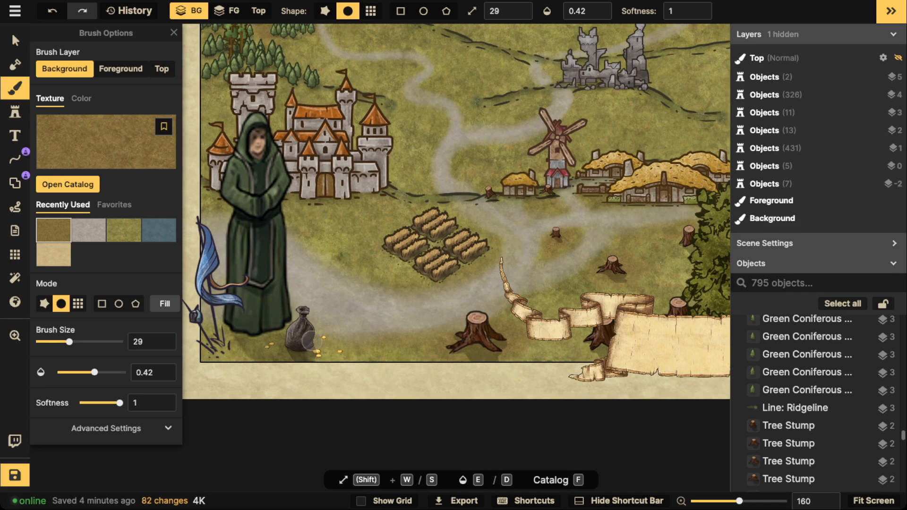
{"action": "left_click_drag", "start_coordinate": [357, 285], "coordinate": [227, 221]}
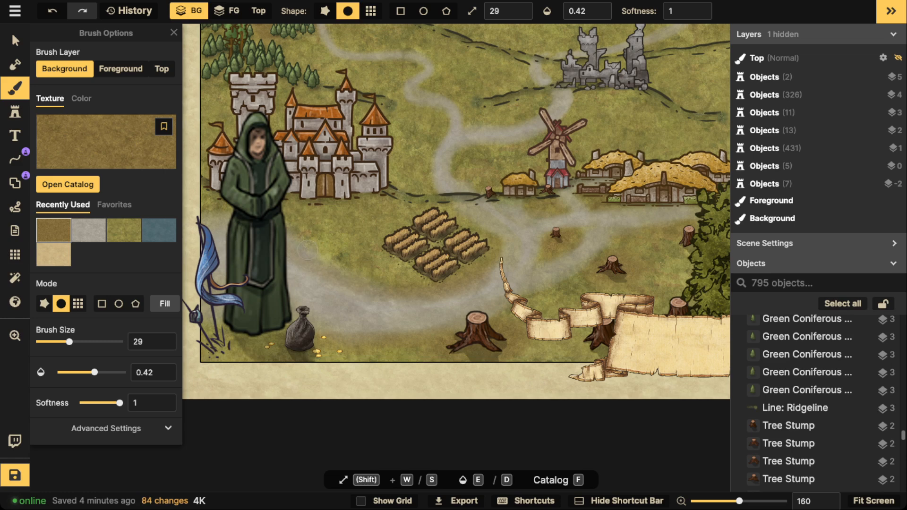
{"action": "mouse_move", "coordinate": [300, 243]}
{"action": "left_mouse_down"}
{"action": "mouse_move", "coordinate": [204, 217]}
{"action": "mouse_move", "coordinate": [263, 229]}
{"action": "left_mouse_up"}
{"action": "left_click_drag", "start_coordinate": [559, 232], "coordinate": [495, 187]}
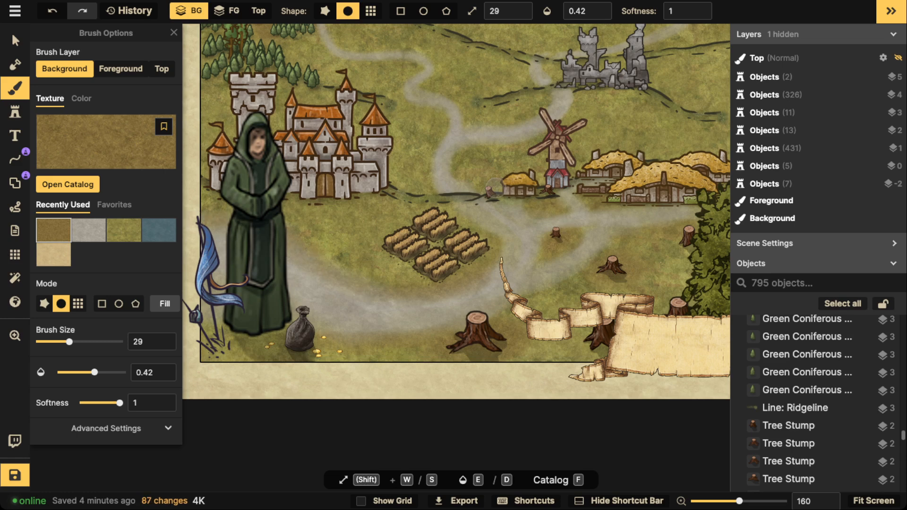
{"action": "left_click_drag", "start_coordinate": [433, 183], "coordinate": [453, 207]}
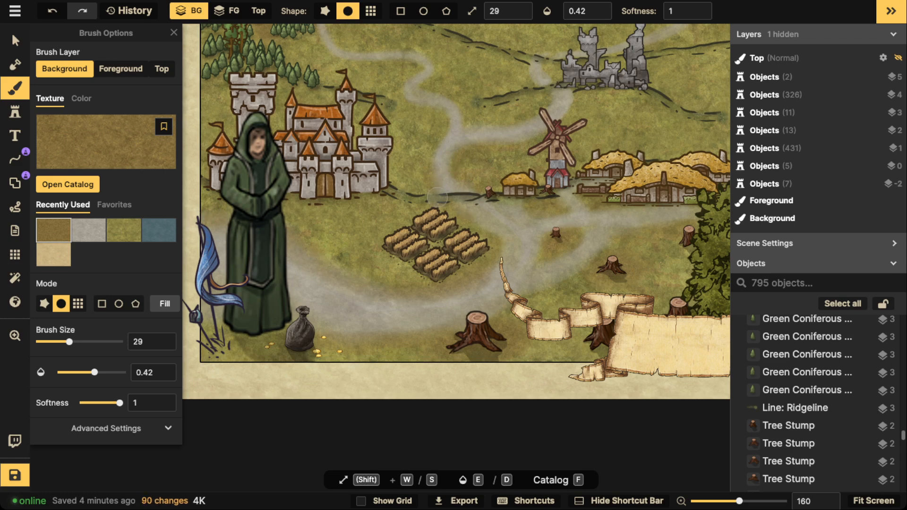
Step: Brush more brown shading on the ground between the banner, the big trees and the front of the thatched village
{"action": "scroll", "coordinate": [586, 183], "scroll_direction": "right", "scroll_amount": 5}
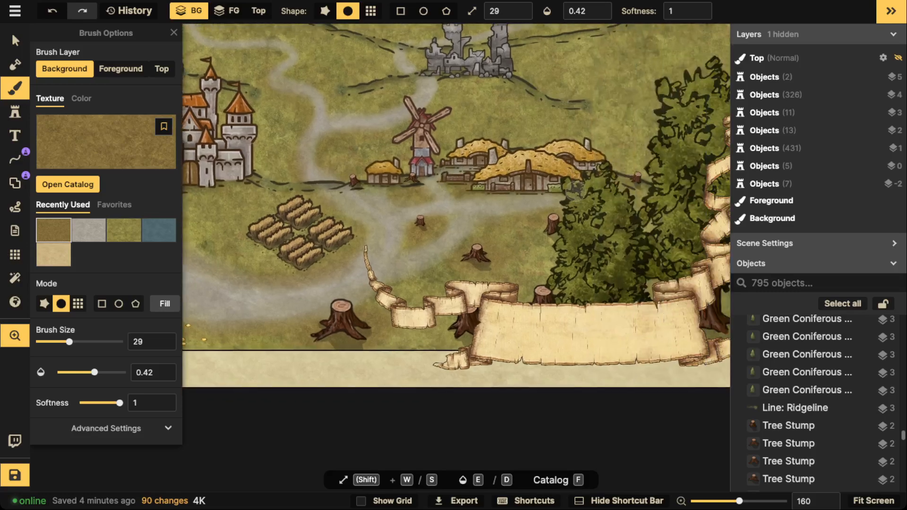
{"action": "mouse_move", "coordinate": [453, 317]}
{"action": "left_mouse_down"}
{"action": "mouse_move", "coordinate": [495, 312]}
{"action": "mouse_move", "coordinate": [489, 293]}
{"action": "mouse_move", "coordinate": [476, 307]}
{"action": "mouse_move", "coordinate": [478, 239]}
{"action": "mouse_move", "coordinate": [506, 244]}
{"action": "mouse_move", "coordinate": [462, 245]}
{"action": "left_mouse_up"}
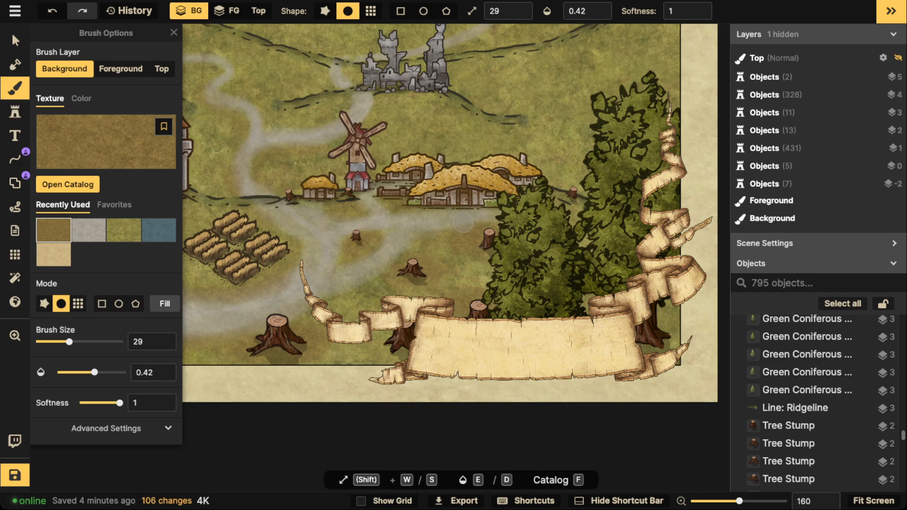
Step: Switch the background brush to the grey texture and paint the ground along the base of the castle ruins
{"action": "key", "text": "space"}
{"action": "left_click_drag", "start_coordinate": [403, 125], "coordinate": [534, 344]}
{"action": "left_click", "coordinate": [89, 230]}
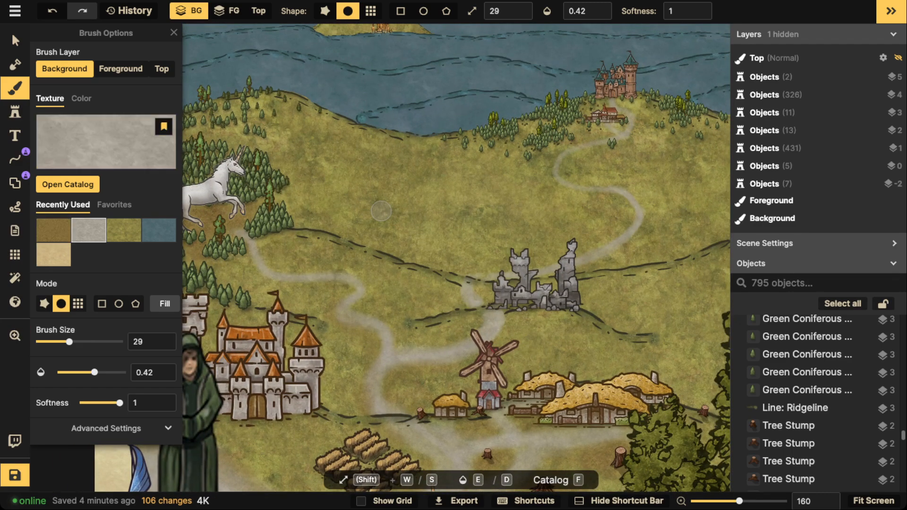
{"action": "mouse_move", "coordinate": [512, 314]}
{"action": "left_mouse_down"}
{"action": "mouse_move", "coordinate": [576, 322]}
{"action": "mouse_move", "coordinate": [568, 329]}
{"action": "mouse_move", "coordinate": [527, 327]}
{"action": "mouse_move", "coordinate": [527, 319]}
{"action": "mouse_move", "coordinate": [601, 319]}
{"action": "mouse_move", "coordinate": [557, 310]}
{"action": "mouse_move", "coordinate": [469, 315]}
{"action": "left_mouse_up"}
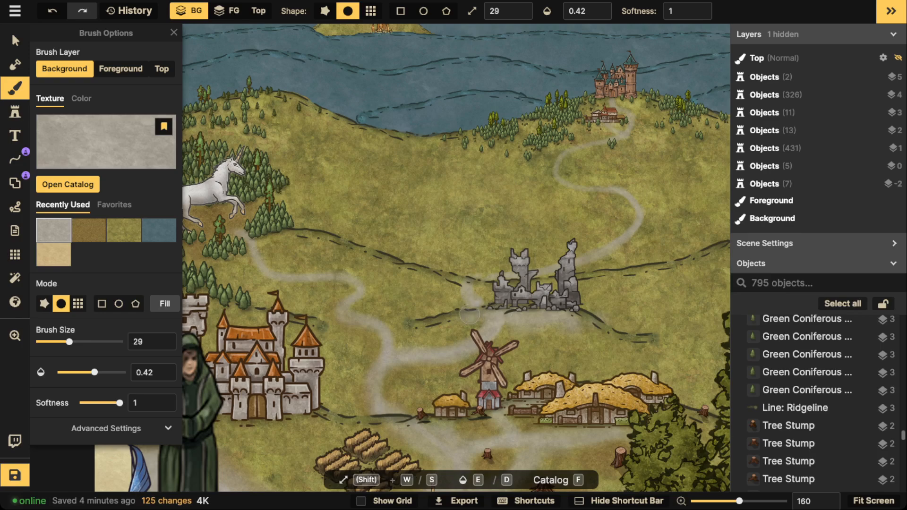
Step: Paint the grey texture on the ground beneath the unicorn where the path reaches the forest
{"action": "key", "text": "space"}
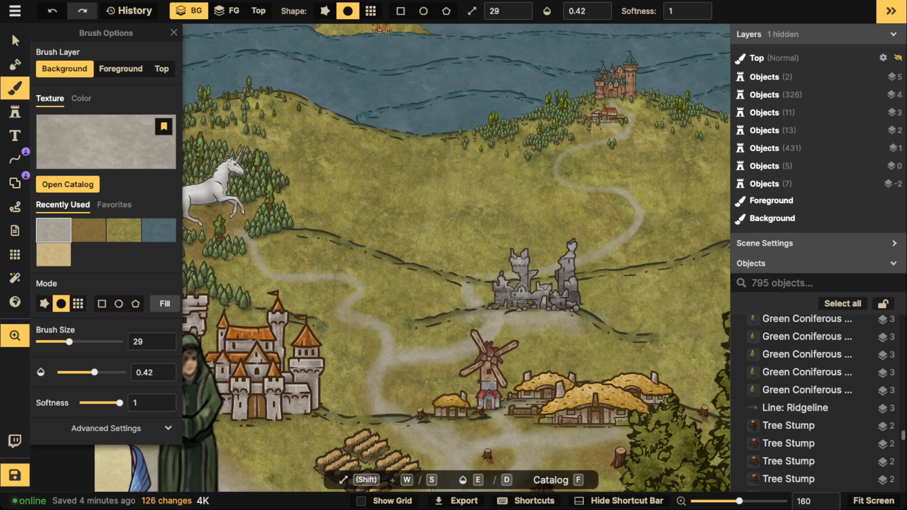
{"action": "left_click_drag", "start_coordinate": [518, 291], "coordinate": [633, 292]}
{"action": "mouse_move", "coordinate": [297, 221]}
{"action": "left_mouse_down"}
{"action": "mouse_move", "coordinate": [312, 222]}
{"action": "mouse_move", "coordinate": [293, 231]}
{"action": "mouse_move", "coordinate": [321, 228]}
{"action": "mouse_move", "coordinate": [332, 211]}
{"action": "mouse_move", "coordinate": [340, 227]}
{"action": "mouse_move", "coordinate": [350, 218]}
{"action": "mouse_move", "coordinate": [303, 221]}
{"action": "left_mouse_up"}
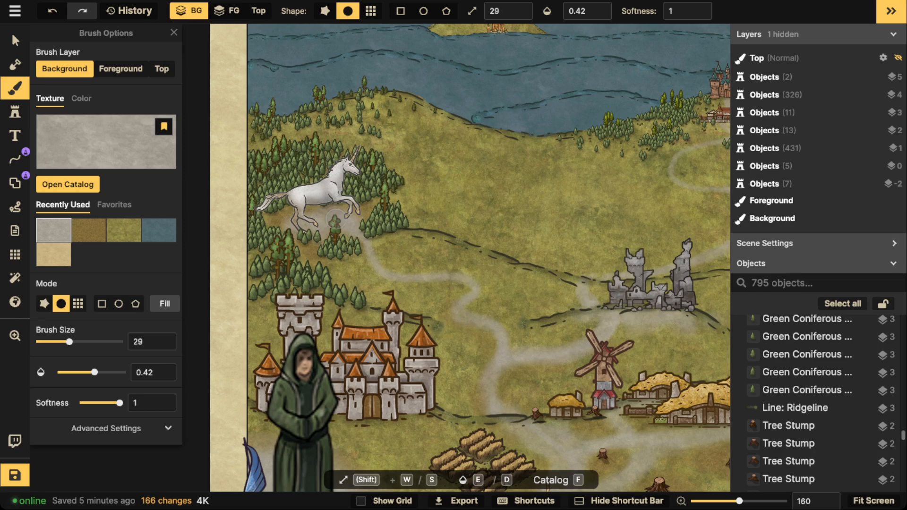
Step: Paint a grey path from the orange-roofed castle's gate down to the existing path beside the crop fields
{"action": "key", "text": "space"}
{"action": "left_click_drag", "start_coordinate": [526, 408], "coordinate": [539, 296]}
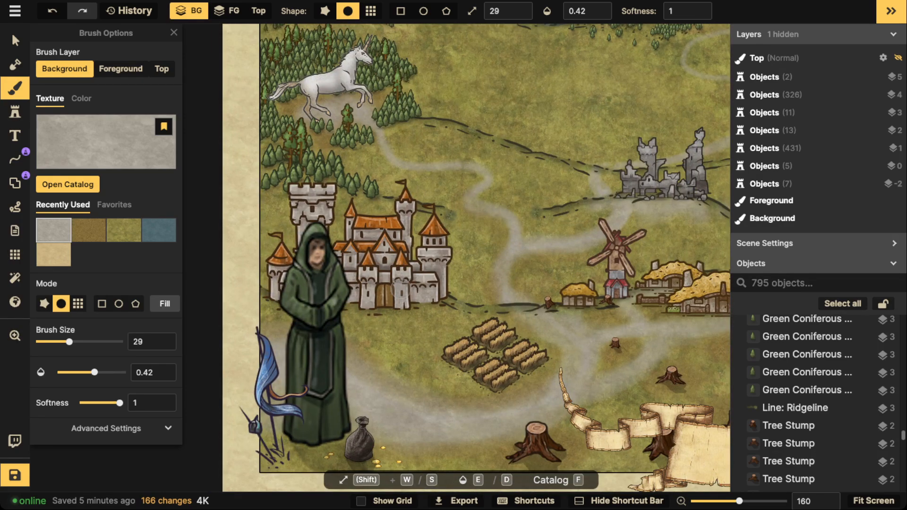
{"action": "left_click_drag", "start_coordinate": [424, 371], "coordinate": [430, 390]}
{"action": "left_click_drag", "start_coordinate": [391, 312], "coordinate": [395, 321]}
{"action": "left_click_drag", "start_coordinate": [395, 321], "coordinate": [423, 371]}
{"action": "left_click_drag", "start_coordinate": [391, 314], "coordinate": [405, 343]}
{"action": "left_click_drag", "start_coordinate": [409, 350], "coordinate": [423, 382]}
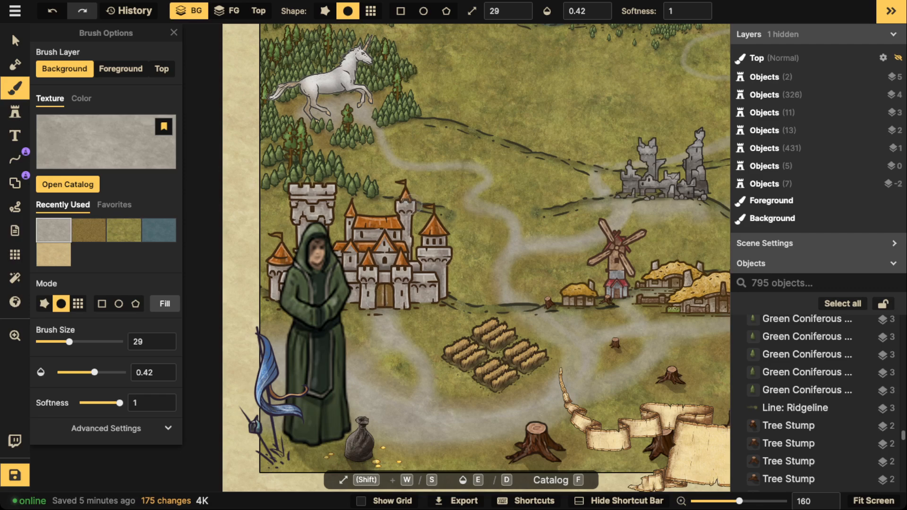
Step: Stop brushing by switching to the selection tool and save the map
{"action": "scroll", "coordinate": [378, 300], "scroll_direction": "down", "scroll_amount": 5}
{"action": "left_click_drag", "start_coordinate": [378, 300], "coordinate": [287, 363]}
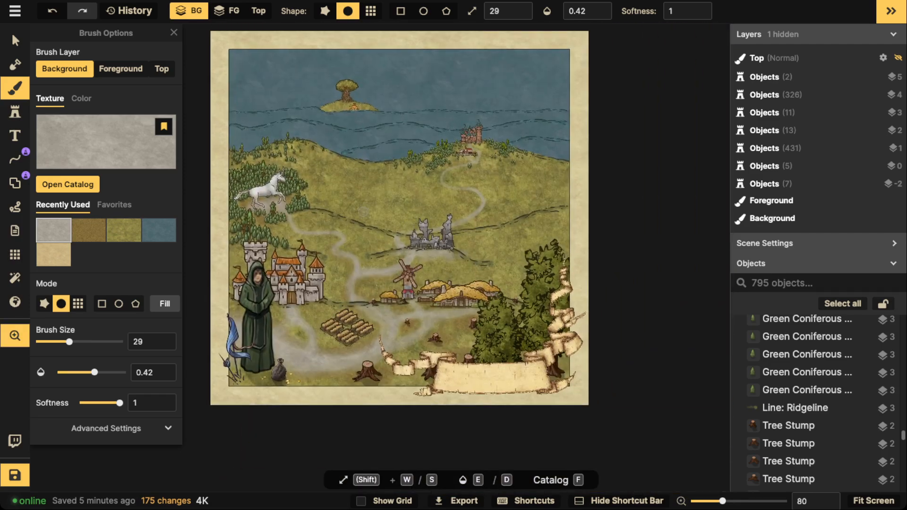
{"action": "left_click", "coordinate": [15, 41]}
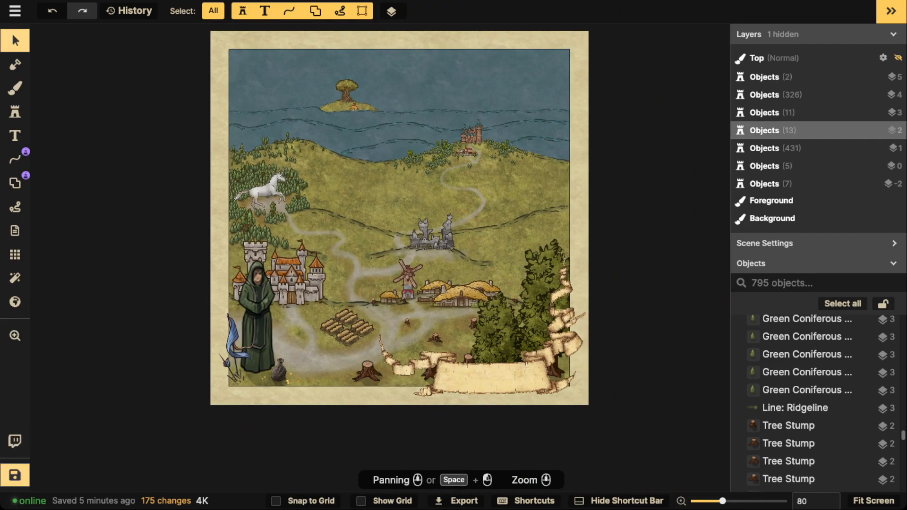
{"action": "left_click", "coordinate": [15, 474]}
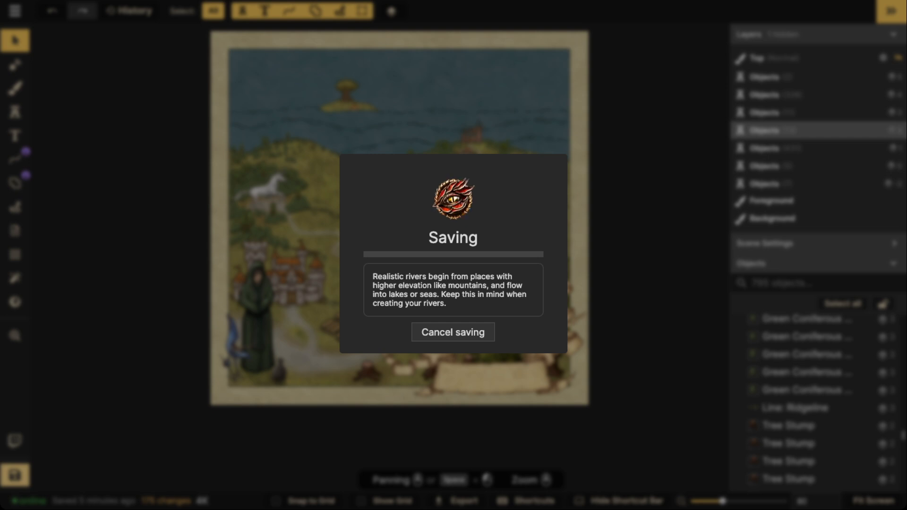
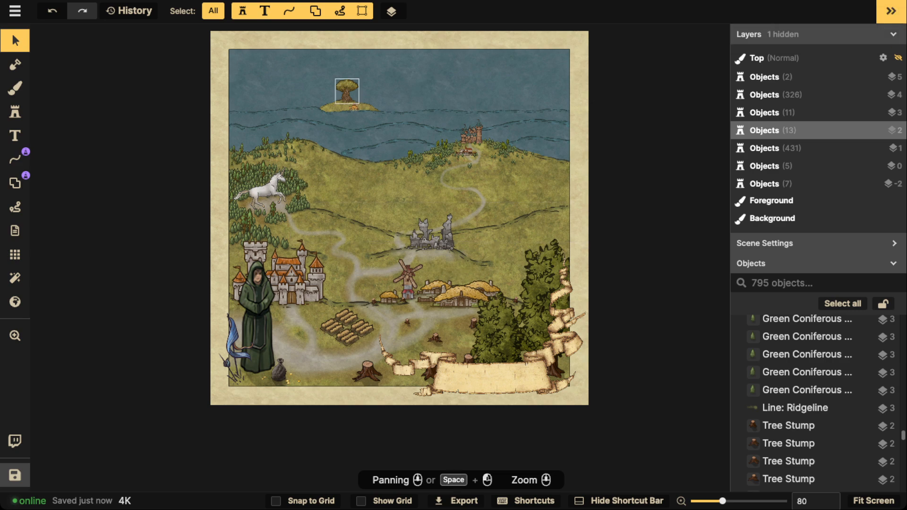
Step: Search the stamp catalog for VILLAGE and choose the wide thatched-roof village stamp
{"action": "scroll", "coordinate": [431, 234], "scroll_direction": "up", "scroll_amount": 3}
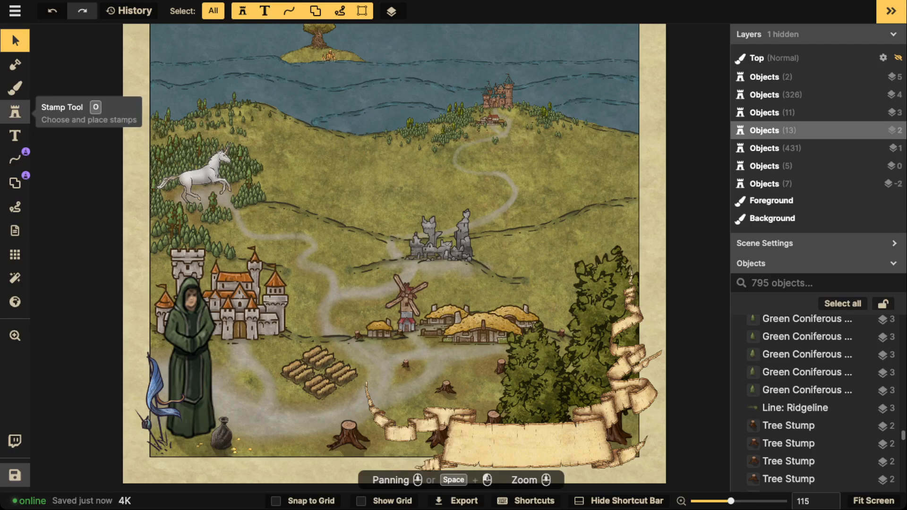
{"action": "left_click", "coordinate": [15, 112]}
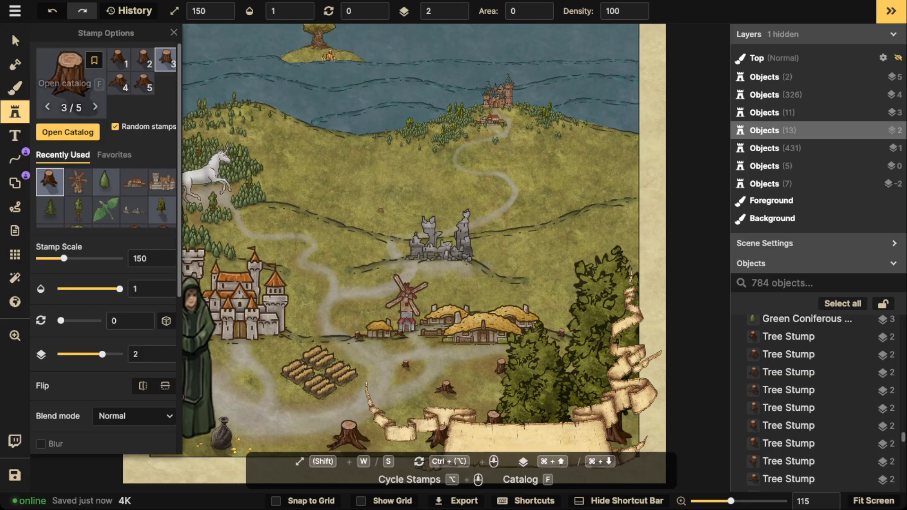
{"action": "key", "text": "f"}
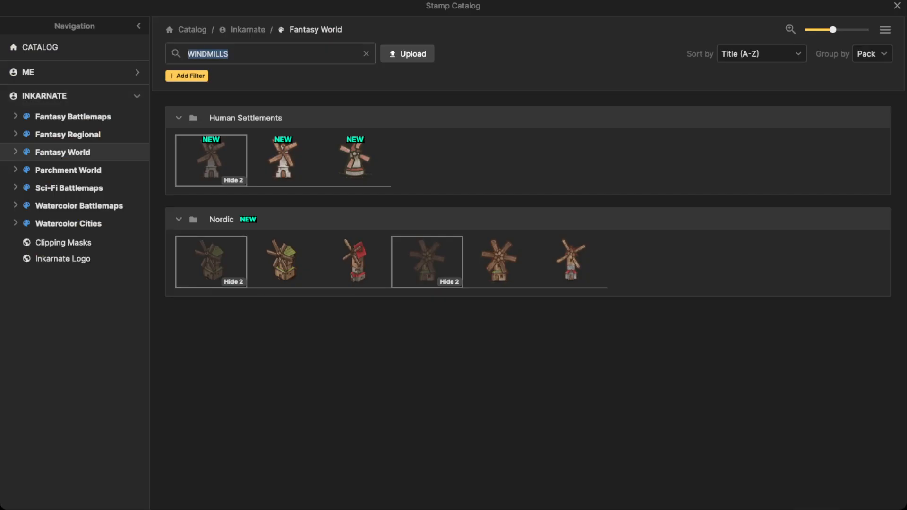
{"action": "type", "text": "VILLAGE"}
{"action": "key", "text": "Return"}
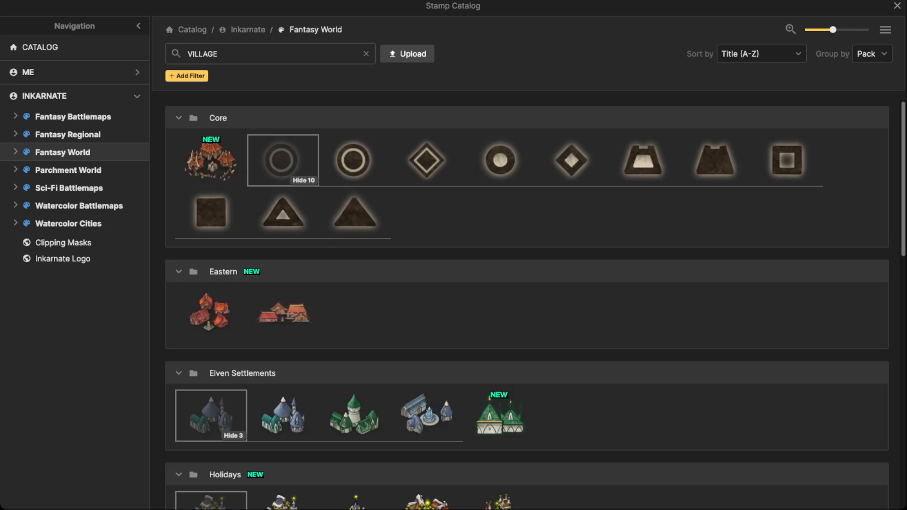
{"action": "scroll", "coordinate": [526, 302], "scroll_direction": "down", "scroll_amount": 10}
{"action": "scroll", "coordinate": [527, 302], "scroll_direction": "down", "scroll_amount": 1}
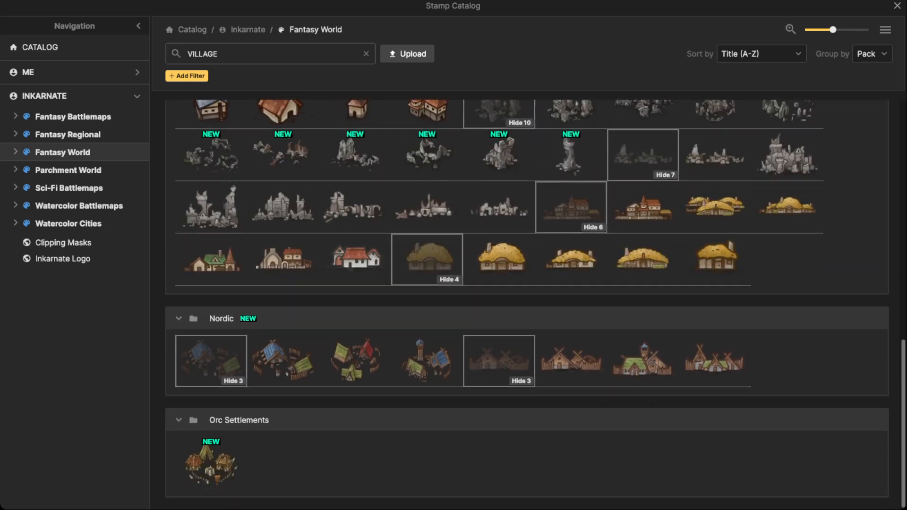
{"action": "scroll", "coordinate": [571, 359], "scroll_direction": "up", "scroll_amount": 3}
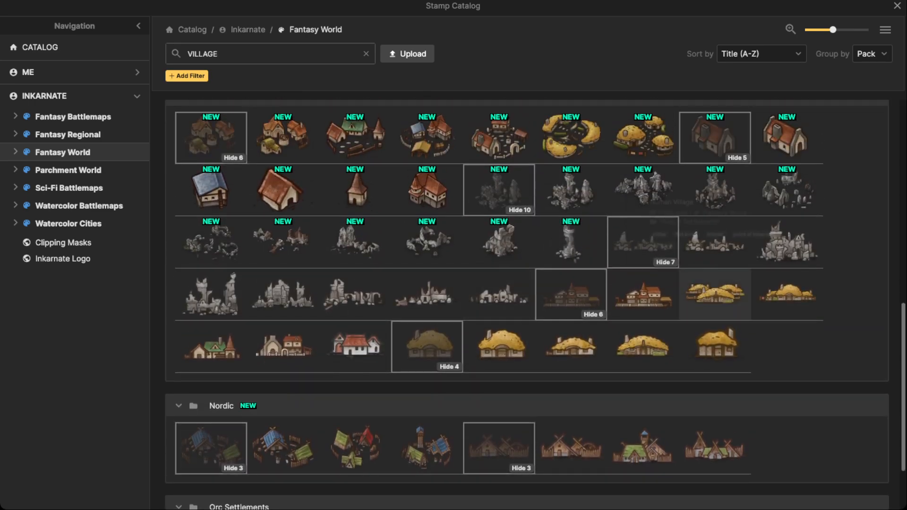
{"action": "left_click", "coordinate": [715, 293]}
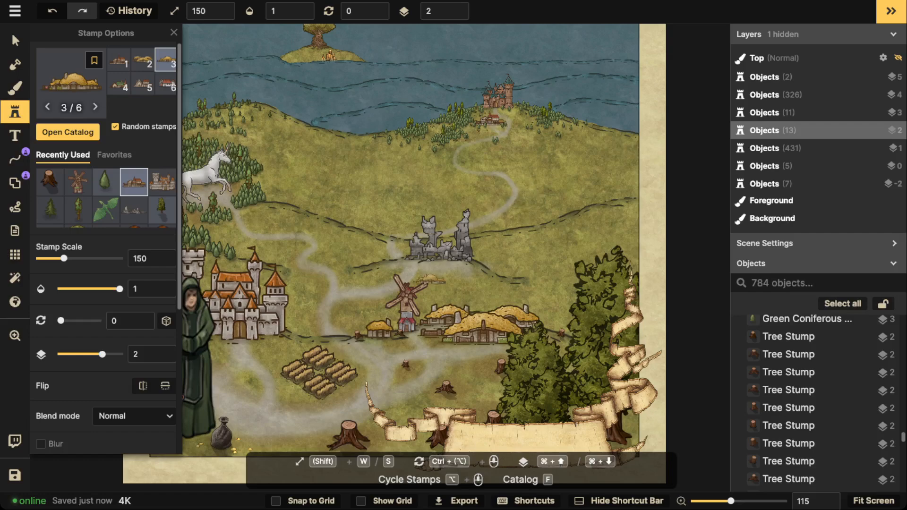
Step: Enlarge the thatched village stamp to a scale of 330 for the open hills above the ruins
{"action": "scroll", "coordinate": [409, 211], "scroll_direction": "up", "scroll_amount": 1}
{"action": "key", "text": "w"}
{"action": "key", "text": "w"}
{"action": "key", "text": "w"}
{"action": "key", "text": "w"}
{"action": "key", "text": "w"}
{"action": "key", "text": "w"}
{"action": "key", "text": "w"}
{"action": "key", "text": "w"}
{"action": "key", "text": "w"}
{"action": "key", "text": "w"}
{"action": "key", "text": "w"}
{"action": "key", "text": "w"}
{"action": "key", "text": "w"}
{"action": "key", "text": "w"}
{"action": "key", "text": "w"}
{"action": "key", "text": "w"}
{"action": "key", "text": "w"}
{"action": "key", "text": "w"}
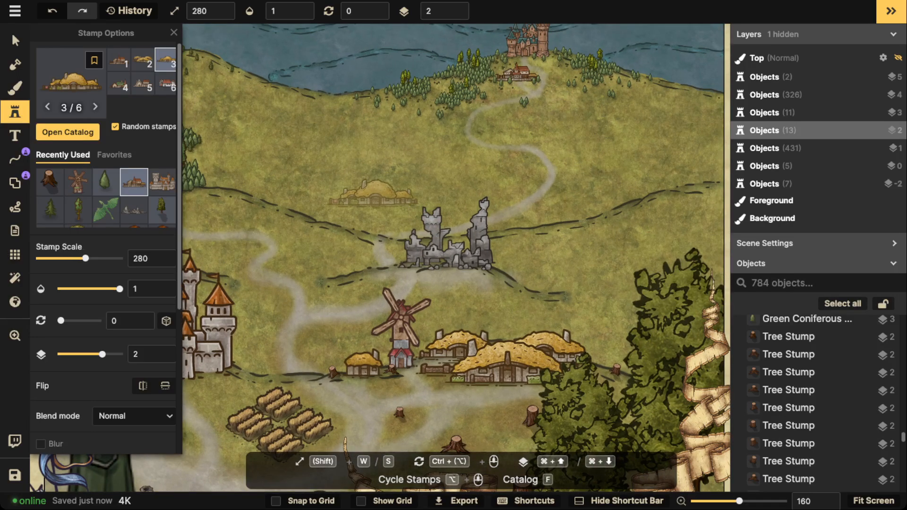
{"action": "key", "text": "space"}
{"action": "left_click_drag", "start_coordinate": [485, 182], "coordinate": [571, 197]}
{"action": "key", "text": "space"}
{"action": "left_click_drag", "start_coordinate": [410, 198], "coordinate": [308, 177]}
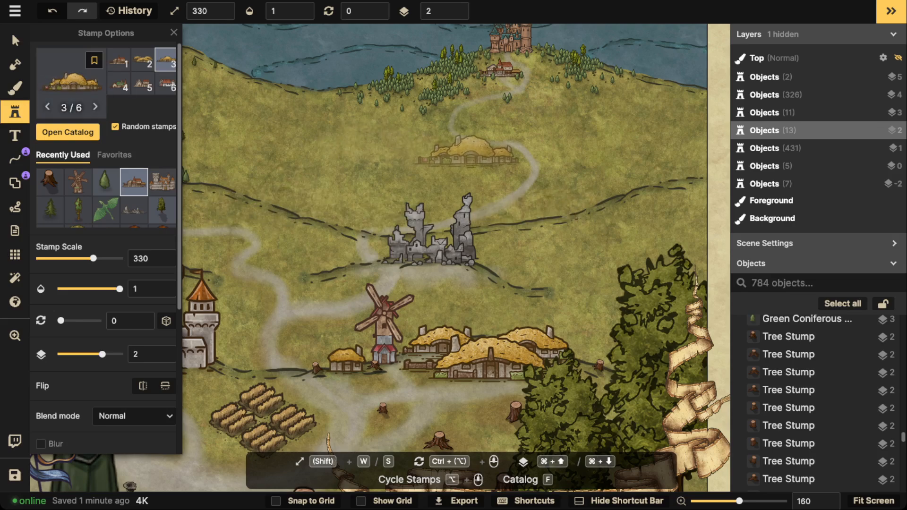
{"action": "scroll", "coordinate": [467, 151], "scroll_direction": "down", "scroll_amount": 5}
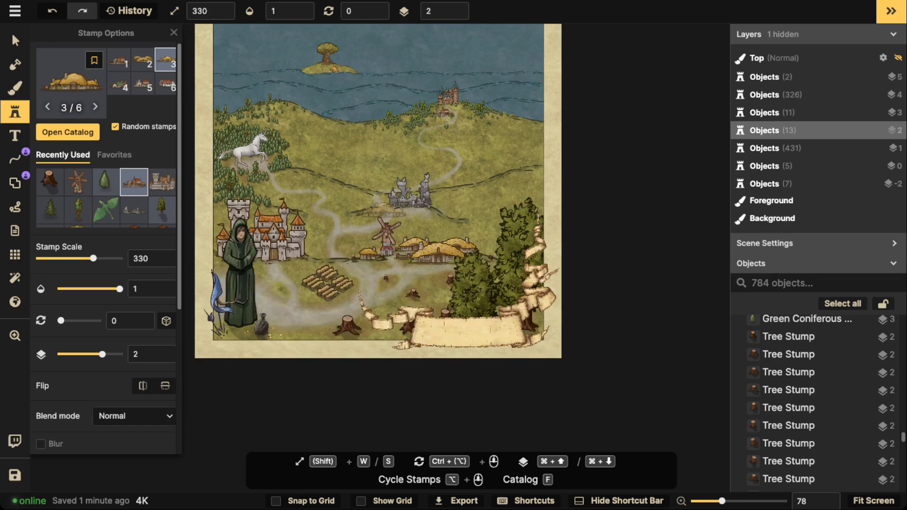
{"action": "key", "text": "t"}
{"action": "key", "text": "l"}
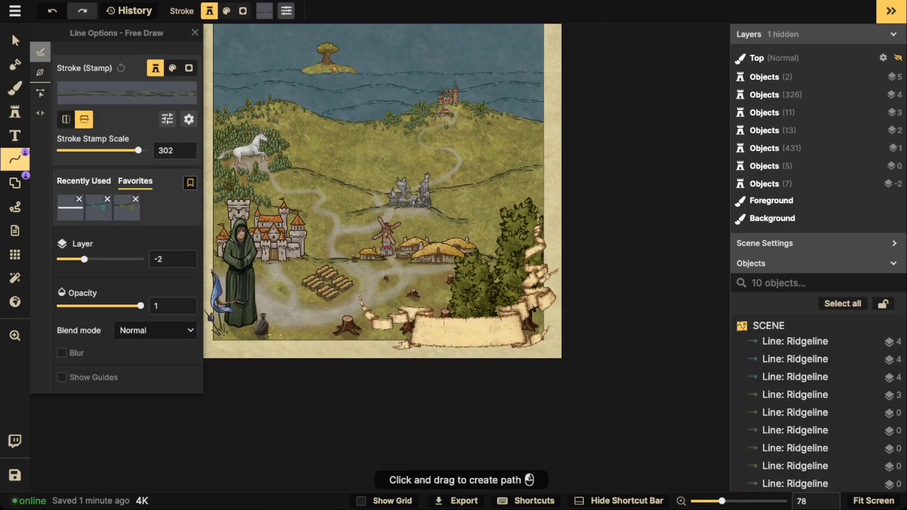
{"action": "mouse_move", "coordinate": [323, 161]}
{"action": "left_mouse_down"}
{"action": "mouse_move", "coordinate": [427, 176]}
{"action": "mouse_move", "coordinate": [373, 118]}
{"action": "mouse_move", "coordinate": [334, 123]}
{"action": "left_mouse_up"}
{"action": "key", "text": "Delete"}
{"action": "left_click_drag", "start_coordinate": [494, 131], "coordinate": [472, 168]}
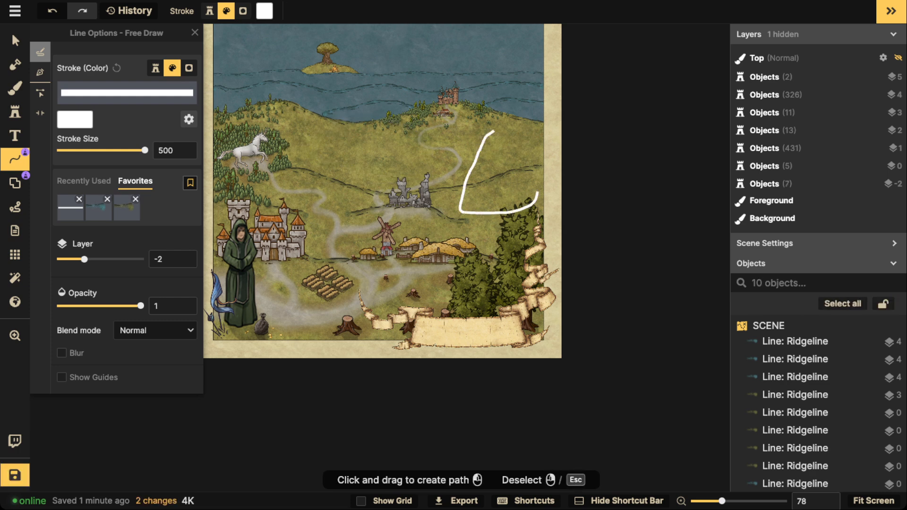
{"action": "left_click_drag", "start_coordinate": [537, 193], "coordinate": [494, 135]}
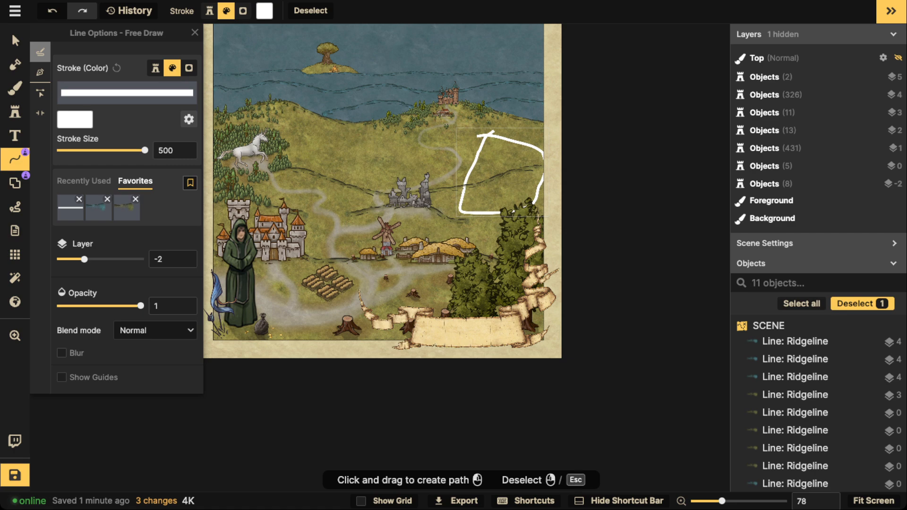
{"action": "key", "text": "Delete"}
Step: Reuse the style of the existing ridgeline behind the ruins and draw a new arched ridgeline on the hillside above them
{"action": "scroll", "coordinate": [524, 174], "scroll_direction": "up", "scroll_amount": 3}
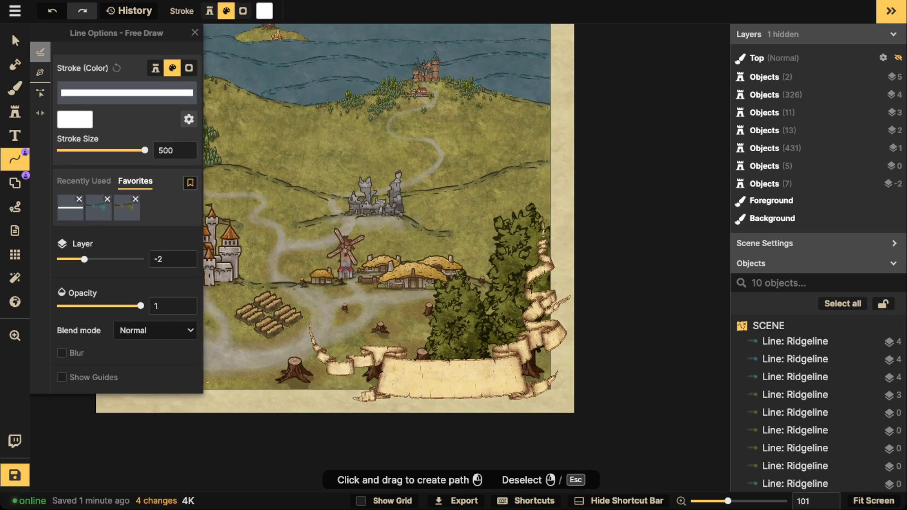
{"action": "scroll", "coordinate": [449, 168], "scroll_direction": "up", "scroll_amount": 1}
{"action": "left_click_drag", "start_coordinate": [448, 168], "coordinate": [553, 176]}
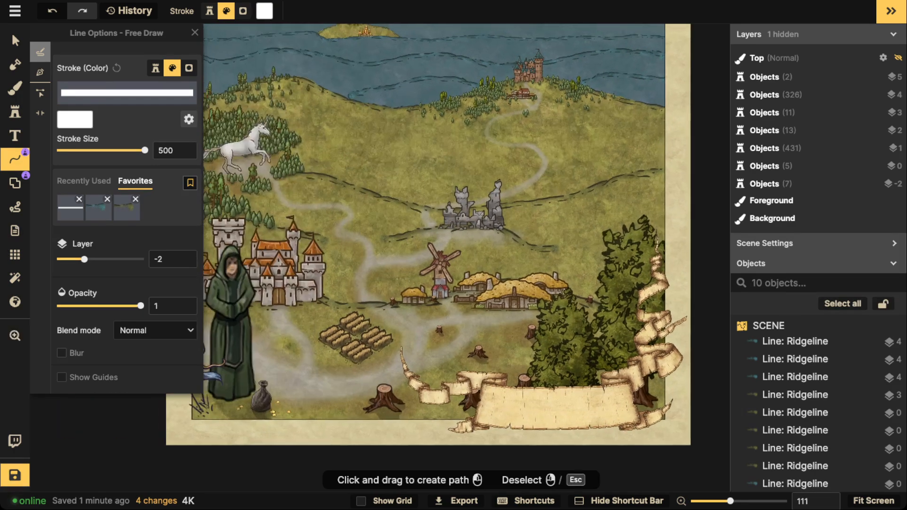
{"action": "left_click", "coordinate": [15, 40]}
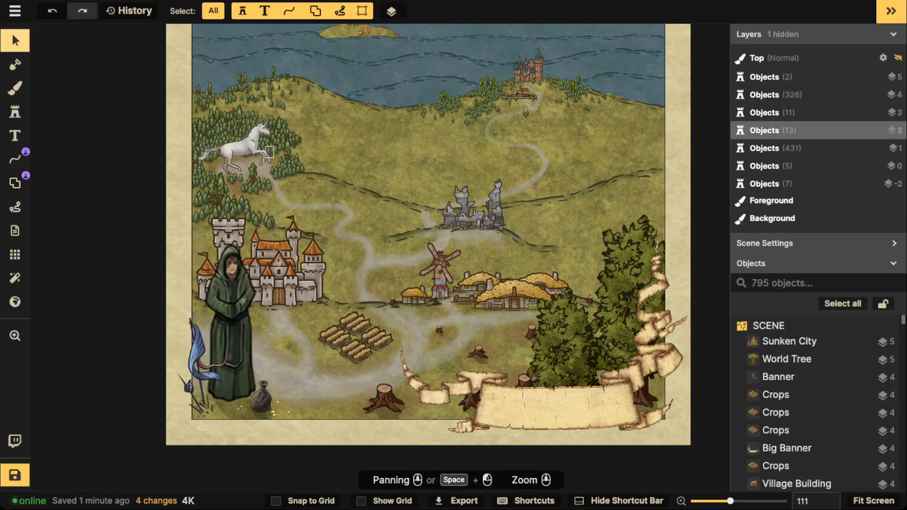
{"action": "left_click", "coordinate": [377, 193]}
{"action": "left_click", "coordinate": [15, 159]}
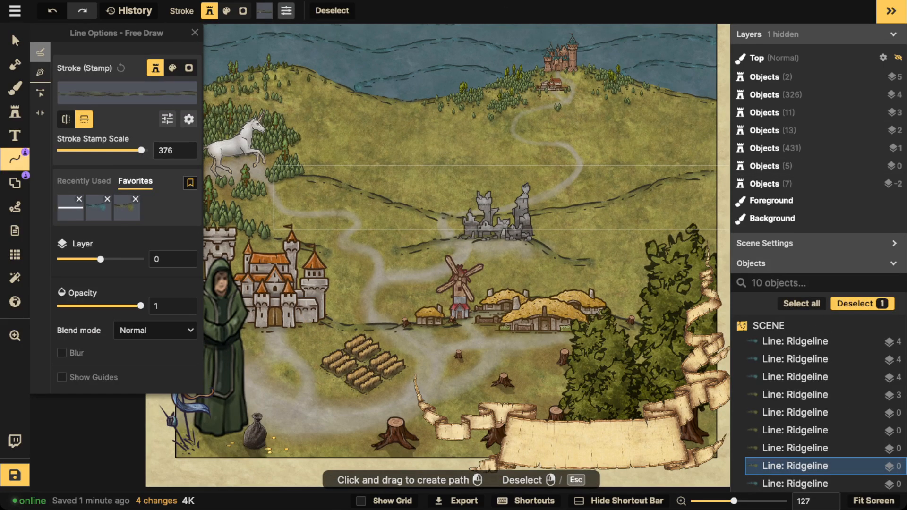
{"action": "mouse_move", "coordinate": [563, 163]}
{"action": "left_mouse_down"}
{"action": "mouse_move", "coordinate": [509, 139]}
{"action": "mouse_move", "coordinate": [432, 142]}
{"action": "mouse_move", "coordinate": [332, 181]}
{"action": "left_mouse_up"}
{"action": "key", "text": "Escape"}
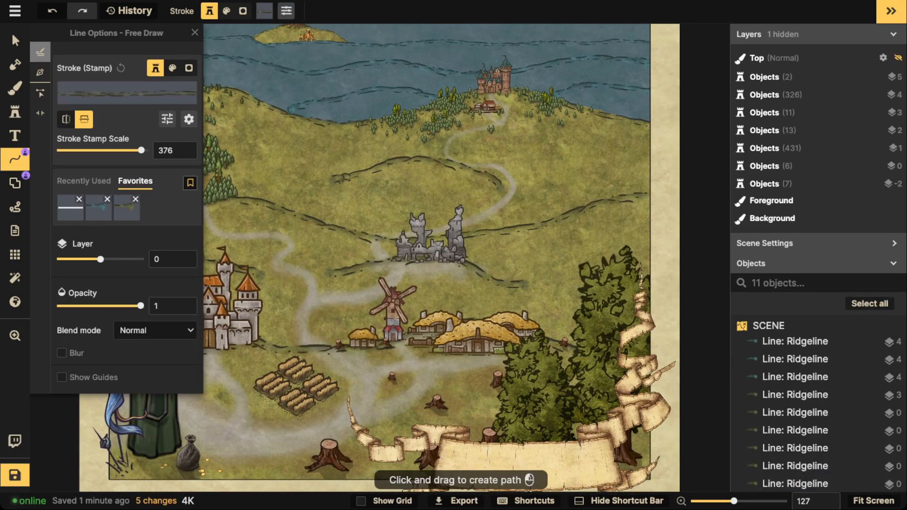
Step: Draw two more short ridgelines, one near the map's eastern edge and one on the slope beside the unicorn's forest
{"action": "mouse_move", "coordinate": [661, 142]}
{"action": "left_mouse_down"}
{"action": "mouse_move", "coordinate": [572, 171]}
{"action": "mouse_move", "coordinate": [715, 177]}
{"action": "left_mouse_up"}
{"action": "key", "text": "Escape"}
{"action": "key", "text": "space"}
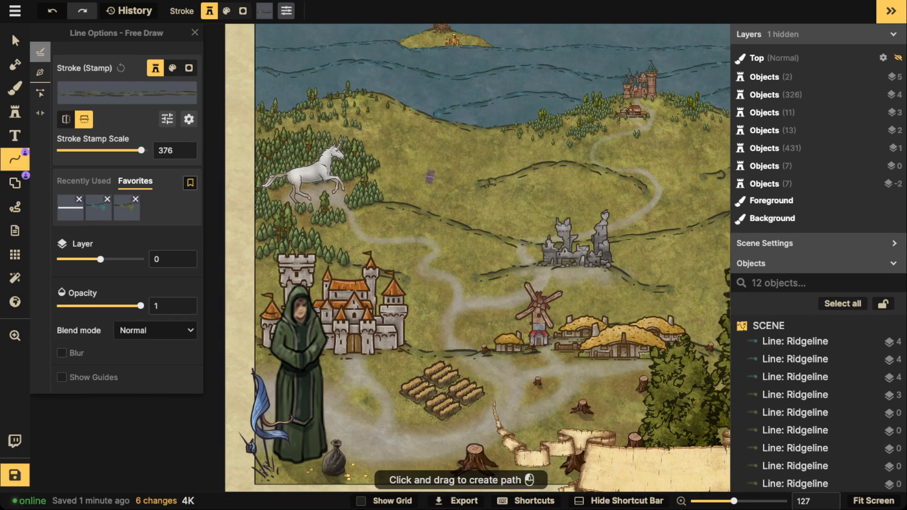
{"action": "mouse_move", "coordinate": [390, 159]}
{"action": "left_mouse_down"}
{"action": "mouse_move", "coordinate": [434, 178]}
{"action": "mouse_move", "coordinate": [361, 186]}
{"action": "left_mouse_up"}
{"action": "key", "text": "Escape"}
Step: Place the thatched village stamp on the new arched ridge above the ruins and enlarge it to a scale of 340
{"action": "scroll", "coordinate": [439, 182], "scroll_direction": "down", "scroll_amount": 2}
{"action": "key", "text": "space"}
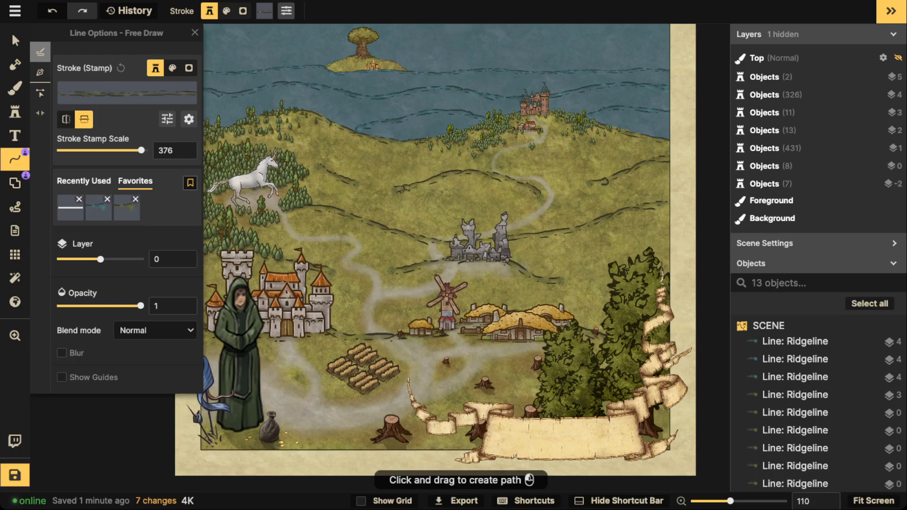
{"action": "left_click", "coordinate": [15, 112]}
{"action": "scroll", "coordinate": [442, 169], "scroll_direction": "up", "scroll_amount": 2}
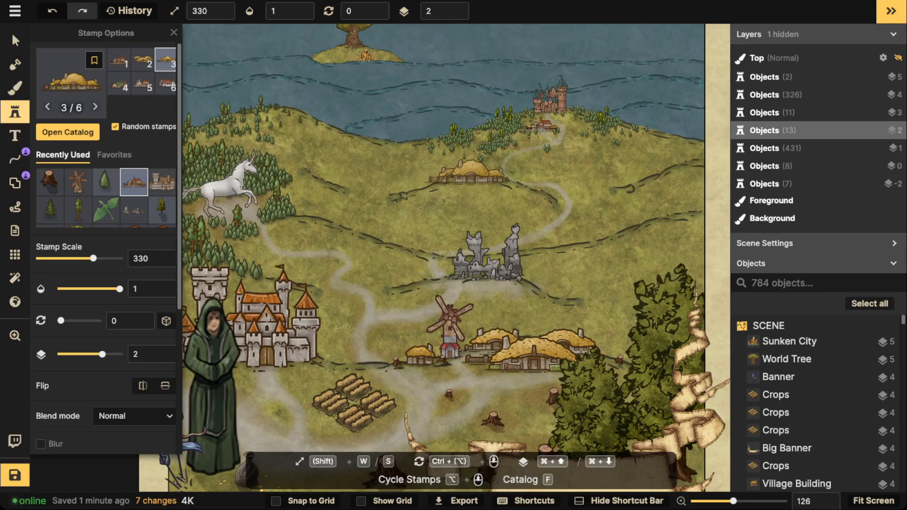
{"action": "left_click", "coordinate": [471, 175]}
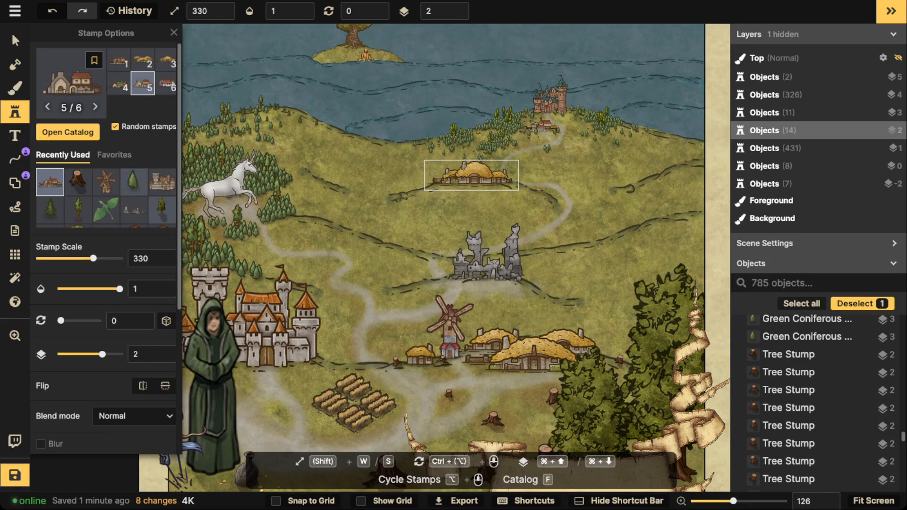
{"action": "scroll", "coordinate": [342, 116], "scroll_direction": "down", "scroll_amount": 2}
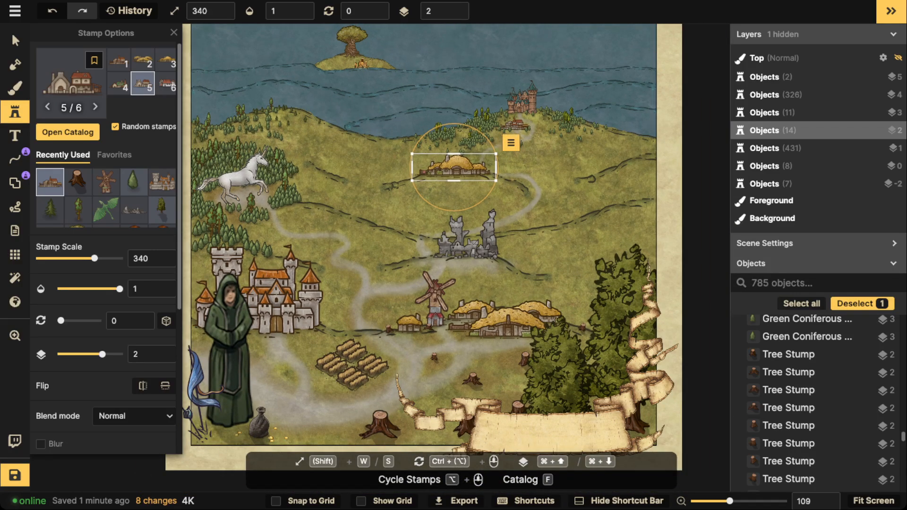
{"action": "key", "text": "w"}
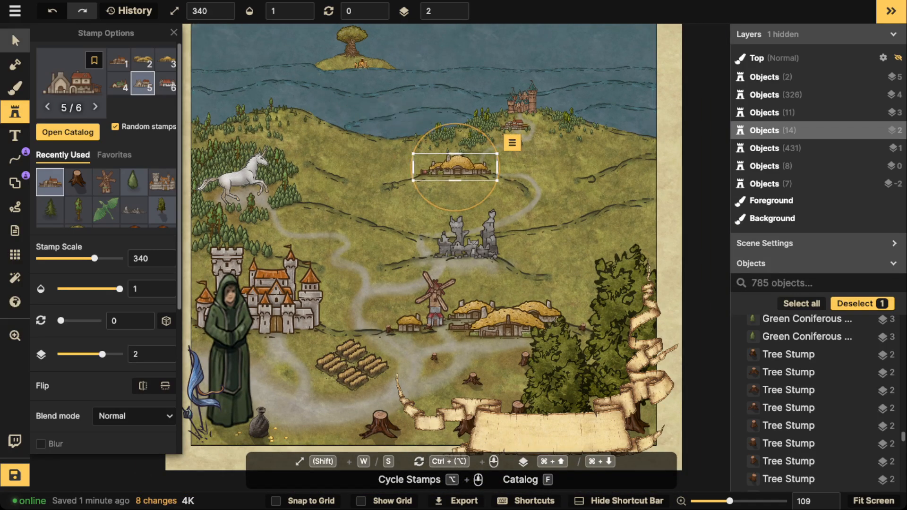
Step: Pick a green conifer from the edge of the unicorn's forest and load it as the current stamp
{"action": "left_click", "coordinate": [15, 41]}
{"action": "scroll", "coordinate": [392, 108], "scroll_direction": "up", "scroll_amount": 2}
{"action": "scroll", "coordinate": [406, 122], "scroll_direction": "up", "scroll_amount": 5}
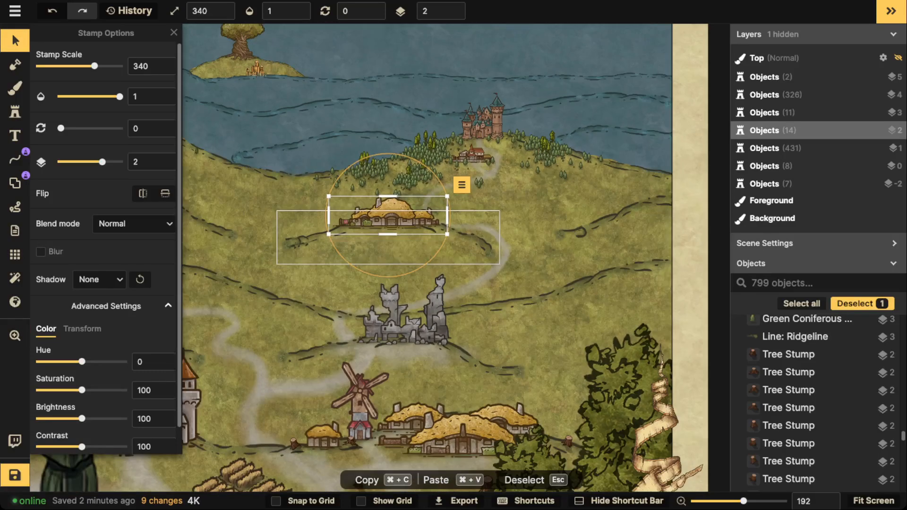
{"action": "left_click_drag", "start_coordinate": [378, 243], "coordinate": [478, 223]}
{"action": "left_click", "coordinate": [296, 223]}
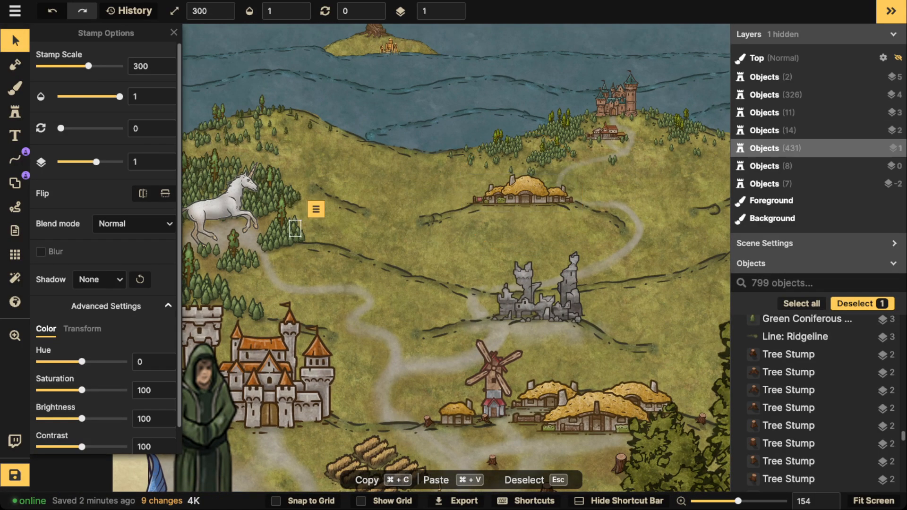
{"action": "left_click", "coordinate": [15, 112]}
{"action": "scroll", "coordinate": [465, 221], "scroll_direction": "up", "scroll_amount": 3}
{"action": "left_click", "coordinate": [488, 202]}
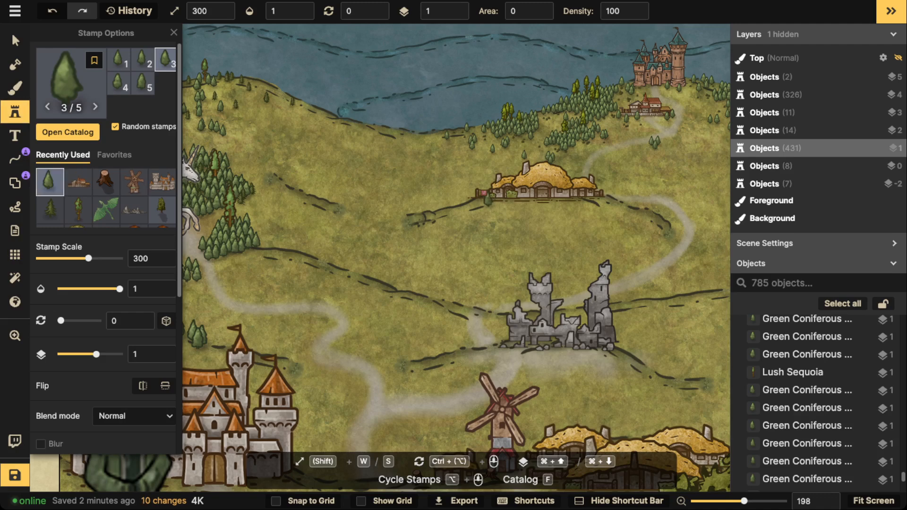
{"action": "left_click", "coordinate": [496, 200]}
{"action": "key", "text": "super+z"}
{"action": "key", "text": "super+z"}
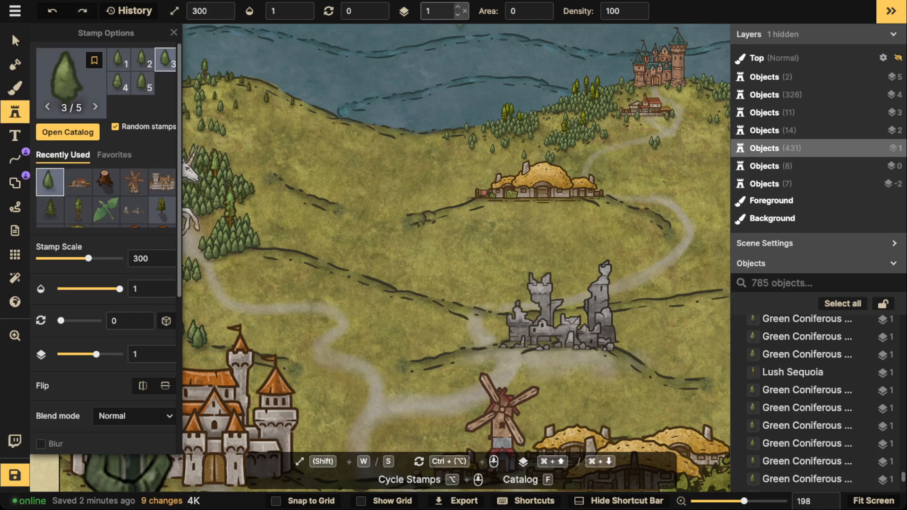
Step: Raise the conifer stamp to layer 3 and plant two trees at the western end of the new hilltop village
{"action": "key", "text": "super+Up"}
{"action": "key", "text": "super+Up"}
{"action": "left_click", "coordinate": [489, 198]}
{"action": "left_click", "coordinate": [479, 205]}
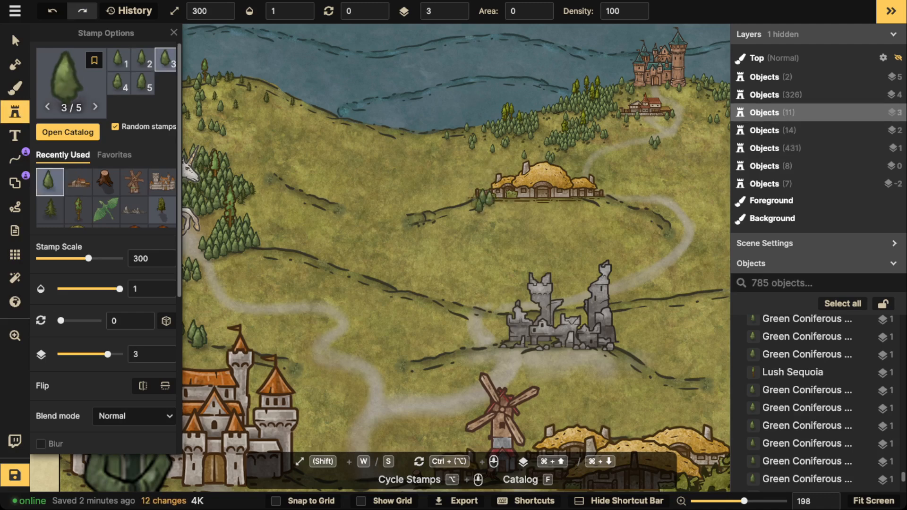
Step: Plant green conifers at both ends of the hilltop village, along its front and on the ridge's eastern arm
{"action": "left_click", "coordinate": [473, 198]}
{"action": "left_click", "coordinate": [608, 197]}
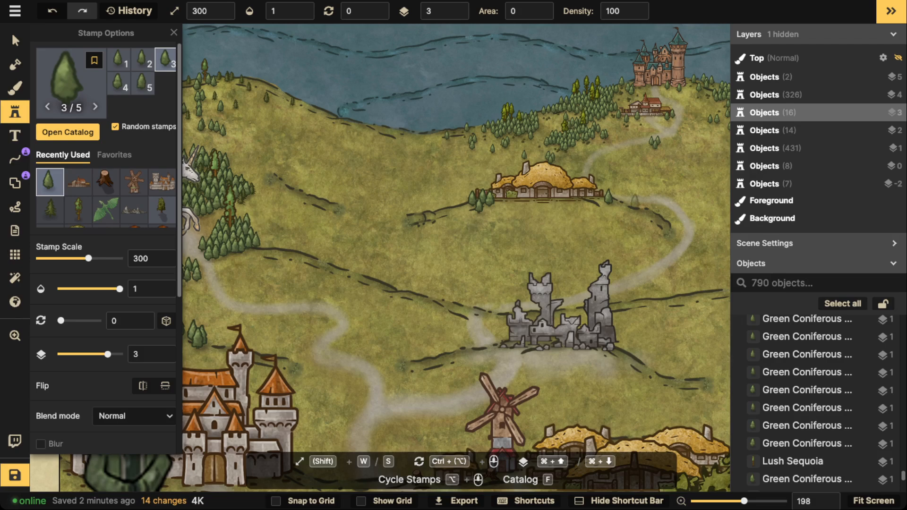
{"action": "left_click", "coordinate": [645, 211]}
{"action": "left_click", "coordinate": [588, 215]}
{"action": "left_click", "coordinate": [569, 204]}
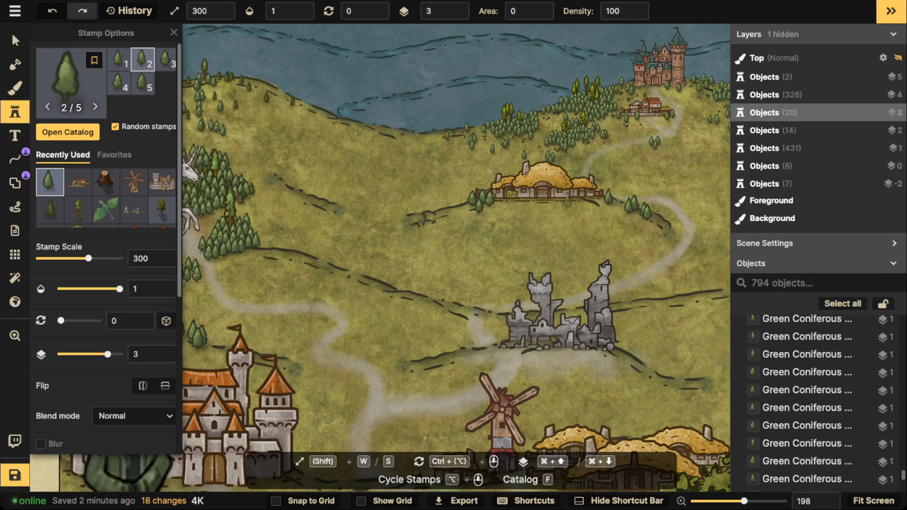
{"action": "left_click", "coordinate": [582, 206]}
{"action": "left_click", "coordinate": [555, 216]}
{"action": "left_click", "coordinate": [447, 211]}
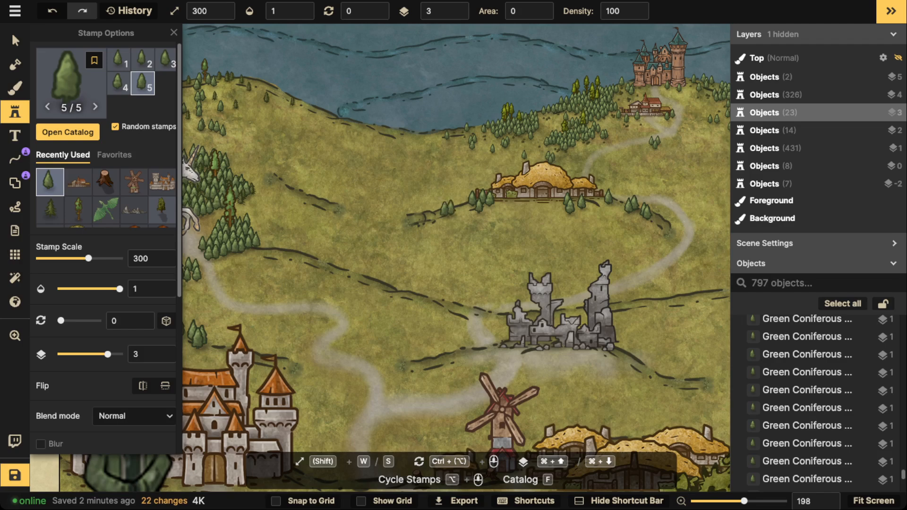
Step: Cluster more green conifers along the western tail of the hilltop village's ridge
{"action": "left_click", "coordinate": [408, 221]}
{"action": "left_click", "coordinate": [415, 222]}
{"action": "left_click", "coordinate": [406, 226]}
{"action": "left_click", "coordinate": [459, 220]}
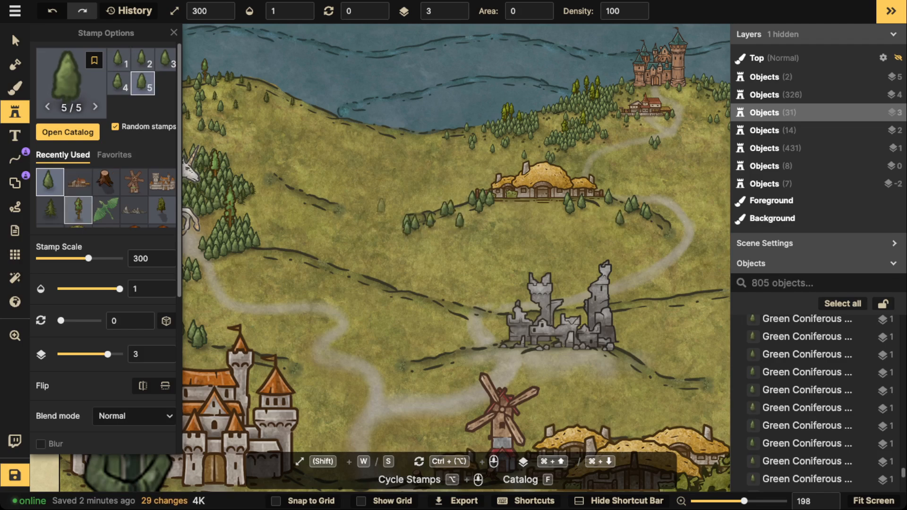
Step: Plant tall Lush Sequoia trees at scale 300 on both sides of the hilltop village and behind it
{"action": "left_click", "coordinate": [78, 210]}
{"action": "left_click", "coordinate": [452, 180]}
{"action": "left_click", "coordinate": [460, 180]}
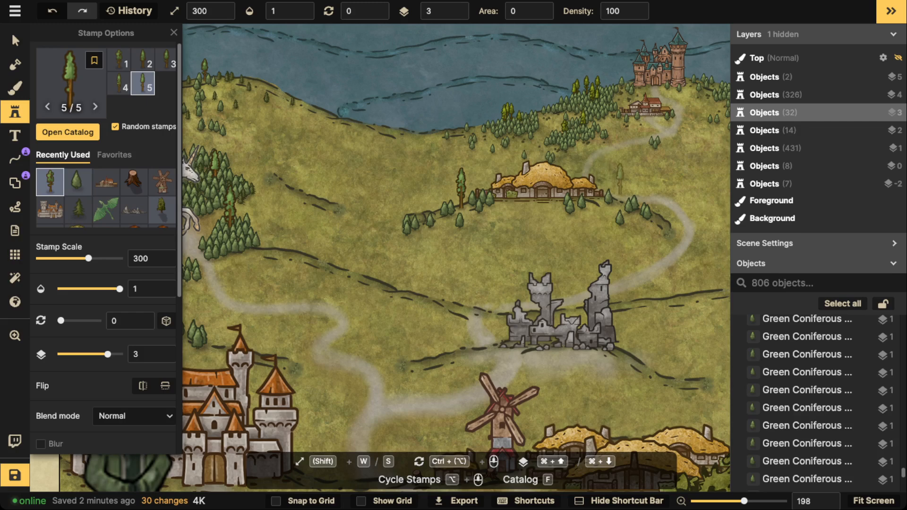
{"action": "left_click", "coordinate": [612, 189]}
{"action": "left_click", "coordinate": [619, 192]}
{"action": "left_click", "coordinate": [616, 195]}
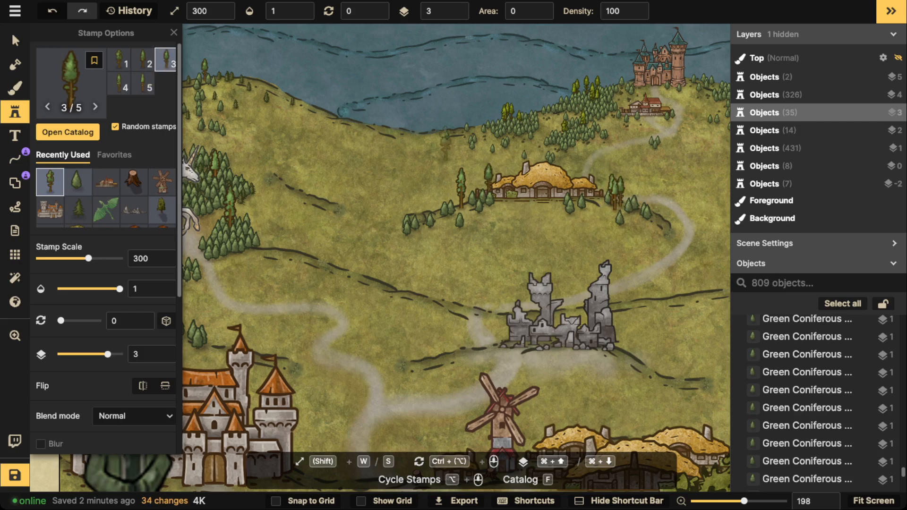
{"action": "left_click", "coordinate": [445, 144]}
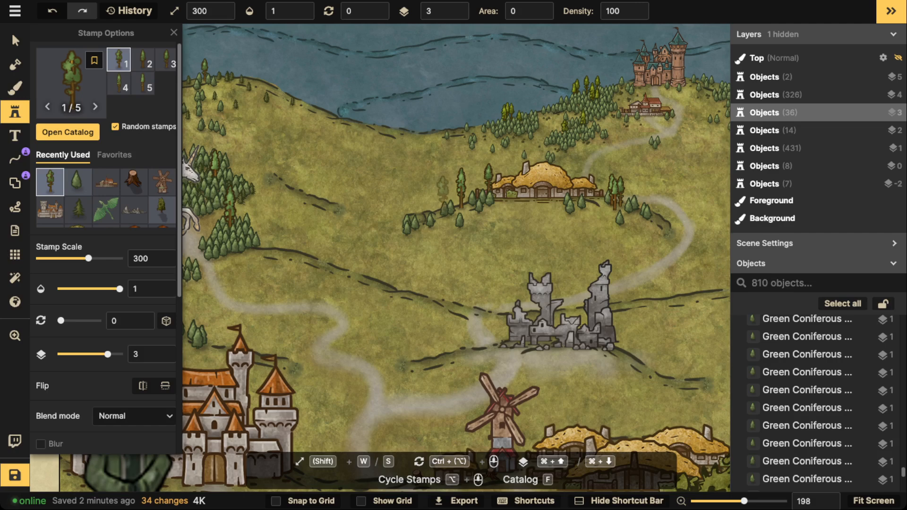
{"action": "left_click", "coordinate": [340, 97]}
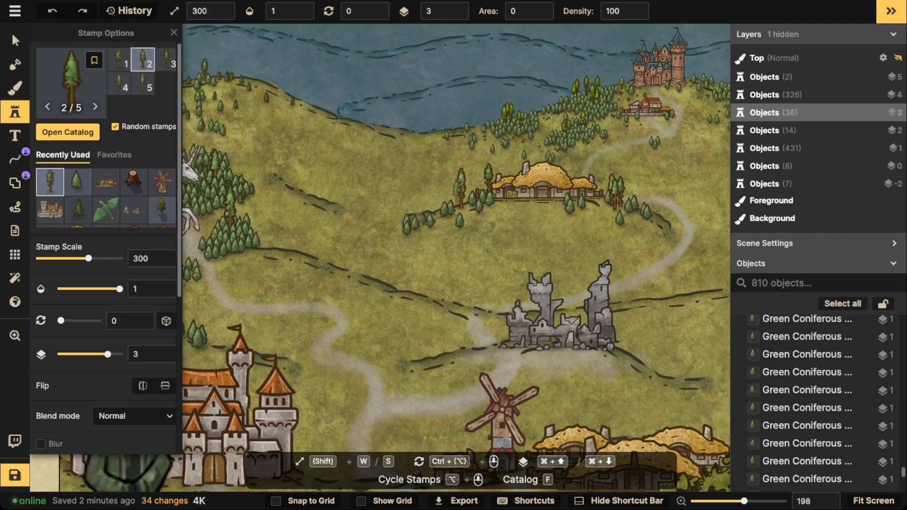
{"action": "left_click", "coordinate": [453, 192]}
Step: Paint a winding path on the background from the hilltop village to the ruins with brush size 17 and opacity 0.34
{"action": "scroll", "coordinate": [407, 142], "scroll_direction": "down", "scroll_amount": 2}
{"action": "left_click_drag", "start_coordinate": [475, 88], "coordinate": [421, 105]}
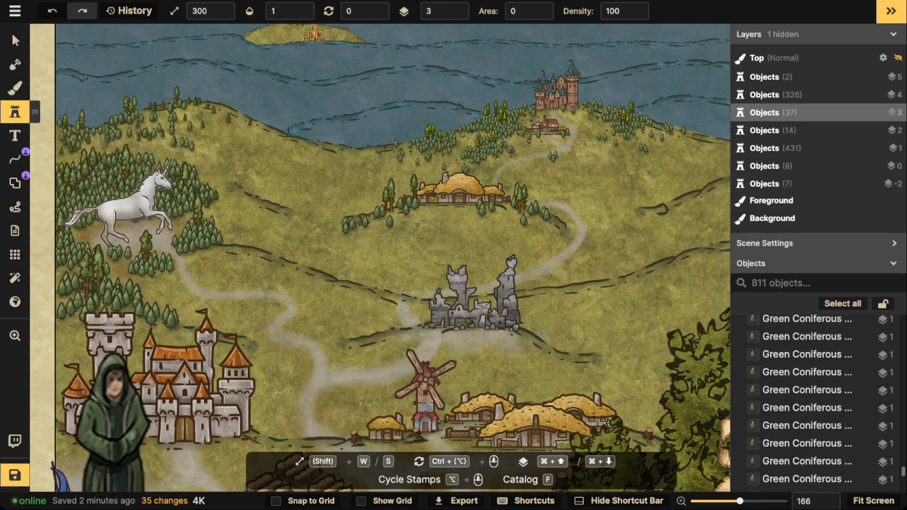
{"action": "left_click", "coordinate": [15, 65]}
{"action": "left_click", "coordinate": [15, 88]}
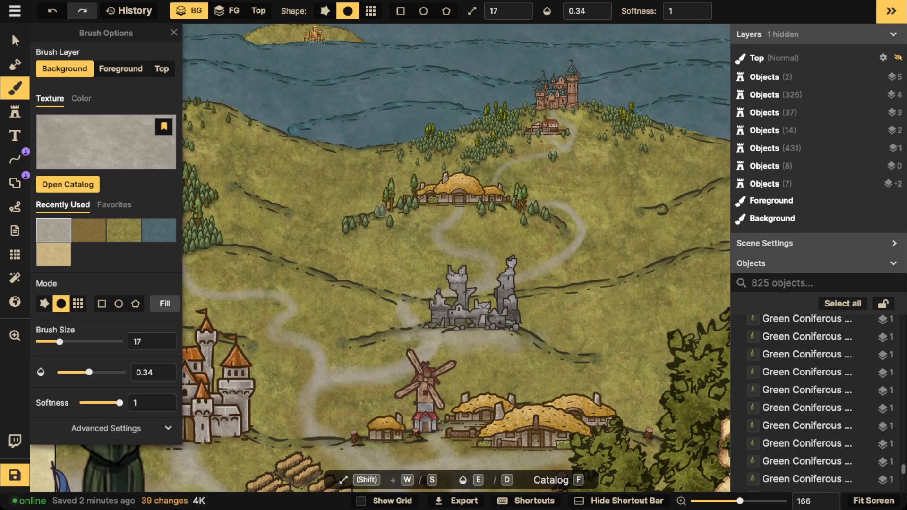
Step: Reload the green conifer stamp, enlarge it to scale 400 and scatter single trees across the slopes around the ruins
{"action": "left_click", "coordinate": [14, 41]}
{"action": "left_click", "coordinate": [390, 222]}
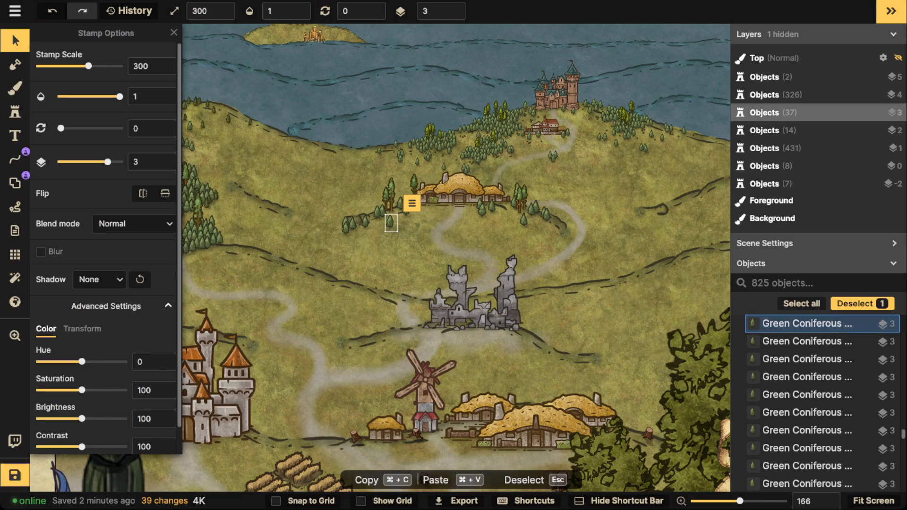
{"action": "left_click", "coordinate": [15, 113]}
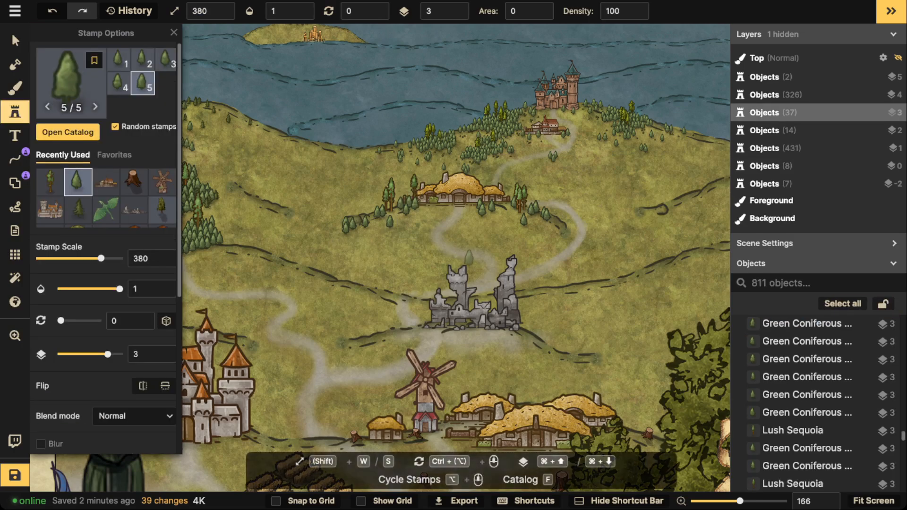
{"action": "left_click", "coordinate": [474, 260]}
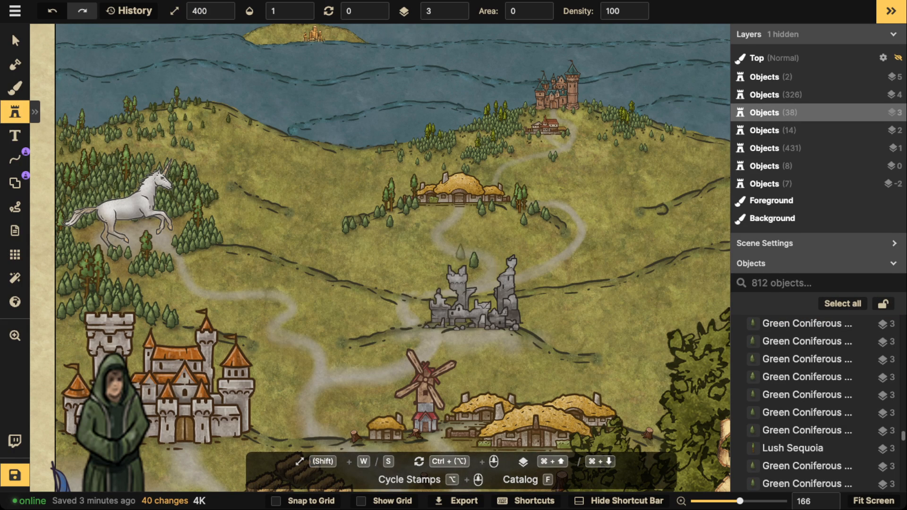
{"action": "left_click", "coordinate": [457, 229]}
{"action": "left_click", "coordinate": [520, 247]}
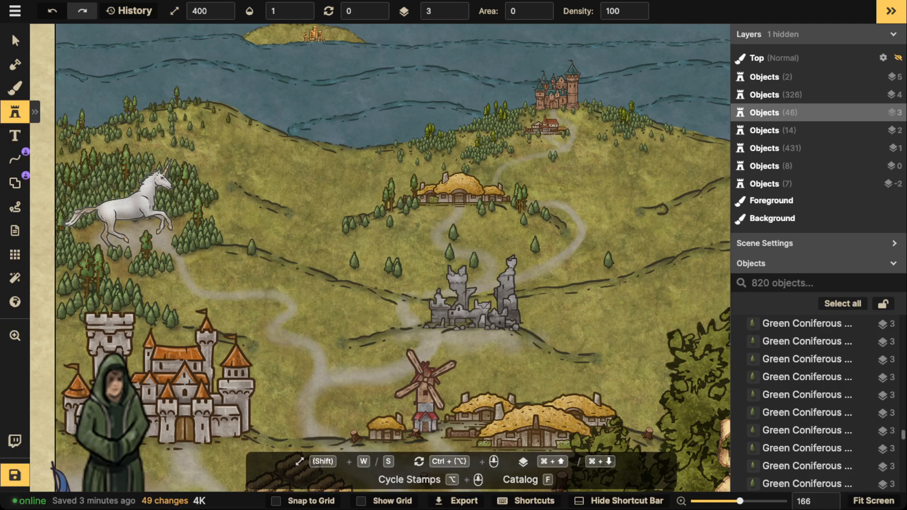
{"action": "left_click", "coordinate": [102, 163]}
{"action": "scroll", "coordinate": [102, 165], "scroll_direction": "down", "scroll_amount": 3}
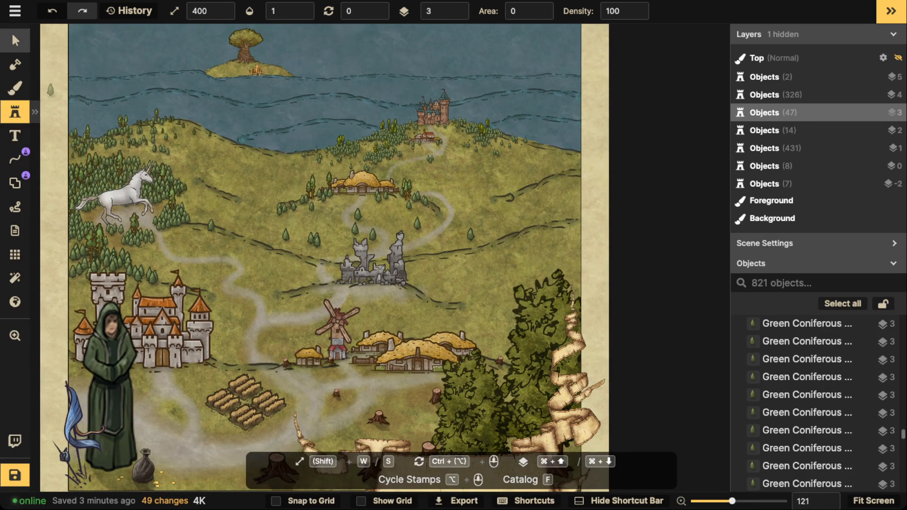
{"action": "left_click", "coordinate": [15, 40]}
{"action": "scroll", "coordinate": [264, 231], "scroll_direction": "down", "scroll_amount": 3}
{"action": "left_click_drag", "start_coordinate": [265, 231], "coordinate": [381, 258]}
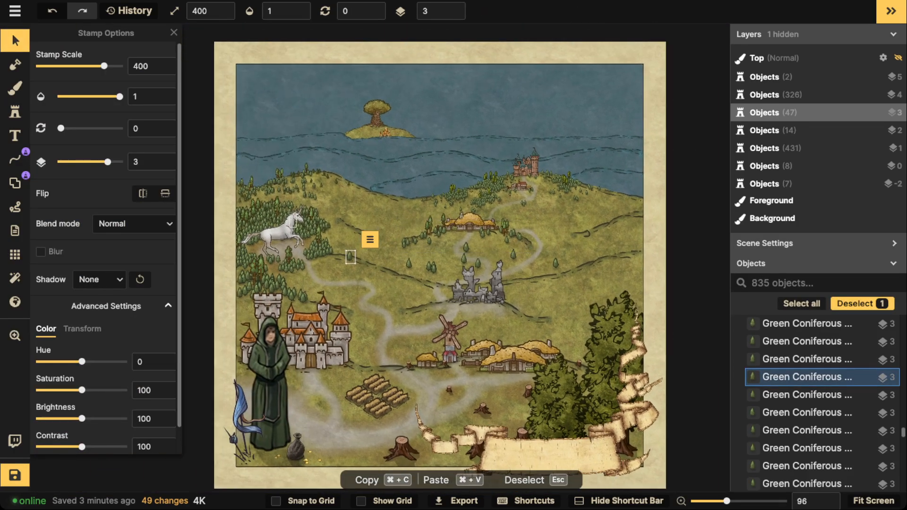
{"action": "left_click_drag", "start_coordinate": [501, 279], "coordinate": [494, 259]}
{"action": "scroll", "coordinate": [481, 268], "scroll_direction": "up", "scroll_amount": 3}
{"action": "left_click", "coordinate": [481, 257]}
{"action": "scroll", "coordinate": [425, 244], "scroll_direction": "down", "scroll_amount": 2}
Step: Search the Fantasy World stamp catalog for "RUIN" and load the Tower Ruin stamp with the broken tower on rocks
{"action": "left_click", "coordinate": [15, 112]}
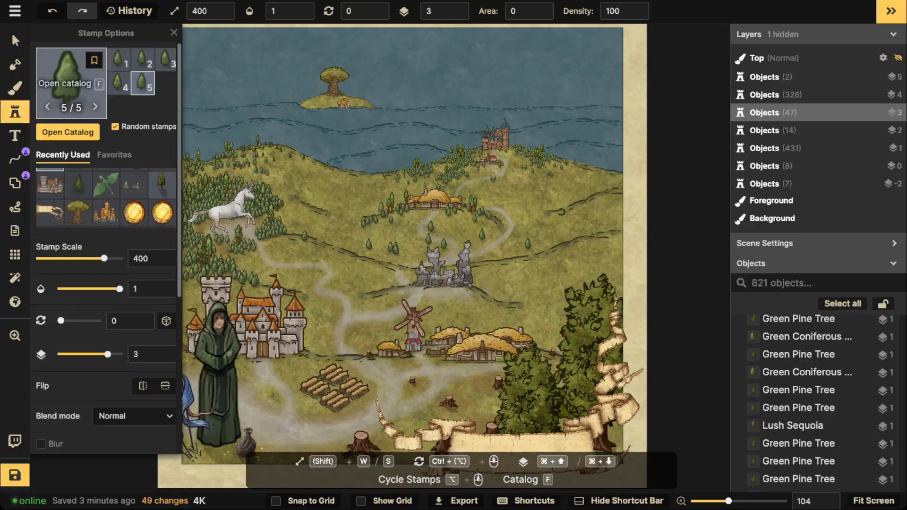
{"action": "left_click", "coordinate": [66, 73]}
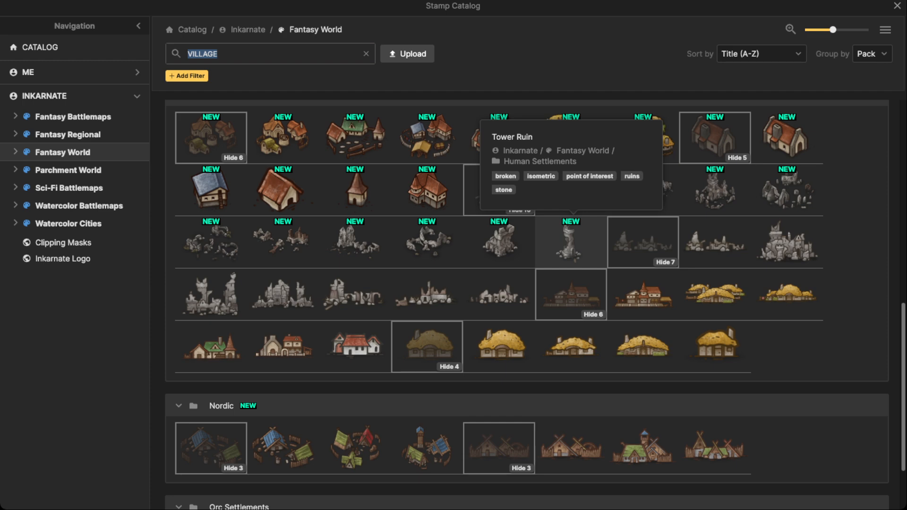
{"action": "scroll", "coordinate": [499, 241], "scroll_direction": "up", "scroll_amount": 1}
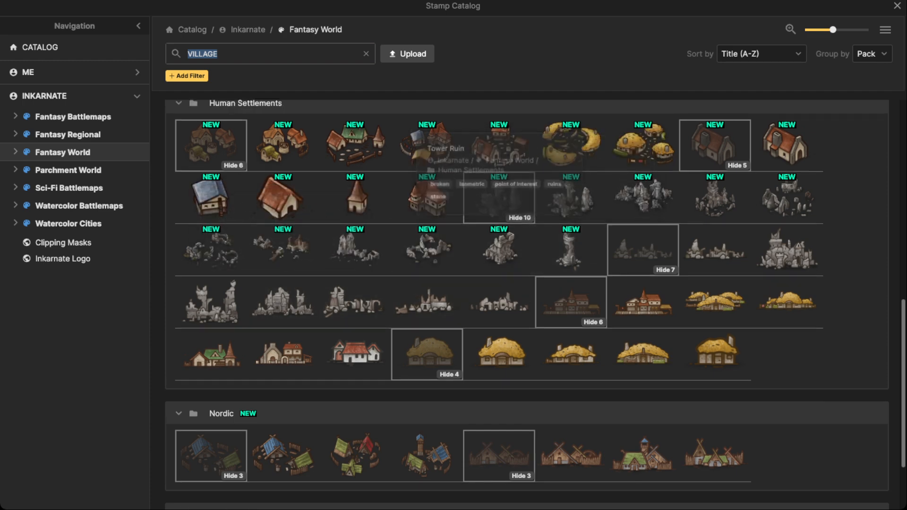
{"action": "scroll", "coordinate": [715, 269], "scroll_direction": "up", "scroll_amount": 3}
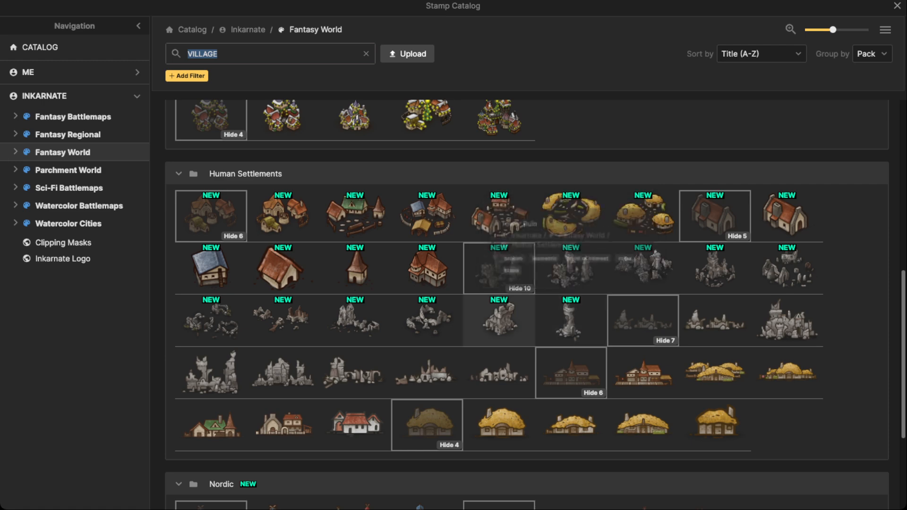
{"action": "scroll", "coordinate": [498, 321], "scroll_direction": "down", "scroll_amount": 5}
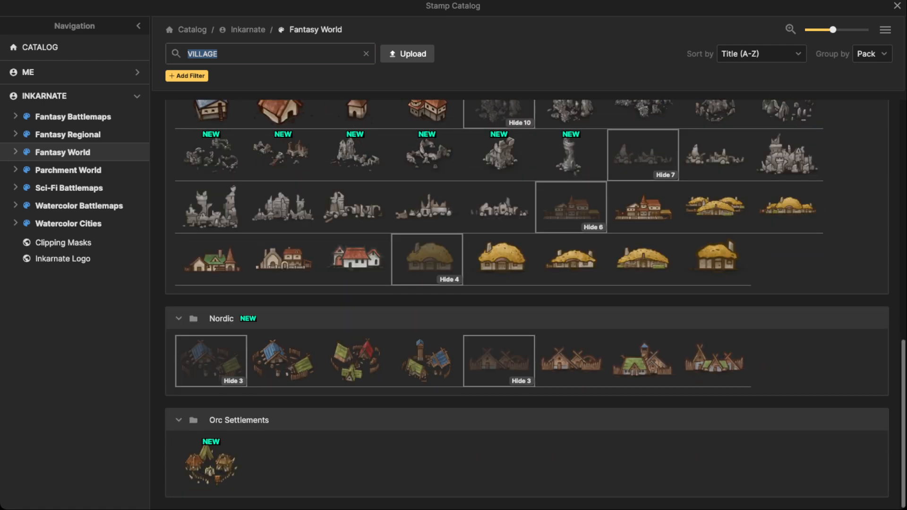
{"action": "scroll", "coordinate": [499, 321], "scroll_direction": "up", "scroll_amount": 15}
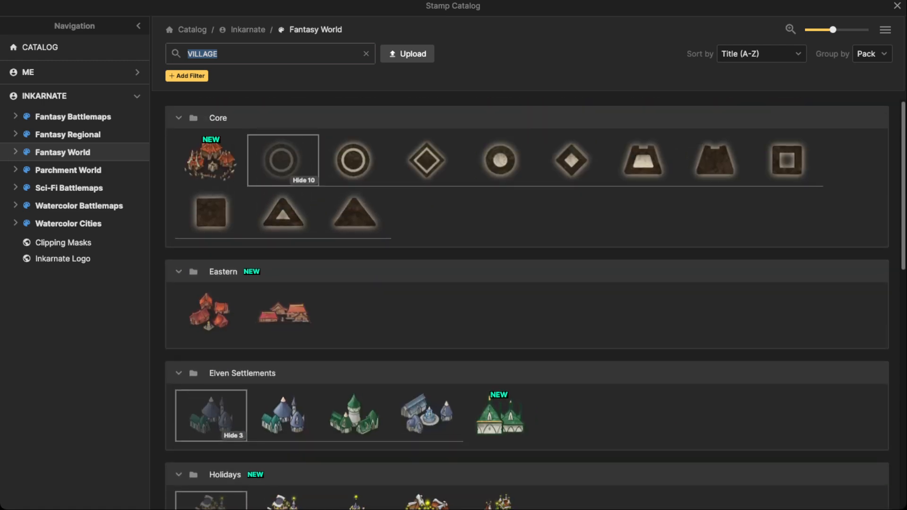
{"action": "type", "text": "RU"}
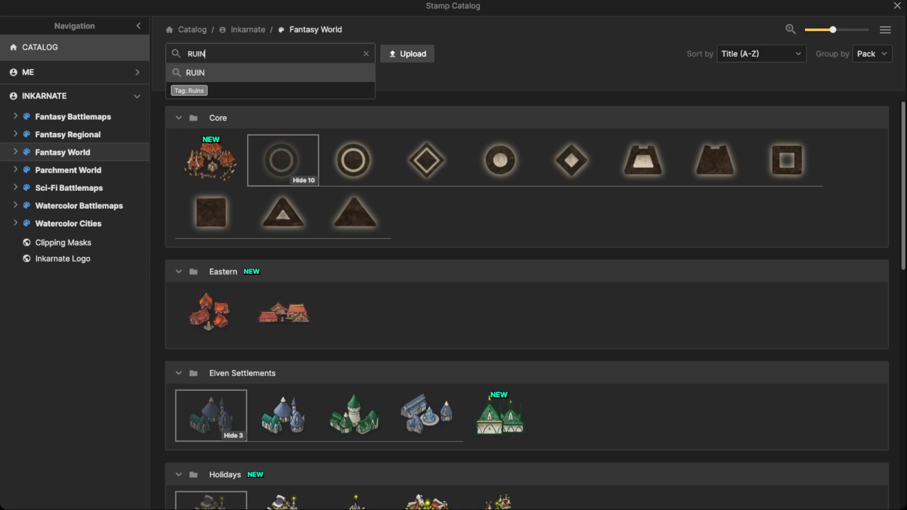
{"action": "type", "text": "IN"}
{"action": "key", "text": "Return"}
{"action": "left_click", "coordinate": [354, 265]}
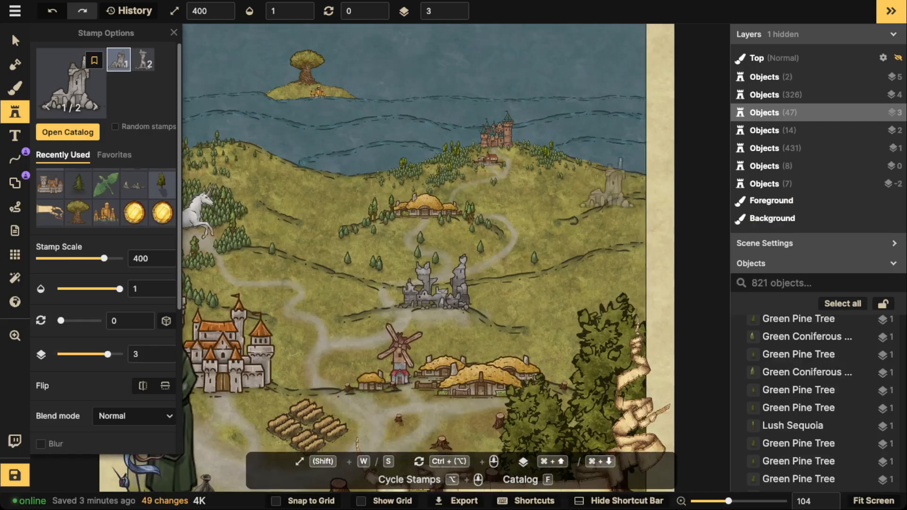
Step: Place the Tower Ruin on the hillside at the map's eastern edge and set its scale to 380
{"action": "key", "text": "w"}
{"action": "key", "text": "w"}
{"action": "key", "text": "s"}
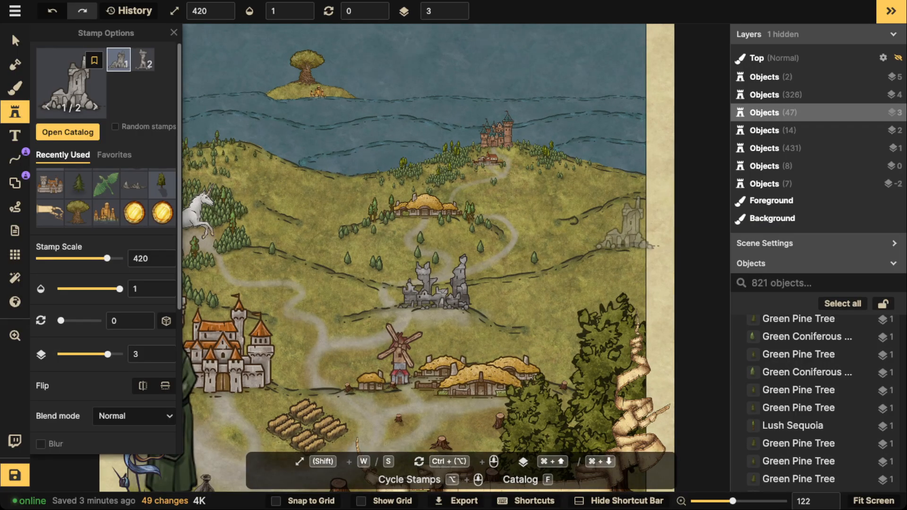
{"action": "left_click", "coordinate": [627, 222]}
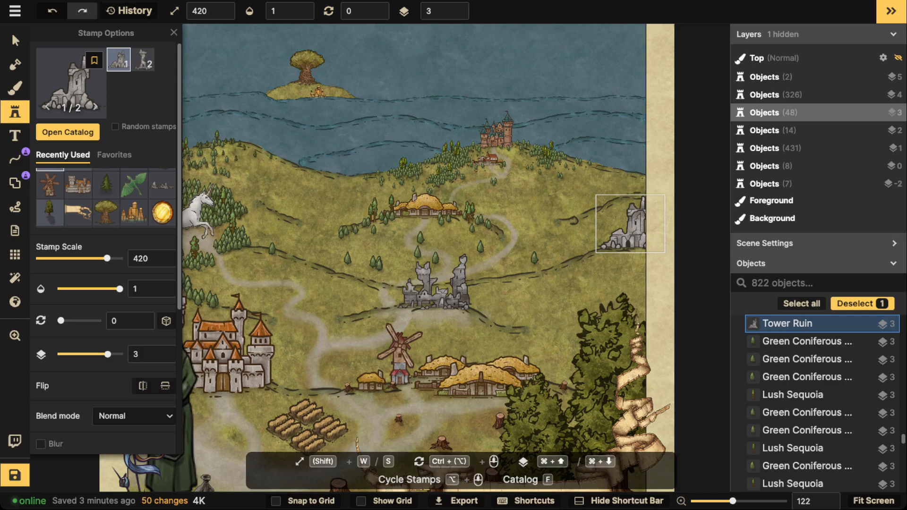
{"action": "key", "text": "s"}
{"action": "key", "text": "s"}
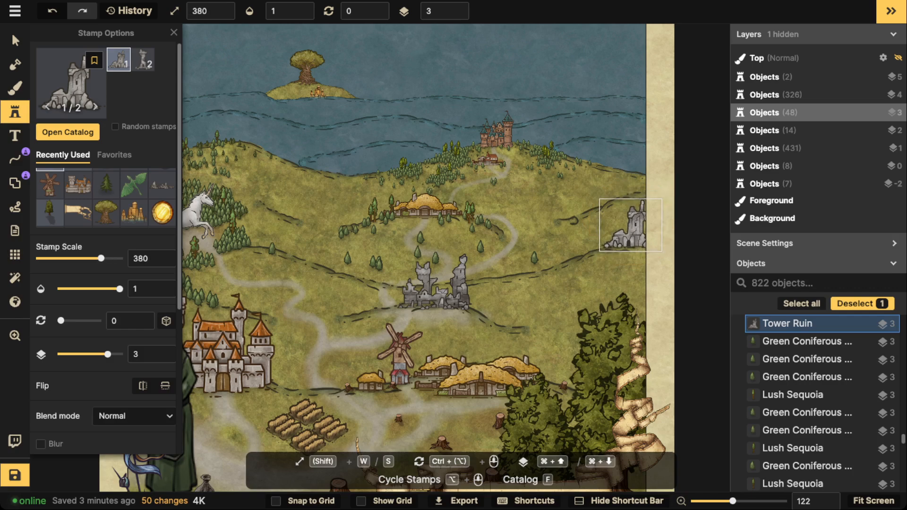
Step: Examine the whole map's composition with the new tower ruin, including the hills and the coastline
{"action": "scroll", "coordinate": [534, 215], "scroll_direction": "down", "scroll_amount": 3}
{"action": "left_click_drag", "start_coordinate": [499, 173], "coordinate": [479, 132]}
{"action": "scroll", "coordinate": [367, 130], "scroll_direction": "up", "scroll_amount": 5}
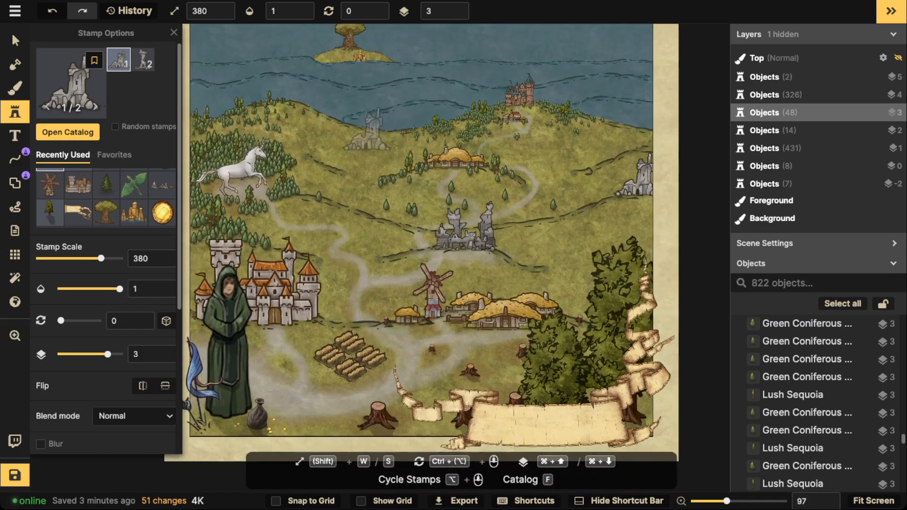
{"action": "scroll", "coordinate": [367, 123], "scroll_direction": "up", "scroll_amount": 2}
{"action": "scroll", "coordinate": [387, 105], "scroll_direction": "down", "scroll_amount": 3}
{"action": "left_click_drag", "start_coordinate": [399, 121], "coordinate": [442, 172]}
{"action": "scroll", "coordinate": [198, 84], "scroll_direction": "down", "scroll_amount": 4}
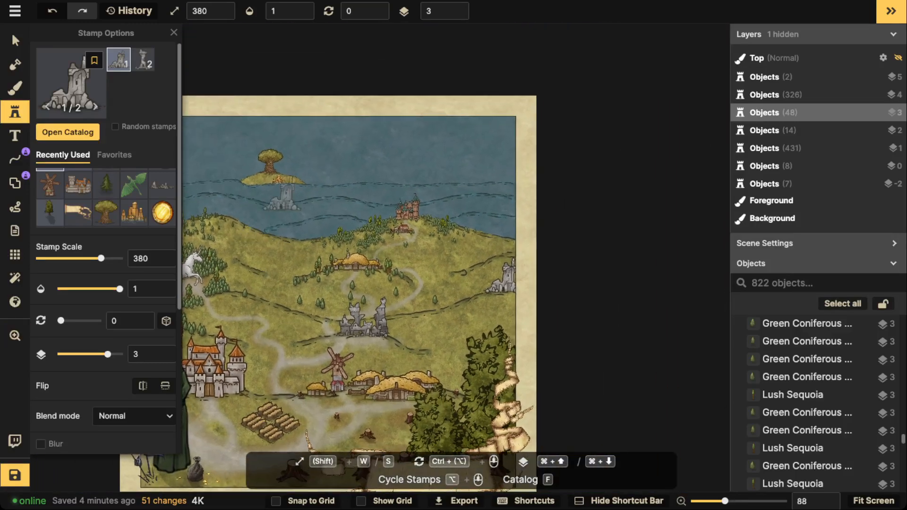
{"action": "scroll", "coordinate": [453, 251], "scroll_direction": "up", "scroll_amount": 3}
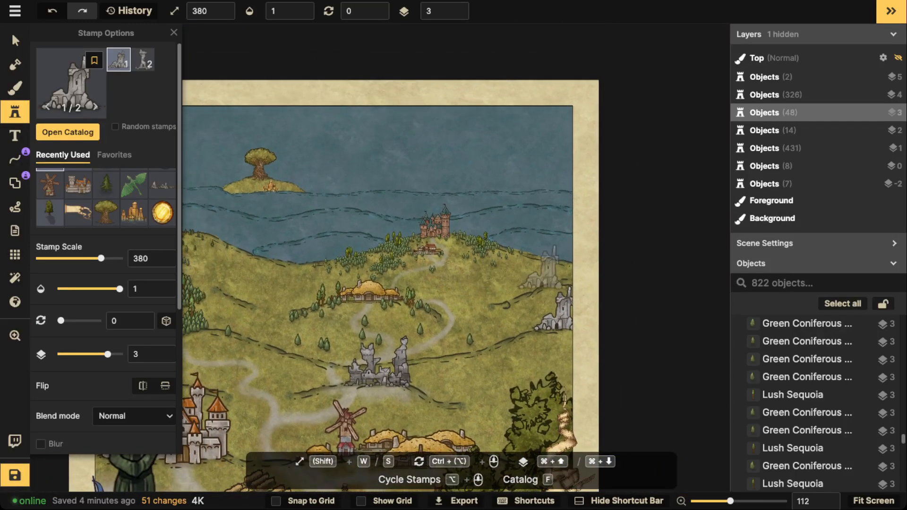
{"action": "scroll", "coordinate": [384, 255], "scroll_direction": "down", "scroll_amount": 2}
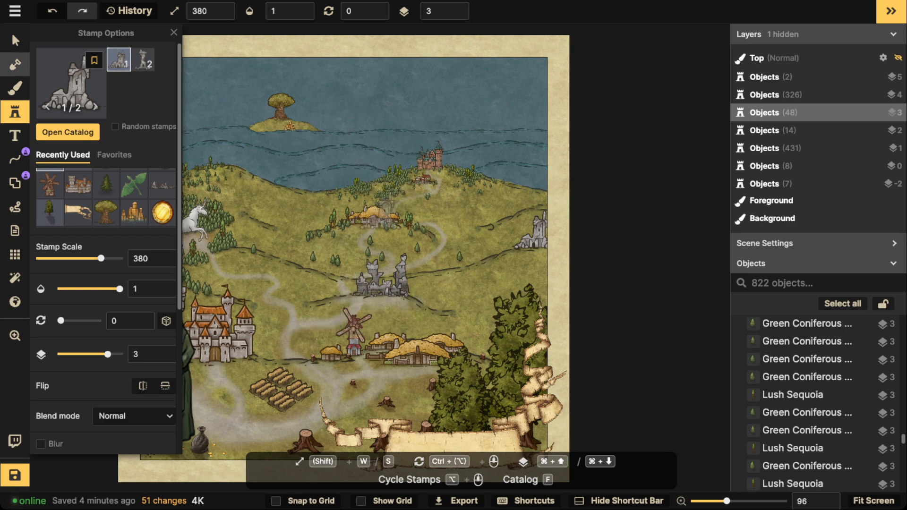
Step: Switch the current stamp to the second Tower Ruin variant, the tall standing tower
{"action": "left_click", "coordinate": [15, 40]}
{"action": "left_click", "coordinate": [536, 233]}
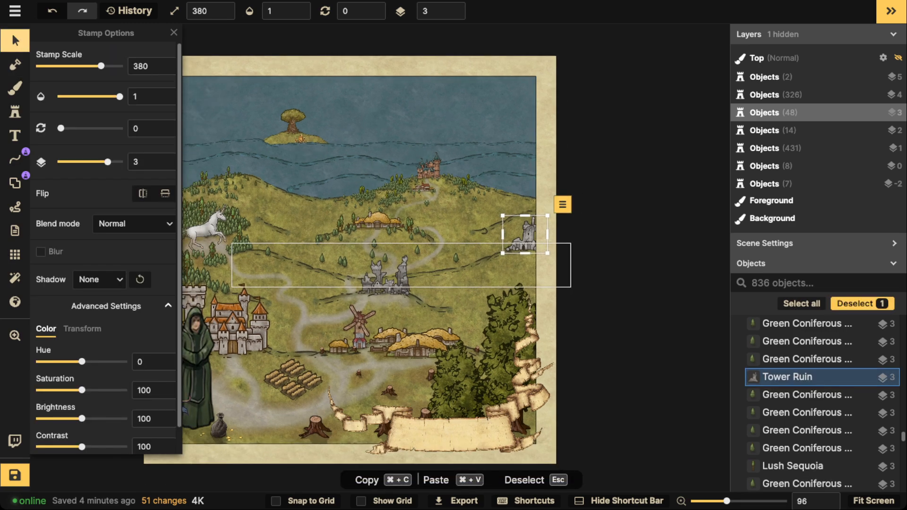
{"action": "key", "text": "space"}
{"action": "left_click_drag", "start_coordinate": [409, 277], "coordinate": [412, 298]}
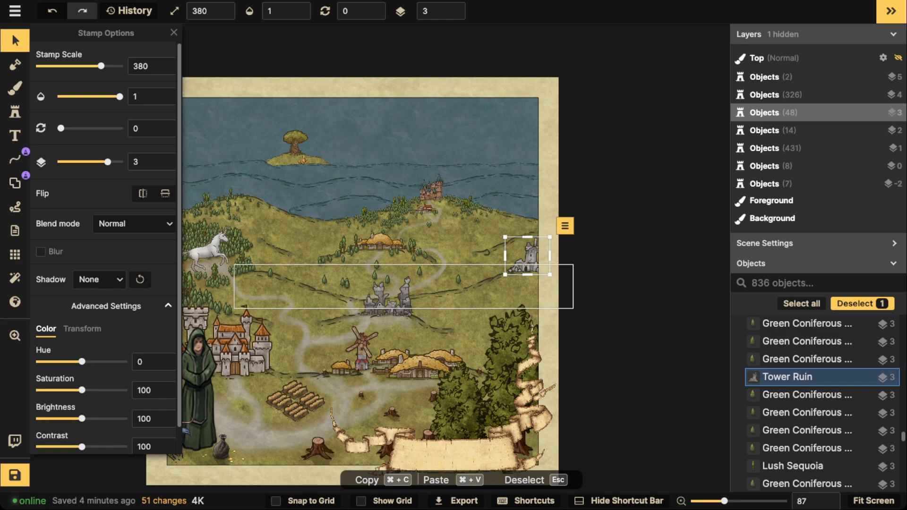
{"action": "scroll", "coordinate": [245, 365], "scroll_direction": "up", "scroll_amount": 4}
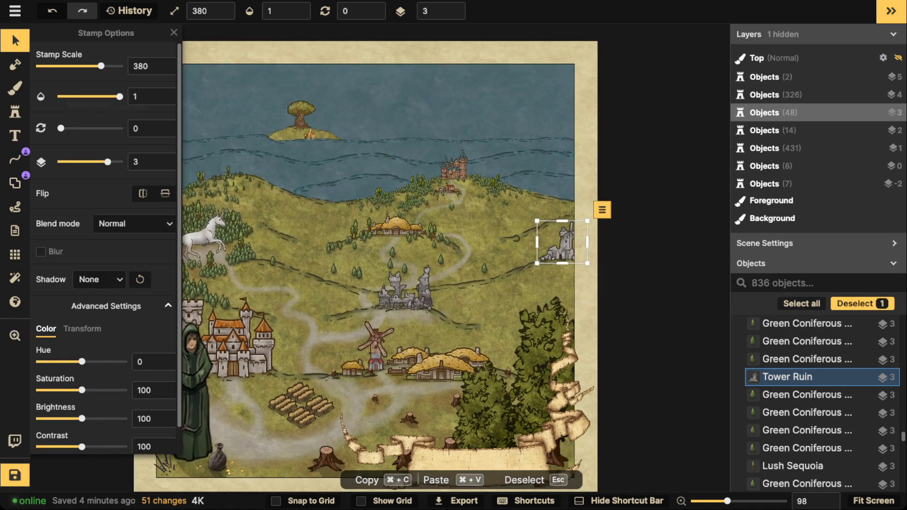
{"action": "left_click", "coordinate": [16, 112]}
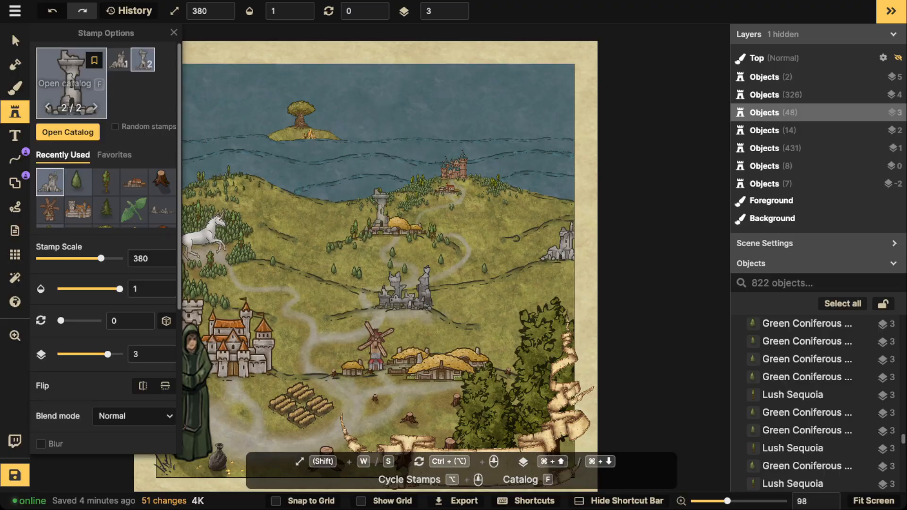
Step: Browse the Fantasy Regional catalog without a search filter and load the Cavalry stamp from Humanoids
{"action": "key", "text": "f"}
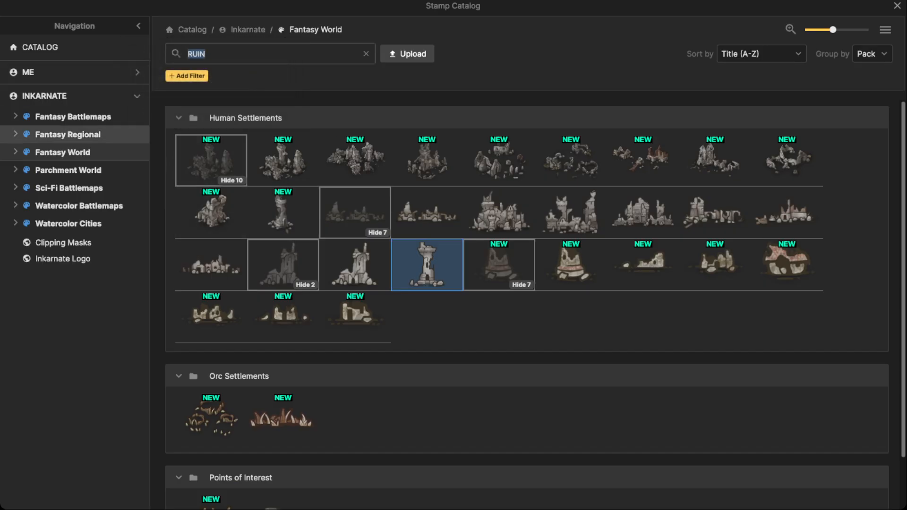
{"action": "left_click", "coordinate": [67, 134]}
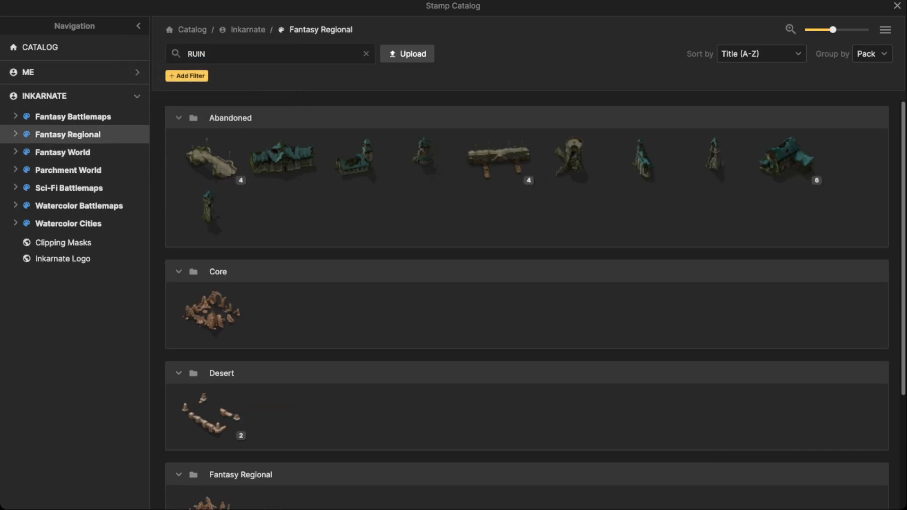
{"action": "left_click", "coordinate": [366, 54]}
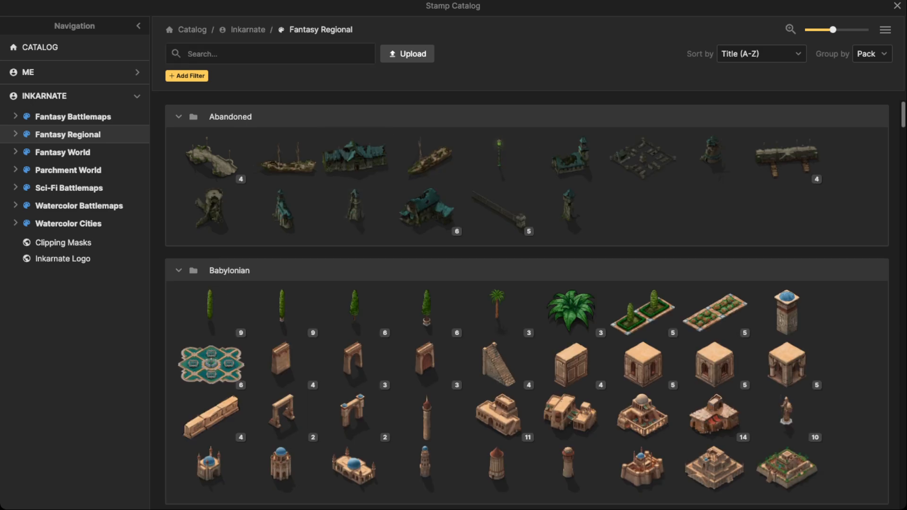
{"action": "scroll", "coordinate": [527, 302], "scroll_direction": "down", "scroll_amount": 20}
{"action": "scroll", "coordinate": [527, 305], "scroll_direction": "down", "scroll_amount": 20}
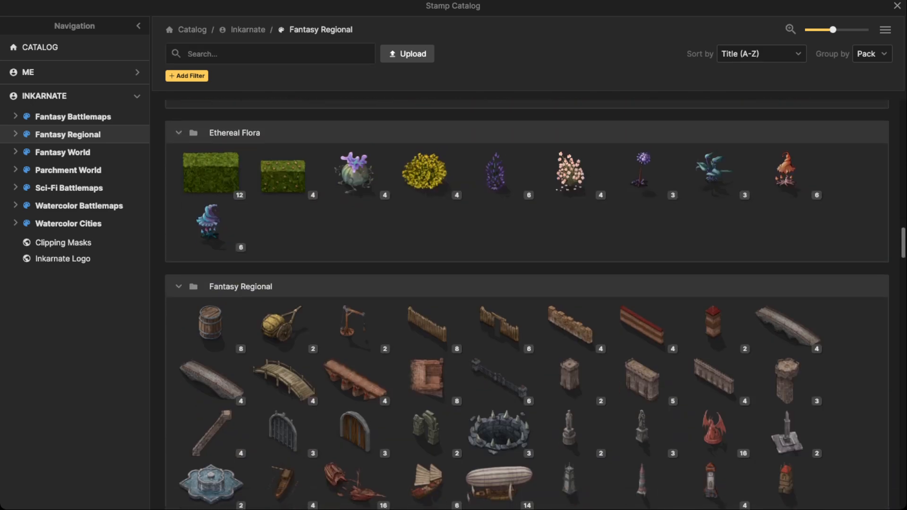
{"action": "scroll", "coordinate": [527, 302], "scroll_direction": "down", "scroll_amount": 5}
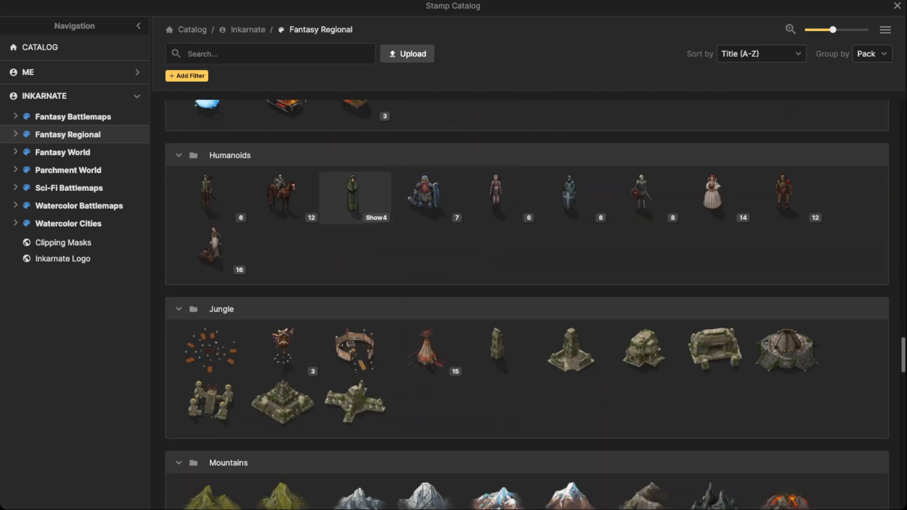
{"action": "left_click", "coordinate": [283, 196]}
Step: Reduce the Cavalry stamp's scale to 80 and place it on the slope southeast of the hilltop village
{"action": "scroll", "coordinate": [385, 153], "scroll_direction": "up", "scroll_amount": 10}
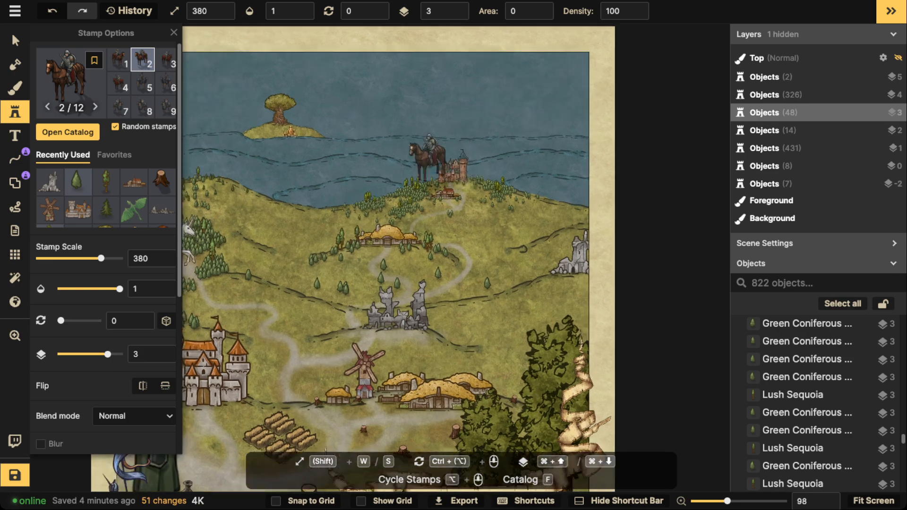
{"action": "key", "text": "s"}
{"action": "key", "text": "s"}
{"action": "key", "text": "s"}
{"action": "key", "text": "s"}
{"action": "key", "text": "s"}
{"action": "key", "text": "s"}
{"action": "key", "text": "s"}
{"action": "key", "text": "s"}
{"action": "key", "text": "s"}
{"action": "key", "text": "s"}
{"action": "key", "text": "s"}
{"action": "key", "text": "s"}
{"action": "key", "text": "s"}
{"action": "key", "text": "s"}
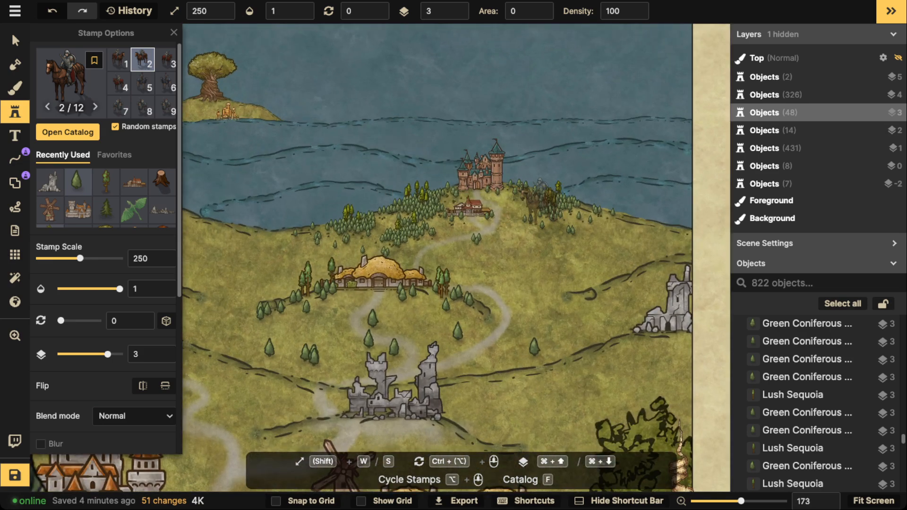
{"action": "scroll", "coordinate": [538, 242], "scroll_direction": "up", "scroll_amount": 3}
{"action": "scroll", "coordinate": [515, 203], "scroll_direction": "down", "scroll_amount": 2}
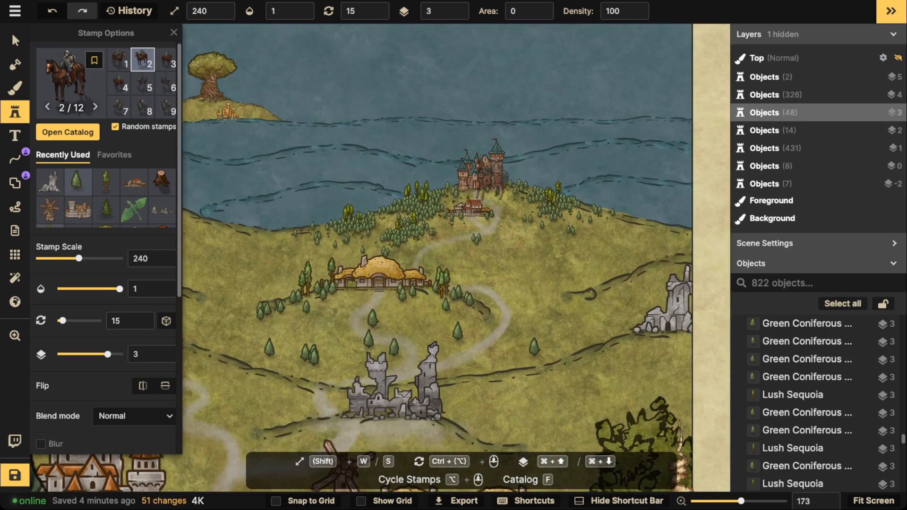
{"action": "scroll", "coordinate": [477, 170], "scroll_direction": "down", "scroll_amount": 1}
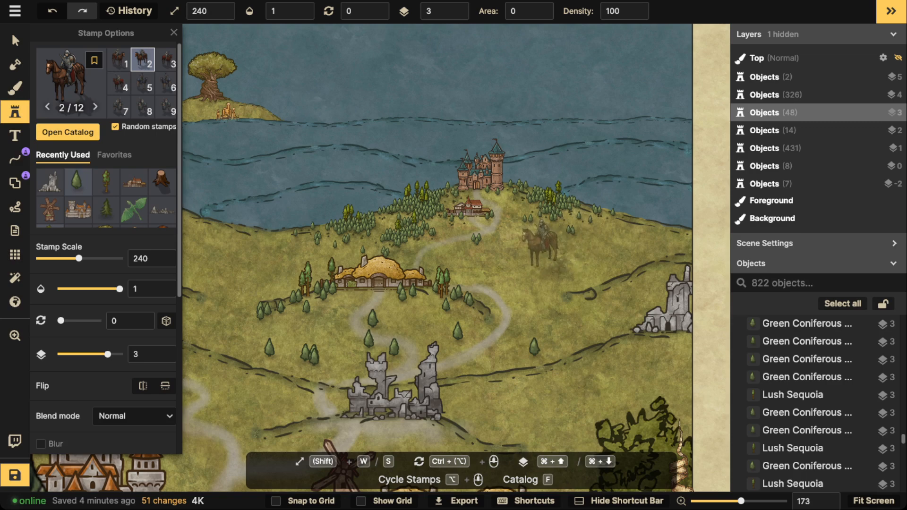
{"action": "scroll", "coordinate": [529, 244], "scroll_direction": "down", "scroll_amount": 2}
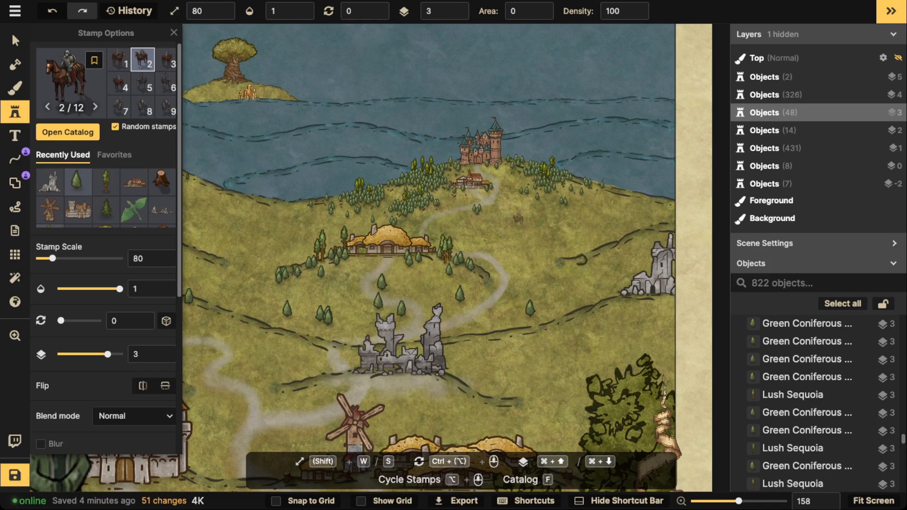
{"action": "left_click", "coordinate": [518, 218]}
Step: Enlarge the placed cavalry to scale 190 and move it east along the slope
{"action": "scroll", "coordinate": [524, 203], "scroll_direction": "up", "scroll_amount": 5}
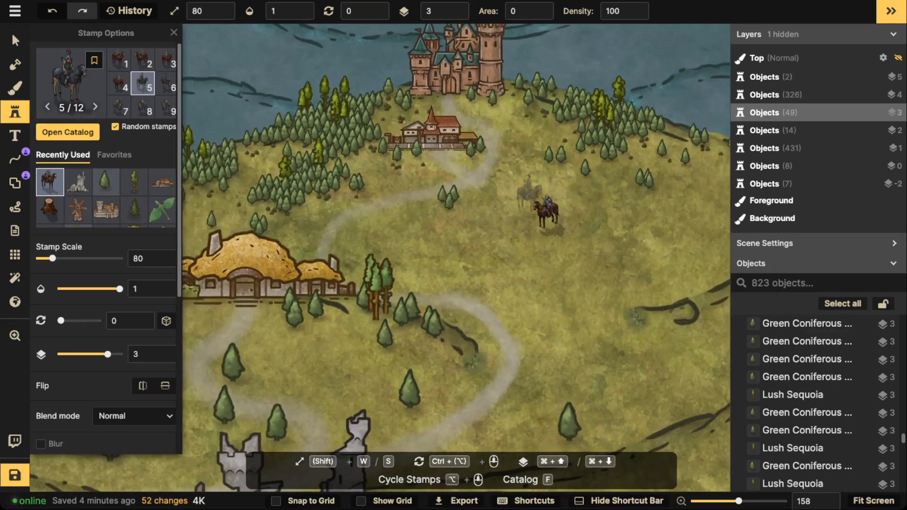
{"action": "scroll", "coordinate": [534, 197], "scroll_direction": "up", "scroll_amount": 6}
{"action": "left_click", "coordinate": [15, 41]}
{"action": "left_click", "coordinate": [552, 224]}
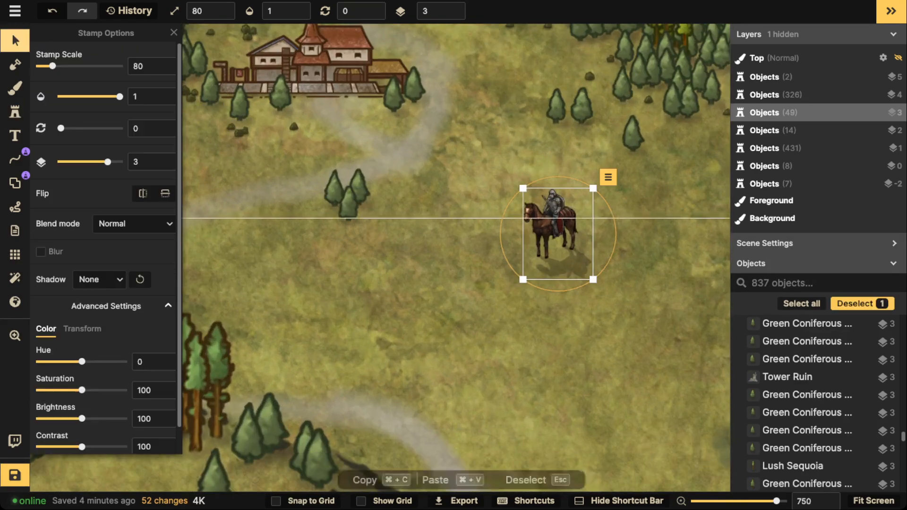
{"action": "scroll", "coordinate": [487, 234], "scroll_direction": "down", "scroll_amount": 8}
{"action": "scroll", "coordinate": [488, 233], "scroll_direction": "up", "scroll_amount": 9}
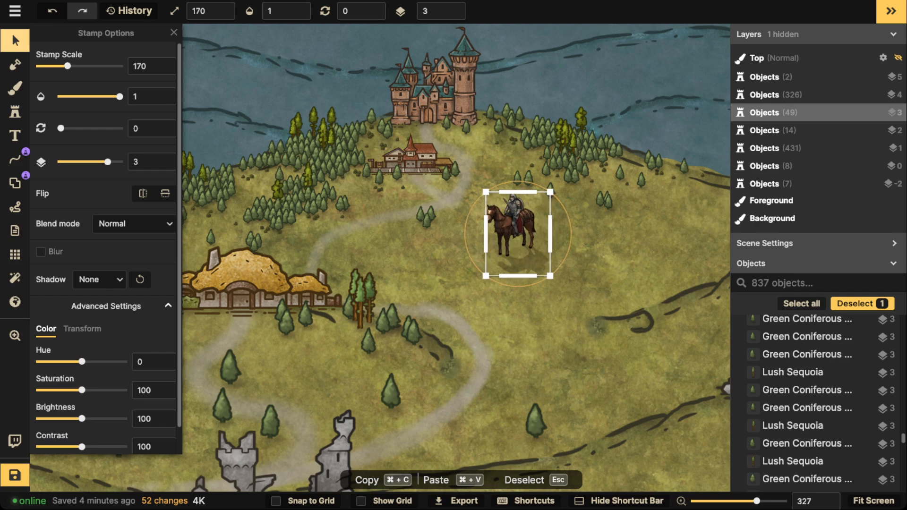
{"action": "scroll", "coordinate": [515, 227], "scroll_direction": "up", "scroll_amount": 2}
{"action": "left_click_drag", "start_coordinate": [516, 226], "coordinate": [539, 235]}
{"action": "scroll", "coordinate": [533, 240], "scroll_direction": "down", "scroll_amount": 4}
{"action": "key", "text": "space"}
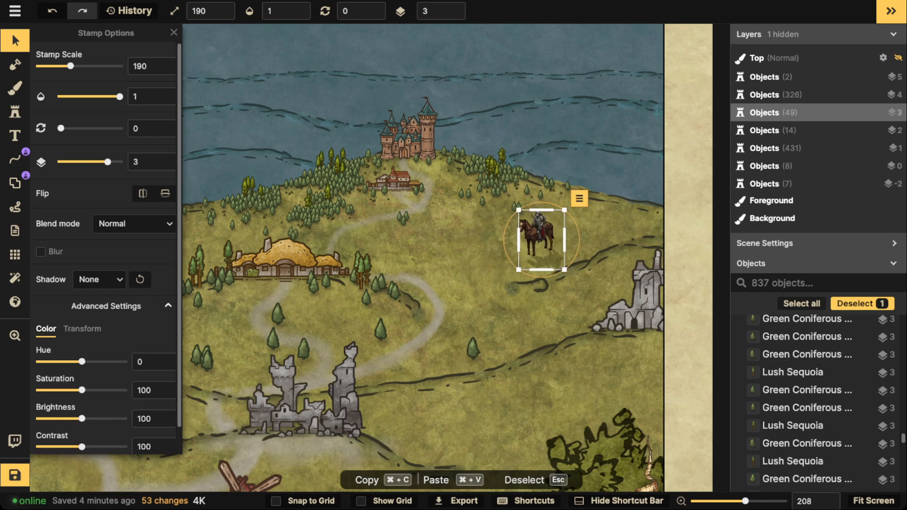
Step: Paint a winding gray path on the background from the hilltop village to the eastern tower ruin, using brush size 17 and opacity 0.34
{"action": "left_click", "coordinate": [16, 111]}
{"action": "left_click", "coordinate": [15, 88]}
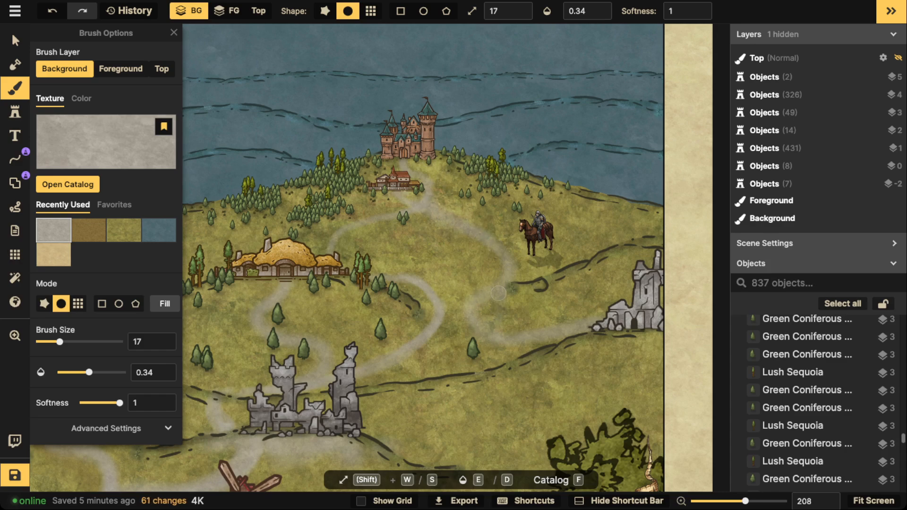
Step: Move the cavalry up to the ridge east of the castle's forest, rotate it to 15, and put it on layer 4
{"action": "left_click", "coordinate": [15, 40]}
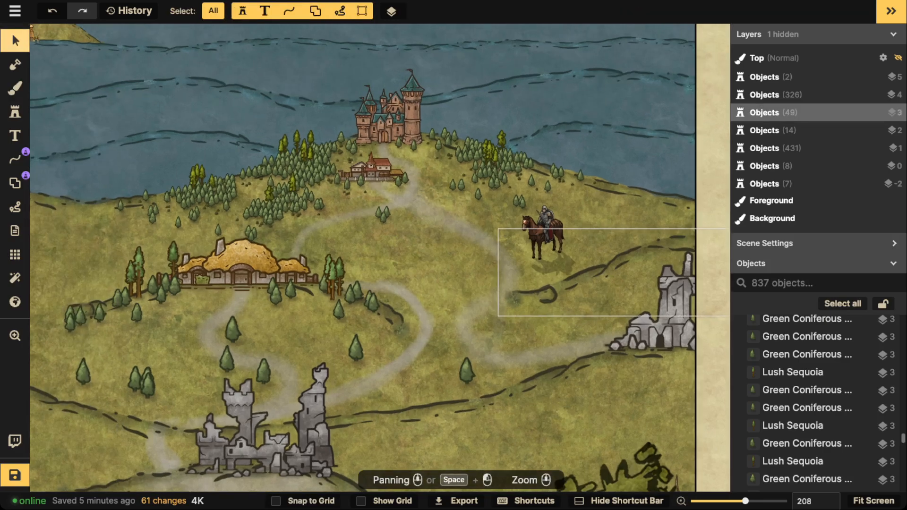
{"action": "left_click", "coordinate": [554, 251]}
{"action": "left_click_drag", "start_coordinate": [547, 235], "coordinate": [579, 176]}
{"action": "scroll", "coordinate": [533, 229], "scroll_direction": "up", "scroll_amount": 2}
{"action": "scroll", "coordinate": [533, 229], "scroll_direction": "down", "scroll_amount": 1}
{"action": "left_click", "coordinate": [457, 8]}
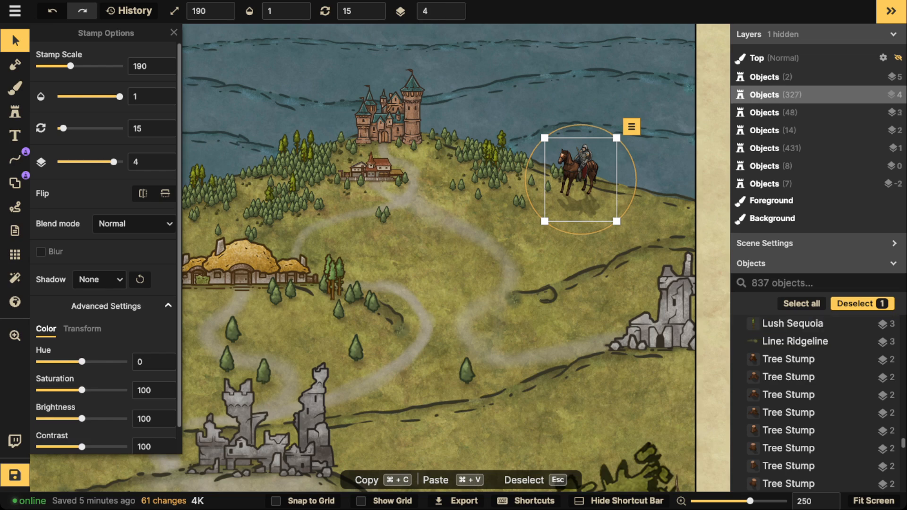
{"action": "key", "text": "Escape"}
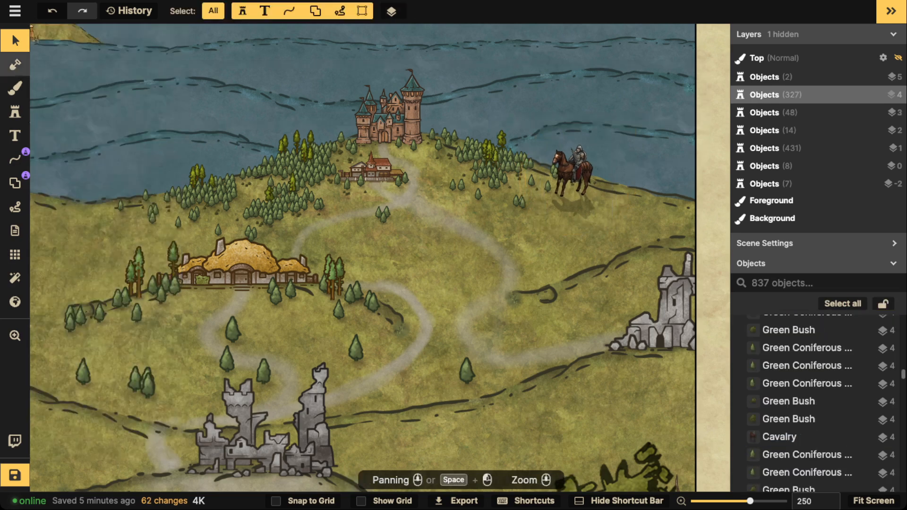
Step: Place a second cavalry stamp right beside the first one on the ridge
{"action": "left_click", "coordinate": [15, 112]}
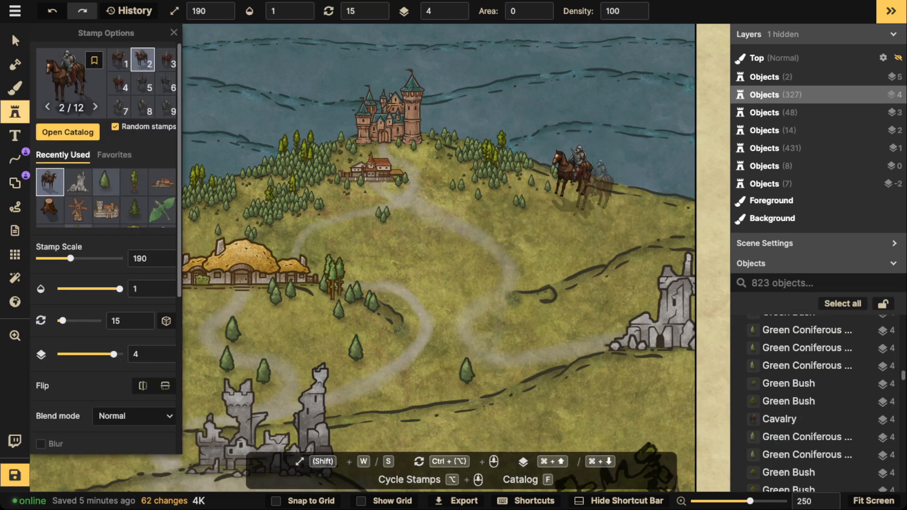
{"action": "left_click", "coordinate": [596, 192]}
Step: Load the third variant of the armored Guard stamp from Humanoids and place one behind the cavalry
{"action": "left_click", "coordinate": [66, 77]}
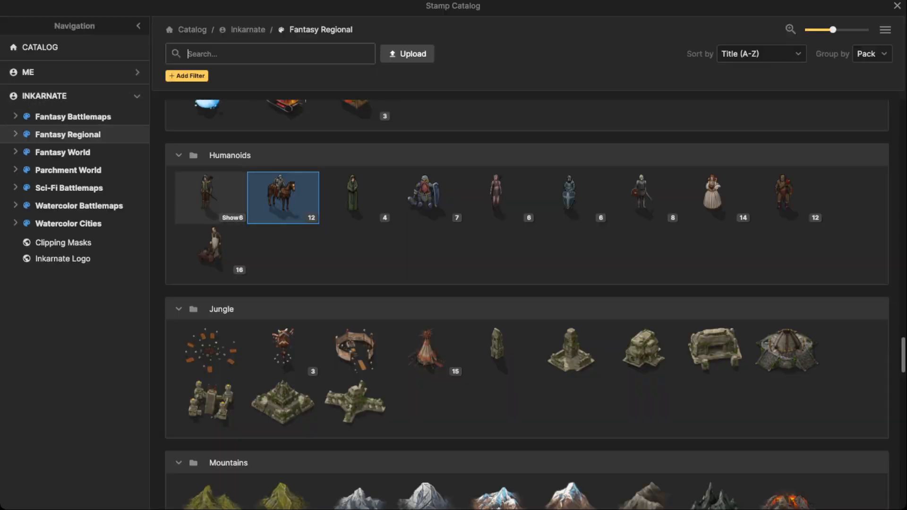
{"action": "left_click", "coordinate": [570, 196]}
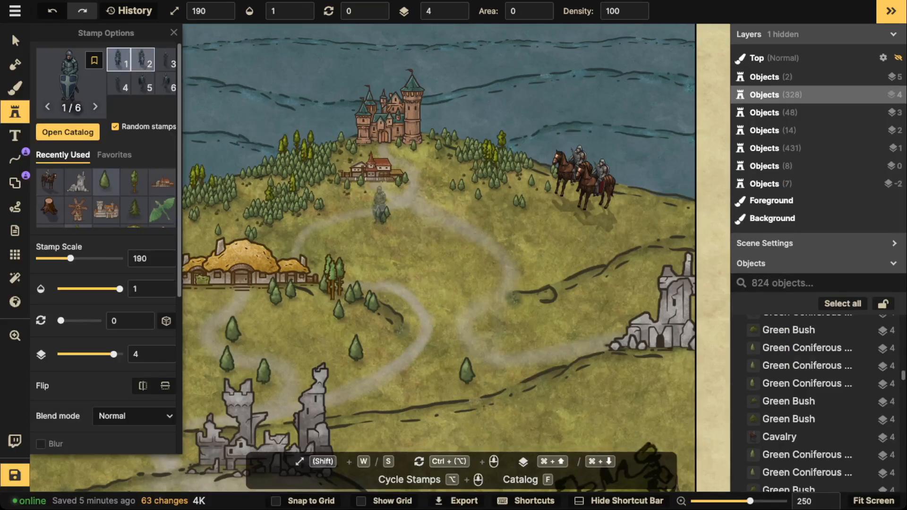
{"action": "left_click", "coordinate": [165, 60]}
{"action": "scroll", "coordinate": [622, 172], "scroll_direction": "up", "scroll_amount": 1}
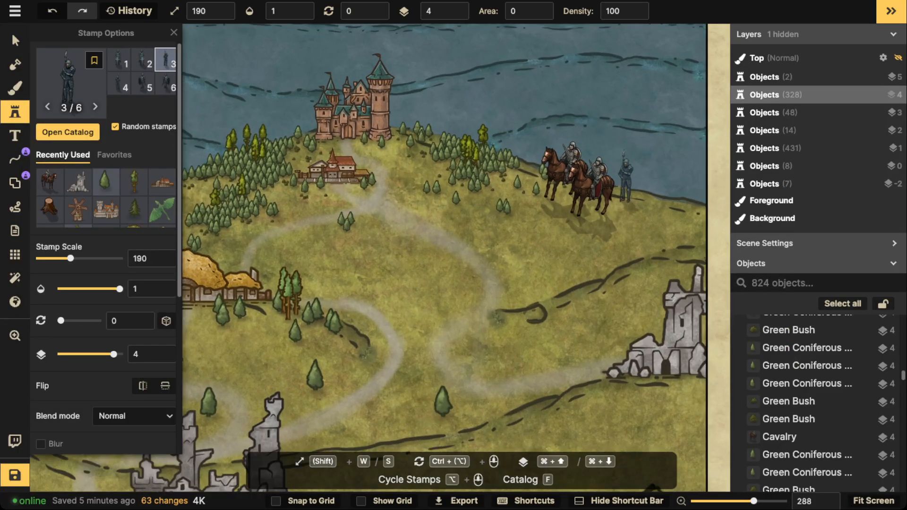
{"action": "left_click", "coordinate": [628, 173]}
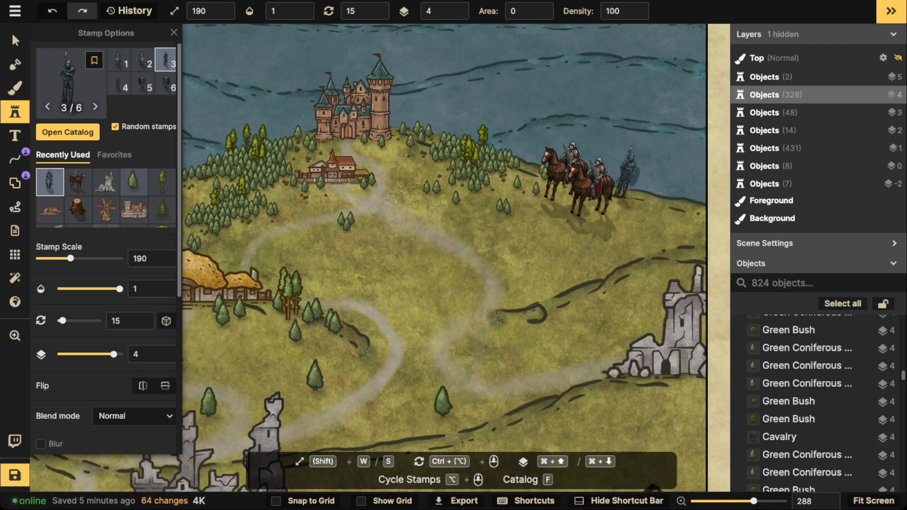
Step: Turn off random stamps and place a column of guards behind the cavalry, reaching the map's eastern edge
{"action": "left_click", "coordinate": [15, 41]}
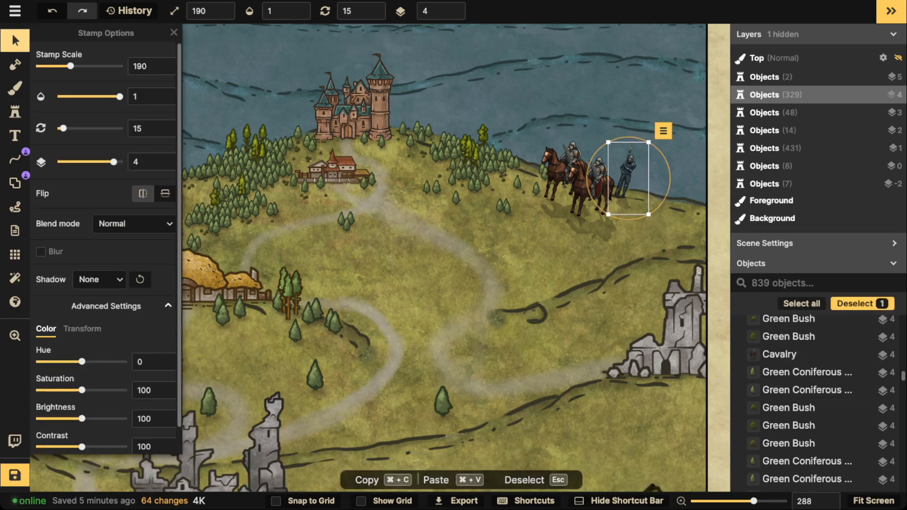
{"action": "left_click", "coordinate": [15, 112]}
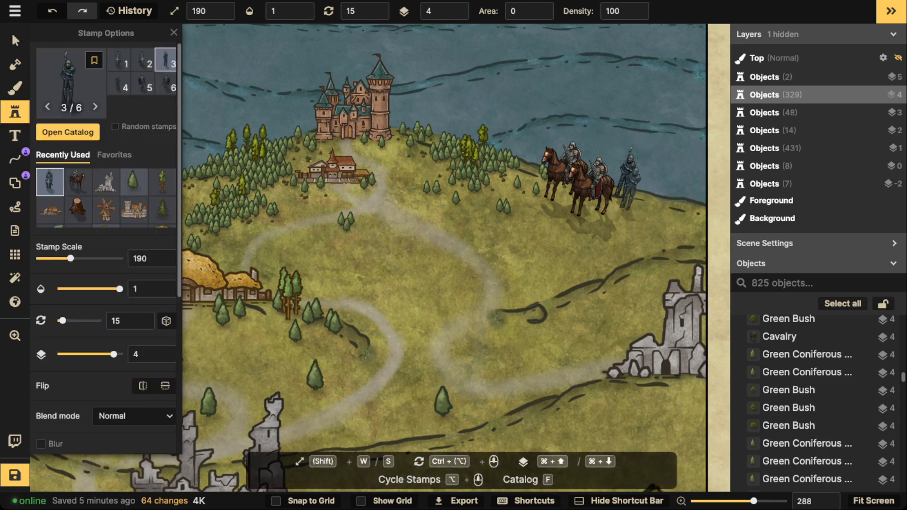
{"action": "left_click", "coordinate": [631, 183]}
{"action": "left_click", "coordinate": [649, 174]}
{"action": "left_click", "coordinate": [663, 179]}
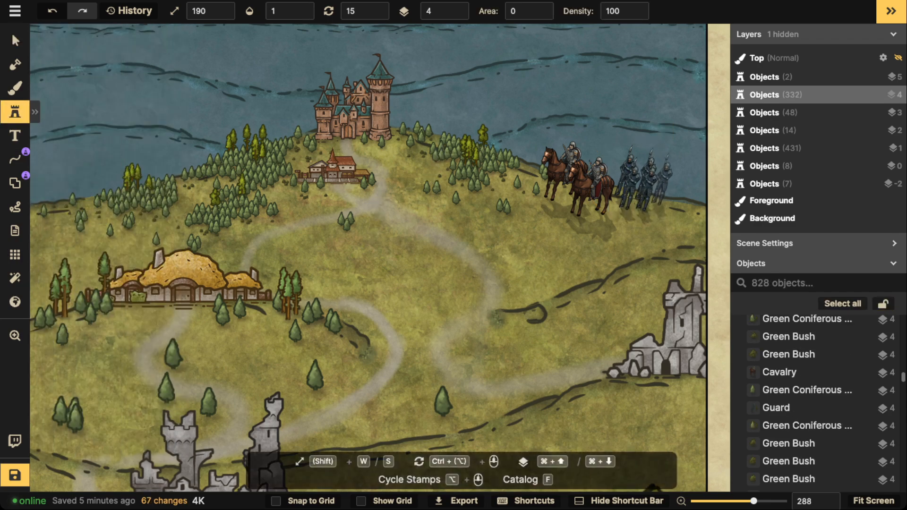
{"action": "left_click", "coordinate": [666, 187]}
{"action": "left_click", "coordinate": [681, 189]}
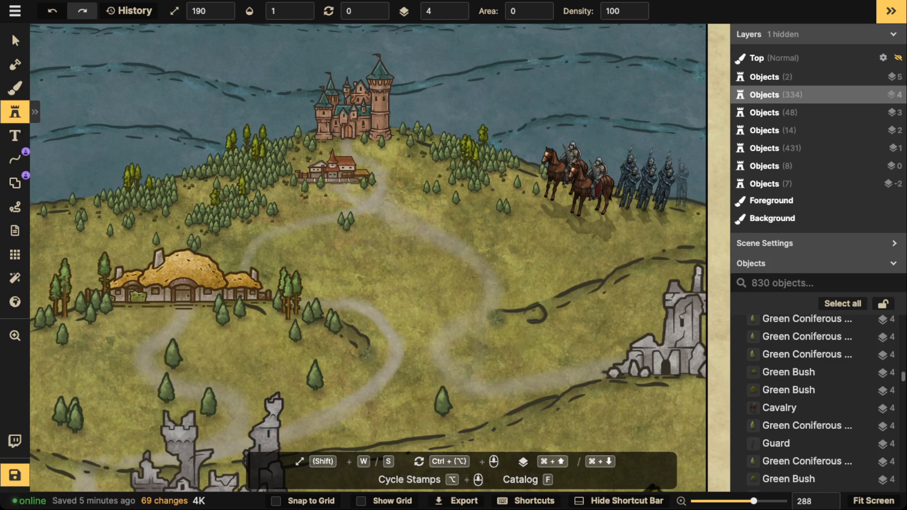
{"action": "left_click", "coordinate": [686, 196]}
{"action": "left_click", "coordinate": [691, 218]}
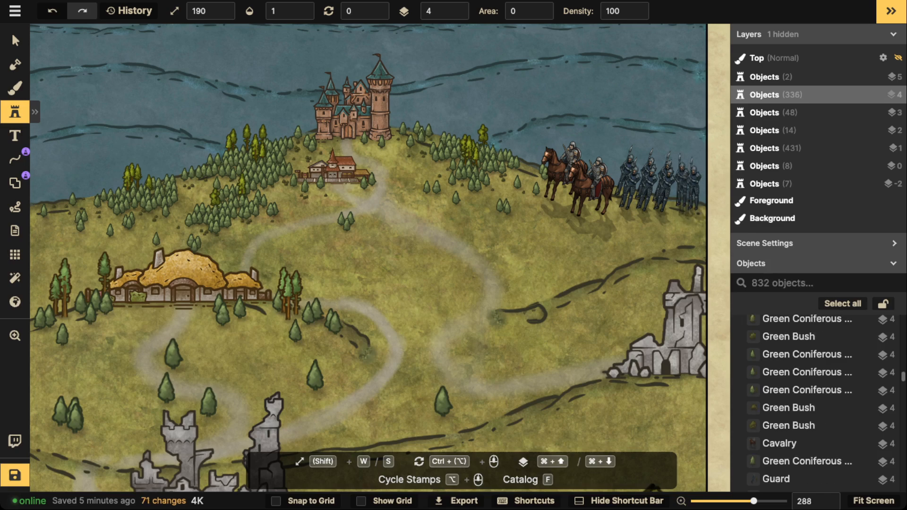
{"action": "left_click", "coordinate": [690, 214]}
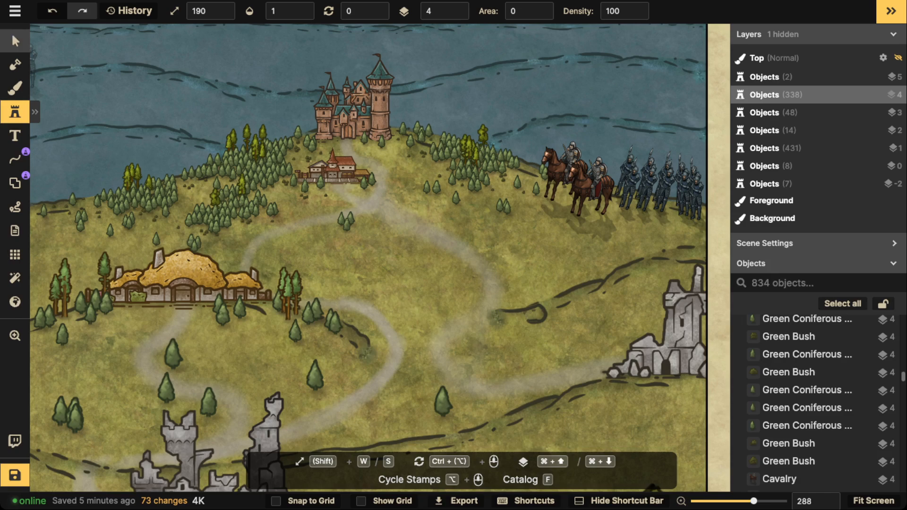
Step: Delete the small trees on the slope in front of the cavalry to clear the way for the marching troop
{"action": "left_click", "coordinate": [16, 42]}
{"action": "scroll", "coordinate": [605, 199], "scroll_direction": "down", "scroll_amount": 3}
{"action": "left_click_drag", "start_coordinate": [607, 201], "coordinate": [580, 206]}
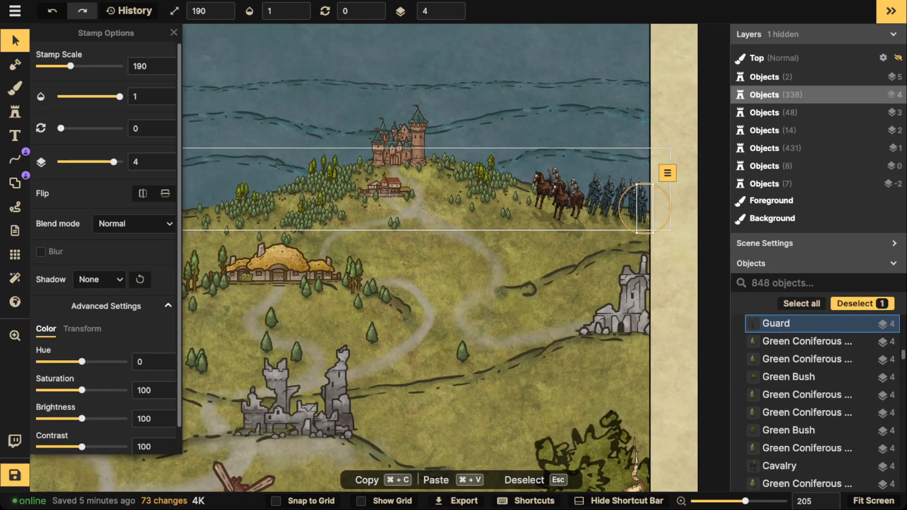
{"action": "left_click", "coordinate": [502, 216]}
{"action": "scroll", "coordinate": [502, 215], "scroll_direction": "up", "scroll_amount": 2}
{"action": "left_click", "coordinate": [503, 214]}
{"action": "key", "text": "Delete"}
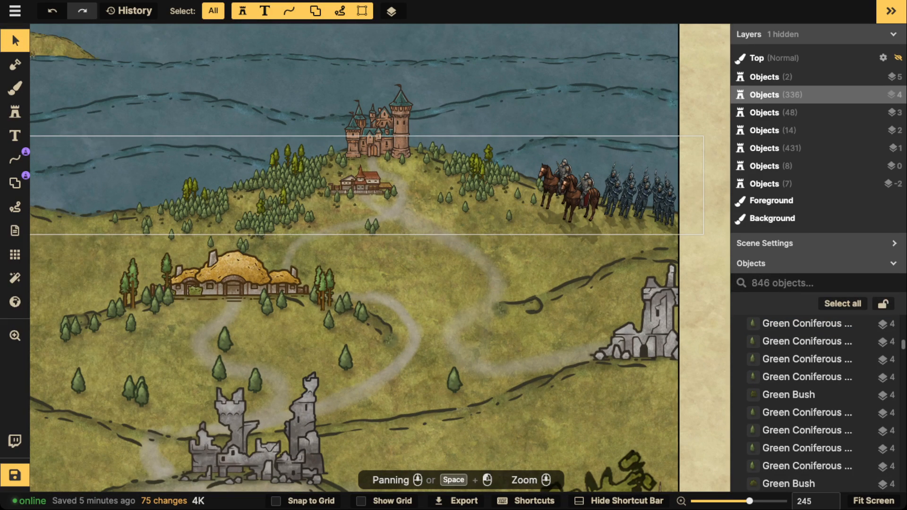
{"action": "left_click", "coordinate": [518, 194]}
{"action": "key", "text": "Delete"}
{"action": "left_click", "coordinate": [534, 199]}
{"action": "key", "text": "Delete"}
{"action": "left_click", "coordinate": [510, 217]}
{"action": "key", "text": "Delete"}
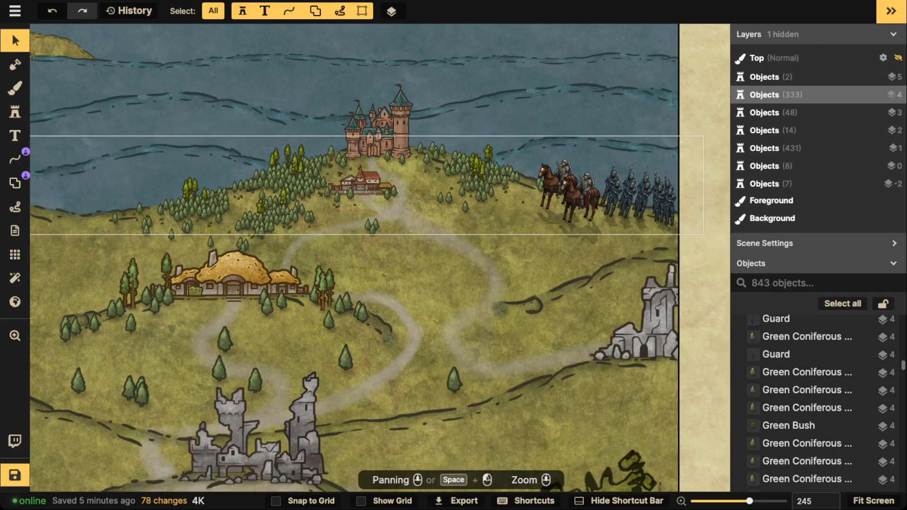
{"action": "left_click", "coordinate": [523, 202]}
{"action": "key", "text": "Delete"}
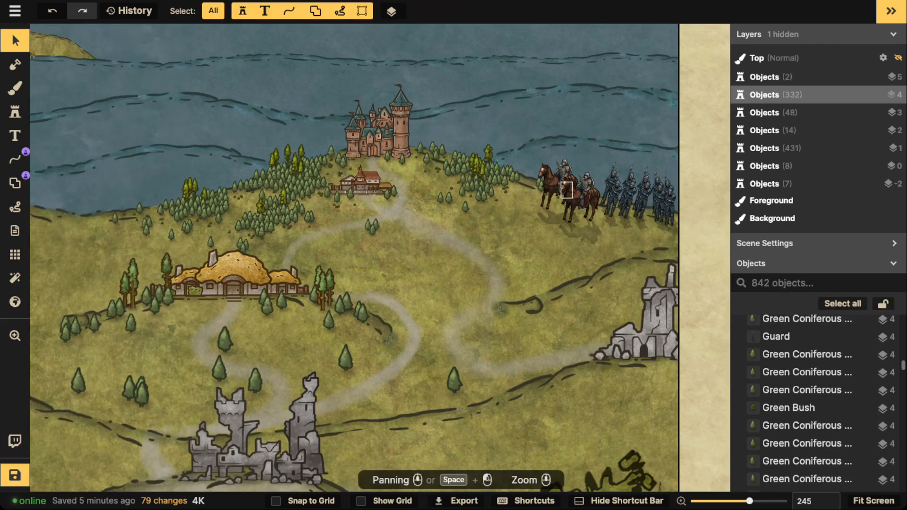
{"action": "left_click", "coordinate": [540, 184]}
{"action": "key", "text": "Delete"}
{"action": "left_click", "coordinate": [564, 189]}
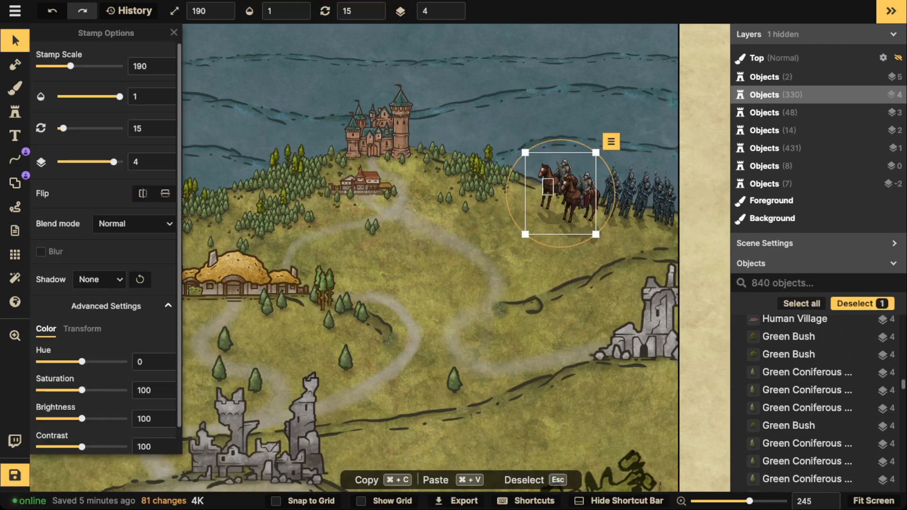
{"action": "key", "text": "Escape"}
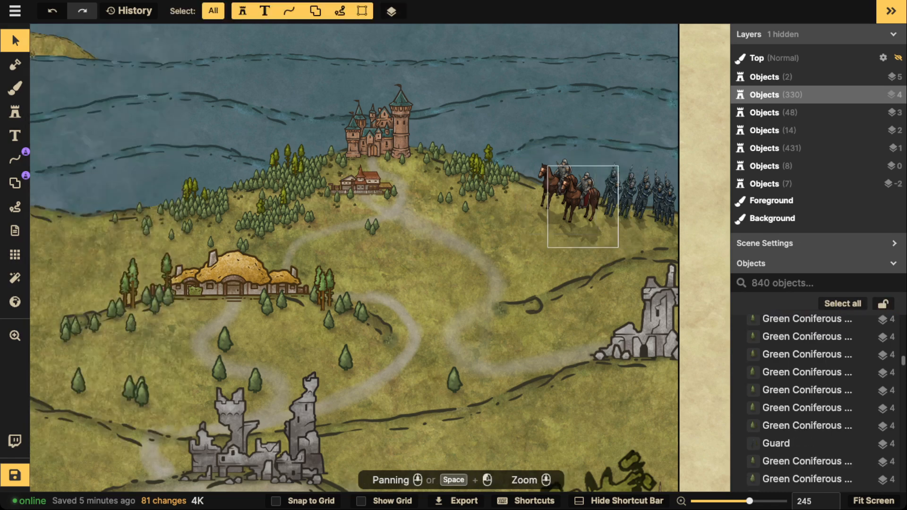
Step: Select the cavalry and guards together and move the whole troop slightly west and down the ridge
{"action": "left_click_drag", "start_coordinate": [613, 198], "coordinate": [671, 217]}
{"action": "left_click", "coordinate": [511, 208], "text": "shift"}
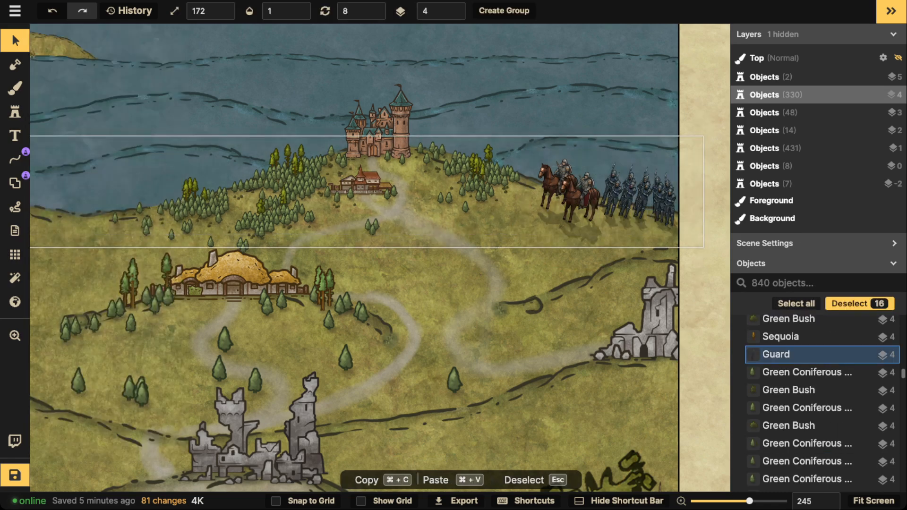
{"action": "left_click_drag", "start_coordinate": [586, 198], "coordinate": [562, 205]}
{"action": "key", "text": "Escape"}
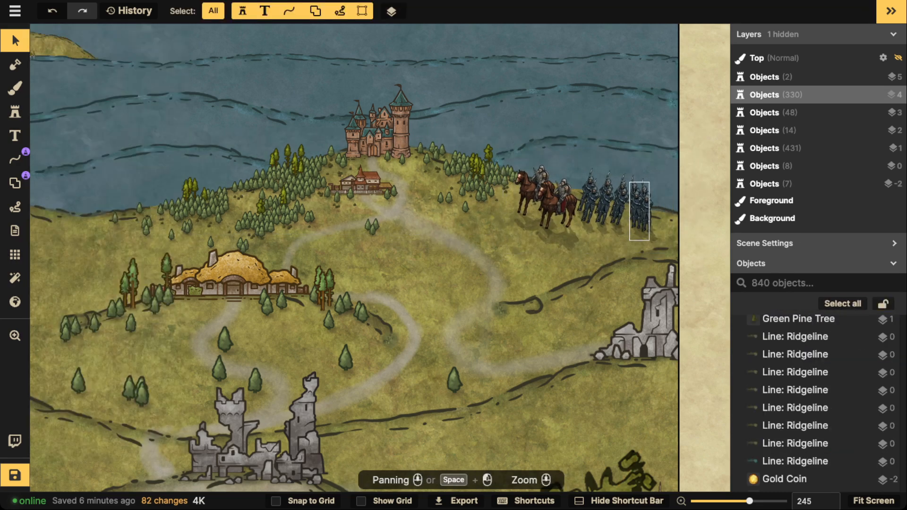
Step: Select the rearmost guards of the column and adjust their position at the back of the troop
{"action": "left_click", "coordinate": [640, 211]}
{"action": "left_click", "coordinate": [637, 203], "text": "shift"}
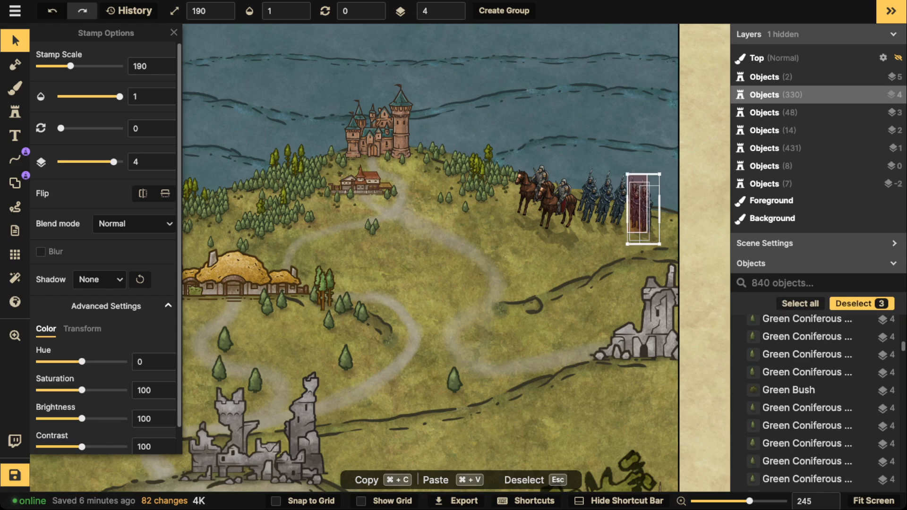
{"action": "left_click", "coordinate": [645, 190], "text": "shift"}
{"action": "left_click", "coordinate": [634, 189], "text": "shift"}
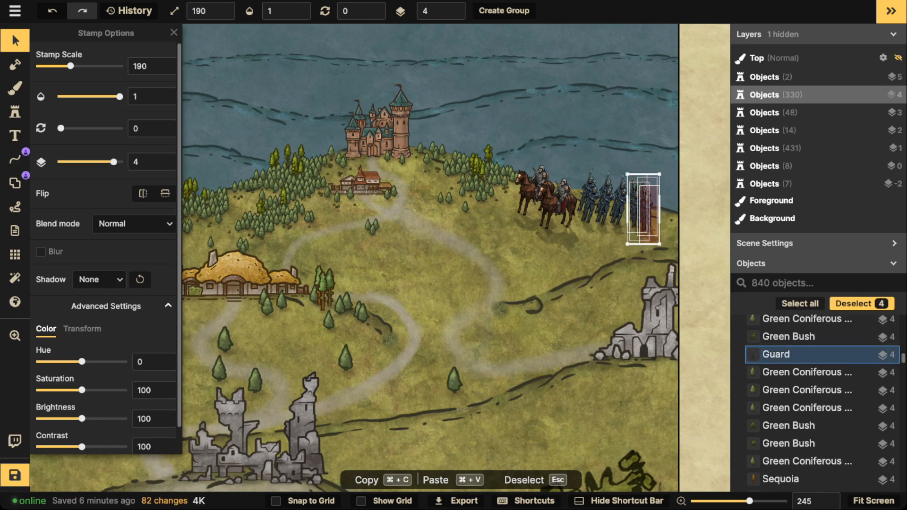
{"action": "scroll", "coordinate": [639, 246], "scroll_direction": "up", "scroll_amount": 3}
{"action": "left_click_drag", "start_coordinate": [689, 201], "coordinate": [644, 203]}
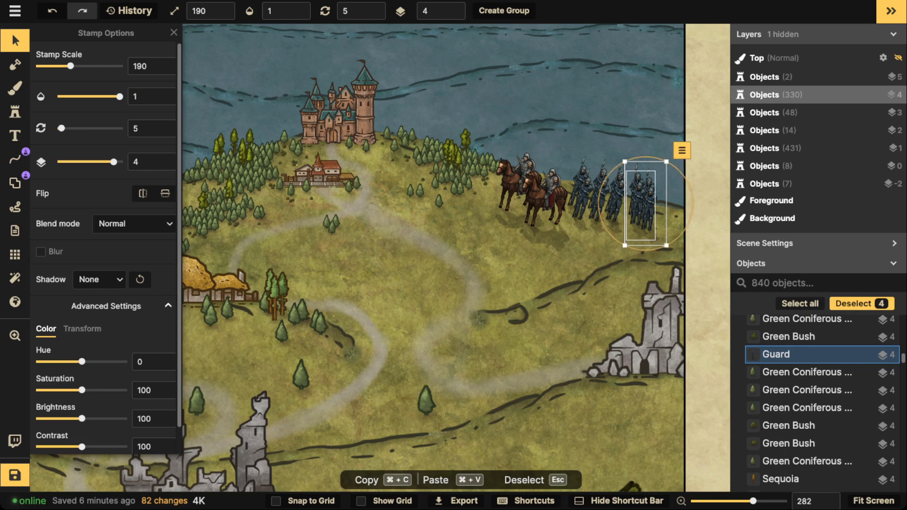
Step: Place three more guards at scale 190 behind the column, filling it up to the map's eastern edge
{"action": "left_click", "coordinate": [15, 112]}
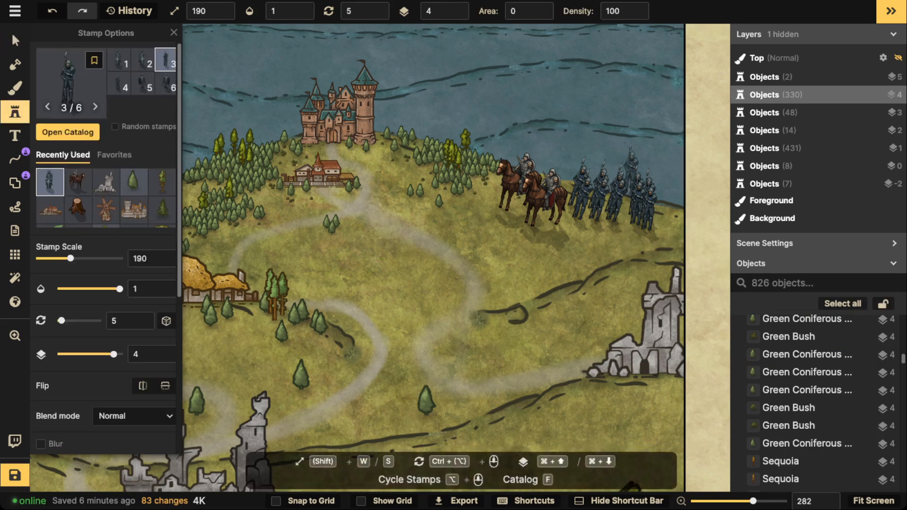
{"action": "left_click", "coordinate": [666, 203]}
{"action": "left_click", "coordinate": [675, 208]}
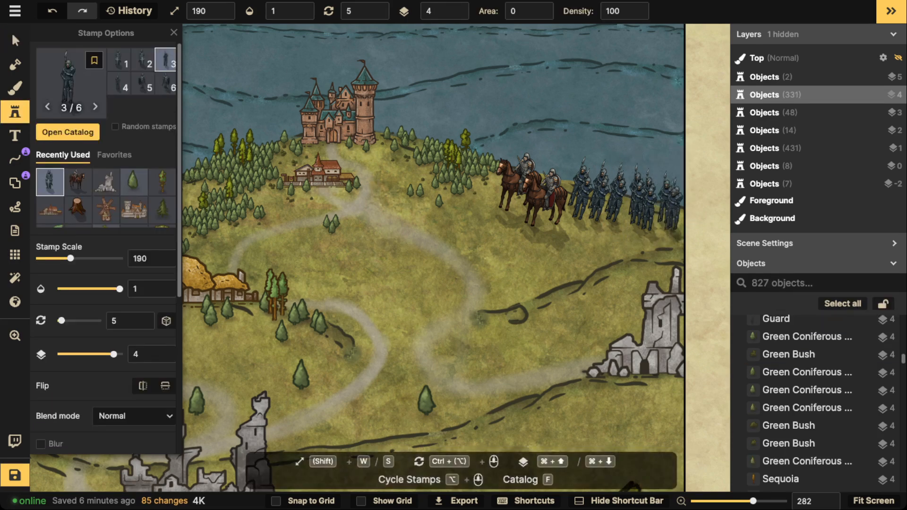
{"action": "left_click", "coordinate": [665, 214]}
{"action": "scroll", "coordinate": [454, 92], "scroll_direction": "down", "scroll_amount": 2}
{"action": "scroll", "coordinate": [454, 92], "scroll_direction": "down", "scroll_amount": 2}
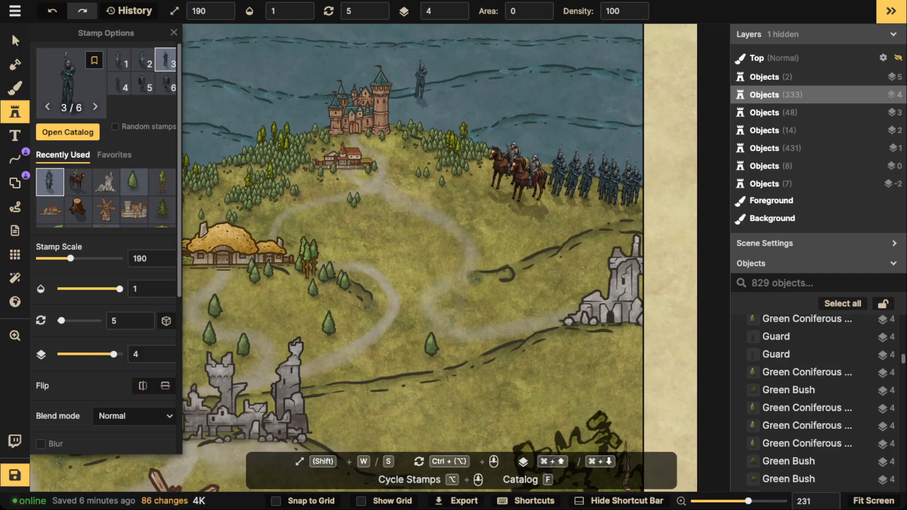
Step: Load the mounted rider stamp from Humanoids with random stamps on and place one at scale 190 leading the troop
{"action": "key", "text": "f"}
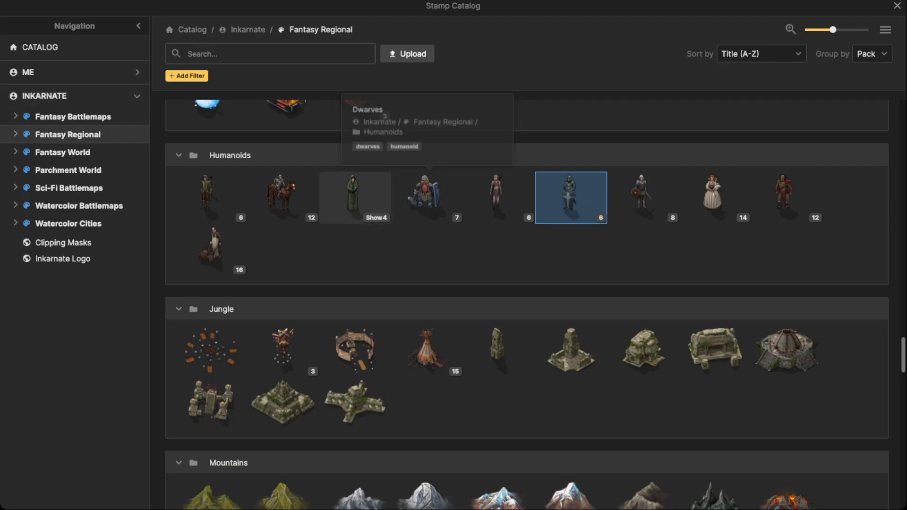
{"action": "left_click", "coordinate": [356, 198]}
{"action": "scroll", "coordinate": [425, 203], "scroll_direction": "up", "scroll_amount": 3}
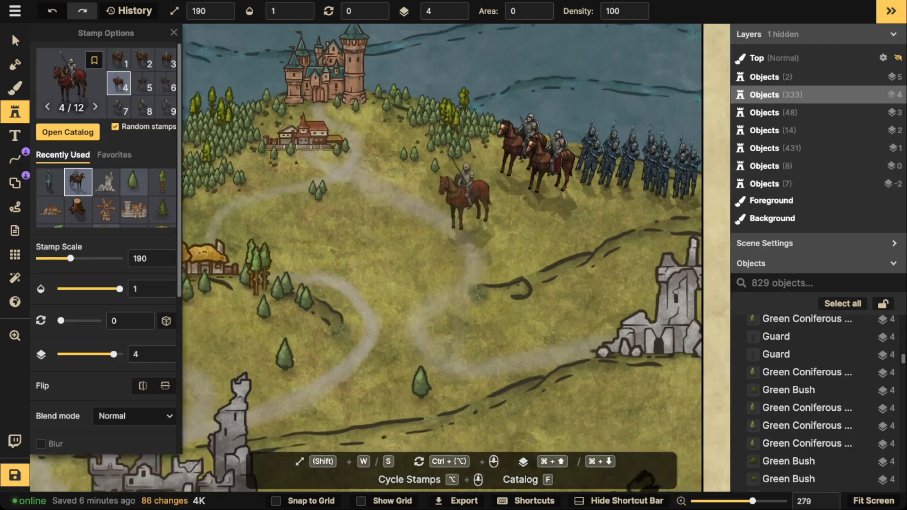
{"action": "scroll", "coordinate": [425, 205], "scroll_direction": "up", "scroll_amount": 4}
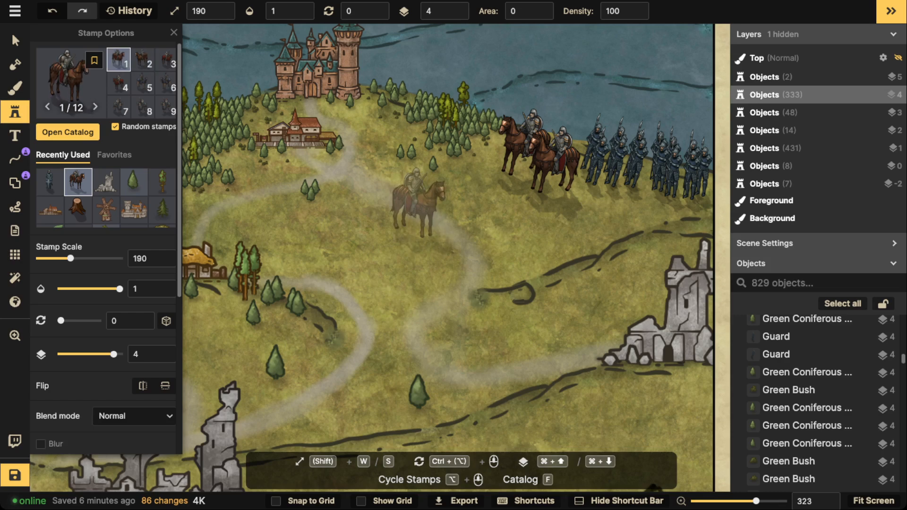
{"action": "left_click", "coordinate": [482, 169]}
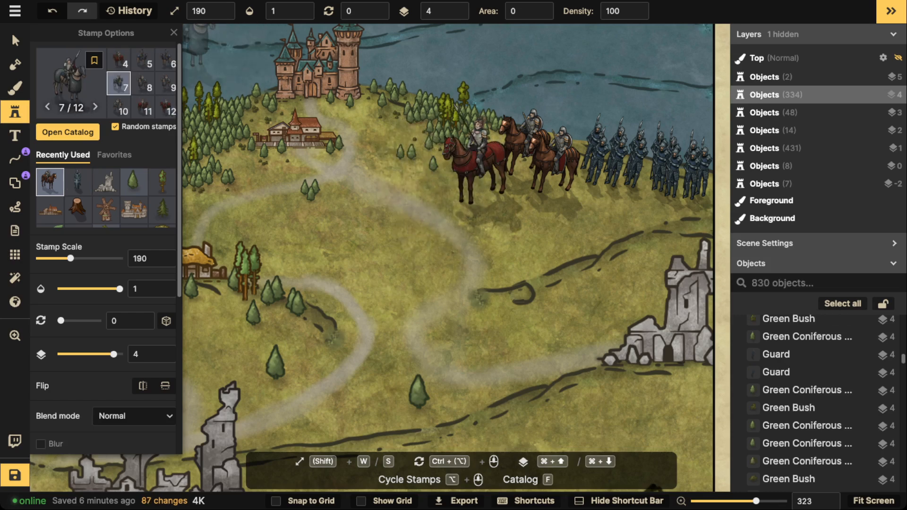
Step: Nudge the new leading rider into position just ahead of the two cavalry stamps and deselect it
{"action": "left_click", "coordinate": [15, 40]}
{"action": "left_click_drag", "start_coordinate": [405, 148], "coordinate": [407, 142]}
{"action": "left_click_drag", "start_coordinate": [479, 158], "coordinate": [483, 163]}
{"action": "left_click", "coordinate": [420, 109]}
Step: Examine the whole map to judge how the army fits and which areas still look empty
{"action": "scroll", "coordinate": [420, 109], "scroll_direction": "down", "scroll_amount": 5}
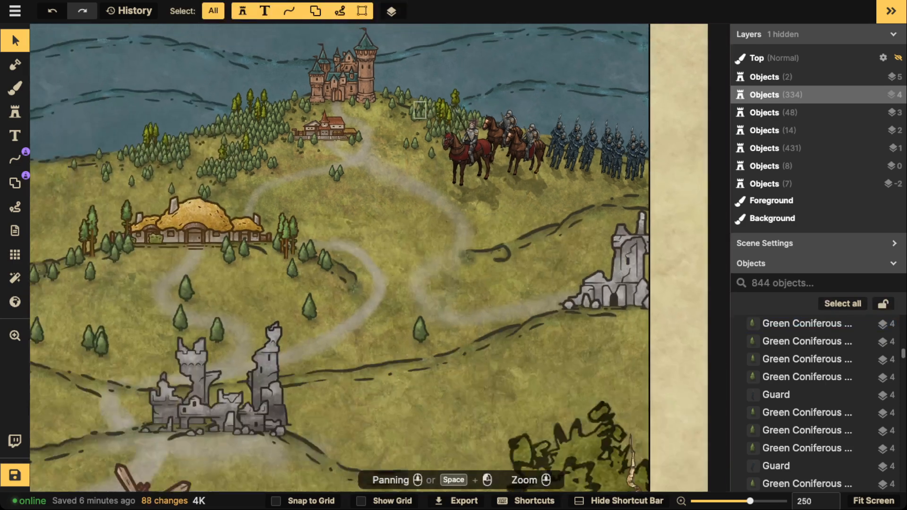
{"action": "scroll", "coordinate": [418, 110], "scroll_direction": "down", "scroll_amount": 4}
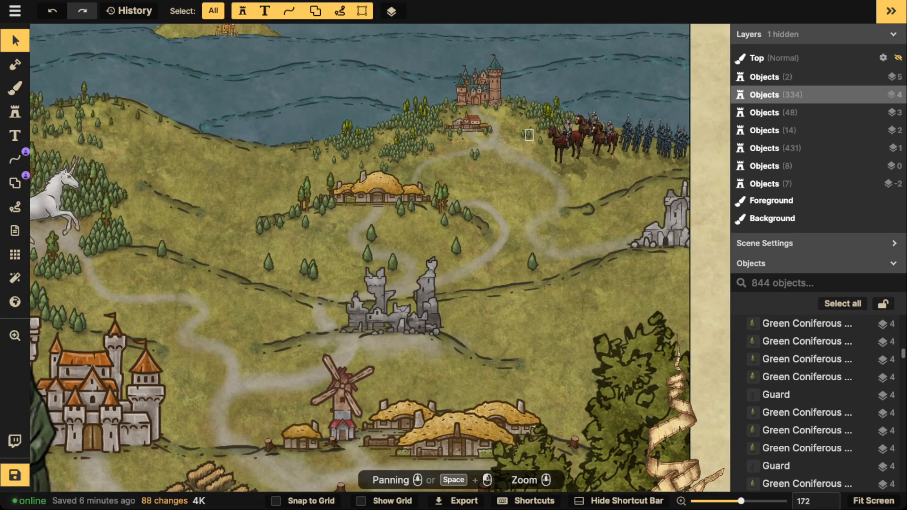
{"action": "scroll", "coordinate": [529, 135], "scroll_direction": "down", "scroll_amount": 3}
{"action": "left_click_drag", "start_coordinate": [530, 136], "coordinate": [479, 182]}
{"action": "scroll", "coordinate": [504, 168], "scroll_direction": "up", "scroll_amount": 4}
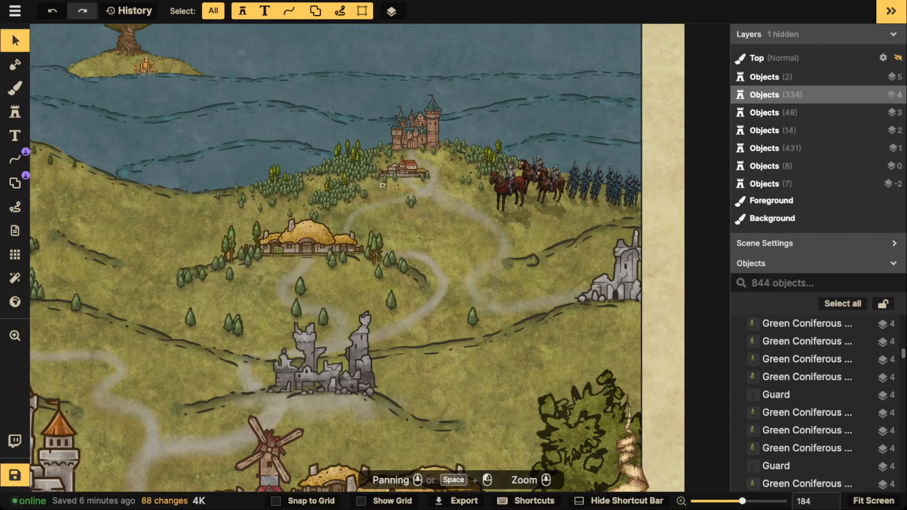
{"action": "scroll", "coordinate": [564, 141], "scroll_direction": "down", "scroll_amount": 5}
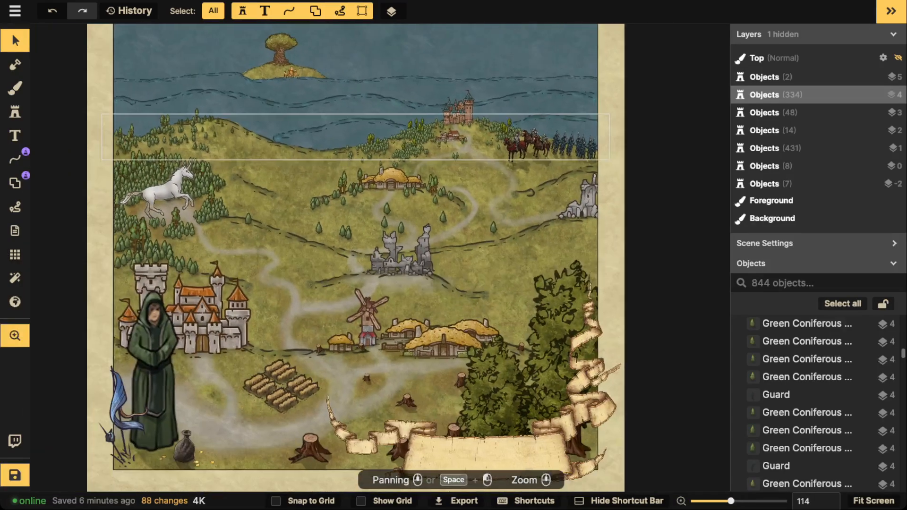
{"action": "scroll", "coordinate": [291, 192], "scroll_direction": "down", "scroll_amount": 1}
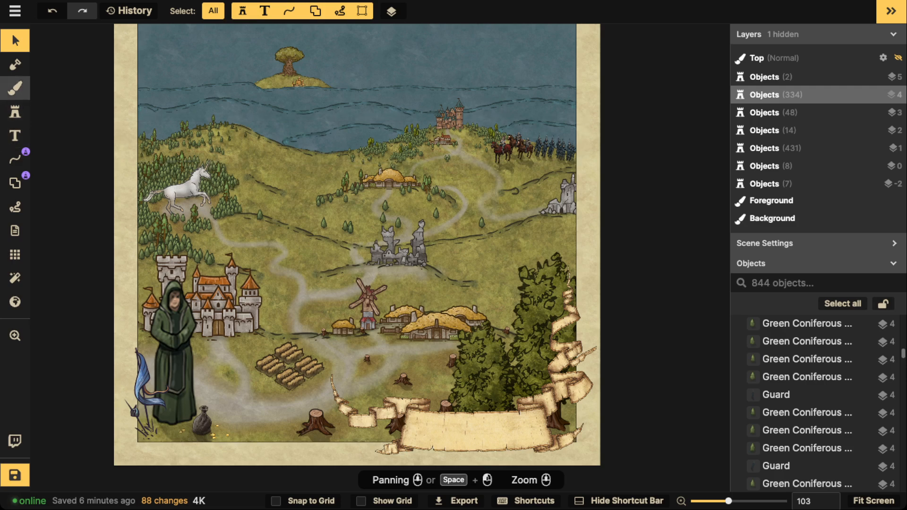
Step: Paint a pond inside the path's bend east of the thatched hall, using the background blue water texture, opacity 1, softness 0, final brush size 8
{"action": "left_click", "coordinate": [15, 87]}
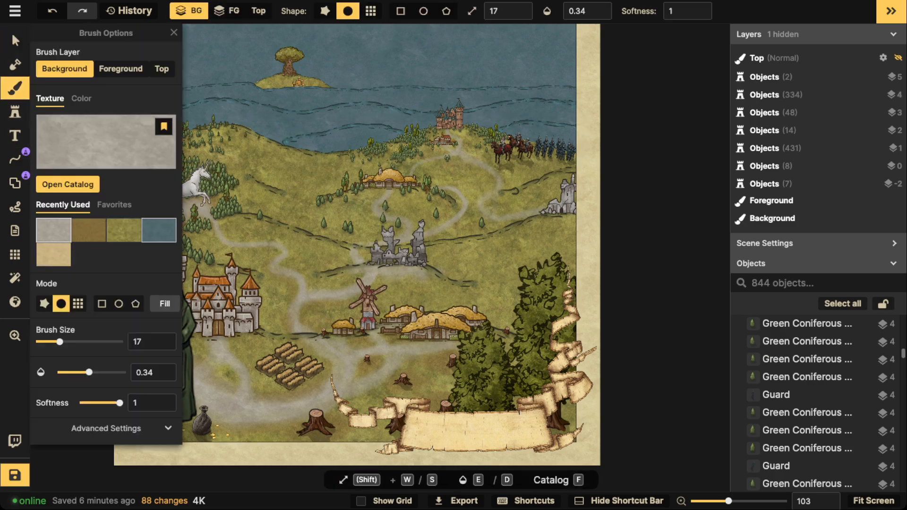
{"action": "scroll", "coordinate": [426, 233], "scroll_direction": "up", "scroll_amount": 5}
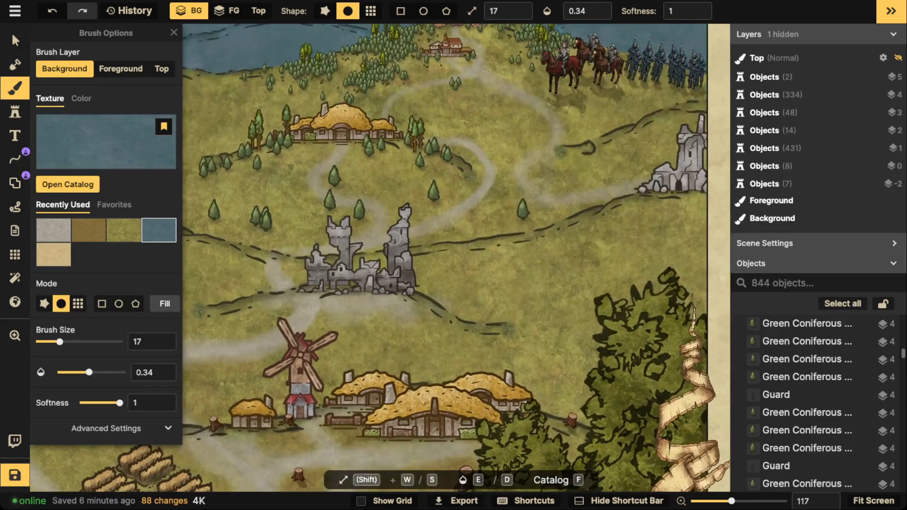
{"action": "type", "text": "1"}
{"action": "key", "text": "Tab"}
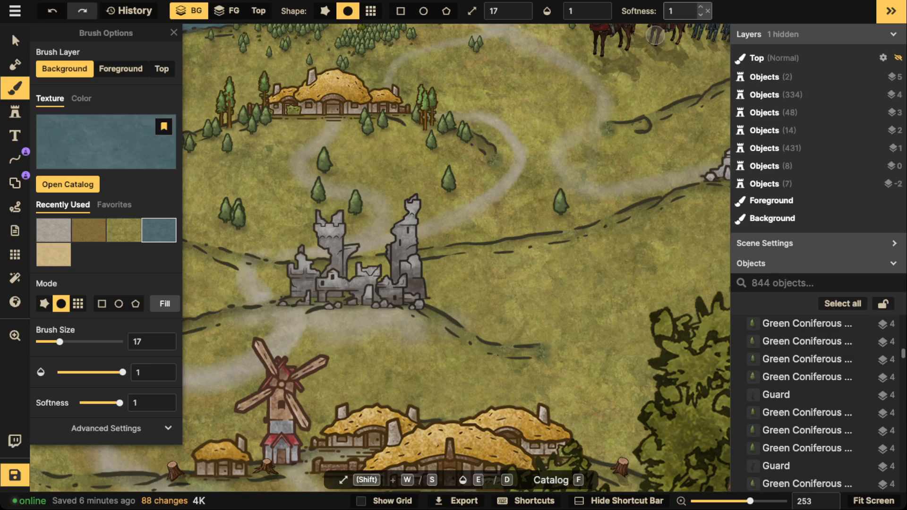
{"action": "type", "text": "0"}
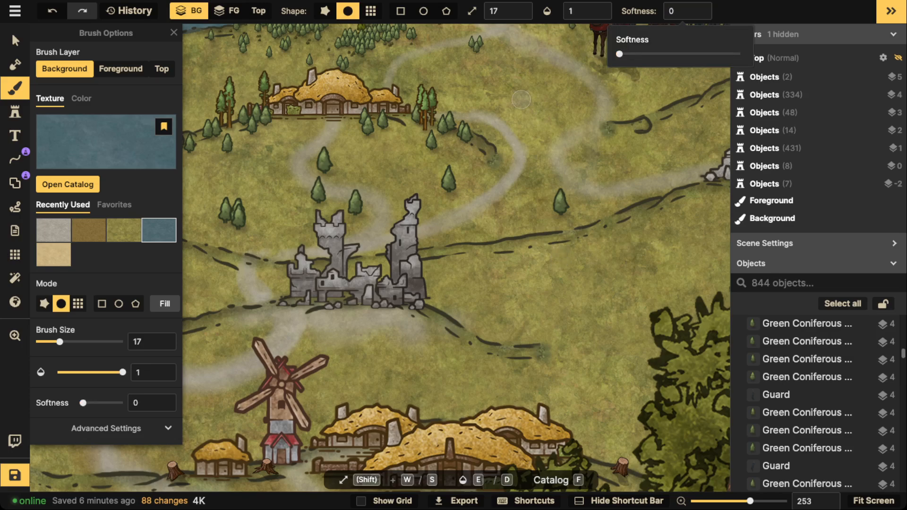
{"action": "scroll", "coordinate": [557, 66], "scroll_direction": "up", "scroll_amount": 4}
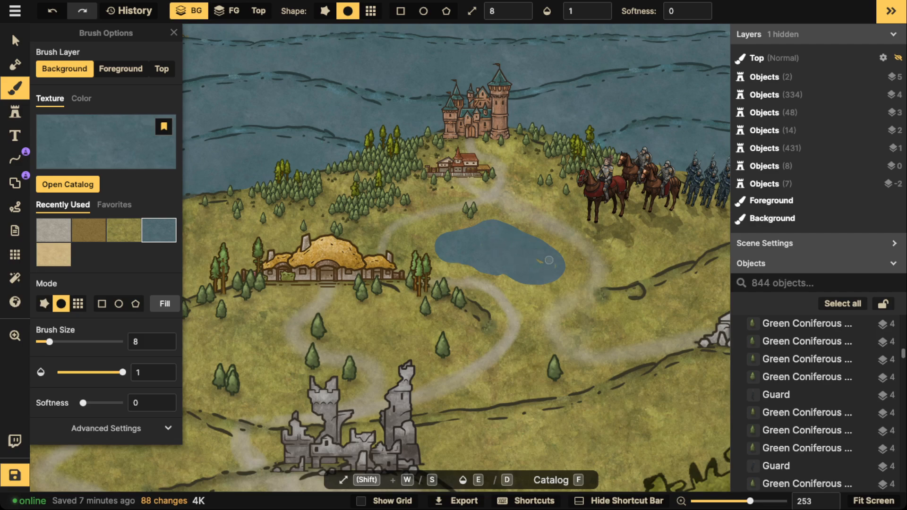
{"action": "left_click_drag", "start_coordinate": [503, 240], "coordinate": [478, 231]}
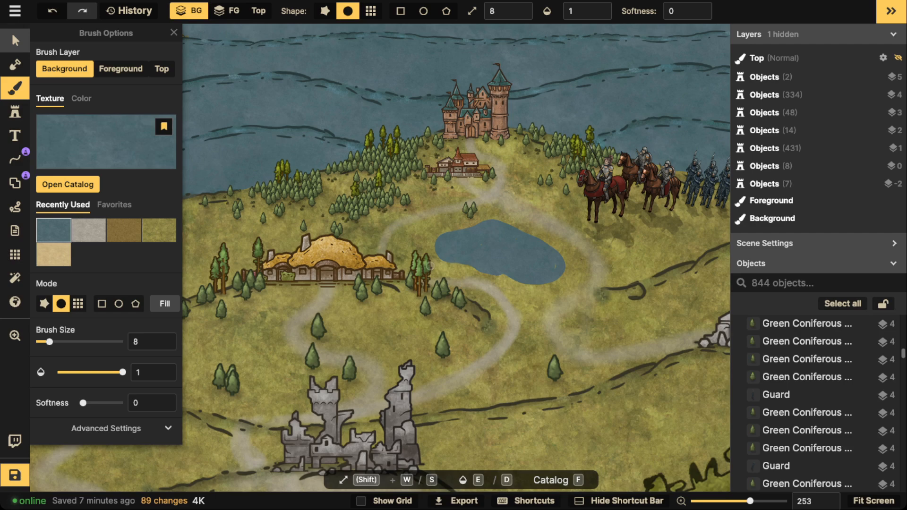
Step: Load the green coniferous tree stamp with random stamps at scale 290 on layer 3
{"action": "left_click", "coordinate": [15, 41]}
{"action": "left_click", "coordinate": [421, 278]}
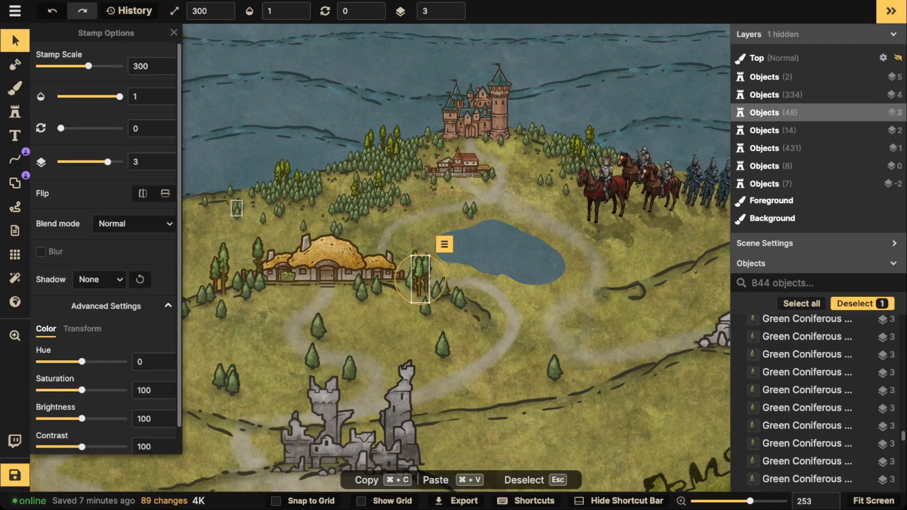
{"action": "key", "text": "Delete"}
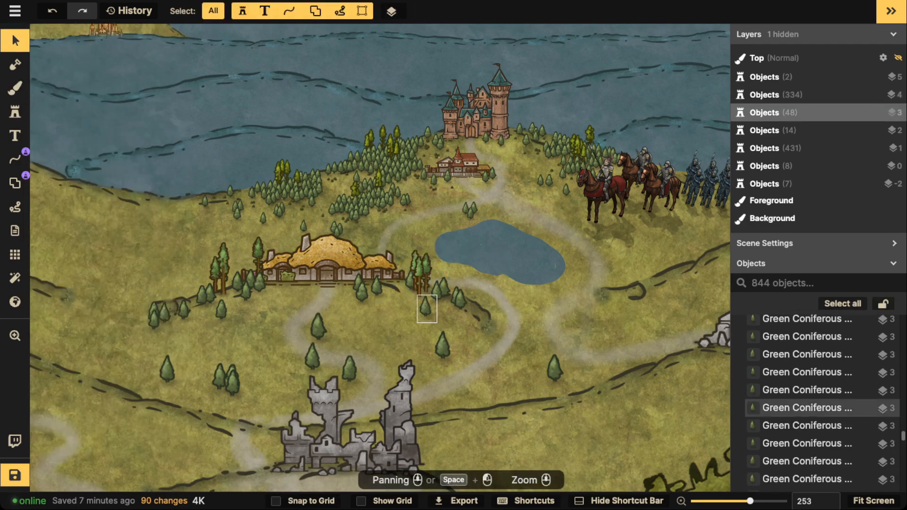
{"action": "left_click", "coordinate": [426, 309]}
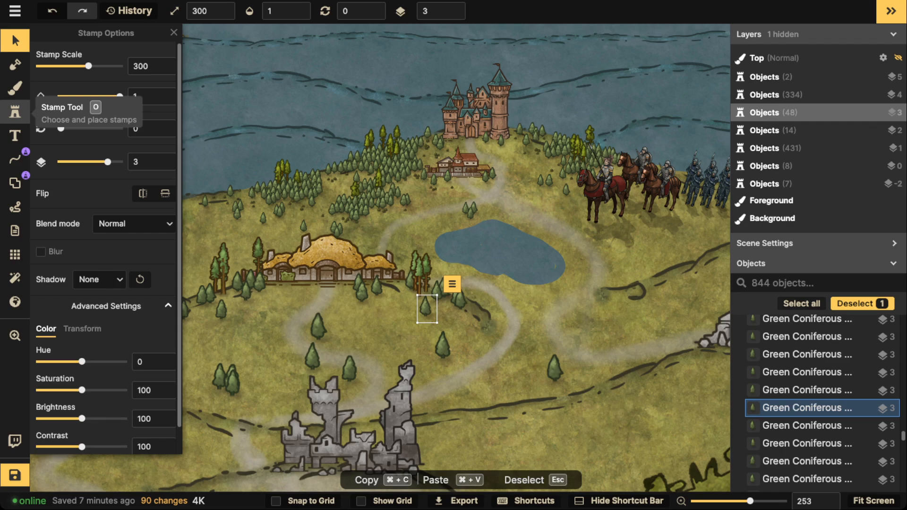
{"action": "left_click", "coordinate": [15, 112]}
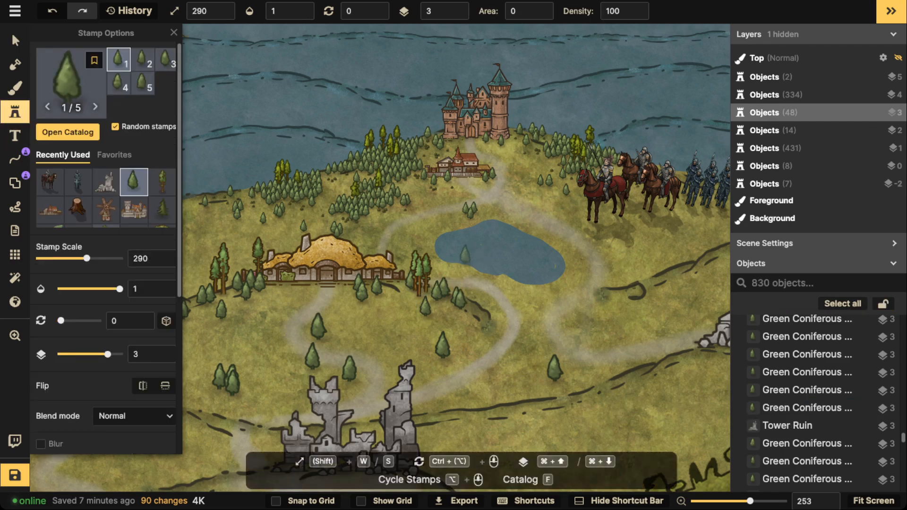
Step: Place conifer stamps at scale 280 along the lake's lower-left shore and lower edge
{"action": "key", "text": "s"}
{"action": "left_click", "coordinate": [465, 264]}
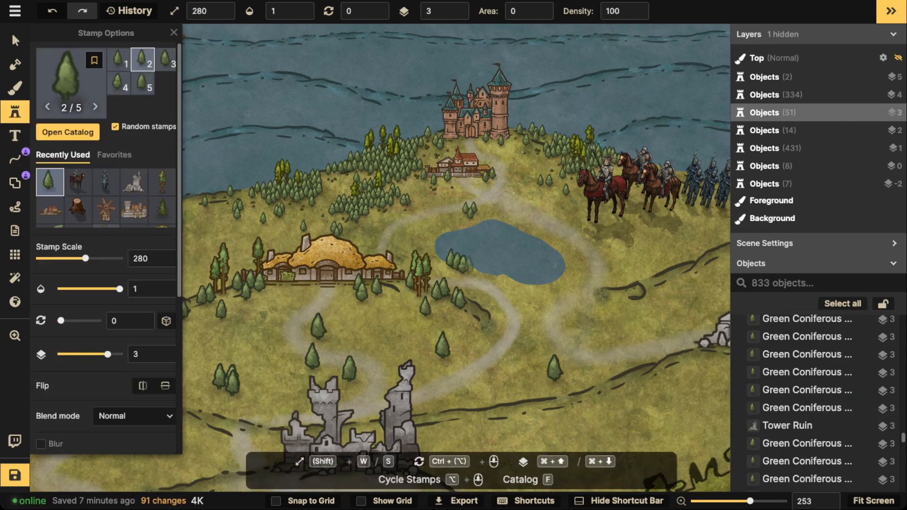
{"action": "left_click", "coordinate": [473, 265]}
{"action": "left_click", "coordinate": [454, 266]}
{"action": "left_click", "coordinate": [440, 258]}
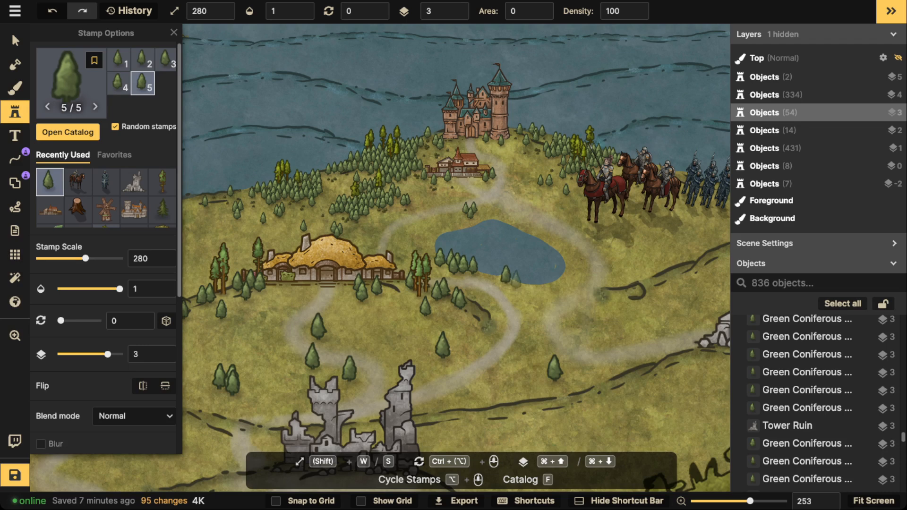
{"action": "left_click", "coordinate": [516, 281]}
{"action": "left_click", "coordinate": [511, 281]}
{"action": "left_click", "coordinate": [524, 285]}
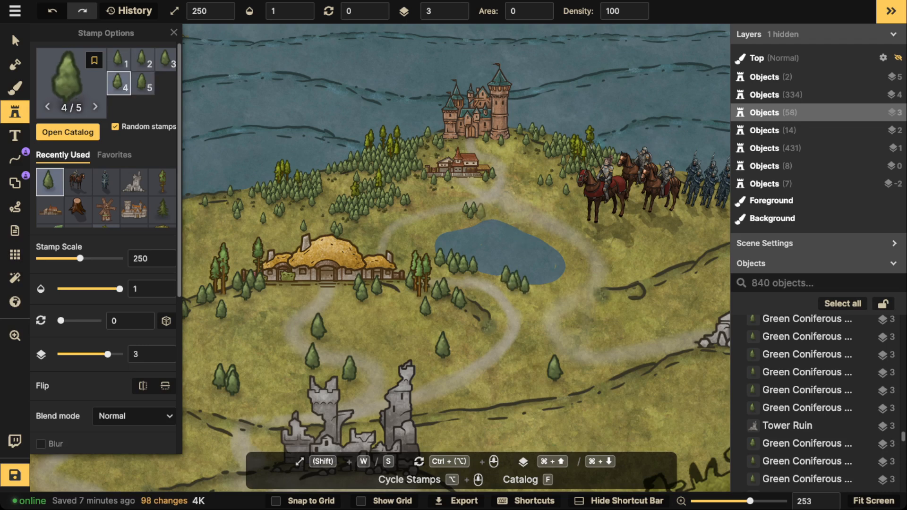
Step: Reduce the conifer stamps from scale 250 to 200 while placing them around the lake's upper, left and right shores
{"action": "left_click", "coordinate": [485, 212]}
{"action": "left_click", "coordinate": [497, 211]}
{"action": "left_click", "coordinate": [502, 213]}
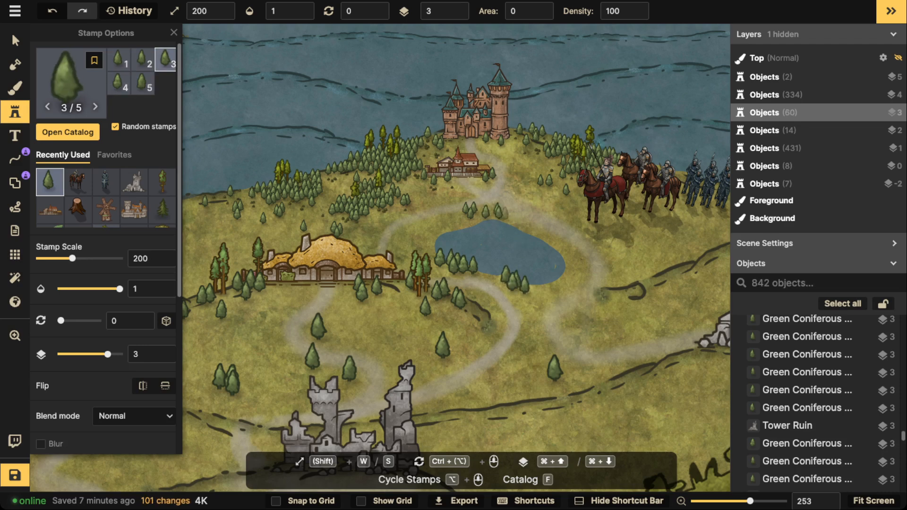
{"action": "left_click", "coordinate": [515, 215]}
{"action": "left_click", "coordinate": [516, 216]}
{"action": "left_click", "coordinate": [520, 220]}
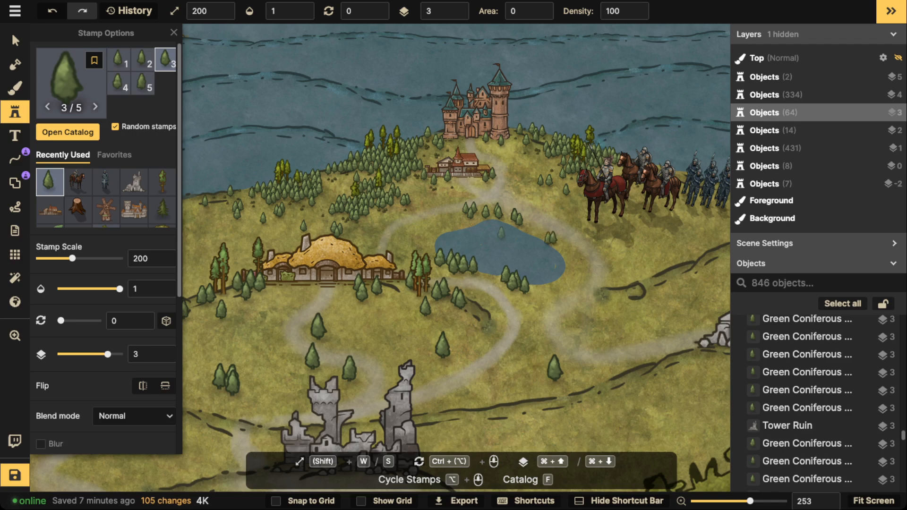
{"action": "left_click", "coordinate": [446, 223]}
{"action": "left_click", "coordinate": [439, 226]}
{"action": "left_click", "coordinate": [434, 219]}
{"action": "left_click", "coordinate": [429, 237]}
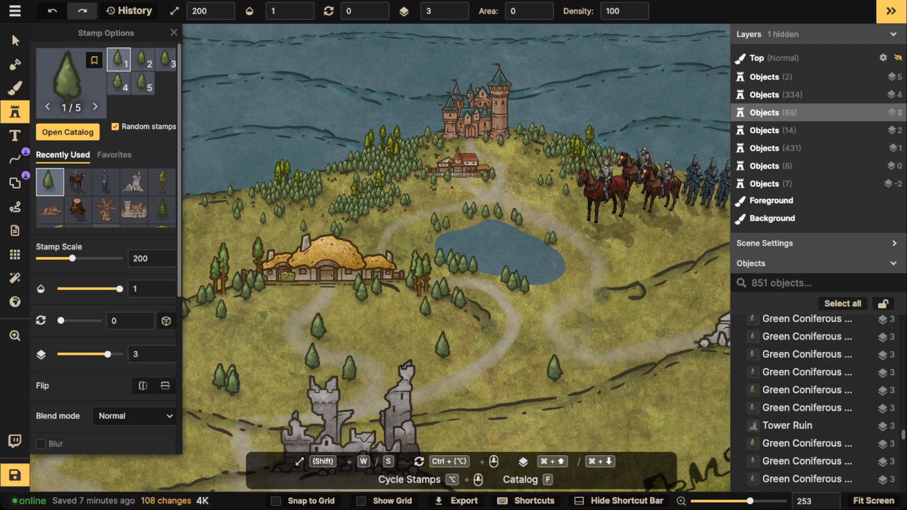
{"action": "left_click", "coordinate": [519, 265]}
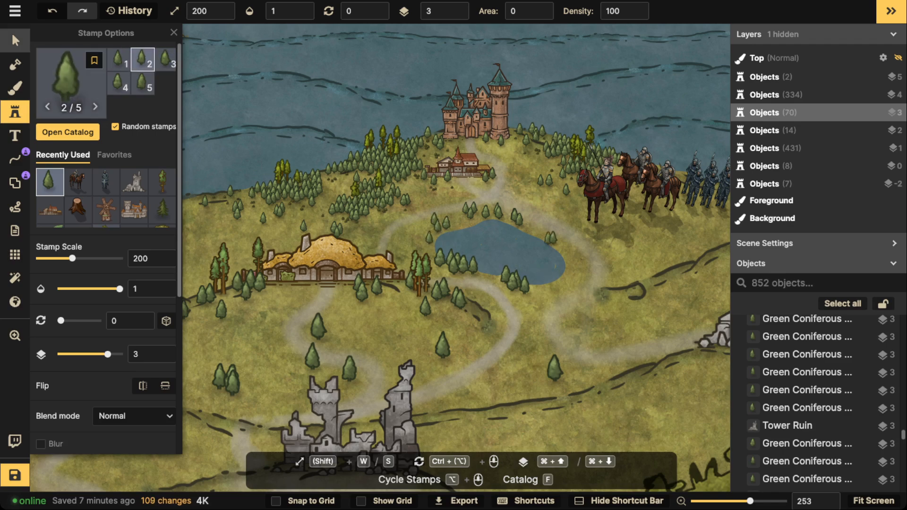
Step: Leave stamp placement and save the map
{"action": "left_click", "coordinate": [15, 41]}
{"action": "scroll", "coordinate": [446, 206], "scroll_direction": "down", "scroll_amount": 5}
{"action": "left_click_drag", "start_coordinate": [446, 207], "coordinate": [506, 173]}
{"action": "scroll", "coordinate": [661, 312], "scroll_direction": "down", "scroll_amount": 2}
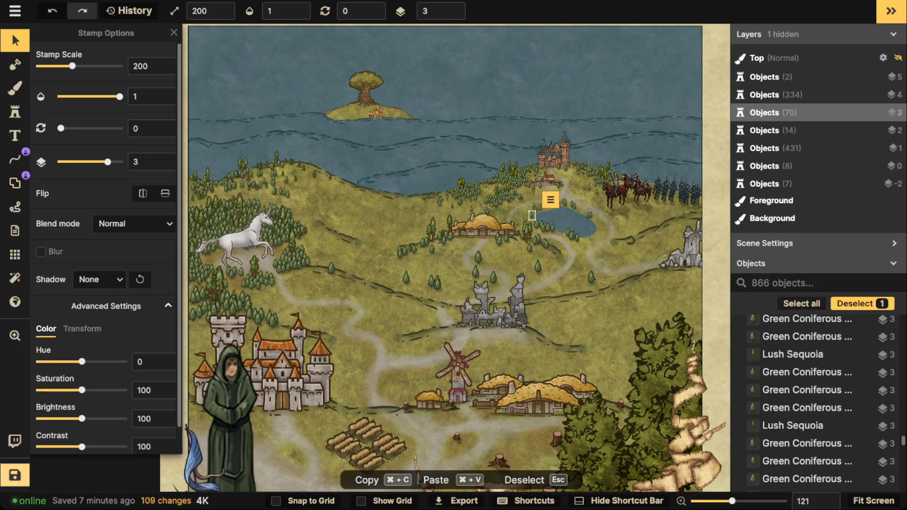
{"action": "key", "text": "super+s"}
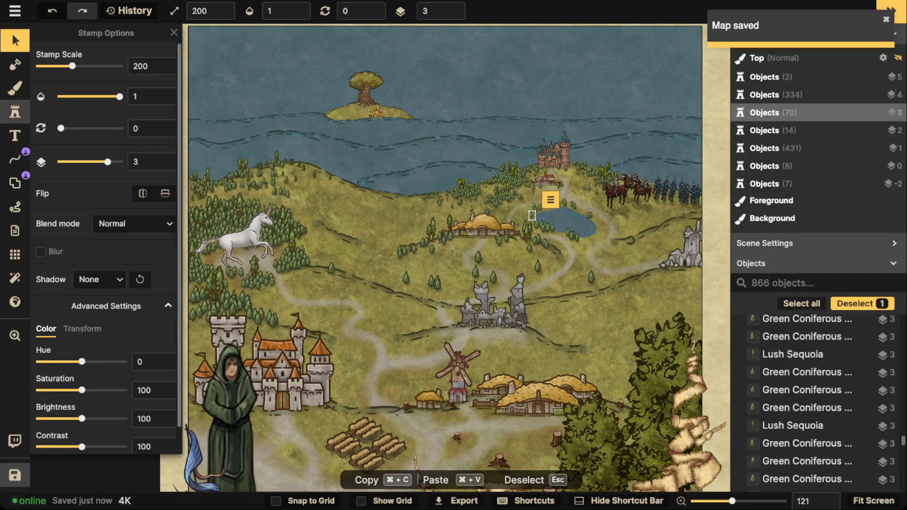
Step: Search the Fantasy World stamp catalog for "ship" and choose the blue-sailed longship from Decorations
{"action": "left_click", "coordinate": [15, 112]}
{"action": "left_click", "coordinate": [67, 132]}
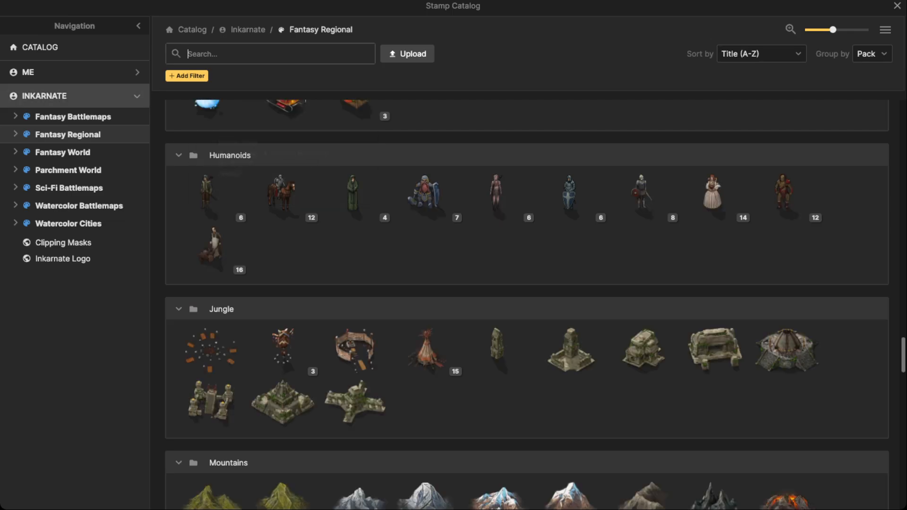
{"action": "left_click", "coordinate": [63, 152]}
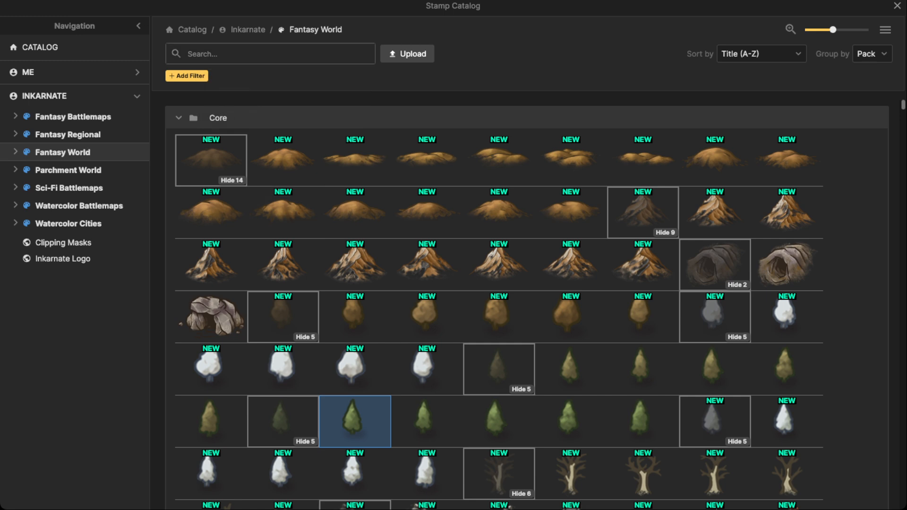
{"action": "type", "text": "ship"}
{"action": "key", "text": "Return"}
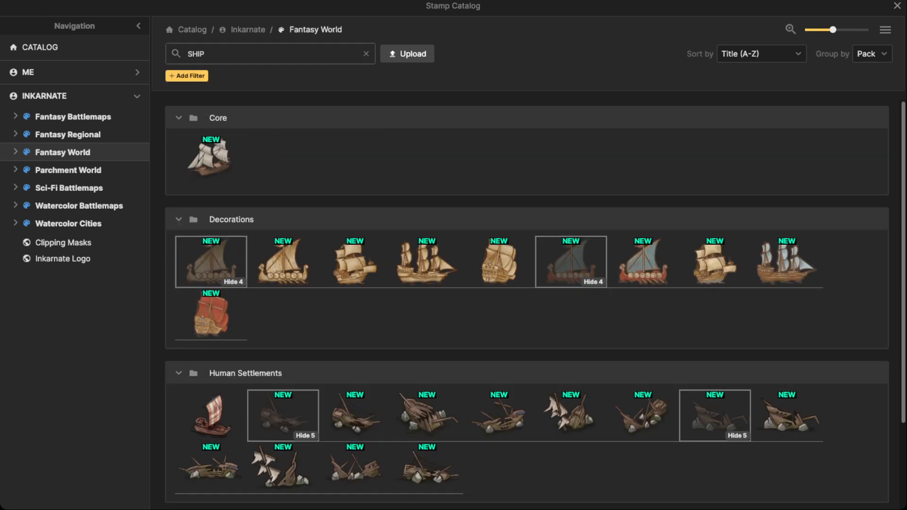
{"action": "left_click", "coordinate": [643, 262]}
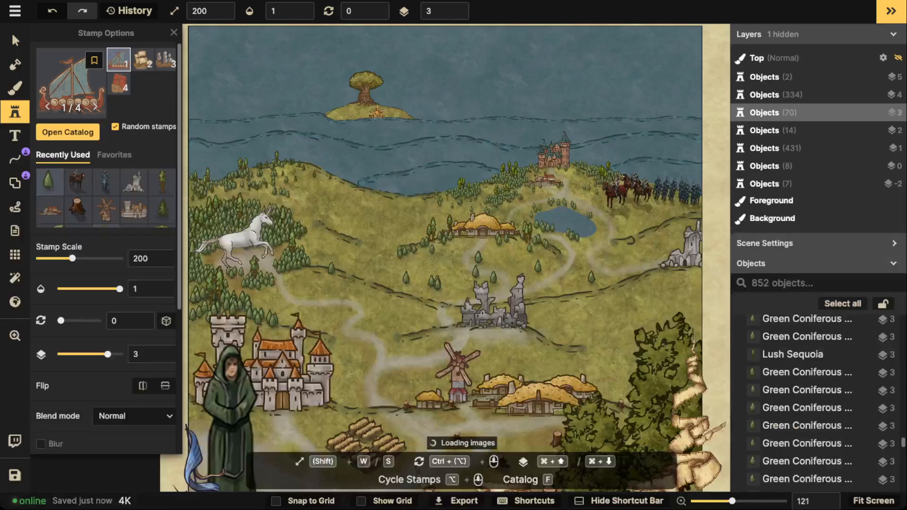
Step: Place the longship in the sea below the island at scale 120, rotation 345, on layer 4
{"action": "scroll", "coordinate": [432, 125], "scroll_direction": "up", "scroll_amount": 5}
{"action": "key", "text": "s"}
{"action": "key", "text": "s"}
{"action": "key", "text": "s"}
{"action": "key", "text": "s"}
{"action": "key", "text": "s"}
{"action": "key", "text": "s"}
{"action": "key", "text": "s"}
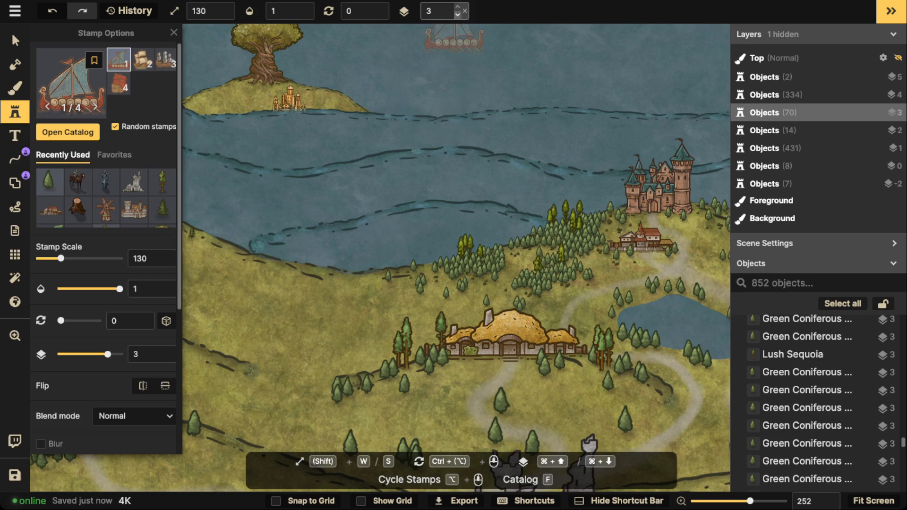
{"action": "double_click", "coordinate": [457, 7]}
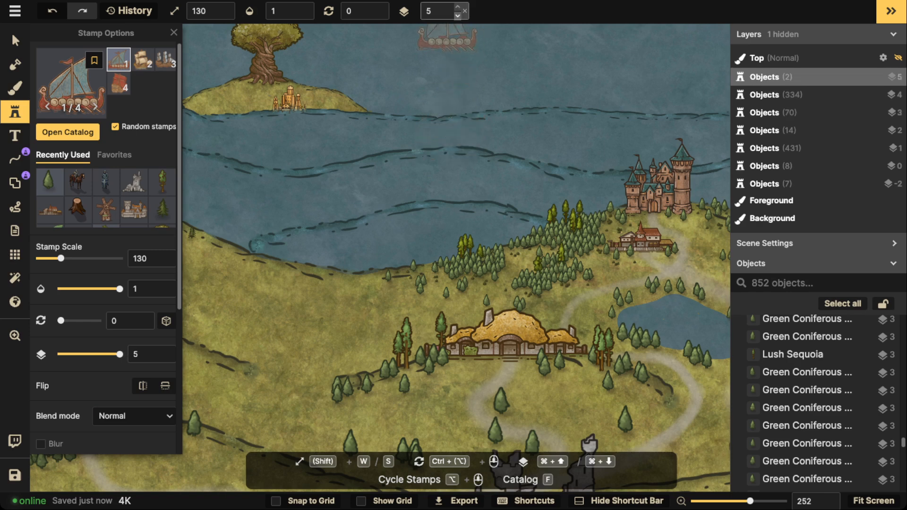
{"action": "left_click", "coordinate": [458, 15]}
{"action": "key", "text": "s"}
{"action": "key", "text": "s"}
{"action": "key", "text": "s"}
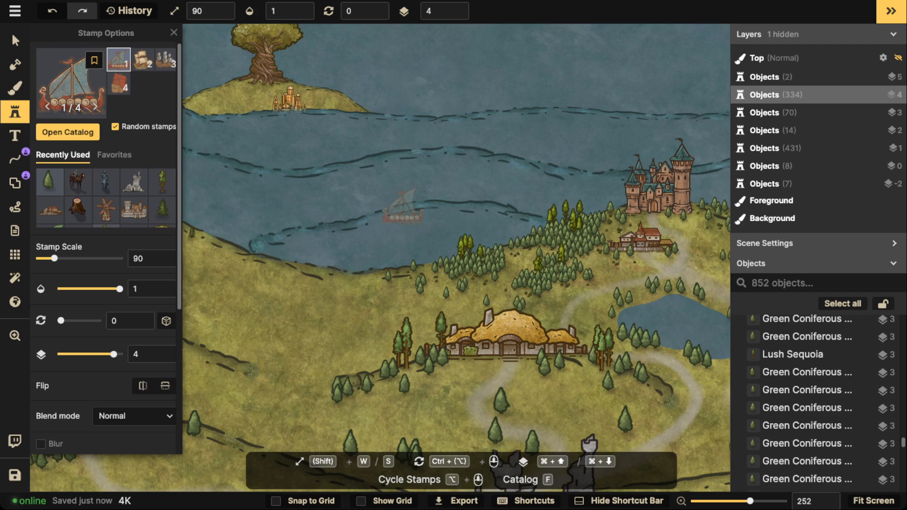
{"action": "key", "text": "w"}
{"action": "key", "text": "w"}
{"action": "key", "text": "w"}
{"action": "scroll", "coordinate": [381, 186], "scroll_direction": "down", "scroll_amount": 1, "text": "ctrl"}
{"action": "left_click", "coordinate": [377, 191]}
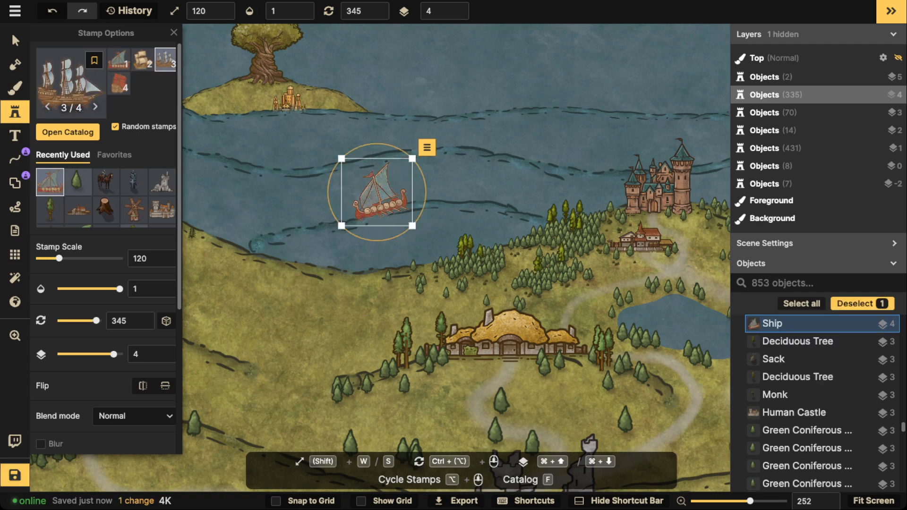
Step: Place the three-masted ship on the sea northwest of the hilltop castle at scale 70, rotation 15
{"action": "key", "text": "s"}
{"action": "key", "text": "s"}
{"action": "key", "text": "s"}
{"action": "key", "text": "s"}
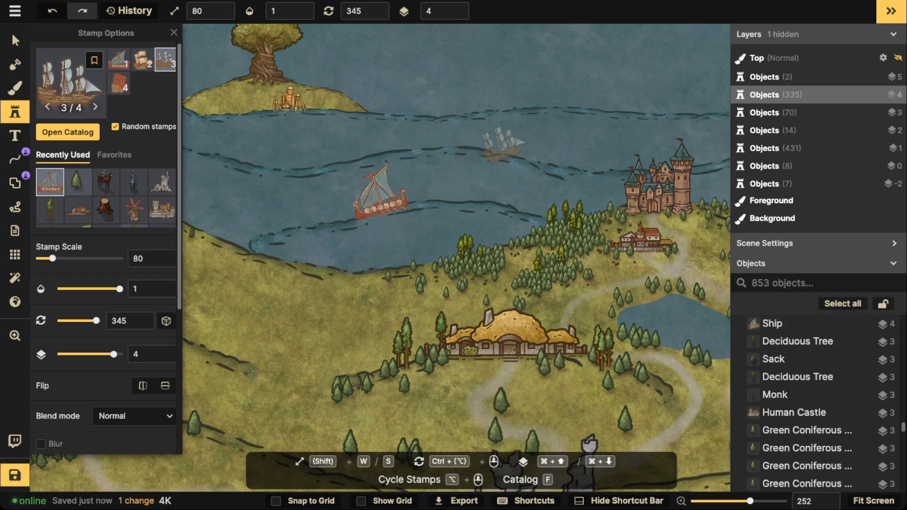
{"action": "scroll", "coordinate": [536, 142], "scroll_direction": "up", "scroll_amount": 2, "text": "ctrl"}
{"action": "left_click", "coordinate": [533, 147]}
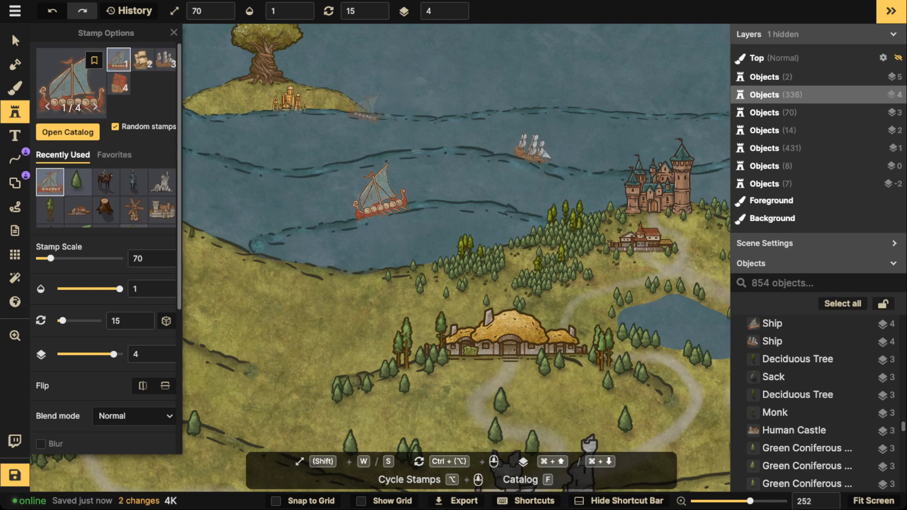
Step: Place the red-sailed ship on the horizon west of the tree island with no rotation and shrink it to scale 30
{"action": "scroll", "coordinate": [359, 105], "scroll_direction": "left", "scroll_amount": 5}
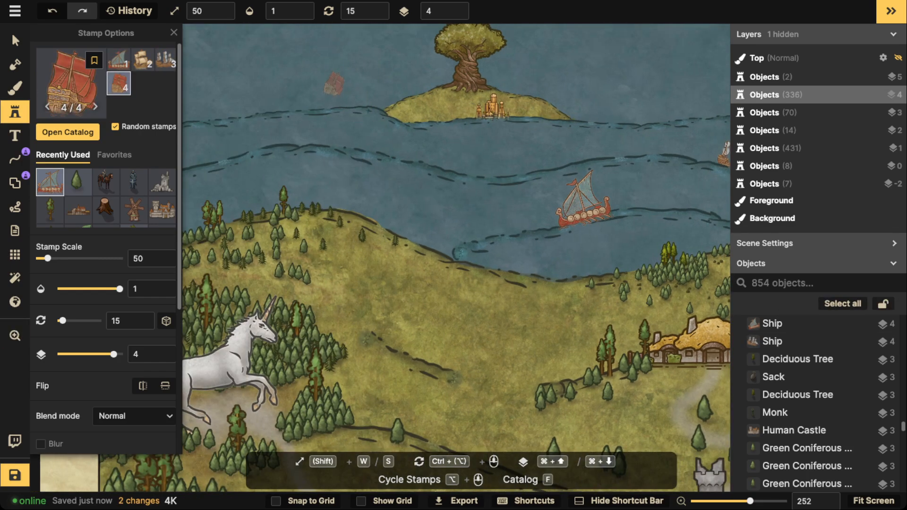
{"action": "left_click", "coordinate": [329, 100]}
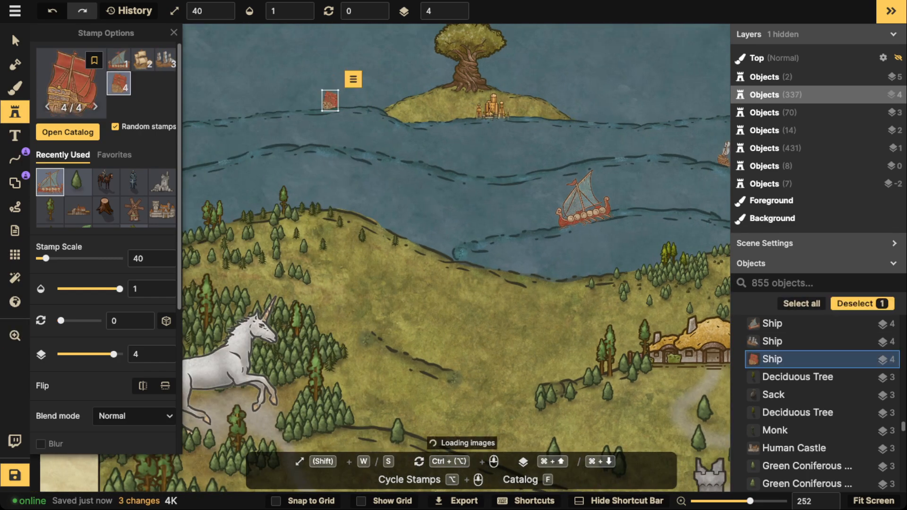
{"action": "key", "text": "s"}
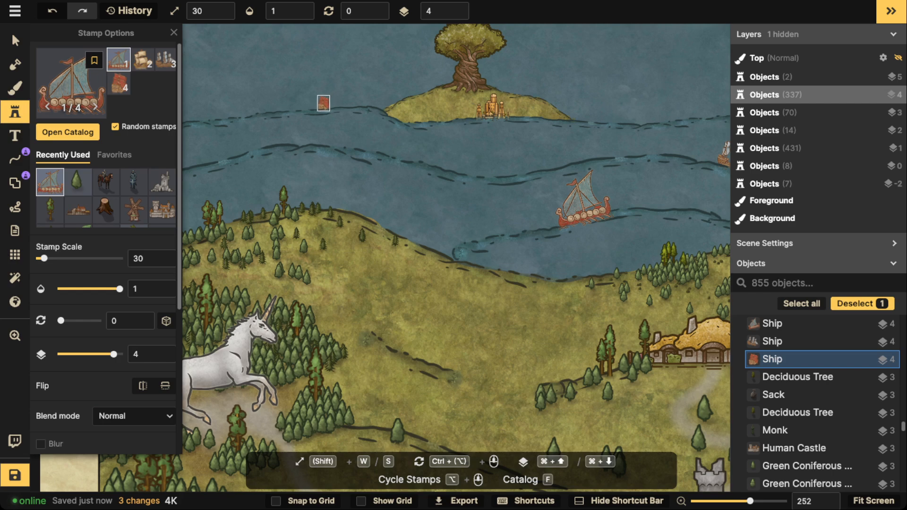
Step: Lower the wave ridgeline beside the red-sailed ship to layer 3 and deselect it
{"action": "left_click", "coordinate": [16, 41]}
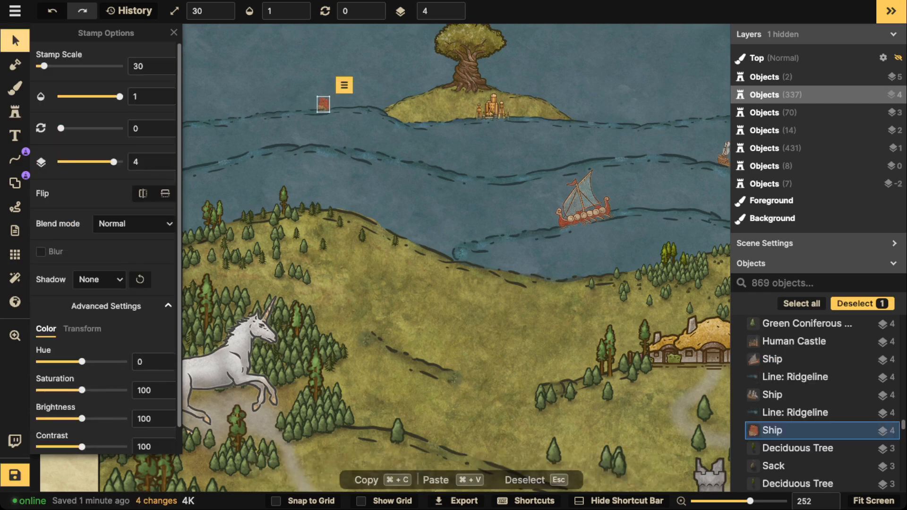
{"action": "left_click", "coordinate": [308, 107]}
{"action": "scroll", "coordinate": [308, 106], "scroll_direction": "up", "scroll_amount": 2}
{"action": "left_click", "coordinate": [314, 107]}
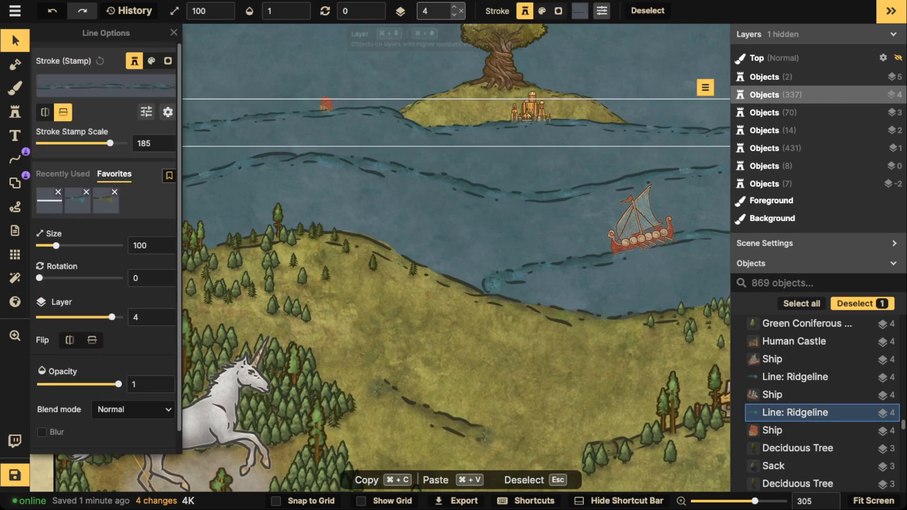
{"action": "left_click", "coordinate": [454, 14]}
{"action": "key", "text": "Escape"}
Step: Move the three-masted ship to the sea east of the hilltop castle and rotate it to 330
{"action": "scroll", "coordinate": [401, 142], "scroll_direction": "down", "scroll_amount": 2}
{"action": "scroll", "coordinate": [284, 132], "scroll_direction": "down", "scroll_amount": 5}
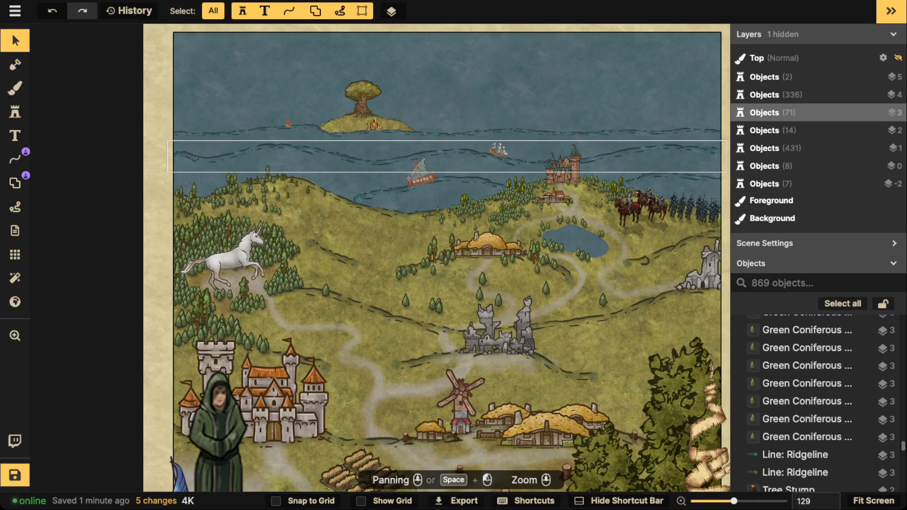
{"action": "left_click_drag", "start_coordinate": [498, 150], "coordinate": [635, 144]}
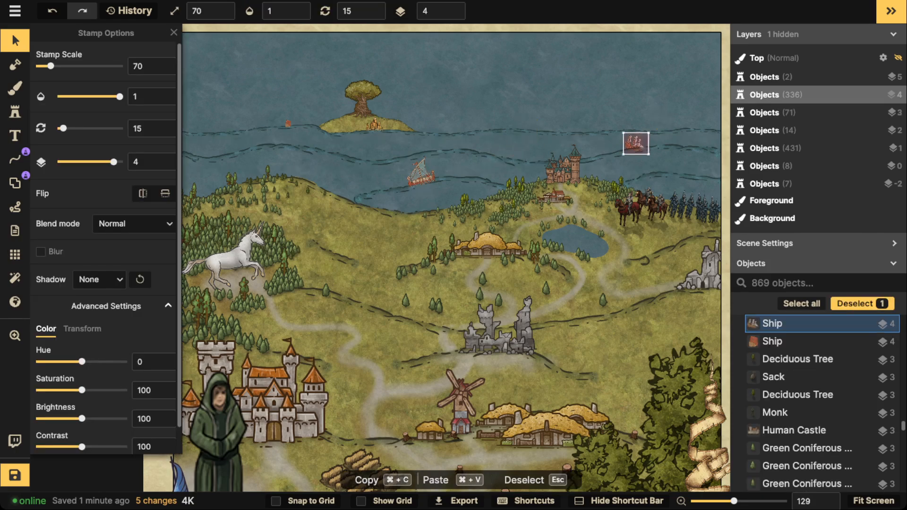
{"action": "scroll", "coordinate": [633, 143], "scroll_direction": "down", "scroll_amount": 3}
{"action": "scroll", "coordinate": [625, 136], "scroll_direction": "up", "scroll_amount": 2}
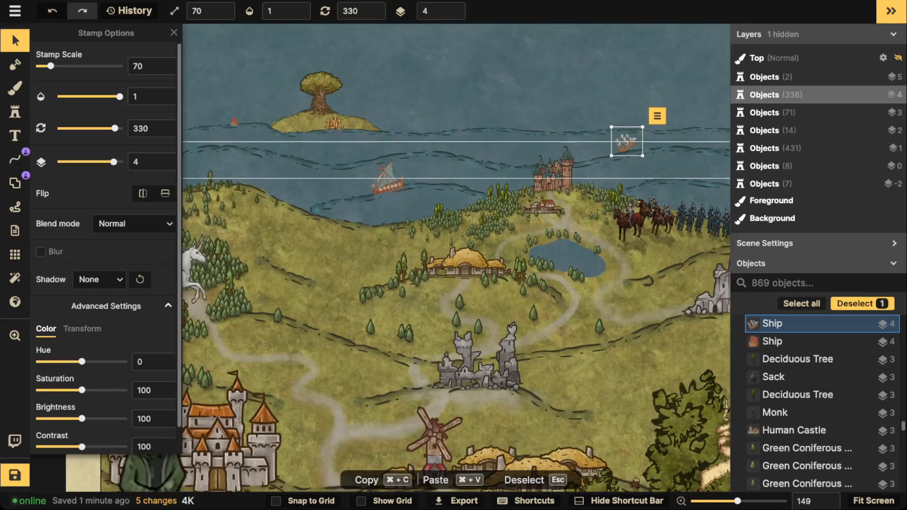
Step: Lower the wave ridgeline running beneath the three-masted ship to layer 3
{"action": "left_click", "coordinate": [590, 157]}
{"action": "left_click", "coordinate": [460, 14]}
{"action": "scroll", "coordinate": [591, 145], "scroll_direction": "up", "scroll_amount": 2}
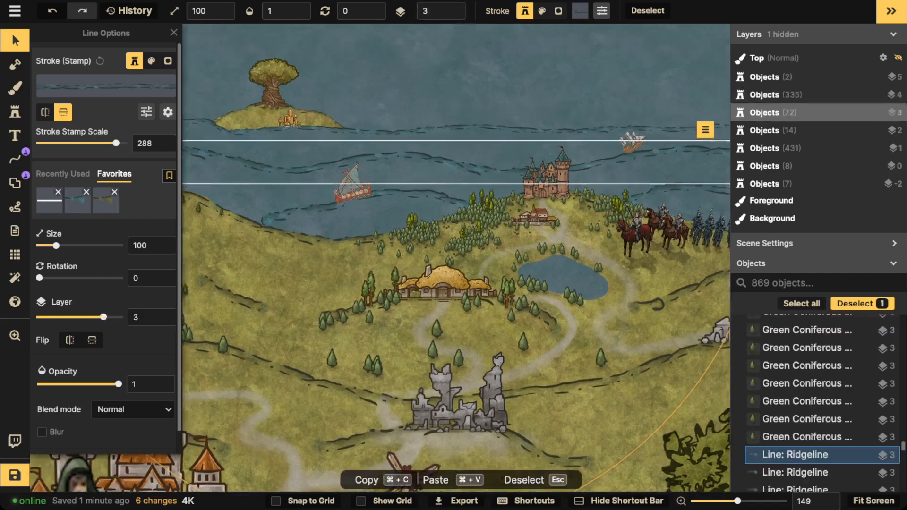
Step: Set the three-masted ship's rotation to 0, adjust its position on the eastern sea and deselect it
{"action": "scroll", "coordinate": [614, 138], "scroll_direction": "up", "scroll_amount": 3}
{"action": "left_click", "coordinate": [637, 141]}
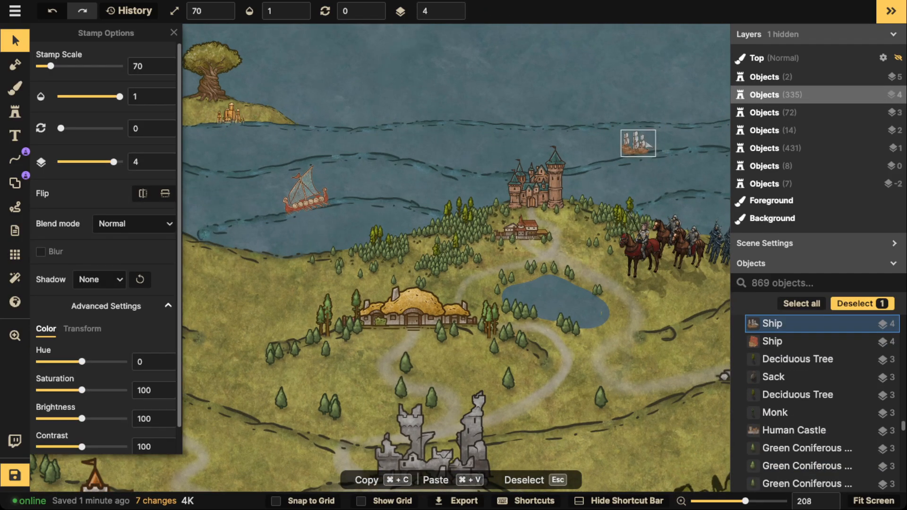
{"action": "scroll", "coordinate": [629, 163], "scroll_direction": "up", "scroll_amount": 2}
{"action": "left_click_drag", "start_coordinate": [629, 166], "coordinate": [642, 139]}
{"action": "key", "text": "Escape"}
Step: Search the Fantasy World stamp catalog for "CLOUD" and choose the grey Parchment Cloud from Decorations
{"action": "scroll", "coordinate": [385, 126], "scroll_direction": "down", "scroll_amount": 5}
{"action": "left_click_drag", "start_coordinate": [385, 126], "coordinate": [495, 179]}
{"action": "left_click", "coordinate": [15, 112]}
{"action": "left_click", "coordinate": [71, 84]}
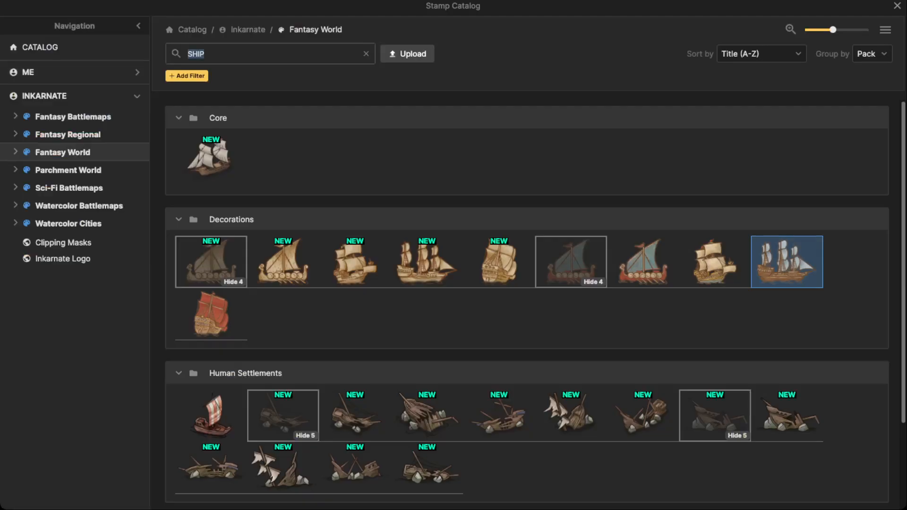
{"action": "type", "text": "CLO"}
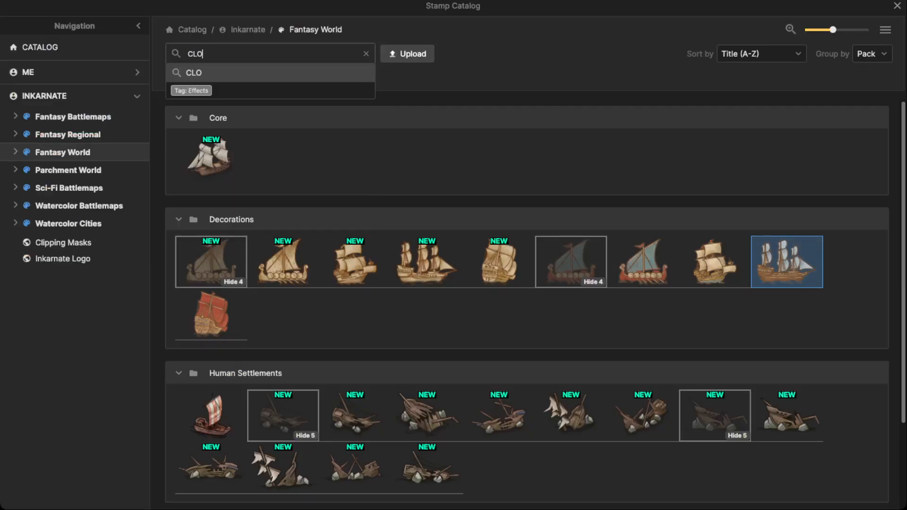
{"action": "type", "text": "UD"}
{"action": "key", "text": "Return"}
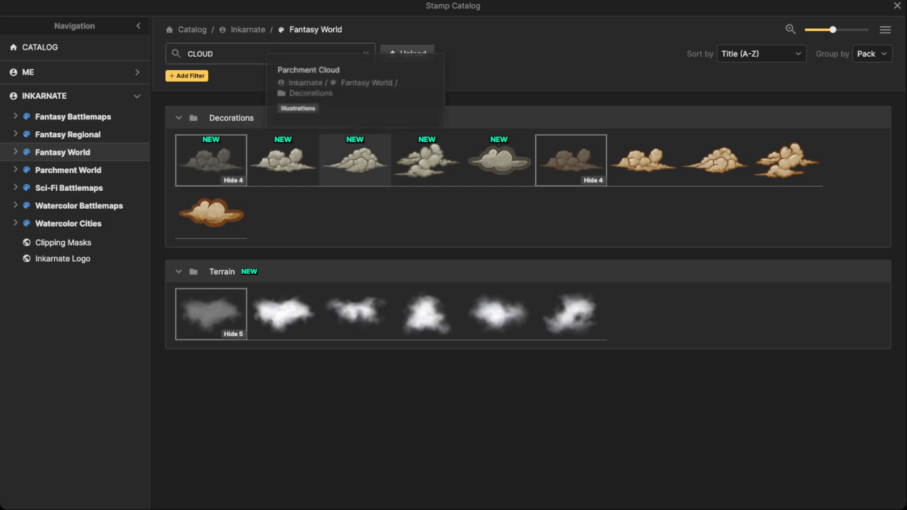
{"action": "left_click", "coordinate": [355, 161]}
Step: Set the cloud stamp's saturation to 0 and brightness to 134
{"action": "scroll", "coordinate": [305, 128], "scroll_direction": "up", "scroll_amount": 5}
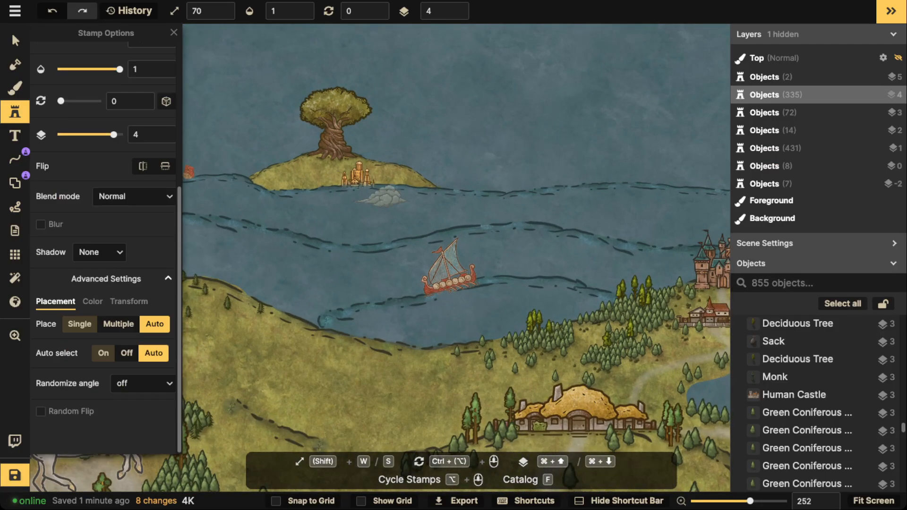
{"action": "left_click", "coordinate": [92, 301]}
{"action": "left_click_drag", "start_coordinate": [82, 363], "coordinate": [38, 363]}
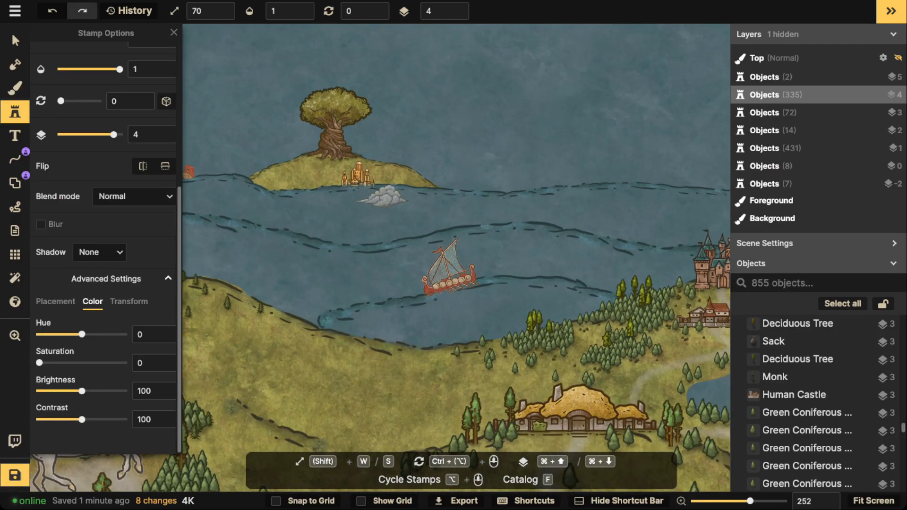
{"action": "left_click", "coordinate": [96, 392]}
Step: Set the cloud stamp's scale to 130 and layer to 5, then place a cloud beside the tree island's eastern shore
{"action": "key", "text": "w"}
{"action": "key", "text": "w"}
{"action": "key", "text": "w"}
{"action": "key", "text": "w"}
{"action": "key", "text": "w"}
{"action": "key", "text": "w"}
{"action": "key", "text": "w"}
{"action": "key", "text": "w"}
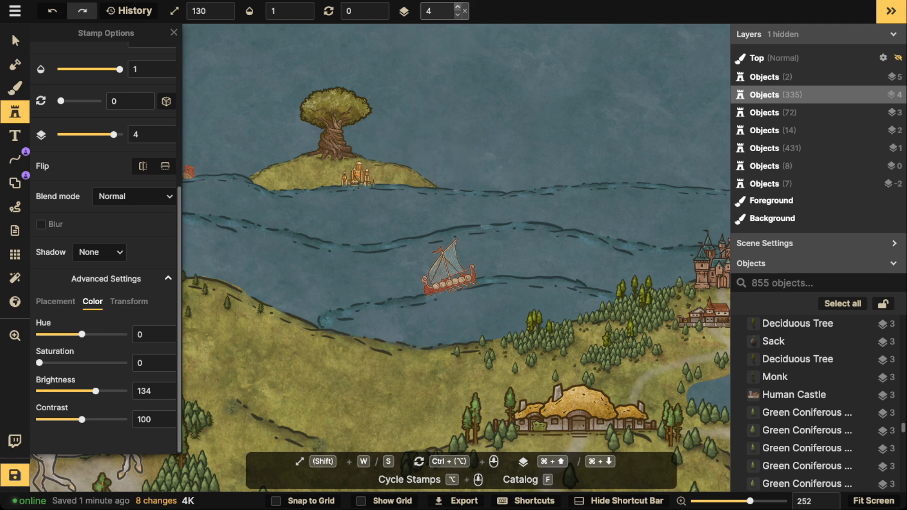
{"action": "left_click", "coordinate": [458, 8]}
{"action": "left_click", "coordinate": [426, 174]}
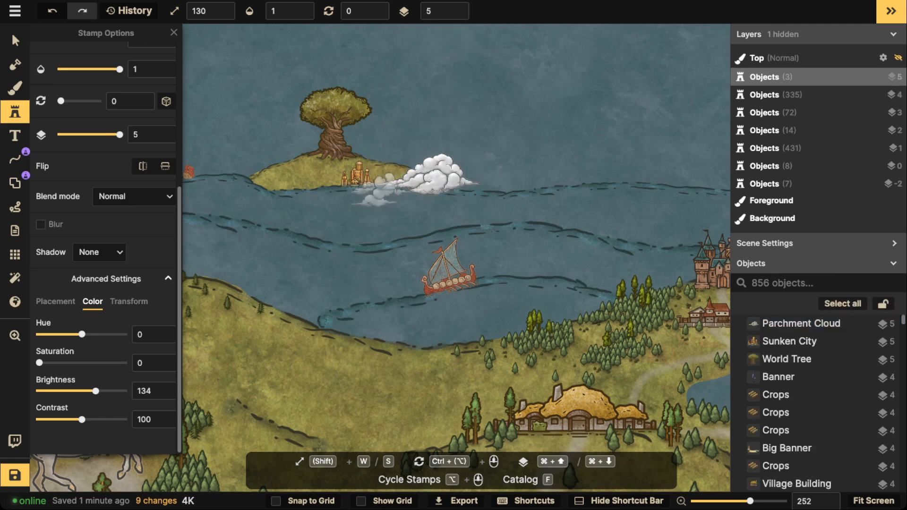
Step: Place more clouds along the tree island's waterline, in front of the golden city, at the western shore and below the large cloud
{"action": "left_click", "coordinate": [380, 185]}
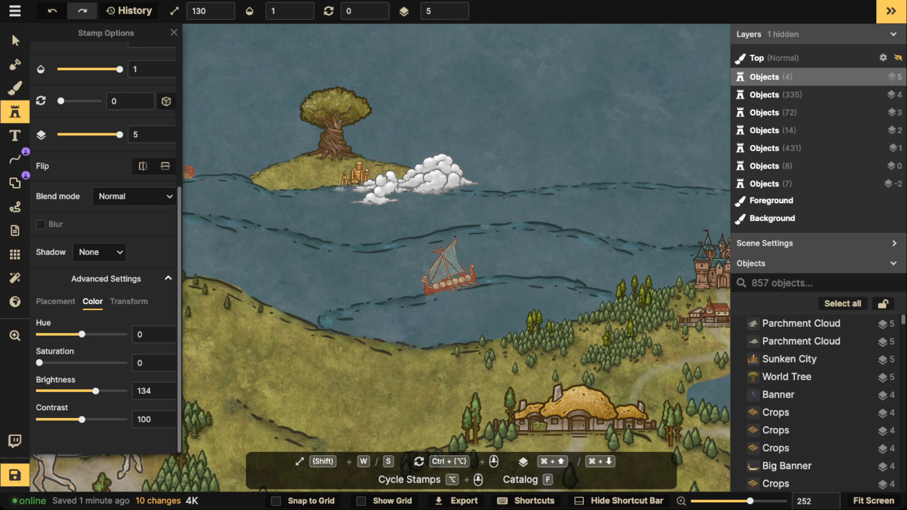
{"action": "left_click", "coordinate": [381, 186]}
{"action": "left_click", "coordinate": [252, 175]}
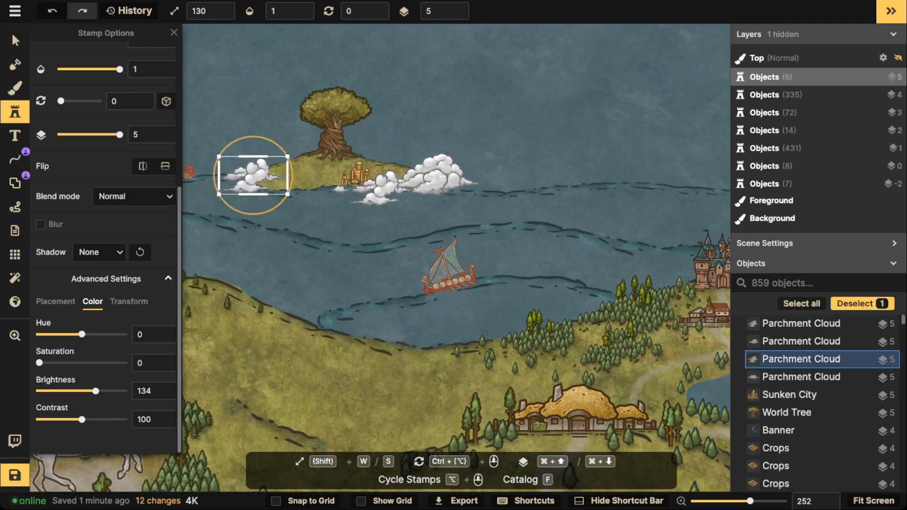
{"action": "left_click", "coordinate": [412, 197]}
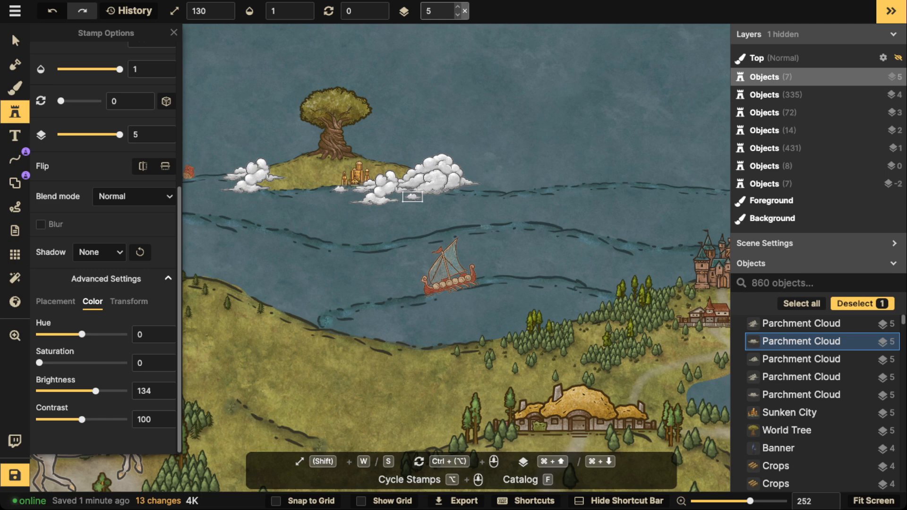
Step: Place a large cloud at the World Tree's trunk, send it behind the tree on layer -5 and set its brightness to 120
{"action": "left_click", "coordinate": [352, 135]}
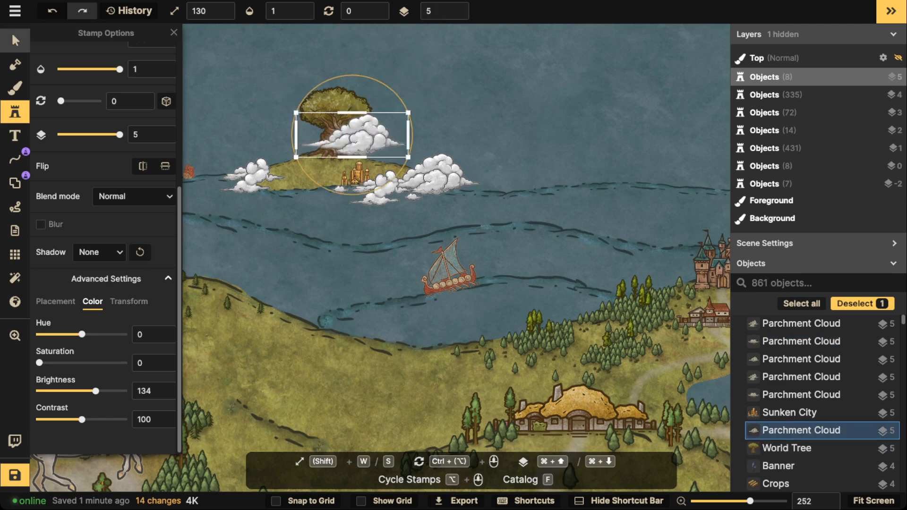
{"action": "left_click", "coordinate": [16, 40]}
{"action": "left_click", "coordinate": [453, 15]}
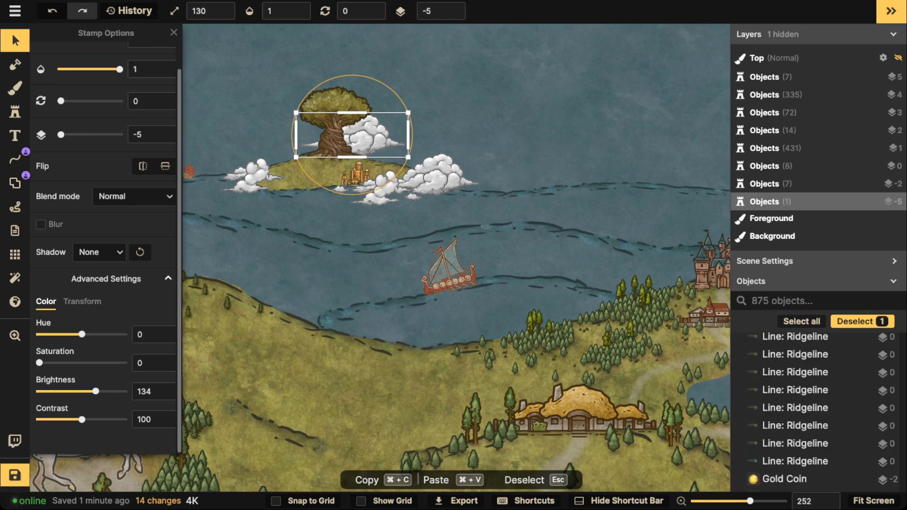
{"action": "left_click_drag", "start_coordinate": [367, 135], "coordinate": [365, 134]}
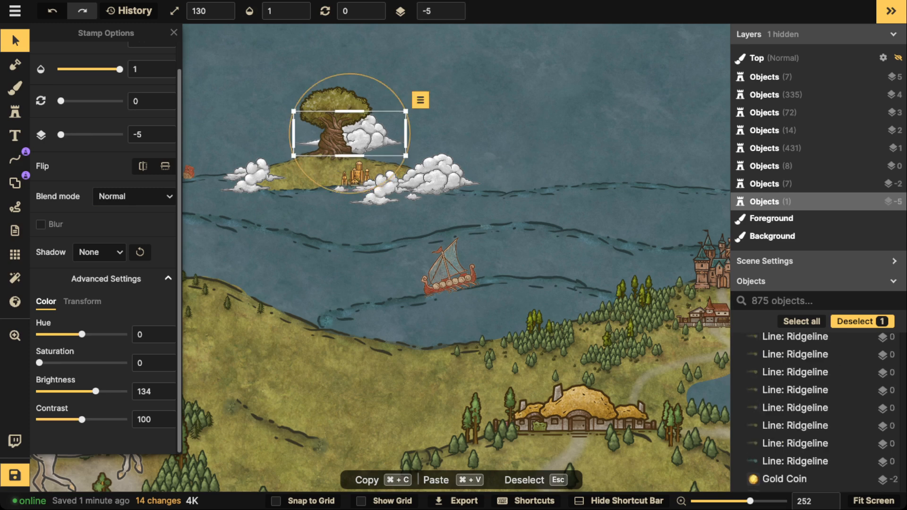
{"action": "left_click_drag", "start_coordinate": [96, 391], "coordinate": [90, 391]}
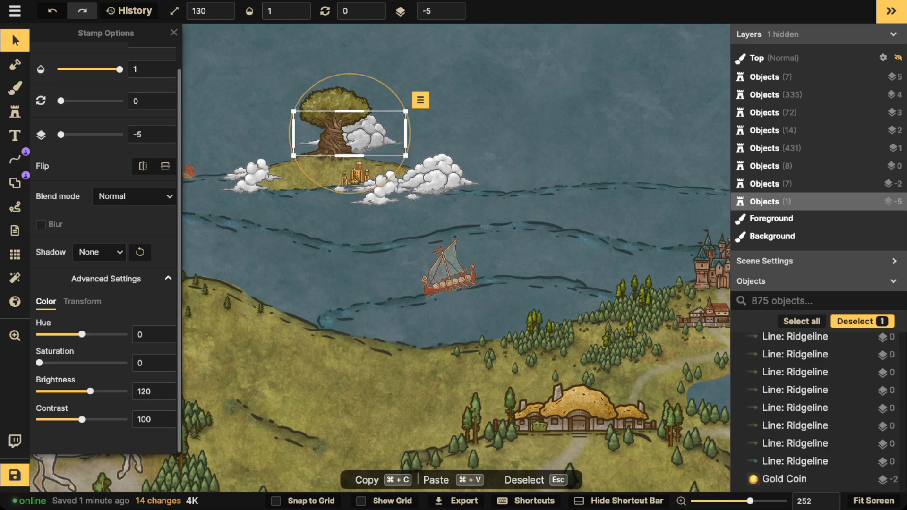
{"action": "left_click_drag", "start_coordinate": [367, 136], "coordinate": [376, 135]}
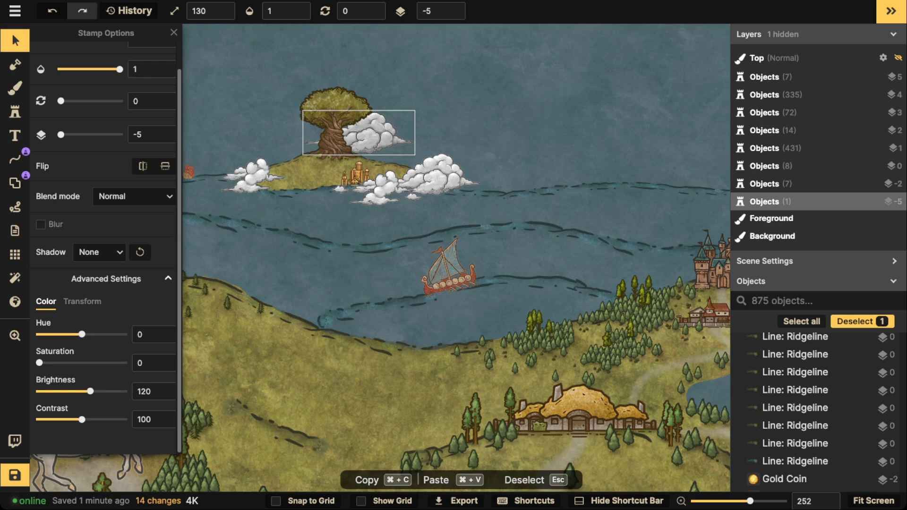
{"action": "key", "text": "Escape"}
Step: Place a horizontally flipped cloud at scale 80 on layer -5, just west of the World Tree's trunk
{"action": "left_click", "coordinate": [15, 112]}
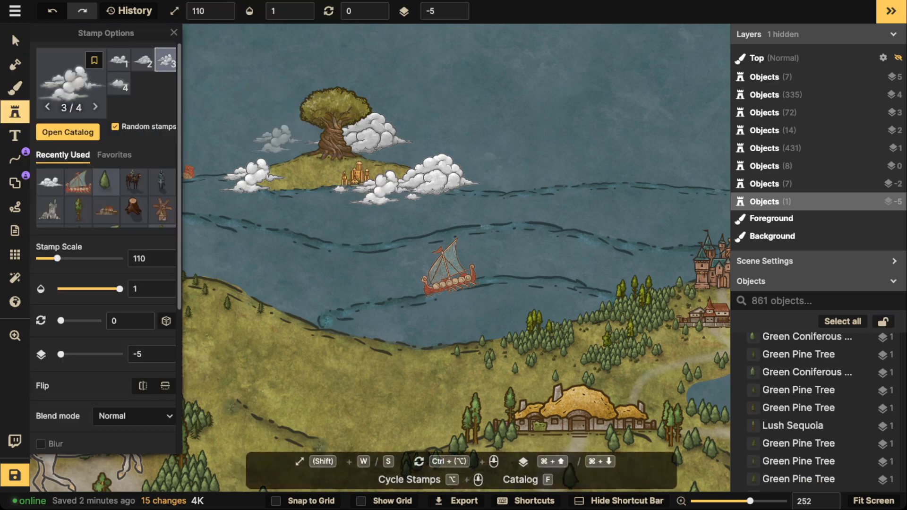
{"action": "key", "text": "s"}
{"action": "key", "text": "s"}
{"action": "left_click", "coordinate": [143, 386]}
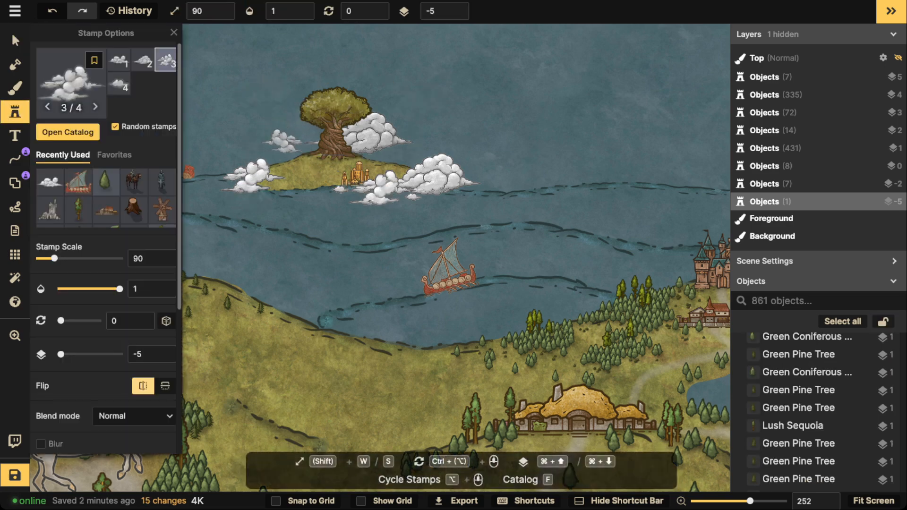
{"action": "key", "text": "s"}
{"action": "left_click", "coordinate": [284, 142]}
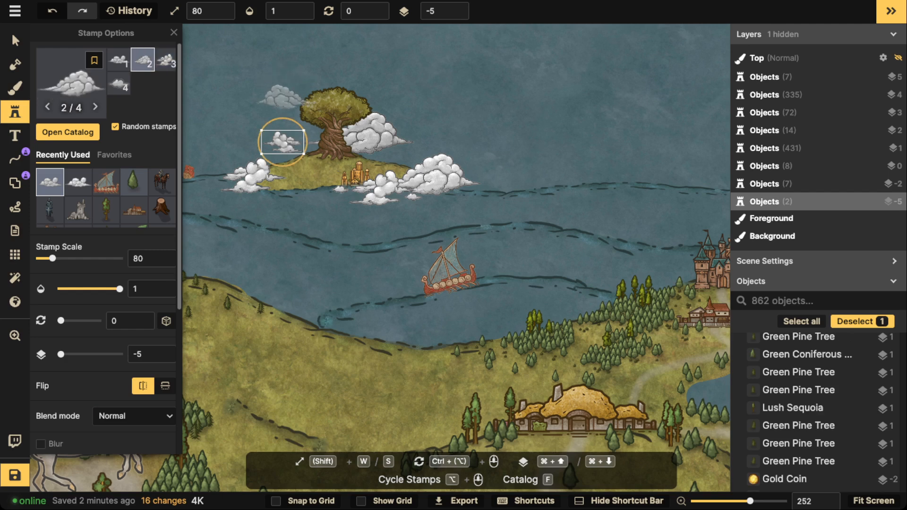
Step: Place a cloud over the small red object west of the island, with layer 5 and brightness 135, and deselect it
{"action": "key", "text": "space"}
{"action": "left_click_drag", "start_coordinate": [236, 165], "coordinate": [350, 155]}
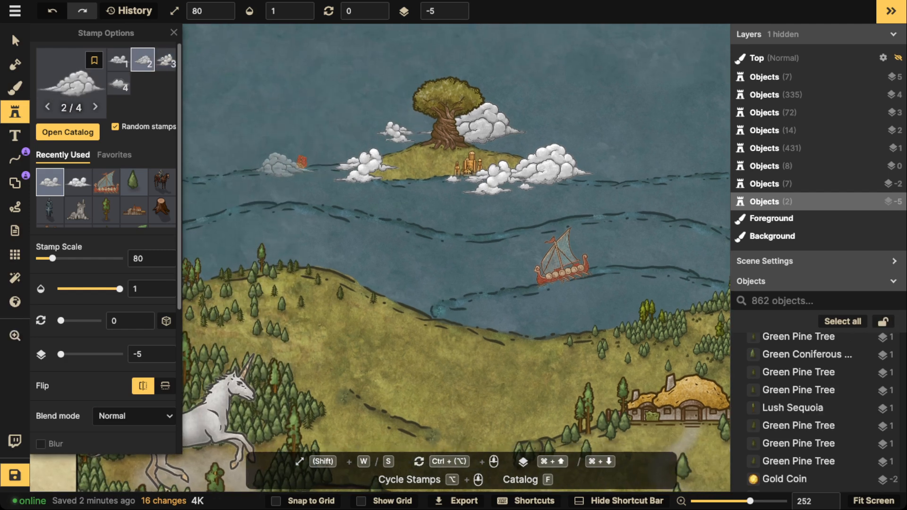
{"action": "left_click", "coordinate": [285, 164]}
{"action": "left_click", "coordinate": [15, 41]}
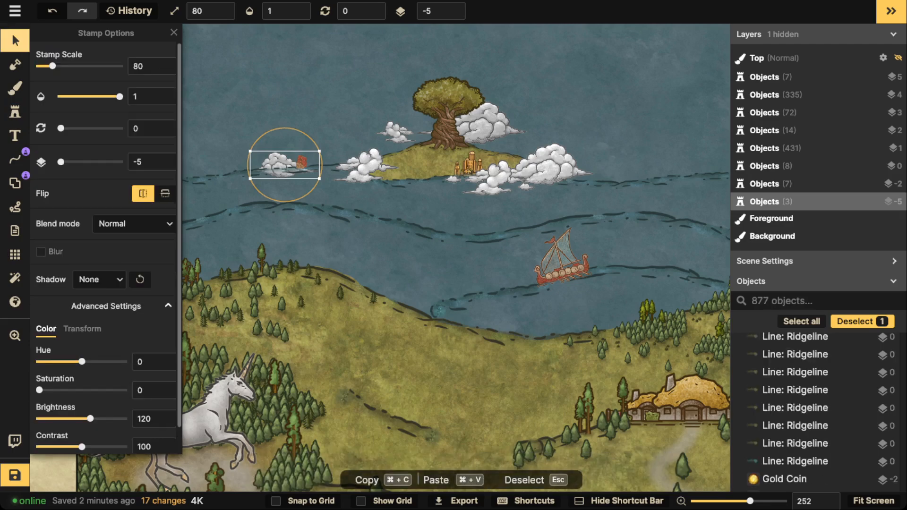
{"action": "left_click", "coordinate": [454, 6]}
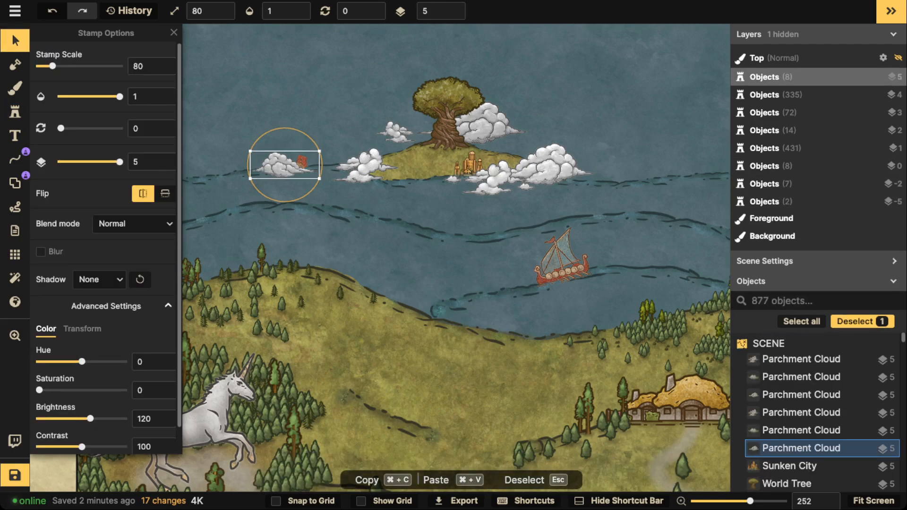
{"action": "left_click_drag", "start_coordinate": [90, 419], "coordinate": [97, 419]}
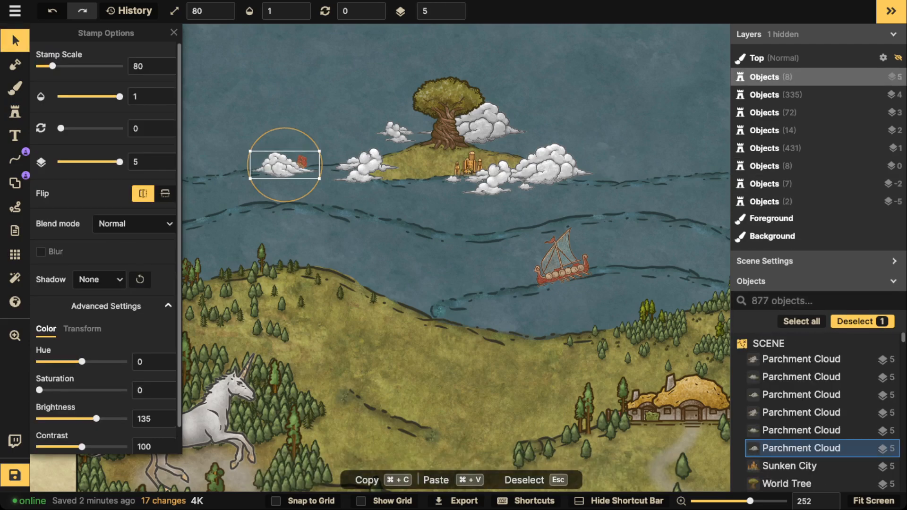
{"action": "key", "text": "Escape"}
Step: Choose the Grass 2 texture from the Fantasy World Grasslands set for the background brush
{"action": "scroll", "coordinate": [466, 187], "scroll_direction": "down", "scroll_amount": 3}
{"action": "left_click_drag", "start_coordinate": [472, 185], "coordinate": [341, 180]}
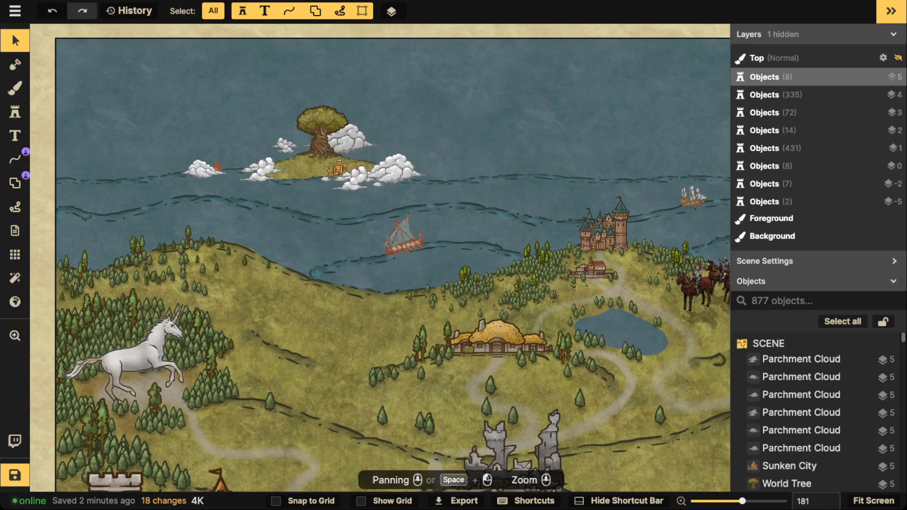
{"action": "scroll", "coordinate": [290, 165], "scroll_direction": "up", "scroll_amount": 2}
{"action": "scroll", "coordinate": [290, 165], "scroll_direction": "down", "scroll_amount": 3}
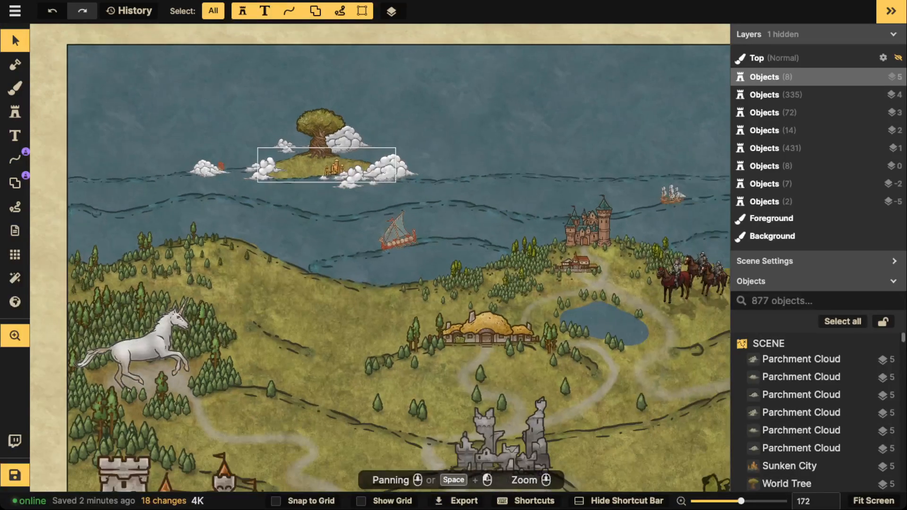
{"action": "left_click_drag", "start_coordinate": [290, 166], "coordinate": [307, 48]}
{"action": "scroll", "coordinate": [425, 241], "scroll_direction": "down", "scroll_amount": 2}
{"action": "left_click_drag", "start_coordinate": [425, 241], "coordinate": [333, 116]}
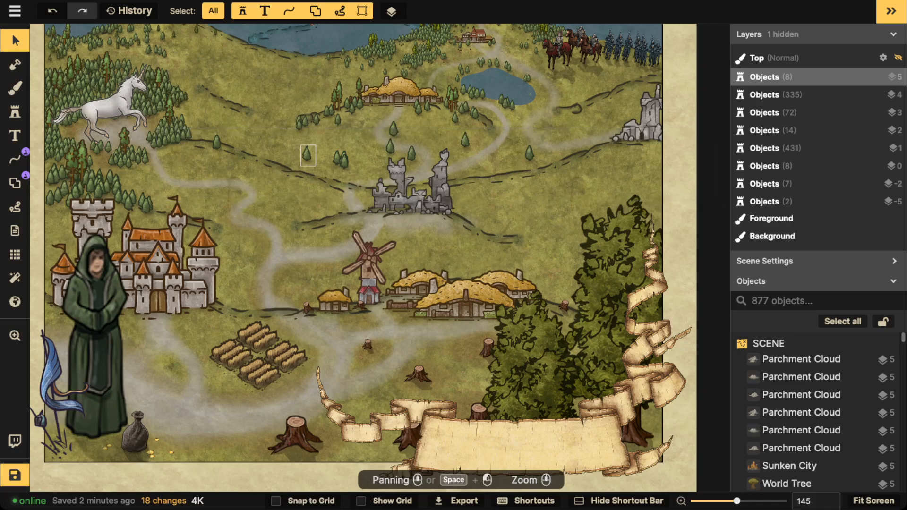
{"action": "left_click", "coordinate": [14, 88]}
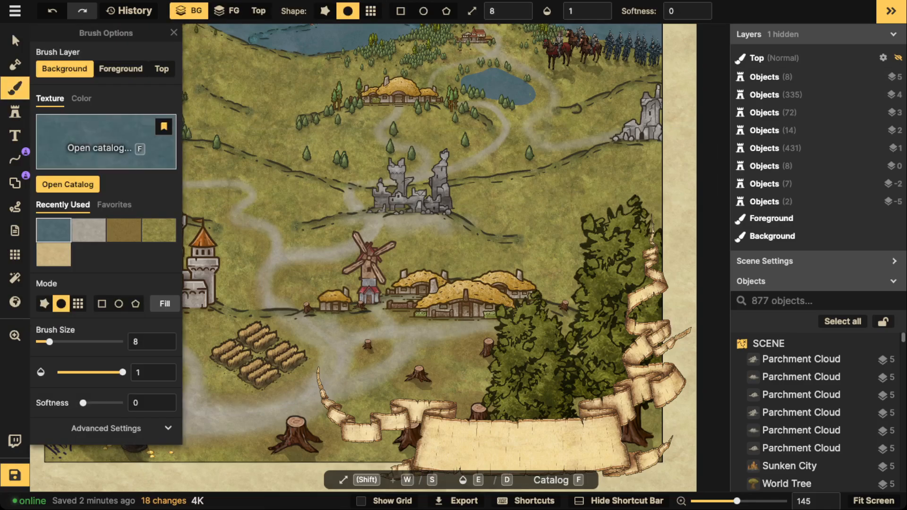
{"action": "left_click", "coordinate": [106, 144]}
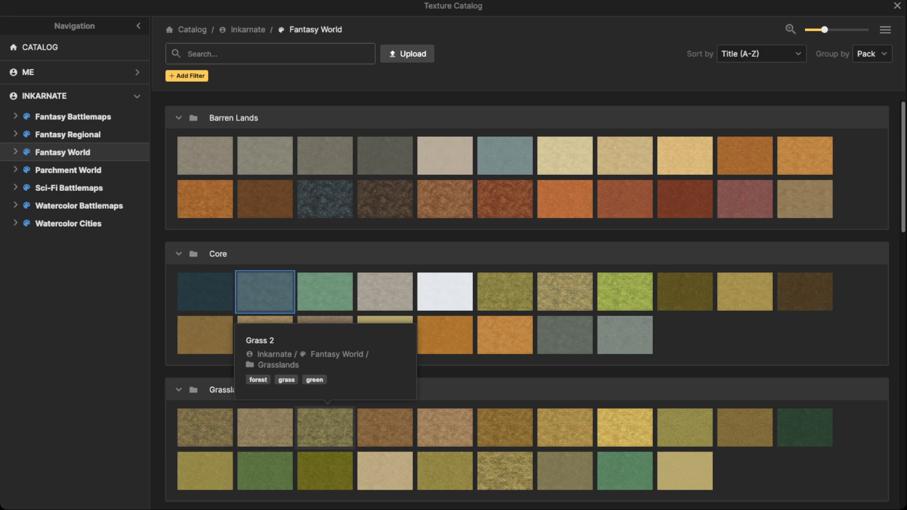
{"action": "left_click", "coordinate": [325, 428]}
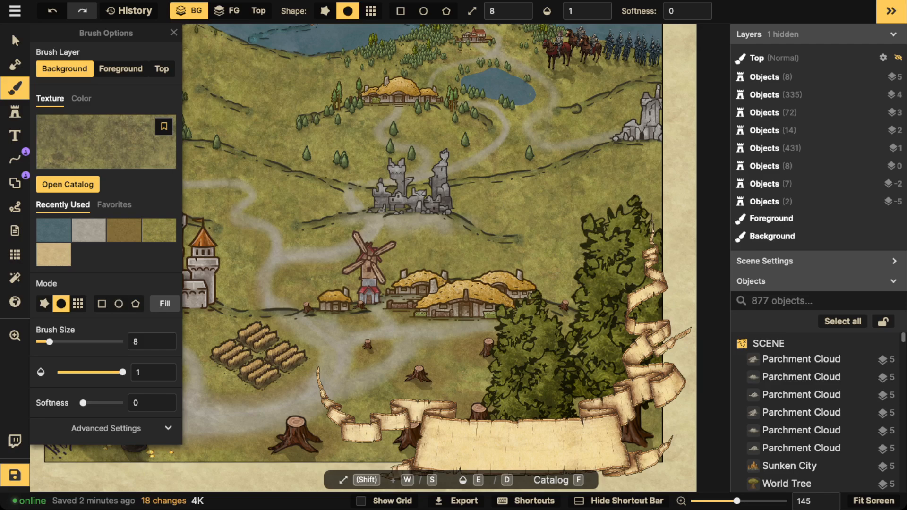
Step: Set the grass brush's contrast to 152, brush size to 48 and softness to 1
{"action": "left_click", "coordinate": [114, 428]}
{"action": "scroll", "coordinate": [113, 428], "scroll_direction": "down", "scroll_amount": 3}
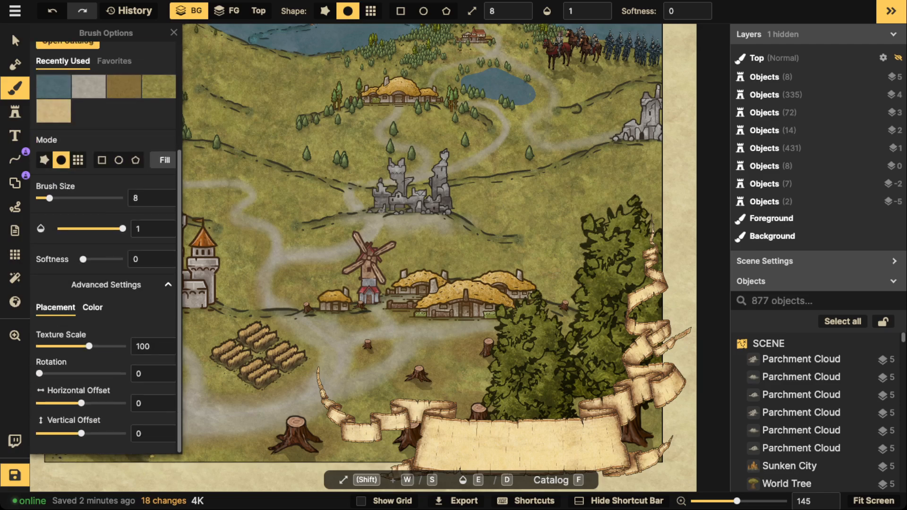
{"action": "left_click", "coordinate": [93, 308]}
{"action": "left_click_drag", "start_coordinate": [82, 431], "coordinate": [104, 432]}
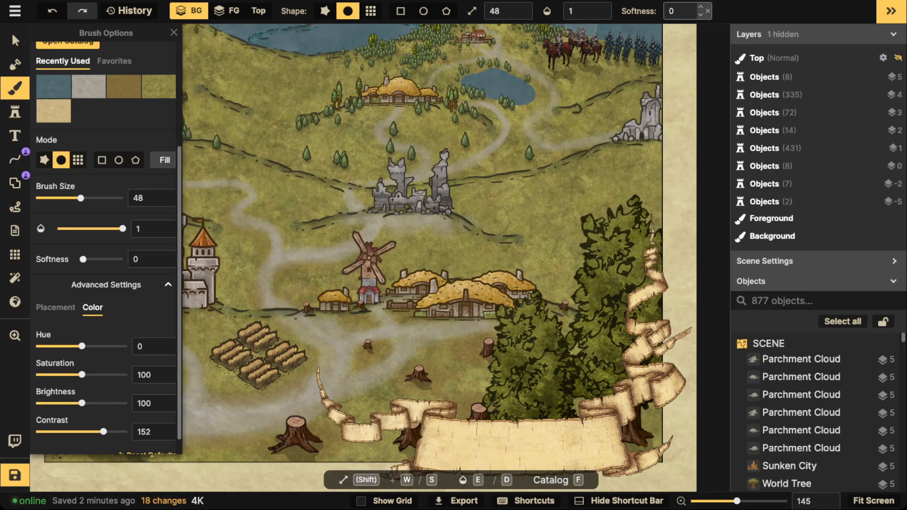
{"action": "left_click", "coordinate": [701, 6]}
Step: Paint soft Grass 2 patches at brush size 58 over the hills around the ruins and above the thatched village
{"action": "mouse_move", "coordinate": [348, 132]}
{"action": "left_mouse_down"}
{"action": "mouse_move", "coordinate": [451, 222]}
{"action": "mouse_move", "coordinate": [474, 222]}
{"action": "mouse_move", "coordinate": [437, 227]}
{"action": "mouse_move", "coordinate": [451, 243]}
{"action": "mouse_move", "coordinate": [394, 231]}
{"action": "mouse_move", "coordinate": [385, 161]}
{"action": "mouse_move", "coordinate": [349, 165]}
{"action": "mouse_move", "coordinate": [377, 189]}
{"action": "left_mouse_up"}
{"action": "left_click", "coordinate": [562, 220]}
{"action": "left_click_drag", "start_coordinate": [547, 246], "coordinate": [438, 174]}
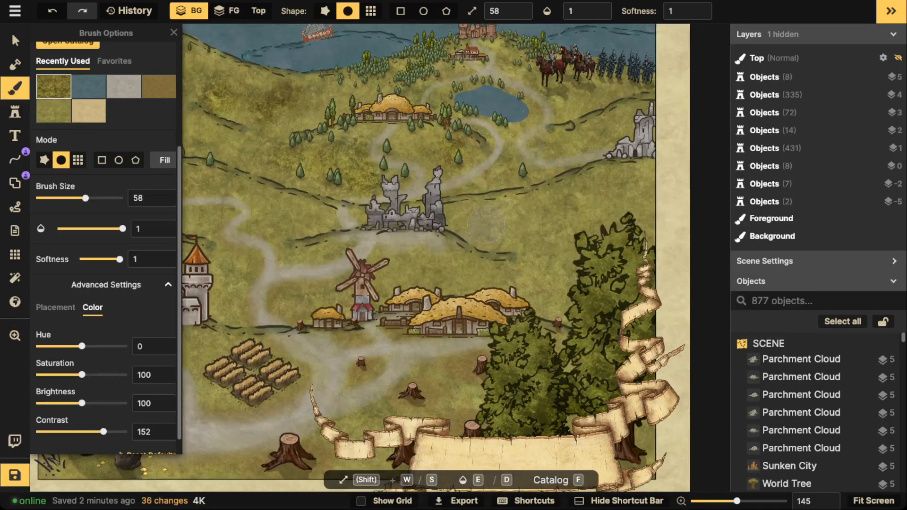
{"action": "left_click_drag", "start_coordinate": [490, 225], "coordinate": [509, 225]}
{"action": "left_click_drag", "start_coordinate": [539, 214], "coordinate": [560, 220]}
{"action": "left_click_drag", "start_coordinate": [614, 202], "coordinate": [621, 216]}
{"action": "mouse_move", "coordinate": [573, 263]}
{"action": "left_mouse_down"}
{"action": "mouse_move", "coordinate": [617, 210]}
{"action": "mouse_move", "coordinate": [589, 215]}
{"action": "left_mouse_up"}
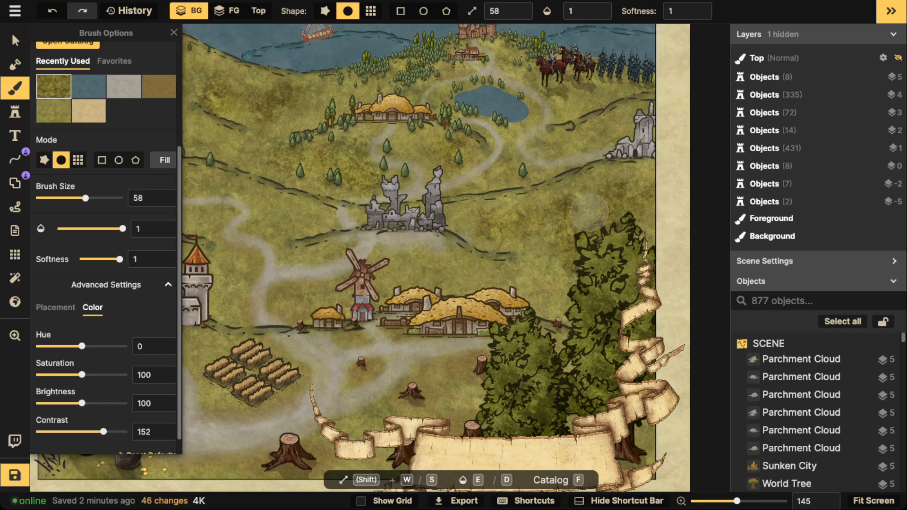
{"action": "left_click", "coordinate": [421, 275]}
{"action": "left_click", "coordinate": [400, 276]}
Step: Dab Grass 2 patches across the ground around and behind the orange-roofed castle
{"action": "left_click_drag", "start_coordinate": [322, 242], "coordinate": [531, 167]}
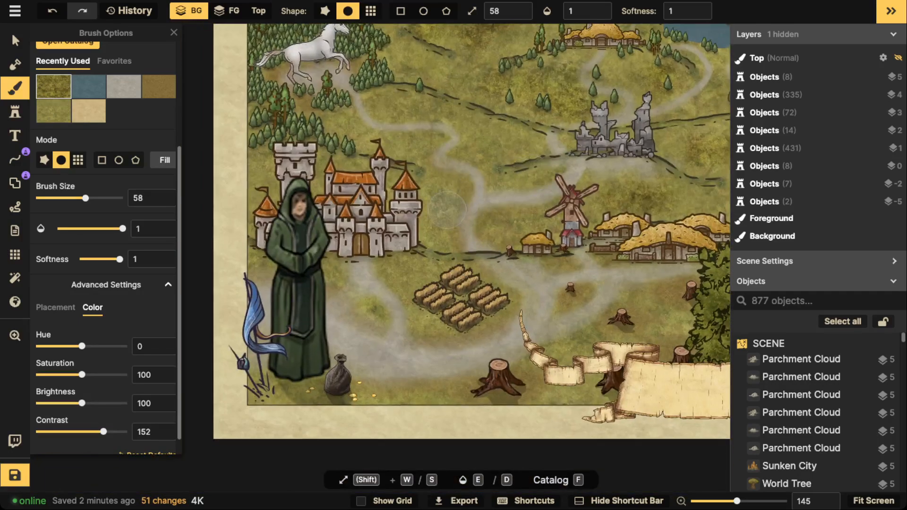
{"action": "left_click", "coordinate": [448, 207]}
{"action": "left_click", "coordinate": [437, 213]}
{"action": "left_click", "coordinate": [380, 217]}
{"action": "left_click", "coordinate": [407, 201]}
{"action": "left_click", "coordinate": [424, 196]}
{"action": "left_click", "coordinate": [385, 193]}
{"action": "left_click", "coordinate": [353, 190]}
{"action": "left_click", "coordinate": [313, 185]}
{"action": "left_click", "coordinate": [279, 180]}
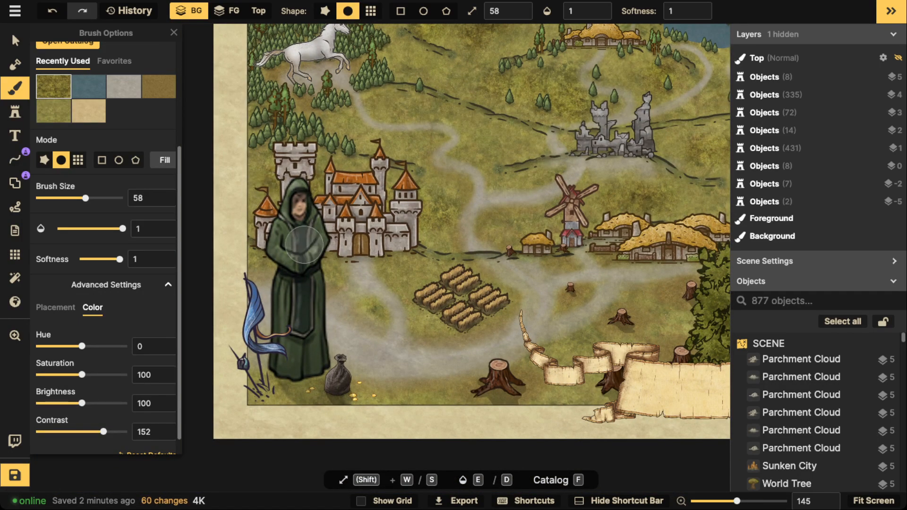
Step: Dab Grass 2 patches beside the crop fields and along the map's southern edge below the hooded monk
{"action": "left_click", "coordinate": [406, 276]}
{"action": "left_click", "coordinate": [427, 305]}
{"action": "left_click", "coordinate": [427, 305]}
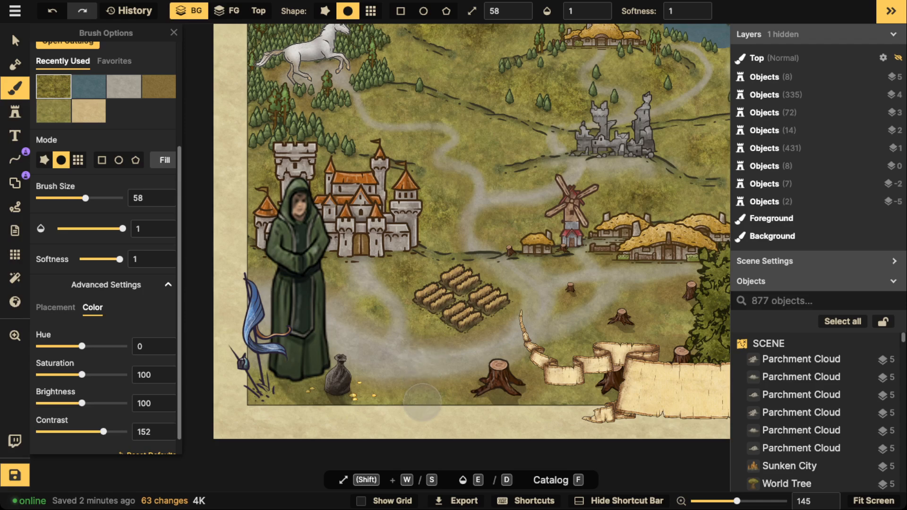
{"action": "left_click", "coordinate": [407, 404]}
{"action": "left_click", "coordinate": [313, 406]}
{"action": "left_click", "coordinate": [305, 406]}
{"action": "left_click", "coordinate": [282, 407]}
{"action": "left_click", "coordinate": [241, 406]}
Step: Dab Grass 2 patches on the slope between the winding road and the windmill
{"action": "left_click_drag", "start_coordinate": [684, 190], "coordinate": [573, 276]}
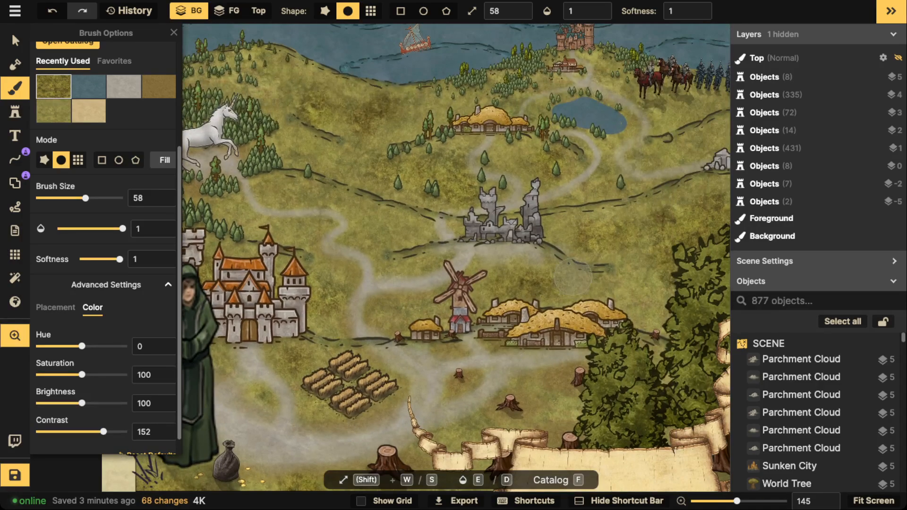
{"action": "left_click", "coordinate": [434, 255]}
{"action": "left_click", "coordinate": [414, 256]}
{"action": "left_click", "coordinate": [402, 255]}
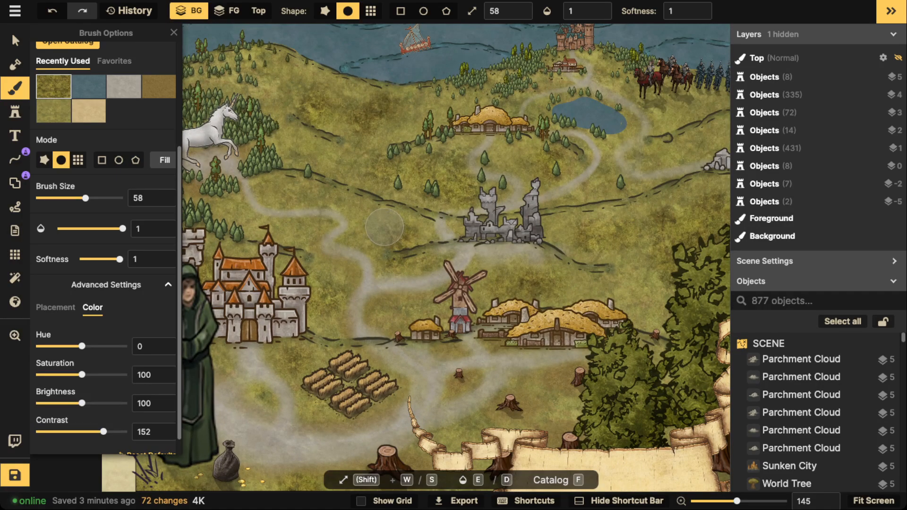
Step: Dab Grass 2 patches over the northern hills from the unicorn's forest past the thatched hall to the land east of the lake
{"action": "left_click", "coordinate": [288, 129]}
{"action": "left_click", "coordinate": [284, 120]}
{"action": "left_click", "coordinate": [265, 108]}
{"action": "left_click", "coordinate": [294, 99]}
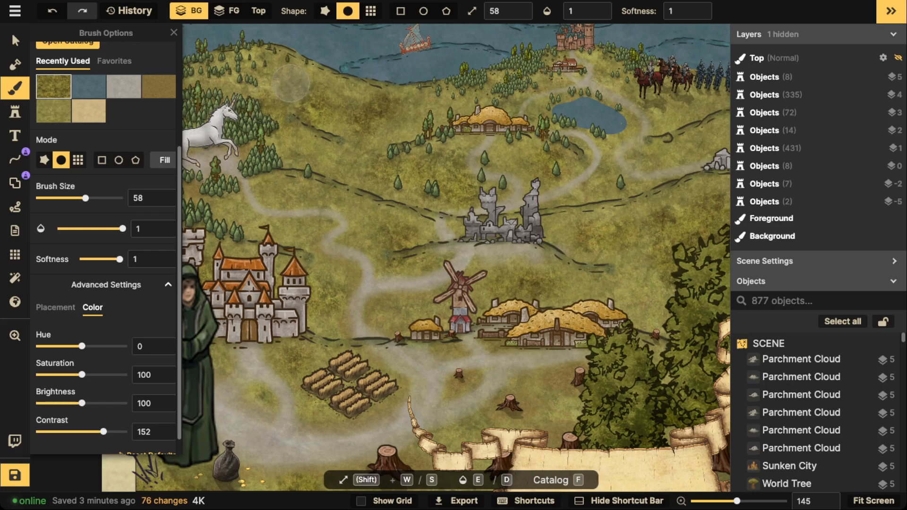
{"action": "left_click", "coordinate": [329, 96]}
{"action": "left_click", "coordinate": [331, 148]}
{"action": "left_click", "coordinate": [515, 154]}
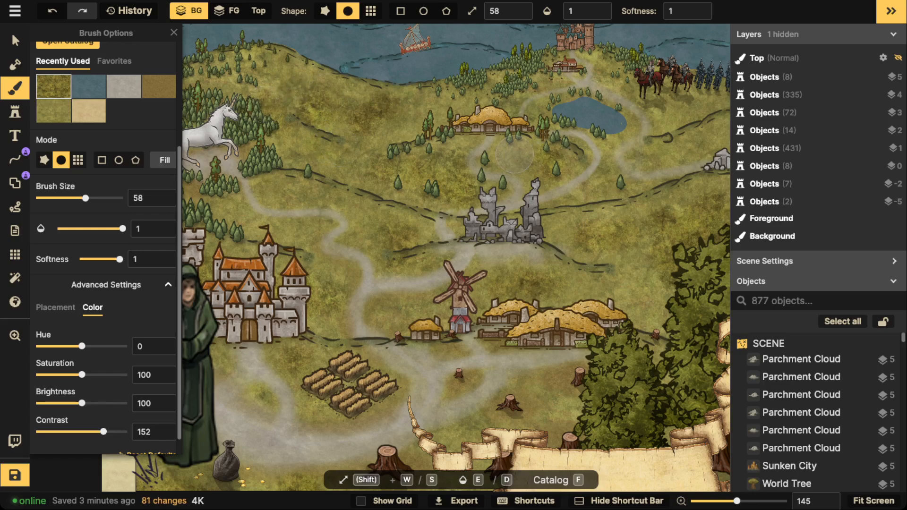
{"action": "left_click", "coordinate": [419, 105]}
{"action": "left_click", "coordinate": [686, 122]}
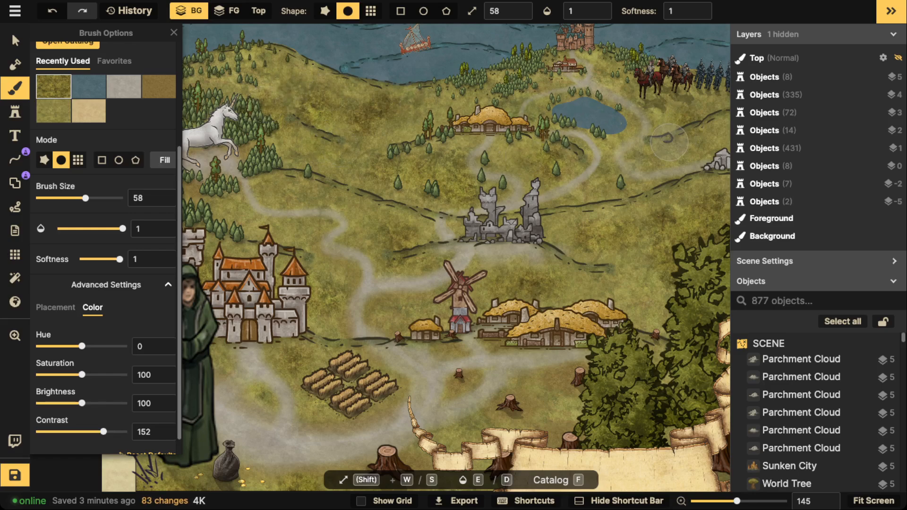
Step: Dab Grass 2 patches over the hillside between the lake and the ruin on the map's eastern border
{"action": "left_click", "coordinate": [669, 141]}
{"action": "left_click", "coordinate": [684, 140]}
{"action": "left_click", "coordinate": [713, 125]}
{"action": "left_click", "coordinate": [717, 126]}
{"action": "scroll", "coordinate": [515, 134], "scroll_direction": "down", "scroll_amount": 5}
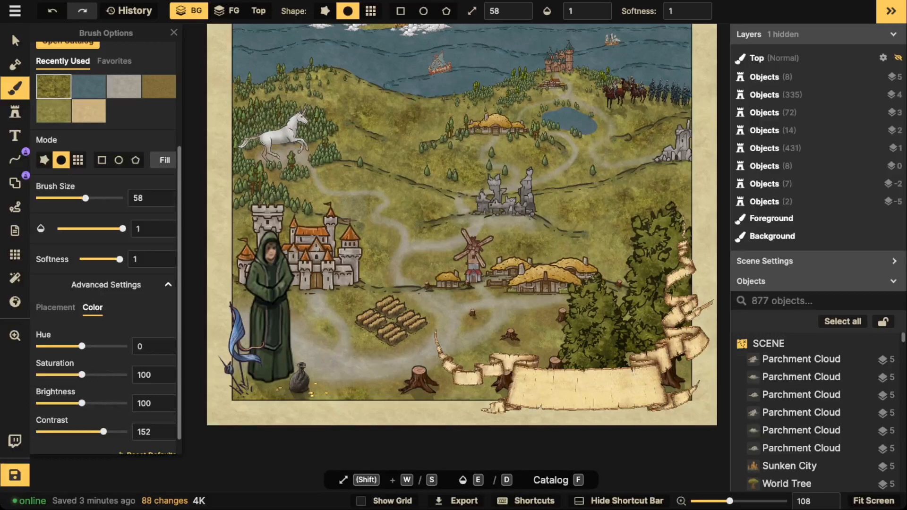
Step: Dab Grass 2 patches on the ground just behind and east of the orange-roofed castle
{"action": "left_click", "coordinate": [346, 211]}
{"action": "left_click", "coordinate": [338, 211]}
{"action": "left_click", "coordinate": [378, 246]}
{"action": "left_click", "coordinate": [359, 245]}
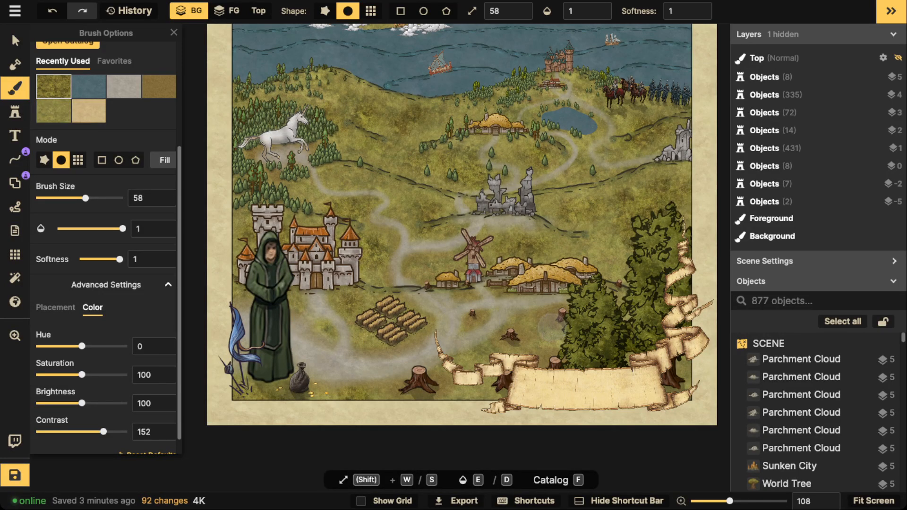
Step: Dab Grass 2 patches on the ground between the tree stumps and the large leafy trees above the banner
{"action": "left_click", "coordinate": [552, 328]}
{"action": "left_click", "coordinate": [538, 329]}
{"action": "left_click", "coordinate": [537, 337]}
{"action": "left_click", "coordinate": [546, 340]}
{"action": "left_click", "coordinate": [548, 345]}
{"action": "left_click", "coordinate": [532, 344]}
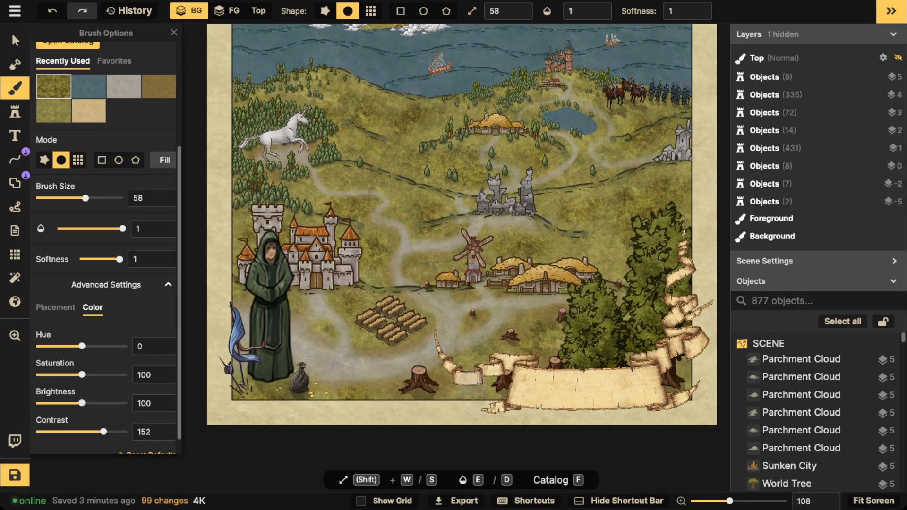
Step: Dab Grass 2 patches around the large stump and along the map's southern edge, and save the map
{"action": "left_click", "coordinate": [459, 374]}
{"action": "left_click", "coordinate": [473, 379]}
{"action": "left_click", "coordinate": [362, 379]}
{"action": "left_click", "coordinate": [351, 398]}
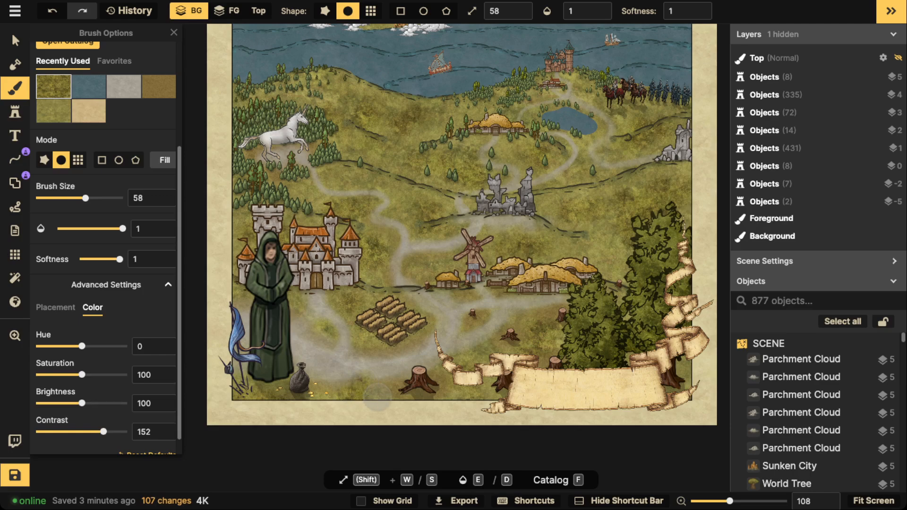
{"action": "left_click", "coordinate": [388, 399]}
{"action": "left_click", "coordinate": [371, 399]}
{"action": "left_click", "coordinate": [349, 400]}
{"action": "scroll", "coordinate": [422, 213], "scroll_direction": "down", "scroll_amount": 2}
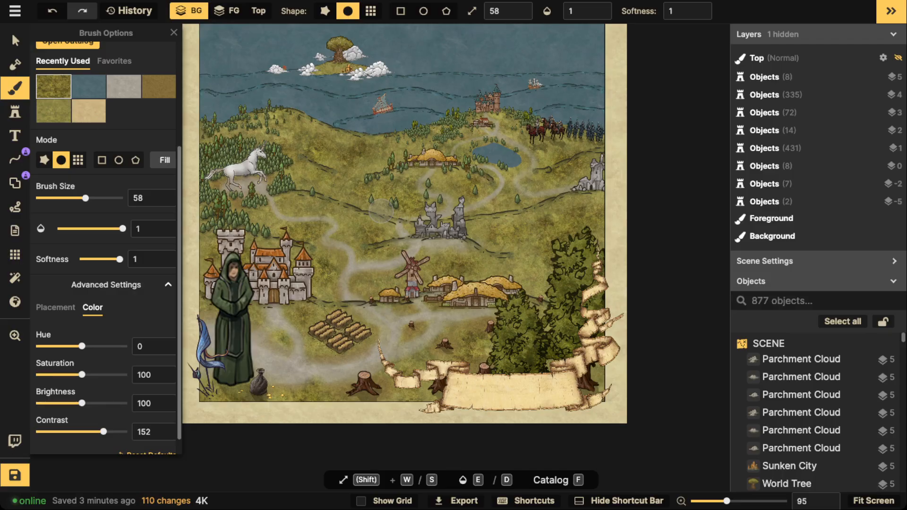
{"action": "left_click", "coordinate": [14, 474]}
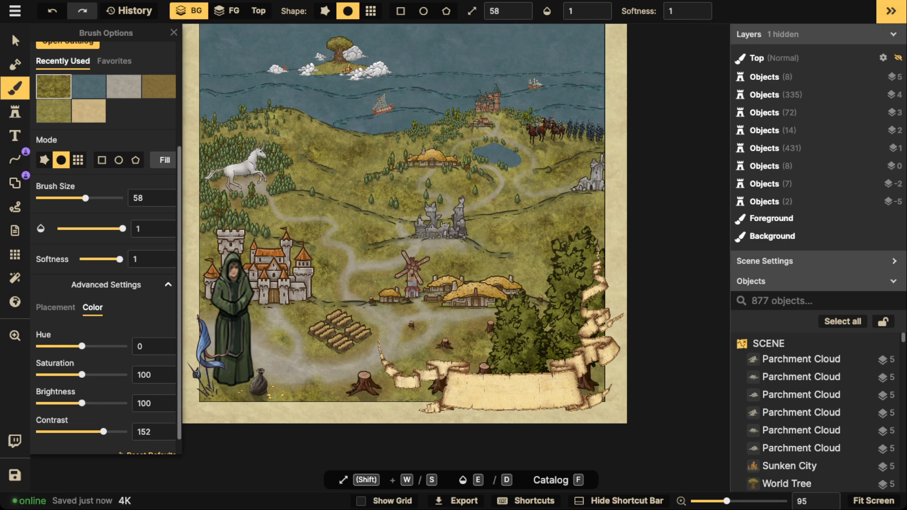
Step: Paint the light sand texture at 0.49 opacity around the crop fields
{"action": "scroll", "coordinate": [420, 262], "scroll_direction": "up", "scroll_amount": 2}
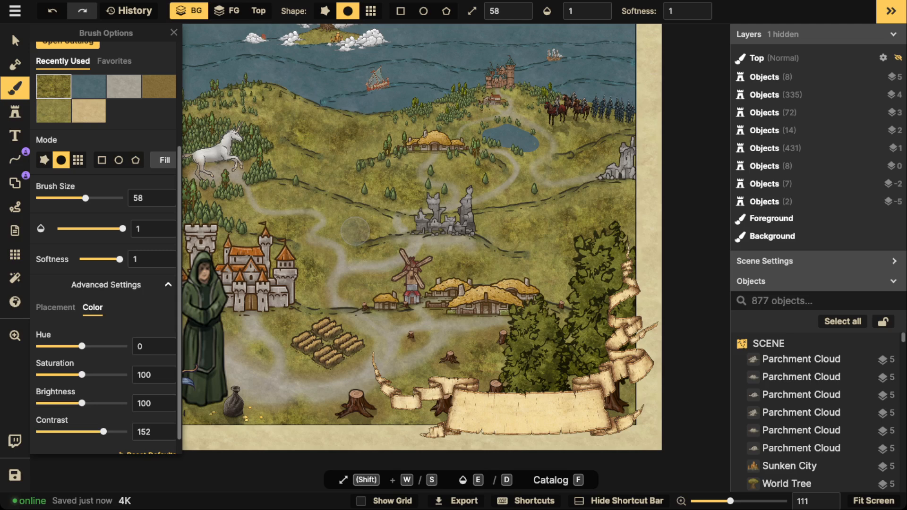
{"action": "left_click", "coordinate": [88, 111]}
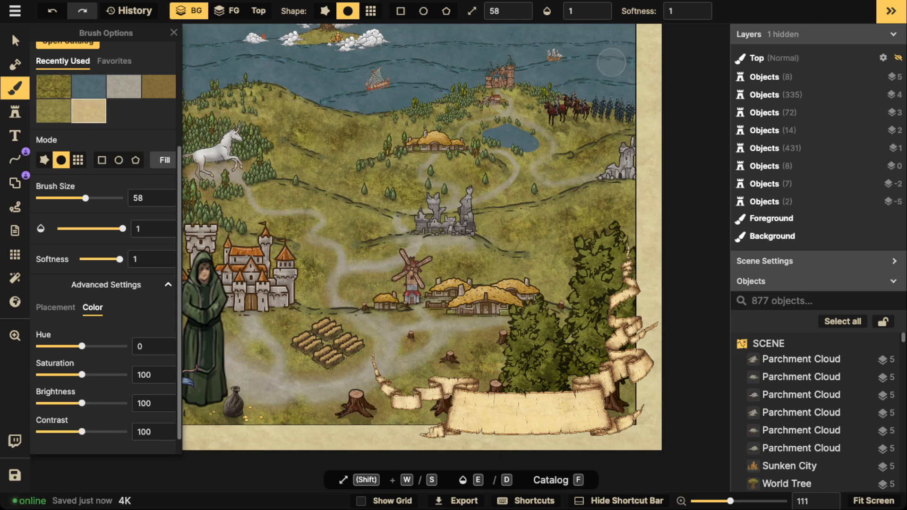
{"action": "left_click", "coordinate": [585, 11]}
{"action": "type", "text": "0.49"}
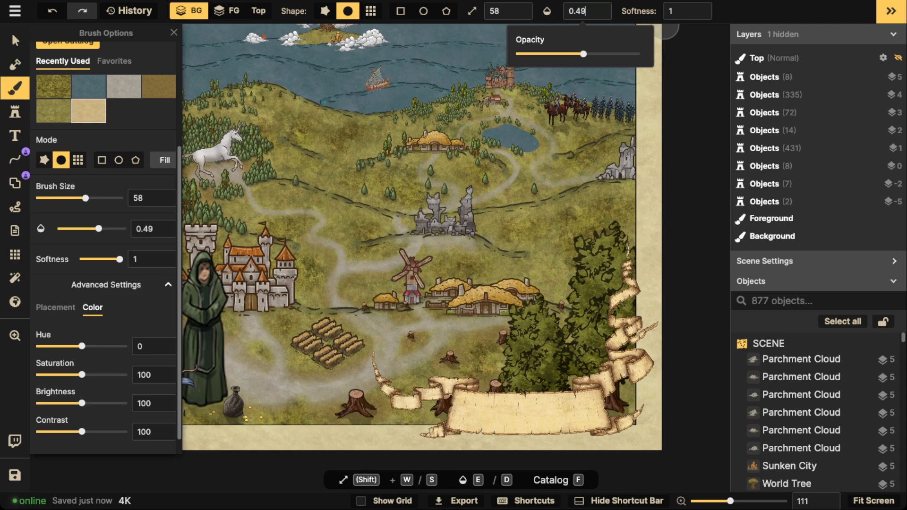
{"action": "key", "text": "Return"}
{"action": "mouse_move", "coordinate": [290, 326]}
{"action": "left_mouse_down"}
{"action": "mouse_move", "coordinate": [312, 358]}
{"action": "mouse_move", "coordinate": [350, 347]}
{"action": "mouse_move", "coordinate": [332, 323]}
{"action": "mouse_move", "coordinate": [298, 322]}
{"action": "mouse_move", "coordinate": [354, 352]}
{"action": "mouse_move", "coordinate": [347, 330]}
{"action": "mouse_move", "coordinate": [321, 329]}
{"action": "mouse_move", "coordinate": [308, 360]}
{"action": "left_mouse_up"}
{"action": "scroll", "coordinate": [314, 290], "scroll_direction": "down", "scroll_amount": 3}
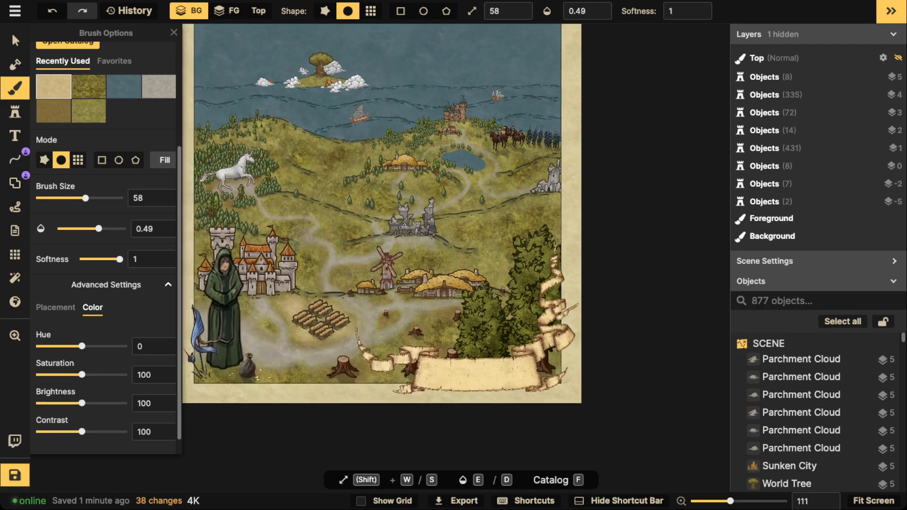
Step: Set the brush size to 38 and paint light sand in front of the northern thatched hall and around the ruined castle
{"action": "scroll", "coordinate": [467, 189], "scroll_direction": "up", "scroll_amount": 7}
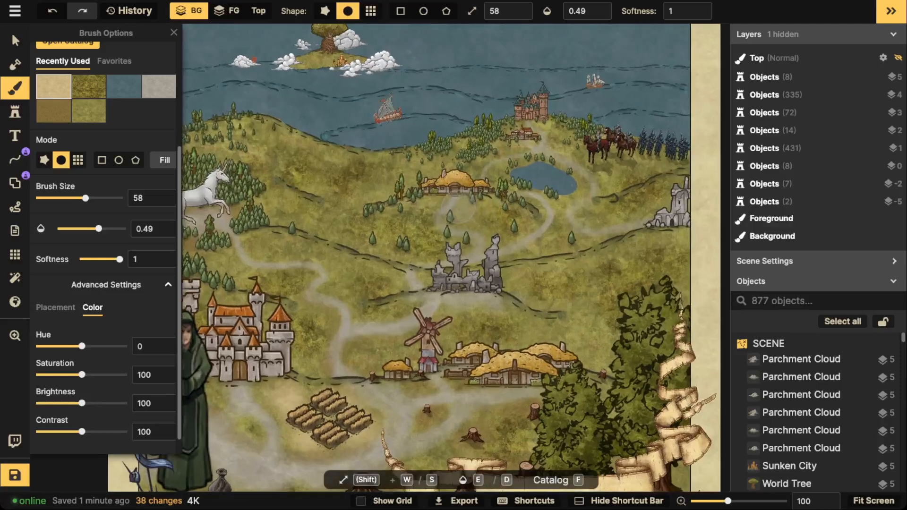
{"action": "key", "text": "s"}
{"action": "key", "text": "s"}
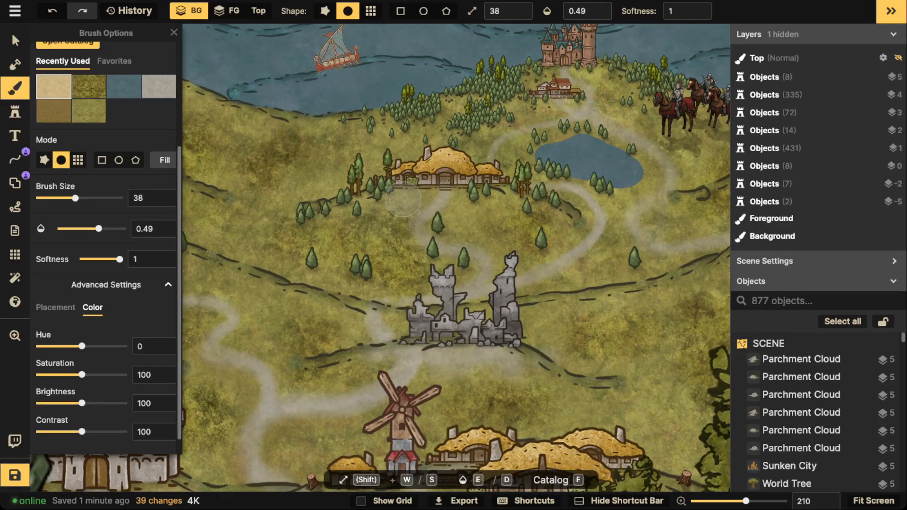
{"action": "left_click_drag", "start_coordinate": [403, 199], "coordinate": [494, 217]}
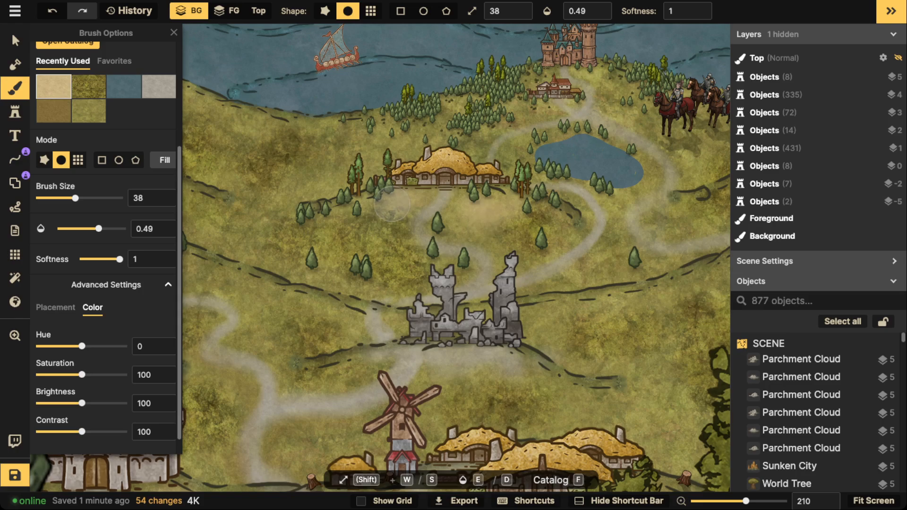
{"action": "mouse_move", "coordinate": [393, 204]}
{"action": "left_mouse_down"}
{"action": "mouse_move", "coordinate": [382, 216]}
{"action": "mouse_move", "coordinate": [339, 211]}
{"action": "mouse_move", "coordinate": [406, 258]}
{"action": "mouse_move", "coordinate": [412, 398]}
{"action": "left_mouse_up"}
Step: Select the large cloud beside the tree island and switch to stamping clouds over the northwestern sea
{"action": "scroll", "coordinate": [333, 208], "scroll_direction": "down", "scroll_amount": 5}
{"action": "key", "text": "space"}
{"action": "left_click", "coordinate": [15, 112]}
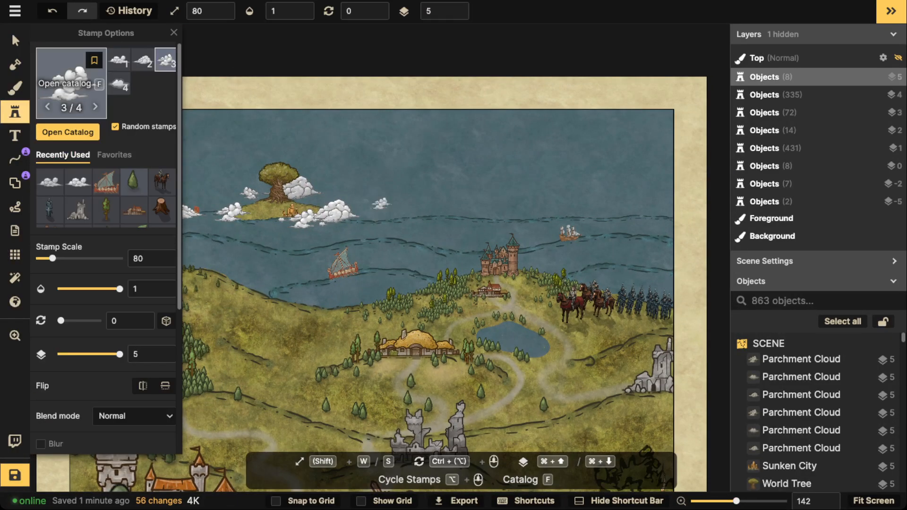
{"action": "left_click", "coordinate": [15, 41]}
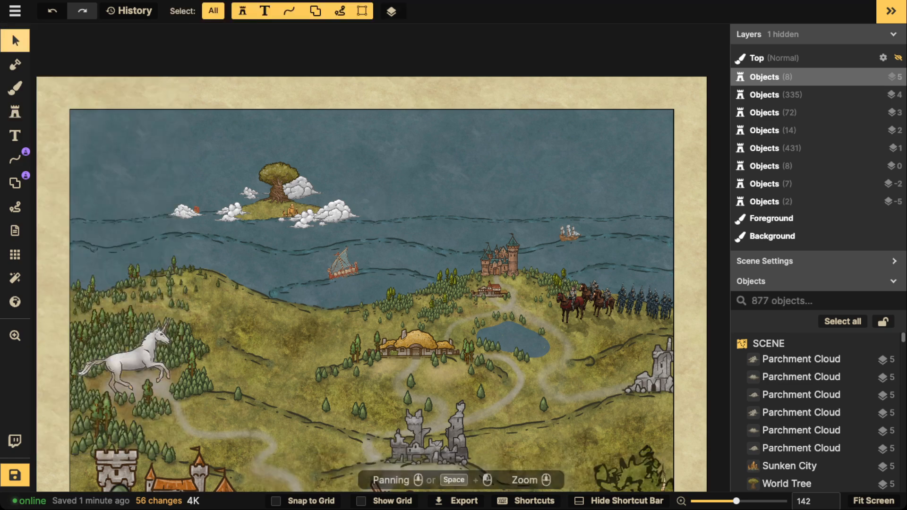
{"action": "left_click", "coordinate": [333, 211]}
{"action": "left_click", "coordinate": [16, 112]}
{"action": "key", "text": "space"}
{"action": "left_click_drag", "start_coordinate": [288, 163], "coordinate": [485, 166]}
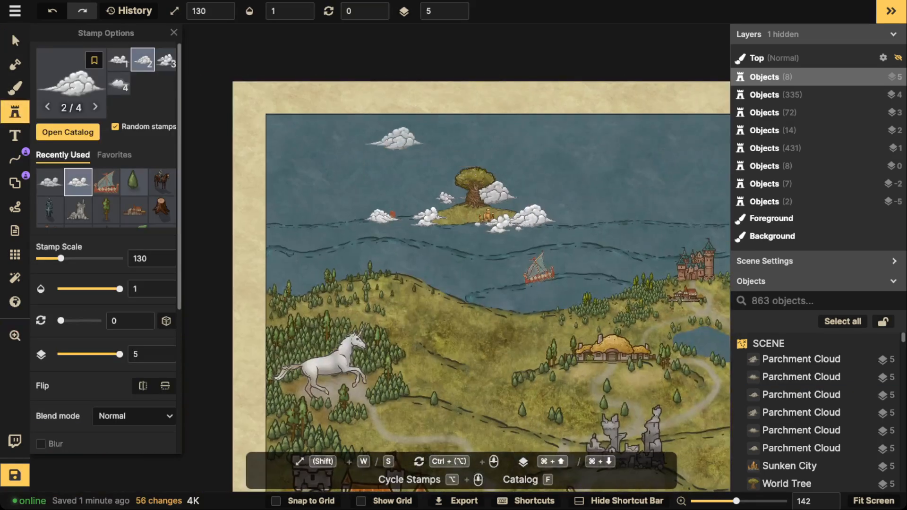
Step: Configure the cloud stamp with scale 330, rotation 180 and layer 1
{"action": "scroll", "coordinate": [396, 127], "scroll_direction": "up", "scroll_amount": 1}
{"action": "key", "text": "w"}
{"action": "key", "text": "w"}
{"action": "key", "text": "w"}
{"action": "key", "text": "w"}
{"action": "key", "text": "w"}
{"action": "key", "text": "w"}
{"action": "key", "text": "w"}
{"action": "key", "text": "w"}
{"action": "key", "text": "w"}
{"action": "key", "text": "w"}
{"action": "key", "text": "w"}
{"action": "key", "text": "w"}
{"action": "key", "text": "w"}
{"action": "key", "text": "w"}
{"action": "key", "text": "w"}
{"action": "key", "text": "w"}
{"action": "key", "text": "w"}
{"action": "key", "text": "w"}
{"action": "key", "text": "w"}
{"action": "key", "text": "w"}
{"action": "scroll", "coordinate": [401, 132], "scroll_direction": "up", "scroll_amount": 12}
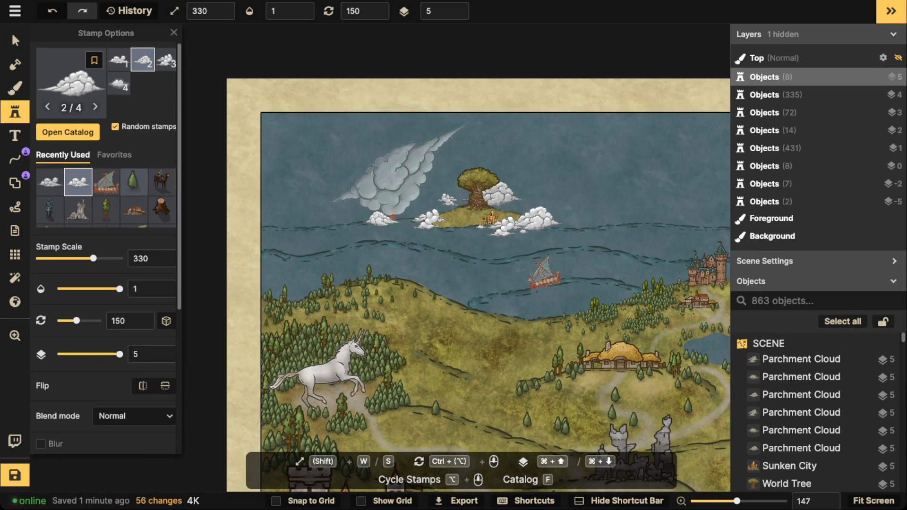
{"action": "key", "text": "super+Down"}
{"action": "key", "text": "super+Down"}
{"action": "key", "text": "super+Down"}
{"action": "key", "text": "super+Down"}
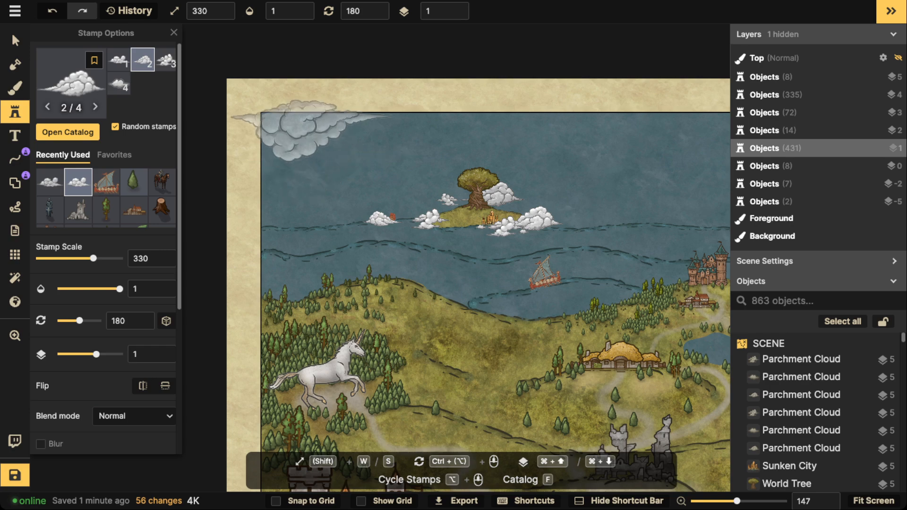
Step: Stamp inverted clouds along the map's northern edge from the northwest corner eastward
{"action": "left_click", "coordinate": [306, 128]}
{"action": "left_click", "coordinate": [372, 115]}
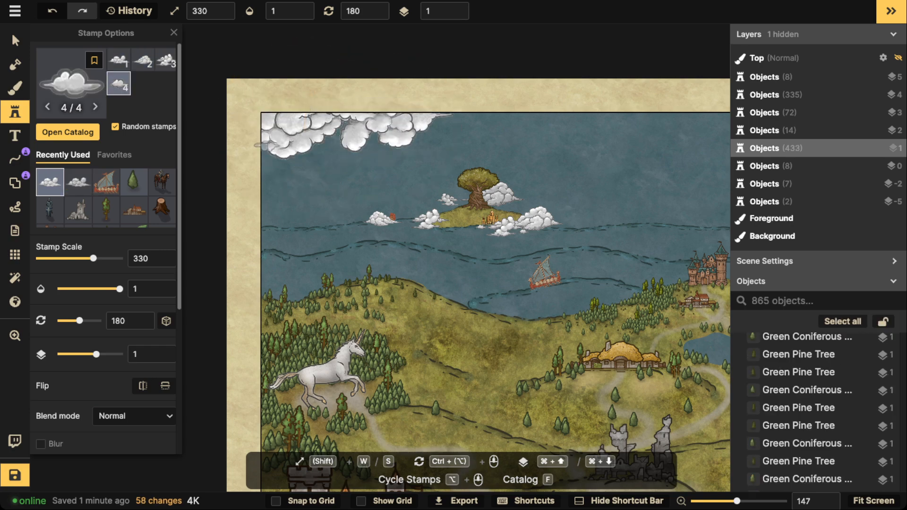
{"action": "left_click", "coordinate": [494, 128]}
{"action": "left_click", "coordinate": [571, 124]}
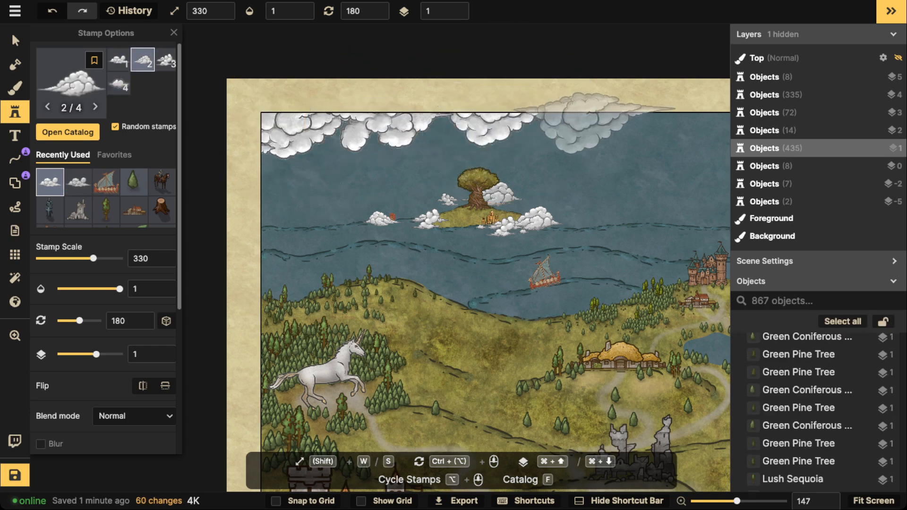
{"action": "left_click_drag", "start_coordinate": [606, 124], "coordinate": [457, 123]}
{"action": "left_click", "coordinate": [607, 127]}
{"action": "left_click_drag", "start_coordinate": [618, 126], "coordinate": [474, 124]}
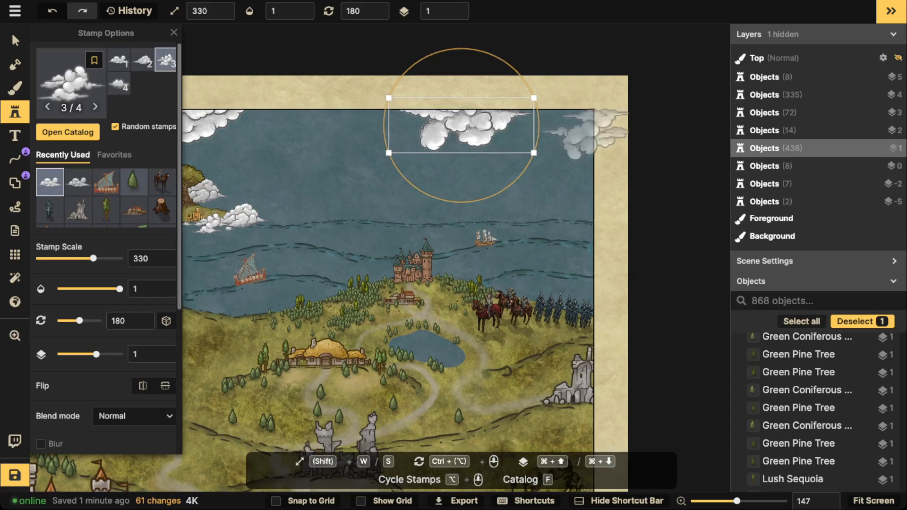
Step: Stamp inverted clouds over the northeast corner and westward along the northern edge
{"action": "left_click", "coordinate": [461, 125]}
{"action": "left_click", "coordinate": [565, 131]}
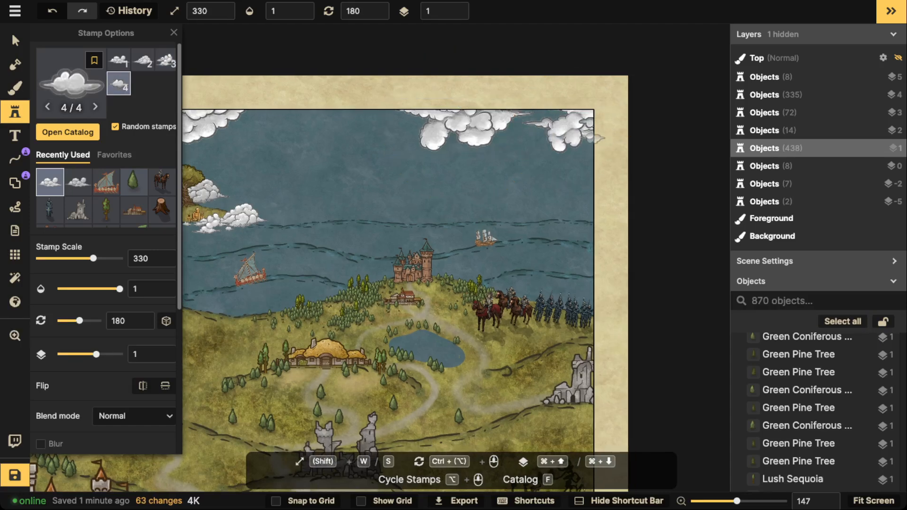
{"action": "left_click", "coordinate": [598, 148]}
{"action": "left_click", "coordinate": [549, 113]}
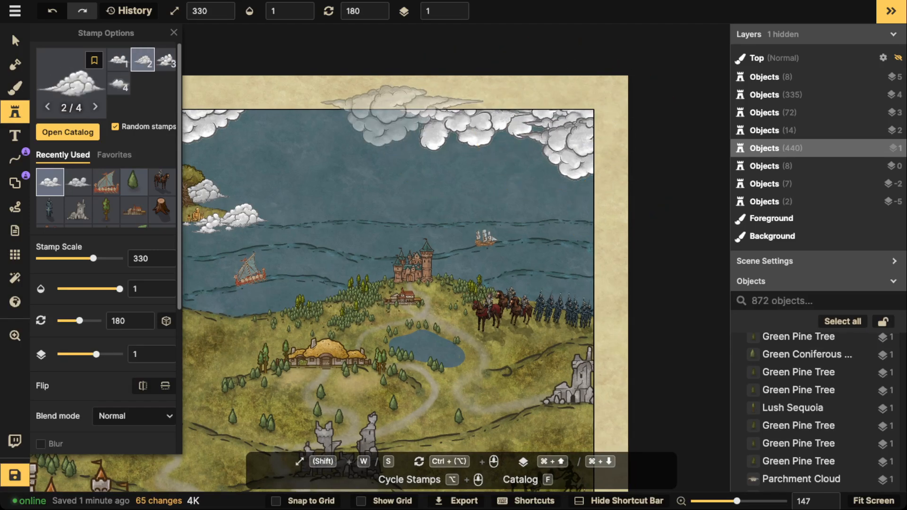
{"action": "left_click", "coordinate": [373, 105]}
Step: Stamp another cloud, rotate it to 180 and move it onto the western border just below the northwest corner
{"action": "key", "text": "space"}
{"action": "left_click_drag", "start_coordinate": [287, 188], "coordinate": [563, 182]}
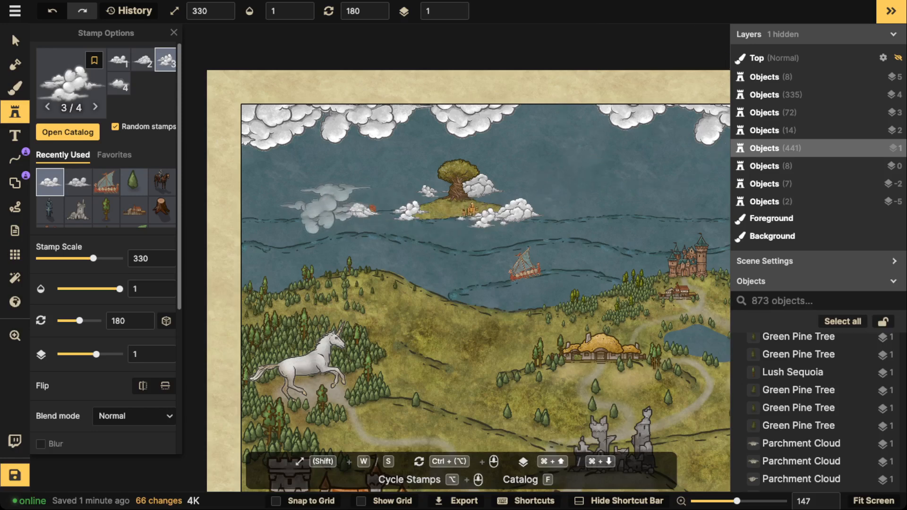
{"action": "scroll", "coordinate": [309, 187], "scroll_direction": "down", "scroll_amount": 12}
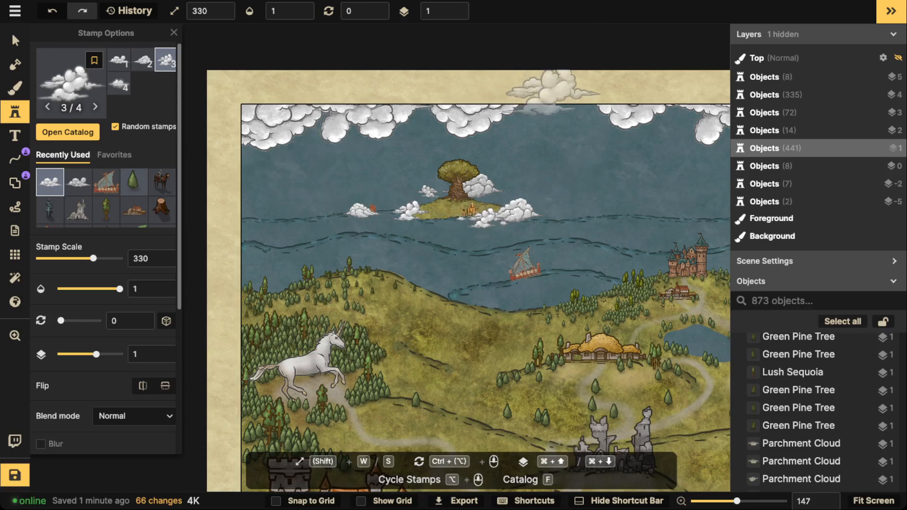
{"action": "left_click", "coordinate": [552, 90]}
{"action": "left_click", "coordinate": [15, 40]}
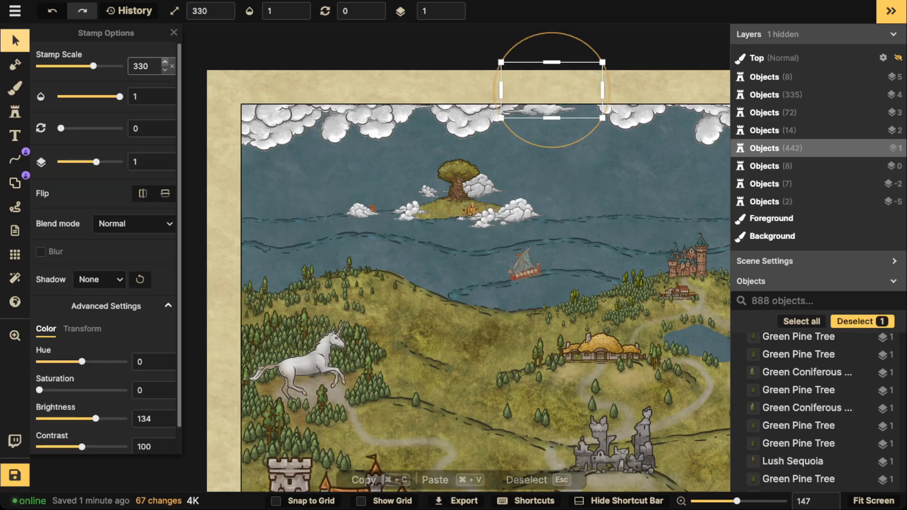
{"action": "left_click_drag", "start_coordinate": [548, 111], "coordinate": [563, 177]}
{"action": "scroll", "coordinate": [564, 182], "scroll_direction": "up", "scroll_amount": 6}
{"action": "scroll", "coordinate": [556, 210], "scroll_direction": "up", "scroll_amount": 7}
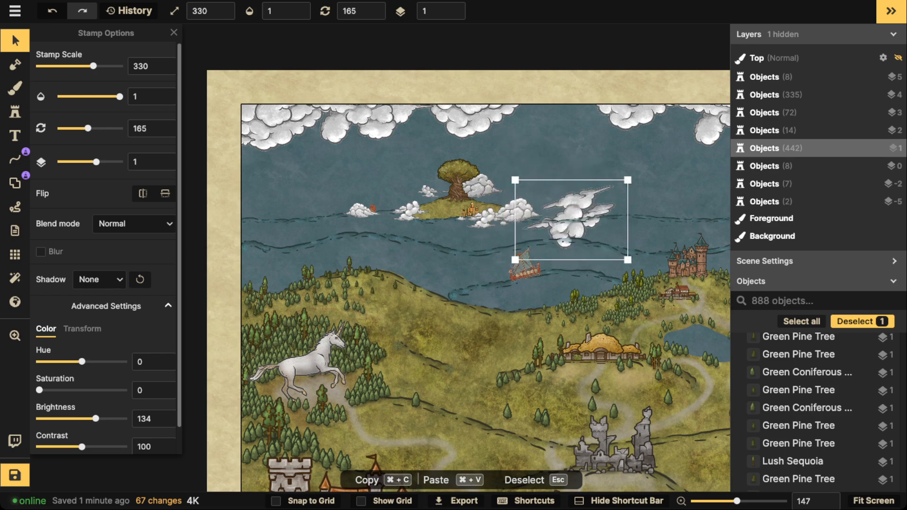
{"action": "scroll", "coordinate": [557, 210], "scroll_direction": "down", "scroll_amount": 1}
{"action": "left_click_drag", "start_coordinate": [557, 212], "coordinate": [247, 154]}
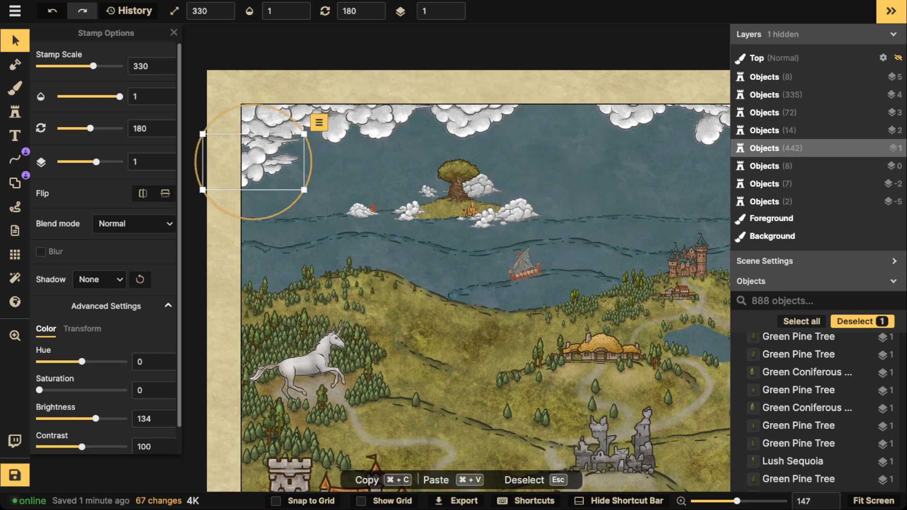
{"action": "key", "text": "Escape"}
Step: Stamp inverted clouds in the gap midway along the northern edge and on the eastern border below the northeast corner
{"action": "left_click", "coordinate": [15, 113]}
{"action": "left_click_drag", "start_coordinate": [506, 173], "coordinate": [359, 170]}
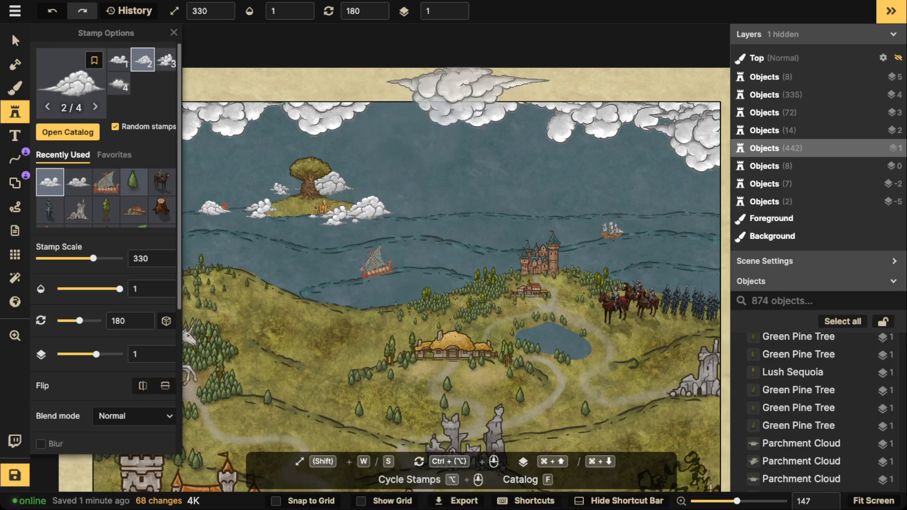
{"action": "left_click", "coordinate": [456, 93]}
{"action": "left_click_drag", "start_coordinate": [584, 133], "coordinate": [439, 127]}
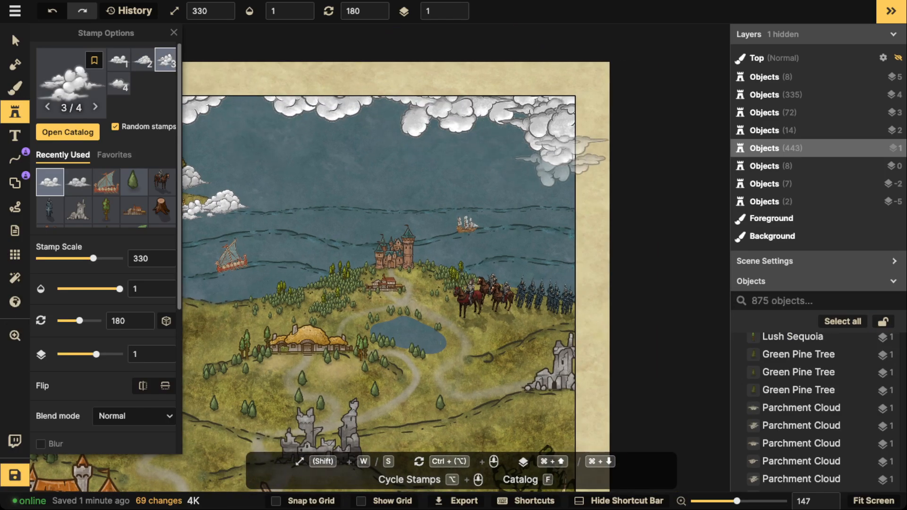
{"action": "left_click", "coordinate": [561, 161]}
{"action": "scroll", "coordinate": [562, 159], "scroll_direction": "down", "scroll_amount": 3}
{"action": "left_click_drag", "start_coordinate": [564, 152], "coordinate": [714, 155]}
{"action": "scroll", "coordinate": [339, 119], "scroll_direction": "down", "scroll_amount": 4}
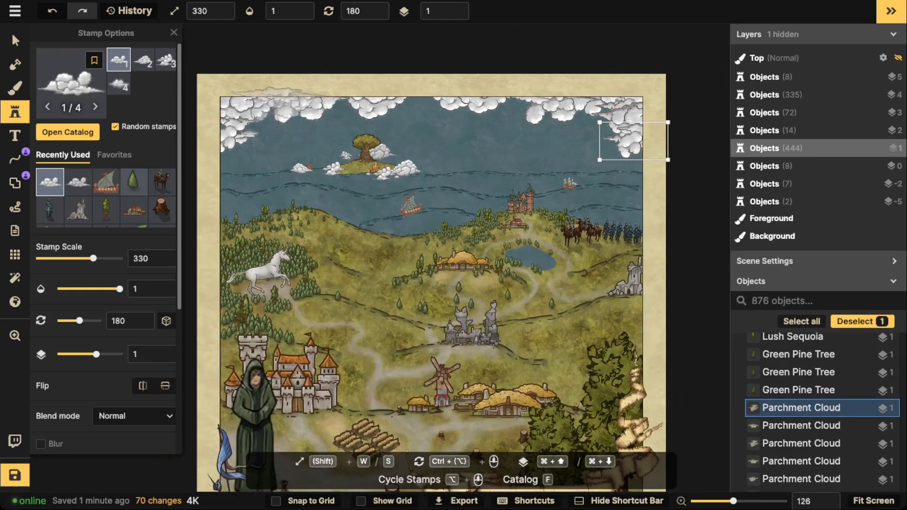
Step: Find the golden Sun stamp with the search SUN and place it at scale 250 among the clouds on the northern edge
{"action": "left_click", "coordinate": [71, 84]}
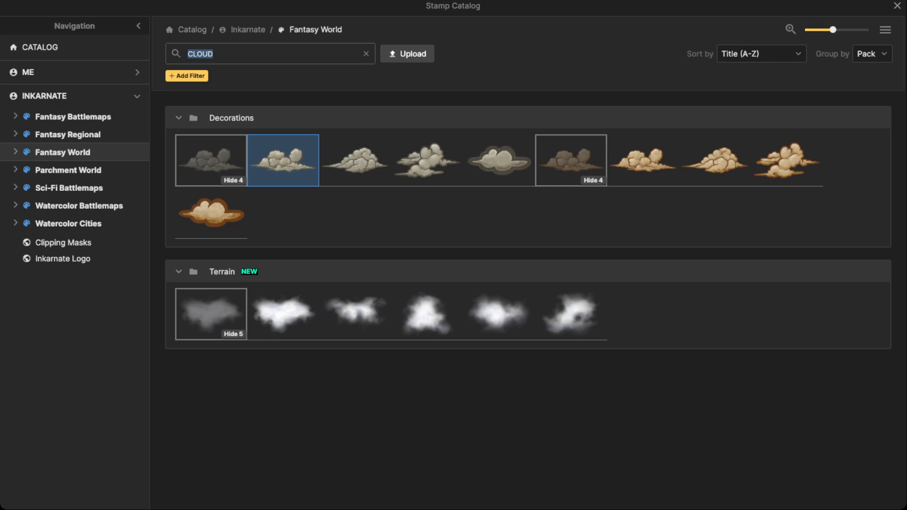
{"action": "type", "text": "SUN"}
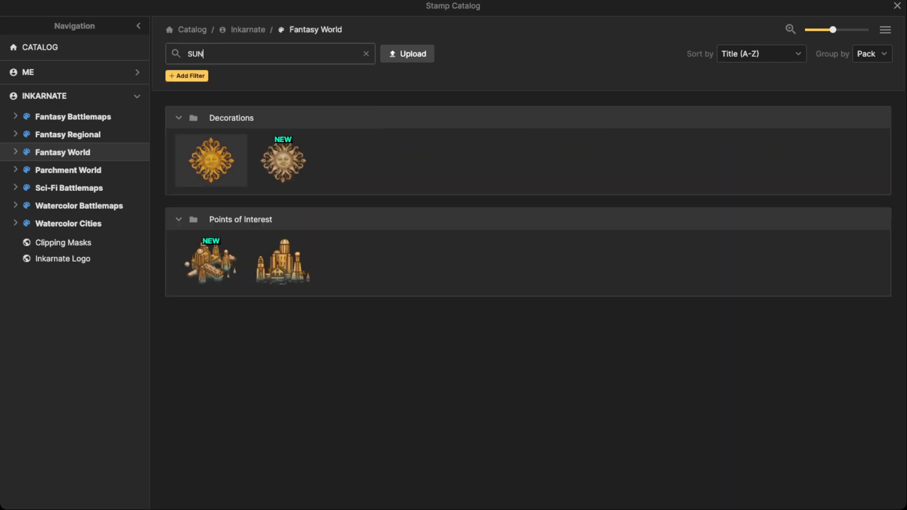
{"action": "left_click", "coordinate": [212, 160]}
{"action": "scroll", "coordinate": [496, 146], "scroll_direction": "up", "scroll_amount": 3}
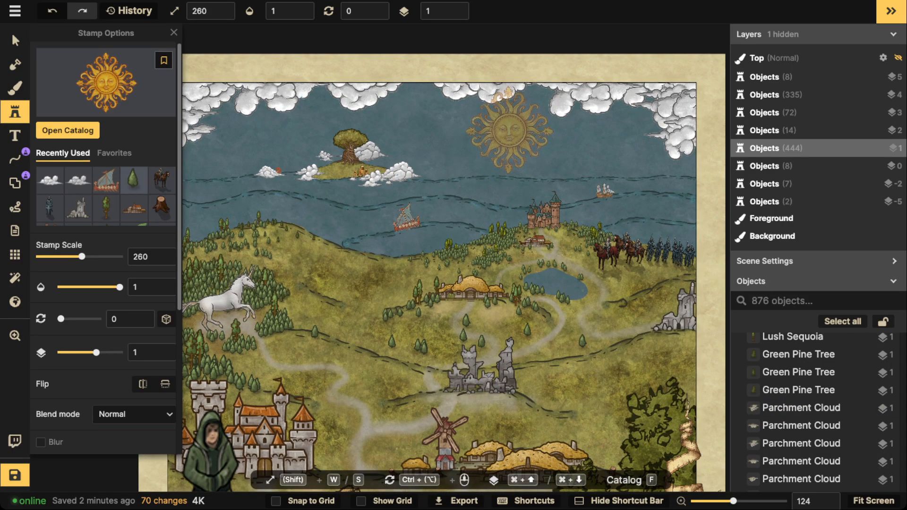
{"action": "key", "text": "s"}
{"action": "left_click", "coordinate": [499, 111]}
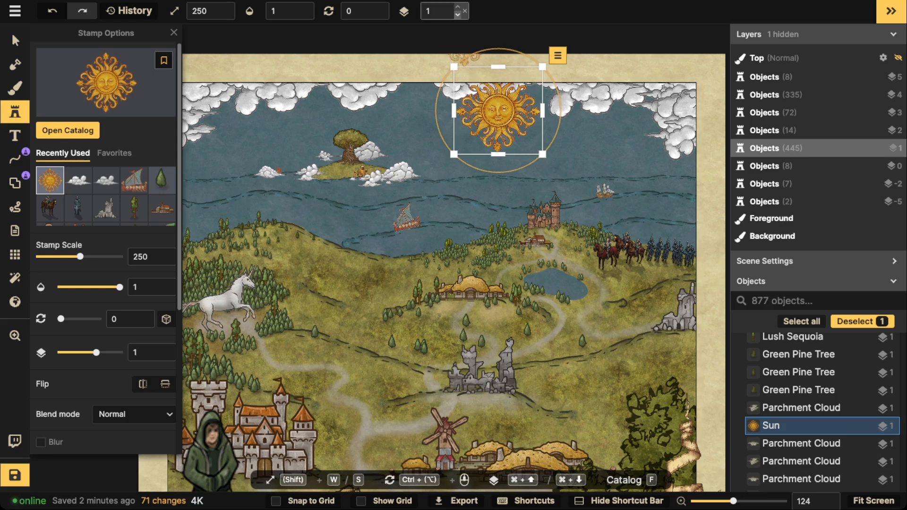
Step: Raise the sun to layer 5, rotate it to 7 and move it slightly east along the northern edge
{"action": "left_click", "coordinate": [457, 7]}
{"action": "left_click", "coordinate": [458, 8]}
{"action": "left_click", "coordinate": [457, 8]}
{"action": "left_click", "coordinate": [457, 7]}
{"action": "scroll", "coordinate": [499, 111], "scroll_direction": "up", "scroll_amount": 1}
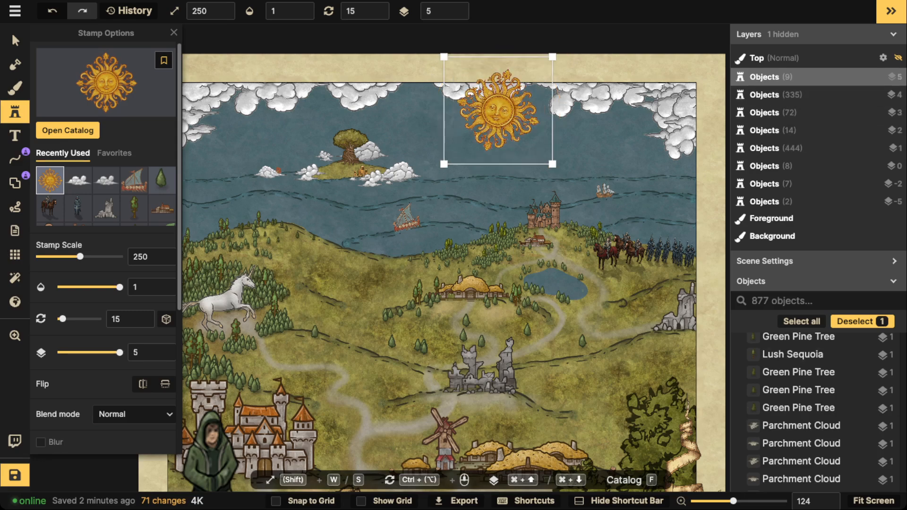
{"action": "left_click_drag", "start_coordinate": [503, 108], "coordinate": [533, 105]}
{"action": "scroll", "coordinate": [531, 109], "scroll_direction": "down", "scroll_amount": 1}
{"action": "left_click_drag", "start_coordinate": [590, 107], "coordinate": [590, 114]}
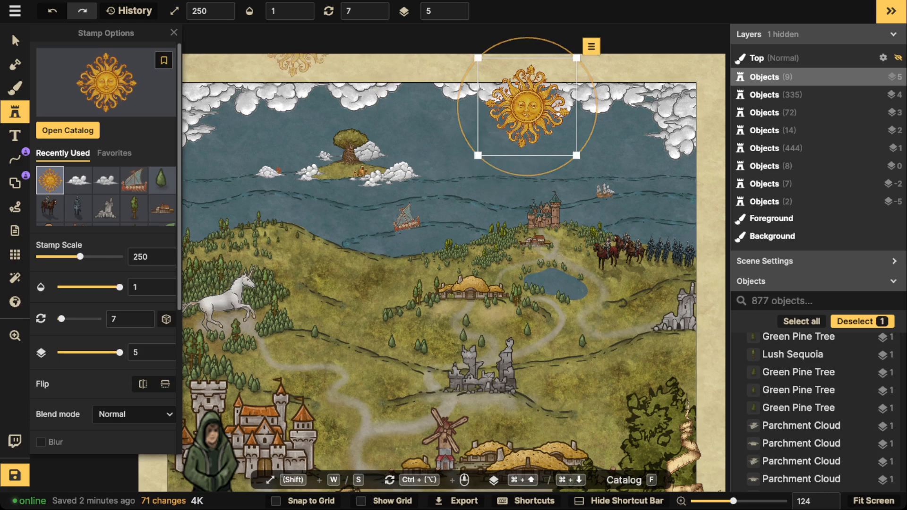
Step: Move the cloud west of the sun further west and shift the sun a little further east
{"action": "left_click", "coordinate": [381, 208]}
{"action": "left_click", "coordinate": [15, 40]}
{"action": "left_click_drag", "start_coordinate": [462, 89], "coordinate": [416, 89]}
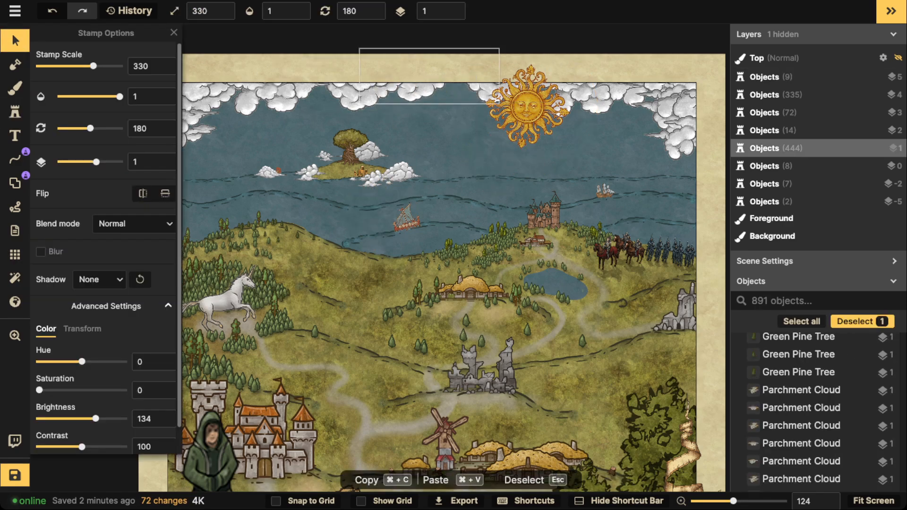
{"action": "key", "text": "Escape"}
{"action": "left_click_drag", "start_coordinate": [528, 106], "coordinate": [549, 107]}
{"action": "key", "text": "Escape"}
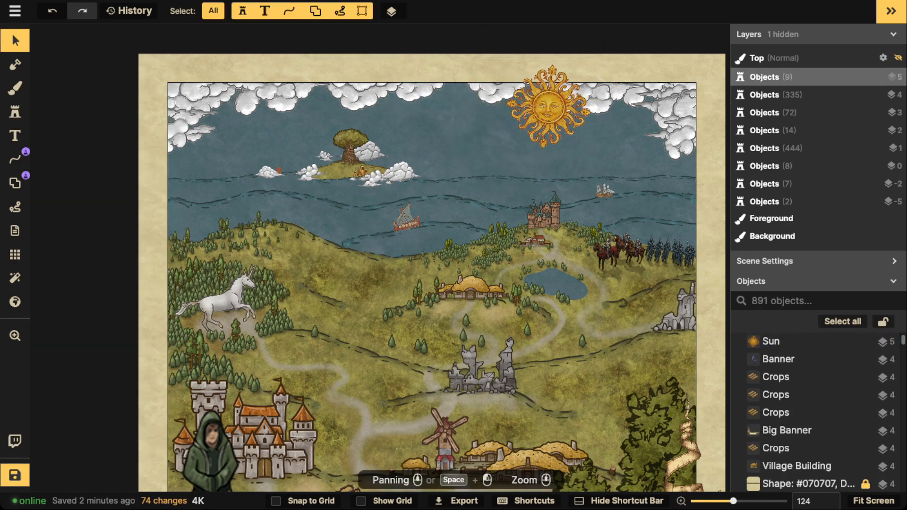
Step: Spread the clouds on both sides away from the sun and reposition the sun in the gap between them
{"action": "left_click_drag", "start_coordinate": [494, 93], "coordinate": [464, 93]}
{"action": "key", "text": "Escape"}
{"action": "left_click_drag", "start_coordinate": [606, 100], "coordinate": [653, 99]}
{"action": "key", "text": "Escape"}
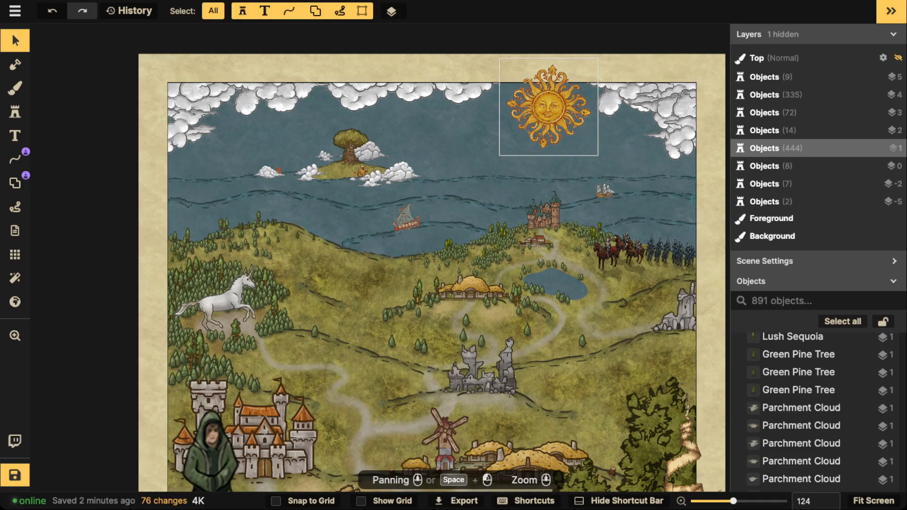
{"action": "left_click_drag", "start_coordinate": [549, 107], "coordinate": [541, 98]}
{"action": "key", "text": "Escape"}
{"action": "scroll", "coordinate": [395, 66], "scroll_direction": "down", "scroll_amount": 5}
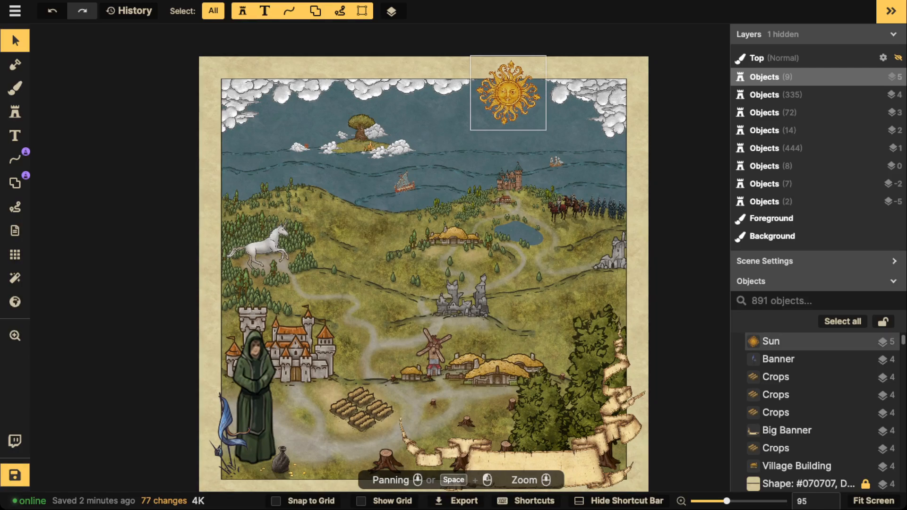
{"action": "left_click_drag", "start_coordinate": [508, 93], "coordinate": [506, 96]}
Step: Outline three empty grass areas around the central ruins with white freehand lines of size 500, deleting each outline
{"action": "scroll", "coordinate": [392, 467], "scroll_direction": "up", "scroll_amount": 10}
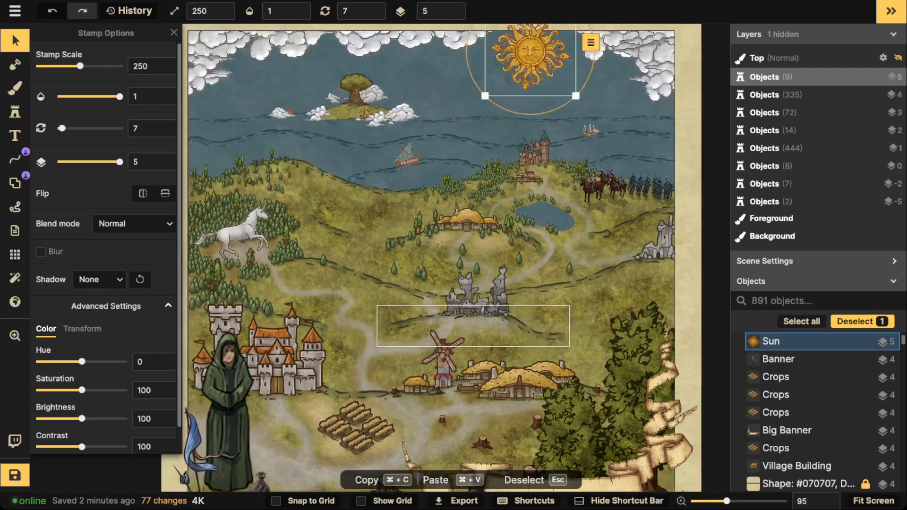
{"action": "scroll", "coordinate": [392, 468], "scroll_direction": "down", "scroll_amount": 8}
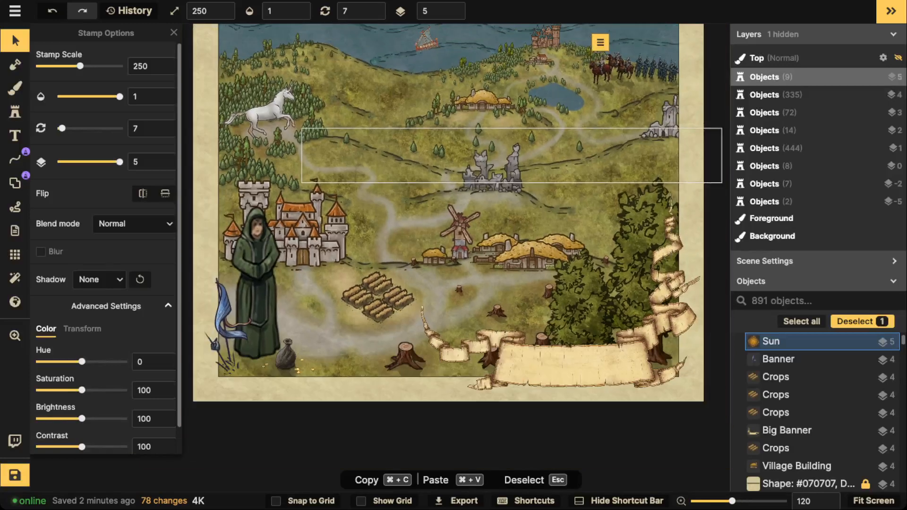
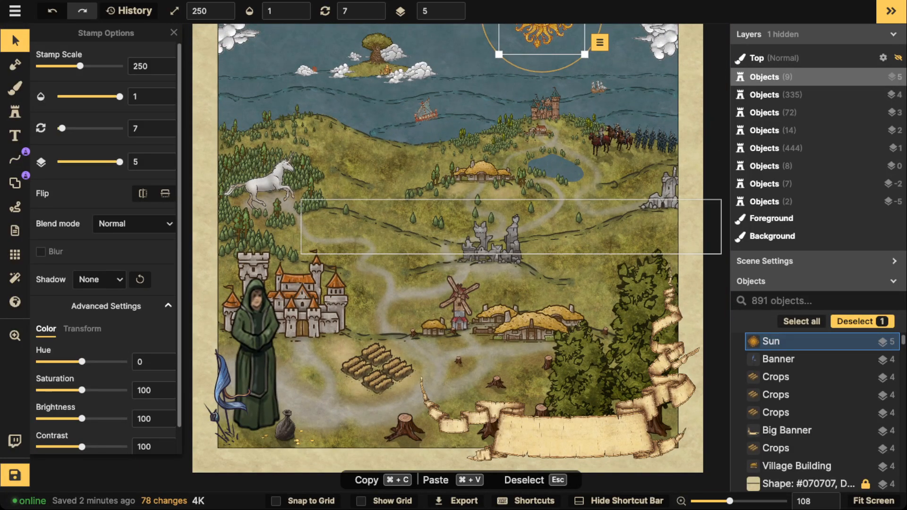
{"action": "scroll", "coordinate": [385, 167], "scroll_direction": "up", "scroll_amount": 3}
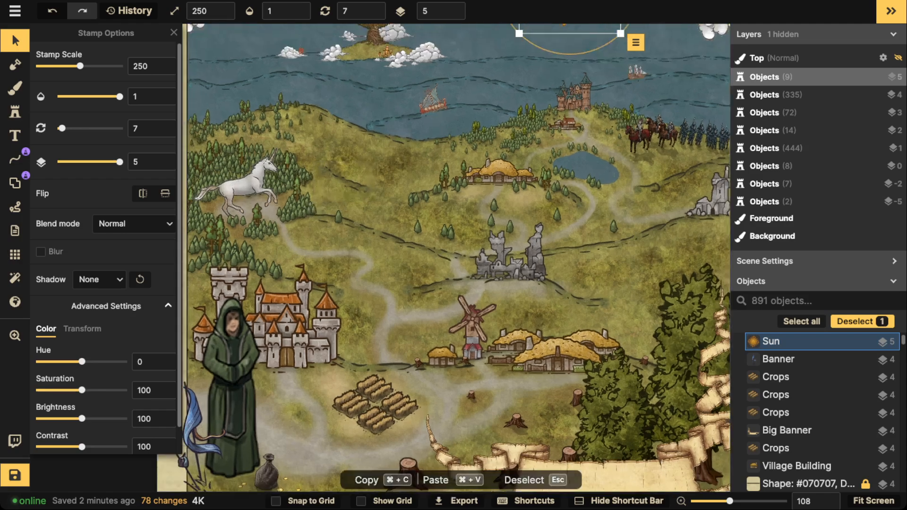
{"action": "left_click", "coordinate": [15, 160]}
{"action": "left_click", "coordinate": [70, 209]}
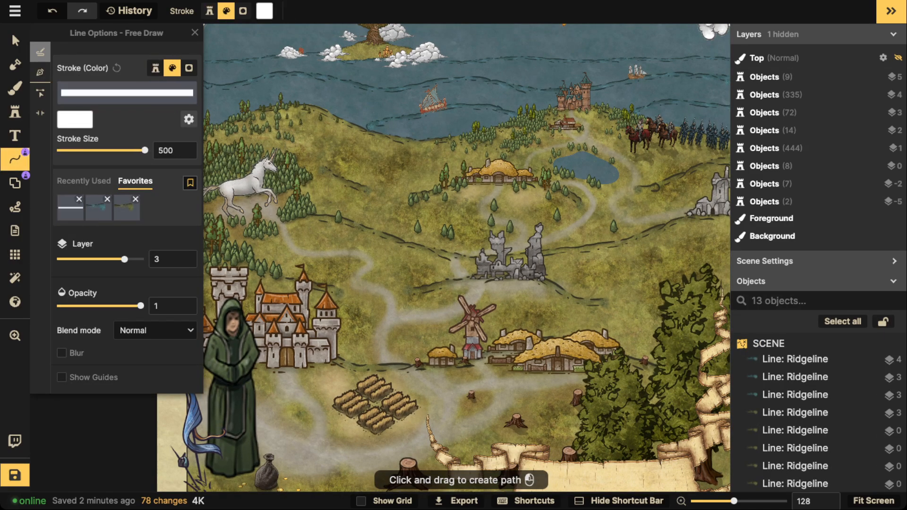
{"action": "mouse_move", "coordinate": [371, 142]}
{"action": "left_mouse_down"}
{"action": "mouse_move", "coordinate": [324, 203]}
{"action": "mouse_move", "coordinate": [414, 150]}
{"action": "mouse_move", "coordinate": [354, 142]}
{"action": "left_mouse_up"}
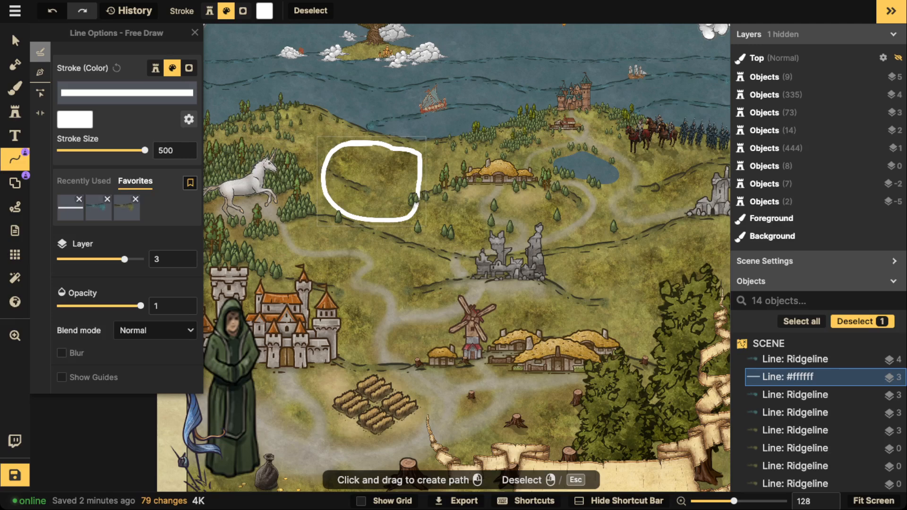
{"action": "key", "text": "Delete"}
{"action": "mouse_move", "coordinate": [550, 285]}
{"action": "left_mouse_down"}
{"action": "mouse_move", "coordinate": [496, 300]}
{"action": "mouse_move", "coordinate": [612, 322]}
{"action": "mouse_move", "coordinate": [533, 297]}
{"action": "left_mouse_up"}
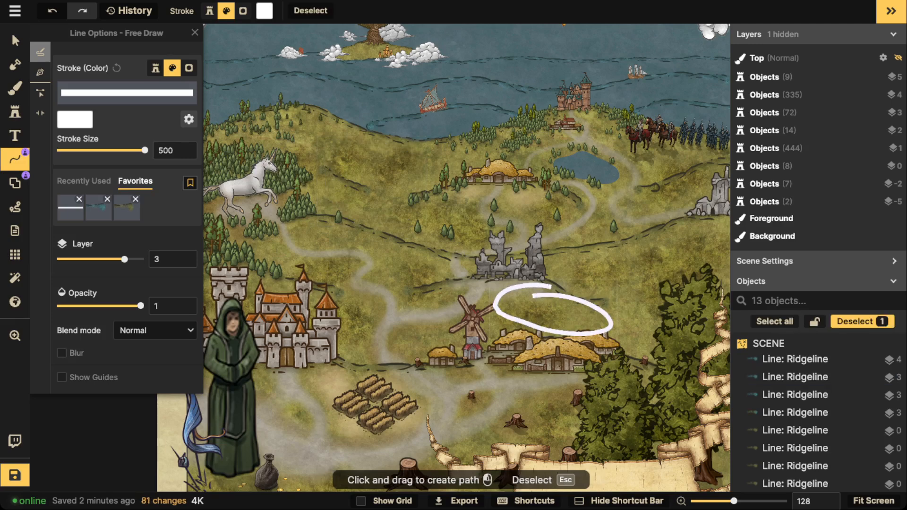
{"action": "key", "text": "Delete"}
{"action": "mouse_move", "coordinate": [628, 234]}
{"action": "left_mouse_down"}
{"action": "mouse_move", "coordinate": [573, 302]}
{"action": "mouse_move", "coordinate": [730, 253]}
{"action": "mouse_move", "coordinate": [616, 242]}
{"action": "left_mouse_up"}
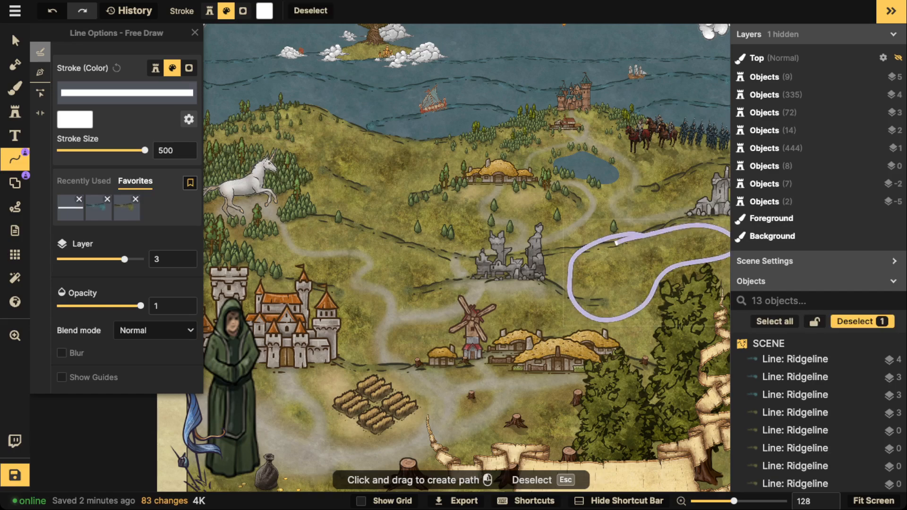
{"action": "key", "text": "Delete"}
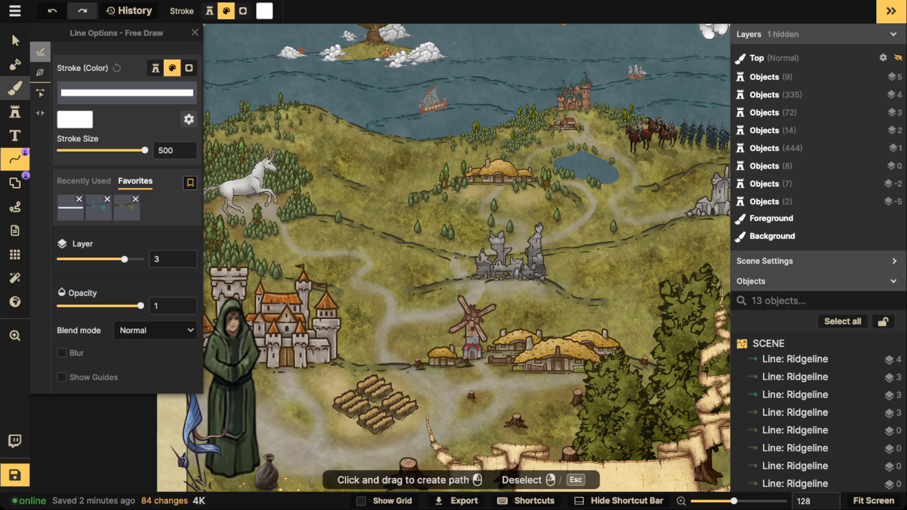
{"action": "left_click", "coordinate": [15, 87]}
{"action": "left_click", "coordinate": [99, 147]}
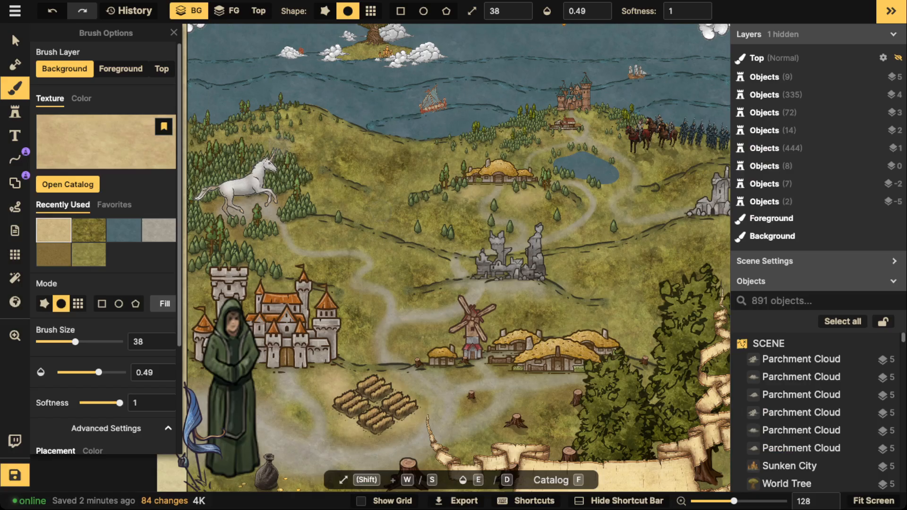
{"action": "left_click", "coordinate": [625, 156]}
{"action": "left_click", "coordinate": [15, 40]}
Step: Stamp random Green Bush variants at scale 190 on layer 4 in the grass and beside the path northwest of the ruined castle
{"action": "scroll", "coordinate": [284, 141], "scroll_direction": "up", "scroll_amount": 4}
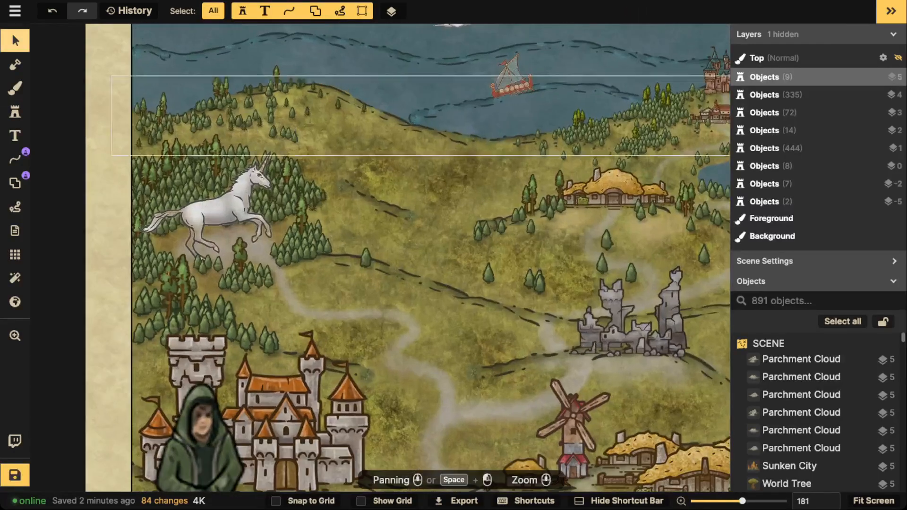
{"action": "scroll", "coordinate": [292, 198], "scroll_direction": "up", "scroll_amount": 4}
{"action": "left_click_drag", "start_coordinate": [573, 245], "coordinate": [243, 257]}
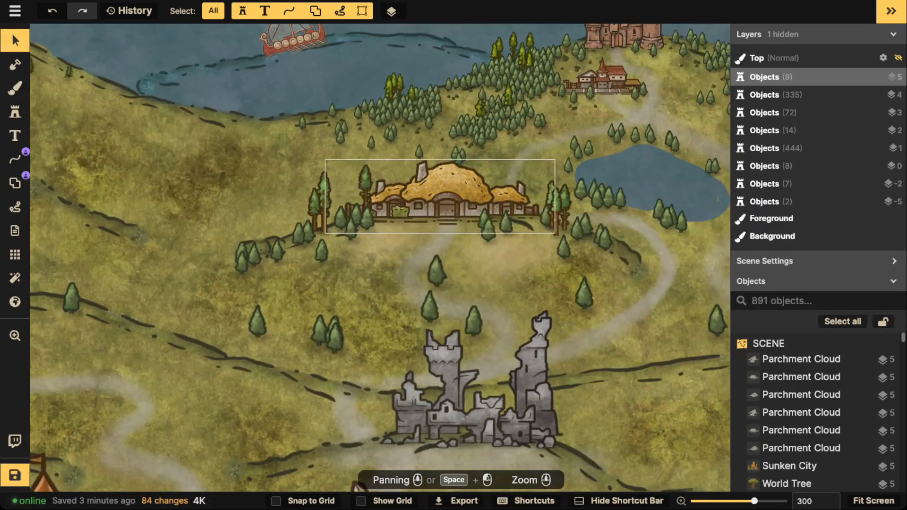
{"action": "left_click", "coordinate": [441, 140]}
{"action": "left_click", "coordinate": [15, 111]}
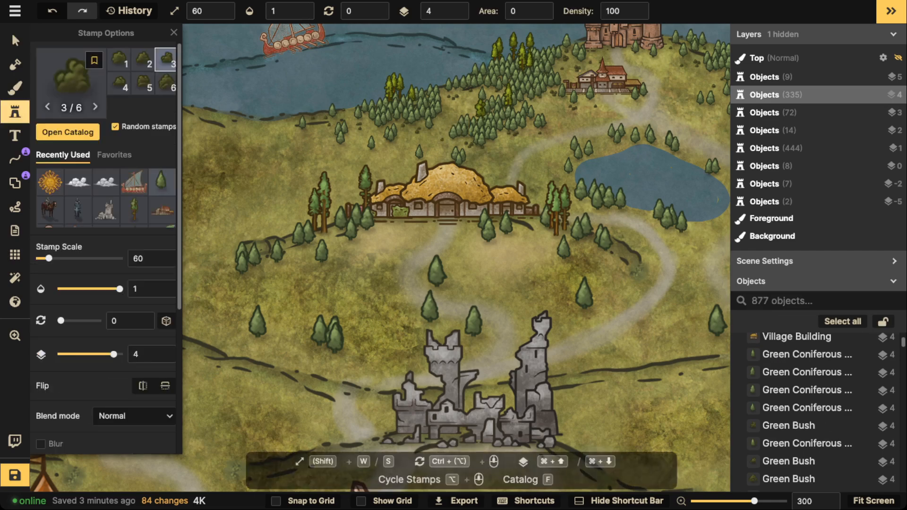
{"action": "scroll", "coordinate": [264, 276], "scroll_direction": "down", "scroll_amount": 3}
{"action": "scroll", "coordinate": [453, 283], "scroll_direction": "down", "scroll_amount": 1}
{"action": "left_click_drag", "start_coordinate": [453, 326], "coordinate": [455, 215]}
{"action": "scroll", "coordinate": [455, 215], "scroll_direction": "up", "scroll_amount": 1}
{"action": "key", "text": "w"}
{"action": "key", "text": "w"}
{"action": "key", "text": "w"}
{"action": "key", "text": "w"}
{"action": "key", "text": "w"}
{"action": "key", "text": "w"}
{"action": "key", "text": "w"}
{"action": "key", "text": "w"}
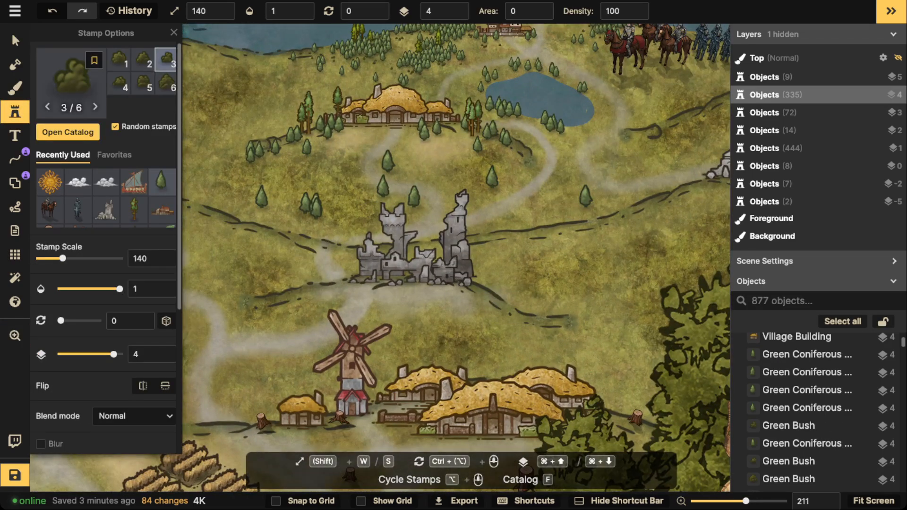
{"action": "scroll", "coordinate": [296, 156], "scroll_direction": "up", "scroll_amount": 4}
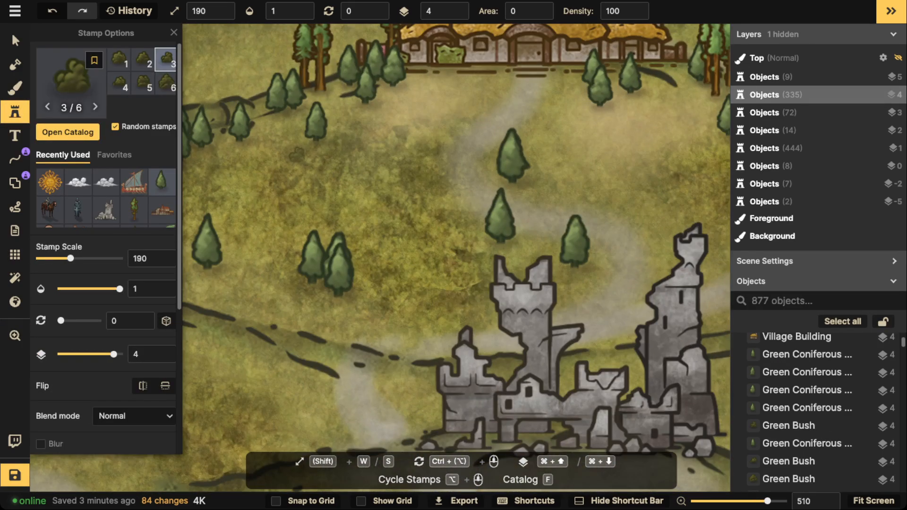
{"action": "left_click", "coordinate": [279, 153]}
{"action": "left_click", "coordinate": [291, 151]}
{"action": "left_click", "coordinate": [286, 160]}
{"action": "left_click", "coordinate": [365, 161]}
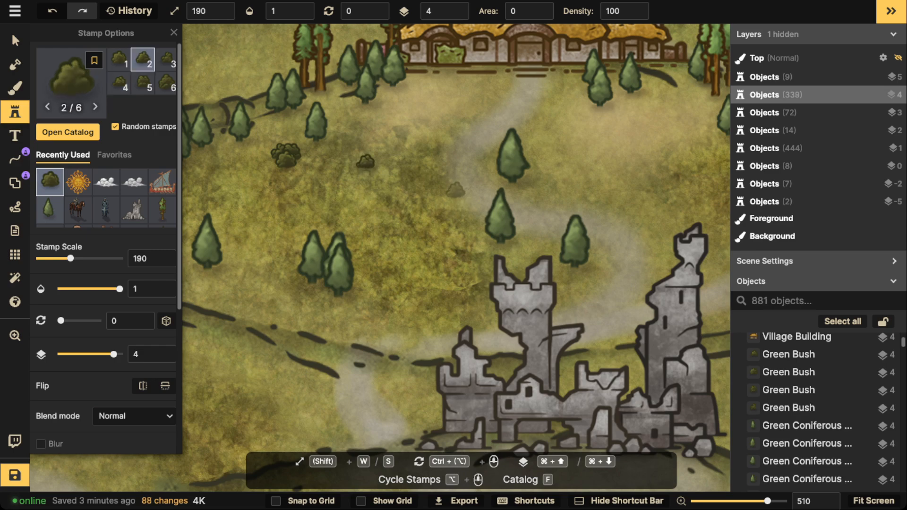
{"action": "left_click", "coordinate": [455, 191]}
{"action": "left_click", "coordinate": [466, 200]}
Step: Stamp Green Bushes on both sides of the path in front of the thatched longhouse north of the ruins
{"action": "left_click", "coordinate": [496, 69]}
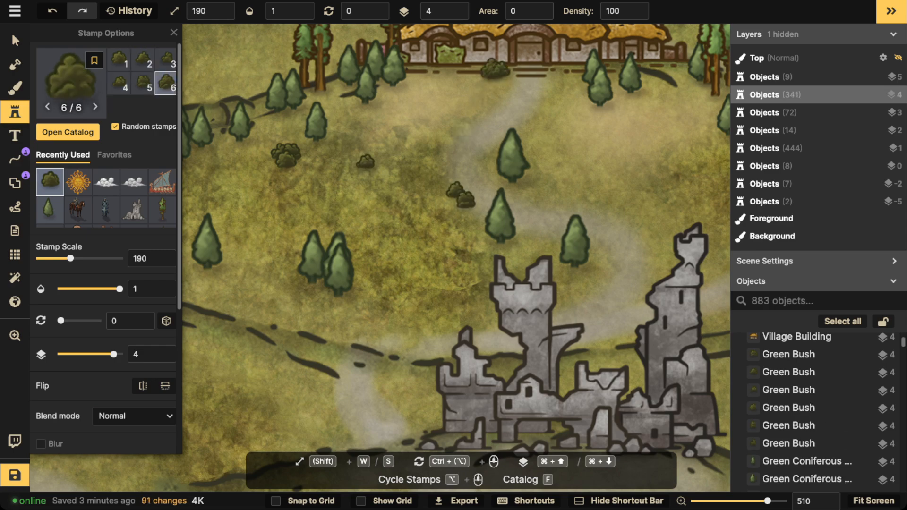
{"action": "left_click", "coordinate": [501, 71]}
{"action": "left_click", "coordinate": [499, 78]}
{"action": "left_click", "coordinate": [564, 75]}
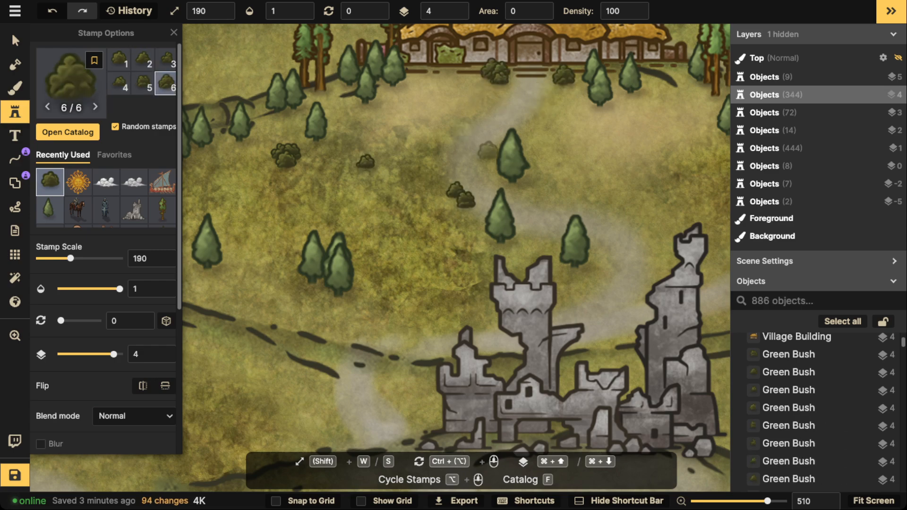
Step: Set the Green Bush scale to 180 and stamp a pair beside the path between the two ruined towers
{"action": "key", "text": "space"}
{"action": "left_click_drag", "start_coordinate": [494, 163], "coordinate": [417, 50]}
{"action": "key", "text": "s"}
{"action": "key", "text": "s"}
{"action": "key", "text": "s"}
{"action": "key", "text": "s"}
{"action": "key", "text": "w"}
{"action": "key", "text": "w"}
{"action": "key", "text": "w"}
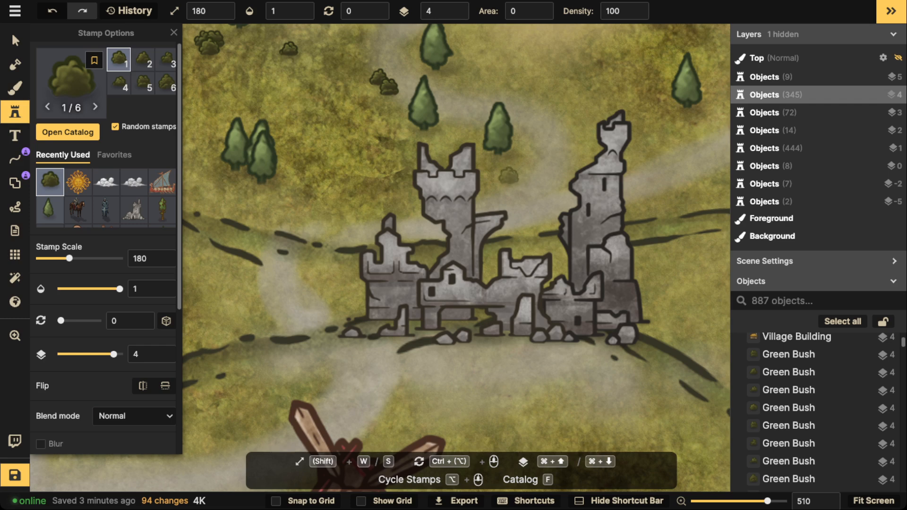
{"action": "left_click", "coordinate": [509, 176]}
{"action": "left_click", "coordinate": [520, 165]}
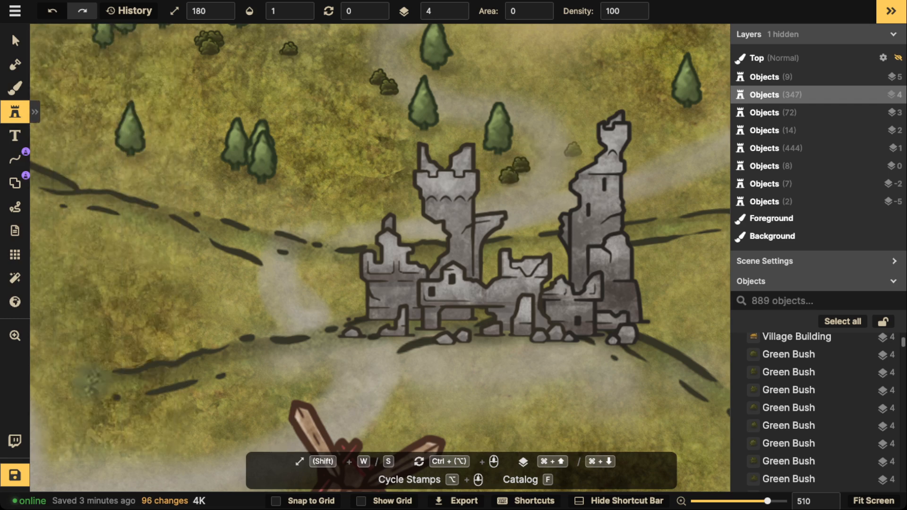
Step: Stamp a column of Green Bushes beside the tall eastern ruined tower and two more across the path to the northwest
{"action": "left_click", "coordinate": [572, 149]}
{"action": "left_click", "coordinate": [570, 135]}
{"action": "left_click", "coordinate": [567, 121]}
{"action": "left_click", "coordinate": [529, 94]}
{"action": "left_click", "coordinate": [506, 92]}
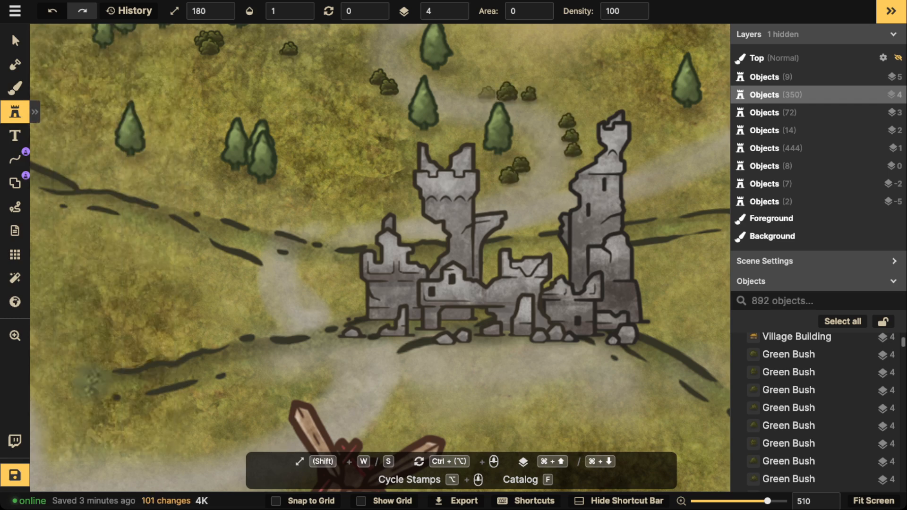
Step: Reduce the Green Bush scale to 160 and stamp bushes along the path near the pines north of the western ruined tower
{"action": "key", "text": "s"}
{"action": "key", "text": "s"}
{"action": "left_click", "coordinate": [466, 87]}
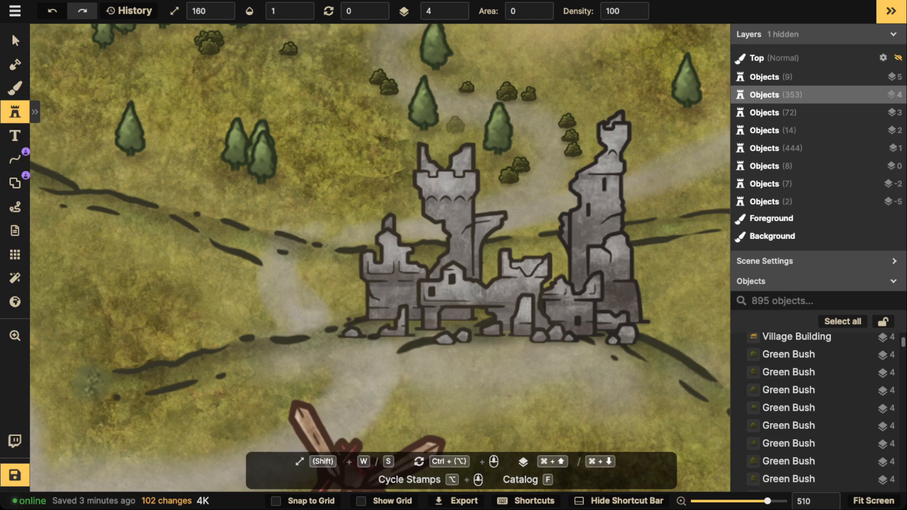
{"action": "left_click", "coordinate": [455, 126]}
Step: Stamp Green Bushes at scales up to 190 along the path west of the ruins, plus a pair on the grass to the east
{"action": "scroll", "coordinate": [320, 127], "scroll_direction": "down", "scroll_amount": 6}
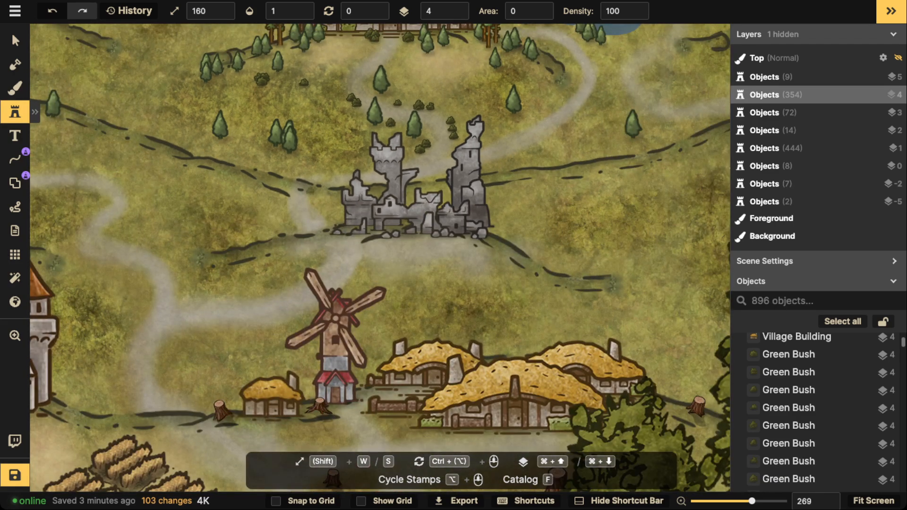
{"action": "left_click", "coordinate": [276, 181]}
{"action": "left_click", "coordinate": [287, 185]}
{"action": "left_click", "coordinate": [284, 193]}
{"action": "key", "text": "w"}
{"action": "left_click", "coordinate": [327, 215]}
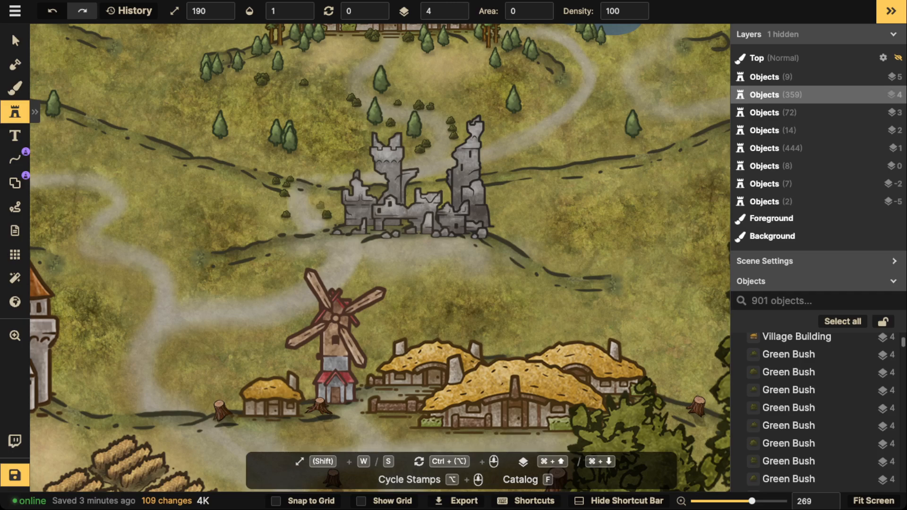
{"action": "left_click", "coordinate": [316, 203]}
{"action": "left_click", "coordinate": [315, 187]}
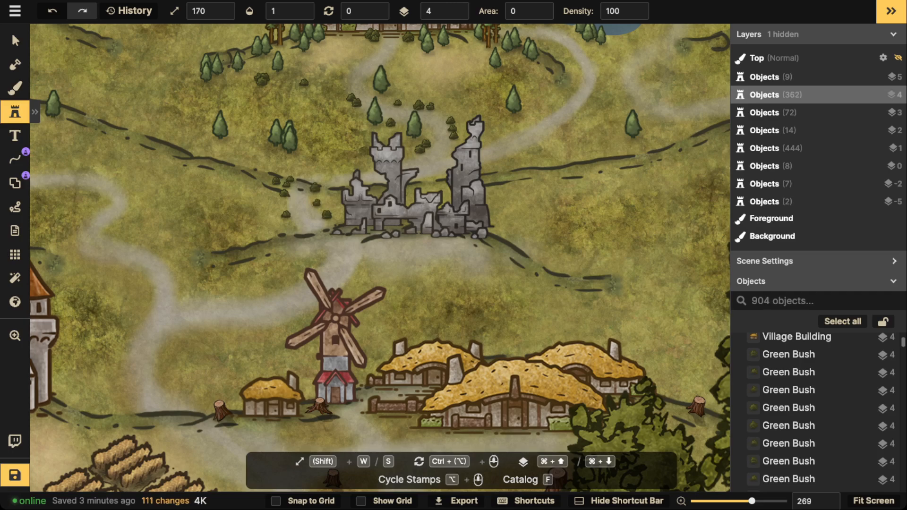
{"action": "left_click", "coordinate": [524, 148]}
{"action": "left_click", "coordinate": [533, 145]}
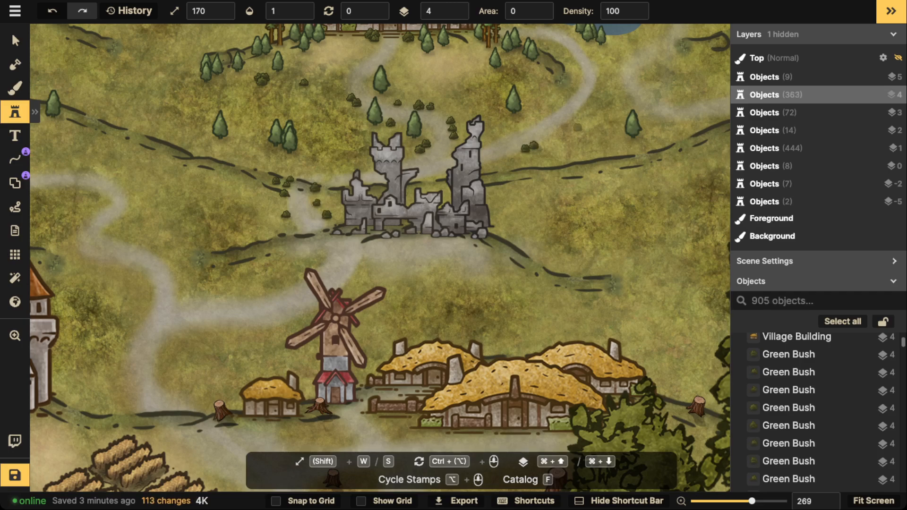
Step: Stamp larger Green Bushes at scale 260 on the grass west of the windmill and northwest of the small thatched cottage
{"action": "scroll", "coordinate": [453, 113], "scroll_direction": "down", "scroll_amount": 2}
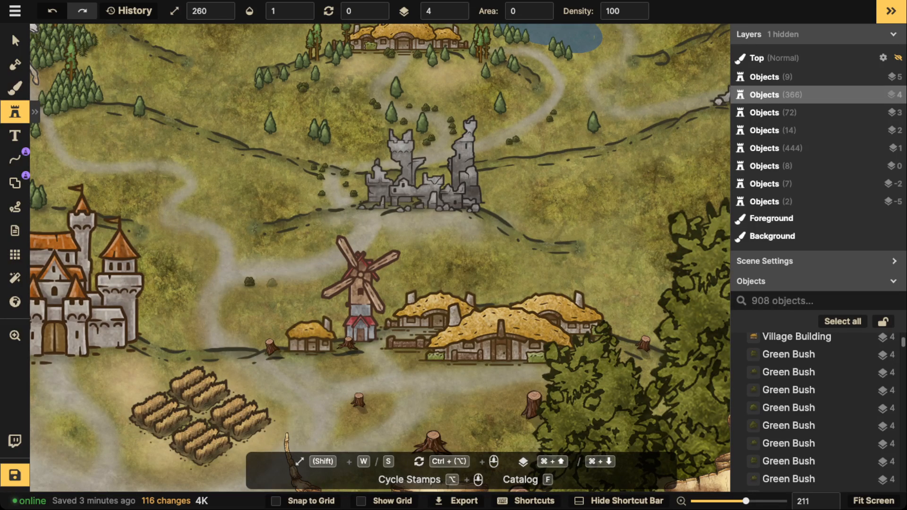
{"action": "left_click", "coordinate": [269, 282]}
{"action": "left_click", "coordinate": [264, 284]}
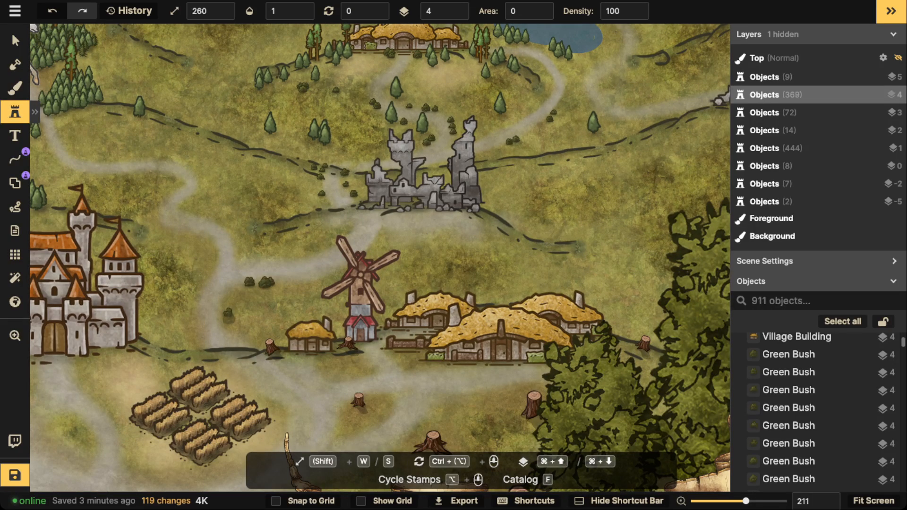
{"action": "left_click", "coordinate": [233, 322]}
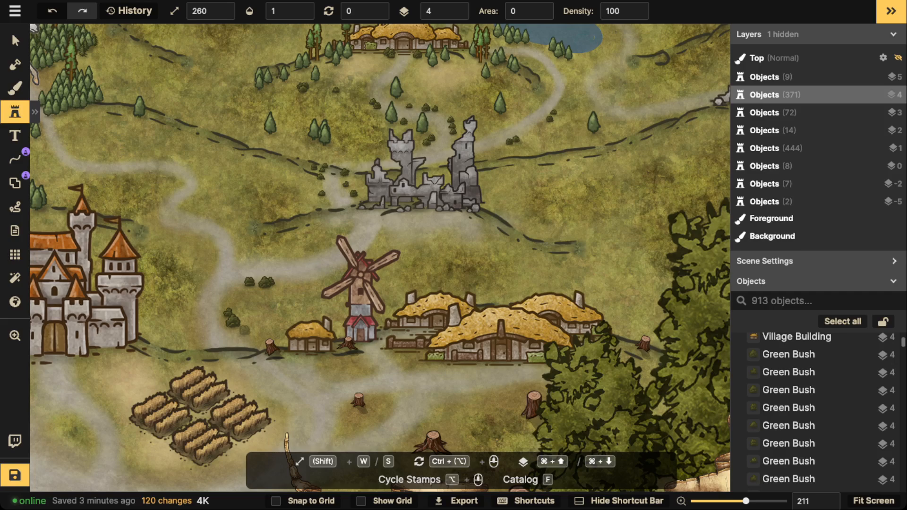
Step: Stamp a Green Bush west of the small thatched cottage, plus more at scale 240 along the winding path northeast of the orange-roofed castle
{"action": "left_click", "coordinate": [245, 331]}
{"action": "left_click", "coordinate": [212, 259]}
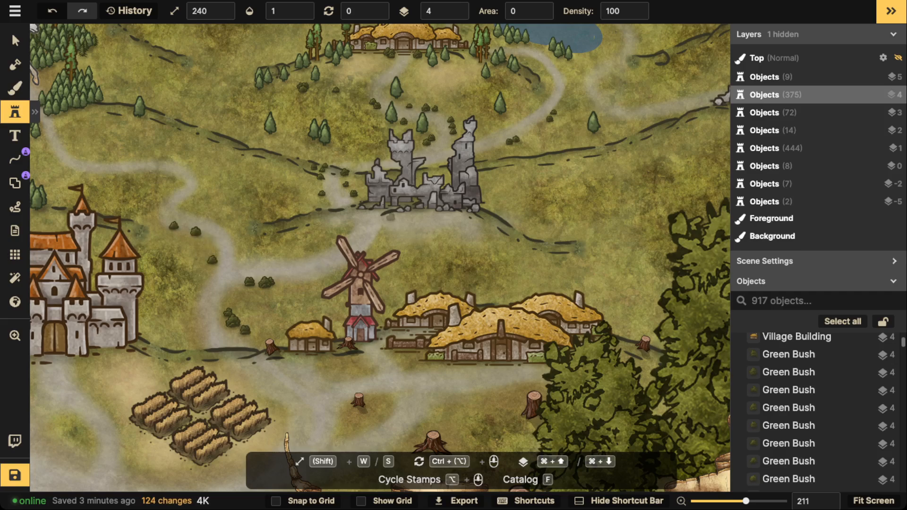
{"action": "left_click", "coordinate": [244, 202]}
Step: Raise the Green Bush scale to 390 and stamp bushes around the southeast, east, north and west edges of the crop field
{"action": "scroll", "coordinate": [244, 202], "scroll_direction": "down", "scroll_amount": 5}
{"action": "left_click_drag", "start_coordinate": [298, 328], "coordinate": [390, 266]}
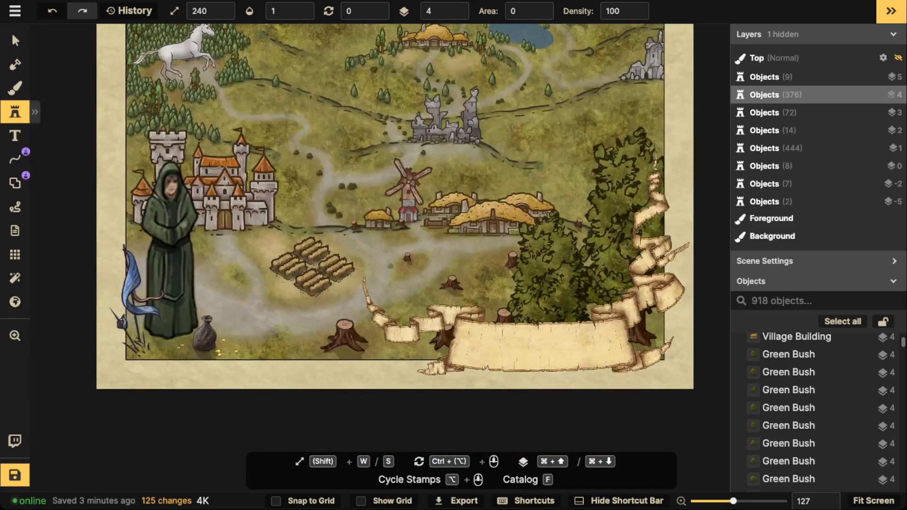
{"action": "left_click", "coordinate": [339, 298]}
{"action": "left_click", "coordinate": [345, 295]}
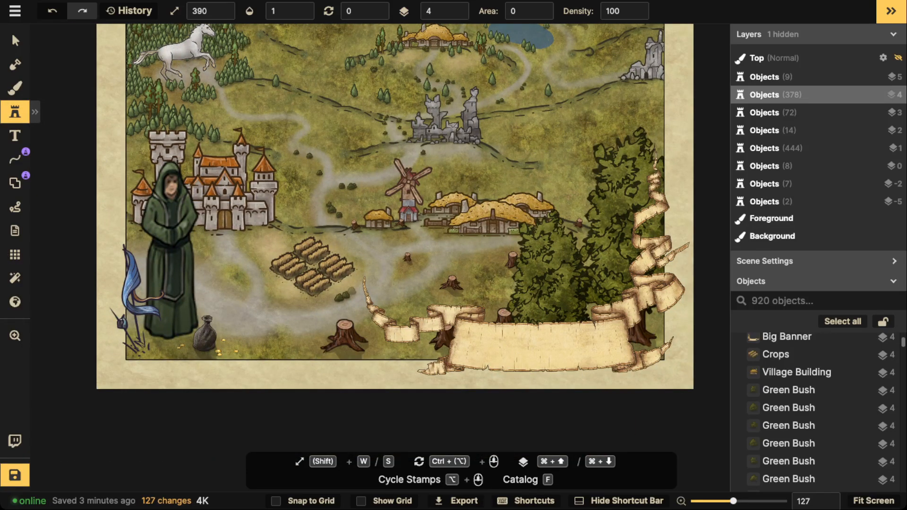
{"action": "left_click", "coordinate": [352, 287]}
{"action": "left_click", "coordinate": [358, 258]}
{"action": "left_click", "coordinate": [346, 249]}
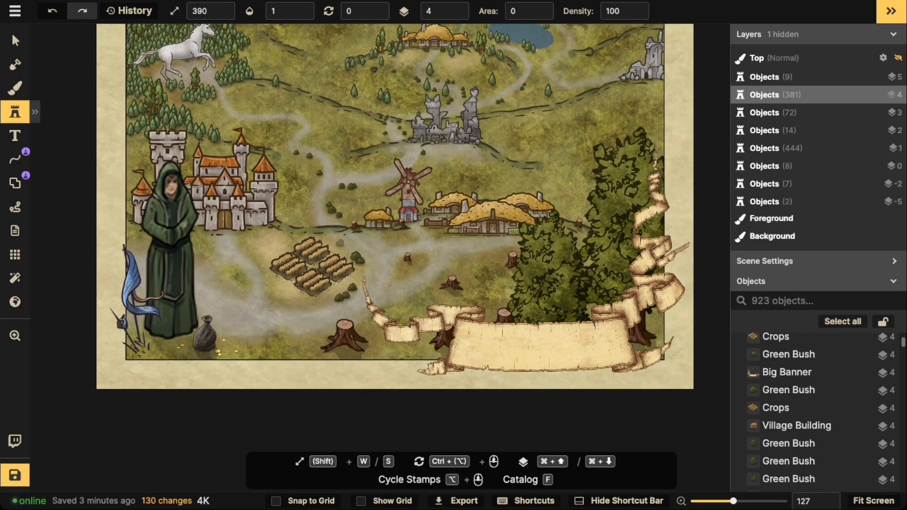
{"action": "left_click", "coordinate": [339, 244]}
{"action": "left_click", "coordinate": [331, 239]}
{"action": "left_click", "coordinate": [260, 259]}
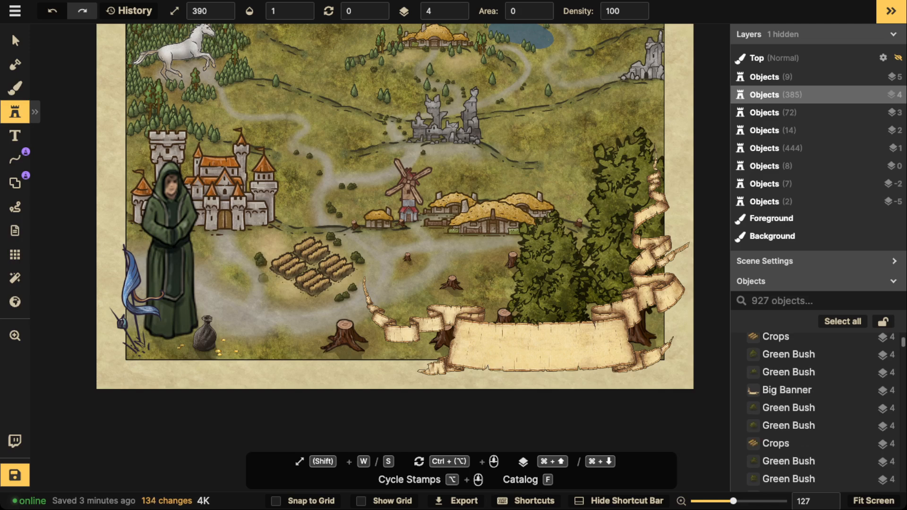
Step: Stamp Green Bushes at scales up to 410 along the southwest and south edges of the crop field
{"action": "left_click", "coordinate": [265, 282]}
{"action": "left_click", "coordinate": [276, 298]}
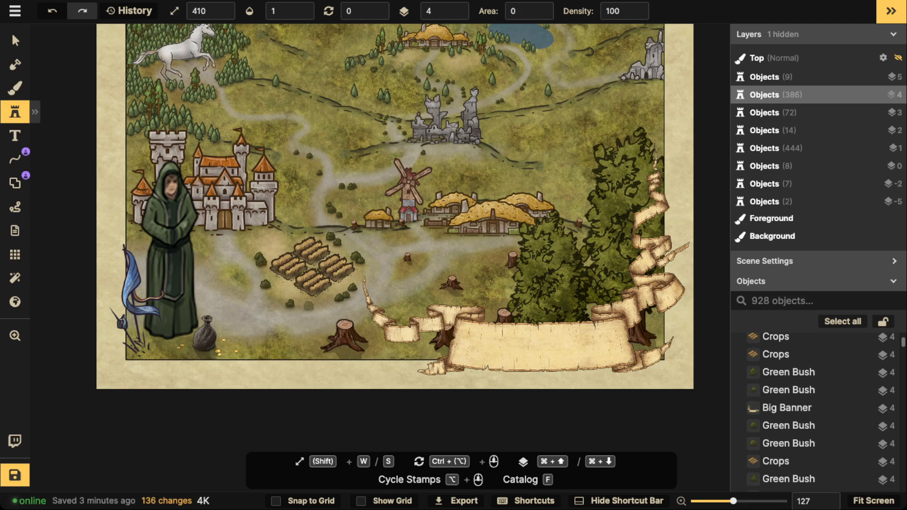
{"action": "left_click", "coordinate": [302, 305]}
{"action": "left_click", "coordinate": [318, 304]}
Step: Stamp Green Bushes at scales from 410 to 450 on the ground between the hooded figure and the crop field
{"action": "left_click", "coordinate": [243, 289]}
{"action": "left_click", "coordinate": [223, 284]}
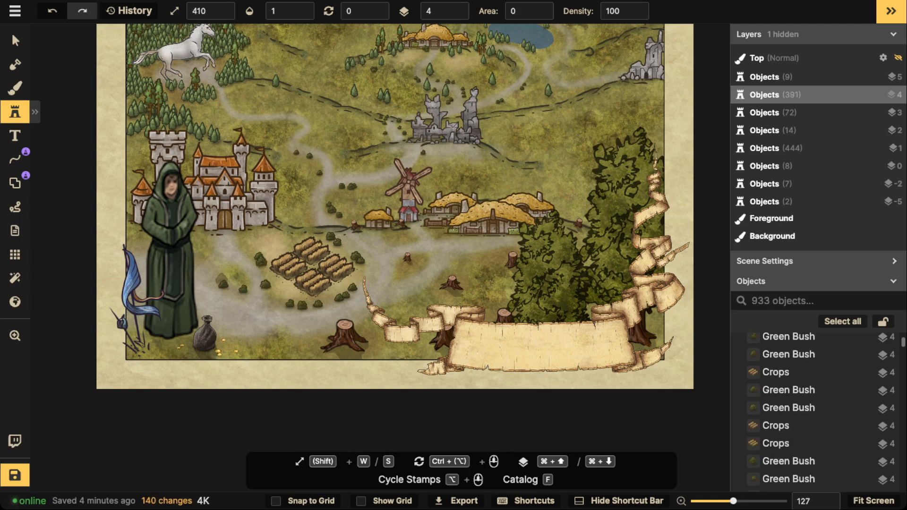
{"action": "left_click", "coordinate": [222, 277]}
{"action": "left_click", "coordinate": [204, 250]}
{"action": "left_click", "coordinate": [208, 236]}
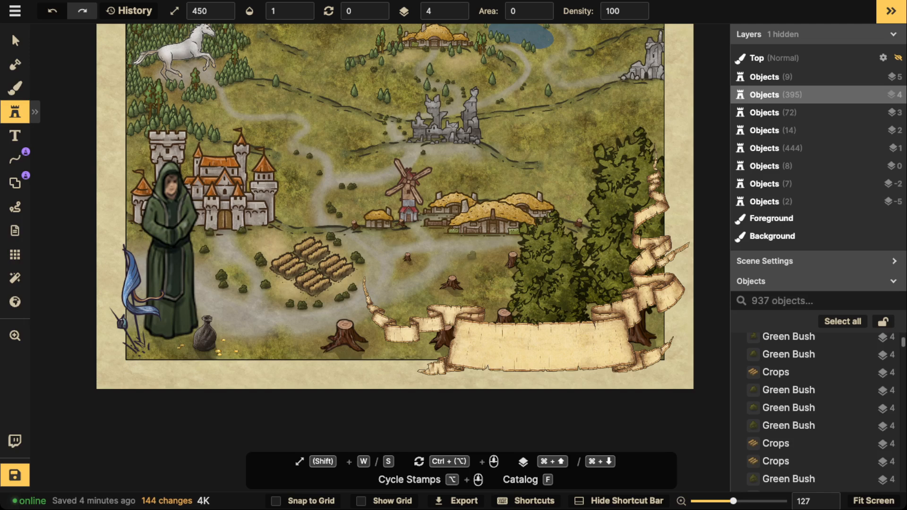
Step: Stamp Green Bushes at scale 450 beside the stump west of the large trees and above the blank banner's western end
{"action": "left_click", "coordinate": [474, 255]}
{"action": "left_click", "coordinate": [485, 251]}
{"action": "left_click", "coordinate": [493, 249]}
{"action": "left_click", "coordinate": [406, 302]}
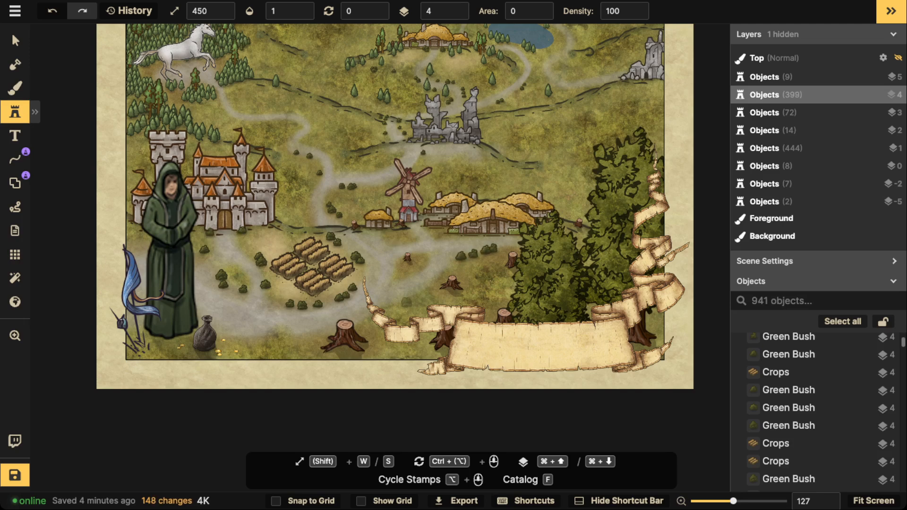
Step: Stamp individual Green Bushes at scale 450 between the money sack and the large tree stump, undoing the continuous row of bushes
{"action": "left_click", "coordinate": [321, 335]}
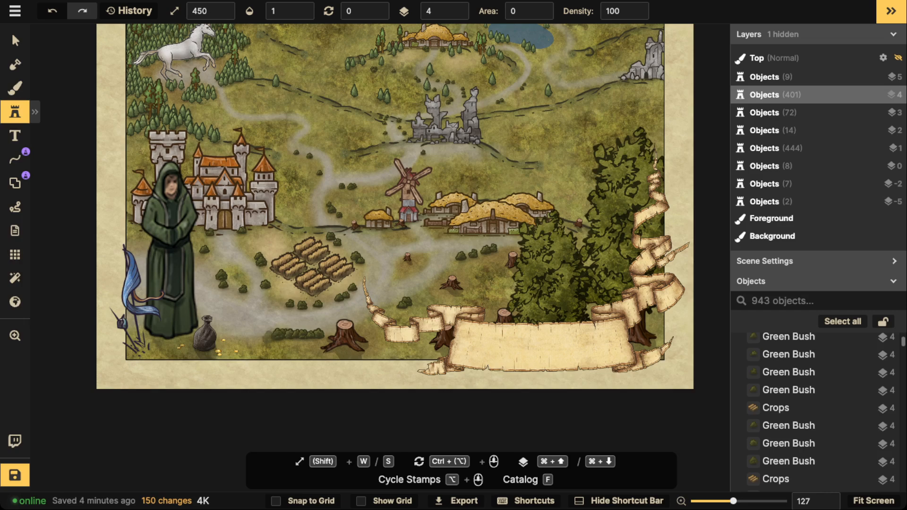
{"action": "left_click_drag", "start_coordinate": [277, 335], "coordinate": [238, 339]}
{"action": "key", "text": "ctrl+z"}
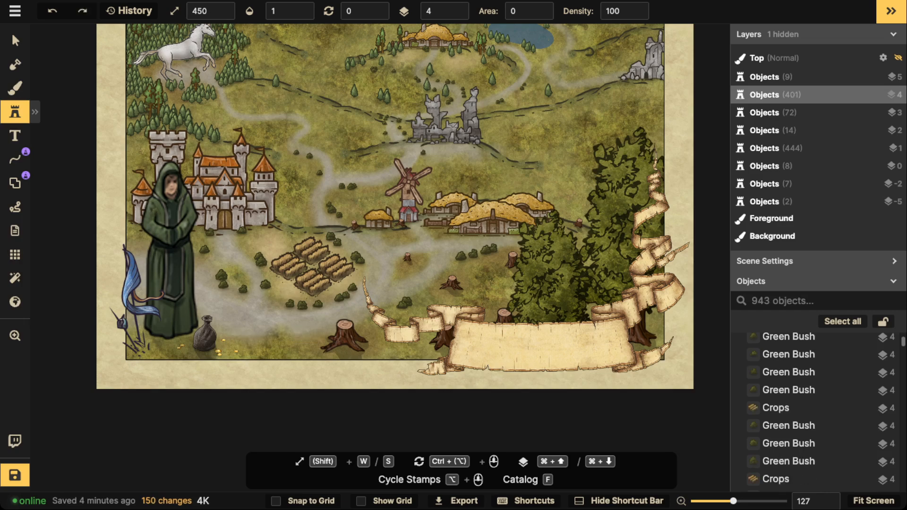
{"action": "left_click", "coordinate": [293, 334]}
{"action": "left_click", "coordinate": [301, 334]}
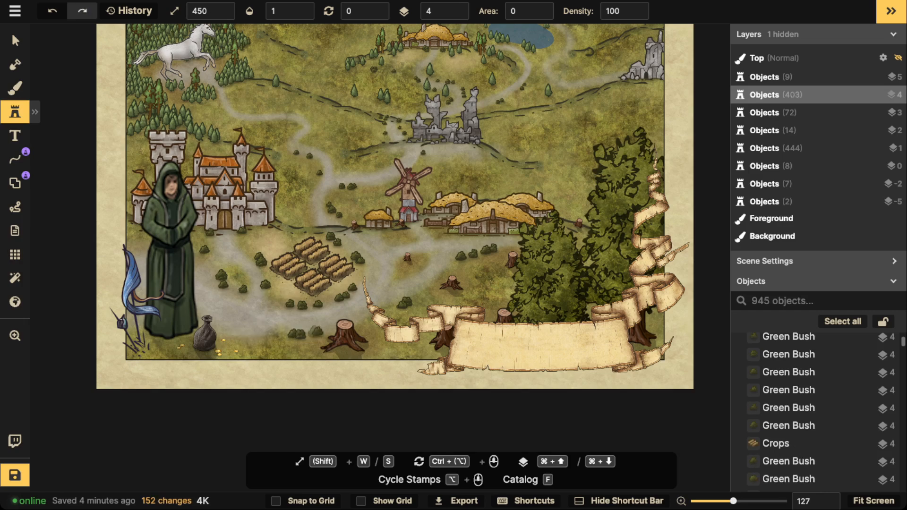
{"action": "left_click", "coordinate": [272, 338]}
Step: Reduce the Green Bush scale to 240 and stamp bushes along the path southeast of the unicorn, undoing the continuous row of bushes
{"action": "left_click_drag", "start_coordinate": [300, 108], "coordinate": [304, 250]}
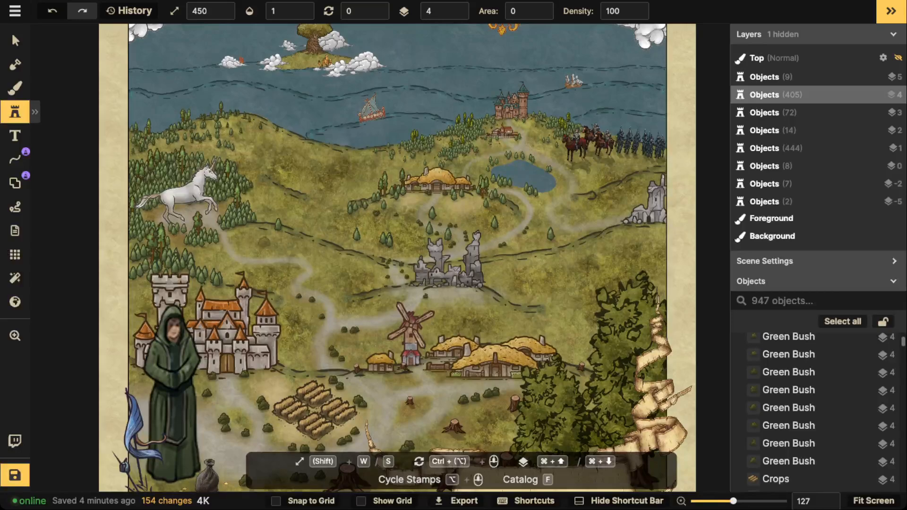
{"action": "scroll", "coordinate": [240, 242], "scroll_direction": "up", "scroll_amount": 5}
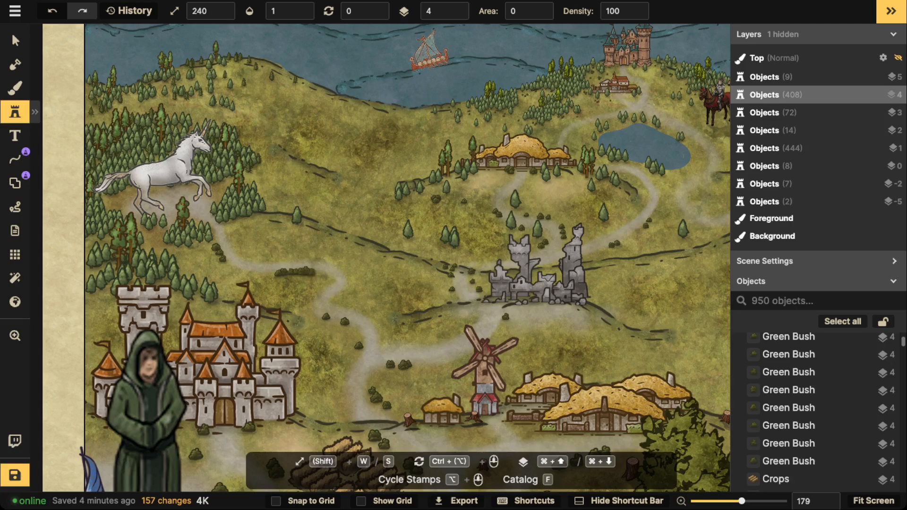
{"action": "left_click_drag", "start_coordinate": [315, 291], "coordinate": [311, 295]}
{"action": "key", "text": "super+z"}
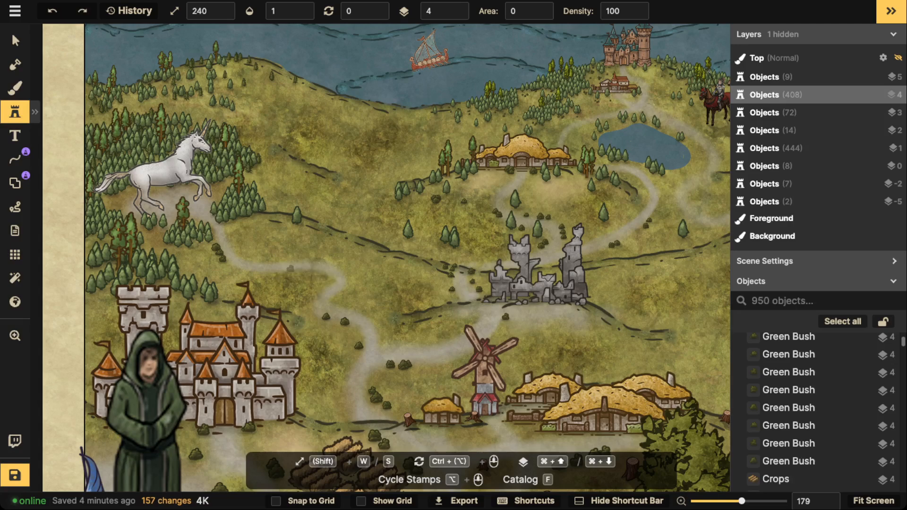
{"action": "key", "text": "super+shift+z"}
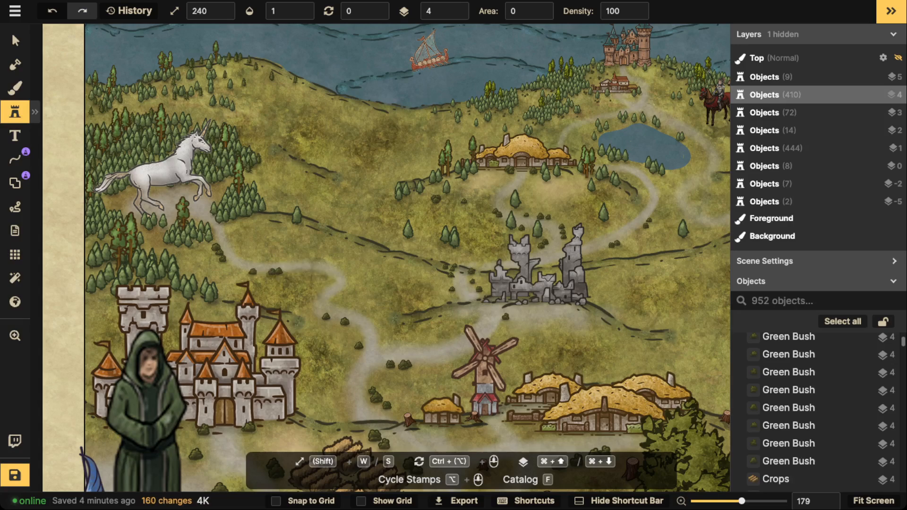
{"action": "left_click", "coordinate": [322, 274]}
{"action": "left_click", "coordinate": [247, 254]}
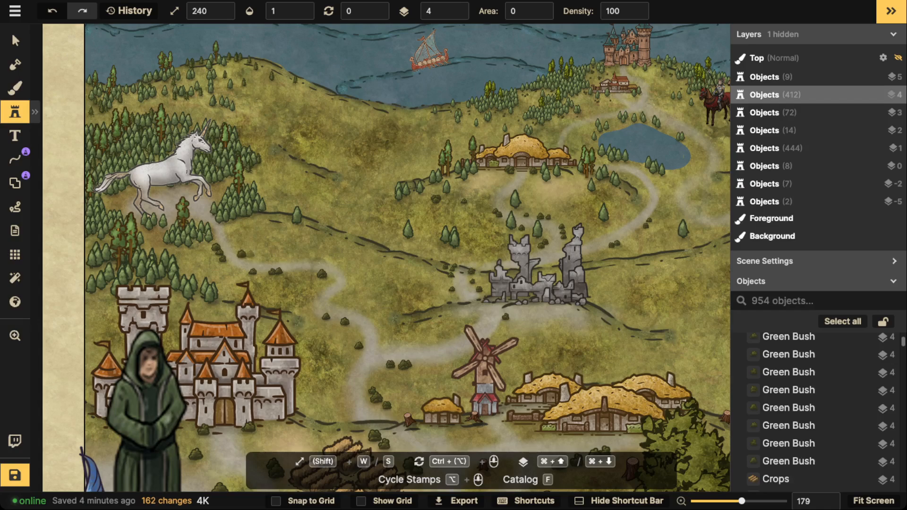
{"action": "left_click_drag", "start_coordinate": [543, 226], "coordinate": [407, 251]}
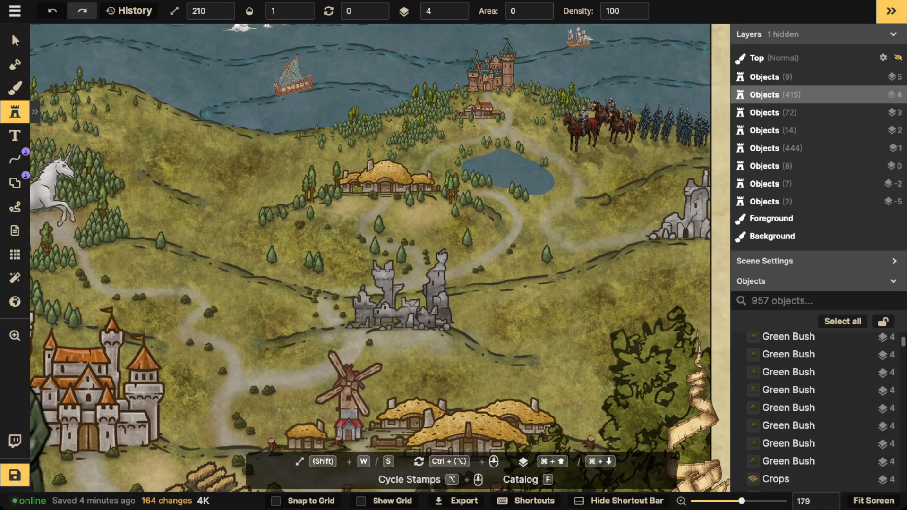
{"action": "left_click", "coordinate": [535, 142]}
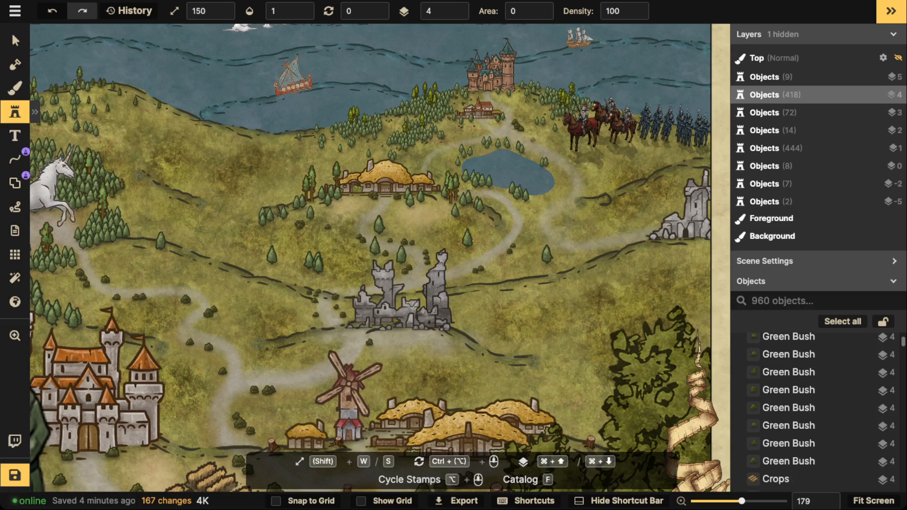
{"action": "key", "text": "super+z"}
{"action": "key", "text": "super+z"}
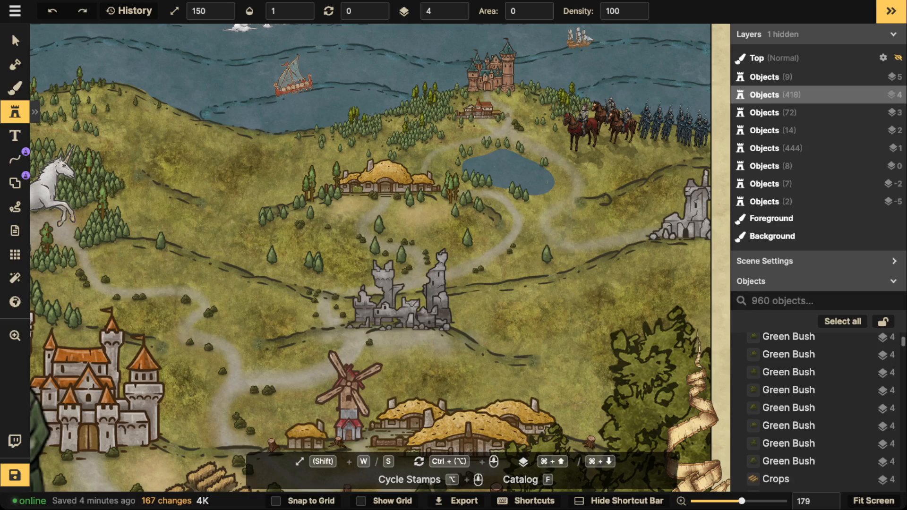
{"action": "key", "text": "super+z"}
Step: Reduce the Green Bush scale to 100–110 and stamp small bushes along the path below the northern castle and east of the lake
{"action": "key", "text": "s"}
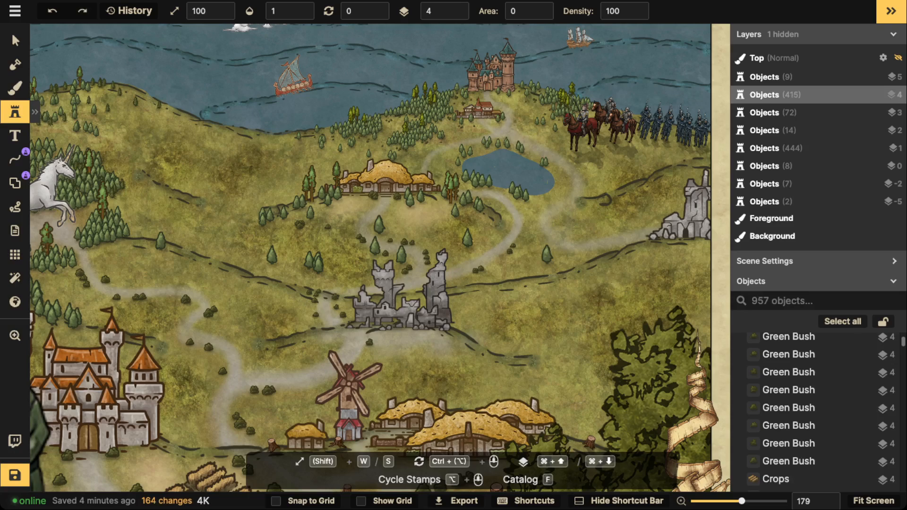
{"action": "left_click", "coordinate": [514, 120]}
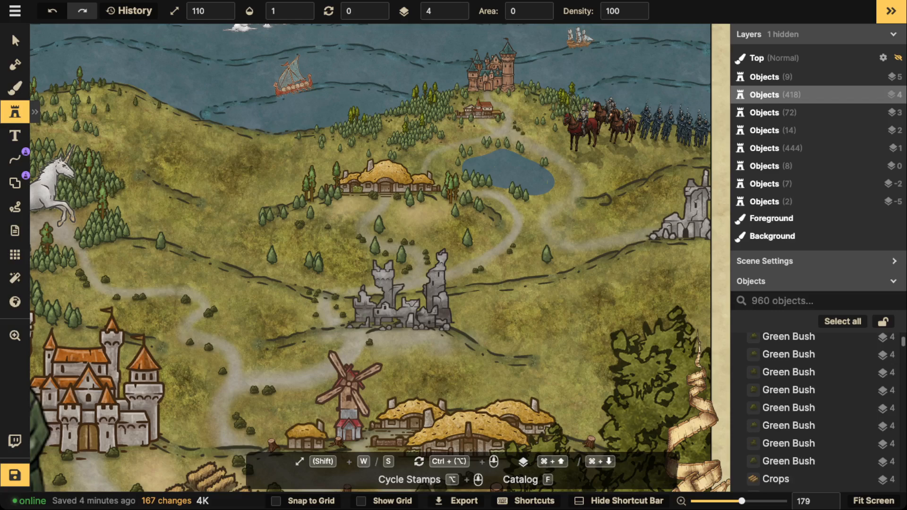
{"action": "left_click", "coordinate": [521, 133]}
{"action": "left_click", "coordinate": [583, 173]}
{"action": "left_click", "coordinate": [584, 180]}
{"action": "left_click", "coordinate": [583, 186]}
Step: Stamp Green Bushes at scale 110 along the path curving south from the lake toward the central ruins
{"action": "left_click", "coordinate": [522, 223]}
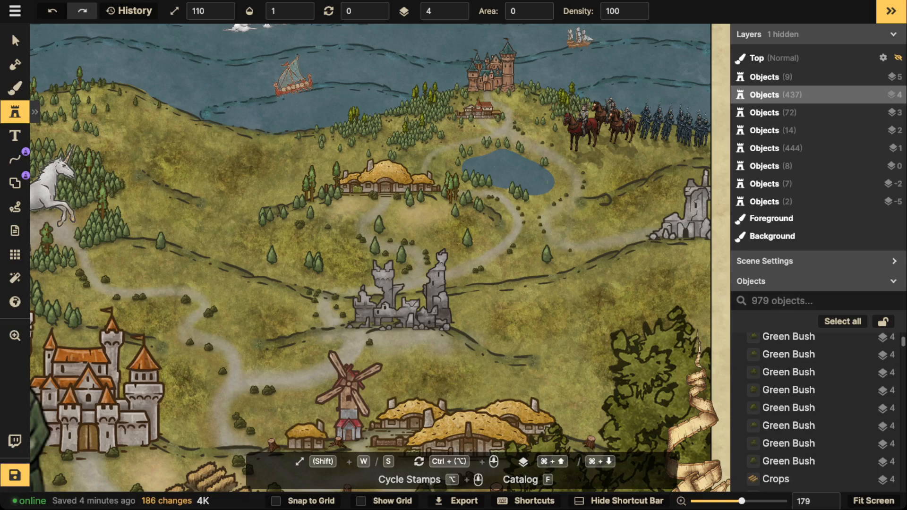
{"action": "left_click", "coordinate": [480, 269]}
{"action": "left_click", "coordinate": [476, 271]}
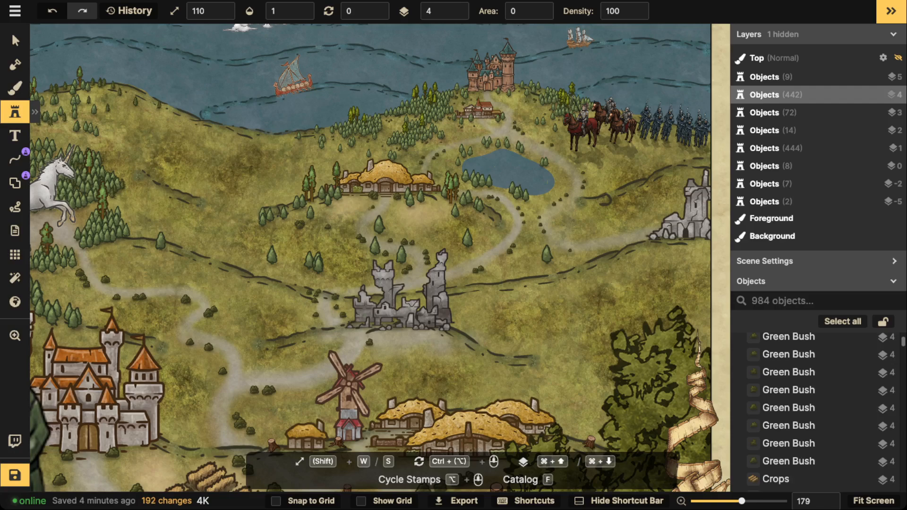
Step: Switch to the Brush tool, search the Fantasy World texture catalog for GRASS and choose the Terrain pack's Grass texture
{"action": "scroll", "coordinate": [277, 209], "scroll_direction": "down", "scroll_amount": 10}
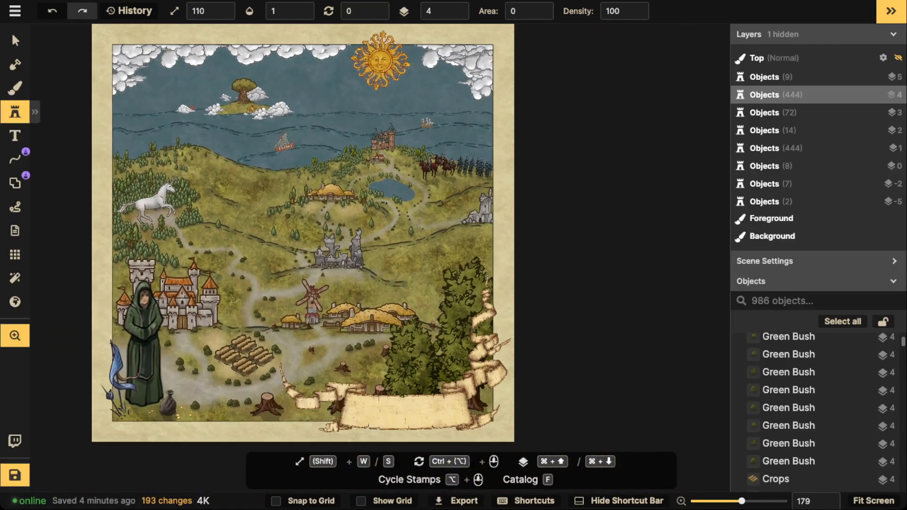
{"action": "left_click_drag", "start_coordinate": [276, 209], "coordinate": [343, 225]}
{"action": "left_click", "coordinate": [15, 88]}
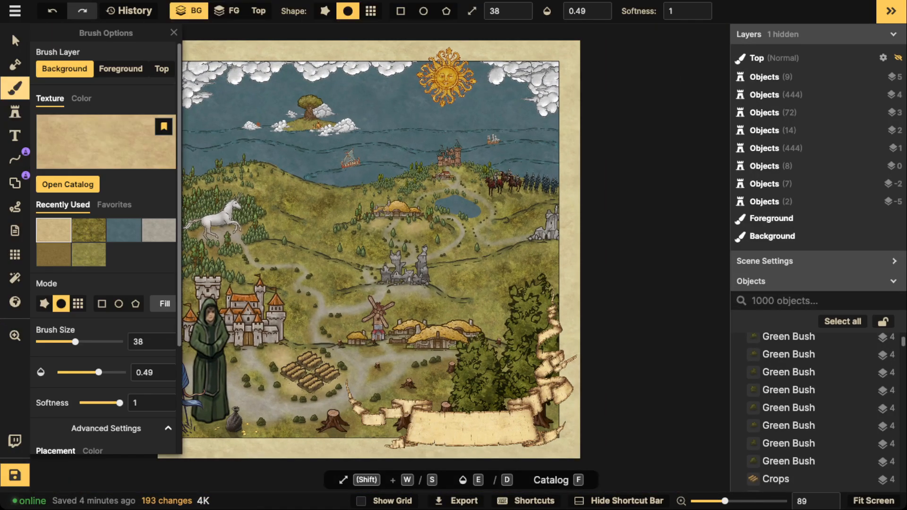
{"action": "left_click", "coordinate": [71, 183]}
{"action": "scroll", "coordinate": [527, 304], "scroll_direction": "down", "scroll_amount": 8}
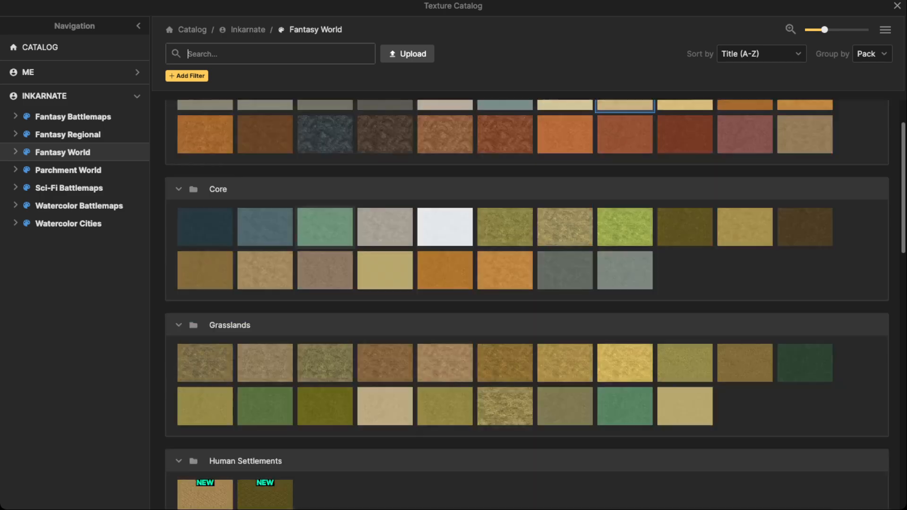
{"action": "scroll", "coordinate": [526, 304], "scroll_direction": "up", "scroll_amount": 5}
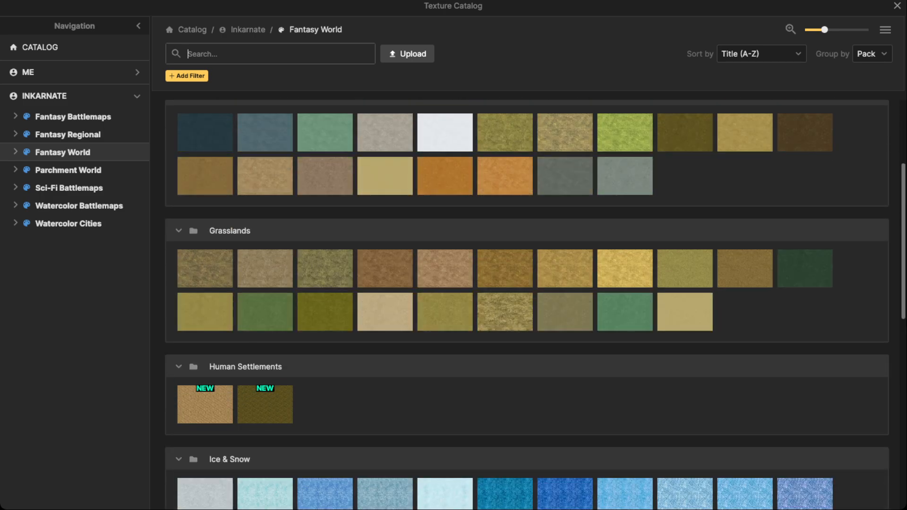
{"action": "type", "text": "GRASS"}
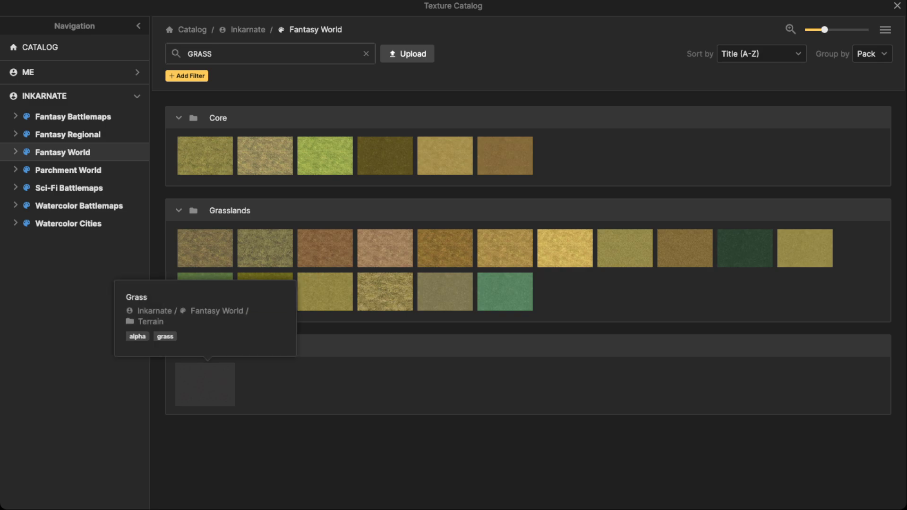
{"action": "left_click", "coordinate": [205, 384]}
Step: Set the Grass texture scale to 500 and the brush size to 48
{"action": "scroll", "coordinate": [333, 236], "scroll_direction": "up", "scroll_amount": 5}
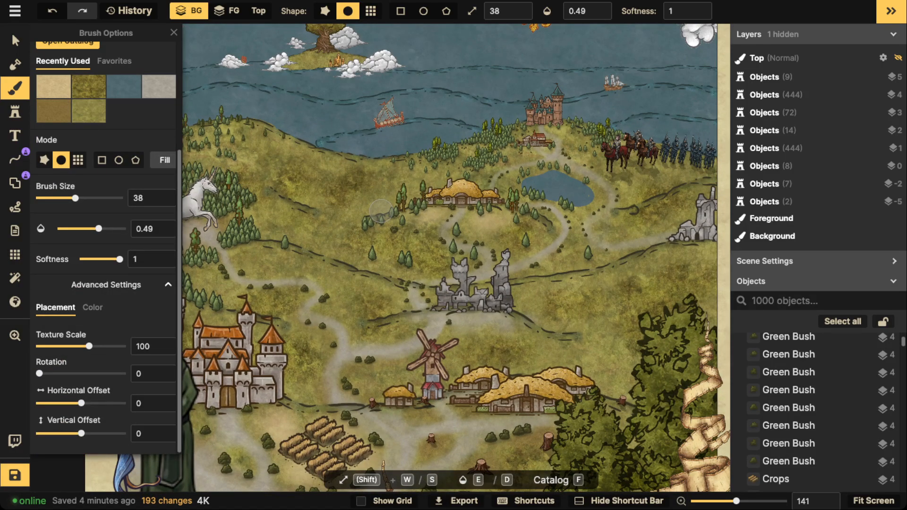
{"action": "left_click_drag", "start_coordinate": [108, 346], "coordinate": [123, 346]}
{"action": "left_click_drag", "start_coordinate": [381, 211], "coordinate": [388, 69]}
{"action": "key", "text": "w"}
{"action": "key", "text": "w"}
{"action": "key", "text": "w"}
{"action": "key", "text": "w"}
{"action": "key", "text": "s"}
{"action": "key", "text": "s"}
{"action": "key", "text": "s"}
Step: Paint the Grass texture on the background around the southern tree stumps, and with brush size 18 around the castle and crop field
{"action": "mouse_move", "coordinate": [288, 392]}
{"action": "left_mouse_down"}
{"action": "mouse_move", "coordinate": [371, 239]}
{"action": "mouse_move", "coordinate": [466, 256]}
{"action": "mouse_move", "coordinate": [286, 248]}
{"action": "mouse_move", "coordinate": [441, 258]}
{"action": "mouse_move", "coordinate": [538, 242]}
{"action": "mouse_move", "coordinate": [609, 201]}
{"action": "mouse_move", "coordinate": [614, 222]}
{"action": "mouse_move", "coordinate": [533, 257]}
{"action": "mouse_move", "coordinate": [395, 244]}
{"action": "mouse_move", "coordinate": [425, 254]}
{"action": "mouse_move", "coordinate": [594, 206]}
{"action": "mouse_move", "coordinate": [648, 166]}
{"action": "mouse_move", "coordinate": [584, 213]}
{"action": "mouse_move", "coordinate": [644, 203]}
{"action": "mouse_move", "coordinate": [594, 246]}
{"action": "left_mouse_up"}
{"action": "scroll", "coordinate": [347, 254], "scroll_direction": "up", "scroll_amount": 3}
{"action": "left_click", "coordinate": [349, 247]}
{"action": "key", "text": "space"}
{"action": "left_click_drag", "start_coordinate": [690, 136], "coordinate": [454, 254]}
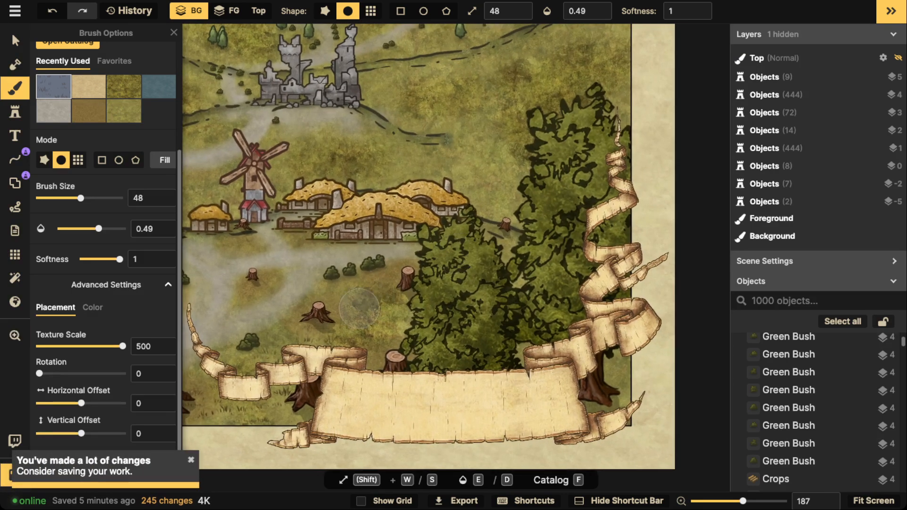
{"action": "mouse_move", "coordinate": [359, 307]}
{"action": "left_mouse_down"}
{"action": "mouse_move", "coordinate": [361, 288]}
{"action": "mouse_move", "coordinate": [358, 294]}
{"action": "mouse_move", "coordinate": [393, 306]}
{"action": "mouse_move", "coordinate": [409, 324]}
{"action": "mouse_move", "coordinate": [385, 301]}
{"action": "mouse_move", "coordinate": [324, 308]}
{"action": "mouse_move", "coordinate": [342, 296]}
{"action": "mouse_move", "coordinate": [358, 307]}
{"action": "mouse_move", "coordinate": [406, 284]}
{"action": "left_mouse_up"}
{"action": "key", "text": "space"}
{"action": "left_click_drag", "start_coordinate": [377, 169], "coordinate": [759, 194]}
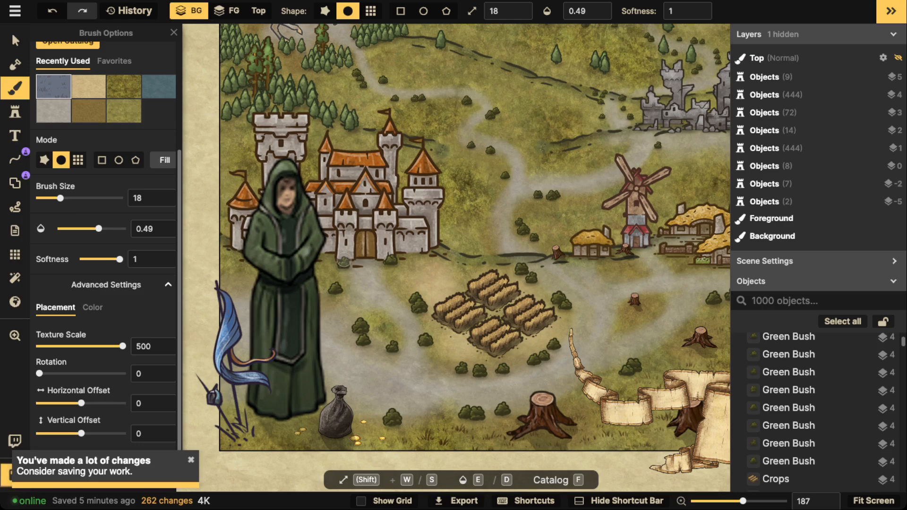
Step: Set the Grass texture scale to about 341 and paint more grass around the crop field and windmill with brush size 38
{"action": "left_click", "coordinate": [54, 87]}
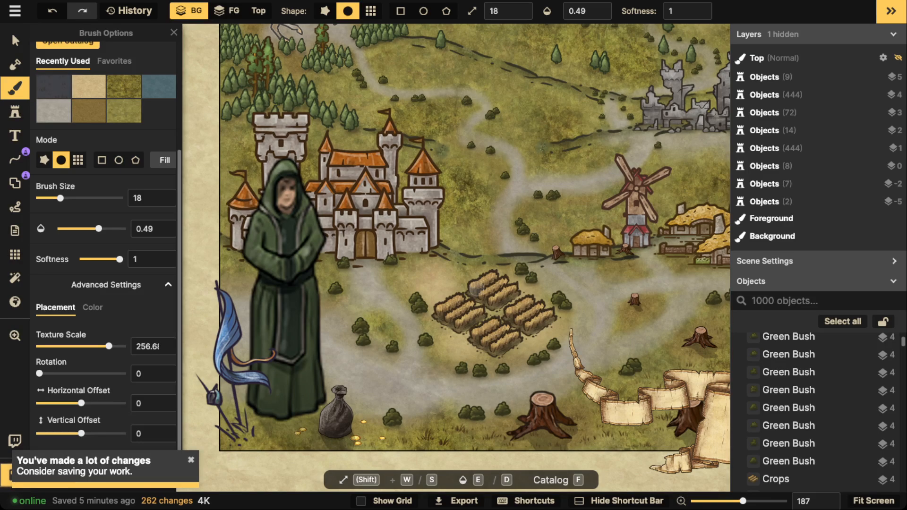
{"action": "left_click_drag", "start_coordinate": [108, 346], "coordinate": [114, 346]}
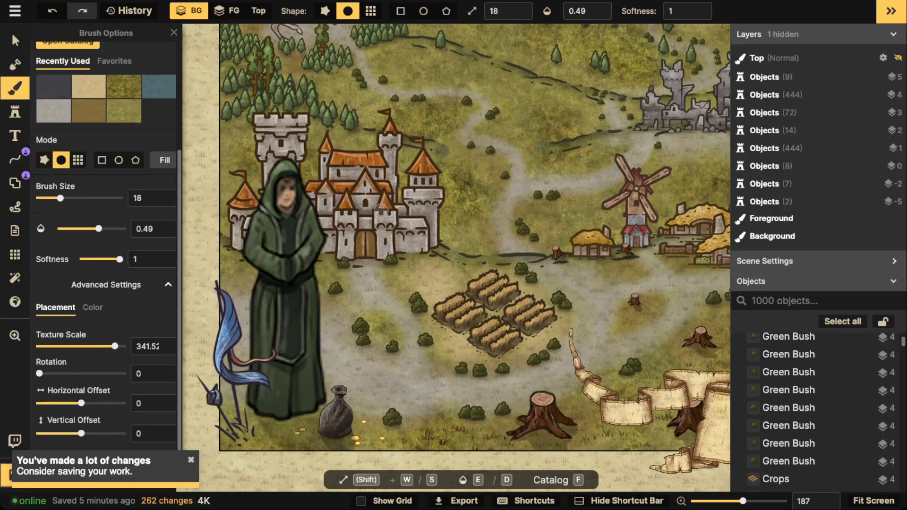
{"action": "key", "text": "space"}
{"action": "mouse_move", "coordinate": [545, 211]}
{"action": "left_mouse_down"}
{"action": "mouse_move", "coordinate": [390, 251]}
{"action": "mouse_move", "coordinate": [402, 261]}
{"action": "left_mouse_up"}
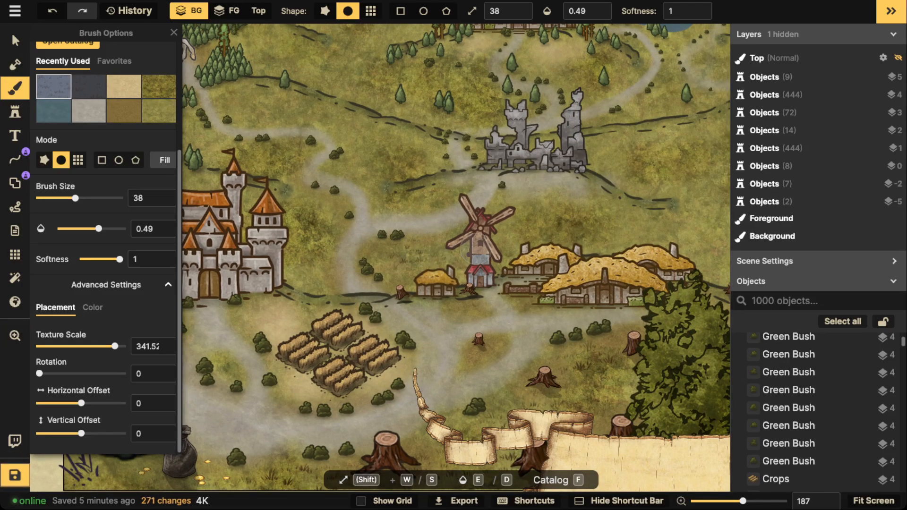
Step: Set the brush opacity to 1 and paint the Grass texture across the hillsides around the windmill, thatched village and castle road
{"action": "double_click", "coordinate": [585, 11]}
{"action": "type", "text": "1"}
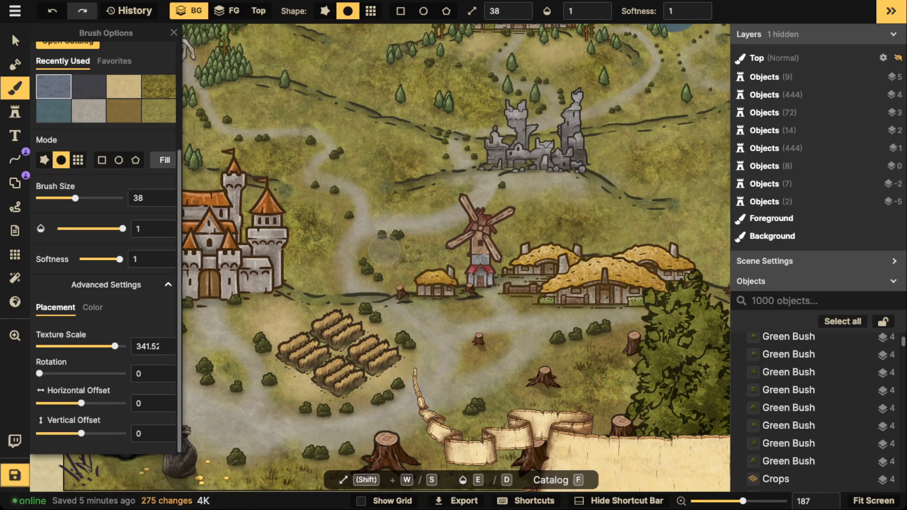
{"action": "mouse_move", "coordinate": [384, 251]}
{"action": "left_mouse_down"}
{"action": "mouse_move", "coordinate": [409, 269]}
{"action": "mouse_move", "coordinate": [509, 218]}
{"action": "mouse_move", "coordinate": [533, 232]}
{"action": "mouse_move", "coordinate": [525, 210]}
{"action": "mouse_move", "coordinate": [562, 226]}
{"action": "mouse_move", "coordinate": [601, 226]}
{"action": "left_mouse_up"}
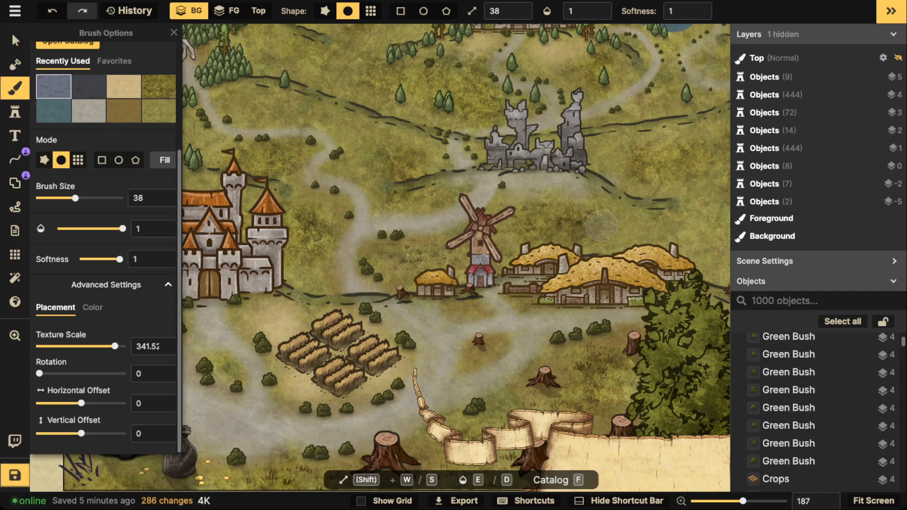
{"action": "mouse_move", "coordinate": [686, 239]}
{"action": "left_mouse_down"}
{"action": "mouse_move", "coordinate": [383, 245]}
{"action": "mouse_move", "coordinate": [306, 224]}
{"action": "mouse_move", "coordinate": [324, 252]}
{"action": "mouse_move", "coordinate": [250, 163]}
{"action": "mouse_move", "coordinate": [277, 159]}
{"action": "mouse_move", "coordinate": [280, 236]}
{"action": "mouse_move", "coordinate": [309, 284]}
{"action": "mouse_move", "coordinate": [297, 245]}
{"action": "left_mouse_up"}
{"action": "key", "text": "space"}
{"action": "left_click_drag", "start_coordinate": [203, 180], "coordinate": [446, 232]}
{"action": "mouse_move", "coordinate": [333, 271]}
{"action": "left_mouse_down"}
{"action": "mouse_move", "coordinate": [318, 239]}
{"action": "mouse_move", "coordinate": [312, 288]}
{"action": "left_mouse_up"}
{"action": "key", "text": "space"}
{"action": "left_click_drag", "start_coordinate": [598, 183], "coordinate": [461, 196]}
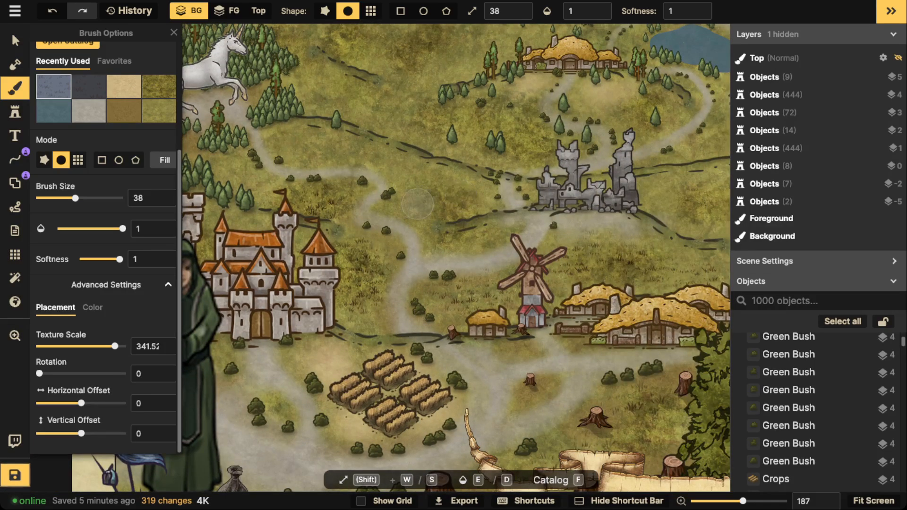
Step: Paint the Grass texture on the hillside east of the central ruins, above the large foreground trees
{"action": "key", "text": "space"}
{"action": "left_click_drag", "start_coordinate": [713, 202], "coordinate": [406, 162]}
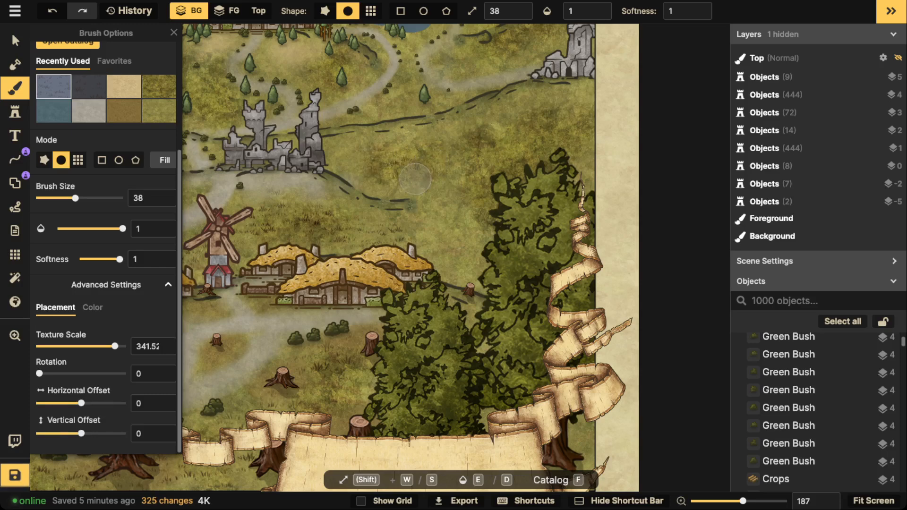
{"action": "mouse_move", "coordinate": [514, 148]}
{"action": "left_mouse_down"}
{"action": "mouse_move", "coordinate": [564, 117]}
{"action": "mouse_move", "coordinate": [557, 126]}
{"action": "mouse_move", "coordinate": [576, 128]}
{"action": "mouse_move", "coordinate": [457, 148]}
{"action": "mouse_move", "coordinate": [519, 141]}
{"action": "mouse_move", "coordinate": [579, 115]}
{"action": "mouse_move", "coordinate": [571, 140]}
{"action": "mouse_move", "coordinate": [581, 115]}
{"action": "mouse_move", "coordinate": [467, 168]}
{"action": "left_mouse_up"}
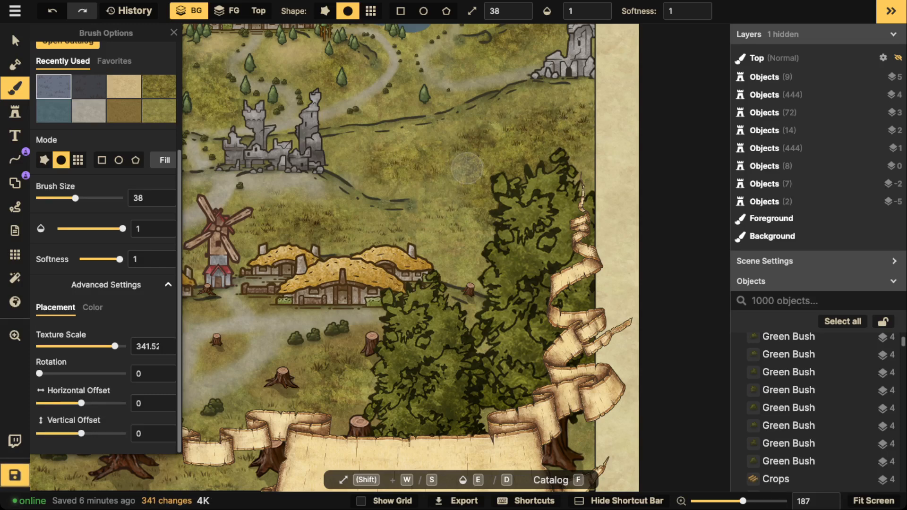
Step: Set the Grass texture scale to about 210 and paint grass on the hills around the central ruins and up toward the lake
{"action": "left_click_drag", "start_coordinate": [115, 346], "coordinate": [104, 346]}
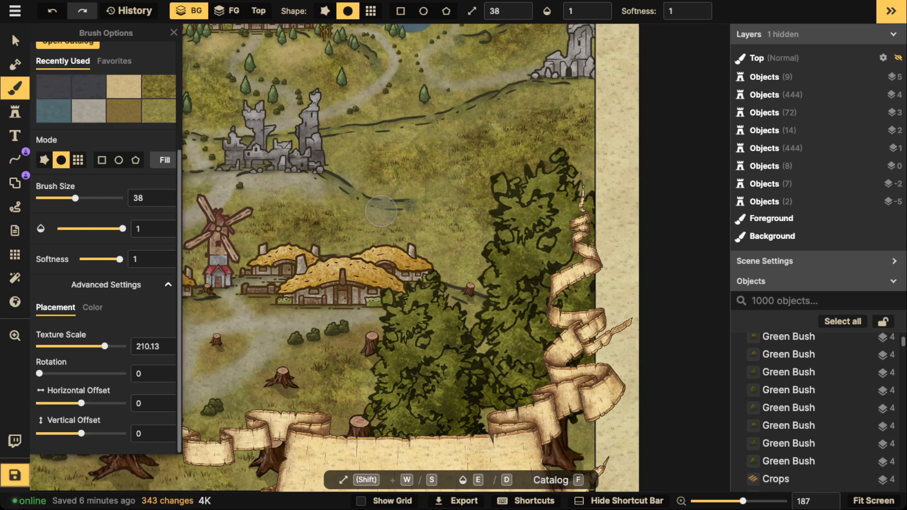
{"action": "left_click_drag", "start_coordinate": [248, 222], "coordinate": [385, 362]}
{"action": "left_click", "coordinate": [341, 216]}
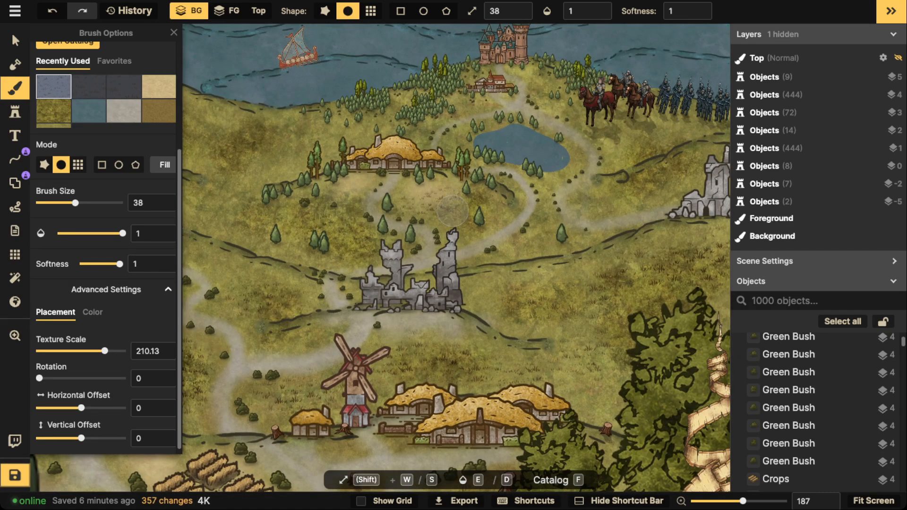
{"action": "mouse_move", "coordinate": [452, 211]}
{"action": "left_mouse_down"}
{"action": "mouse_move", "coordinate": [470, 213]}
{"action": "mouse_move", "coordinate": [249, 212]}
{"action": "left_mouse_up"}
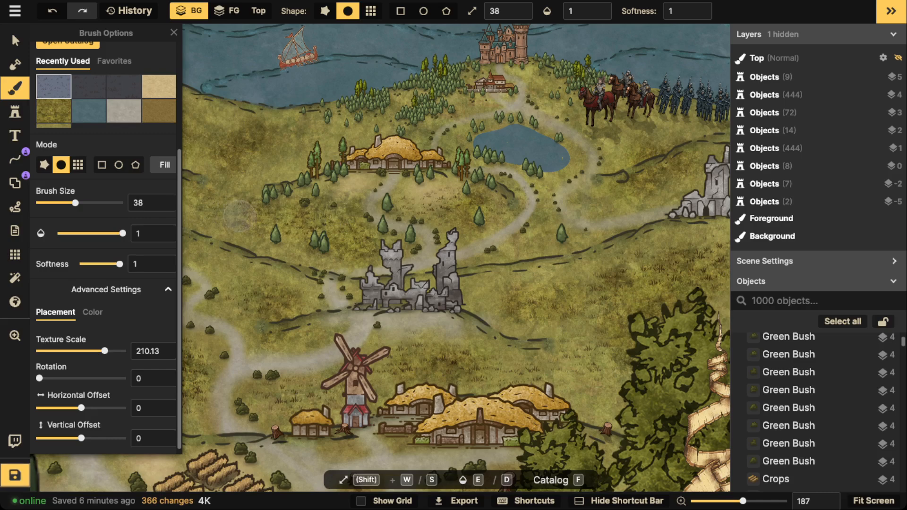
{"action": "mouse_move", "coordinate": [520, 239]}
{"action": "left_mouse_down"}
{"action": "mouse_move", "coordinate": [568, 240]}
{"action": "mouse_move", "coordinate": [649, 183]}
{"action": "mouse_move", "coordinate": [610, 195]}
{"action": "mouse_move", "coordinate": [675, 171]}
{"action": "mouse_move", "coordinate": [695, 175]}
{"action": "mouse_move", "coordinate": [604, 188]}
{"action": "left_mouse_up"}
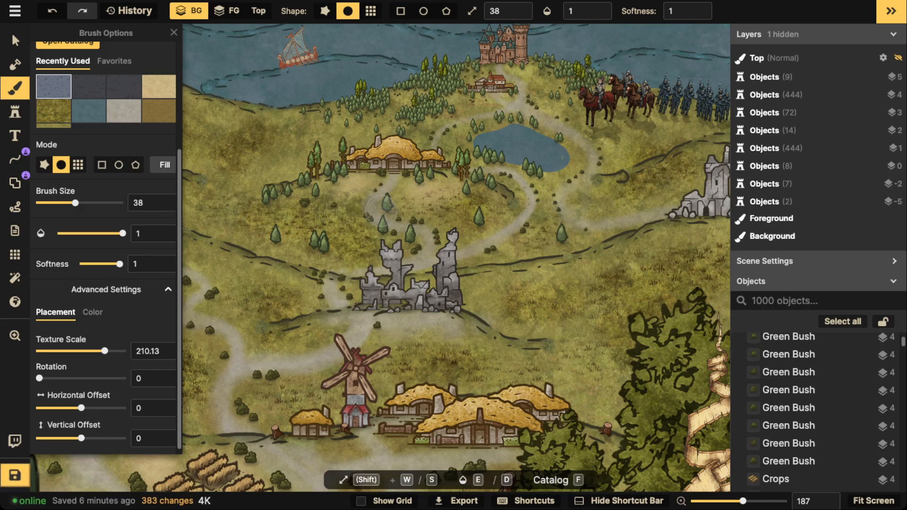
Step: Set the Grass texture scale to about 162 and paint grass around the northern thatched village and the hilltop by the lake
{"action": "left_click_drag", "start_coordinate": [104, 351], "coordinate": [99, 351]}
{"action": "mouse_move", "coordinate": [289, 142]}
{"action": "left_mouse_down"}
{"action": "mouse_move", "coordinate": [197, 126]}
{"action": "mouse_move", "coordinate": [254, 147]}
{"action": "mouse_move", "coordinate": [366, 136]}
{"action": "left_mouse_up"}
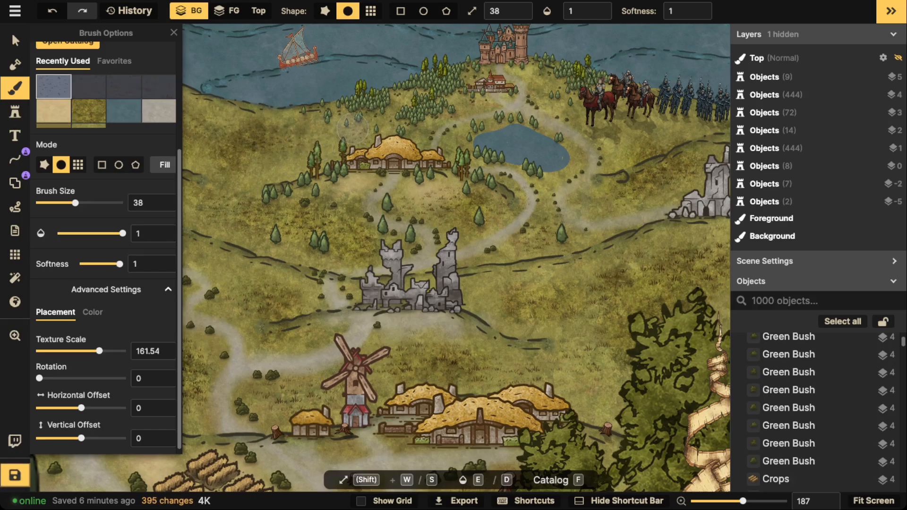
{"action": "mouse_move", "coordinate": [519, 117]}
{"action": "left_mouse_down"}
{"action": "mouse_move", "coordinate": [539, 85]}
{"action": "mouse_move", "coordinate": [634, 117]}
{"action": "mouse_move", "coordinate": [617, 135]}
{"action": "mouse_move", "coordinate": [656, 134]}
{"action": "mouse_move", "coordinate": [645, 138]}
{"action": "left_mouse_up"}
Step: Save the map with its painted grass textures
{"action": "scroll", "coordinate": [523, 197], "scroll_direction": "down", "scroll_amount": 5}
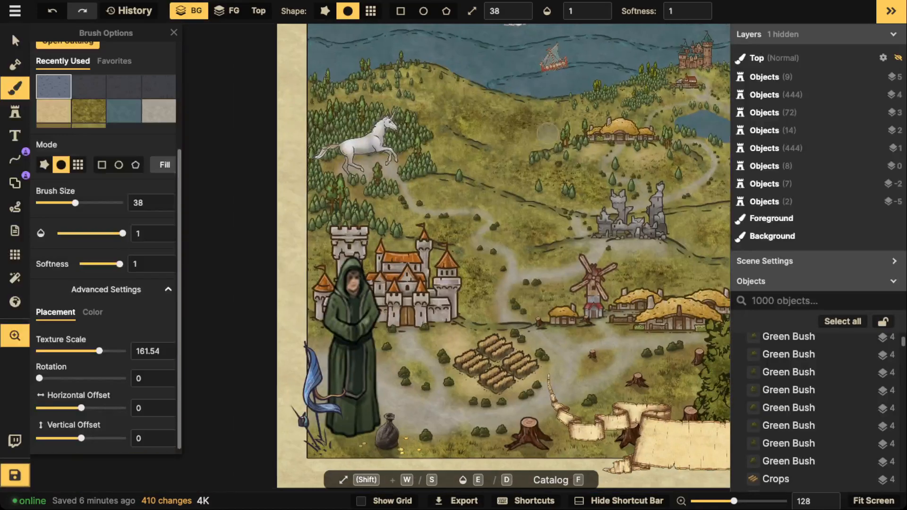
{"action": "scroll", "coordinate": [522, 197], "scroll_direction": "down", "scroll_amount": 3}
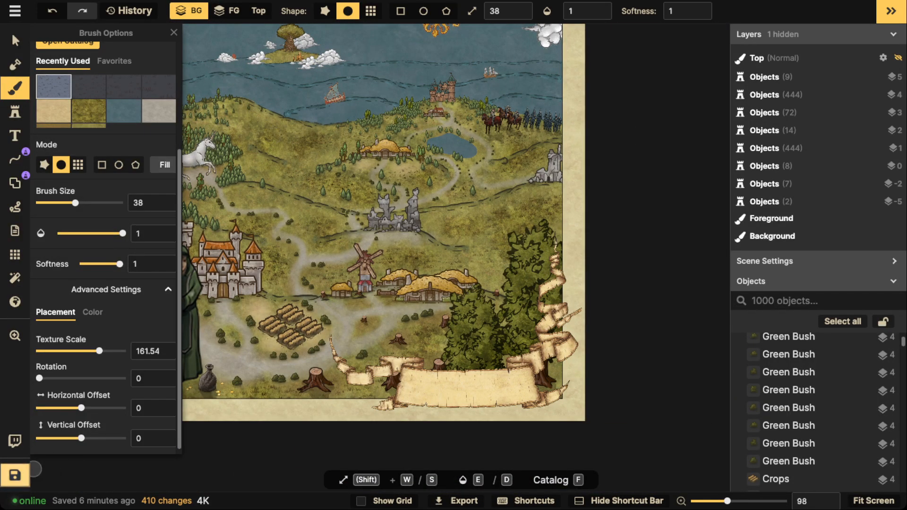
{"action": "left_click", "coordinate": [15, 474]}
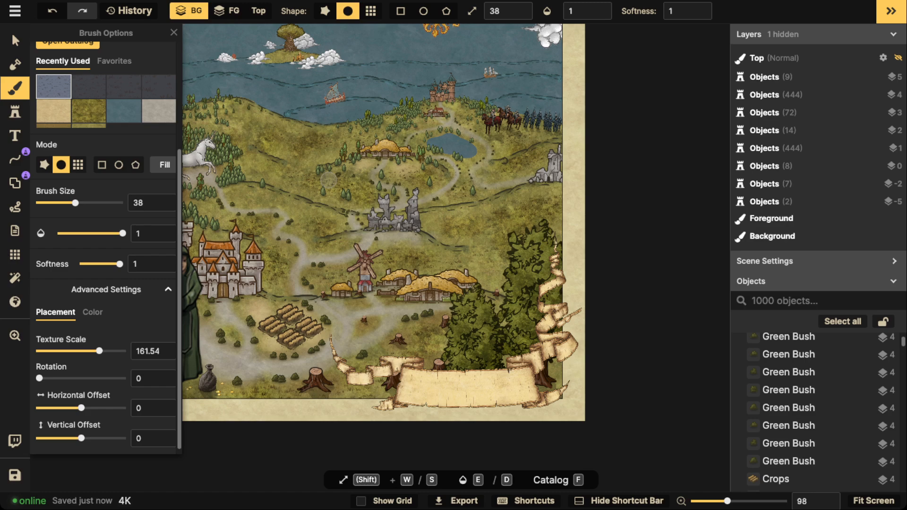
Step: Examine the whole map composition, from the sky and sea down to the castle, village and scroll
{"action": "scroll", "coordinate": [328, 180], "scroll_direction": "down", "scroll_amount": 3}
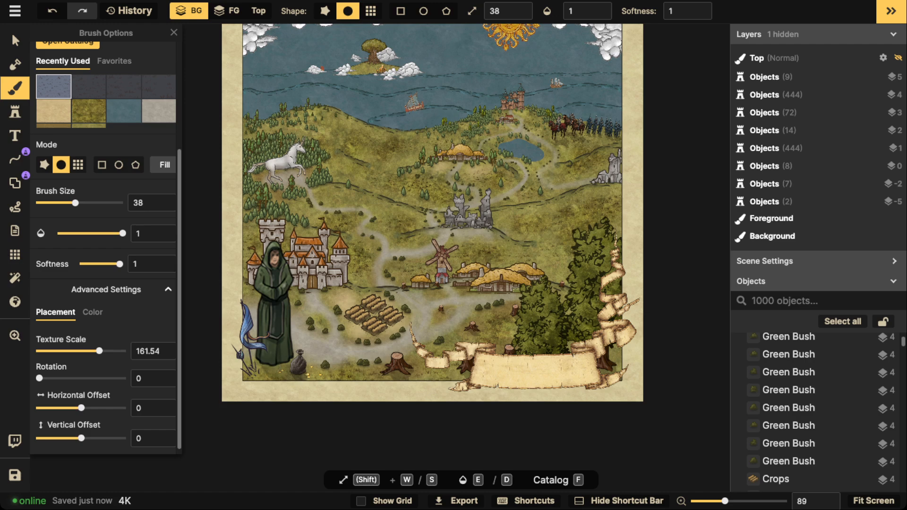
{"action": "left_click_drag", "start_coordinate": [397, 112], "coordinate": [375, 182]}
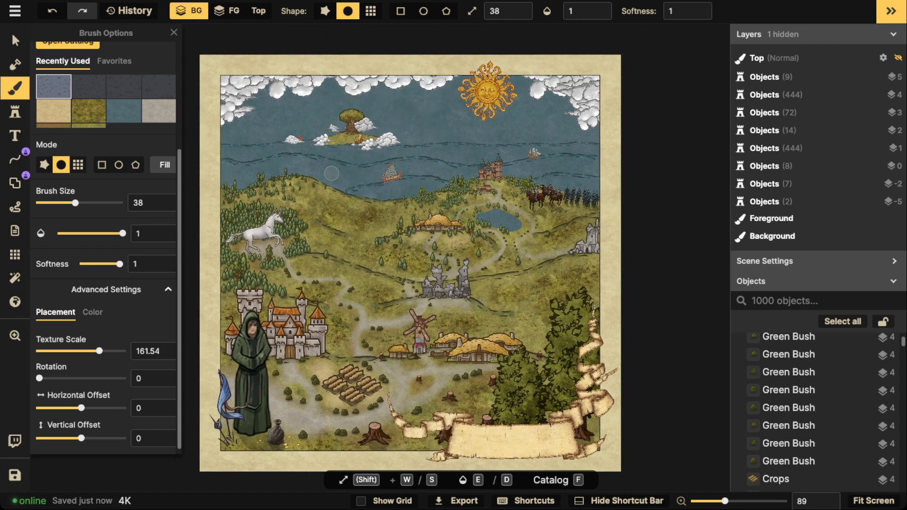
{"action": "scroll", "coordinate": [434, 168], "scroll_direction": "up", "scroll_amount": 6}
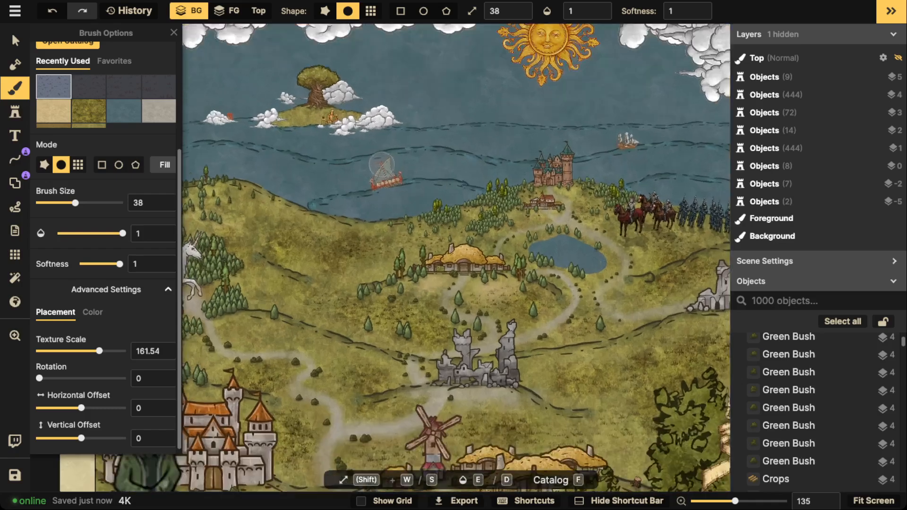
{"action": "scroll", "coordinate": [359, 144], "scroll_direction": "down", "scroll_amount": 3}
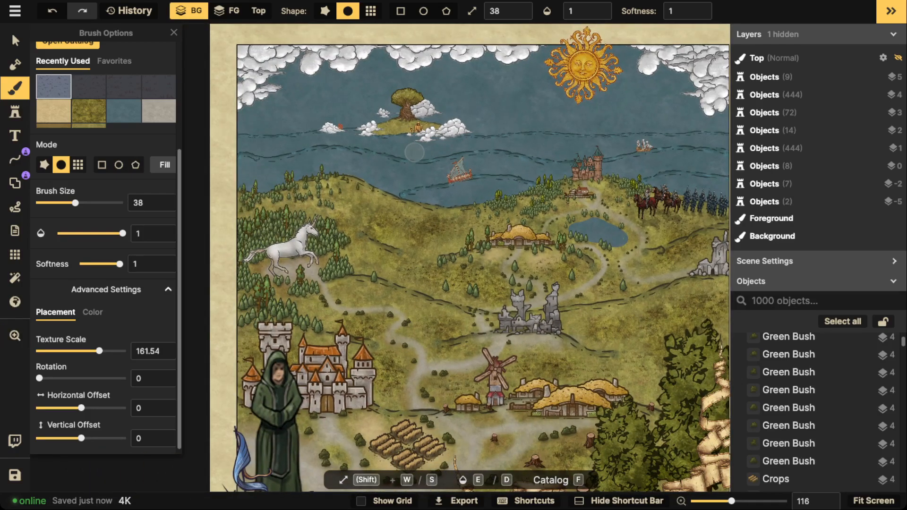
{"action": "scroll", "coordinate": [414, 152], "scroll_direction": "up", "scroll_amount": 1}
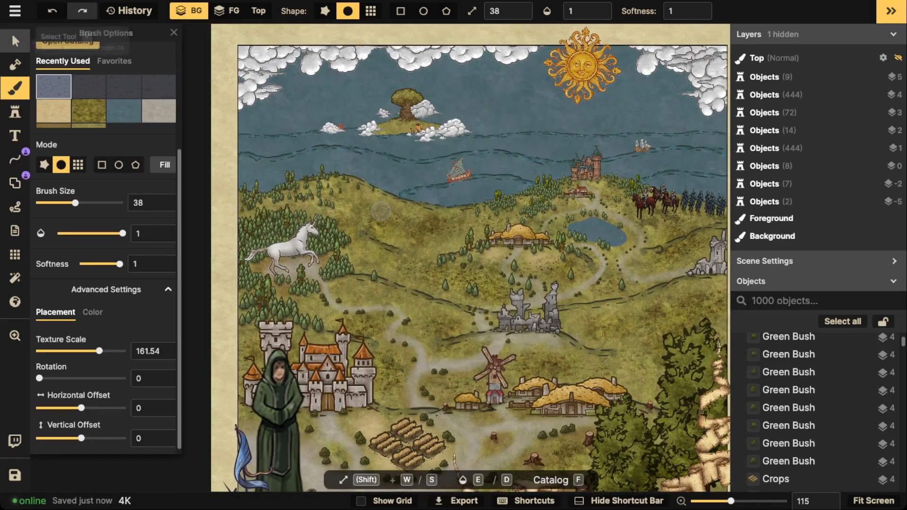
{"action": "left_click", "coordinate": [15, 41]}
{"action": "left_click_drag", "start_coordinate": [529, 350], "coordinate": [415, 293]}
{"action": "scroll", "coordinate": [369, 203], "scroll_direction": "down", "scroll_amount": 1}
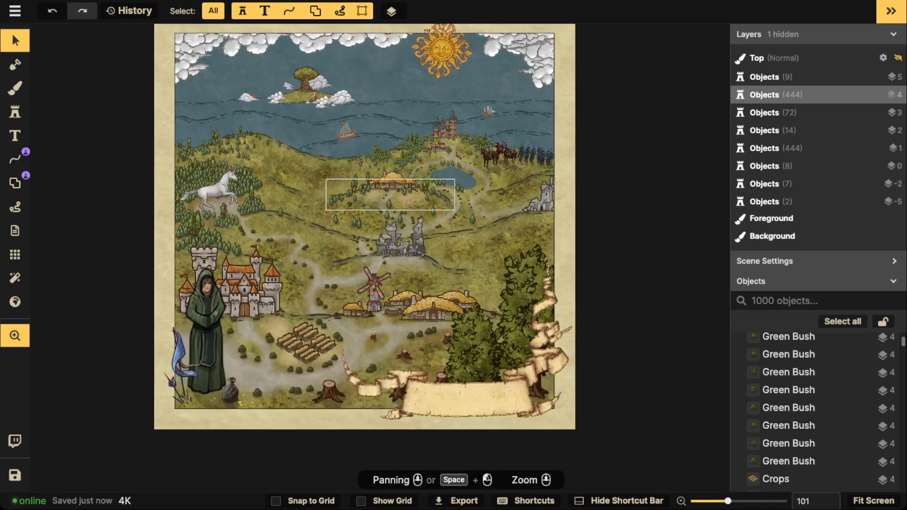
{"action": "left_click_drag", "start_coordinate": [388, 183], "coordinate": [416, 212]}
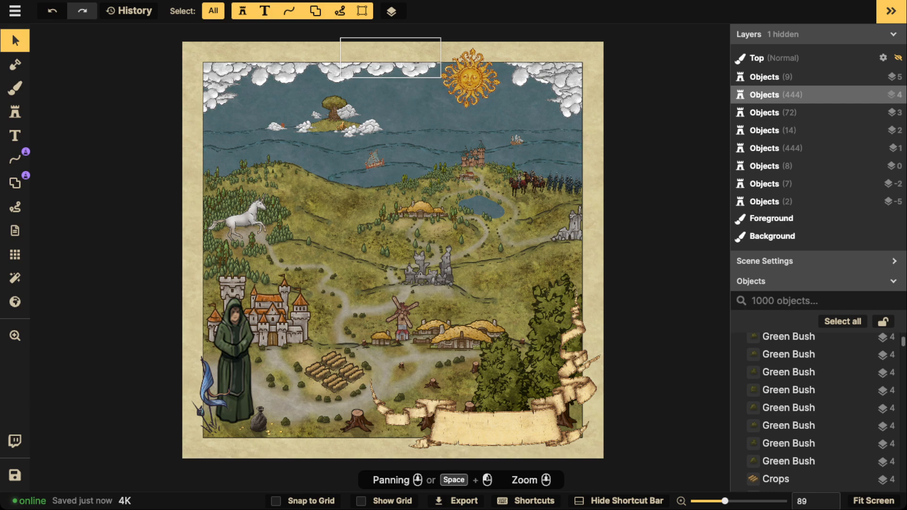
Step: Search the Fantasy World stamp catalog for BANNER and choose the first banner stamp in Frames & Labels
{"action": "left_click", "coordinate": [15, 112]}
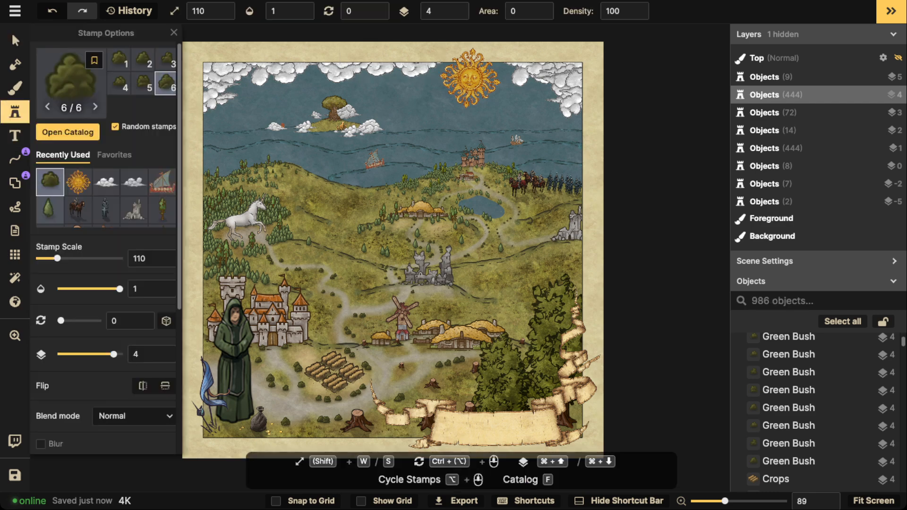
{"action": "left_click", "coordinate": [71, 81]}
{"action": "key", "text": "BackSpace"}
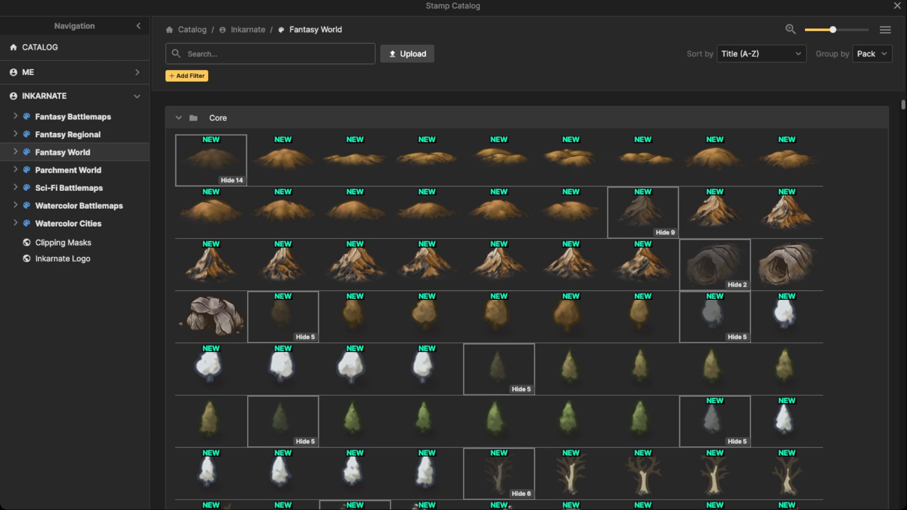
{"action": "type", "text": "BANNER"}
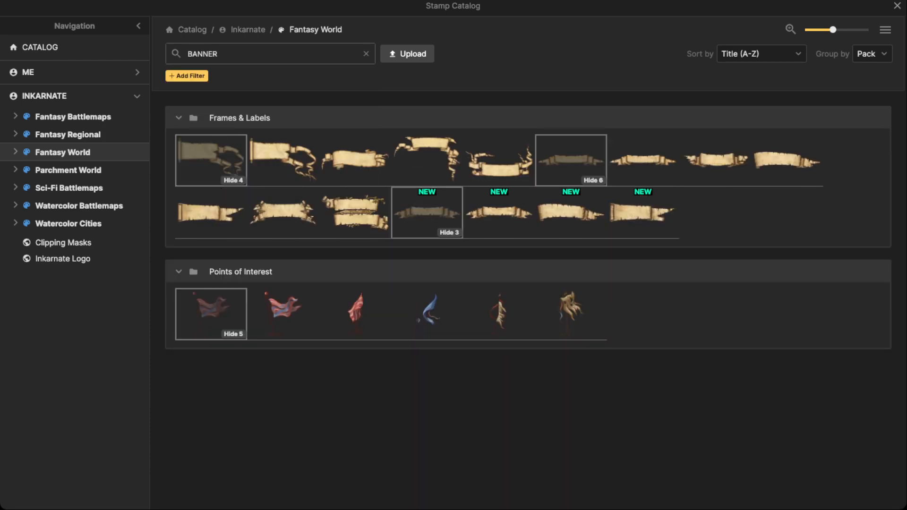
{"action": "left_click", "coordinate": [278, 162]}
Step: Set the banner stamp's scale to 60 and place it on the forested hill above the unicorn
{"action": "scroll", "coordinate": [280, 175], "scroll_direction": "up", "scroll_amount": 3}
{"action": "key", "text": "s"}
{"action": "key", "text": "s"}
{"action": "key", "text": "s"}
{"action": "key", "text": "s"}
{"action": "key", "text": "s"}
{"action": "key", "text": "s"}
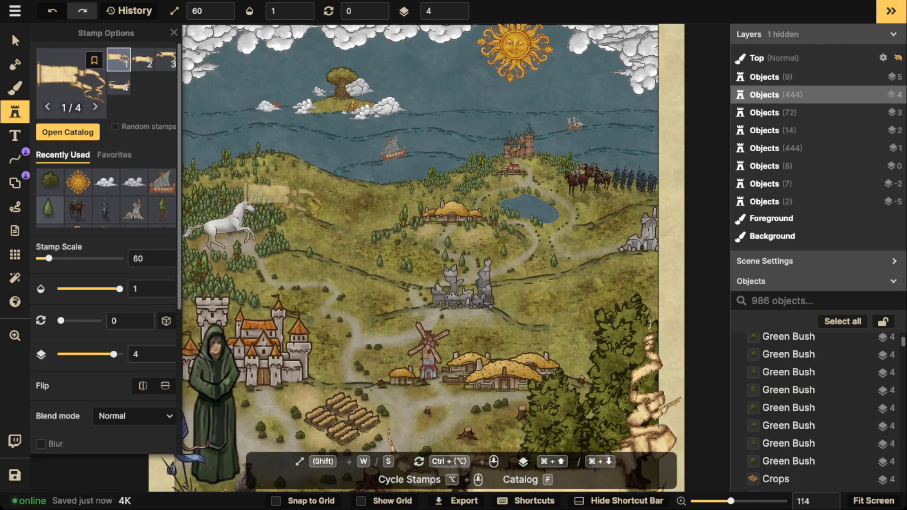
{"action": "left_click_drag", "start_coordinate": [273, 206], "coordinate": [409, 200]}
{"action": "scroll", "coordinate": [387, 200], "scroll_direction": "up", "scroll_amount": 3}
{"action": "key", "text": "w"}
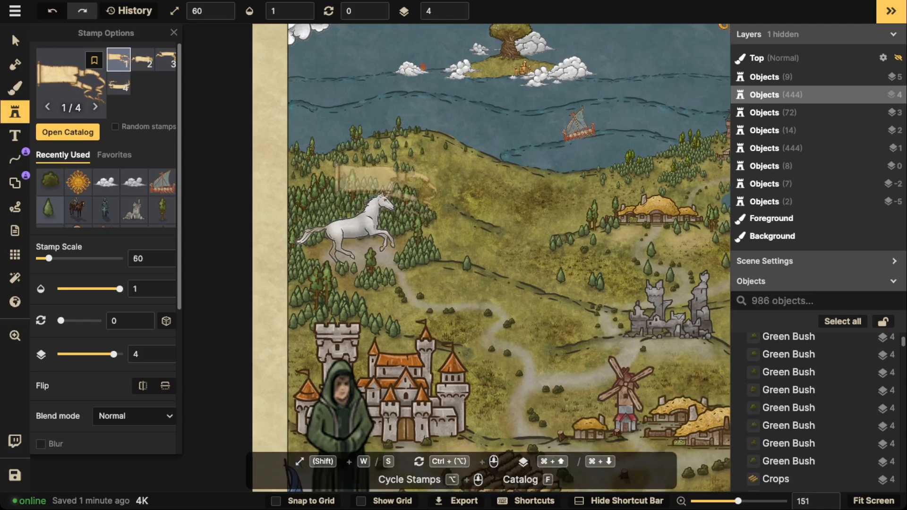
{"action": "left_click", "coordinate": [391, 190]}
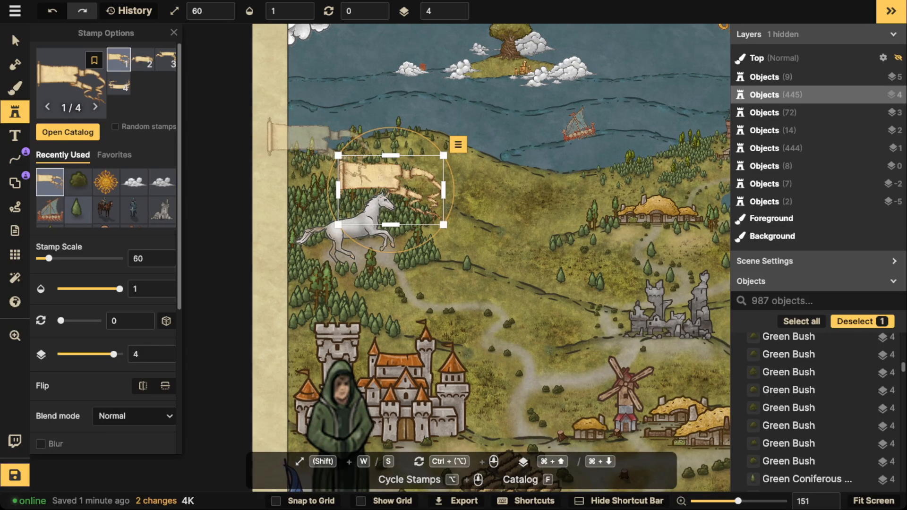
Step: Nudge the banner above the unicorn slightly and delete it
{"action": "scroll", "coordinate": [337, 177], "scroll_direction": "down", "scroll_amount": 2}
{"action": "scroll", "coordinate": [384, 188], "scroll_direction": "down", "scroll_amount": 2}
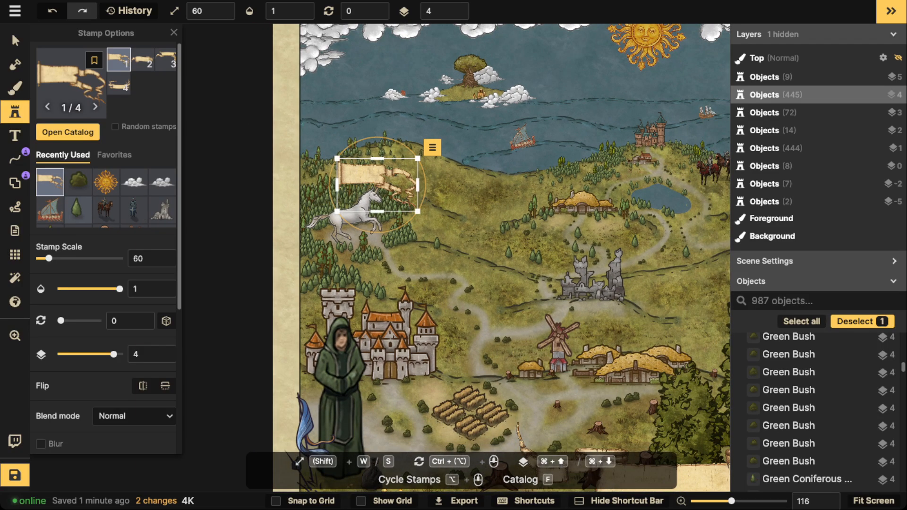
{"action": "left_click_drag", "start_coordinate": [373, 180], "coordinate": [375, 178]}
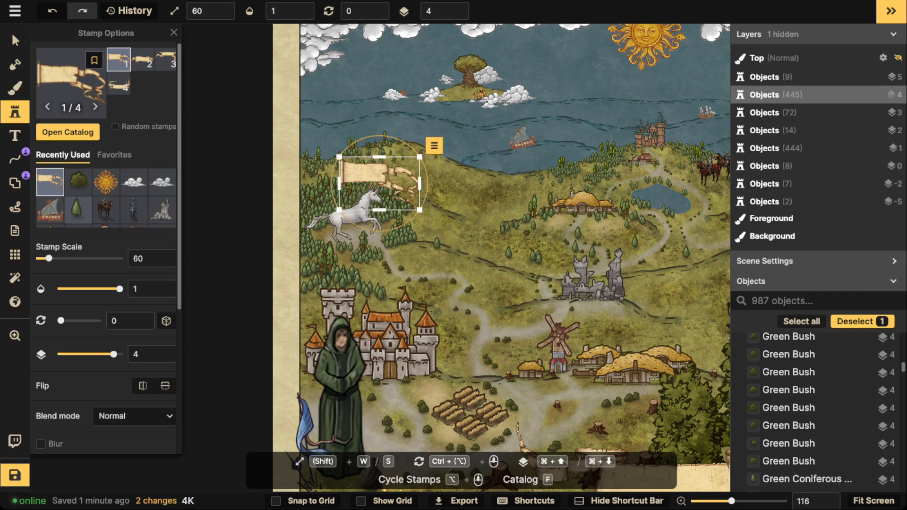
{"action": "key", "text": "Delete"}
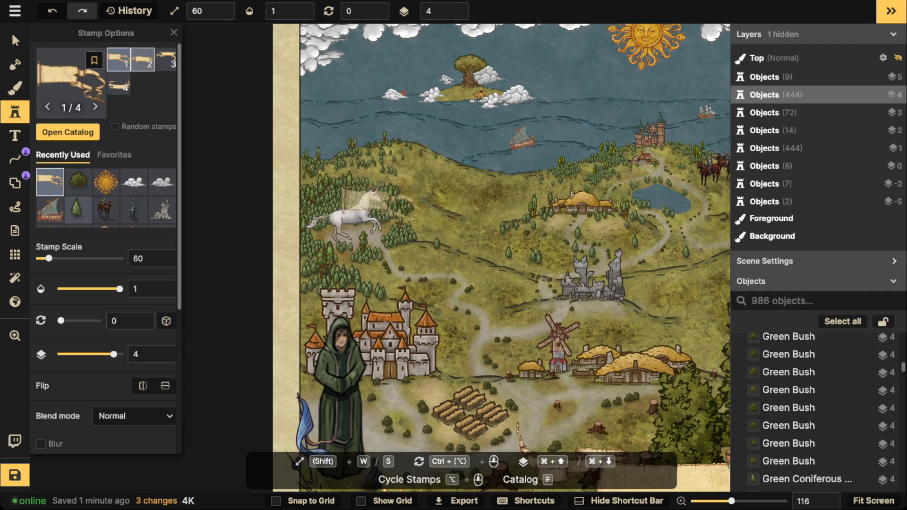
Step: Choose the new Small Banner stamp from the catalog, set its scale to 160 and place it over the northern castle
{"action": "key", "text": "f"}
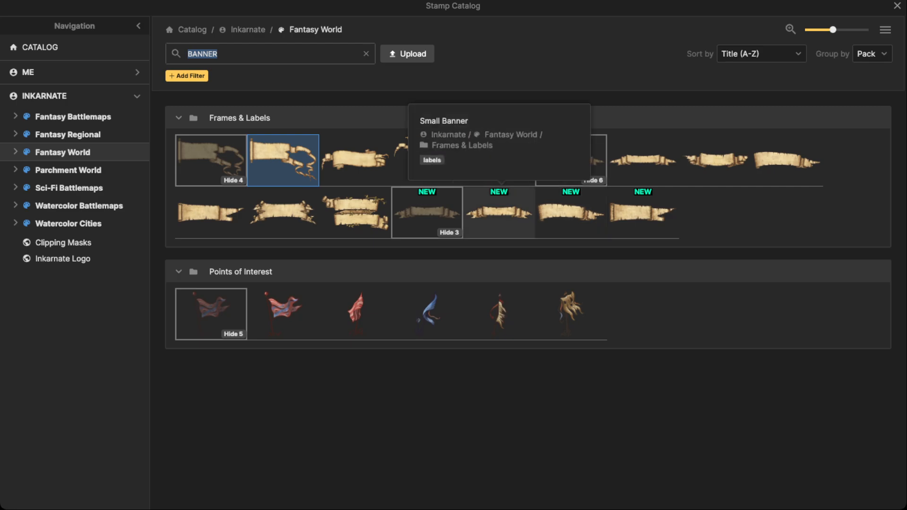
{"action": "left_click", "coordinate": [498, 212]}
{"action": "scroll", "coordinate": [418, 123], "scroll_direction": "up", "scroll_amount": 2}
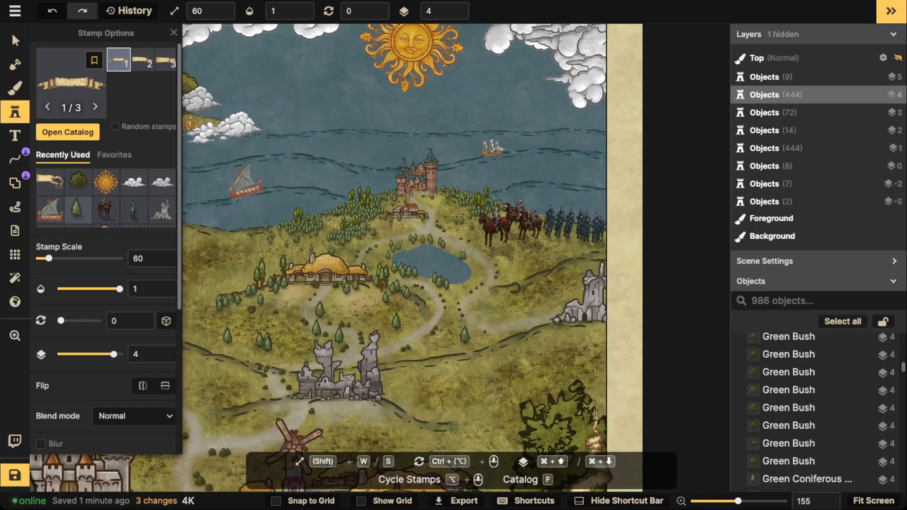
{"action": "key", "text": "w"}
{"action": "key", "text": "w"}
{"action": "key", "text": "w"}
{"action": "key", "text": "w"}
{"action": "key", "text": "w"}
{"action": "key", "text": "w"}
{"action": "key", "text": "w"}
{"action": "left_click", "coordinate": [416, 201]}
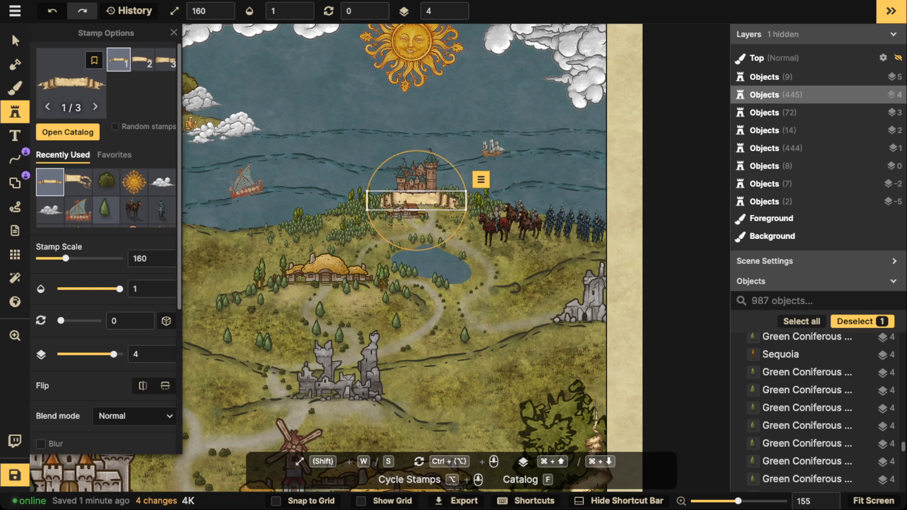
Step: Move the small banner to the sea just above the northern castle and rotate it 180 degrees
{"action": "left_click_drag", "start_coordinate": [416, 200], "coordinate": [419, 134]}
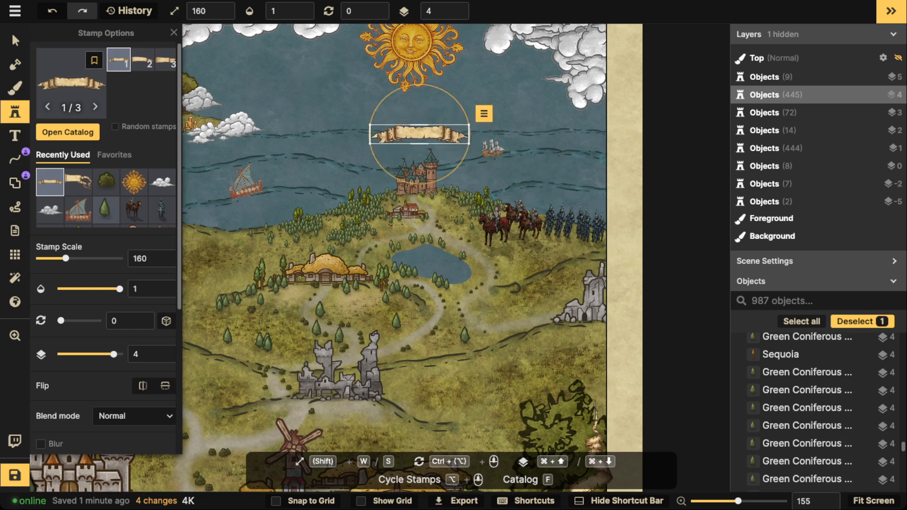
{"action": "scroll", "coordinate": [419, 133], "scroll_direction": "up", "scroll_amount": 12, "text": "ctrl"}
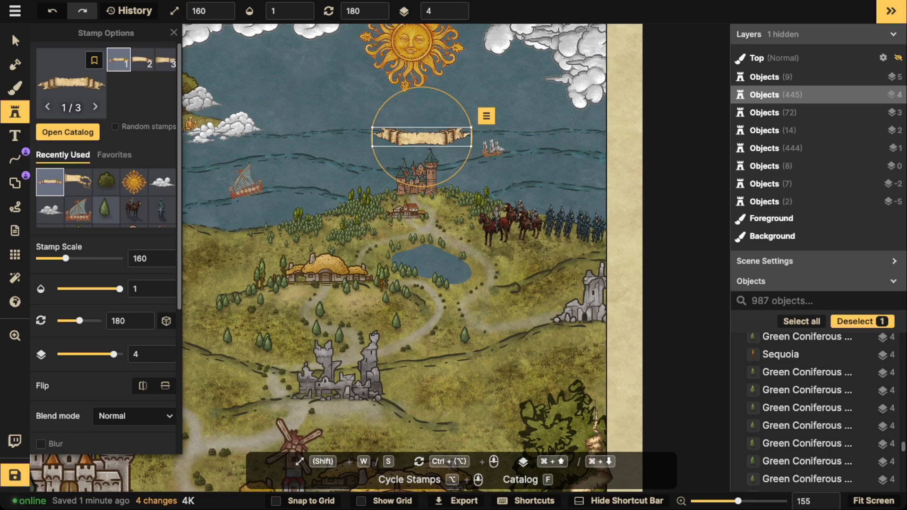
{"action": "scroll", "coordinate": [422, 136], "scroll_direction": "down", "scroll_amount": 5}
{"action": "key", "text": "space"}
{"action": "left_click_drag", "start_coordinate": [447, 385], "coordinate": [465, 189]}
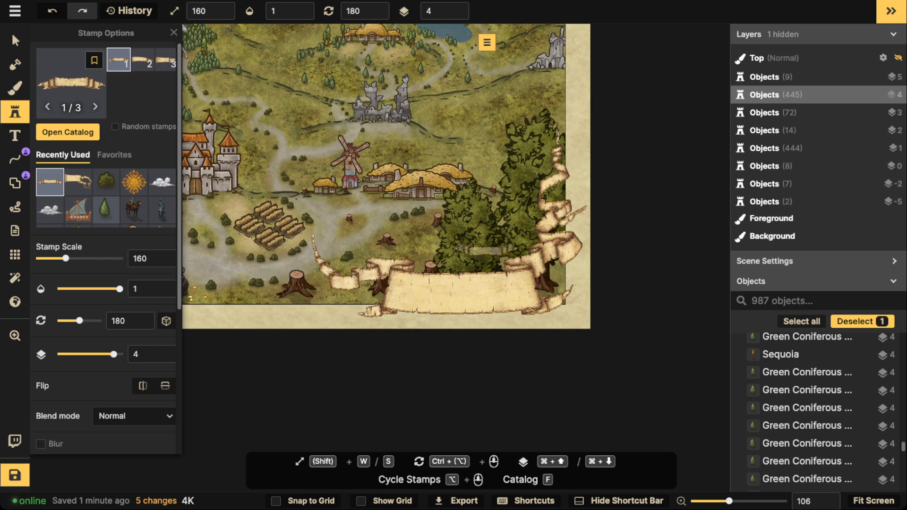
Step: Delete the small banner from the sea above the northern castle
{"action": "scroll", "coordinate": [477, 250], "scroll_direction": "up", "scroll_amount": 2}
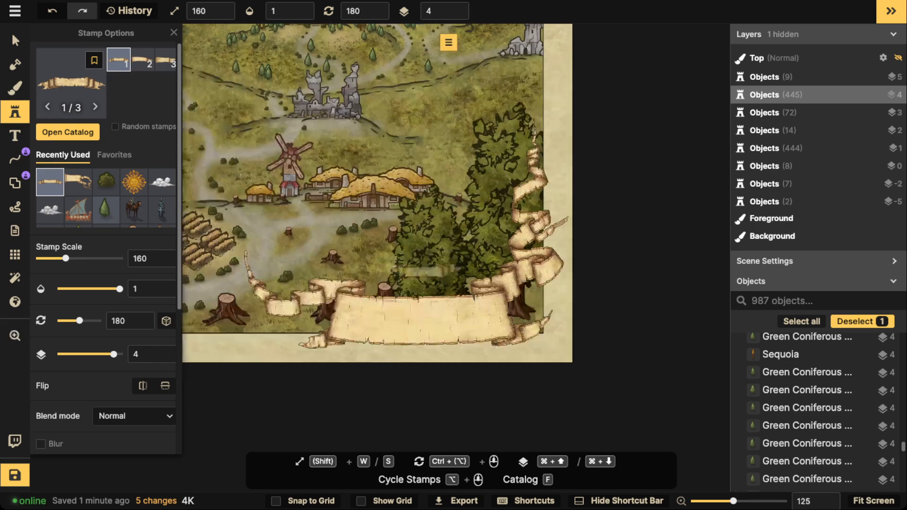
{"action": "scroll", "coordinate": [398, 190], "scroll_direction": "up", "scroll_amount": 10}
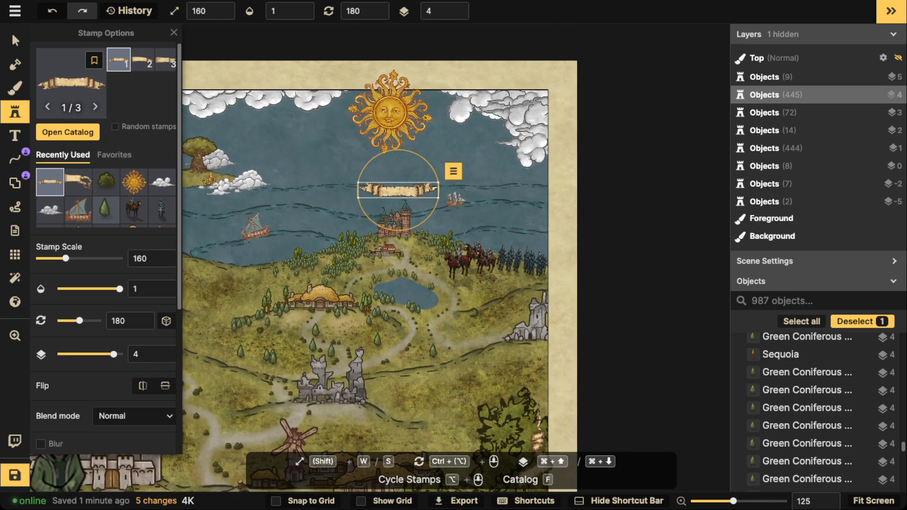
{"action": "left_click_drag", "start_coordinate": [398, 189], "coordinate": [402, 188]}
{"action": "key", "text": "Delete"}
Step: Set the map text's outline colour to black 000000 with an opacity of 1
{"action": "left_click", "coordinate": [16, 135]}
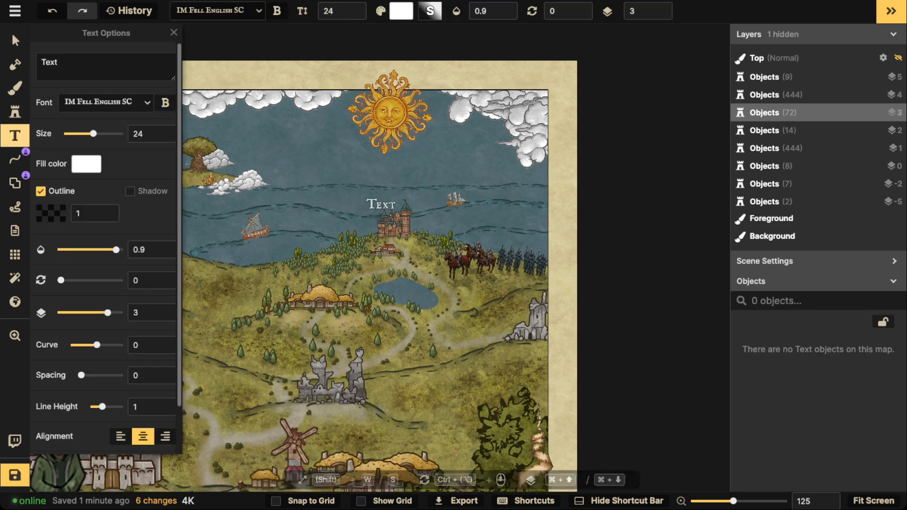
{"action": "scroll", "coordinate": [327, 197], "scroll_direction": "left", "scroll_amount": 4}
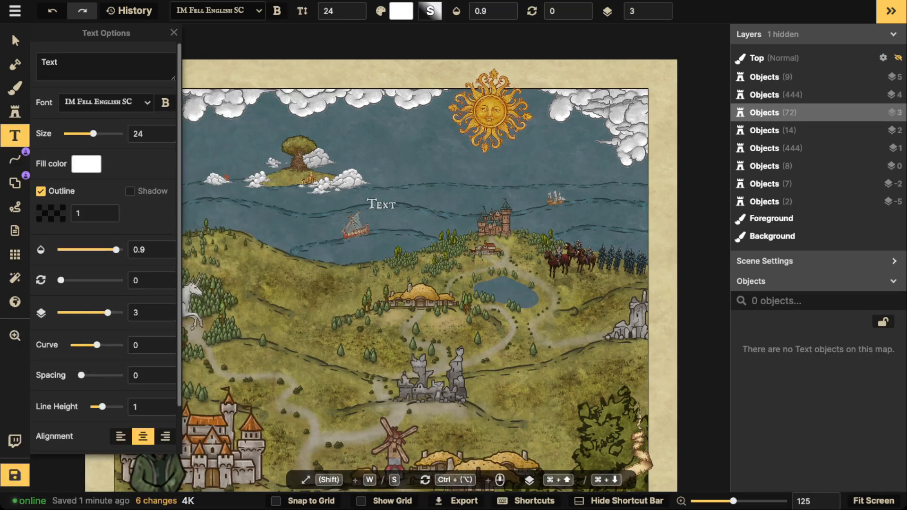
{"action": "left_click", "coordinate": [51, 213]}
{"action": "left_click_drag", "start_coordinate": [290, 154], "coordinate": [364, 210]}
{"action": "left_click", "coordinate": [51, 213]}
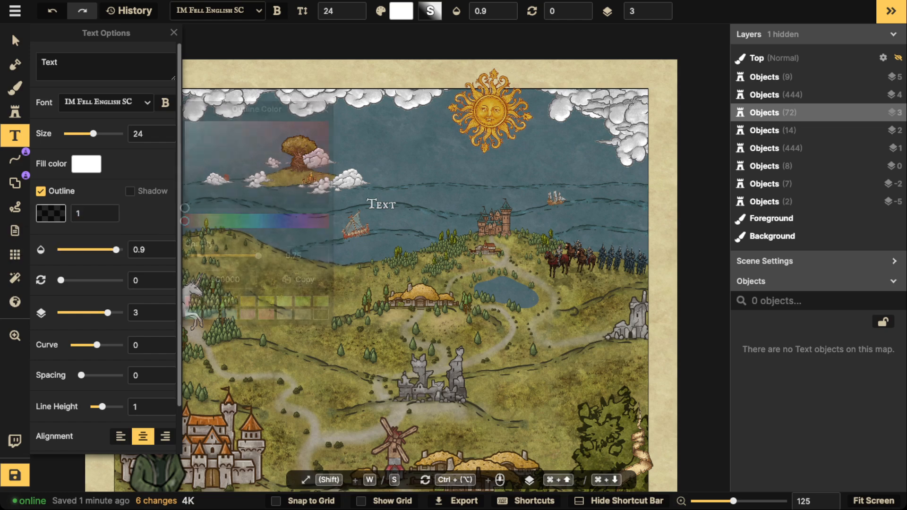
{"action": "left_click_drag", "start_coordinate": [219, 194], "coordinate": [352, 209]}
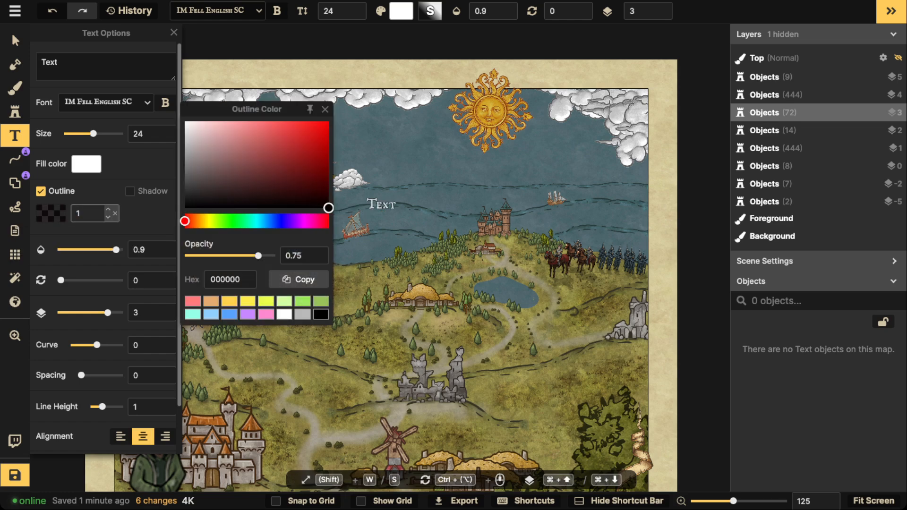
{"action": "left_click_drag", "start_coordinate": [258, 255], "coordinate": [271, 255]}
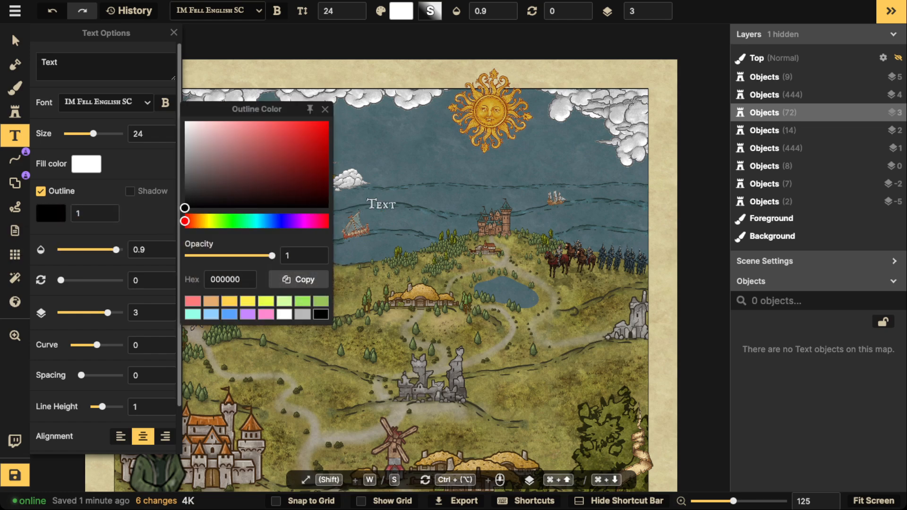
Step: Place a default text label in the sea just below the floating tree island
{"action": "left_click", "coordinate": [382, 204]}
{"action": "scroll", "coordinate": [329, 211], "scroll_direction": "up", "scroll_amount": 5}
{"action": "left_click", "coordinate": [302, 208]}
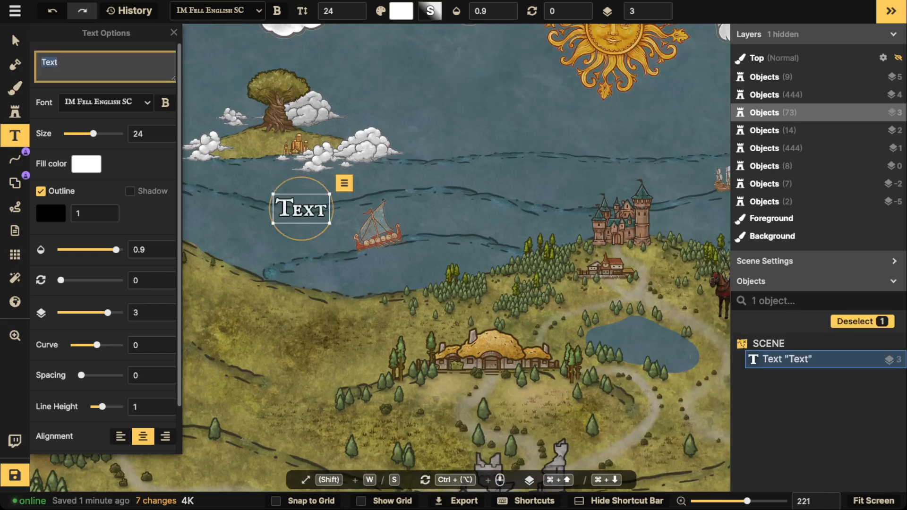
{"action": "left_click_drag", "start_coordinate": [66, 64], "coordinate": [16, 65]}
{"action": "left_click", "coordinate": [15, 40]}
{"action": "scroll", "coordinate": [273, 213], "scroll_direction": "down", "scroll_amount": 1}
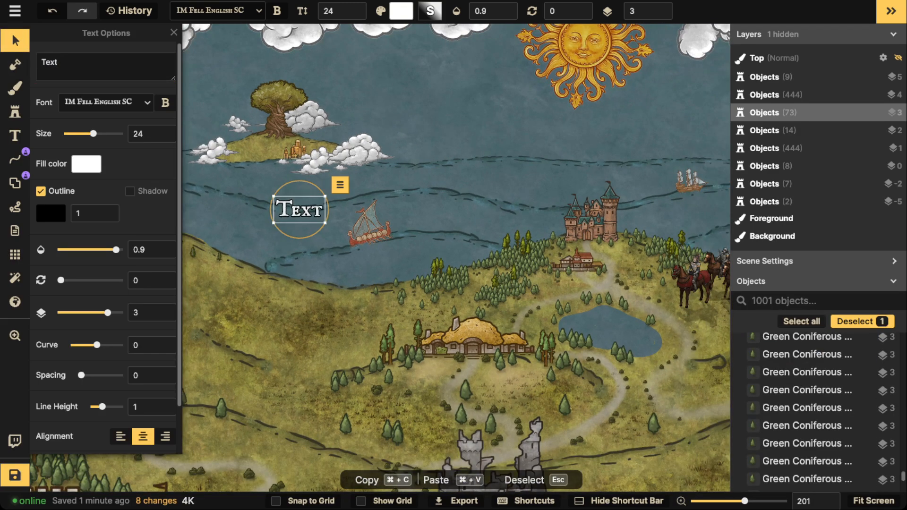
Step: Set the label's outline width to 1.3 and move the label onto the hill beside the unicorn
{"action": "left_click", "coordinate": [108, 208]}
{"action": "left_click", "coordinate": [108, 209]}
{"action": "left_click", "coordinate": [108, 208]}
{"action": "scroll", "coordinate": [232, 207], "scroll_direction": "down", "scroll_amount": 5}
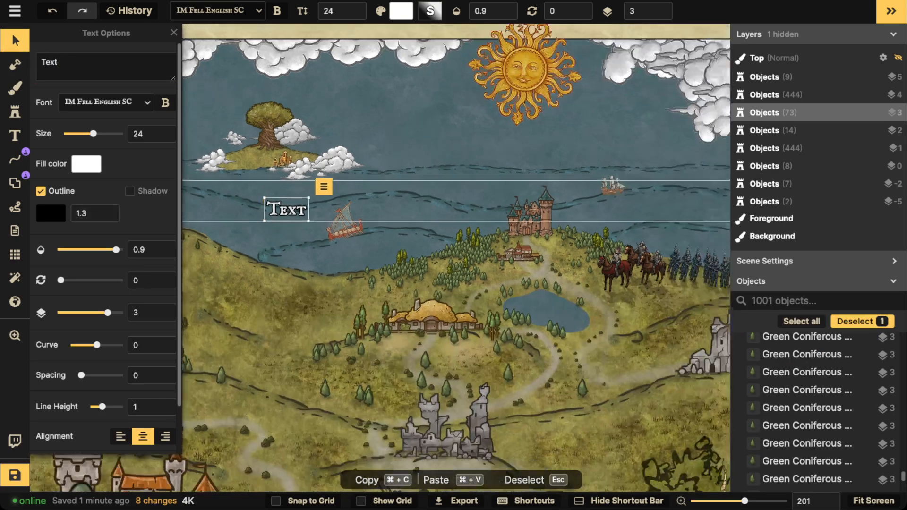
{"action": "key", "text": "space"}
{"action": "left_click_drag", "start_coordinate": [231, 206], "coordinate": [346, 208]}
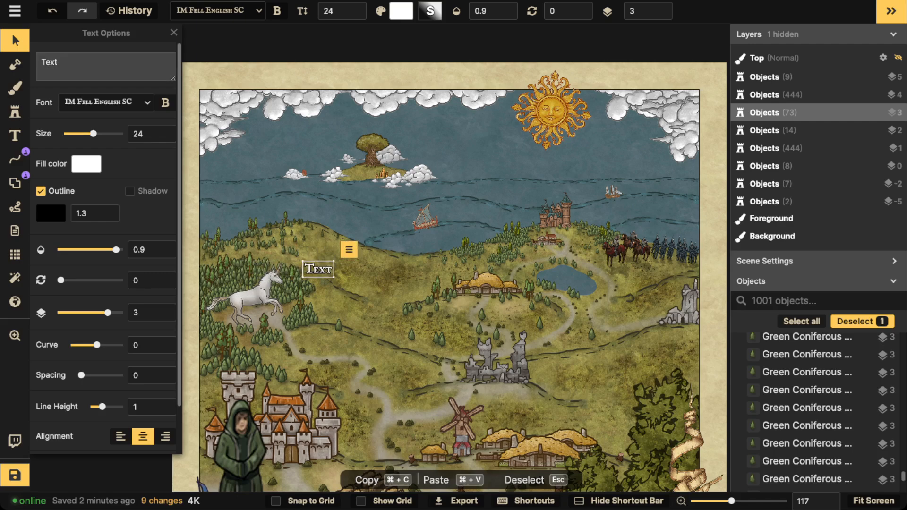
{"action": "type", "text": "GUARDIAN"}
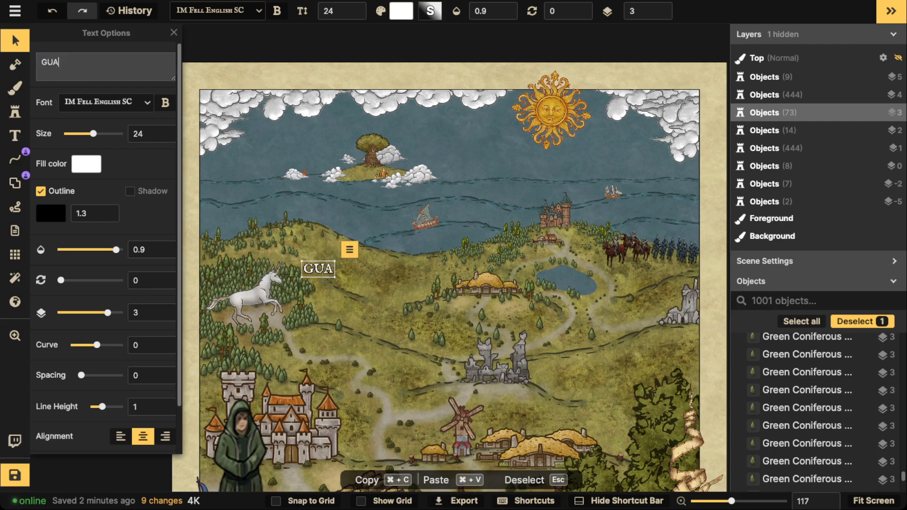
{"action": "key", "text": "BackSpace"}
{"action": "key", "text": "BackSpace"}
{"action": "key", "text": "BackSpace"}
{"action": "key", "text": "BackSpace"}
{"action": "key", "text": "BackSpace"}
{"action": "key", "text": "BackSpace"}
{"action": "key", "text": "BackSpace"}
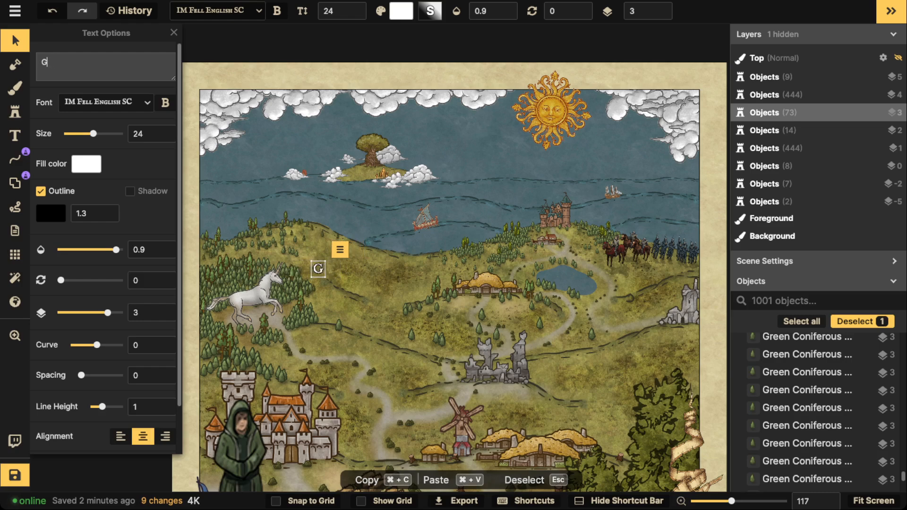
Step: Word the label "Warden of the Wood" on two lines in bold and move it above the unicorn
{"action": "type", "text": "Warden "}
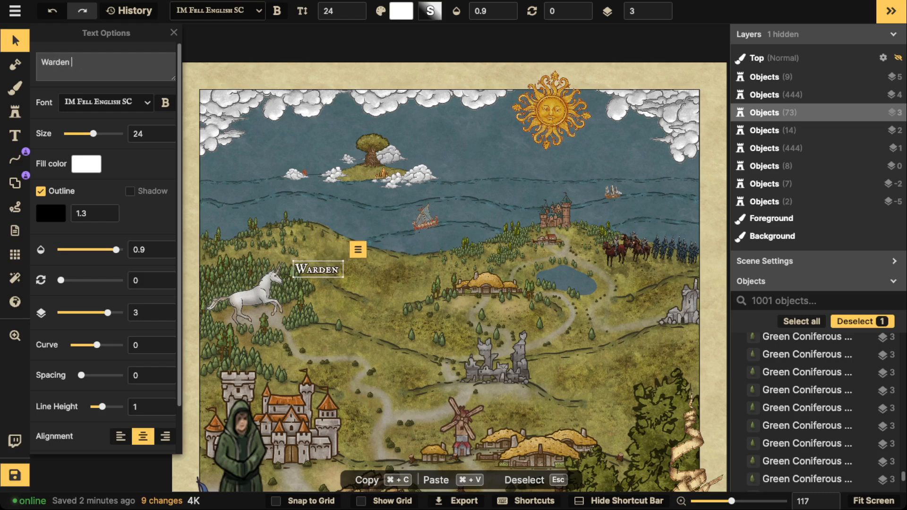
{"action": "type", "text": "of"}
{"action": "key", "text": "Return"}
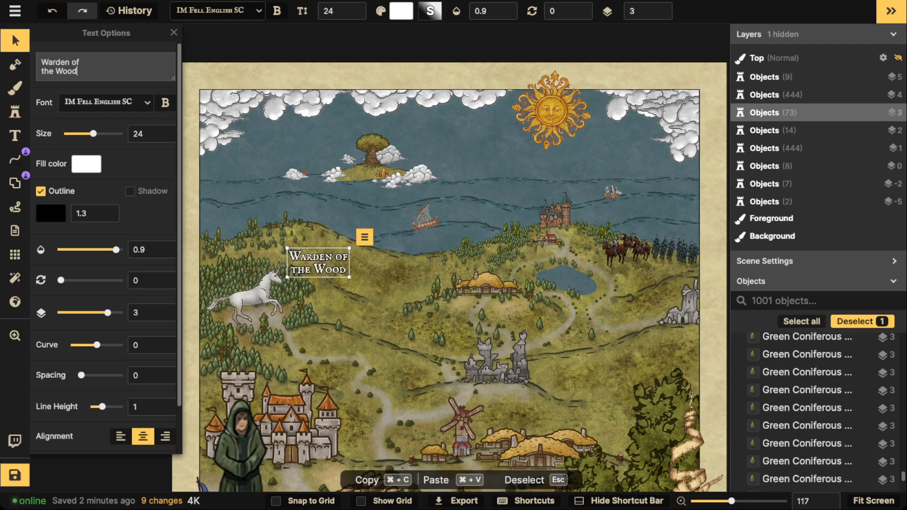
{"action": "left_click", "coordinate": [165, 103]}
{"action": "scroll", "coordinate": [316, 265], "scroll_direction": "up", "scroll_amount": 2}
{"action": "left_click_drag", "start_coordinate": [316, 266], "coordinate": [252, 251]}
Step: Add a two-line text label "World Tree" in the sky beside the floating island's tree
{"action": "left_click", "coordinate": [15, 183]}
{"action": "left_click_drag", "start_coordinate": [253, 109], "coordinate": [259, 127]}
{"action": "left_click", "coordinate": [14, 136]}
{"action": "scroll", "coordinate": [259, 128], "scroll_direction": "up", "scroll_amount": 2}
{"action": "left_click", "coordinate": [334, 138]}
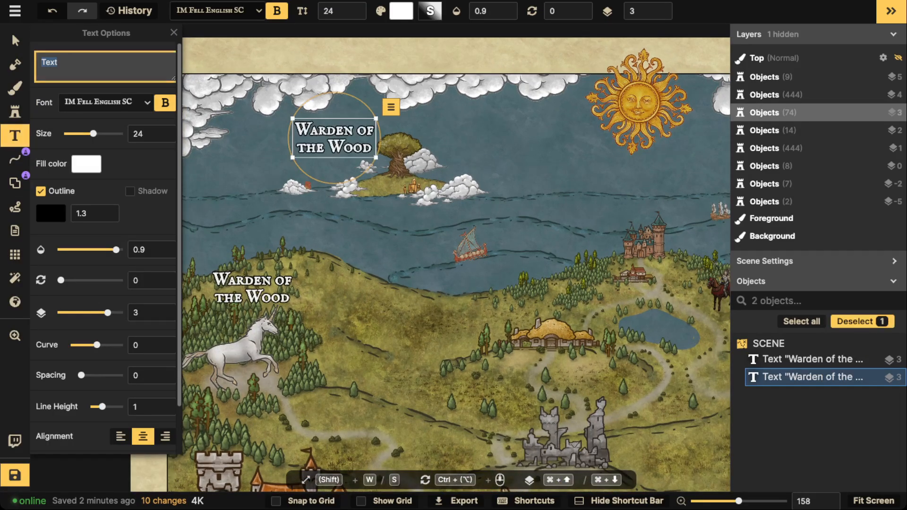
{"action": "type", "text": "World"}
{"action": "key", "text": "Return"}
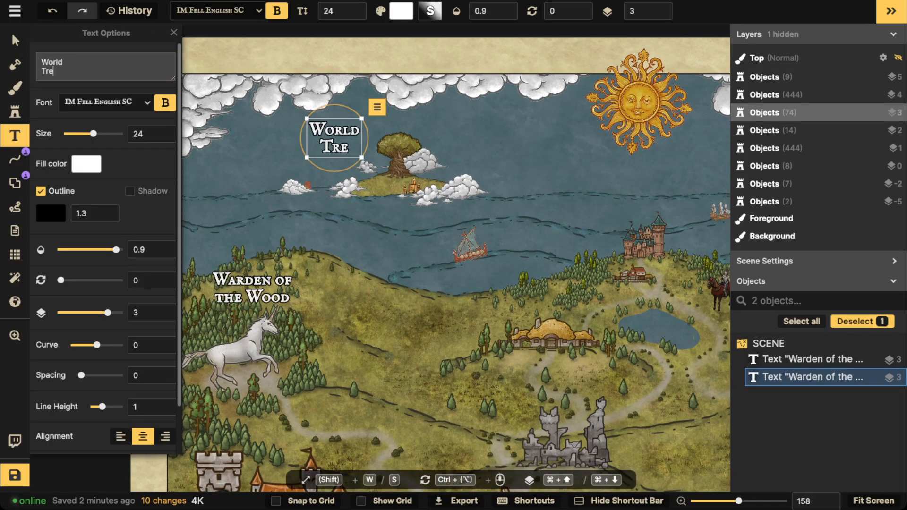
Step: Move the "World Tree" label closer to the tree's crown and raise it to layer 5
{"action": "left_click_drag", "start_coordinate": [334, 138], "coordinate": [365, 134]}
{"action": "scroll", "coordinate": [648, 11], "scroll_direction": "up", "scroll_amount": 2}
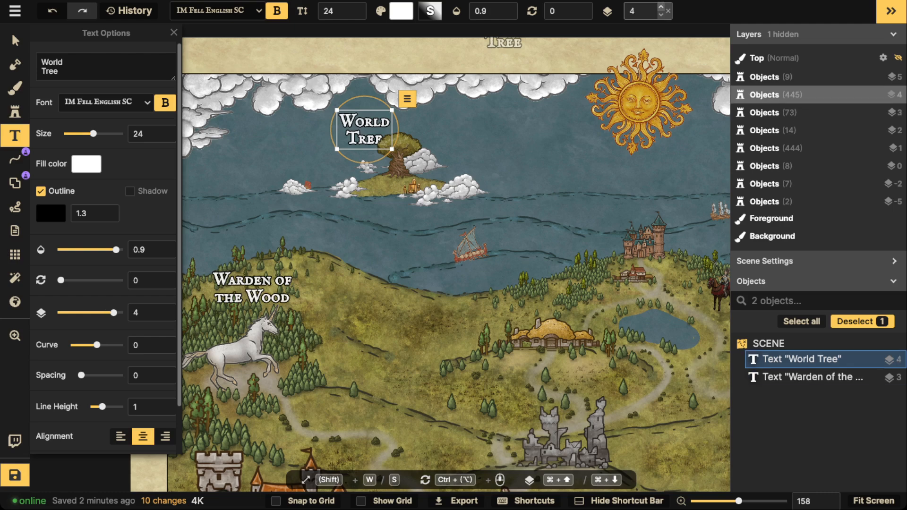
{"action": "left_click_drag", "start_coordinate": [371, 129], "coordinate": [371, 130]}
{"action": "key", "text": "Escape"}
Step: Lower the floating island's tree stamp to layer 4 and nudge the "World Tree" label over its crown
{"action": "left_click", "coordinate": [15, 40]}
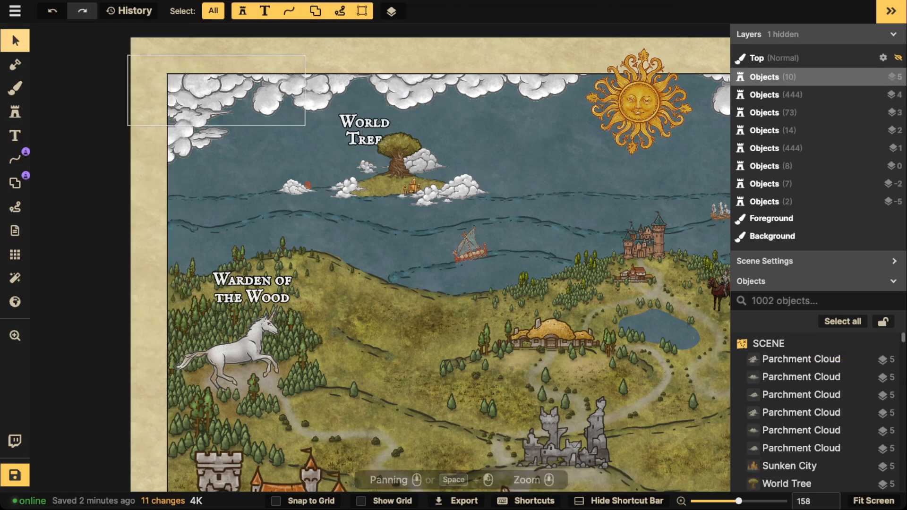
{"action": "left_click", "coordinate": [399, 154]}
{"action": "left_click", "coordinate": [454, 15]}
{"action": "key", "text": "Escape"}
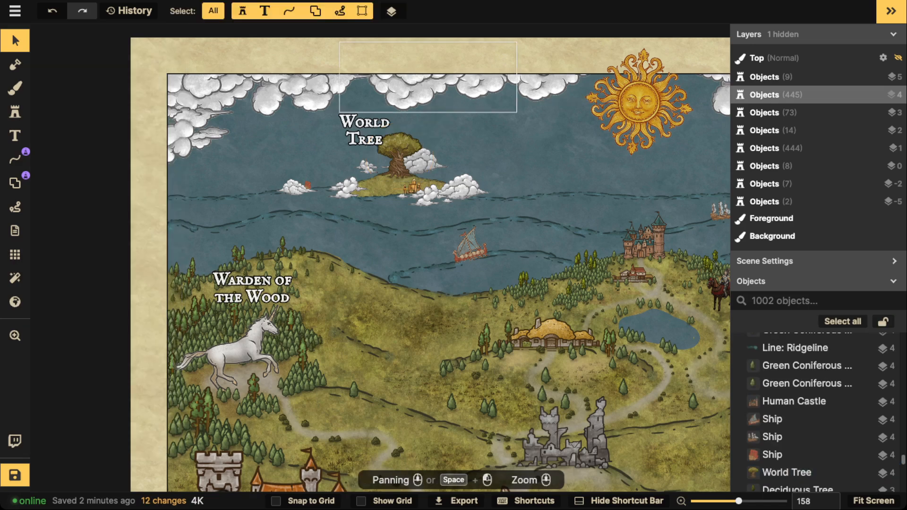
{"action": "left_click_drag", "start_coordinate": [364, 131], "coordinate": [362, 132]}
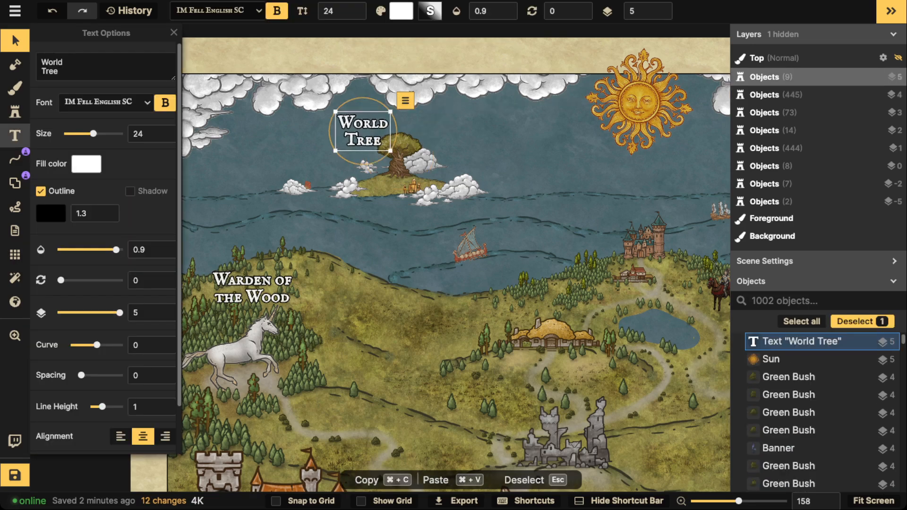
Step: Add a two-line label "Castle Fordlin" beside the towers of the large orange-roofed castle
{"action": "left_click", "coordinate": [15, 136]}
{"action": "left_click_drag", "start_coordinate": [535, 302], "coordinate": [352, 229]}
{"action": "scroll", "coordinate": [357, 228], "scroll_direction": "up", "scroll_amount": 1}
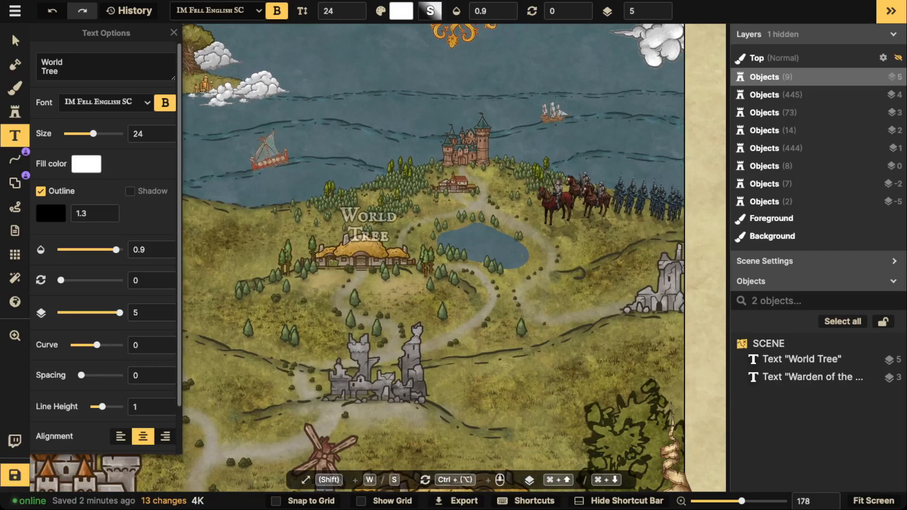
{"action": "scroll", "coordinate": [376, 292], "scroll_direction": "down", "scroll_amount": 1}
{"action": "left_click_drag", "start_coordinate": [361, 306], "coordinate": [597, 119]}
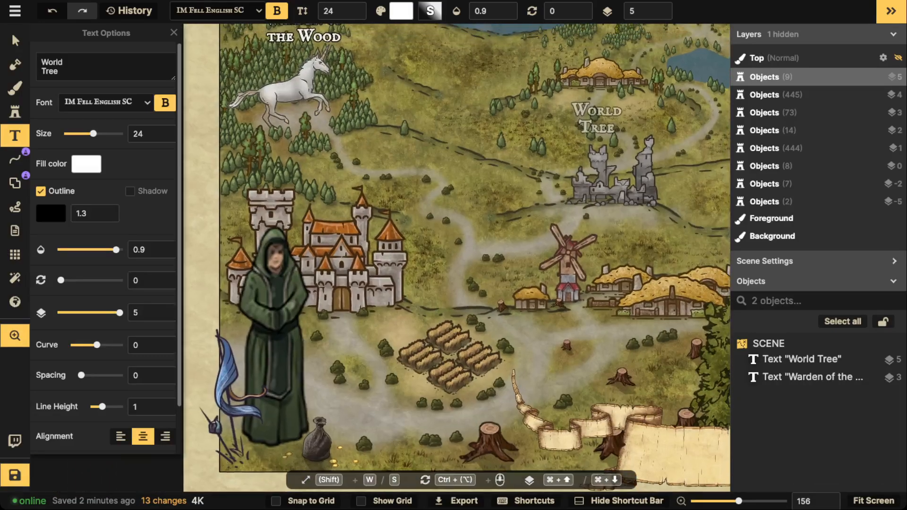
{"action": "left_click", "coordinate": [391, 212]}
{"action": "type", "text": "Ca"}
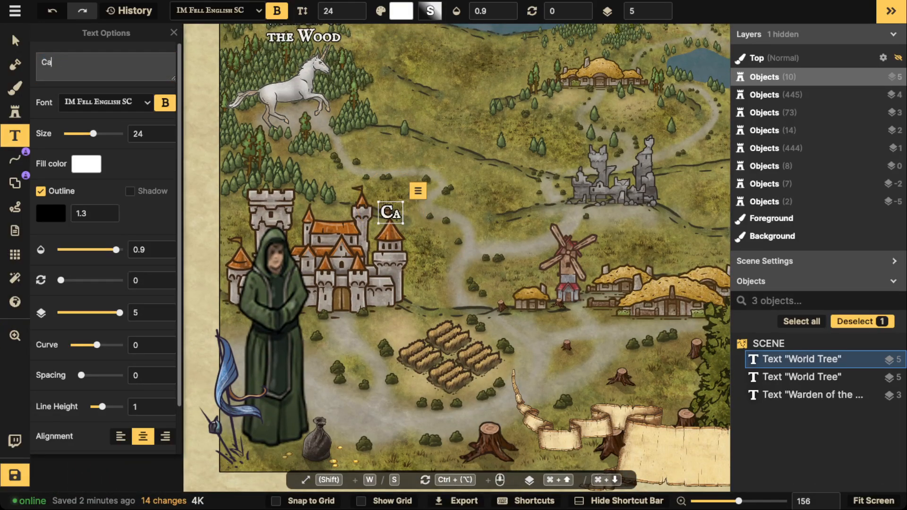
{"action": "type", "text": "stle"}
{"action": "key", "text": "Return"}
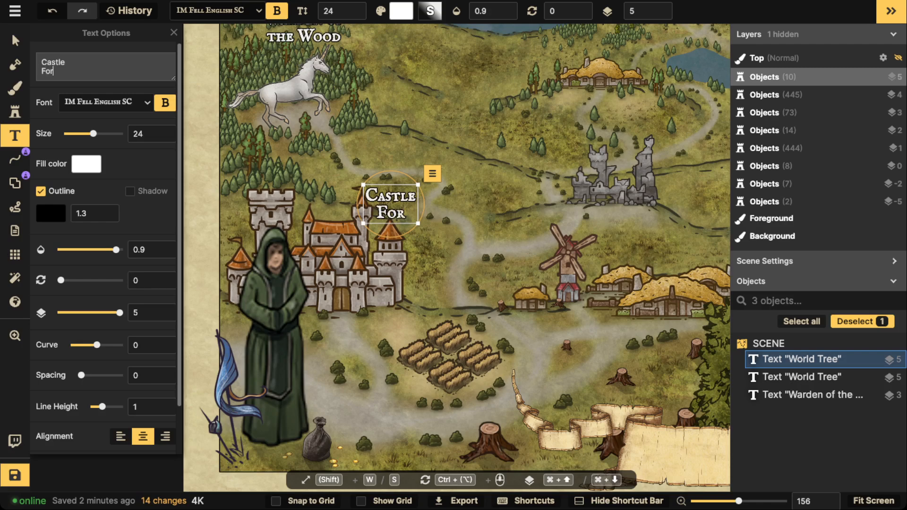
{"action": "type", "text": "Fordlin"}
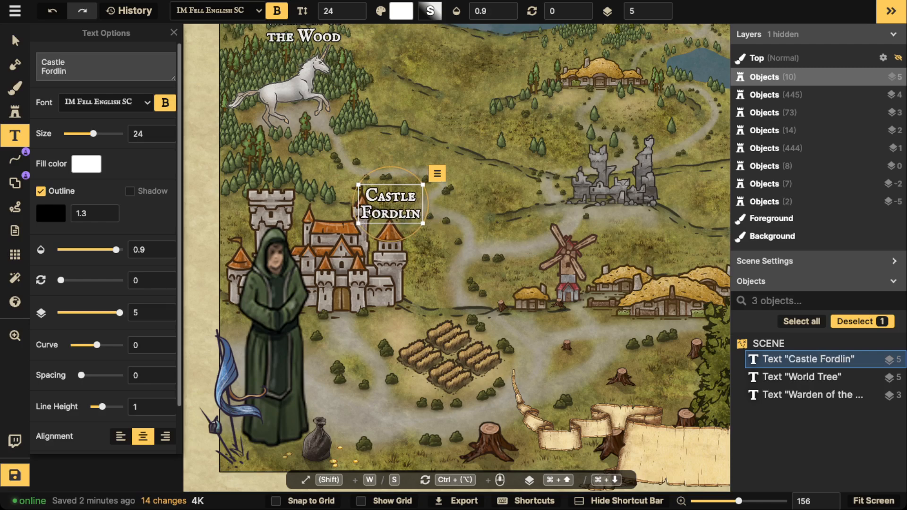
{"action": "left_click_drag", "start_coordinate": [402, 209], "coordinate": [403, 208]}
{"action": "left_click", "coordinate": [474, 209]}
Step: Add a two-line label "Hager's Heap" just east of the grey castle ruins in the middle of the map
{"action": "key", "text": "space"}
{"action": "left_click_drag", "start_coordinate": [628, 227], "coordinate": [477, 255]}
{"action": "left_click", "coordinate": [543, 209]}
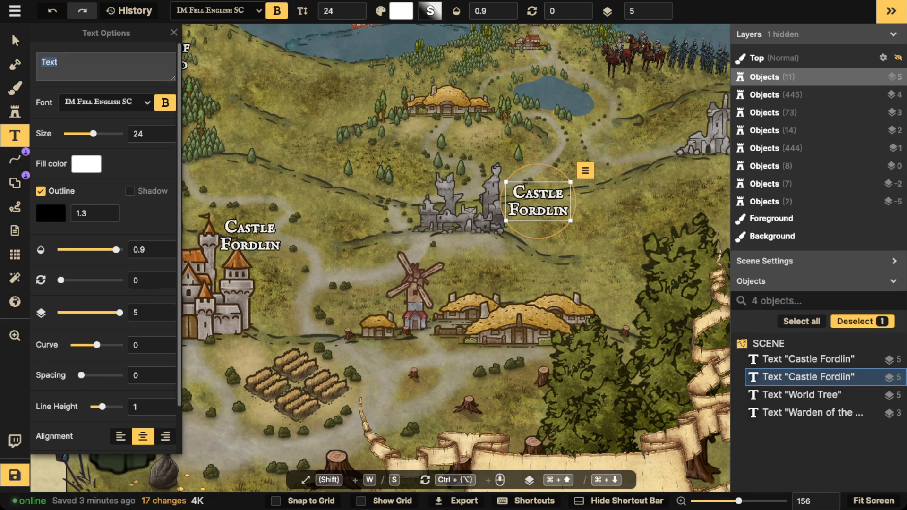
{"action": "type", "text": "Hager's"}
{"action": "key", "text": "Return"}
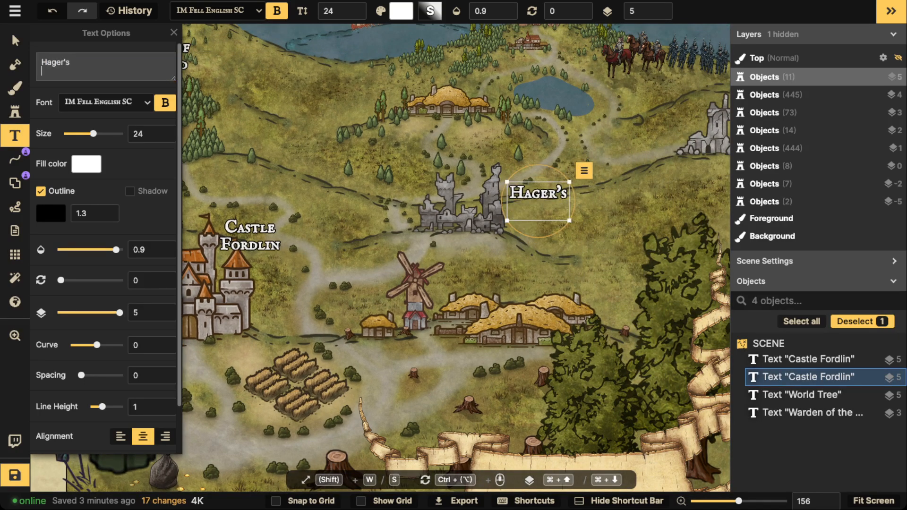
{"action": "left_click_drag", "start_coordinate": [538, 201], "coordinate": [536, 204]}
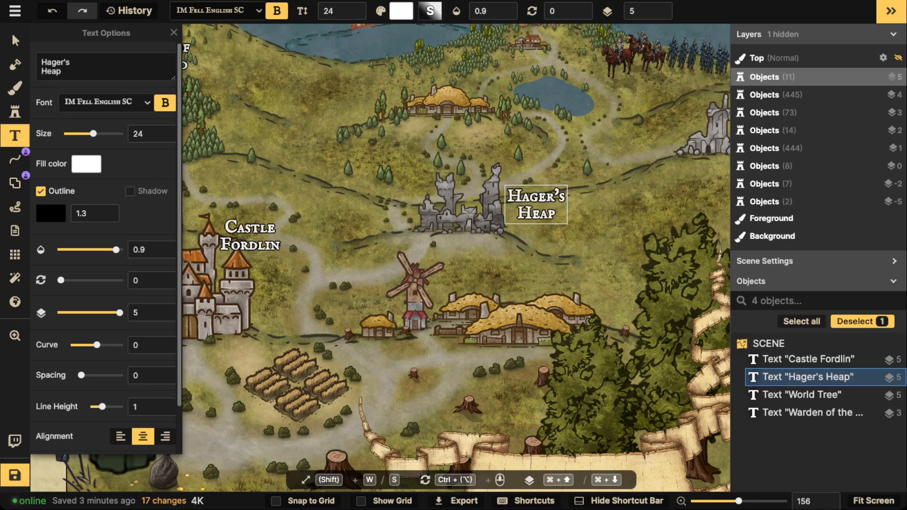
{"action": "left_click", "coordinate": [501, 265]}
Step: Add a two-line label "Dunmir Village" above the thatched houses beside the windmill
{"action": "left_click", "coordinate": [507, 275]}
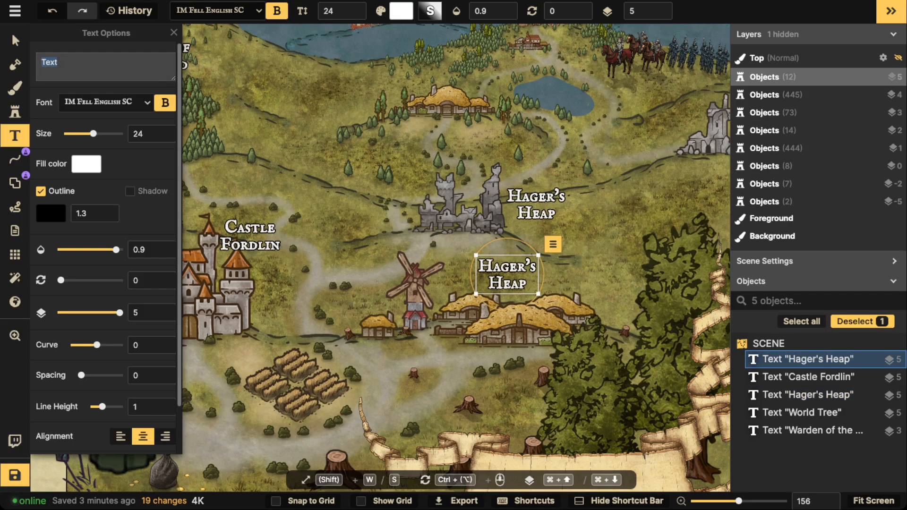
{"action": "type", "text": "Dunmir"}
{"action": "key", "text": "Return"}
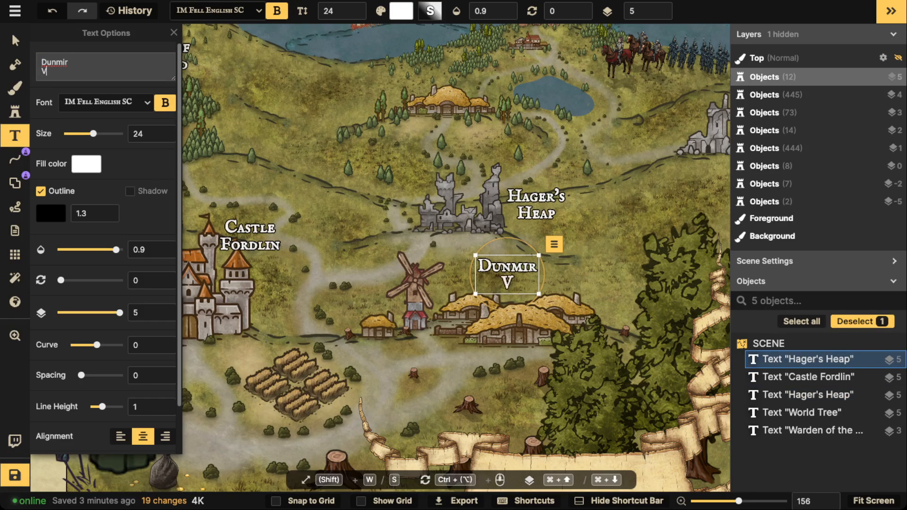
{"action": "left_click_drag", "start_coordinate": [507, 274], "coordinate": [512, 276]}
{"action": "left_click", "coordinate": [510, 247]}
Step: Add a two-line label "Ruined Tower" next to the ruined tower at the map's eastern edge
{"action": "scroll", "coordinate": [471, 269], "scroll_direction": "down", "scroll_amount": 3}
{"action": "left_click_drag", "start_coordinate": [466, 255], "coordinate": [313, 349]}
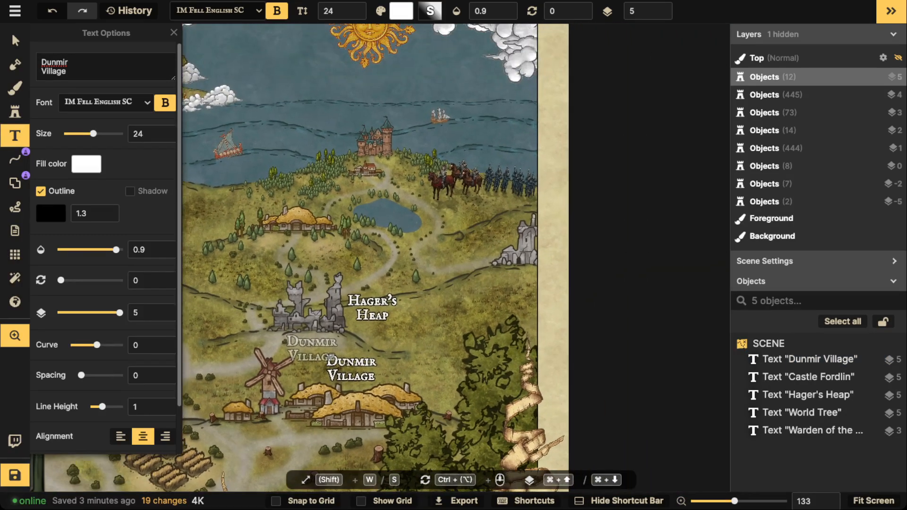
{"action": "left_click", "coordinate": [487, 223]}
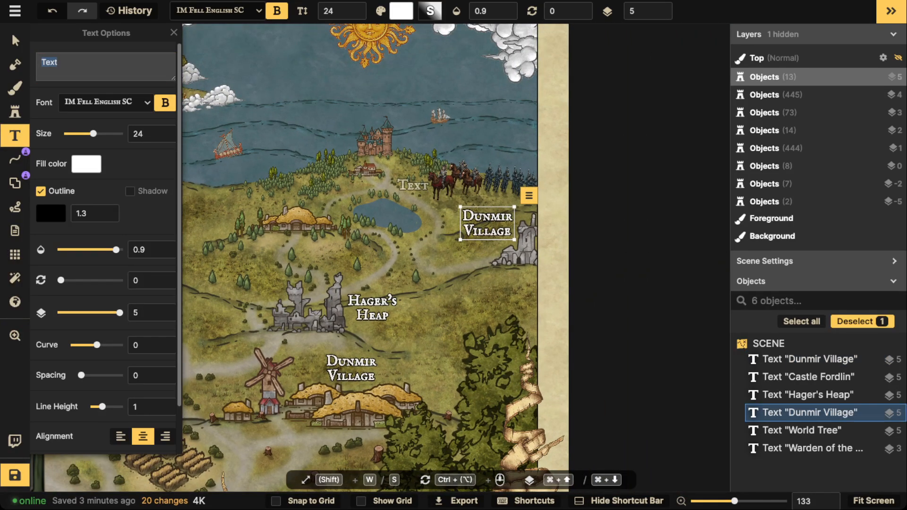
{"action": "type", "text": "Ruined"}
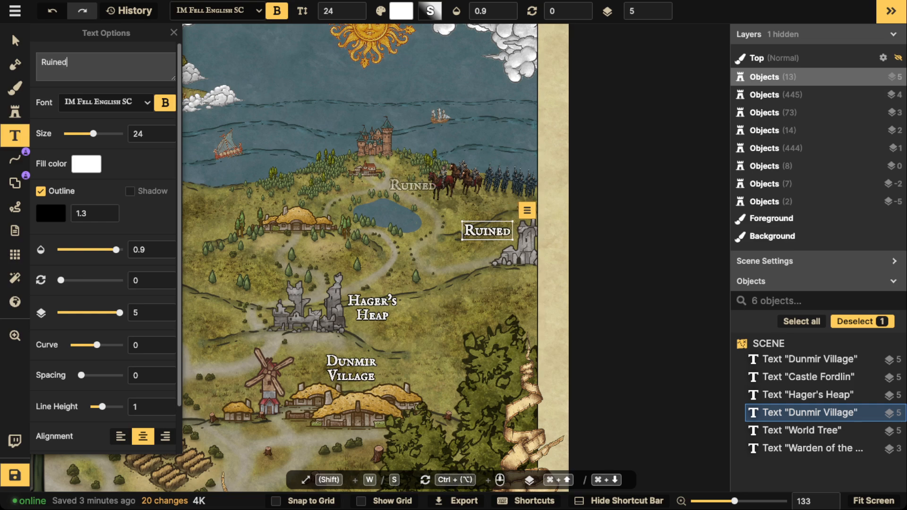
{"action": "key", "text": "Return"}
{"action": "type", "text": "Tower"}
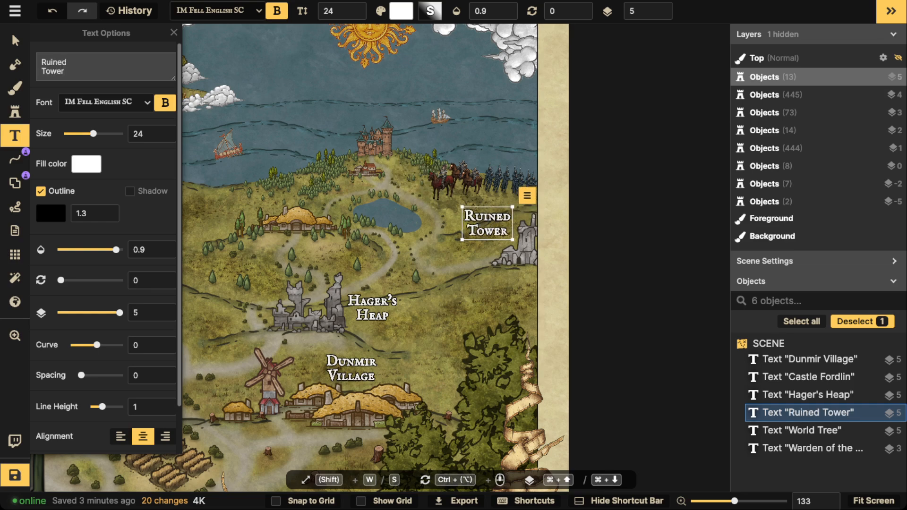
Step: Add a two-line label "Sadlestock Village" above the thatched houses west of the small lake
{"action": "left_click", "coordinate": [408, 90]}
{"action": "scroll", "coordinate": [307, 108], "scroll_direction": "down", "scroll_amount": 3}
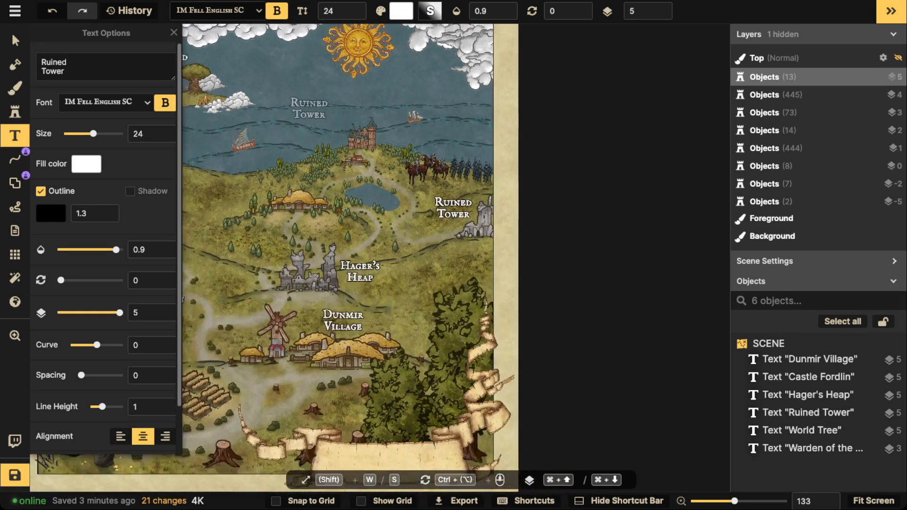
{"action": "left_click_drag", "start_coordinate": [308, 110], "coordinate": [471, 117]}
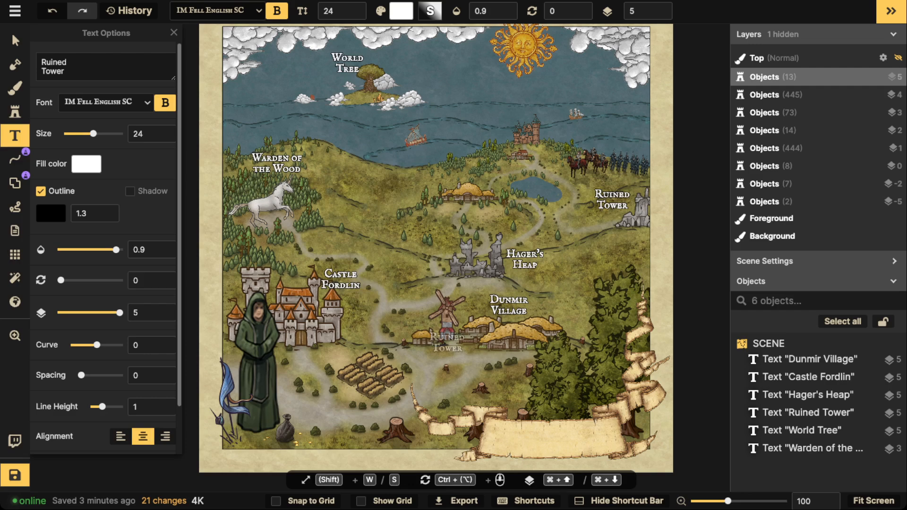
{"action": "scroll", "coordinate": [488, 219], "scroll_direction": "up", "scroll_amount": 3}
{"action": "left_click", "coordinate": [428, 156]}
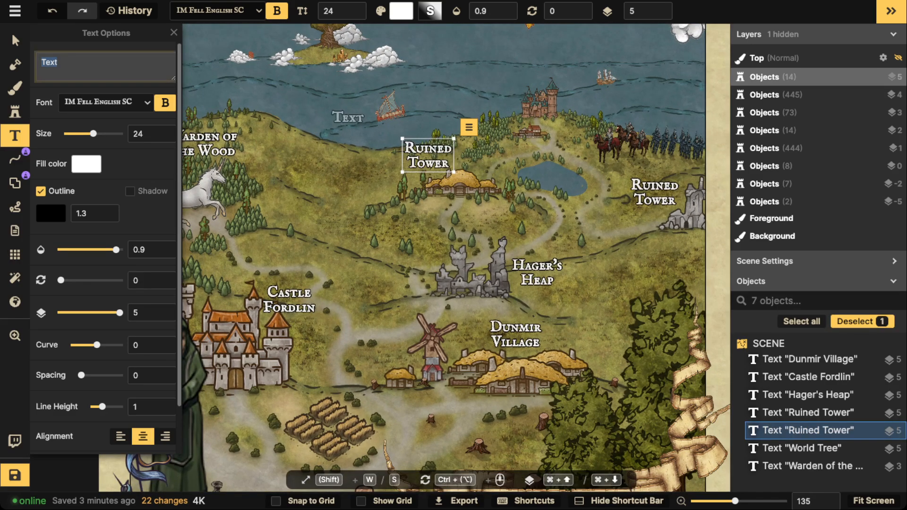
{"action": "type", "text": "Sadlstock"}
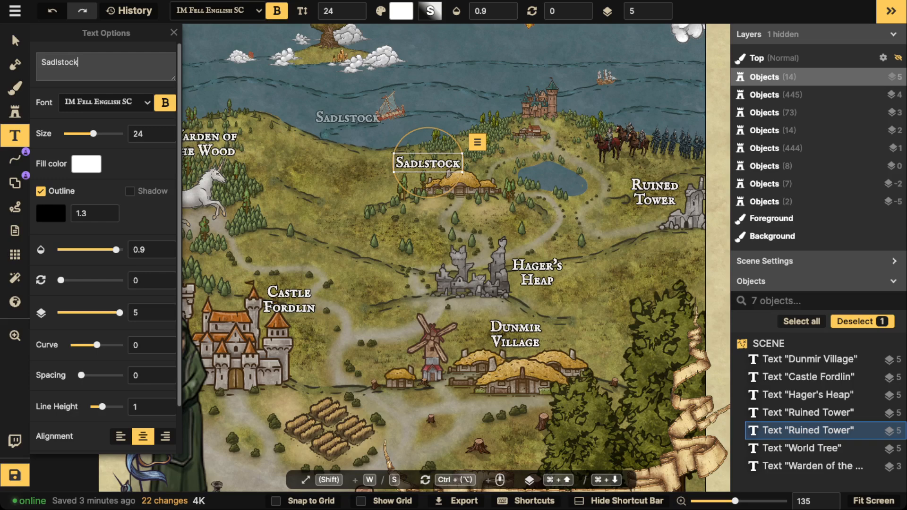
{"action": "key", "text": "BackSpace"}
{"action": "key", "text": "BackSpace"}
{"action": "key", "text": "BackSpace"}
{"action": "key", "text": "BackSpace"}
{"action": "key", "text": "BackSpace"}
{"action": "key", "text": "BackSpace"}
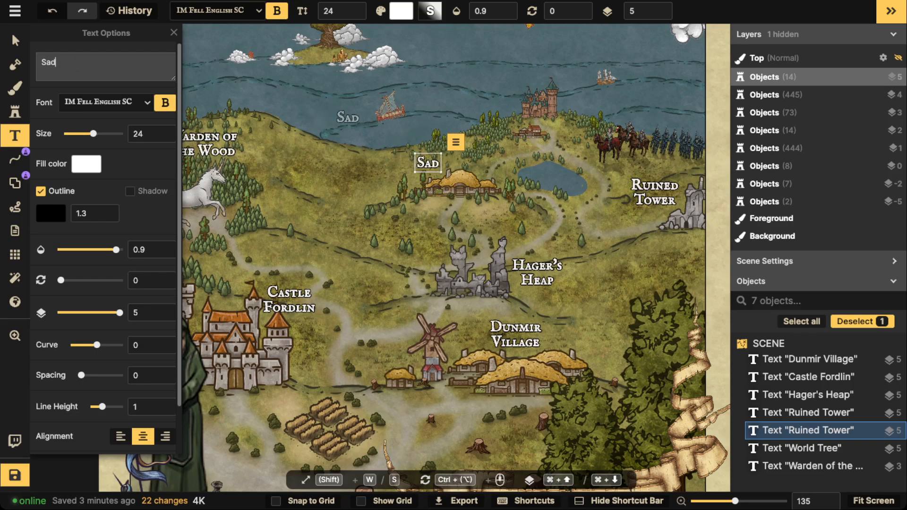
{"action": "type", "text": "les"}
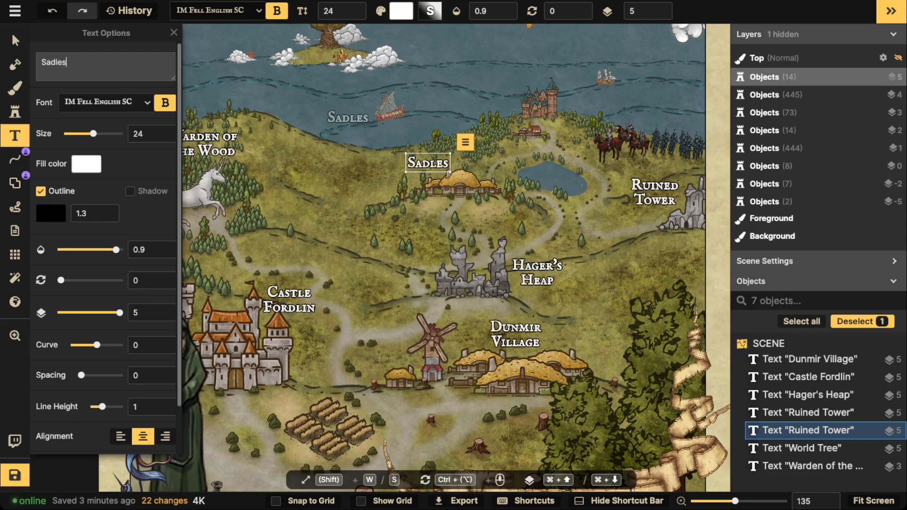
{"action": "type", "text": "tock"}
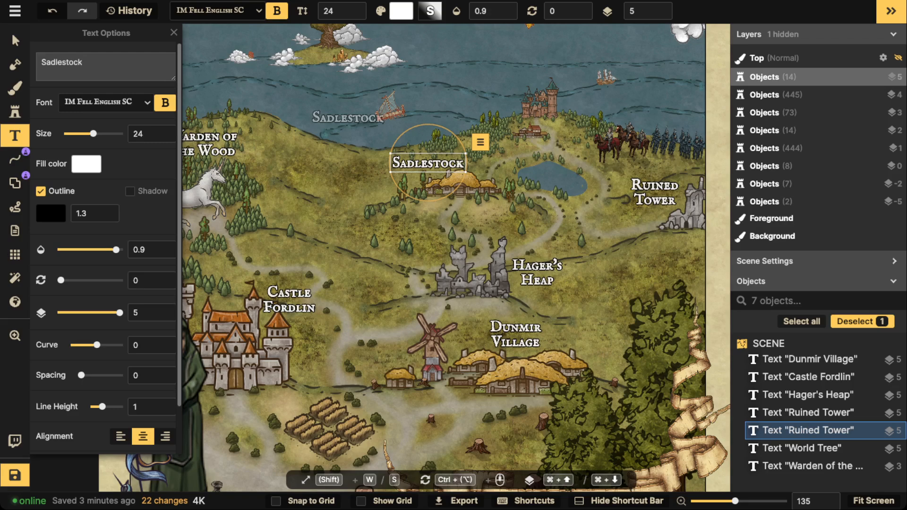
{"action": "key", "text": "Return"}
{"action": "type", "text": "Village"}
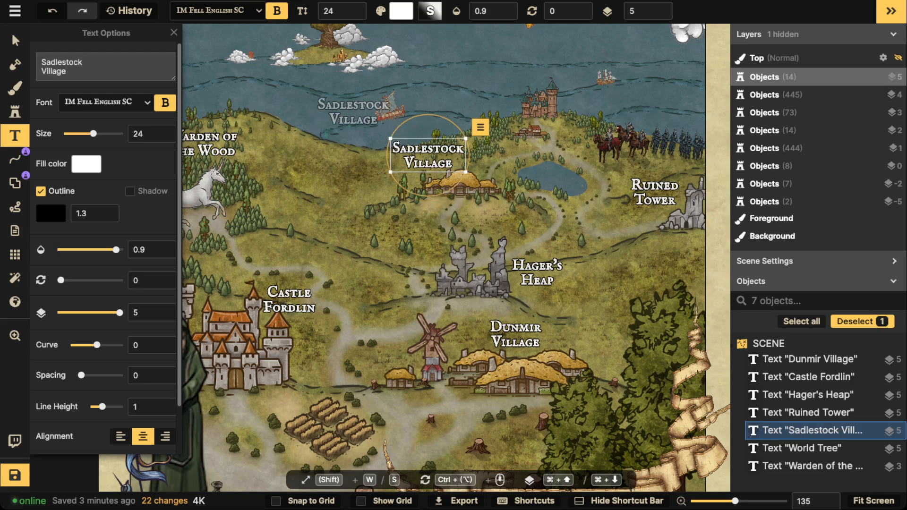
{"action": "left_click", "coordinate": [599, 122]}
Step: Add a two-line label "Castle Seafoam" above the castle on the coast and shift it slightly to the southwest
{"action": "left_click_drag", "start_coordinate": [599, 122], "coordinate": [536, 195]}
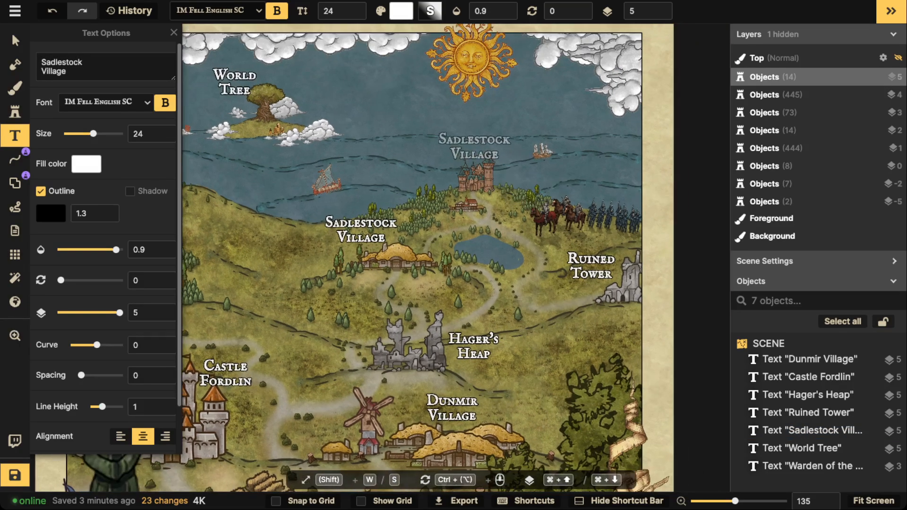
{"action": "left_click", "coordinate": [464, 140]}
{"action": "key", "text": "BackSpace"}
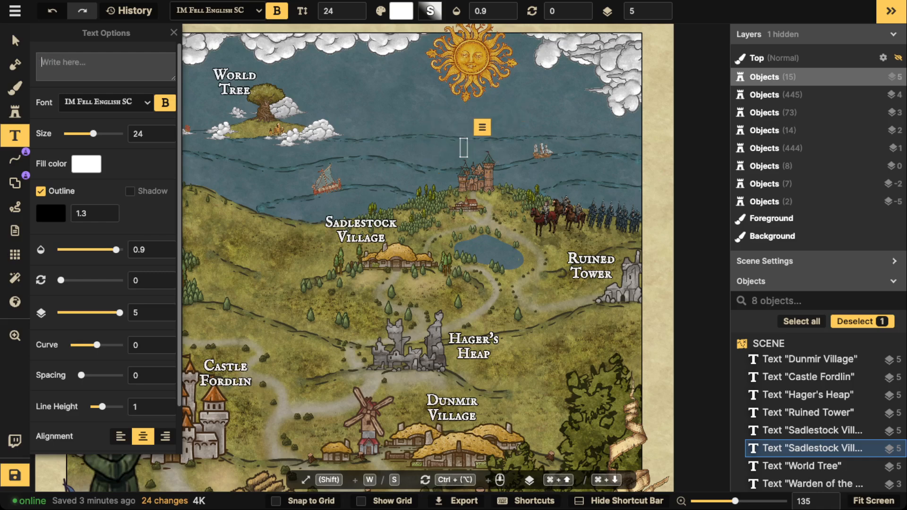
{"action": "type", "text": "Bastle"}
{"action": "key", "text": "Return"}
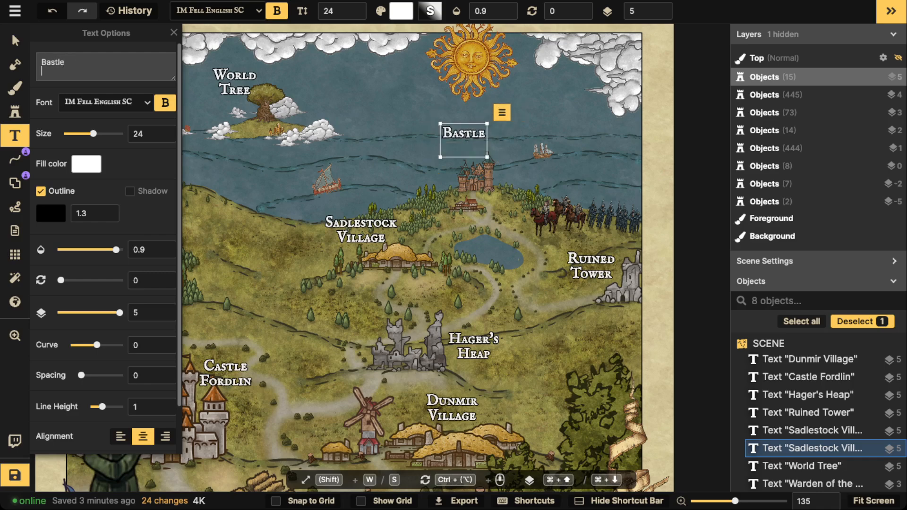
{"action": "type", "text": "Seafoam"}
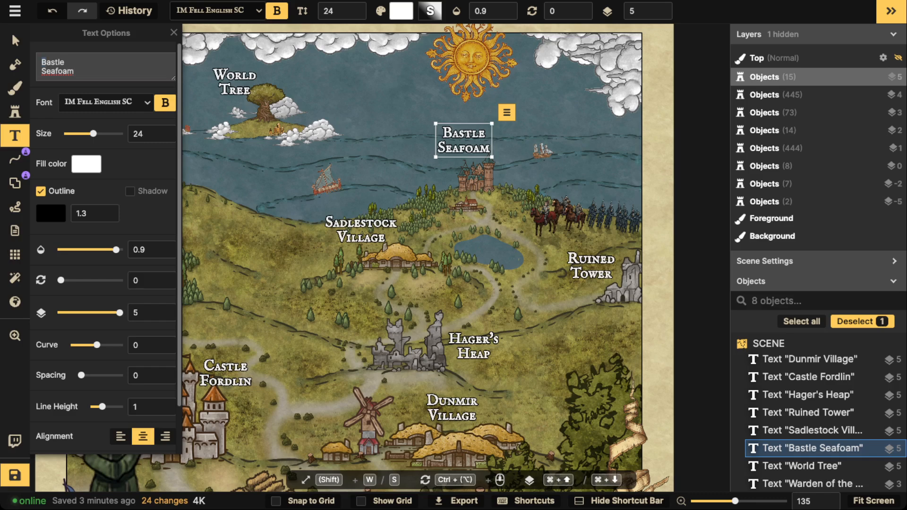
{"action": "type", "text": "C"}
{"action": "left_click", "coordinate": [15, 41]}
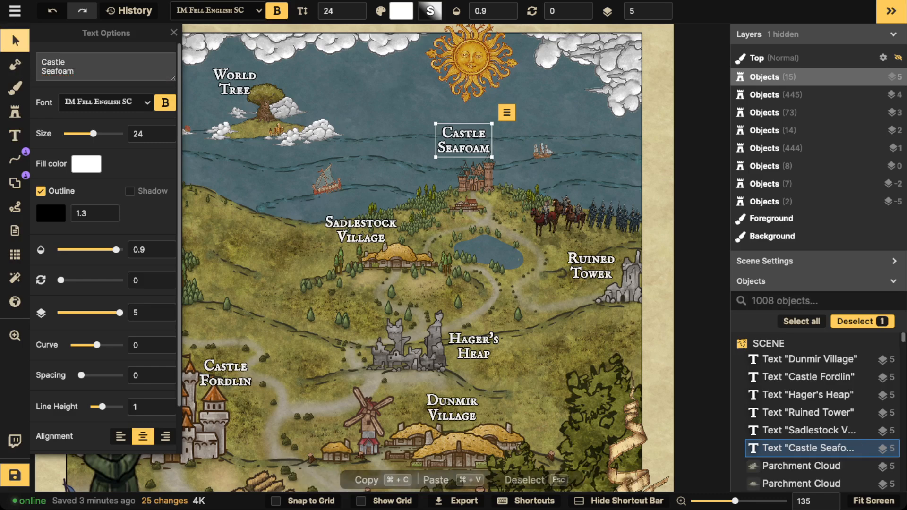
{"action": "left_click_drag", "start_coordinate": [463, 141], "coordinate": [451, 145]}
{"action": "key", "text": "Escape"}
Step: Look over the whole map, checking the placement of the labels and the area around the figure and banner
{"action": "scroll", "coordinate": [281, 186], "scroll_direction": "down", "scroll_amount": 4}
{"action": "scroll", "coordinate": [271, 185], "scroll_direction": "down", "scroll_amount": 2}
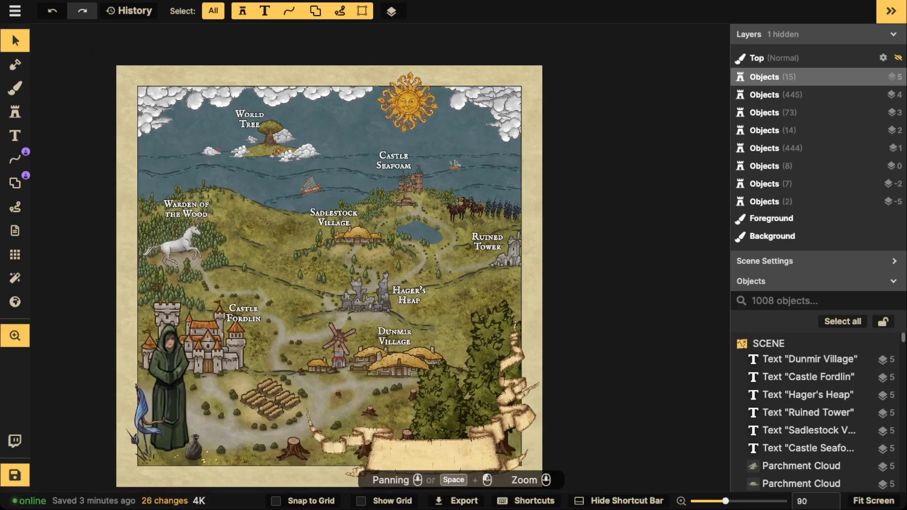
{"action": "left_click_drag", "start_coordinate": [232, 336], "coordinate": [310, 263]}
{"action": "scroll", "coordinate": [310, 263], "scroll_direction": "down", "scroll_amount": 4}
{"action": "left_click_drag", "start_coordinate": [311, 226], "coordinate": [318, 246]}
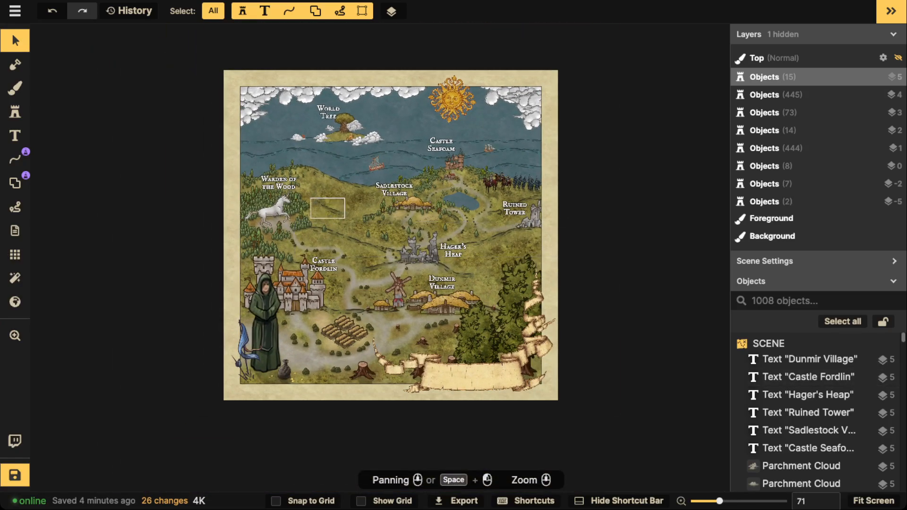
{"action": "left_click", "coordinate": [440, 144]}
{"action": "scroll", "coordinate": [440, 144], "scroll_direction": "up", "scroll_amount": 3}
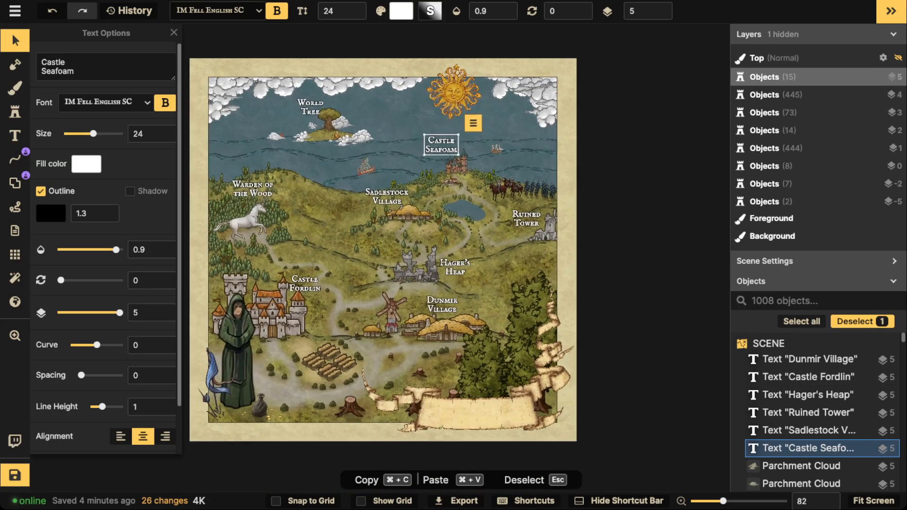
{"action": "left_click", "coordinate": [293, 103]}
{"action": "scroll", "coordinate": [409, 214], "scroll_direction": "up", "scroll_amount": 2}
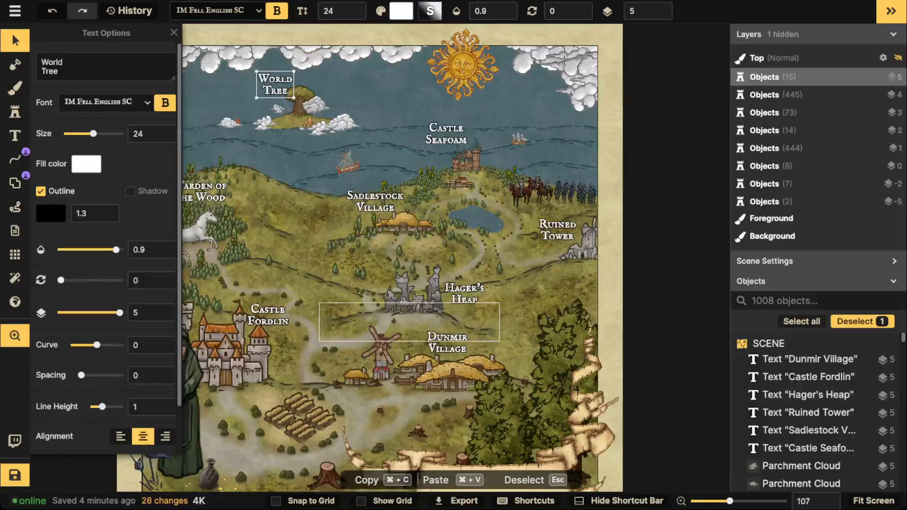
{"action": "left_click_drag", "start_coordinate": [409, 331], "coordinate": [402, 100]}
{"action": "left_click", "coordinate": [501, 249]}
{"action": "key", "text": "Escape"}
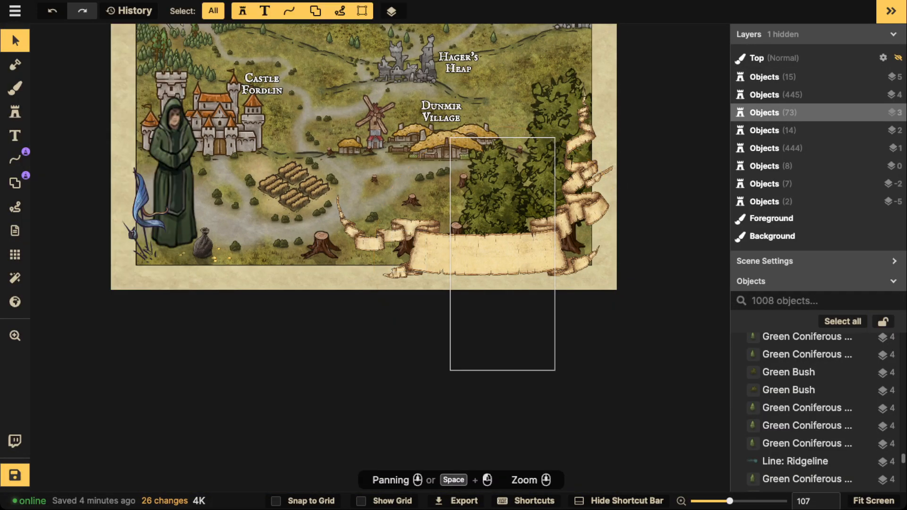
{"action": "scroll", "coordinate": [501, 251], "scroll_direction": "down", "scroll_amount": 1}
{"action": "left_click_drag", "start_coordinate": [406, 158], "coordinate": [416, 265]}
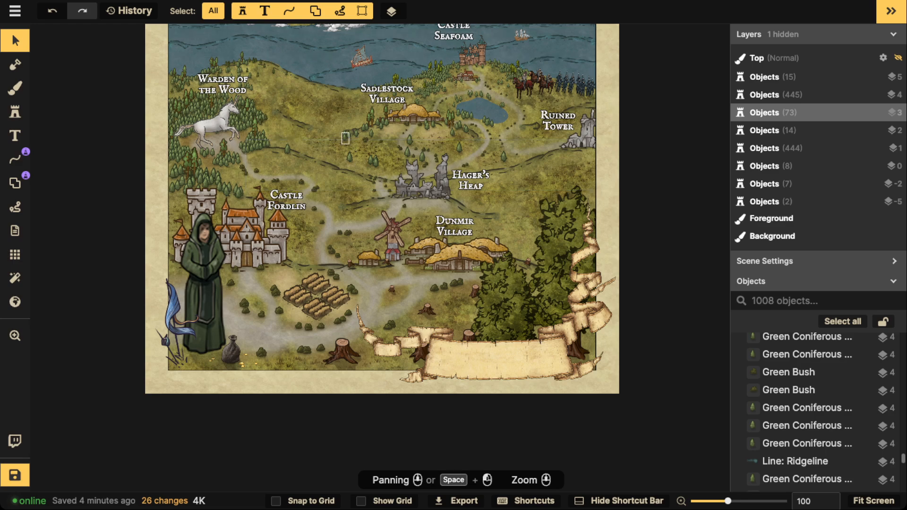
{"action": "scroll", "coordinate": [347, 140], "scroll_direction": "down", "scroll_amount": 3}
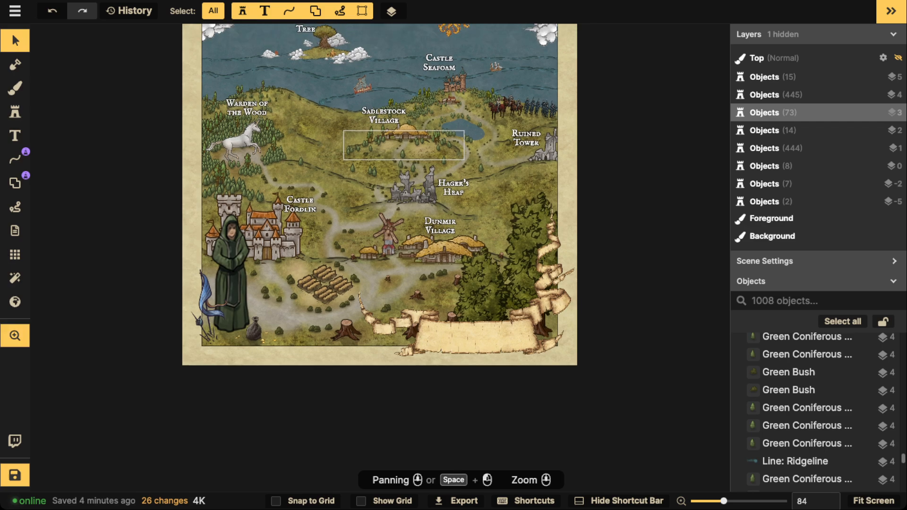
Step: Paint the grey ground texture on the background around the hooded figure's feet and the sack, using brush size 88 and opacity 0.36
{"action": "left_click", "coordinate": [16, 112]}
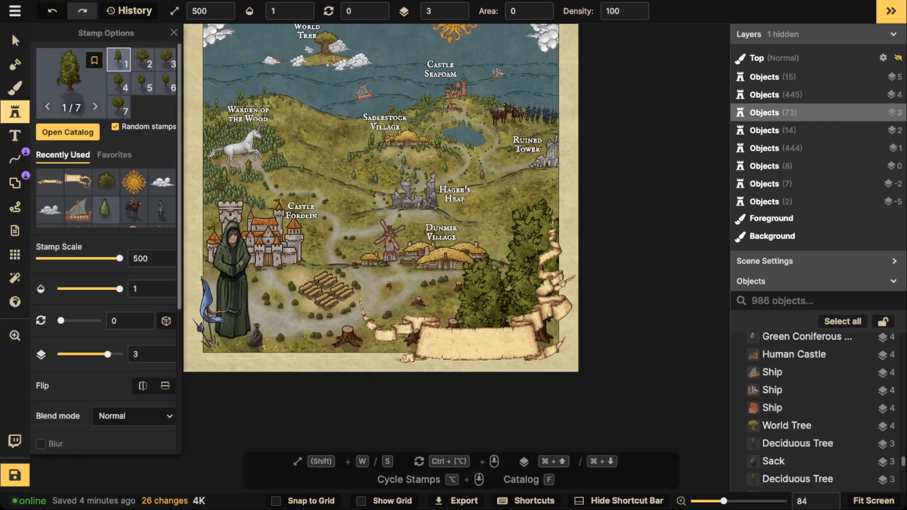
{"action": "left_click", "coordinate": [15, 88]}
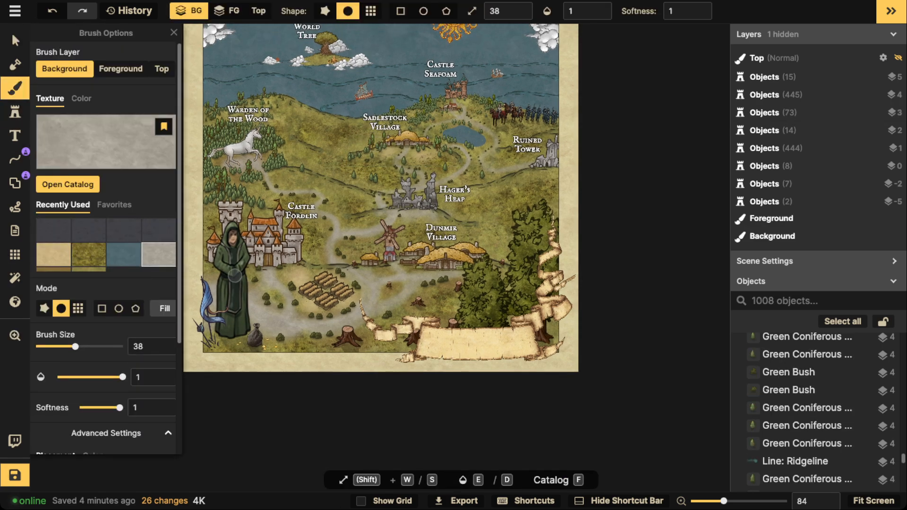
{"action": "left_click_drag", "start_coordinate": [235, 275], "coordinate": [328, 208]}
{"action": "left_click", "coordinate": [683, 12]}
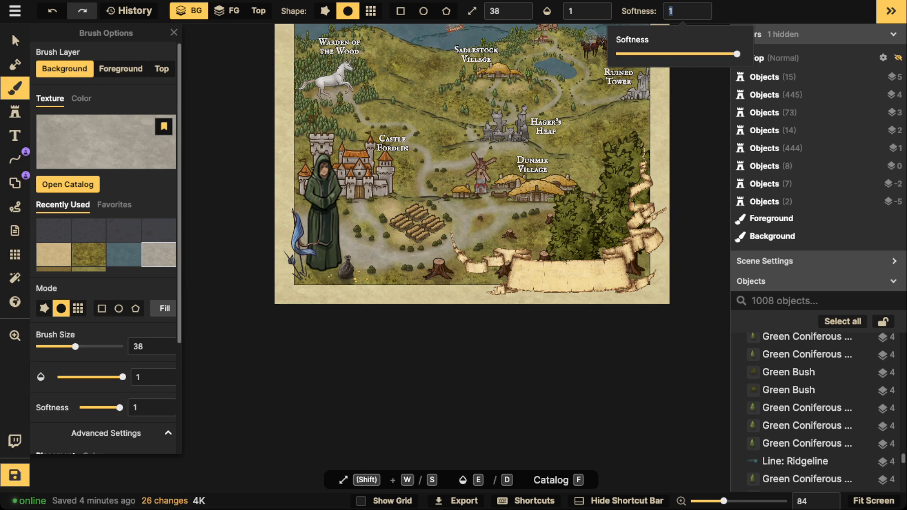
{"action": "left_click", "coordinate": [586, 12]}
{"action": "left_click", "coordinate": [562, 53]}
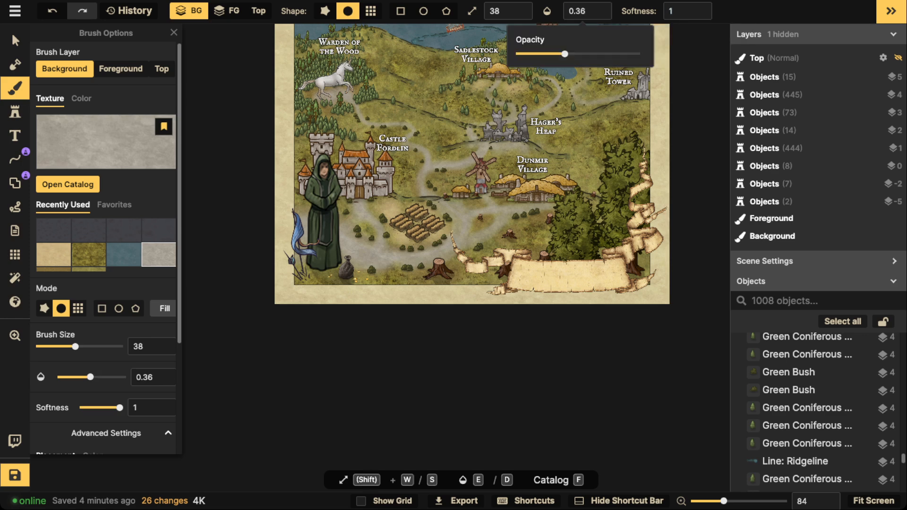
{"action": "key", "text": "shift+w"}
{"action": "left_click", "coordinate": [310, 271]}
{"action": "left_click", "coordinate": [325, 268]}
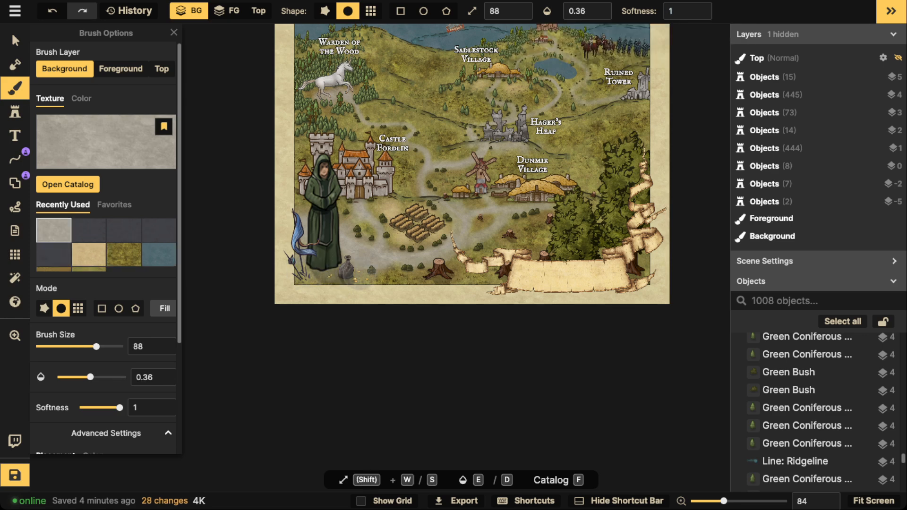
{"action": "left_click", "coordinate": [352, 275]}
{"action": "left_click", "coordinate": [348, 275]}
{"action": "left_click", "coordinate": [334, 274]}
{"action": "left_click", "coordinate": [325, 274]}
{"action": "left_click", "coordinate": [301, 276]}
{"action": "left_click", "coordinate": [319, 273]}
{"action": "left_click", "coordinate": [323, 267]}
{"action": "left_click", "coordinate": [314, 267]}
{"action": "left_click", "coordinate": [333, 273]}
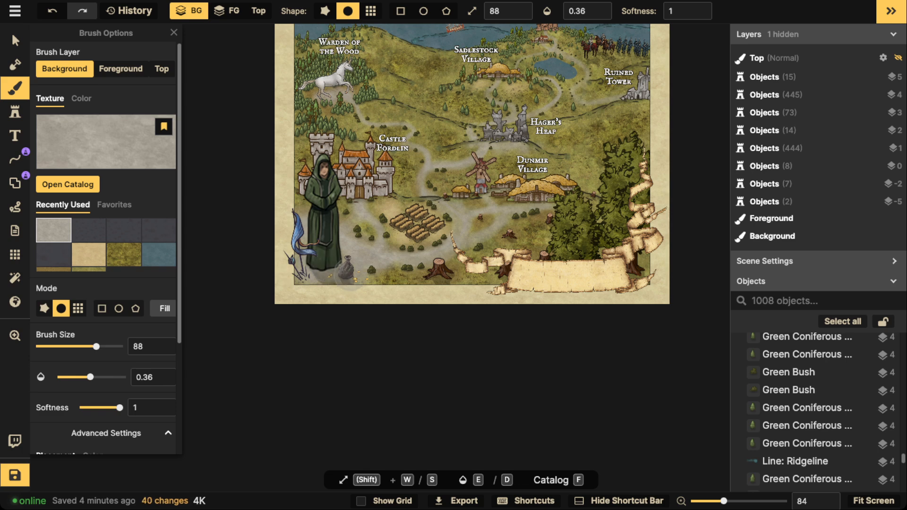
{"action": "left_click", "coordinate": [339, 271]}
{"action": "left_click", "coordinate": [294, 272]}
{"action": "left_click", "coordinate": [295, 257]}
{"action": "left_click", "coordinate": [312, 254]}
{"action": "left_click", "coordinate": [337, 253]}
{"action": "left_click", "coordinate": [310, 245]}
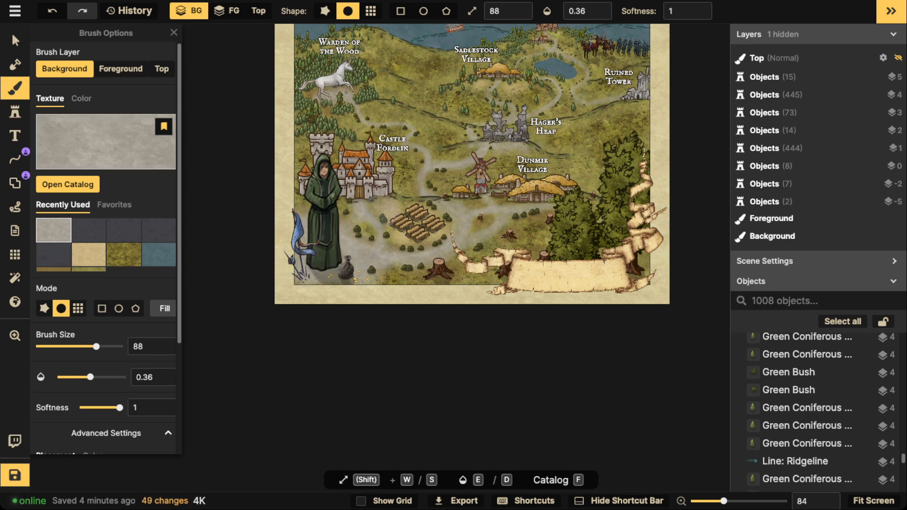
{"action": "key", "text": "v"}
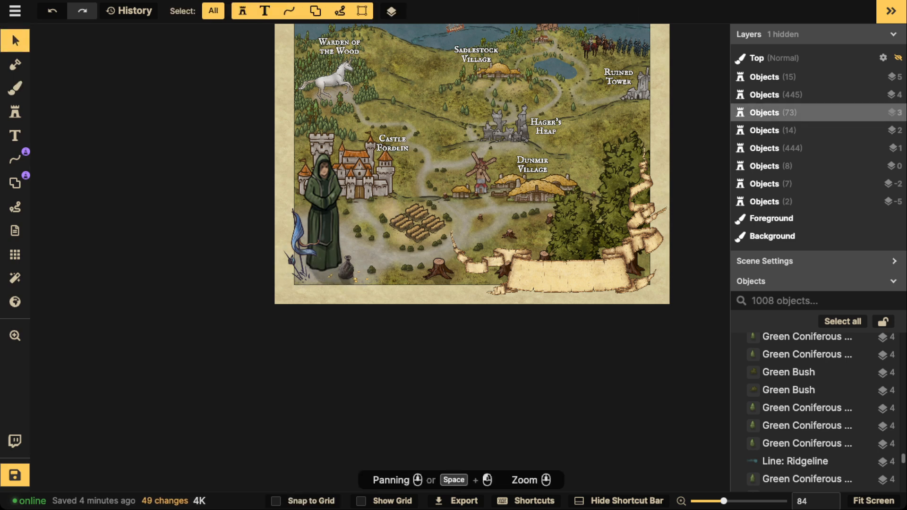
Step: Add the Leather texture filter to the whole map and open its settings
{"action": "scroll", "coordinate": [268, 226], "scroll_direction": "down", "scroll_amount": 2}
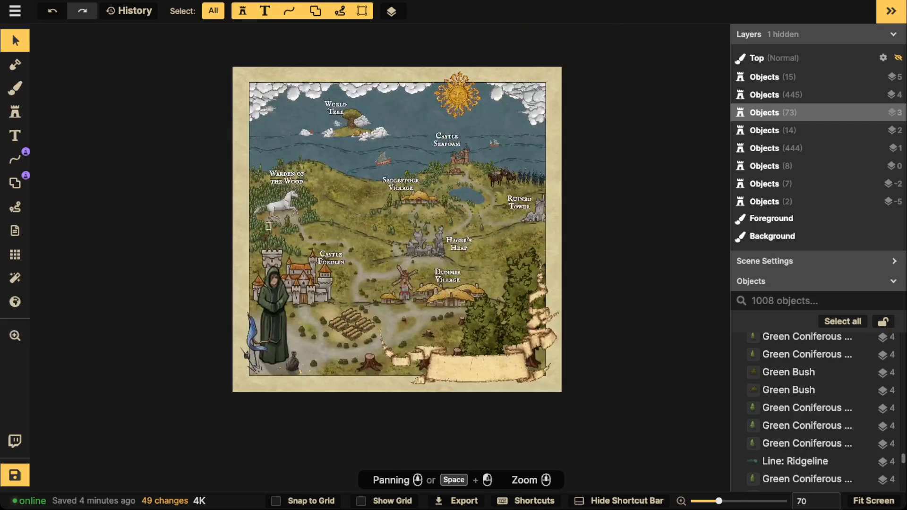
{"action": "left_click", "coordinate": [15, 277]}
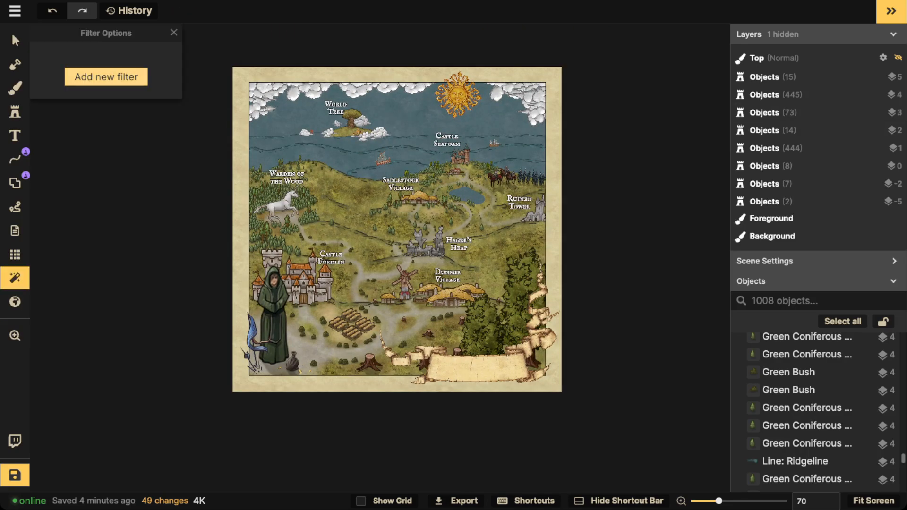
{"action": "left_click", "coordinate": [106, 76]}
{"action": "scroll", "coordinate": [399, 203], "scroll_direction": "down", "scroll_amount": 2}
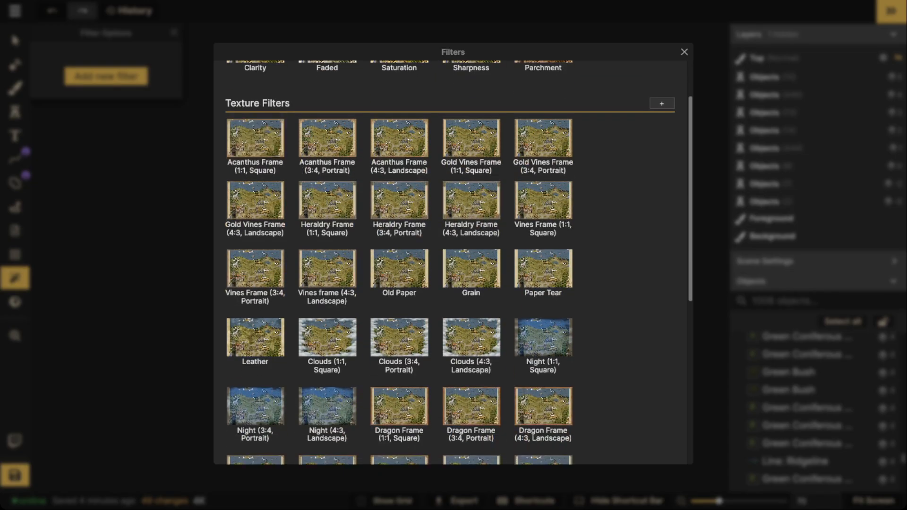
{"action": "scroll", "coordinate": [399, 203], "scroll_direction": "up", "scroll_amount": 2}
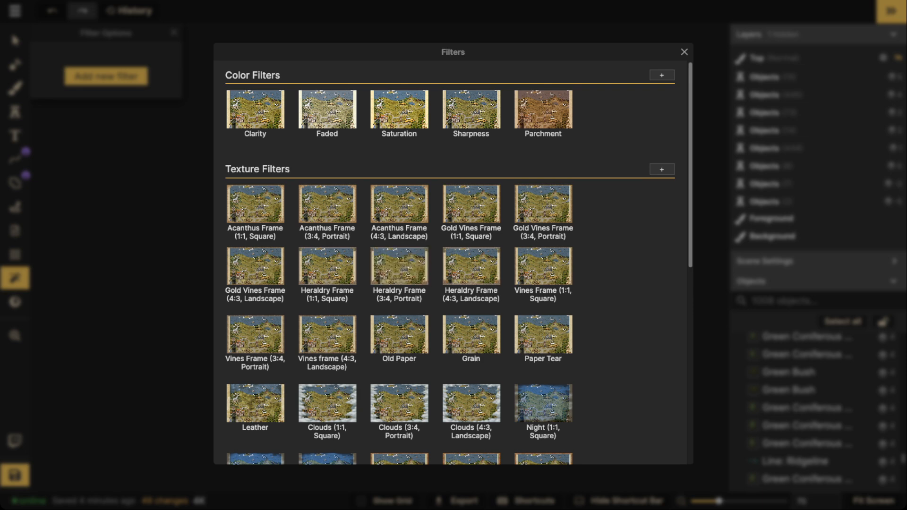
{"action": "scroll", "coordinate": [400, 331], "scroll_direction": "down", "scroll_amount": 1}
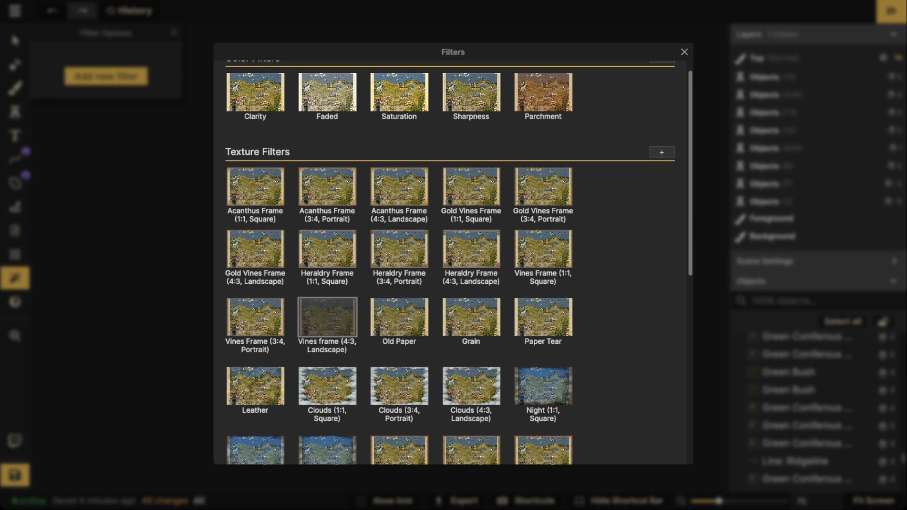
{"action": "left_click", "coordinate": [255, 386]}
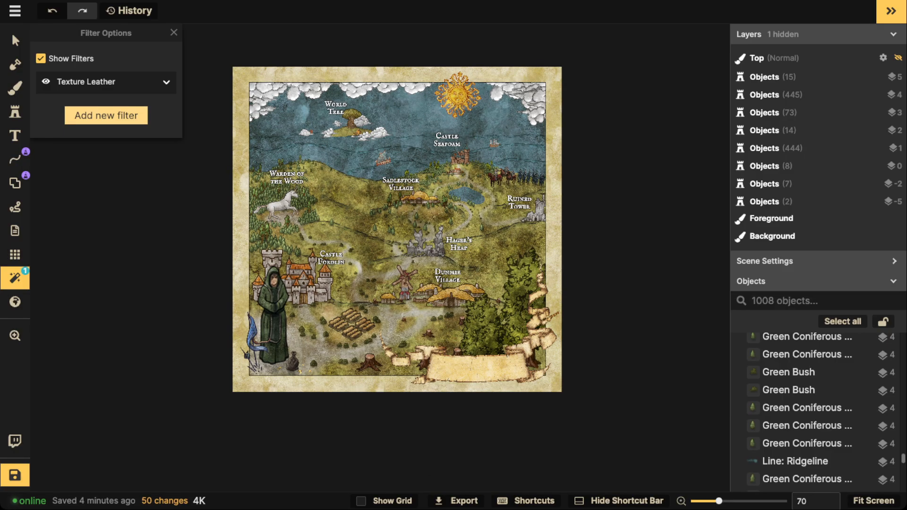
{"action": "left_click", "coordinate": [166, 82]}
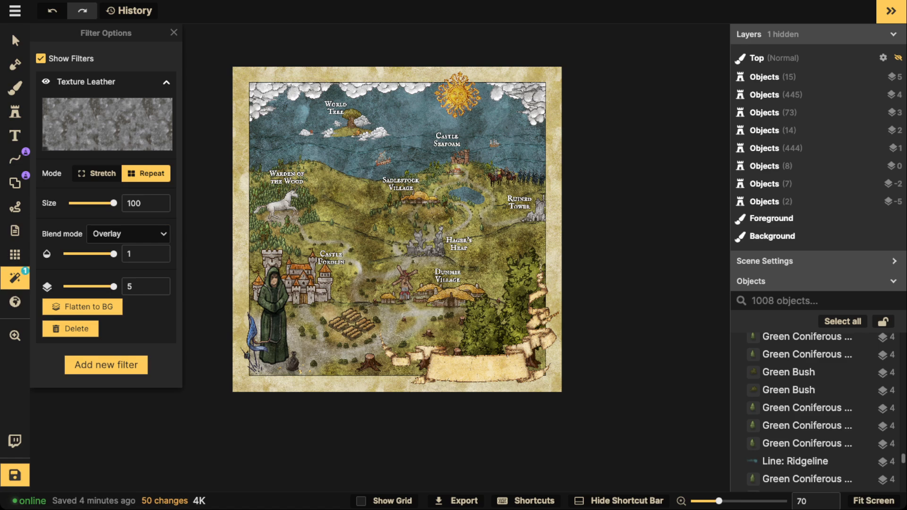
Step: Lower the Leather texture filter's opacity to 0.48 and compare the map with the filter hidden and shown
{"action": "left_click_drag", "start_coordinate": [114, 254], "coordinate": [92, 254]}
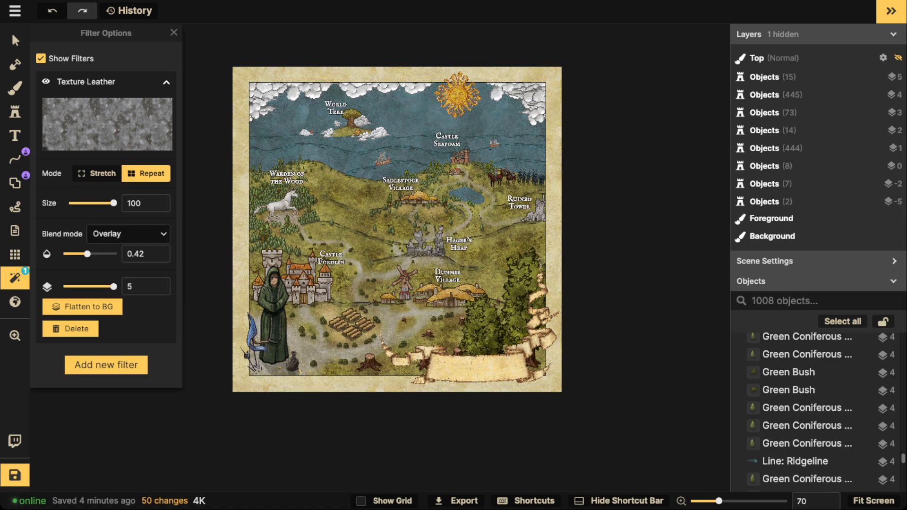
{"action": "scroll", "coordinate": [277, 239], "scroll_direction": "up", "scroll_amount": 5}
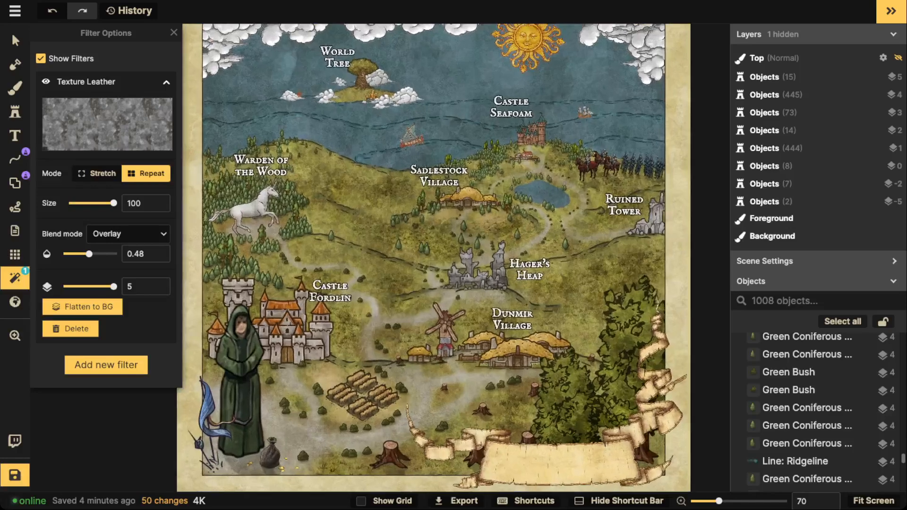
{"action": "scroll", "coordinate": [243, 130], "scroll_direction": "down", "scroll_amount": 2}
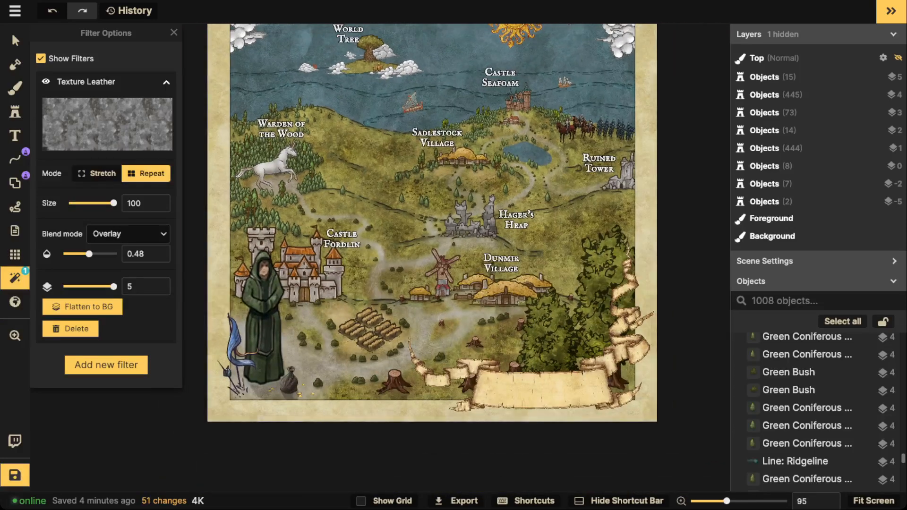
{"action": "left_click", "coordinate": [46, 82]}
{"action": "left_click", "coordinate": [46, 82]}
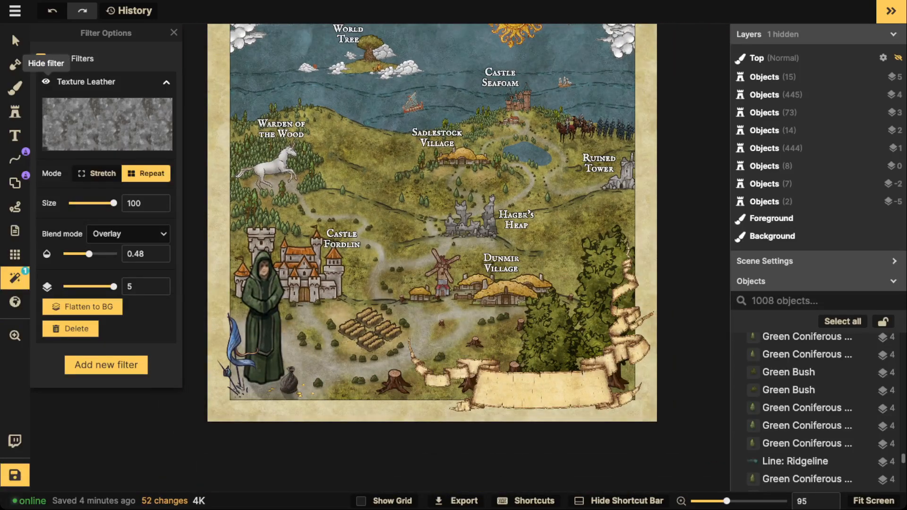
{"action": "scroll", "coordinate": [368, 219], "scroll_direction": "down", "scroll_amount": 1}
{"action": "left_click_drag", "start_coordinate": [368, 219], "coordinate": [361, 270]}
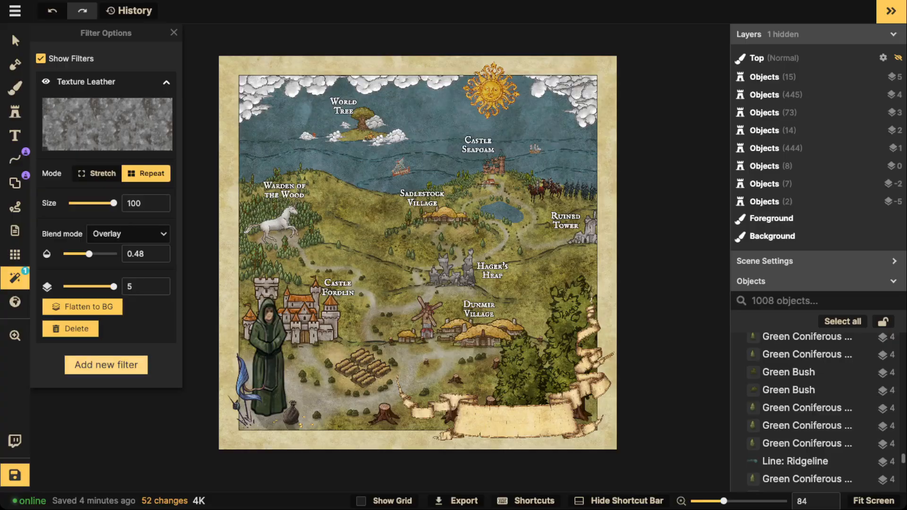
Step: Add the Faded color filter to the whole map and set its intensity to 0.52
{"action": "left_click", "coordinate": [106, 365]}
{"action": "left_click", "coordinate": [327, 109]}
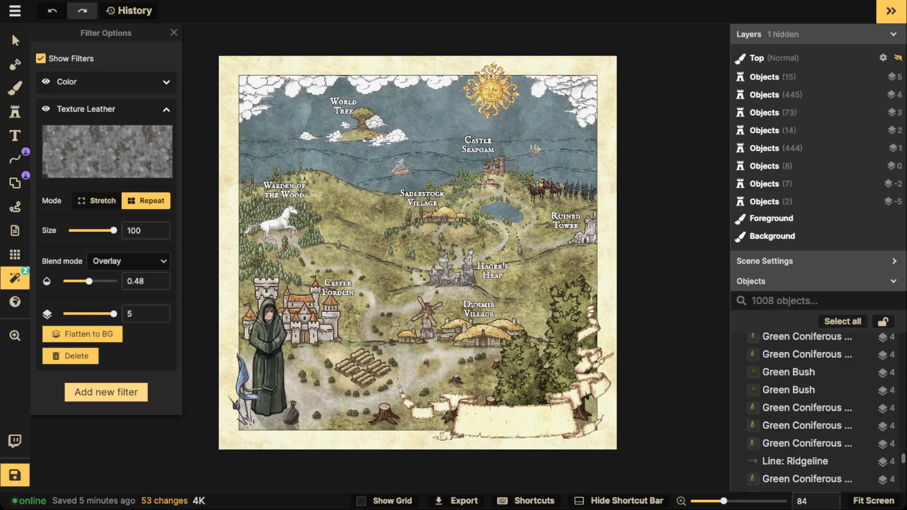
{"action": "scroll", "coordinate": [359, 241], "scroll_direction": "down", "scroll_amount": 2}
{"action": "left_click", "coordinate": [106, 82]}
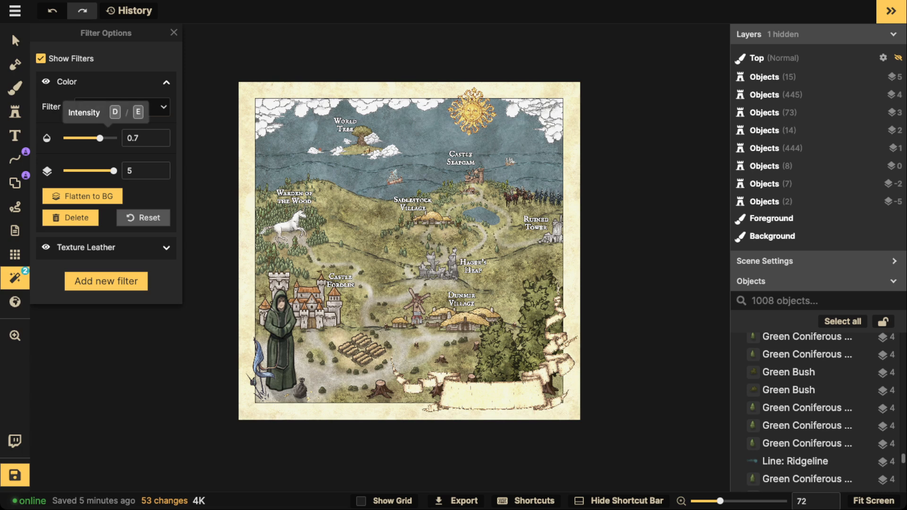
{"action": "left_click_drag", "start_coordinate": [99, 138], "coordinate": [89, 138]}
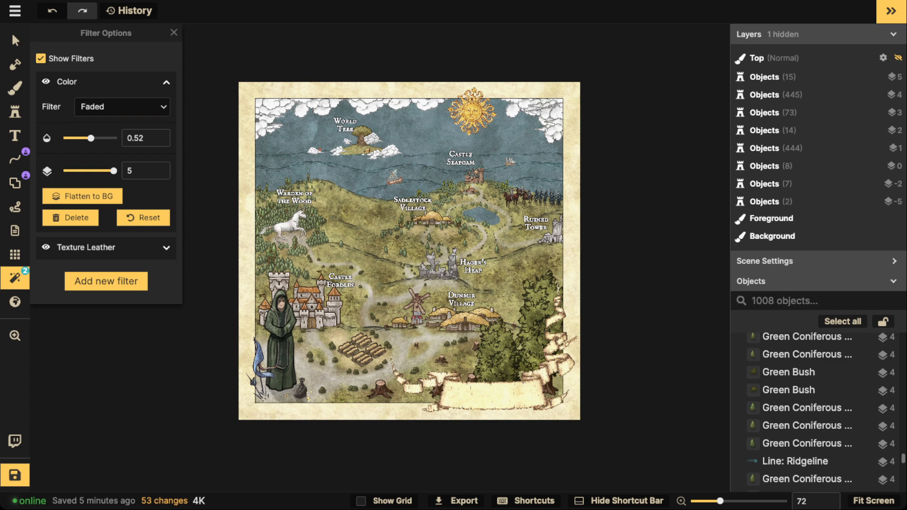
Step: Compare the whole map with all filters switched off and on again
{"action": "left_click", "coordinate": [15, 41]}
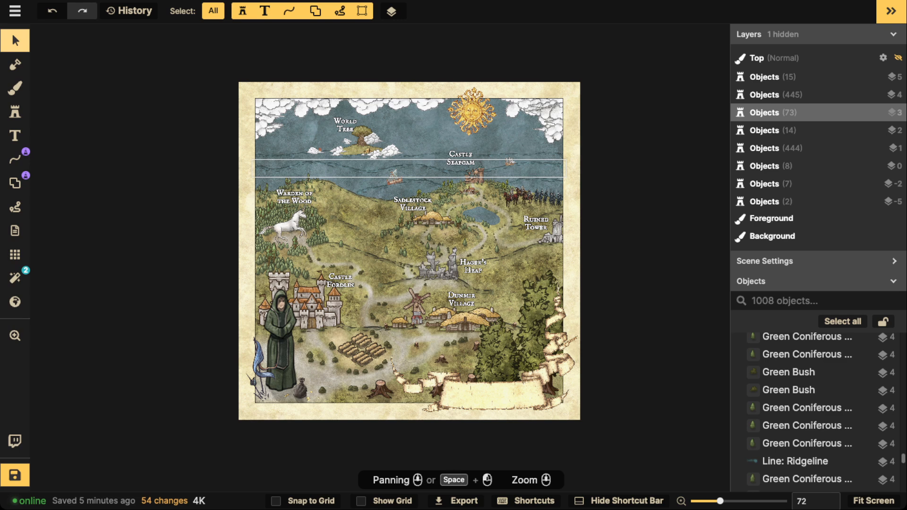
{"action": "left_click", "coordinate": [14, 278]}
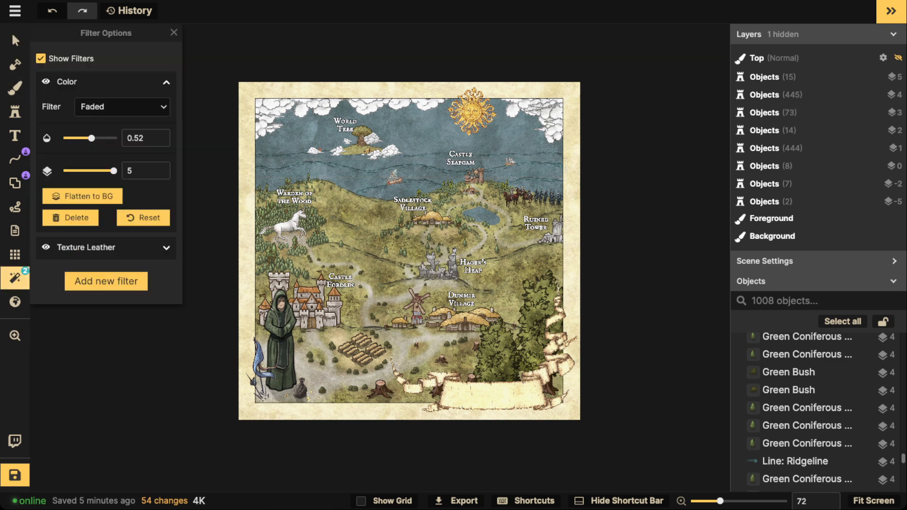
{"action": "left_click", "coordinate": [41, 58]}
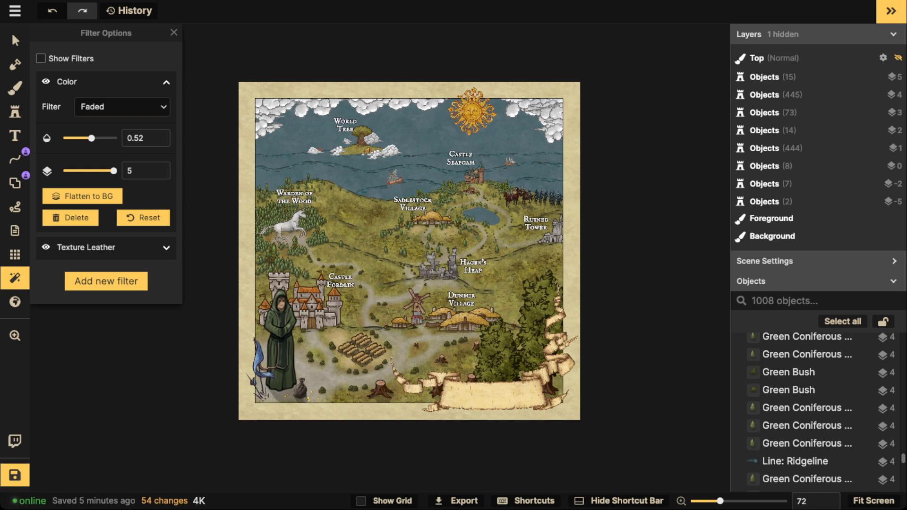
{"action": "left_click", "coordinate": [41, 58]}
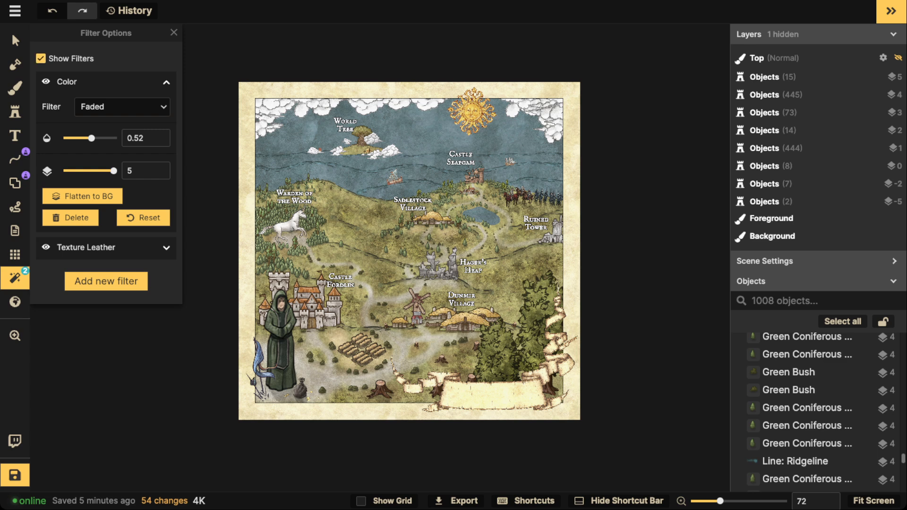
Step: Add another color filter and try the Cold & Warm, Parchment, Overcast, Night Scene and Red Sky presets on the map
{"action": "left_click", "coordinate": [106, 281]}
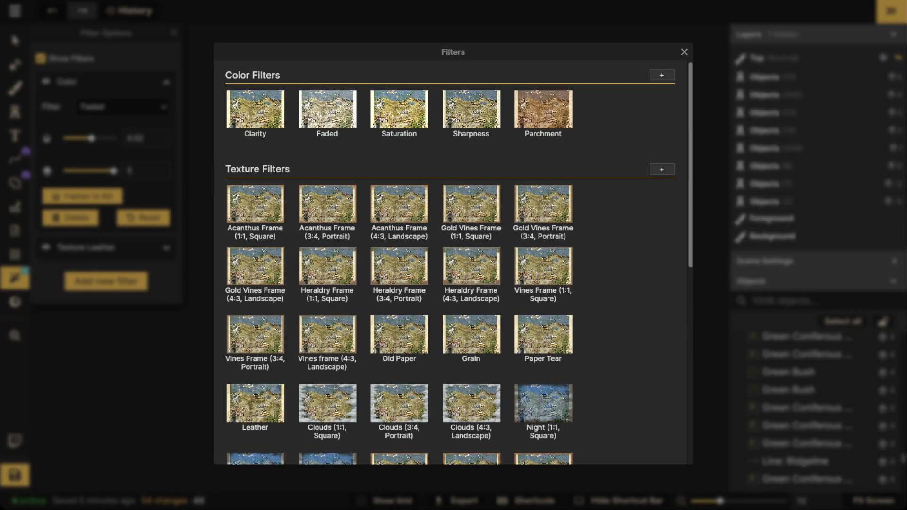
{"action": "left_click", "coordinate": [662, 75]}
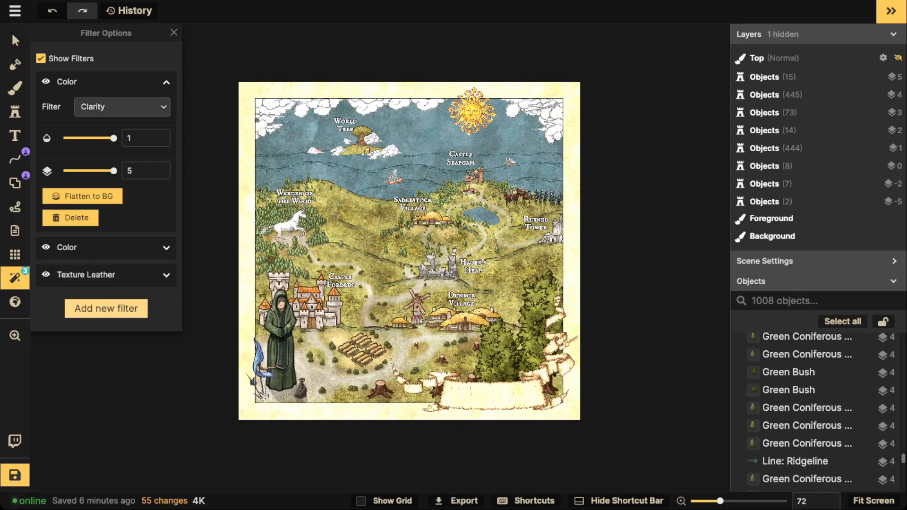
{"action": "left_click", "coordinate": [122, 107]}
{"action": "scroll", "coordinate": [104, 276], "scroll_direction": "down", "scroll_amount": 3}
{"action": "left_click", "coordinate": [104, 296]}
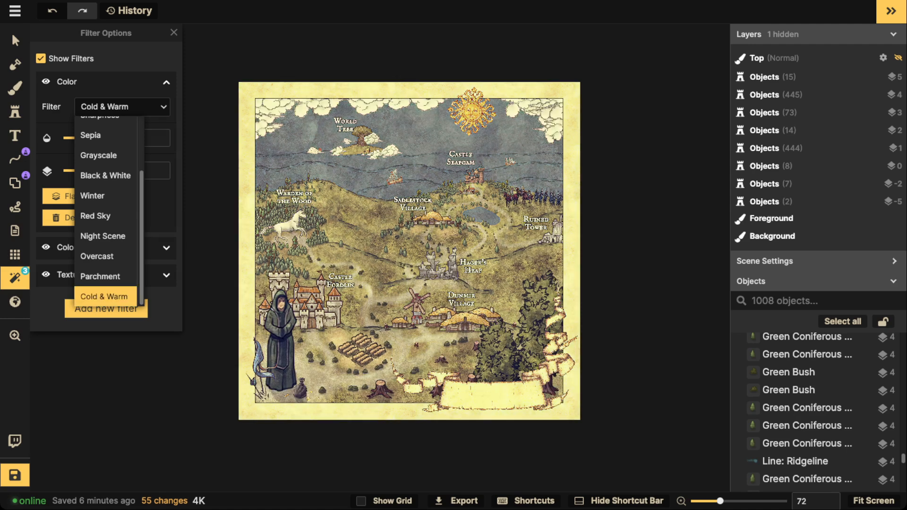
{"action": "left_click", "coordinate": [104, 277]}
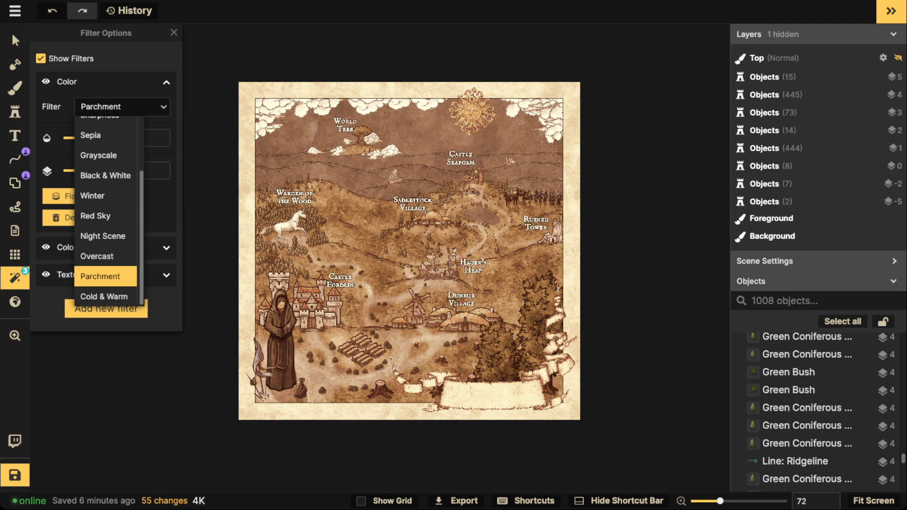
{"action": "left_click", "coordinate": [102, 256]}
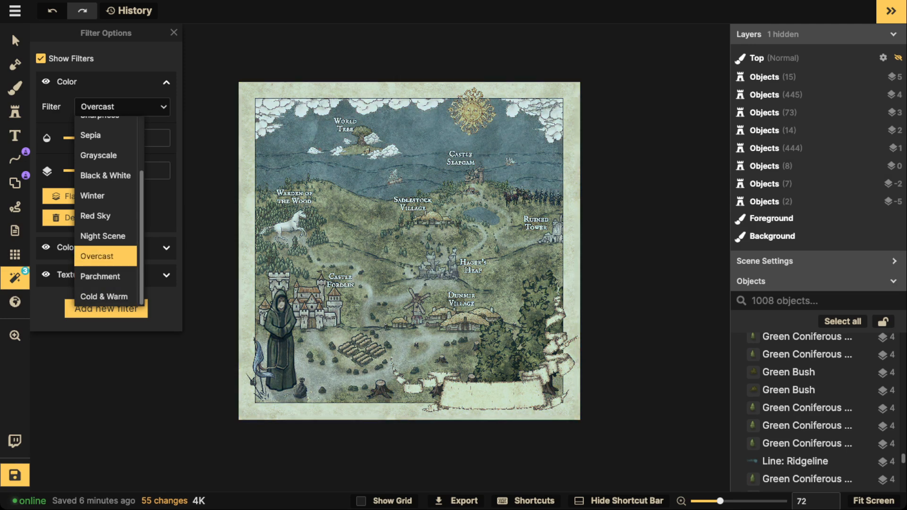
{"action": "left_click", "coordinate": [103, 236]}
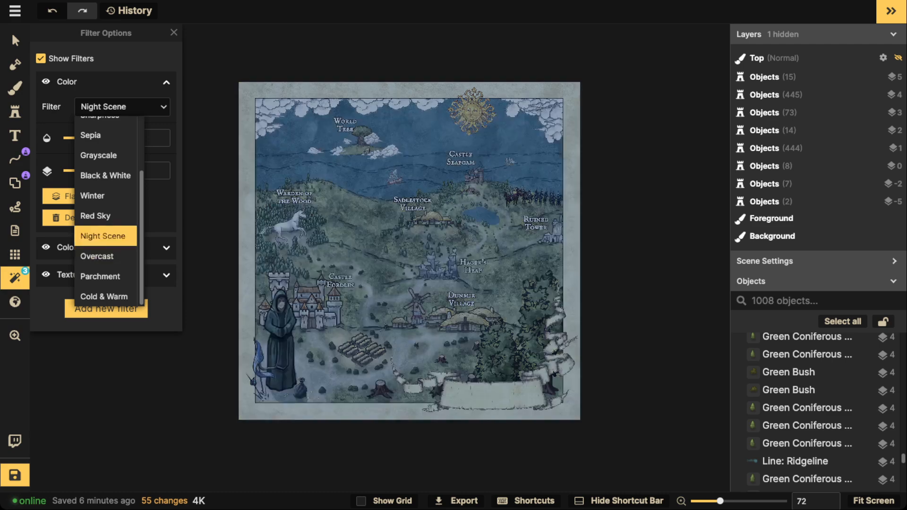
{"action": "left_click", "coordinate": [95, 215]}
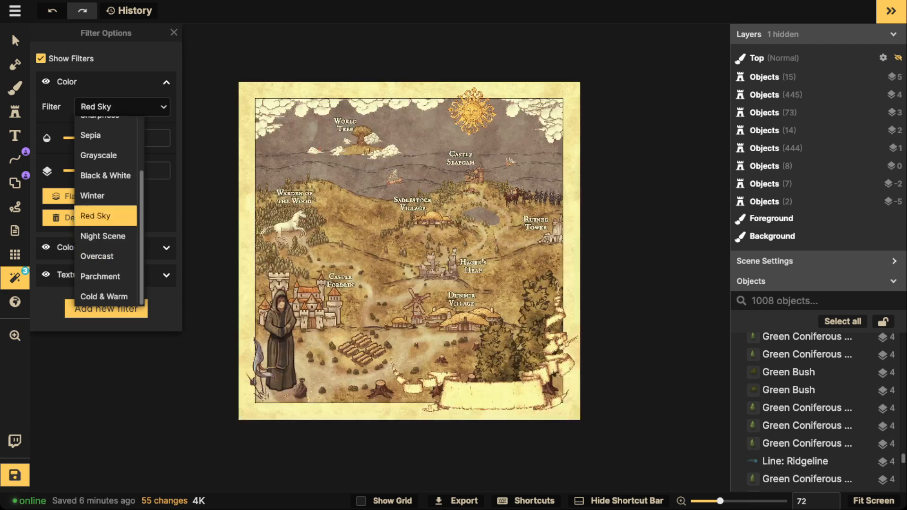
Step: Try the Winter, Black & White, Grayscale, Sepia and Sharpness presets on the extra color filter and delete that filter
{"action": "left_click", "coordinate": [93, 195]}
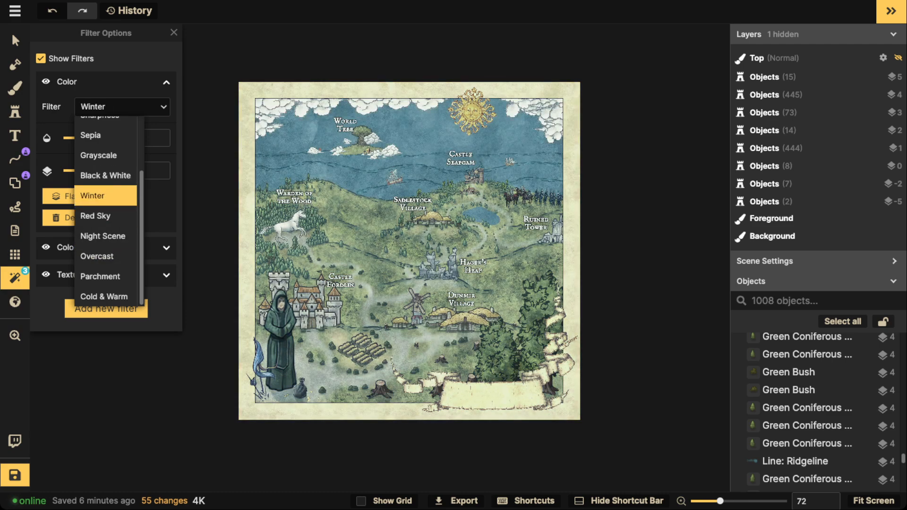
{"action": "left_click", "coordinate": [105, 175]}
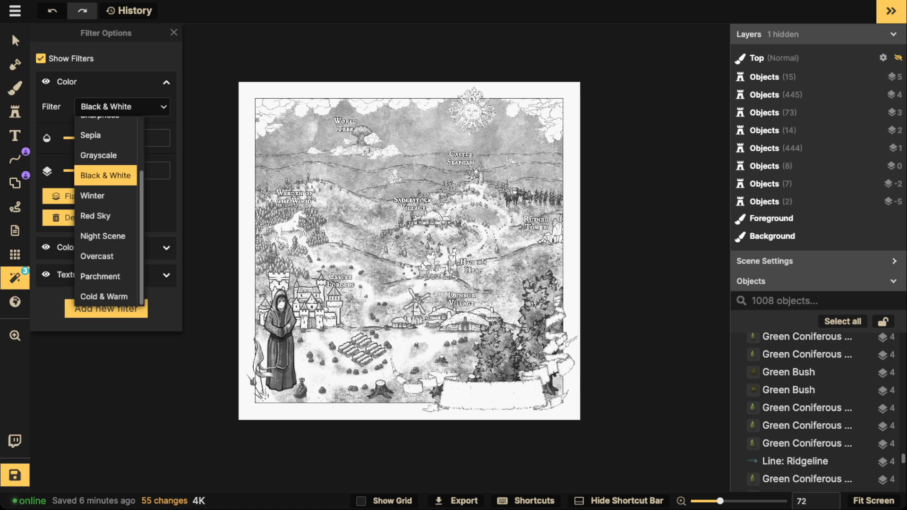
{"action": "left_click", "coordinate": [105, 155]}
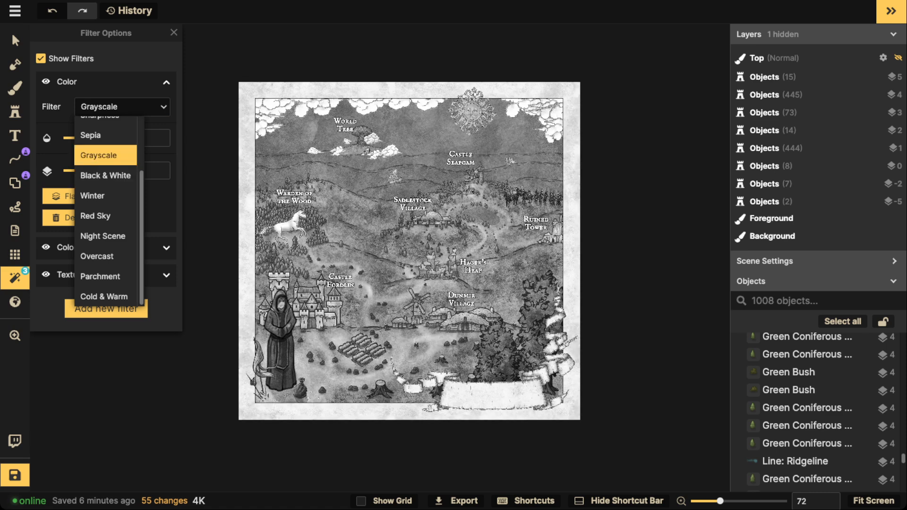
{"action": "left_click", "coordinate": [105, 135]}
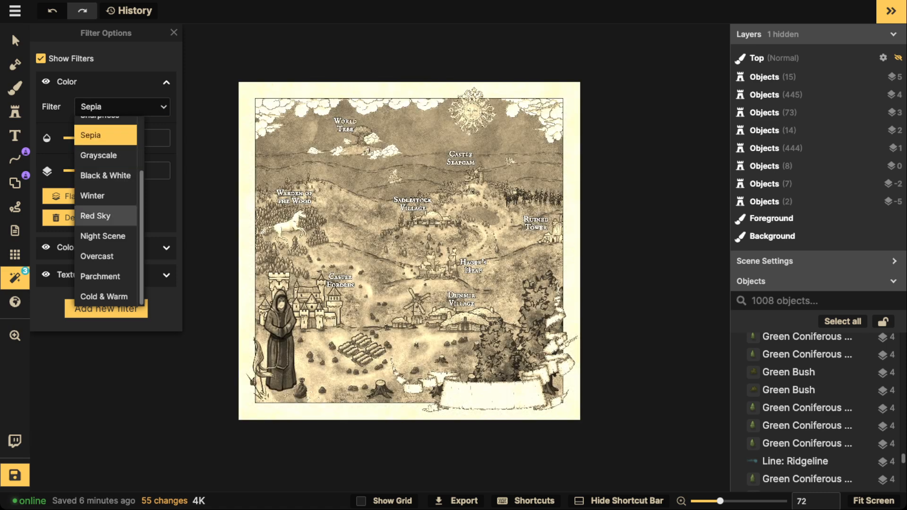
{"action": "scroll", "coordinate": [105, 228], "scroll_direction": "up", "scroll_amount": 3}
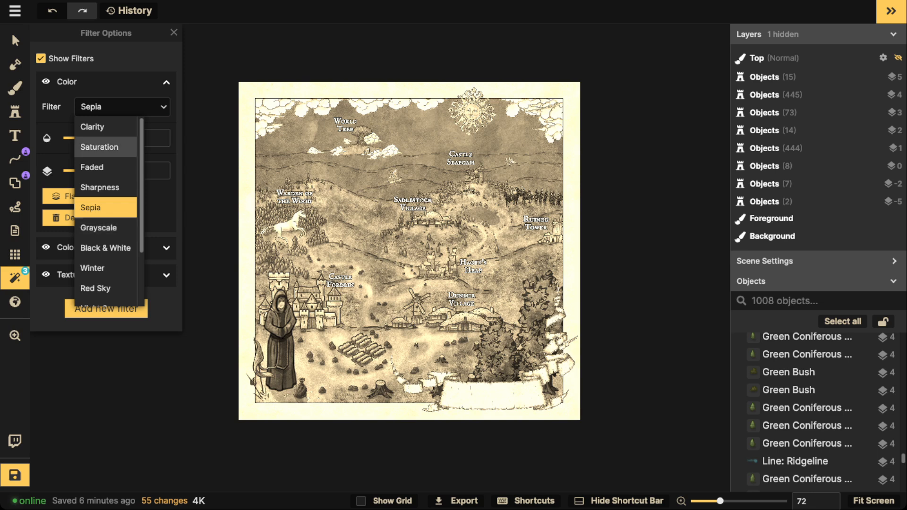
{"action": "left_click", "coordinate": [105, 187]}
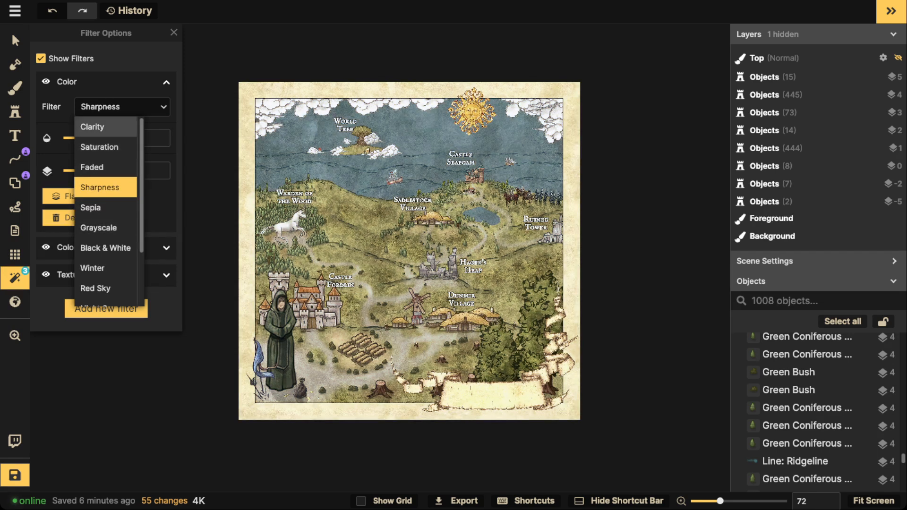
{"action": "left_click", "coordinate": [61, 218]}
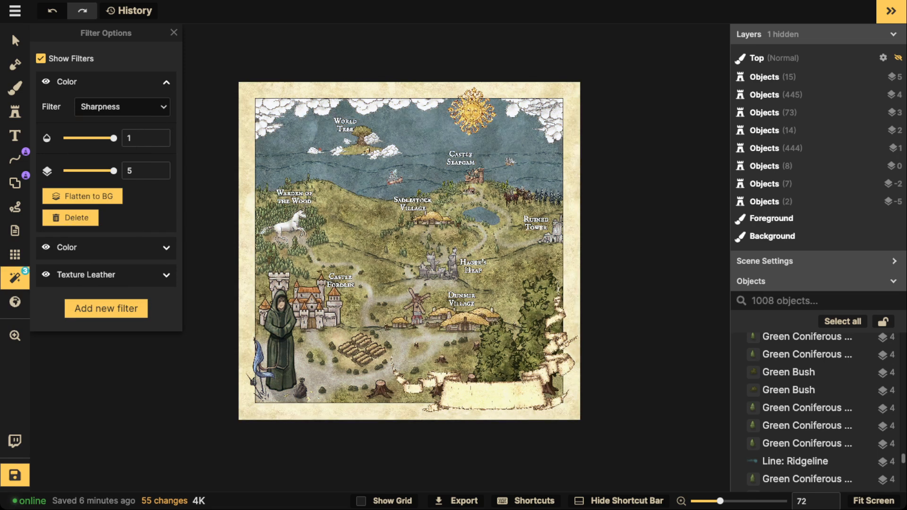
{"action": "left_click", "coordinate": [70, 218]}
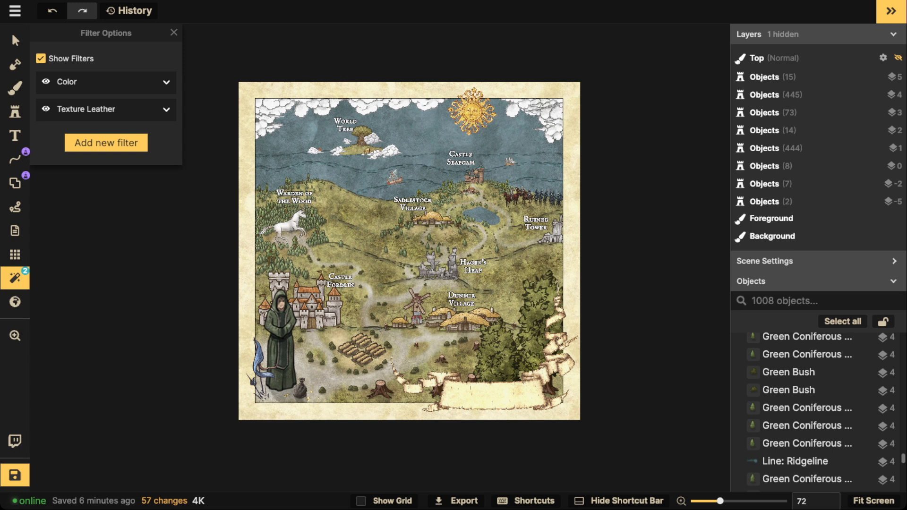